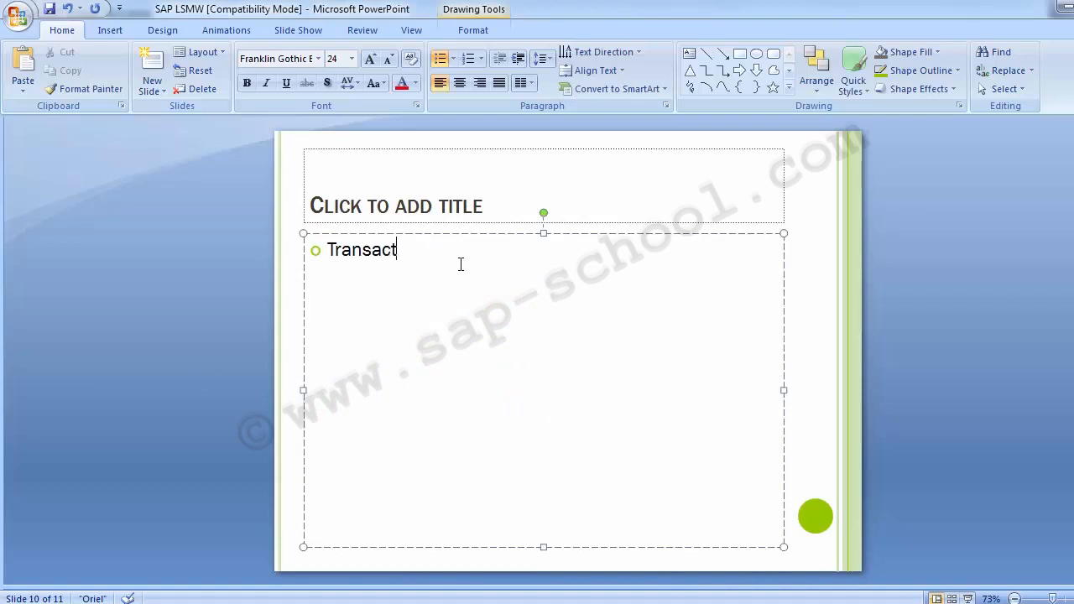
Complete the slide's first bullet to read "Transaction Code: LSMW" and highlight the code LSMW.
key("BackSpace")
type("ion COde")
key("BackSpace")
key("BackSpace")
key("BackSpace")
type("ode: LSMW")
key("Return")
left_click_drag(542, 244, 479, 248)
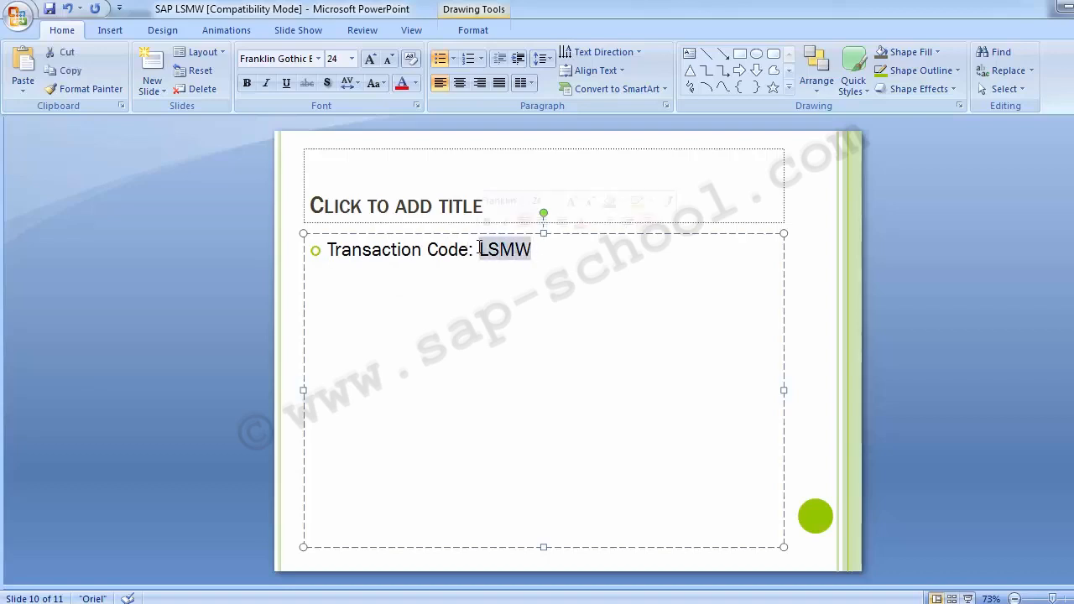
Switch to SAP Easy Access and open the Legacy System Migration Workbench with transaction code LSMW.
left_click(532, 567)
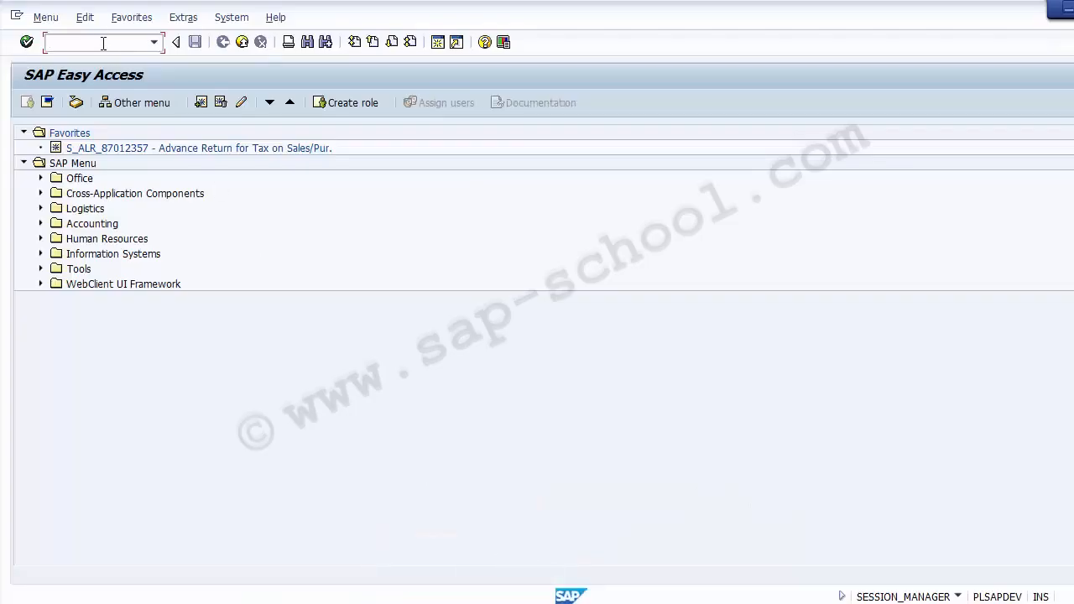
type("LSMW")
key("Return")
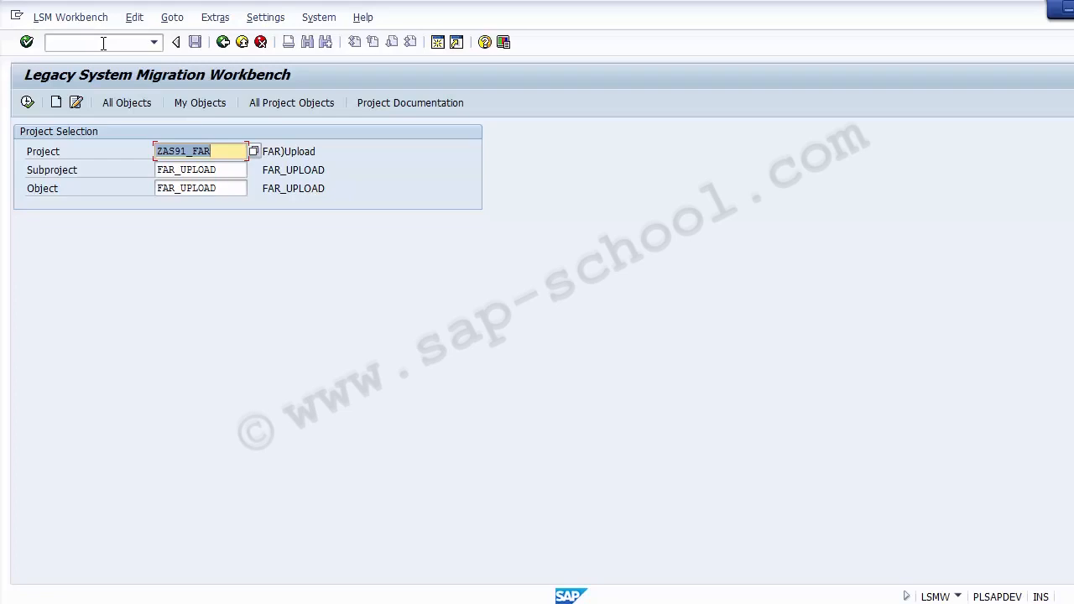
Clear the existing project, subproject and object entries from the project selection.
key("Delete")
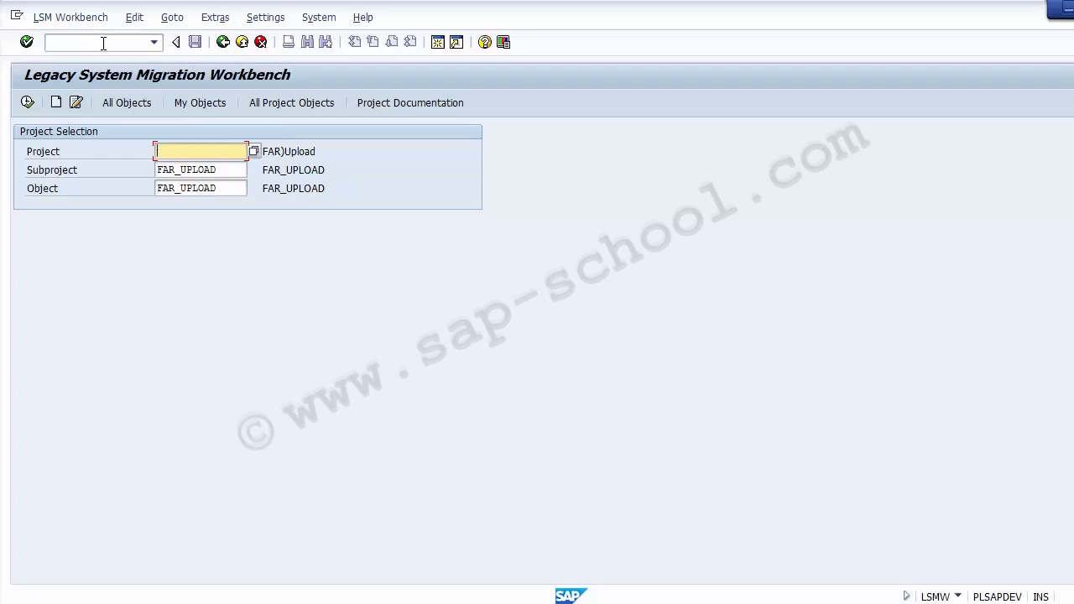
key("Tab")
key("Delete")
key("Delete")
key("Delete")
key("Delete")
key("Delete")
key("Delete")
key("Delete")
key("Delete")
key("Delete")
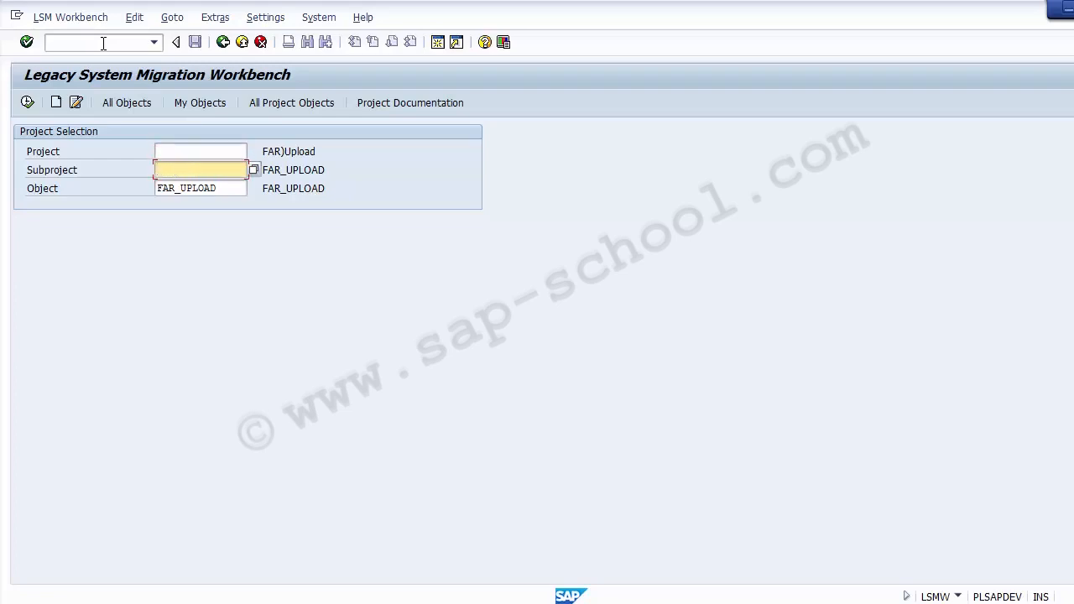
key("Tab")
key("Delete")
key("Delete")
key("Delete")
key("Delete")
key("Delete")
key("Delete")
key("Delete")
key("Delete")
key("Delete")
key("Delete")
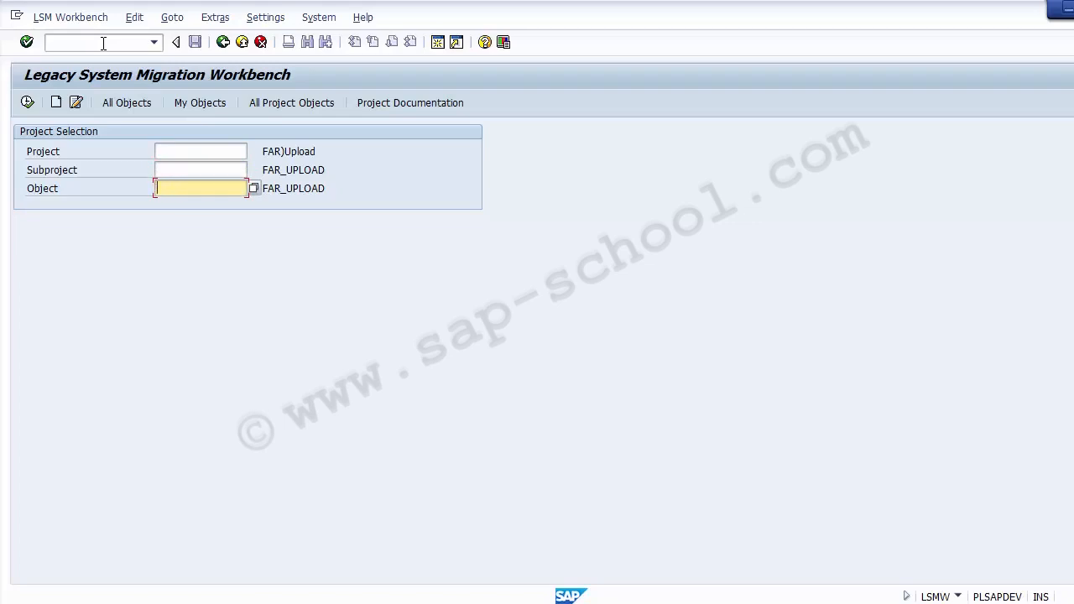
left_click(48, 153)
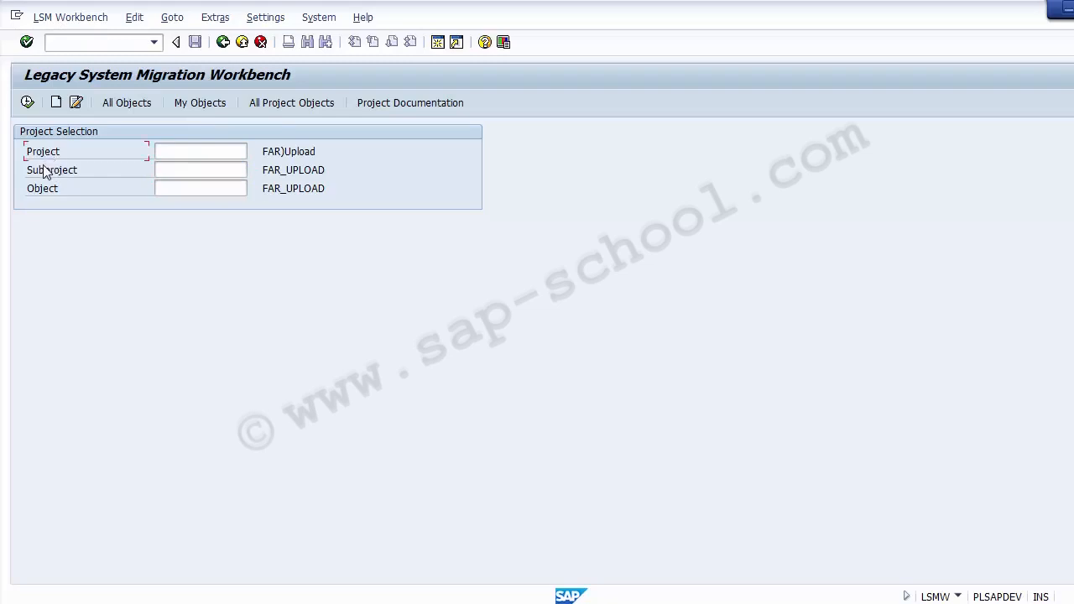
left_click(56, 102)
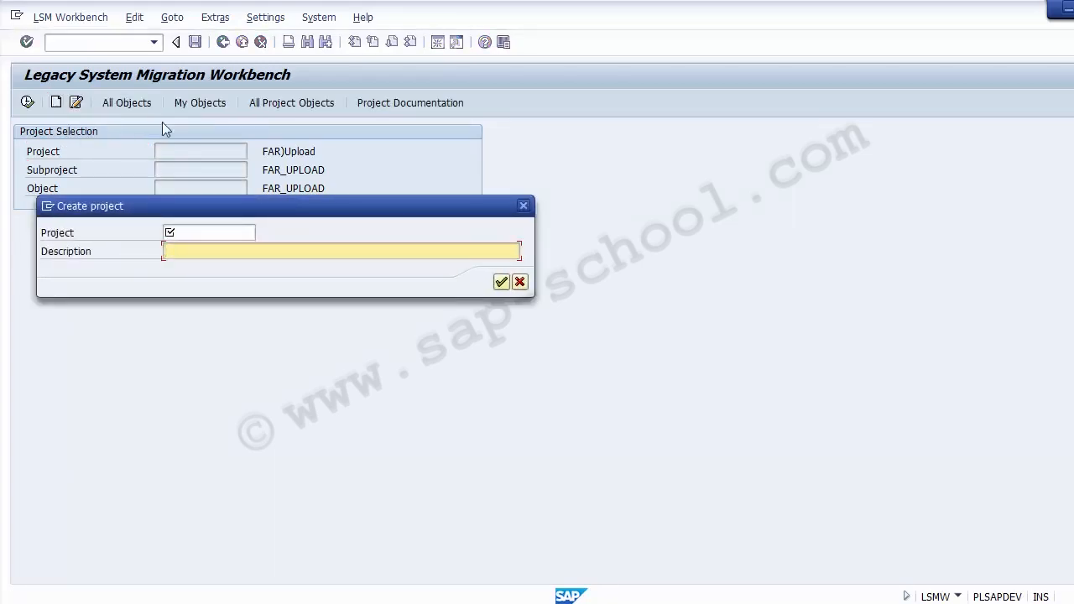
left_click(186, 234)
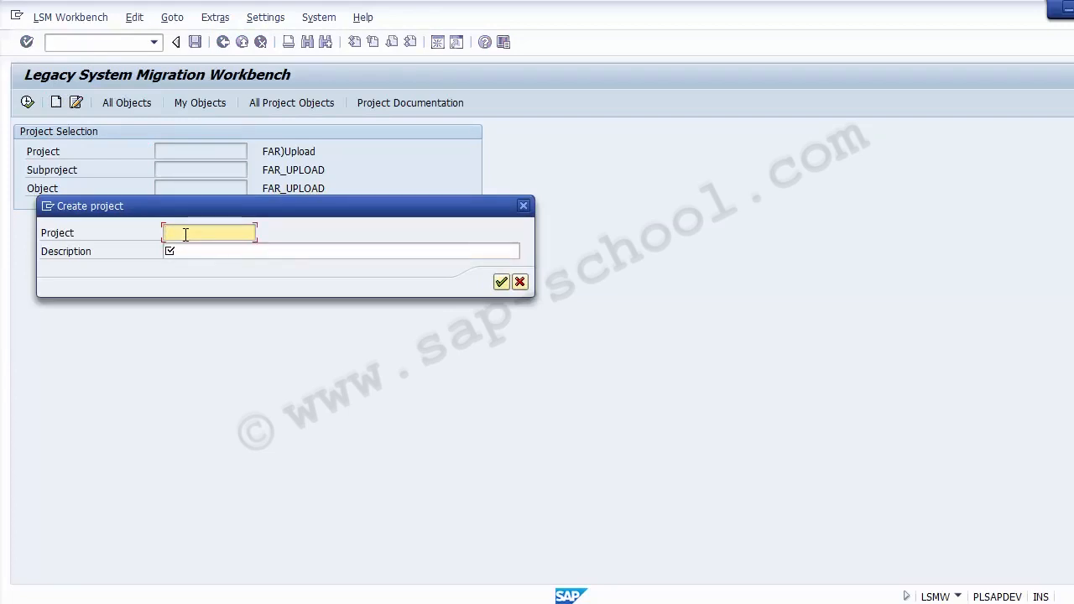
type("Project_IBM")
key("Tab")
key("shift+Tab")
key("shift+End")
type("200300")
key("Tab")
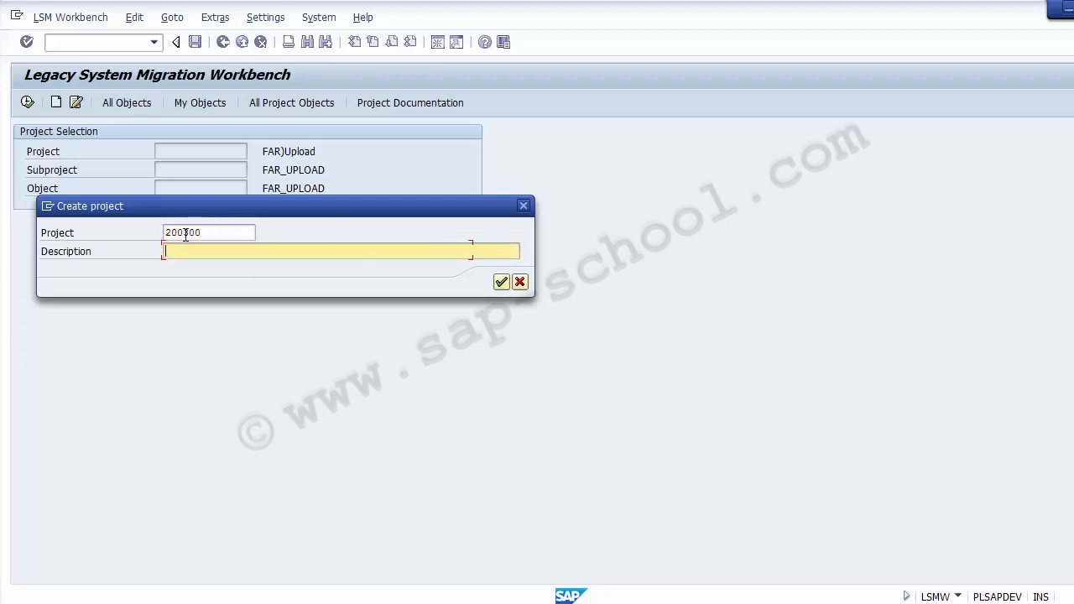
key("shift+Tab")
key("ctrl+z")
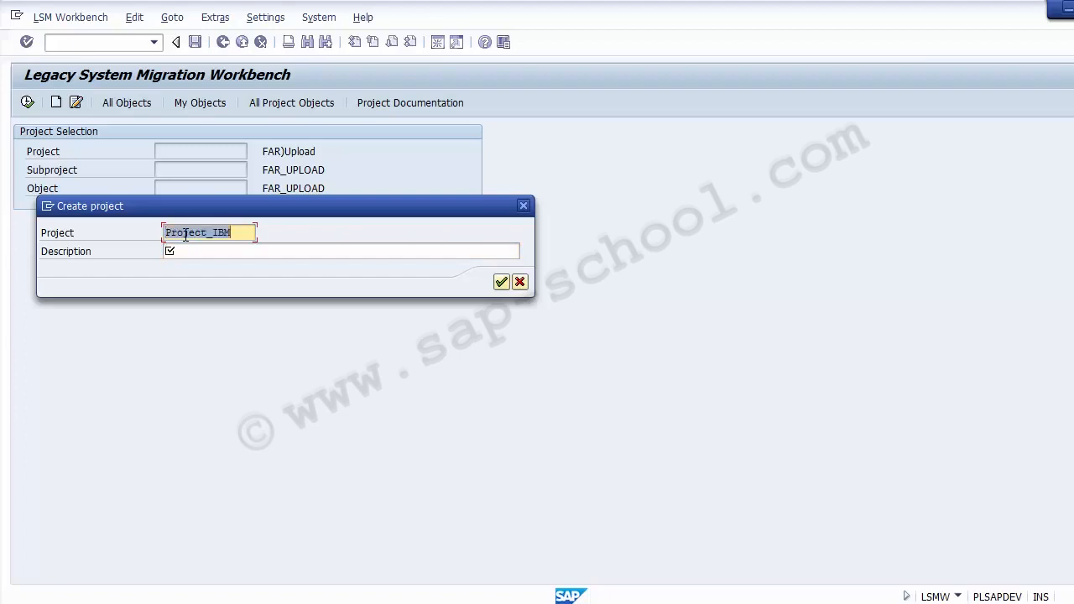
key("ctrl+c")
key("Tab")
key("ctrl+v")
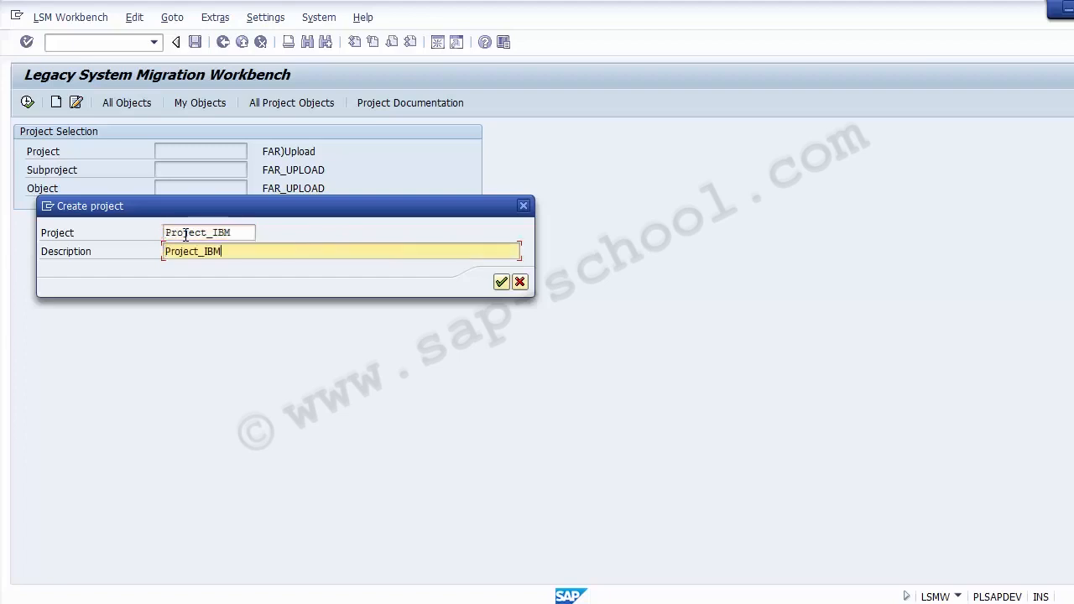
key("Return")
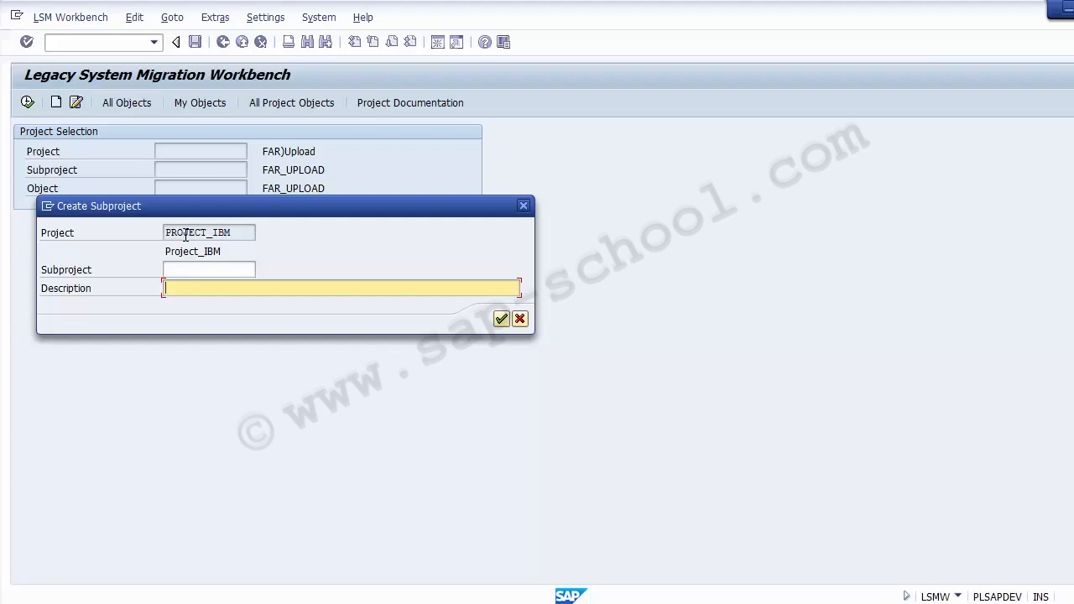
key("shift+Tab")
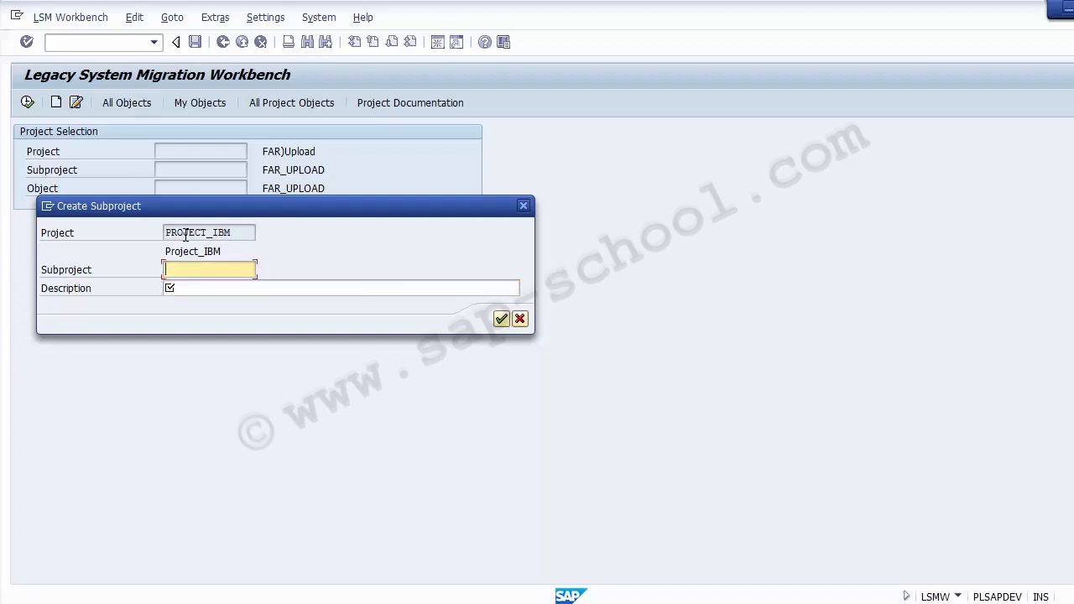
type("GL_Master")
key("Tab")
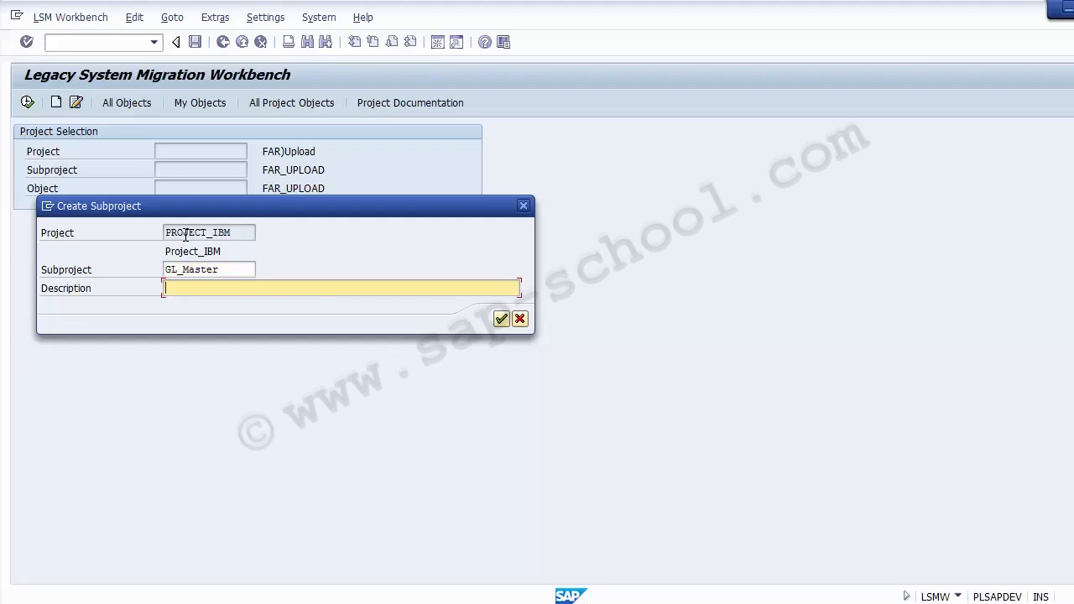
key("shift+Tab")
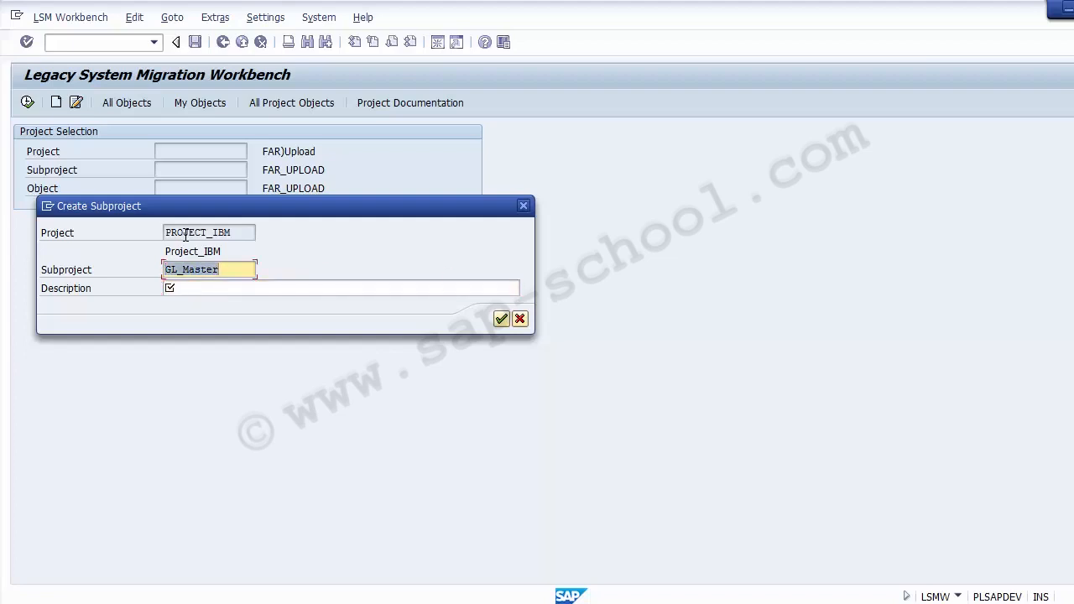
key("Delete")
type("A")
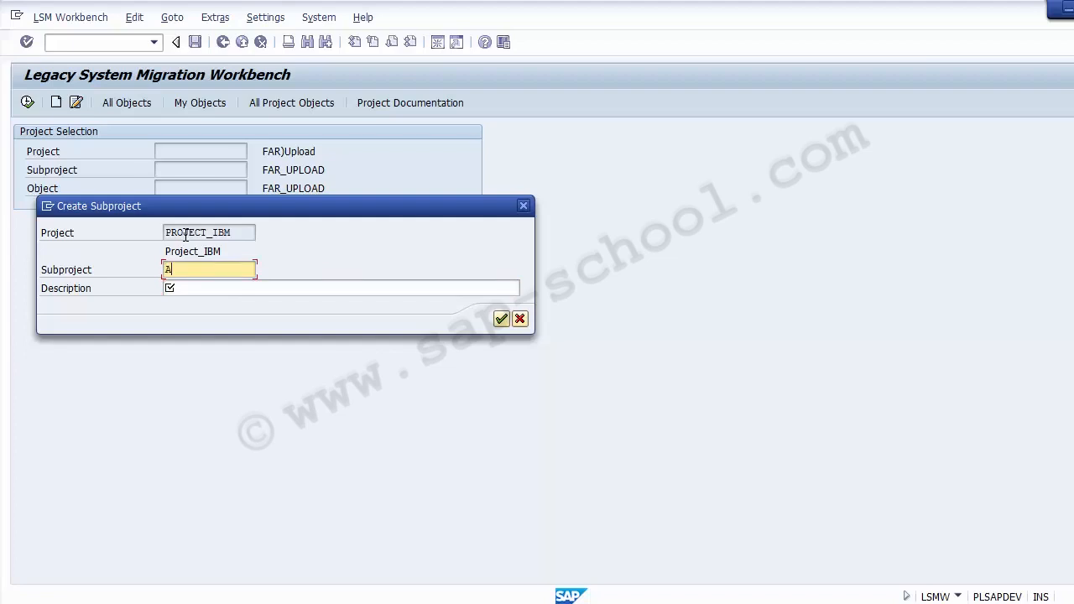
type("ccoounting")
key("Tab")
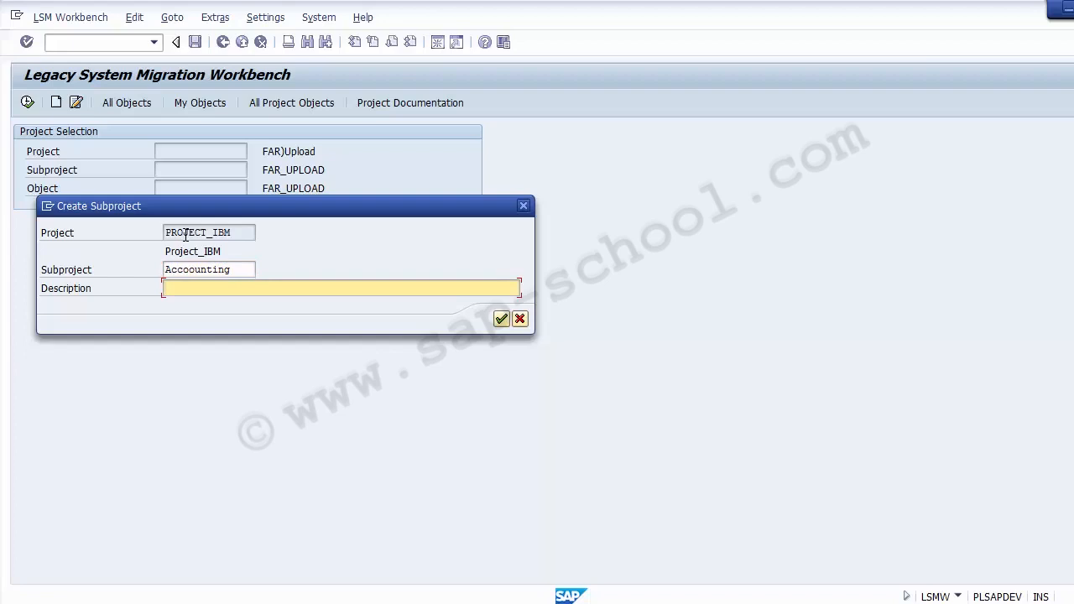
type("GL MAster")
key("Left")
key("Left")
key("Left")
key("BackSpace")
type("a")
key("shift+Tab")
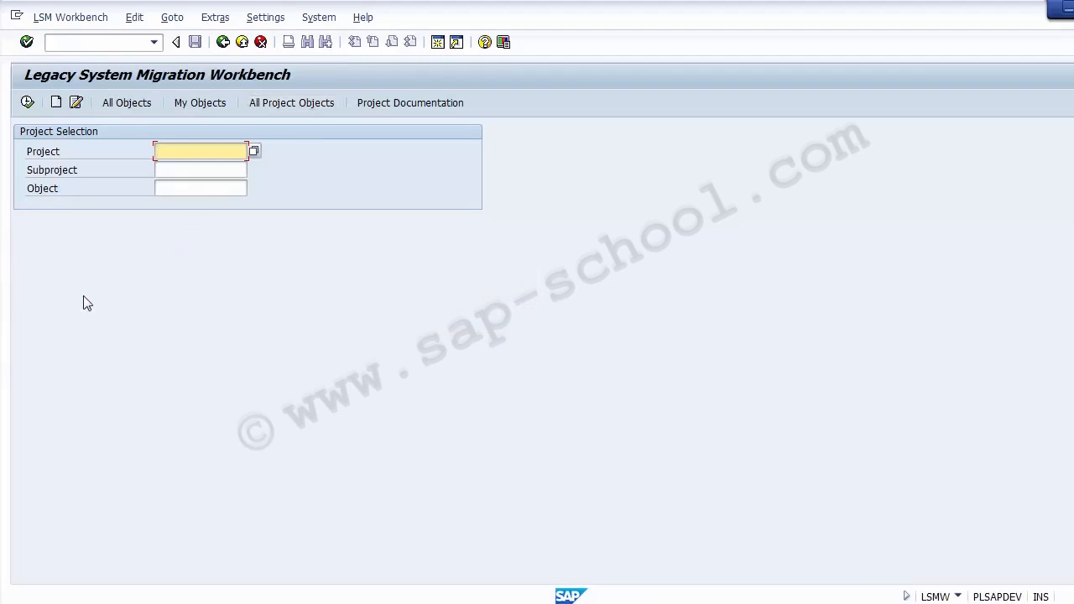
Create a new project named Project01 with the description "LSMW Demo".
left_click(56, 104)
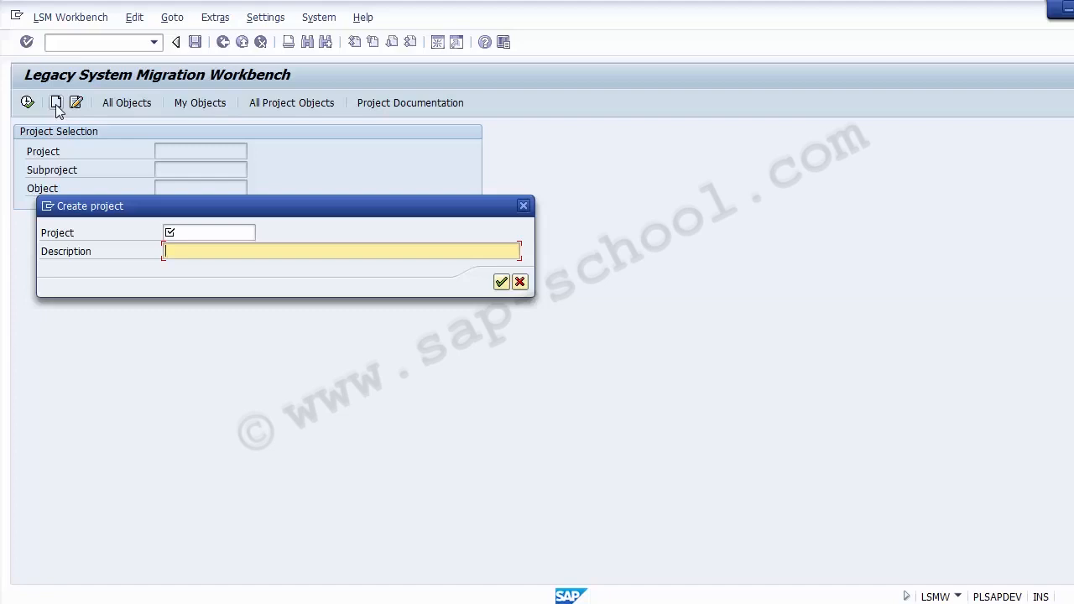
key("shift+Tab")
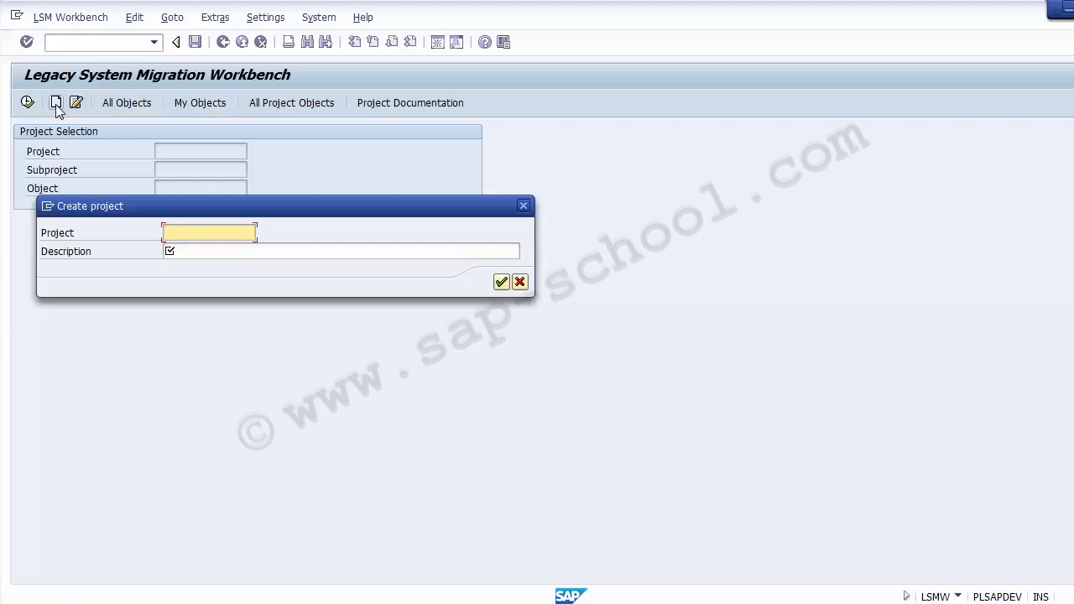
type("Proj")
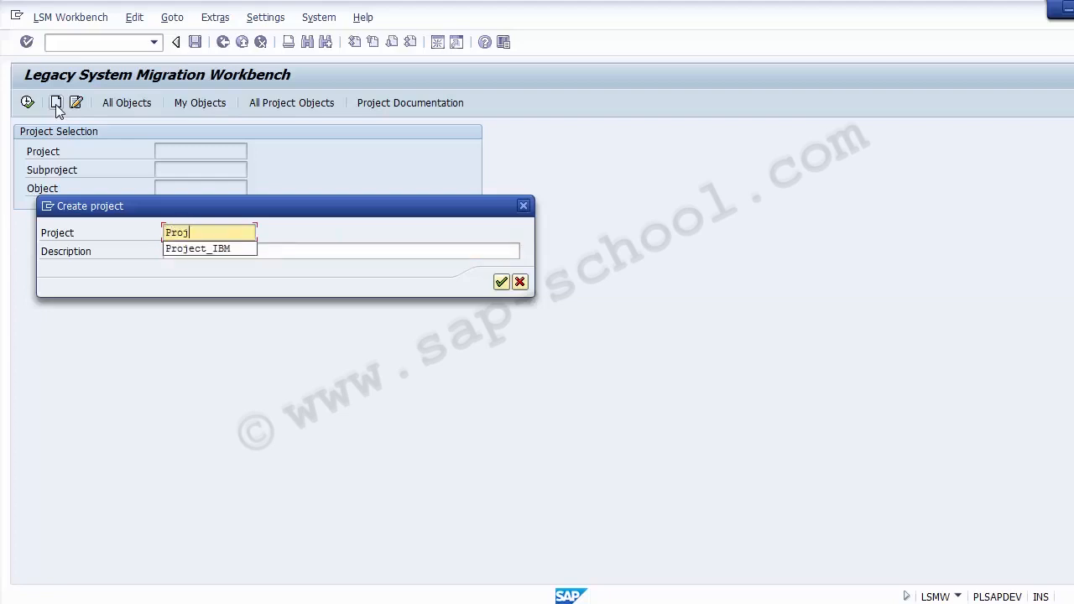
type("ect01")
key("Tab")
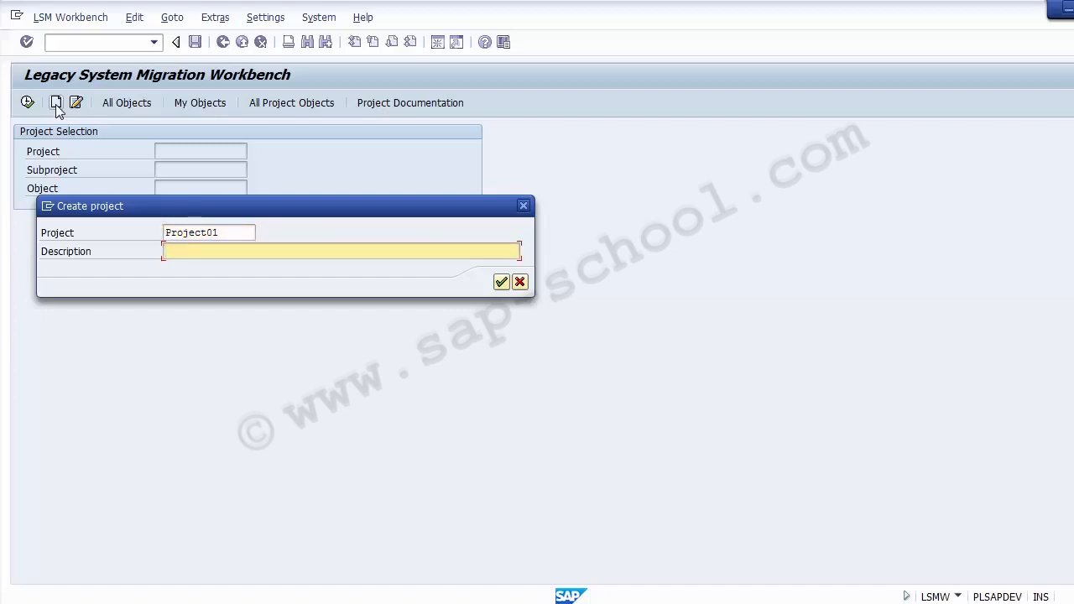
type("P")
key("BackSpace")
type("LSMW Demo")
key("Return")
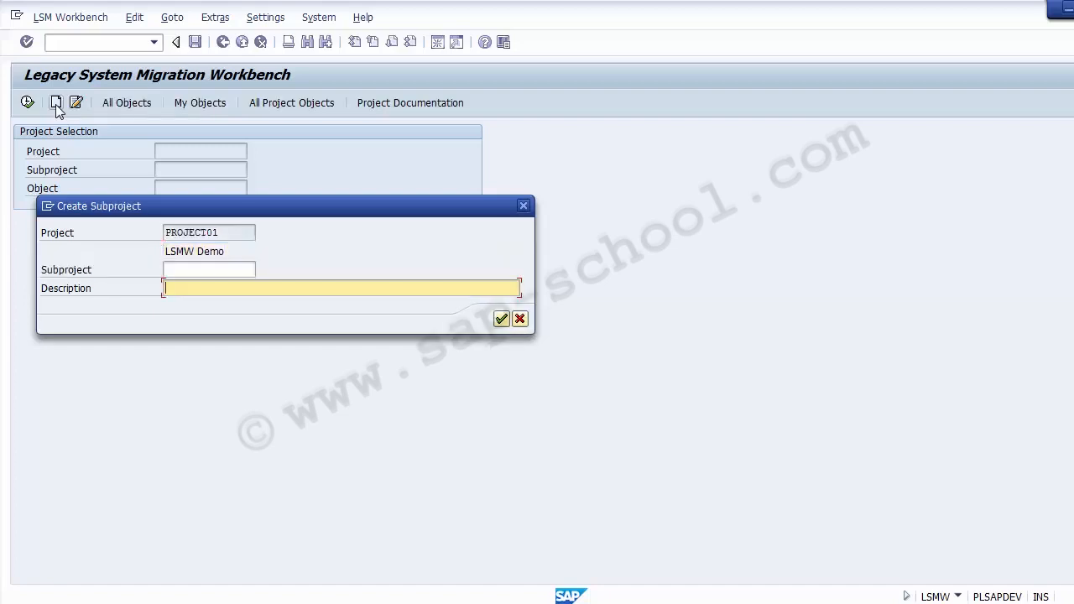
Create a subproject named Accoounting under the project, with the description "Accoounting".
key("shift+Tab")
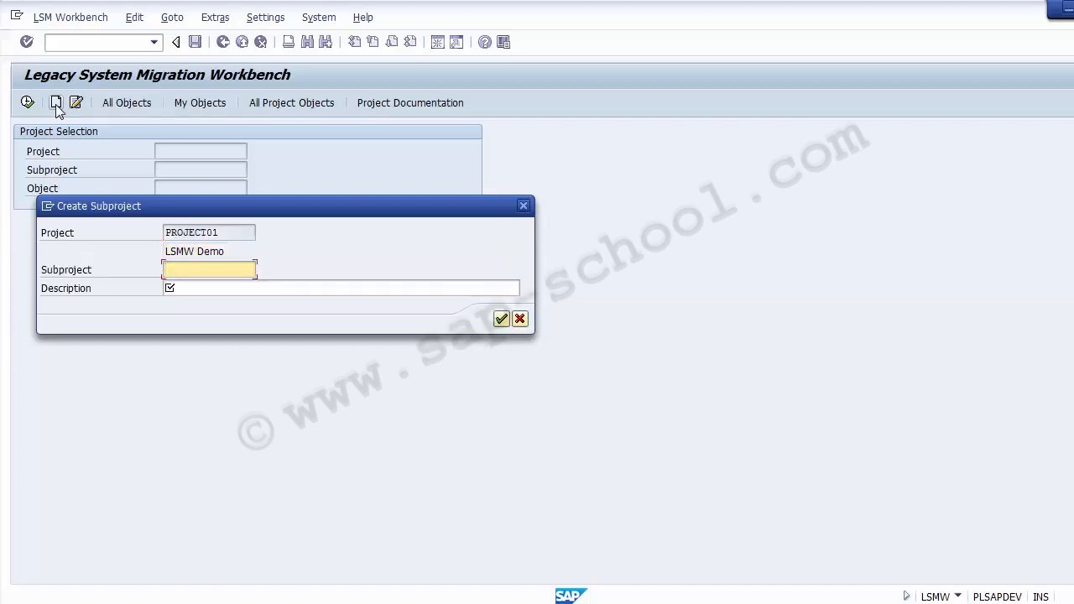
type("Accoin")
key("BackSpace")
key("BackSpace")
key("BackSpace")
key("BackSpace")
key("BackSpace")
key("BackSpace")
type("Accountig")
key("Left")
type("n")
key("Tab")
key("shift+Tab")
key("ctrl+v")
key("Tab")
key("ctrl+v")
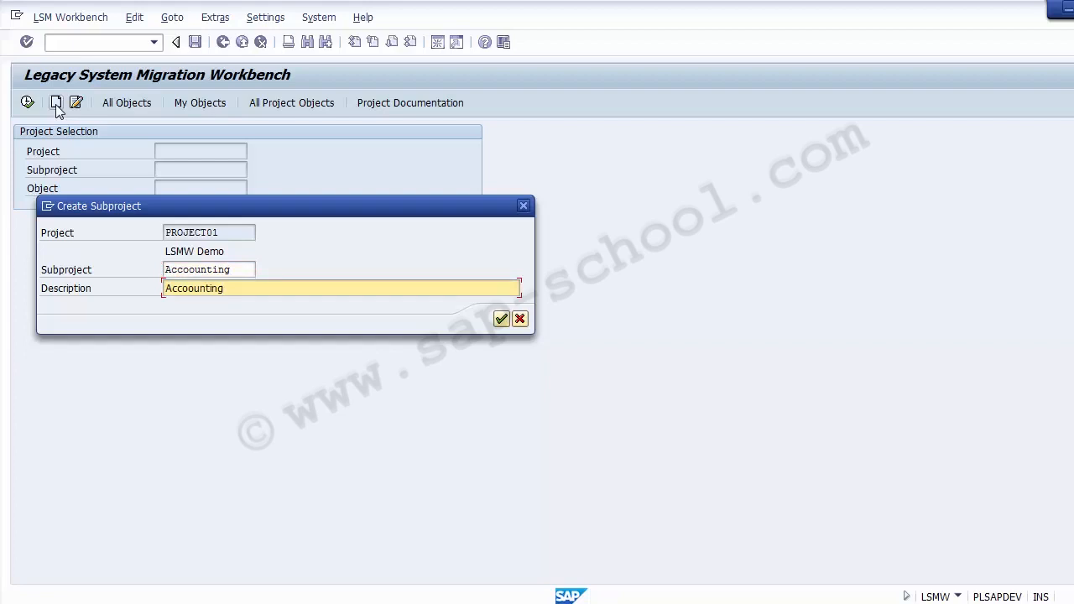
key("Return")
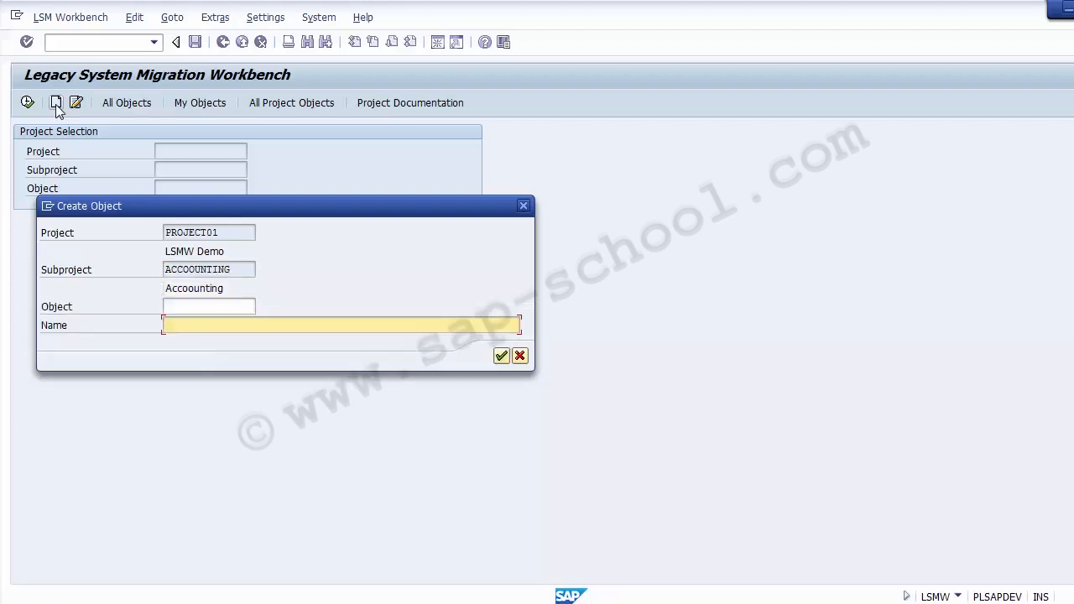
key("shift+Tab")
key("Tab")
key("shift+Tab")
key("Tab")
key("shift+Tab")
key("Tab")
key("shift+Tab")
key("Tab")
key("shift+Tab")
key("Tab")
Enter "GL Master" as the new object and "Create GL MAster" as its name.
key("shift+Tab")
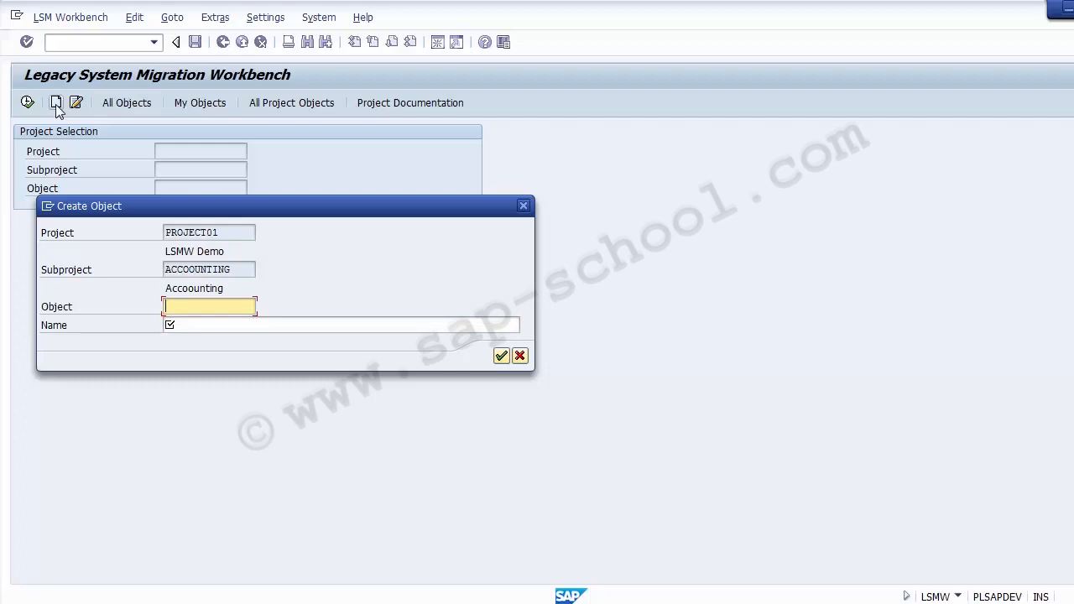
type("GL Master")
key("Tab")
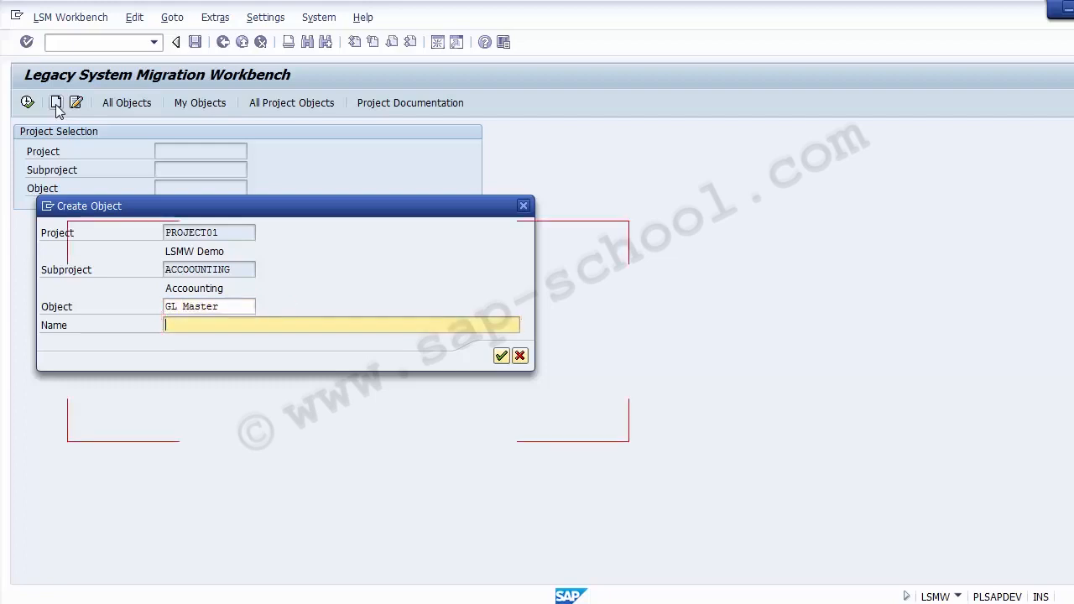
type("Cra")
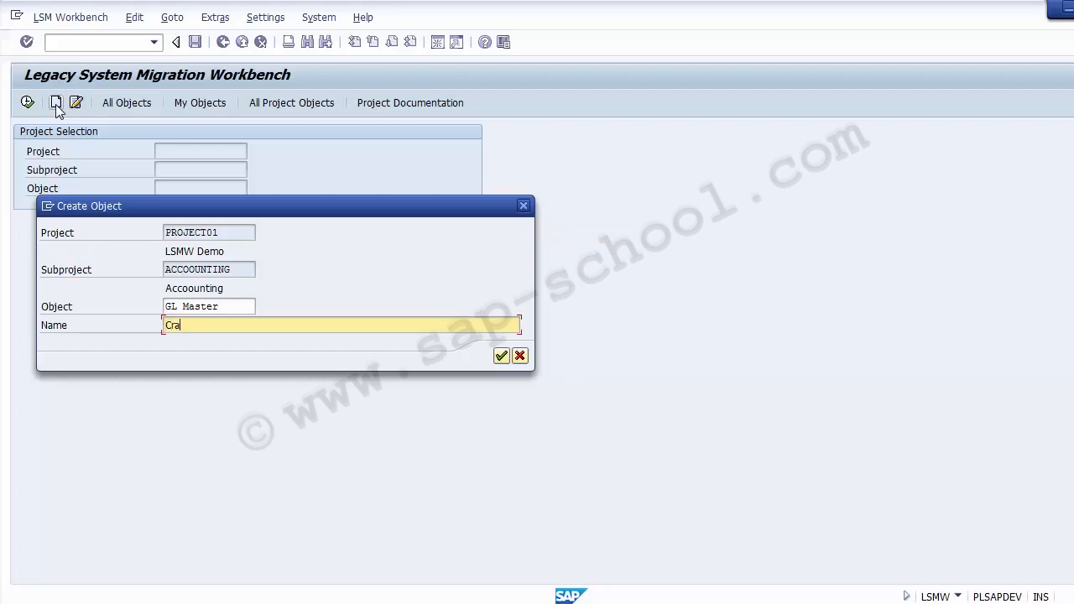
key("BackSpace")
type("eate GL MAster")
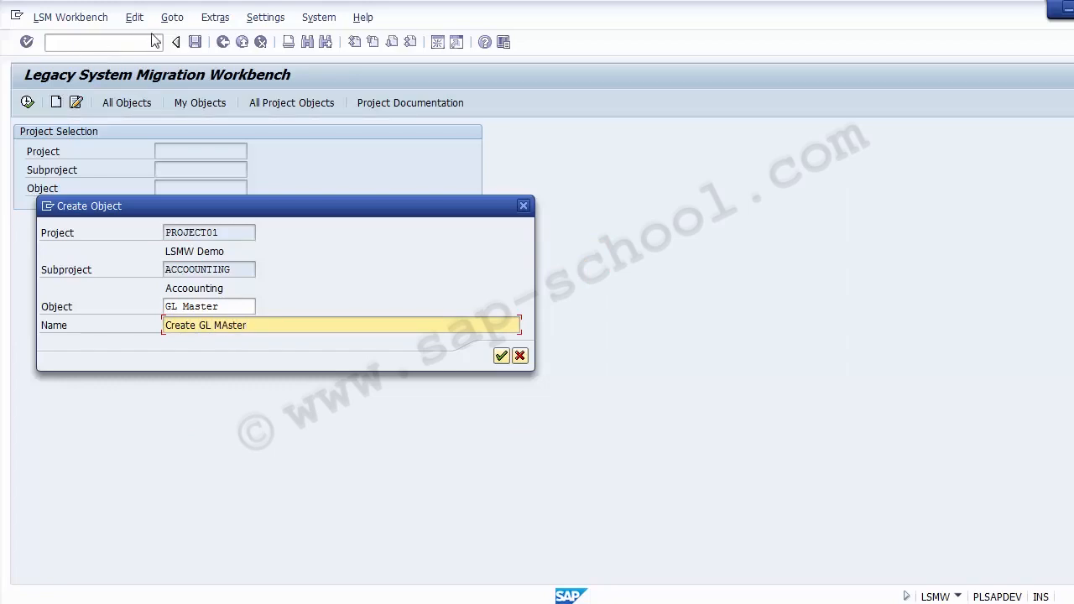
Review the project, subproject and object entries for the object being created.
left_click(229, 234)
left_click(232, 304)
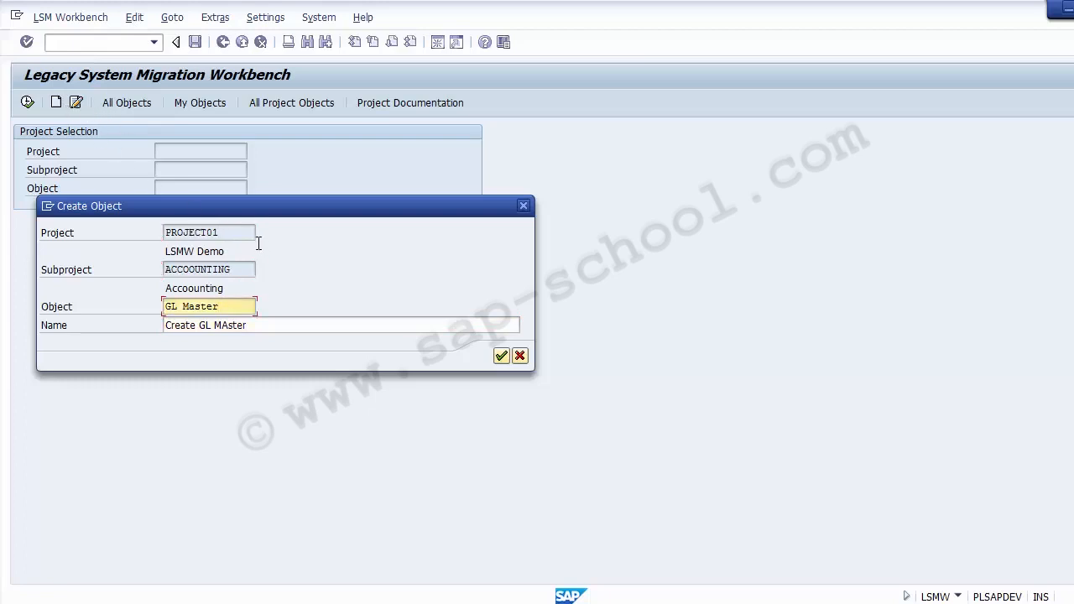
left_click_drag(236, 237, 134, 230)
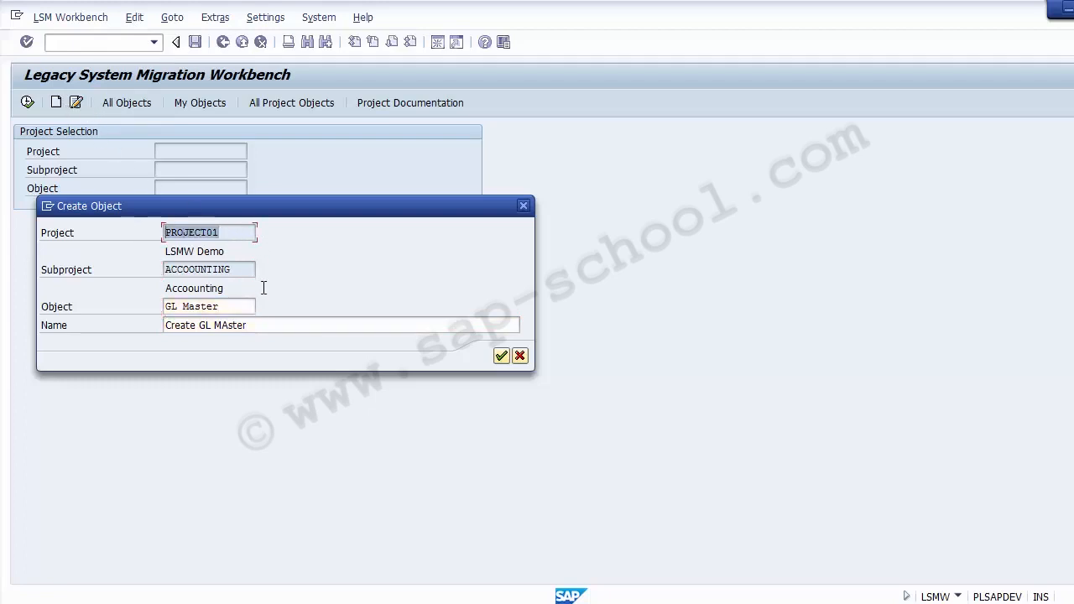
left_click(247, 270)
left_click_drag(248, 269, 164, 270)
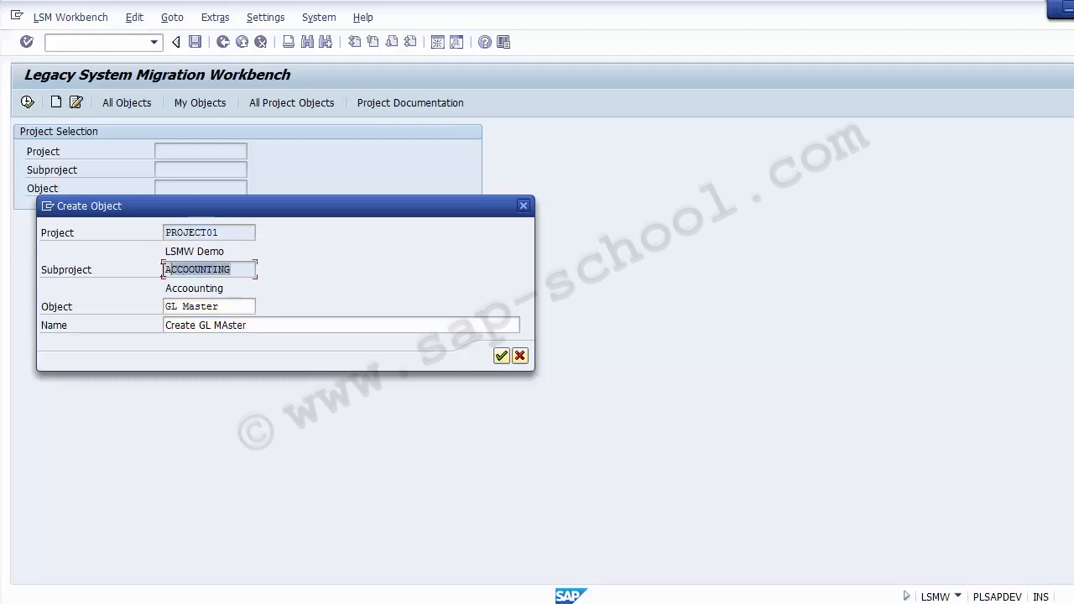
left_click(224, 306)
left_click_drag(224, 306, 141, 307)
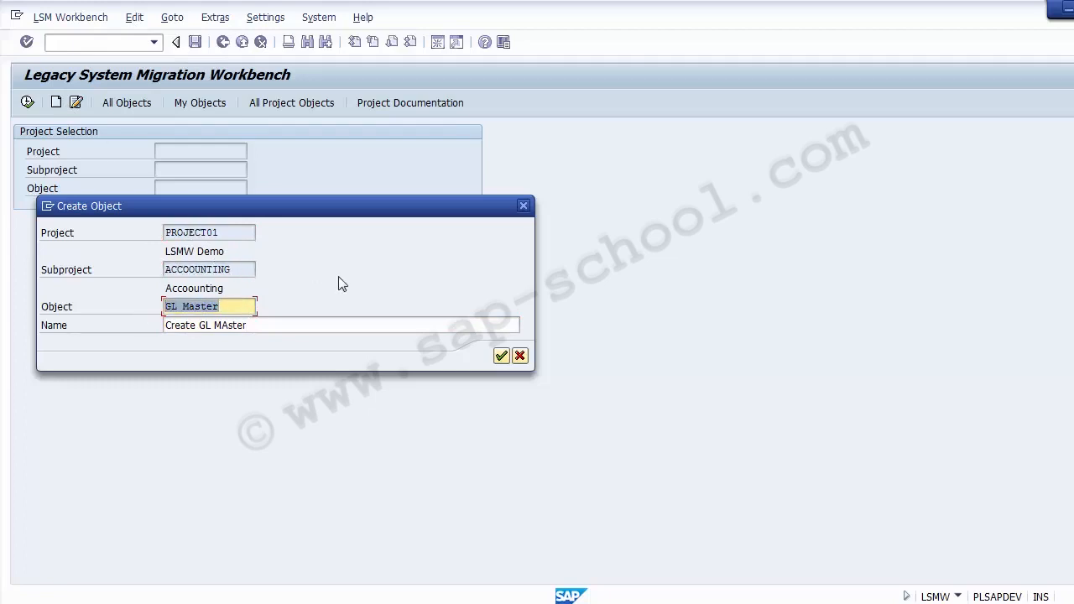
Confirm the creation of the GL Master object under project PROJECT01 and subproject ACCOOUNTING.
left_click(242, 311)
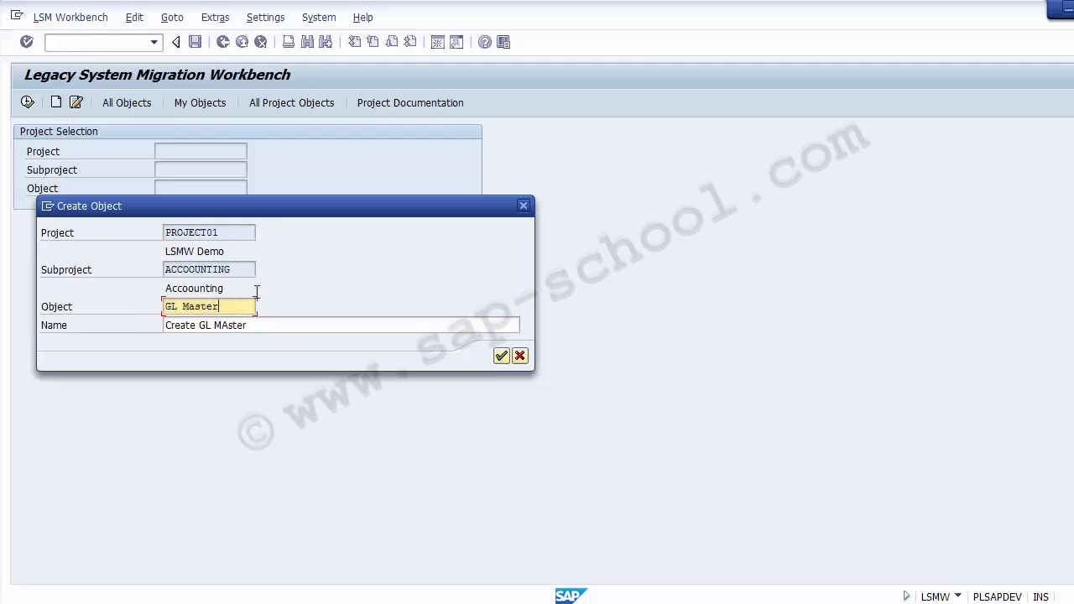
left_click(501, 357)
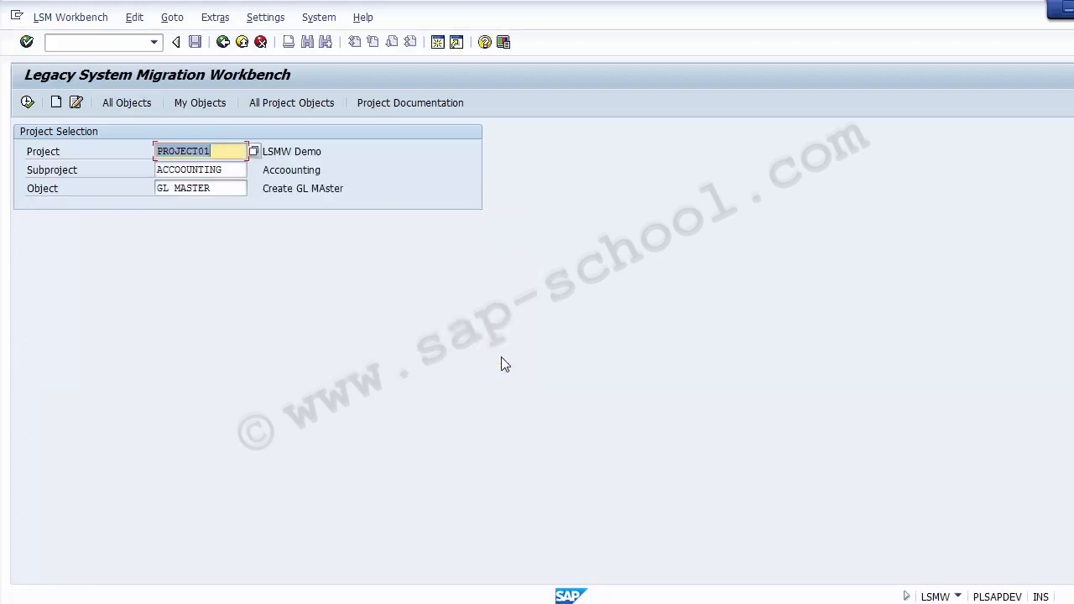
Review the project, subproject and object selection together with their descriptions.
left_click(224, 155)
left_click(226, 189)
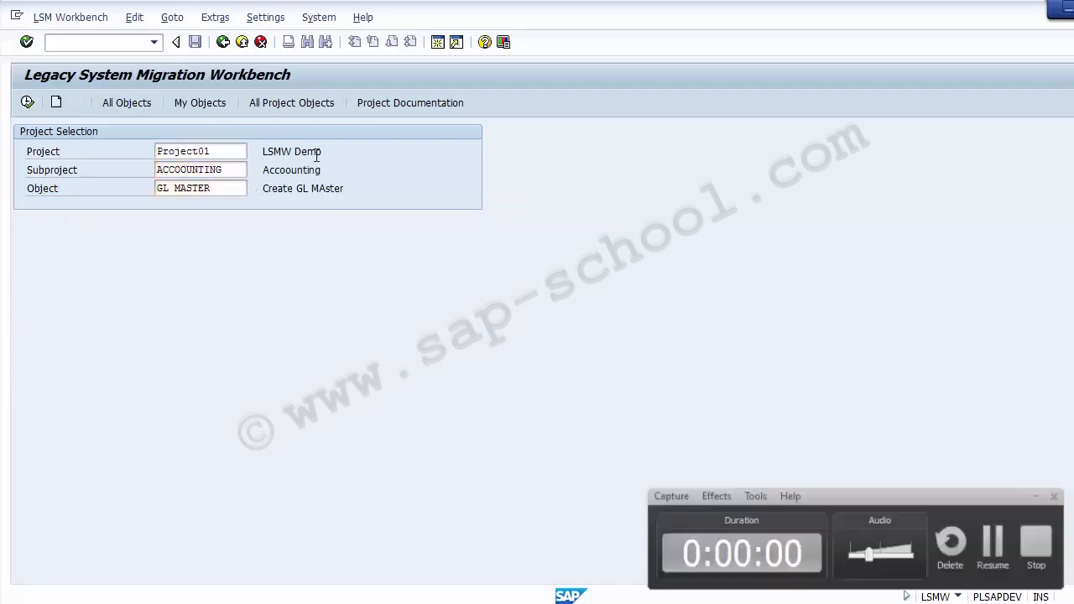
left_click(293, 152)
left_click(291, 170)
left_click(282, 152)
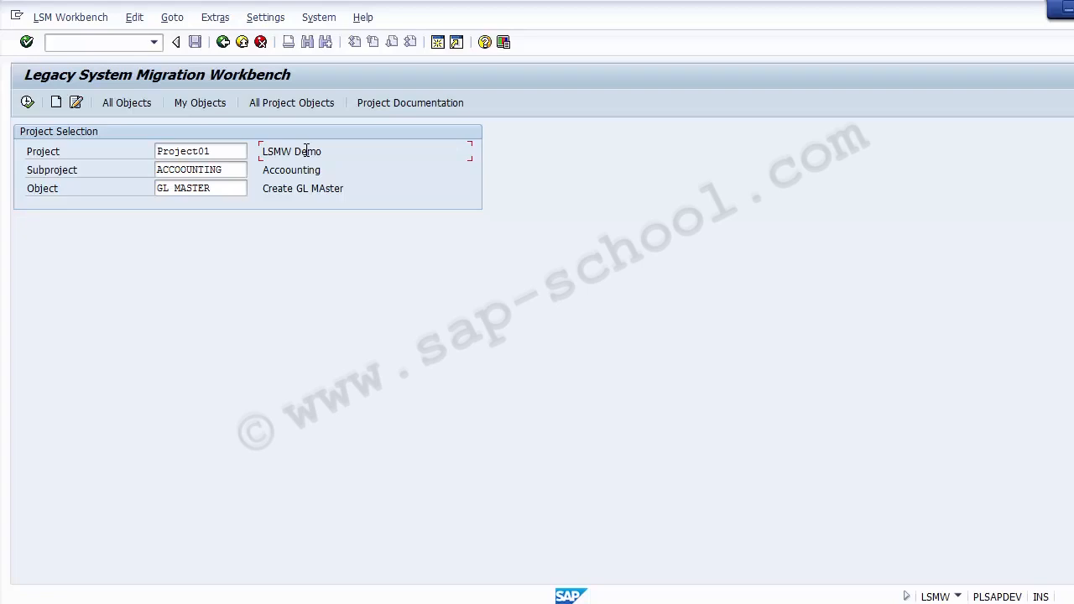
left_click(235, 151)
left_click(237, 171)
left_click(235, 188)
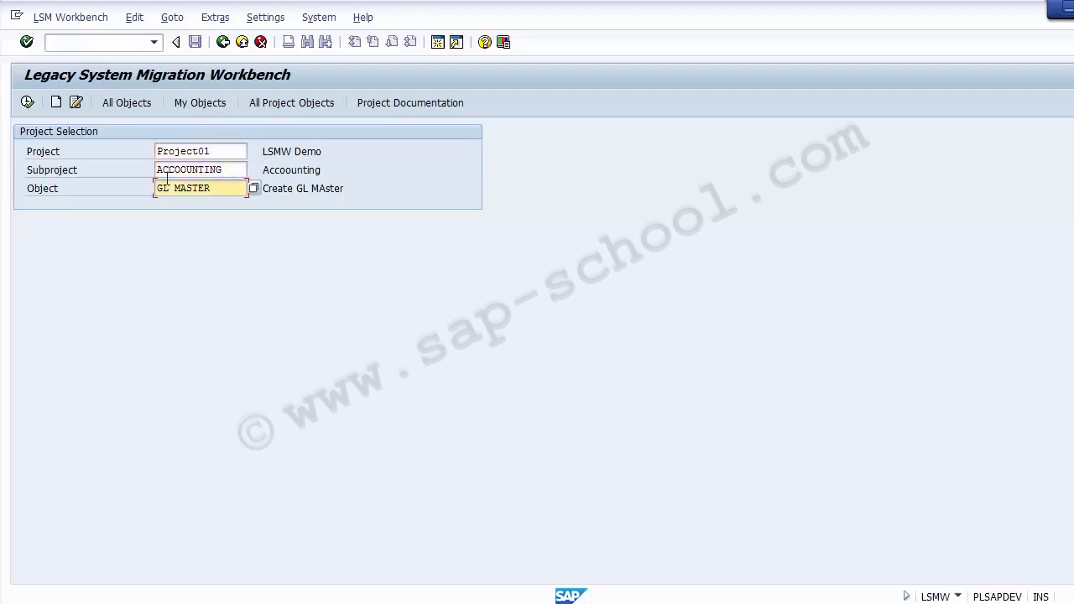
Open the process steps of the GL Master object and run Maintain Object Attributes.
left_click(28, 103)
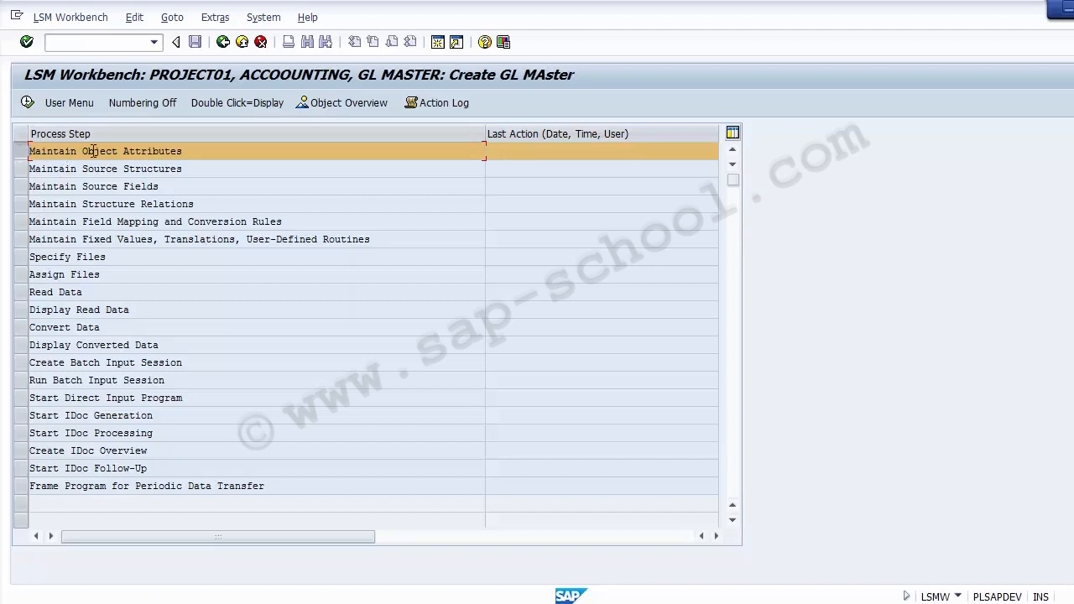
left_click_drag(179, 151, 28, 146)
left_click(47, 150)
left_click(20, 151)
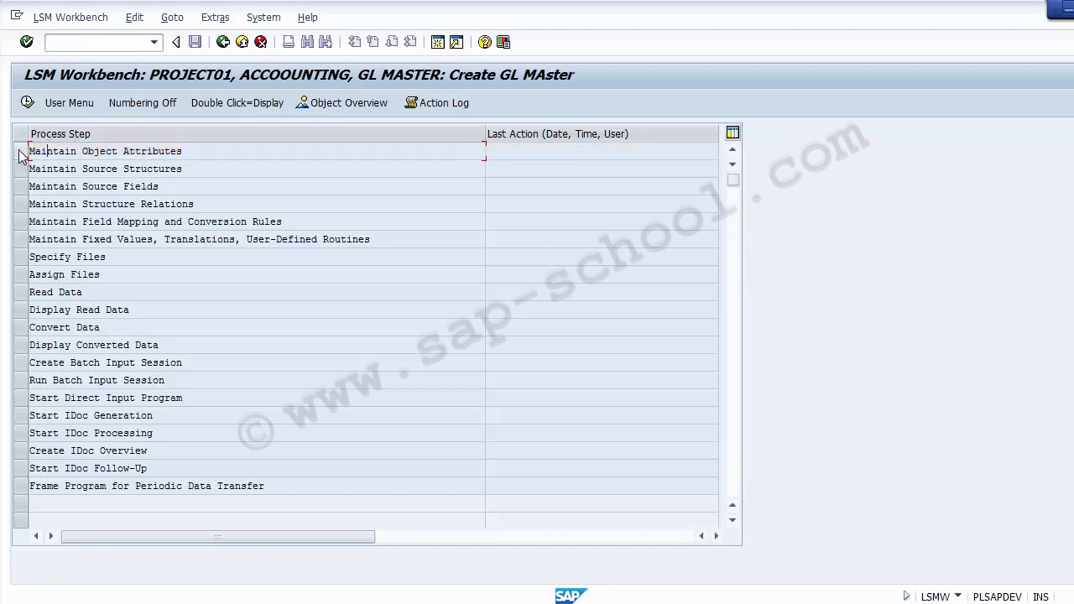
left_click(21, 154)
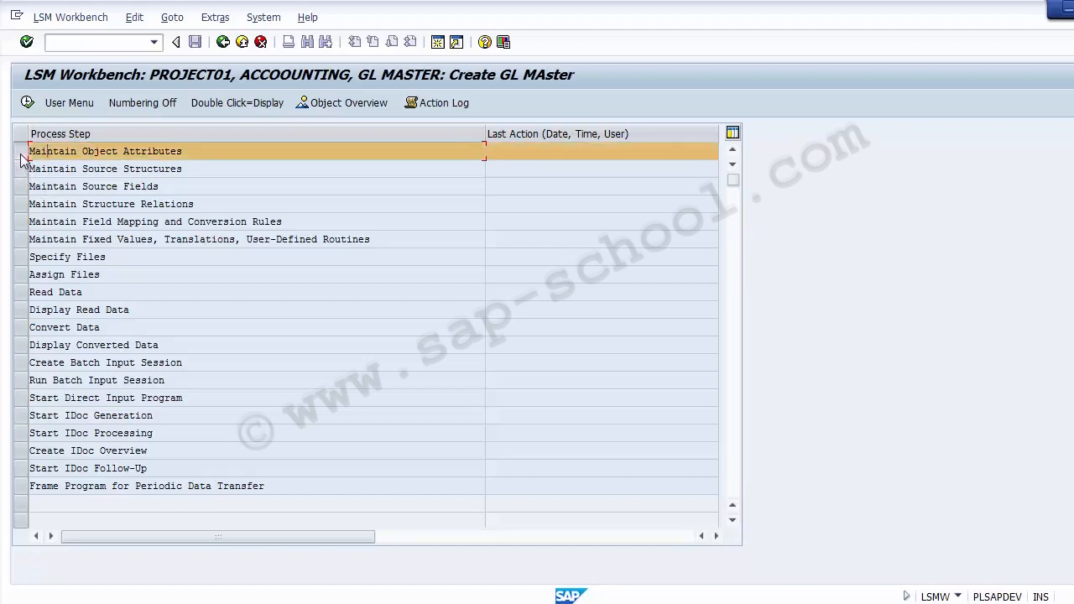
left_click(27, 103)
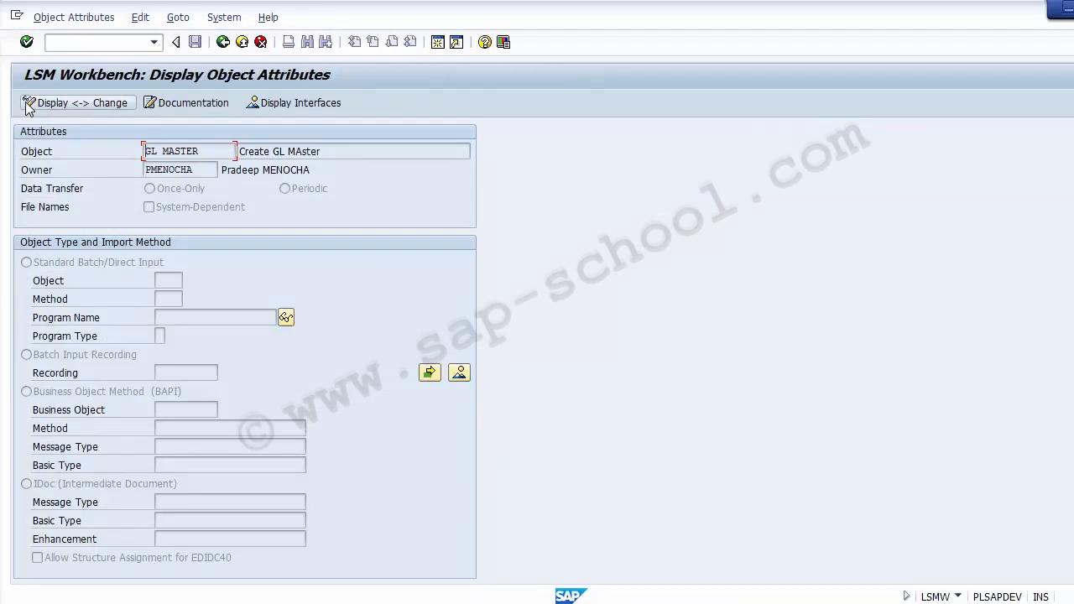
Examine the object's name, description and data transfer options in the attributes display.
left_click(42, 153)
left_click_drag(212, 152, 138, 154)
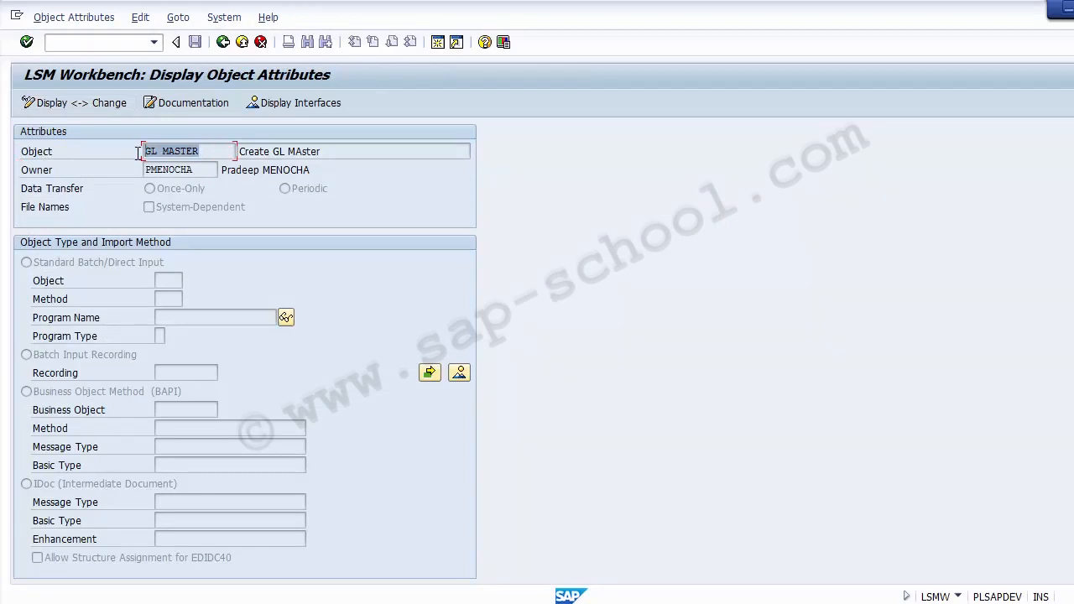
left_click_drag(359, 148, 233, 148)
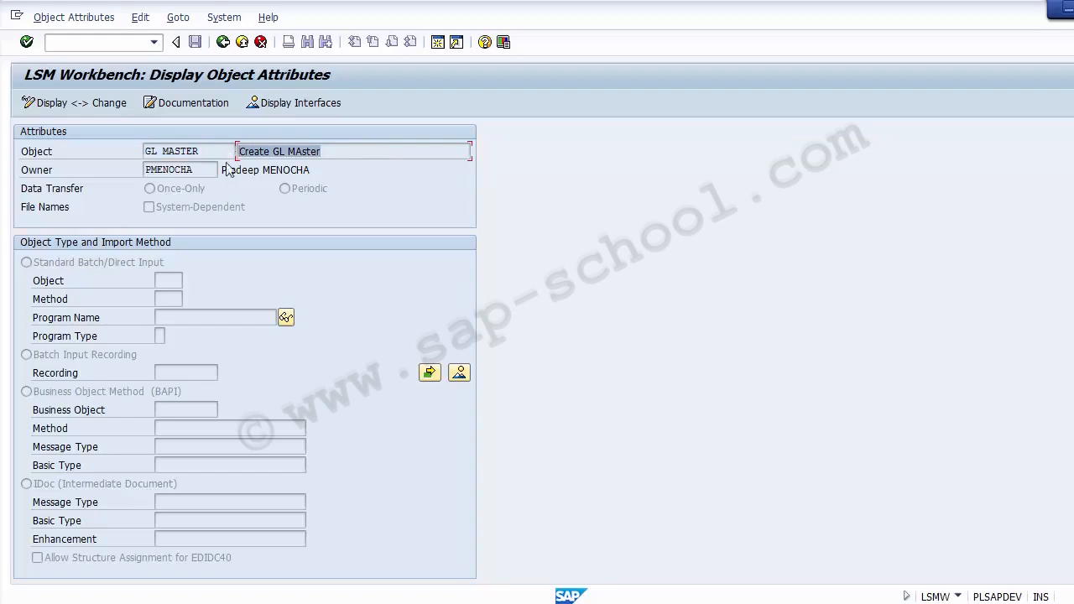
left_click(61, 192)
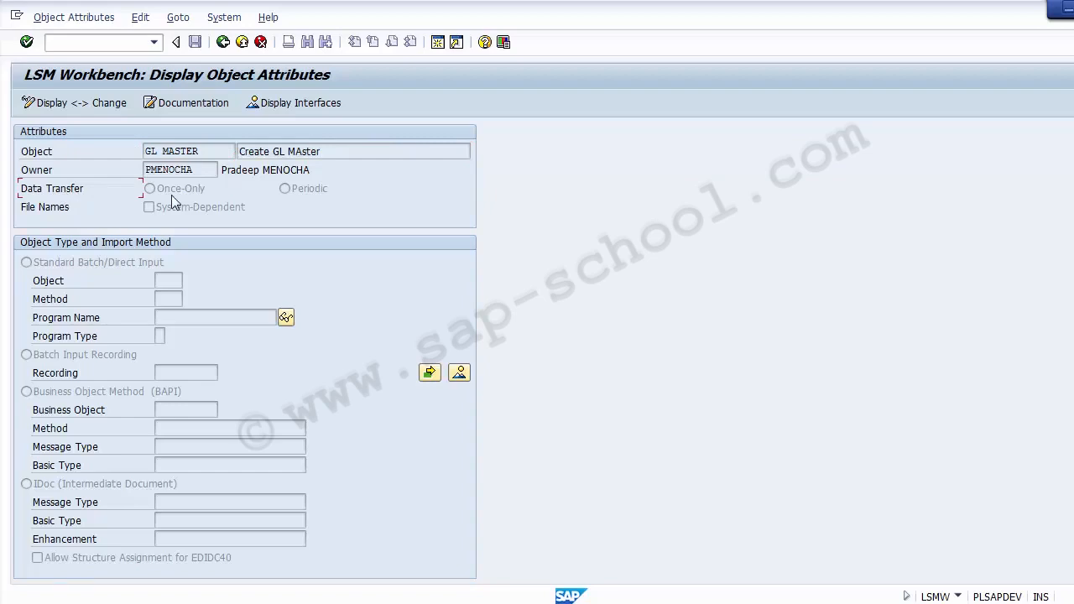
left_click(273, 202)
left_click(42, 191)
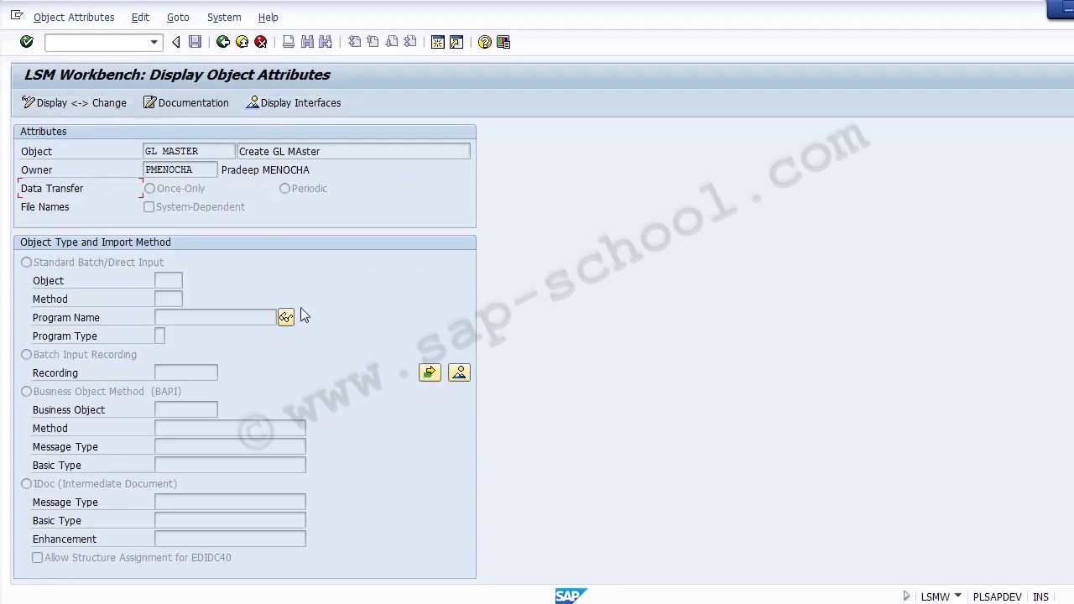
Switch the object attributes to change mode and set the data transfer to Periodic.
left_click(81, 104)
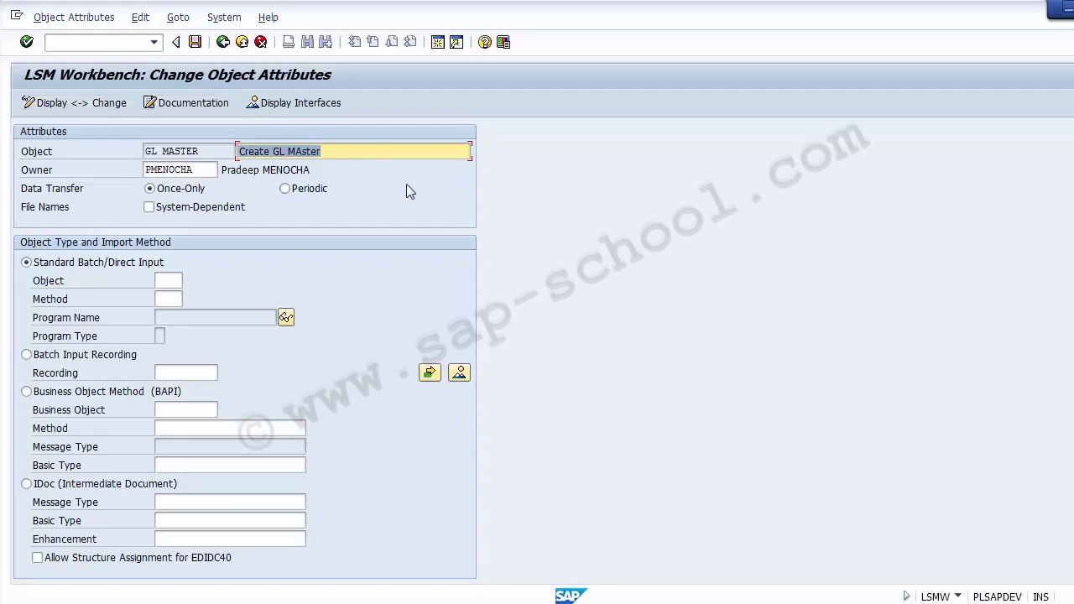
left_click(356, 150)
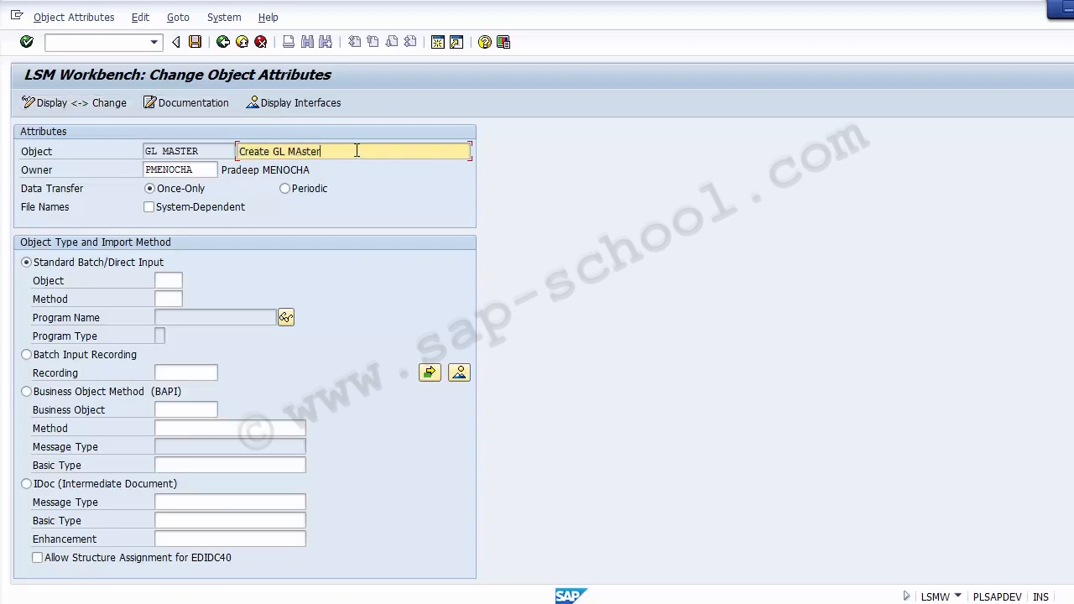
left_click(59, 193)
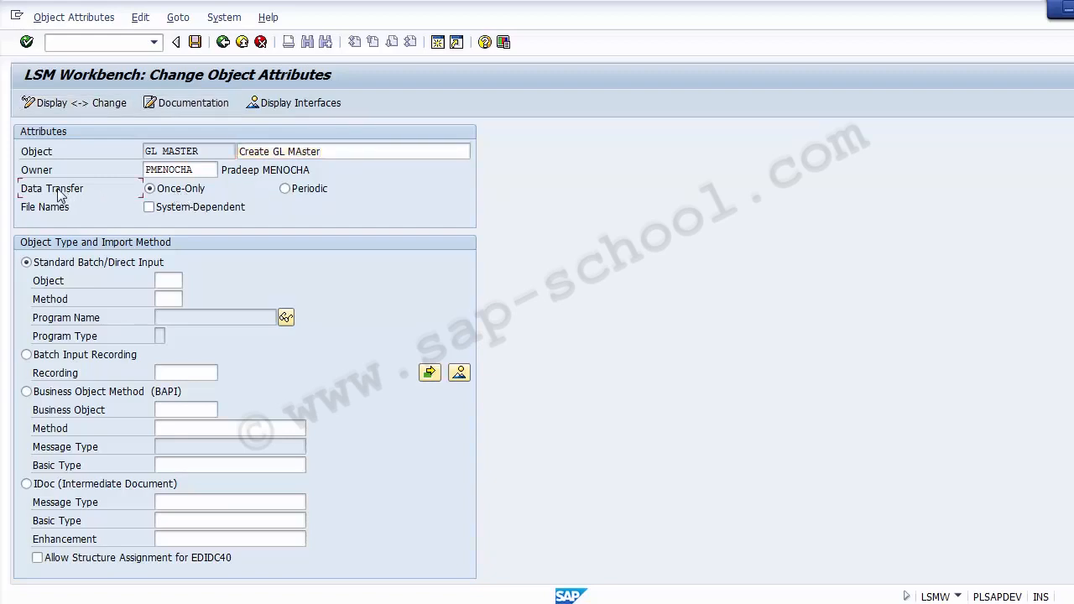
left_click(197, 196)
left_click(317, 191)
left_click(181, 189)
left_click(300, 192)
Go through the available import methods and choose Batch Input Recording for the object.
left_click(119, 269)
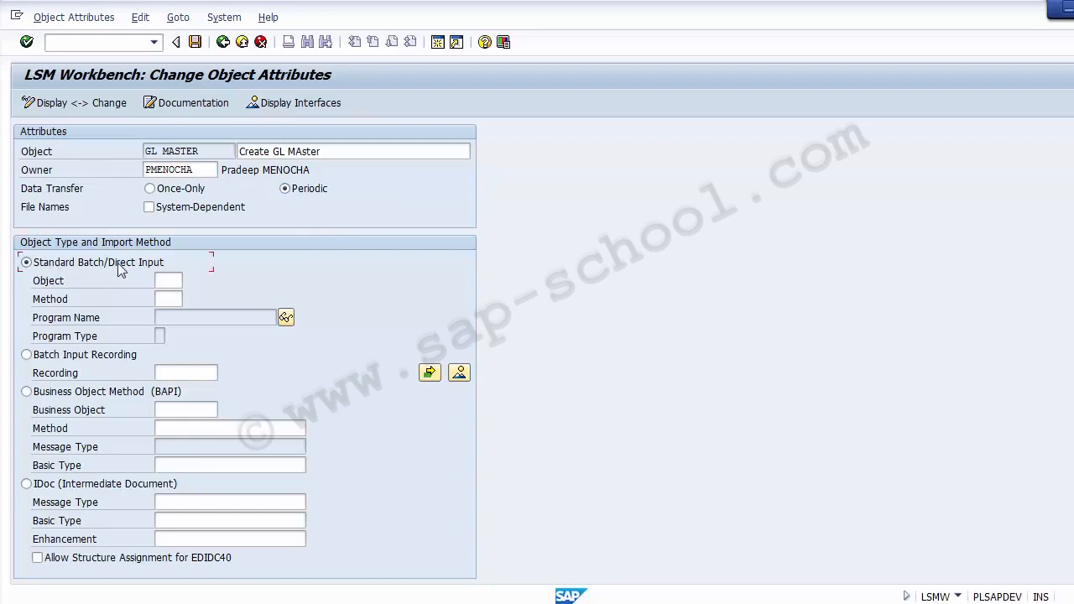
left_click(72, 398)
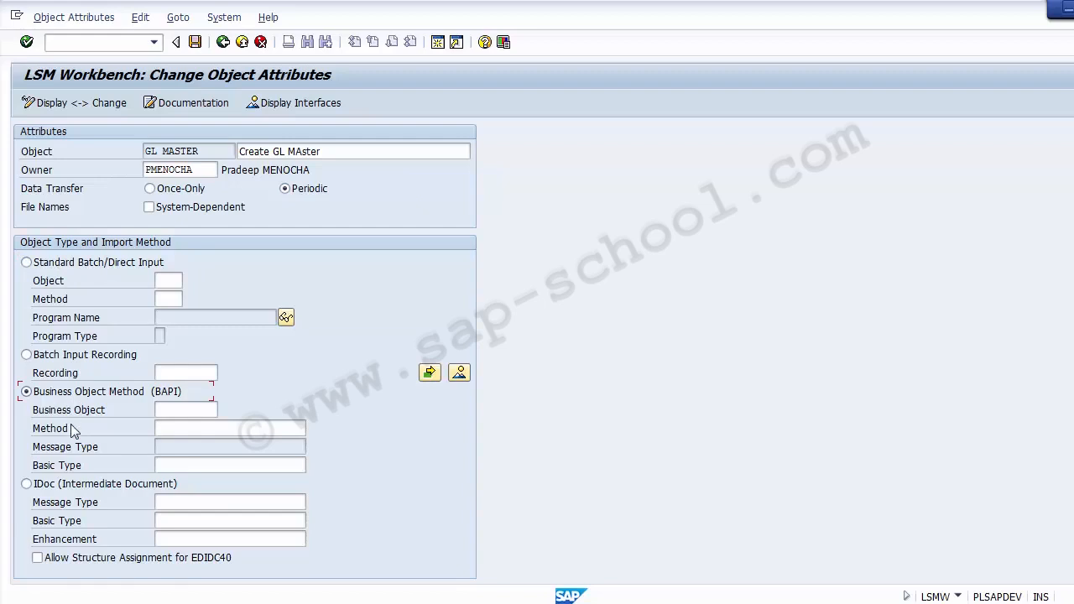
left_click(62, 491)
left_click(65, 267)
left_click(104, 399)
left_click(28, 355)
Enter ZFS00 as the recording for the batch input method.
left_click(181, 377)
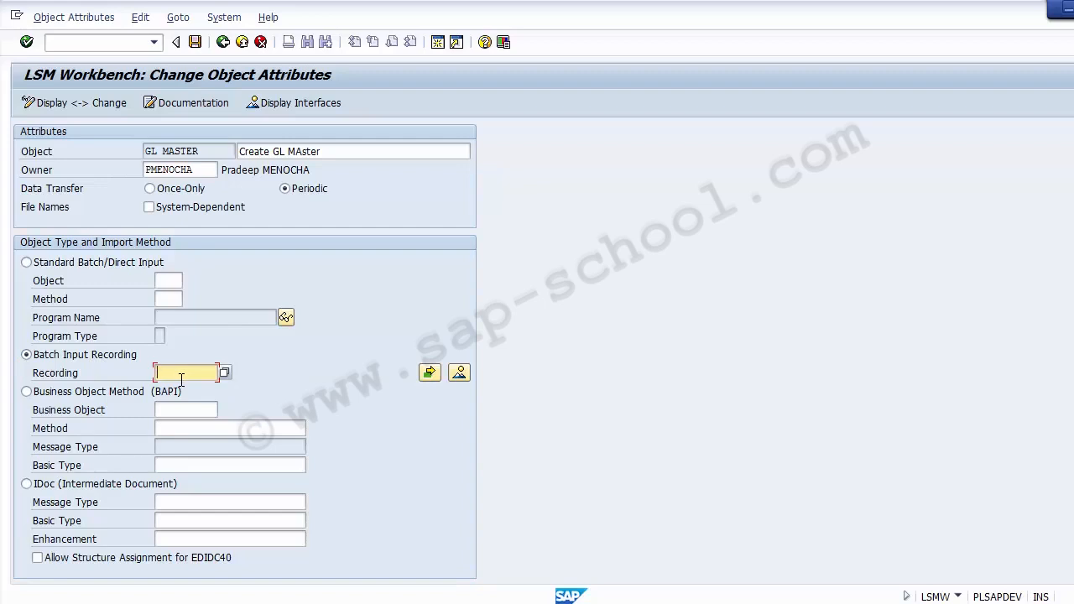
type("ZFSO")
type("00")
left_click_drag(201, 374, 149, 372)
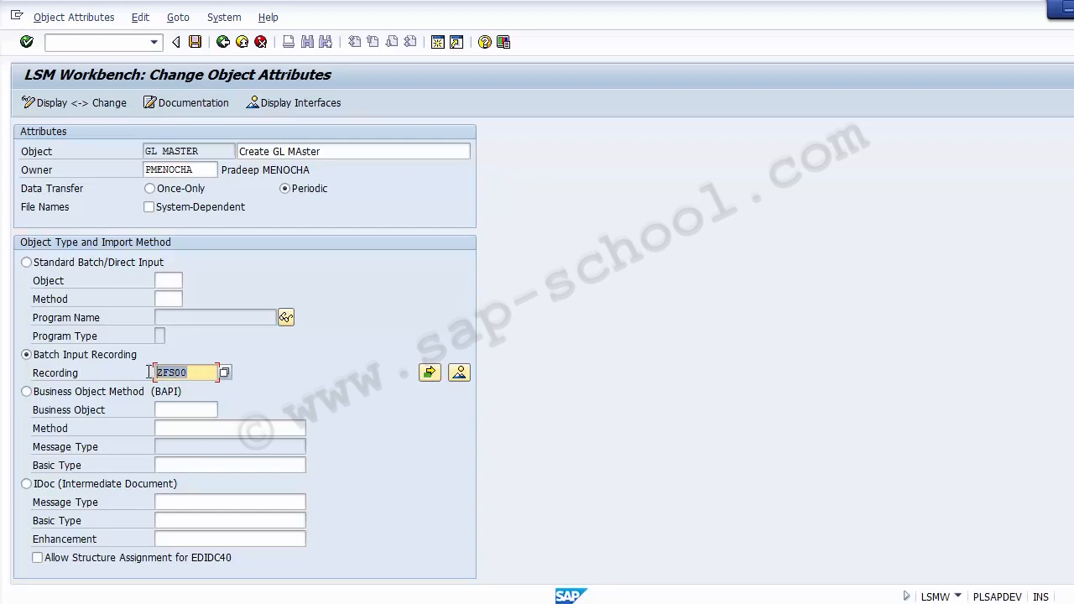
Open the project's recordings overview and create recording ZFS00 with the description "Create GL Master".
left_click(459, 374)
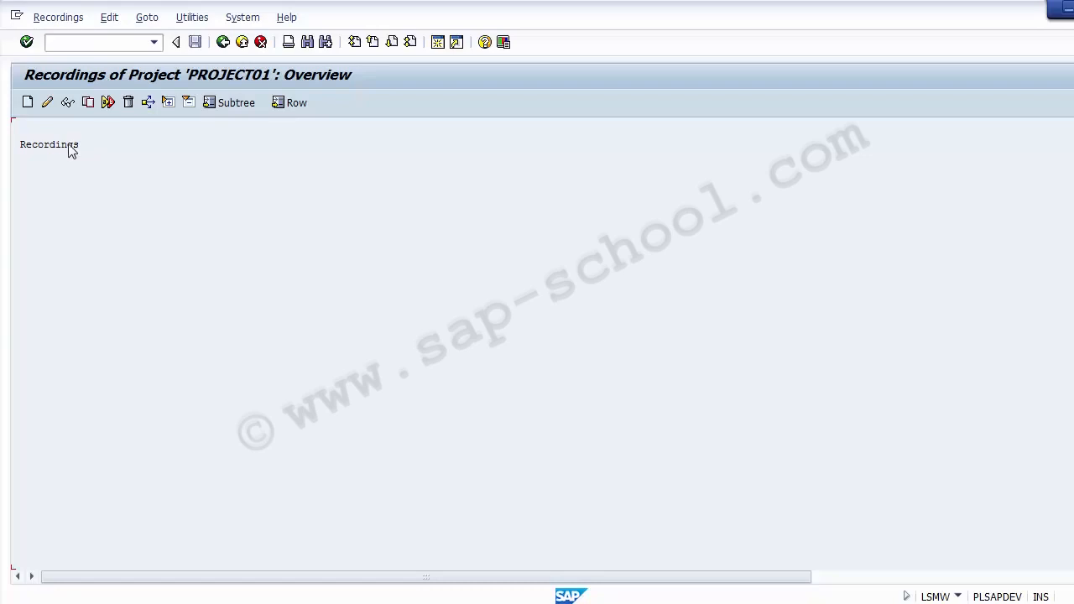
left_click(28, 103)
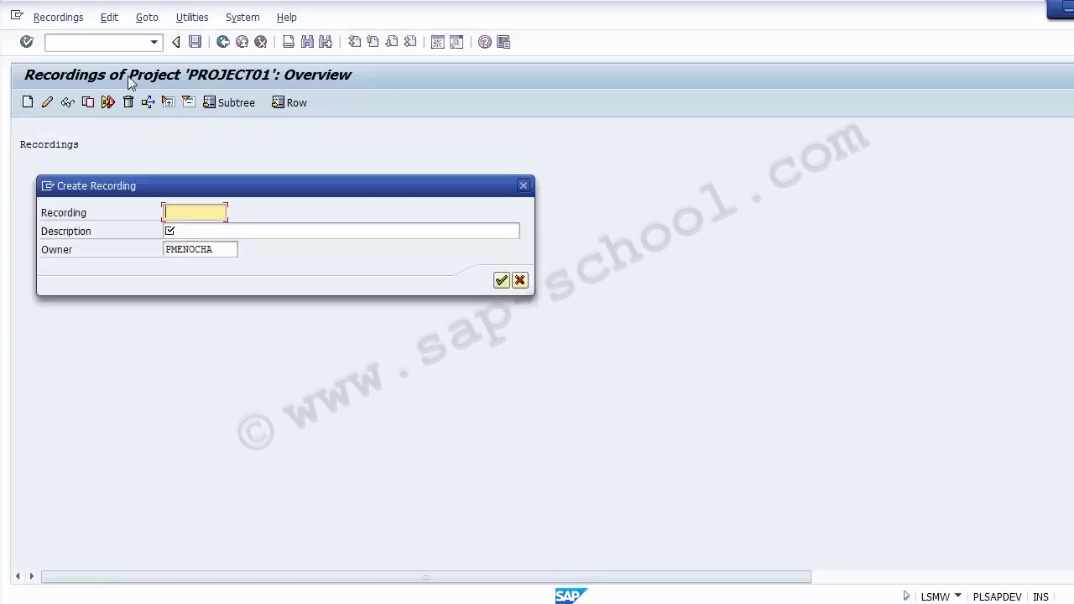
left_click_drag(186, 186, 363, 173)
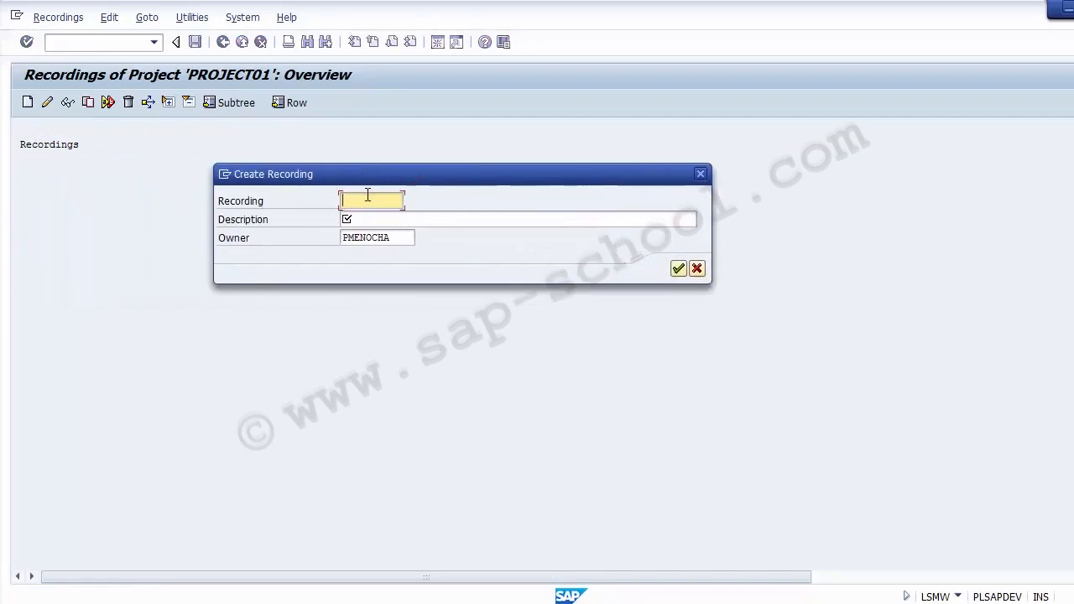
type("ZFS00")
left_click(372, 219)
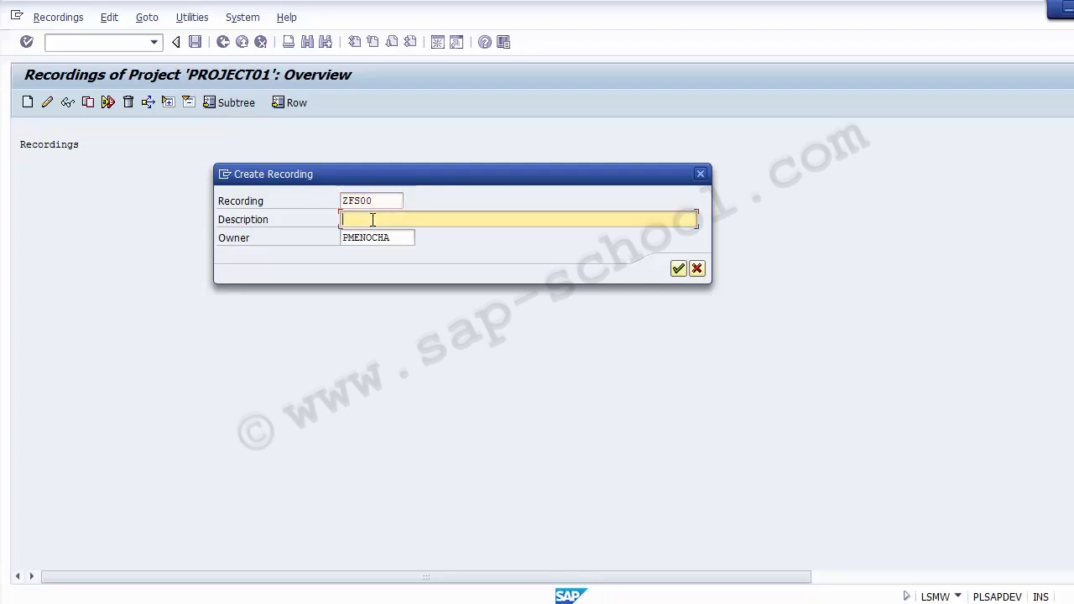
type("Create GL Master")
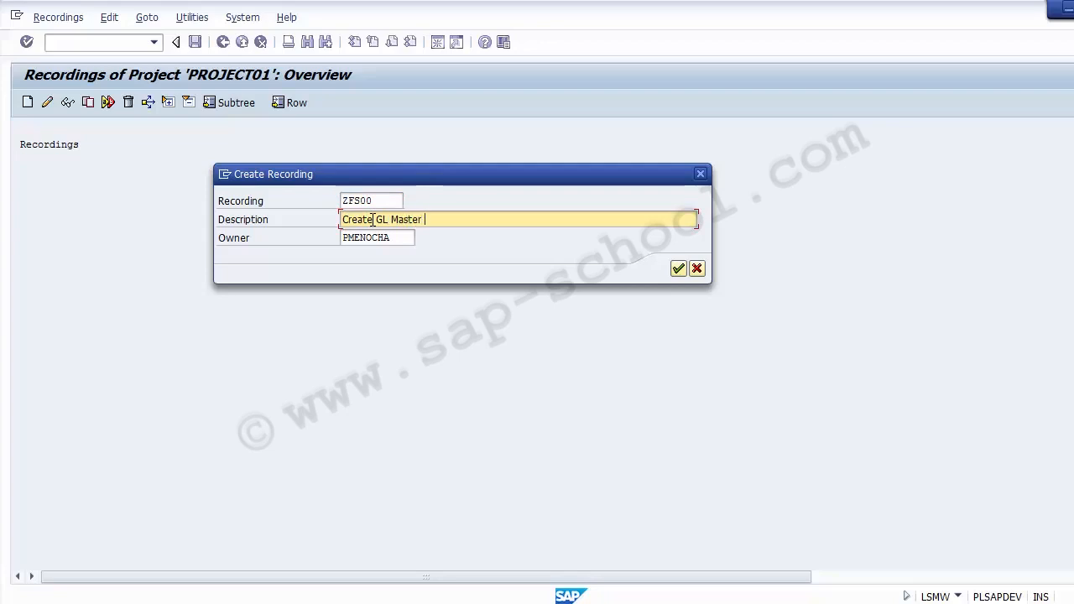
left_click(679, 270)
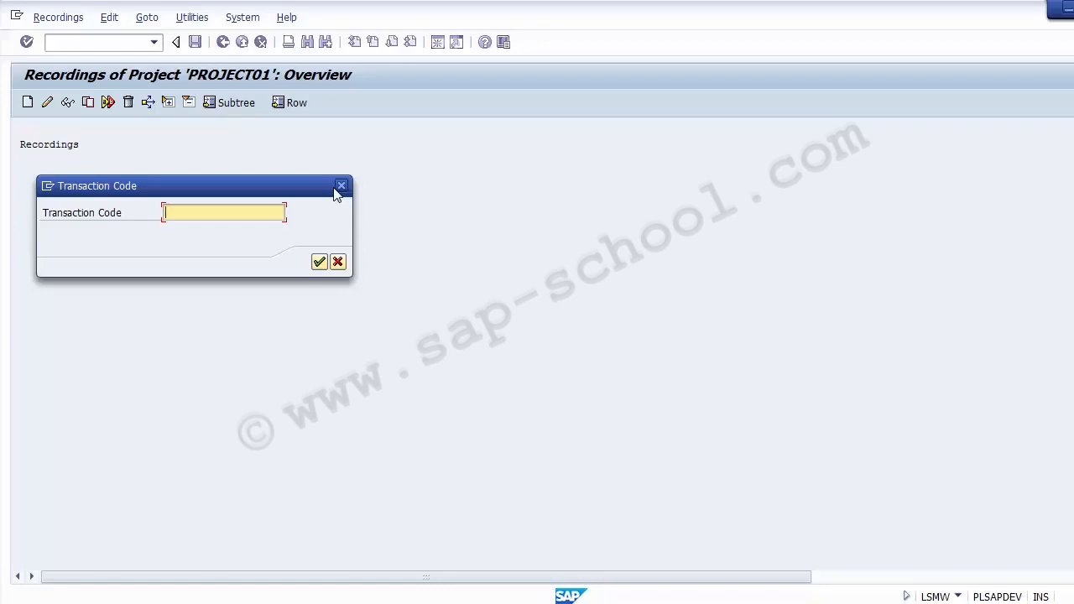
Assign transaction code FS00 to the recording and start recording it.
type("FSO")
key("BackSpace")
type("00")
key("F9")
key("F9")
left_click(319, 262)
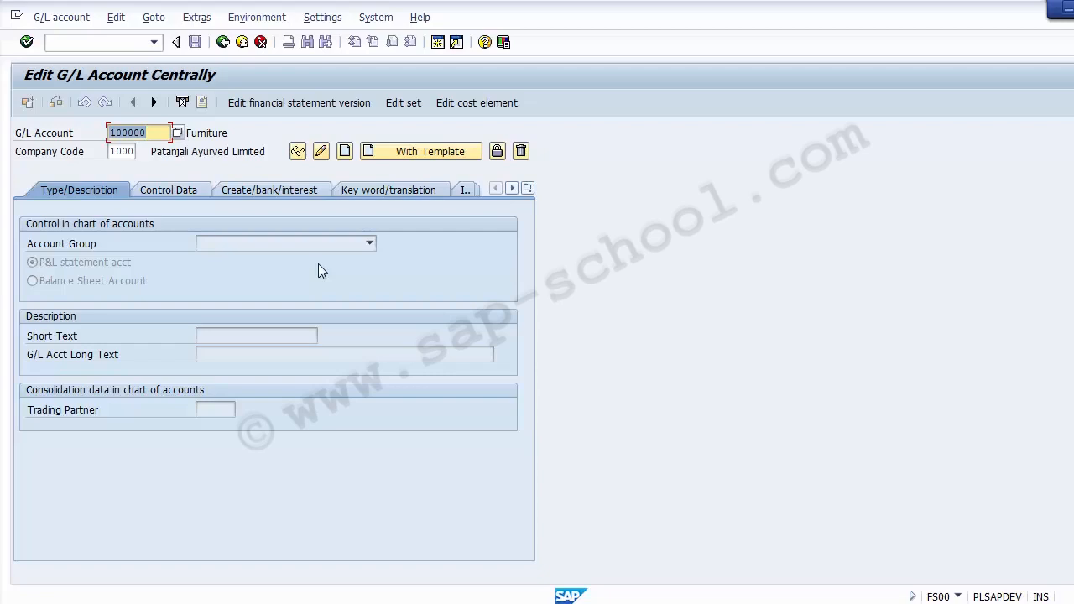
Set the company code to 9000 and clear the G/L account field, dismissing the resulting message.
key("Tab")
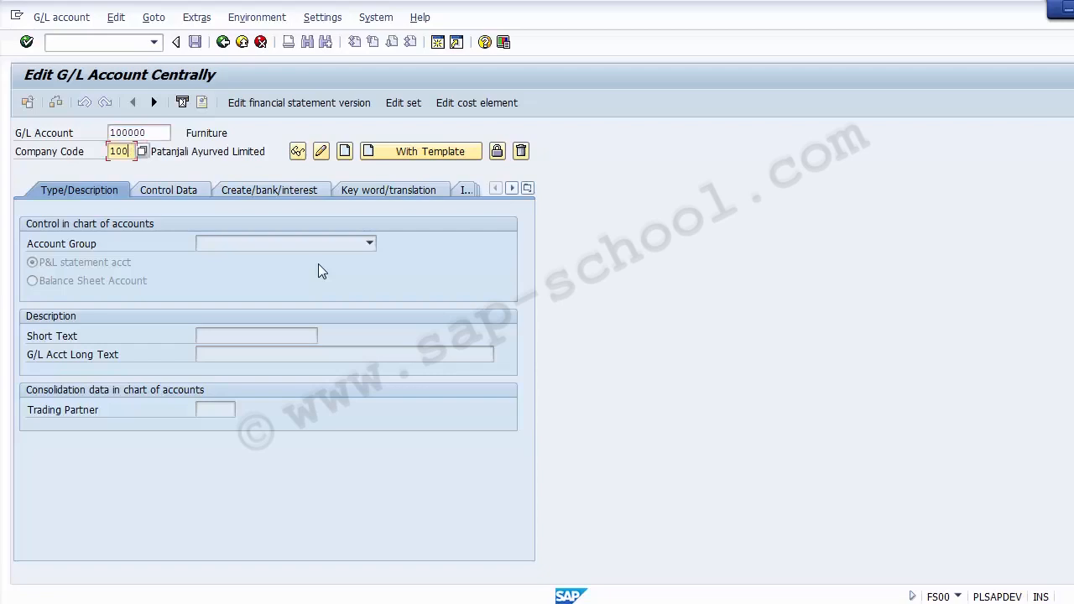
type("900")
type("0")
key("Return")
key("BackSpace")
key("BackSpace")
key("BackSpace")
key("BackSpace")
key("BackSpace")
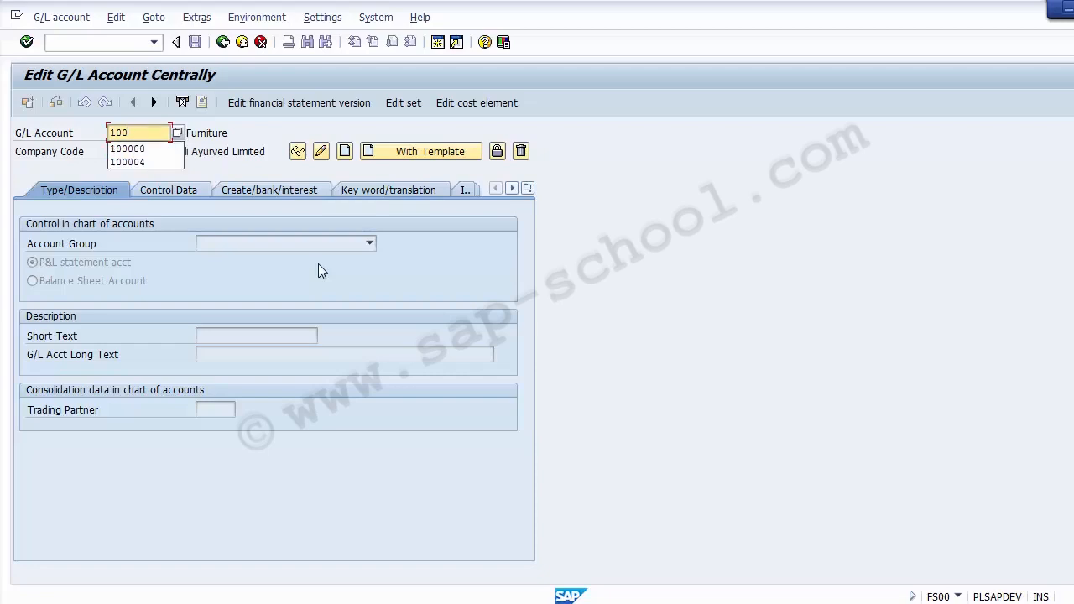
key("Return")
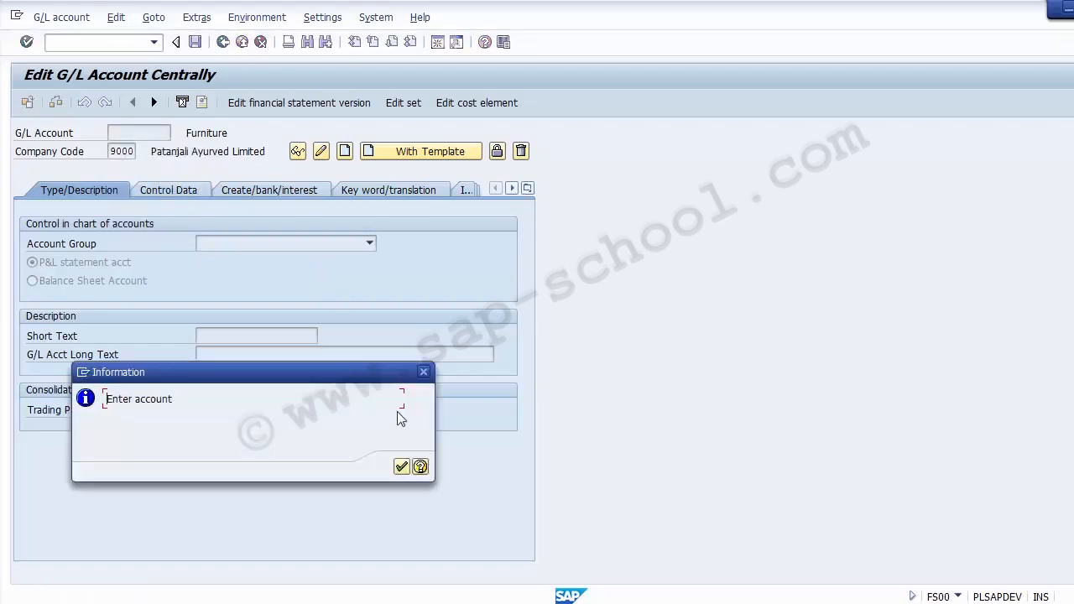
left_click(402, 468)
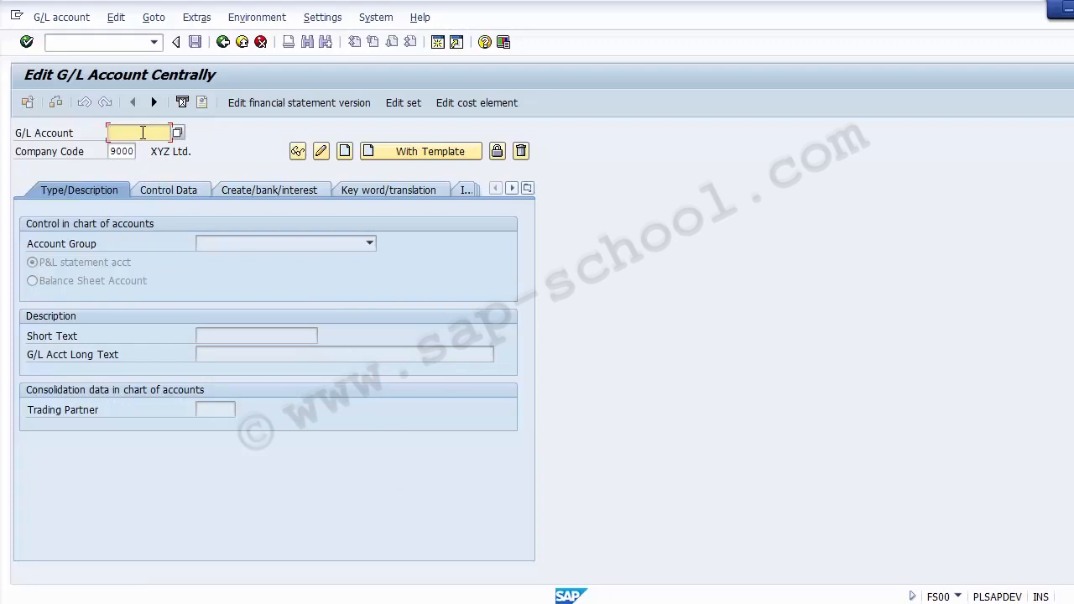
Pick the number of the Furniture account as the G/L account for company code 9000.
key("Down")
key("Down")
key("Return")
left_click_drag(157, 134, 132, 151)
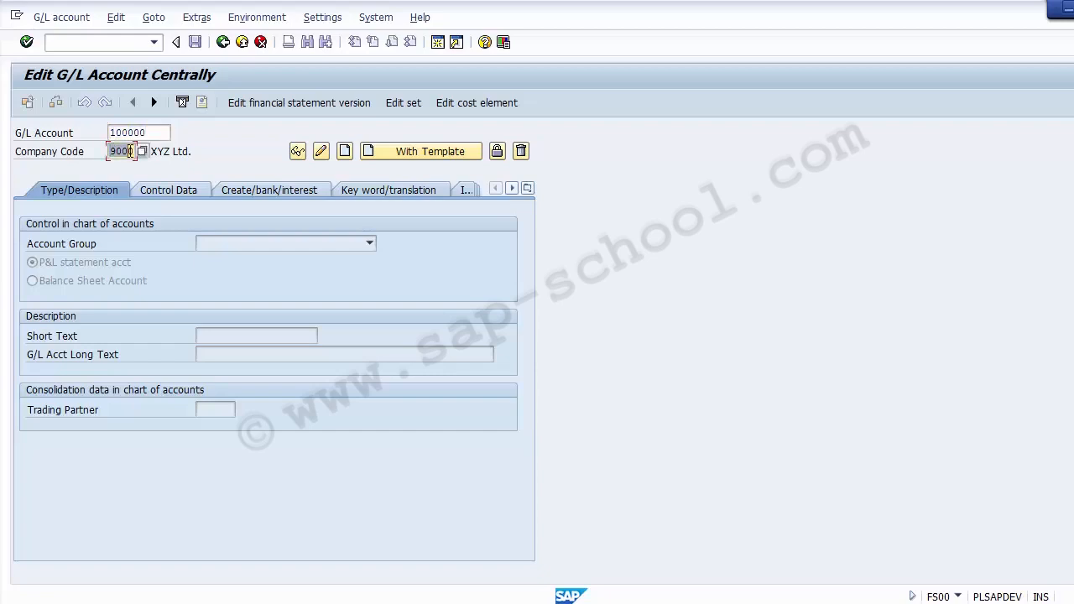
Start creating the Furniture account in company code 9000 and select Fixed Assets as its account group.
left_click(346, 154)
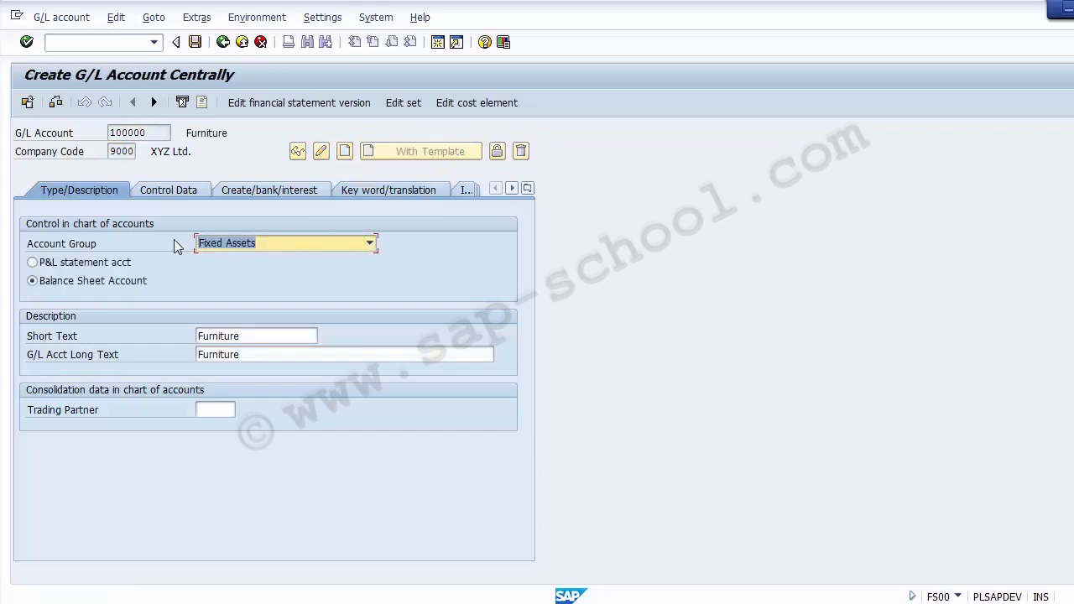
left_click(273, 243)
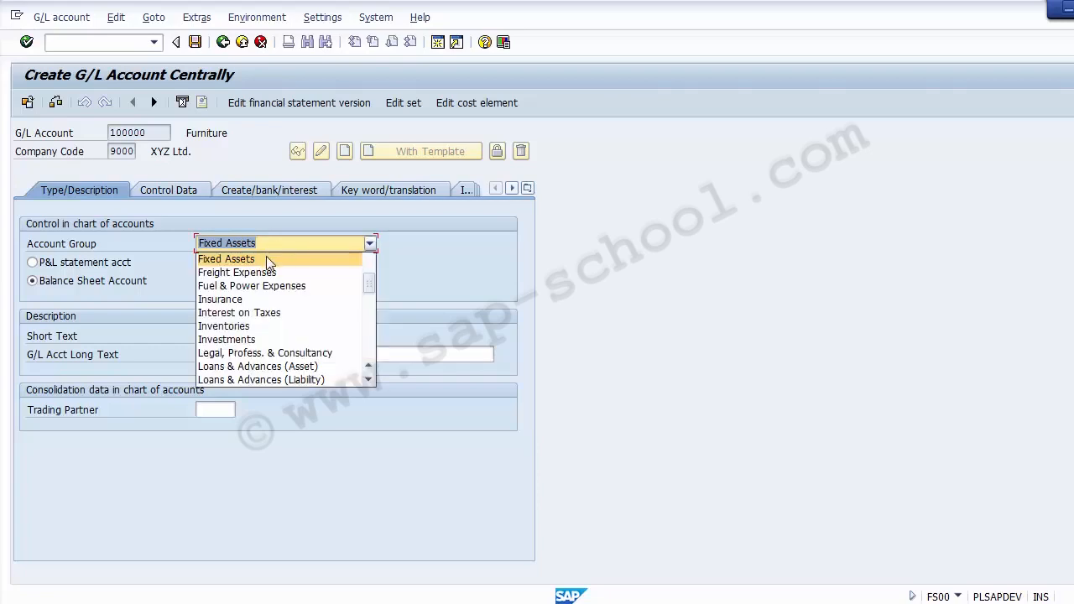
left_click(266, 259)
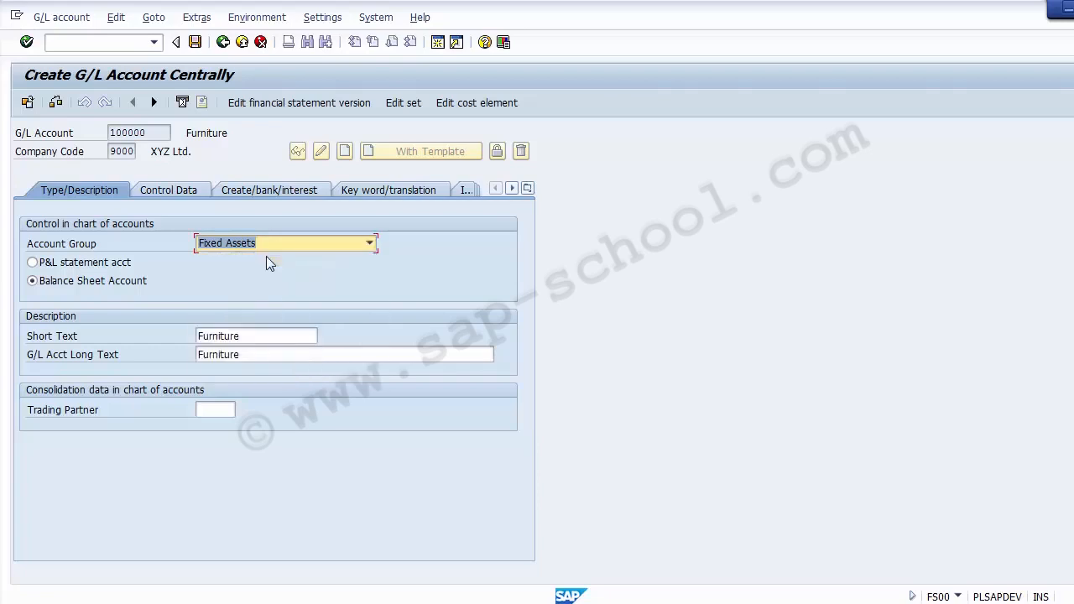
Choose Balance Sheet Account for the account and set its short text to Furniture A/C.
left_click(77, 282)
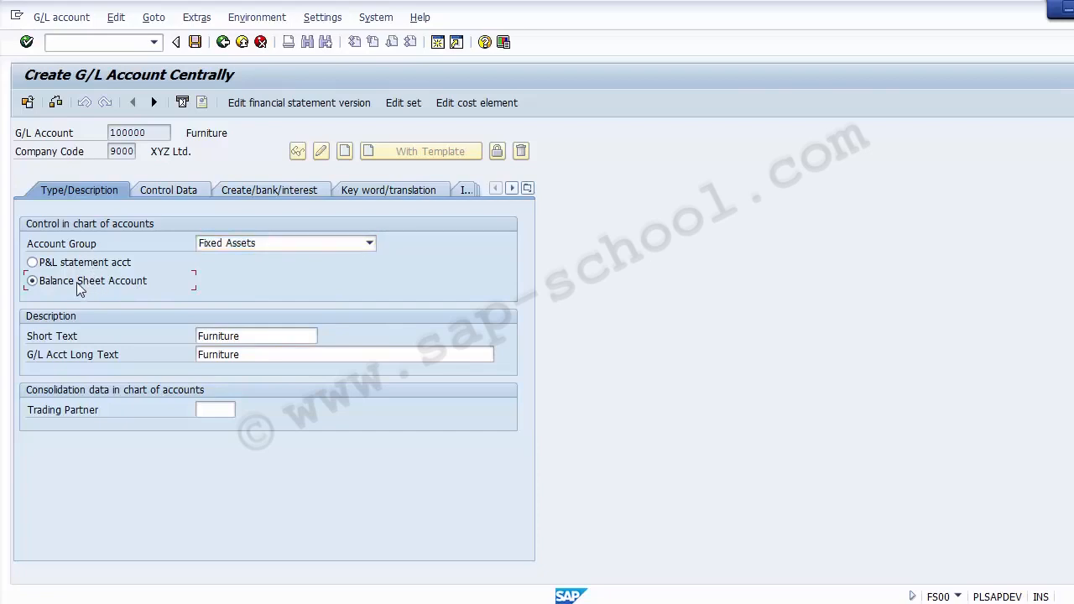
left_click(256, 336)
left_click_drag(240, 336, 180, 332)
left_click(281, 336)
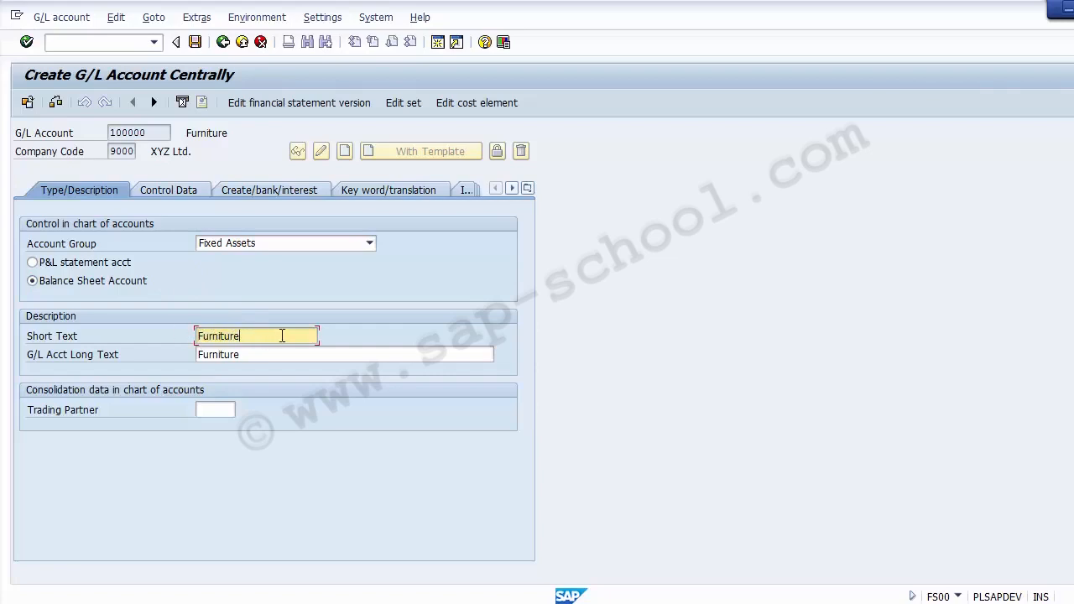
type("A/C")
Set the G/L account long text to Furniture Account.
left_click(274, 354)
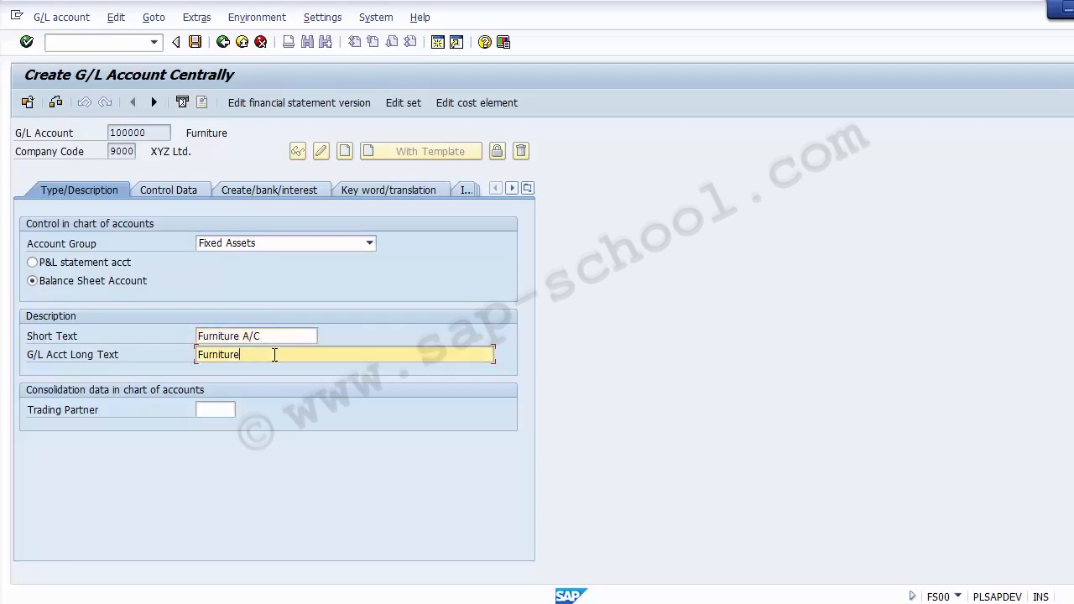
type("Account")
left_click(242, 354)
key("Insert")
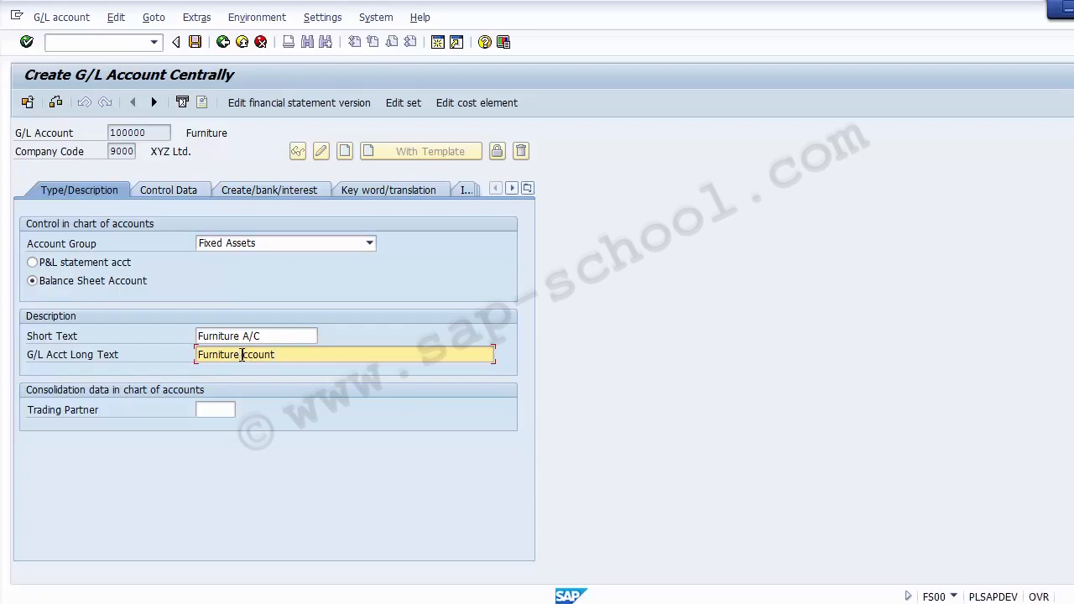
key("Insert")
type("A")
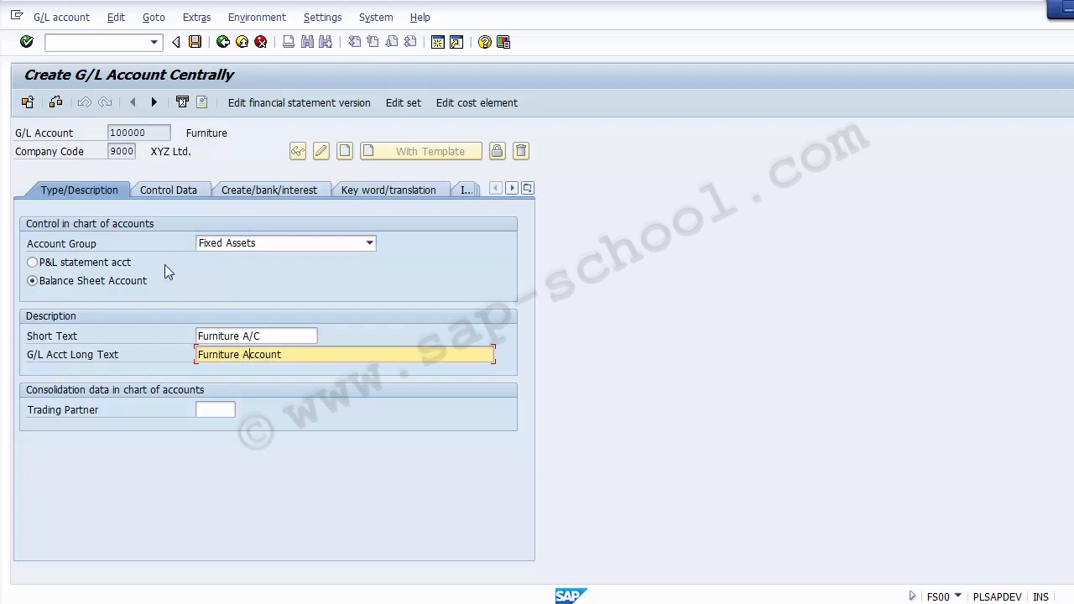
In the account's control data, set the reconciliation account type to Assets.
left_click(162, 193)
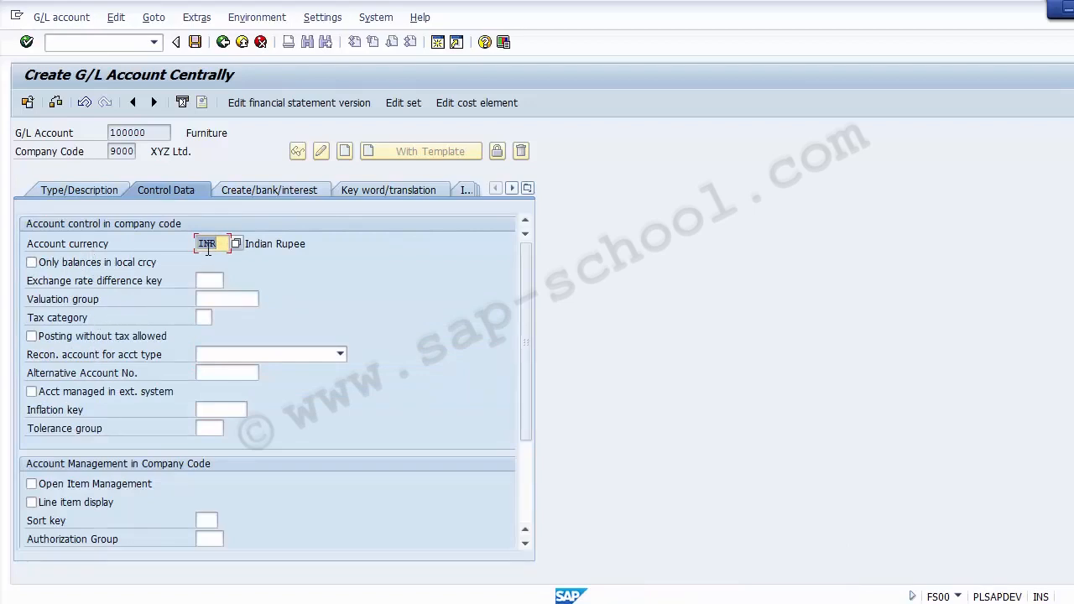
left_click(207, 355)
left_click(207, 354)
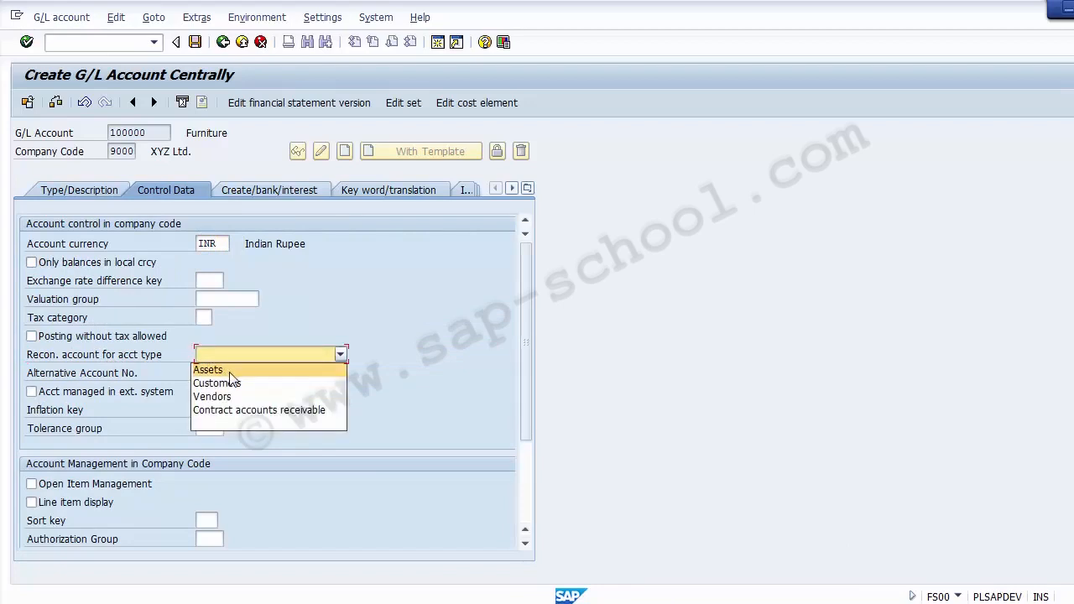
left_click(230, 373)
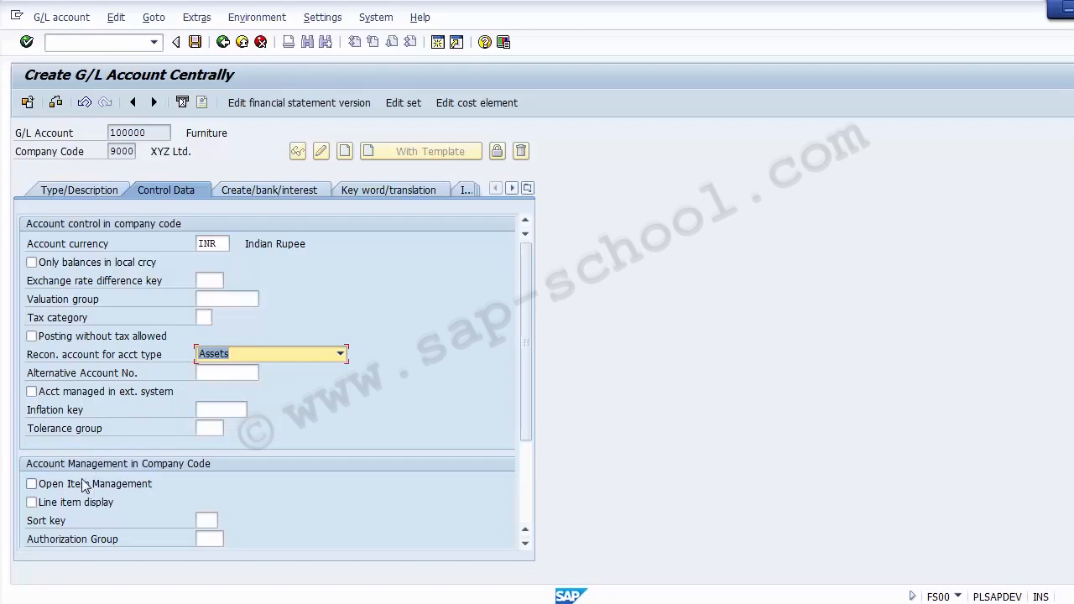
Enable line item display and choose sort key 001 (Posting date) for the account.
left_click(71, 503)
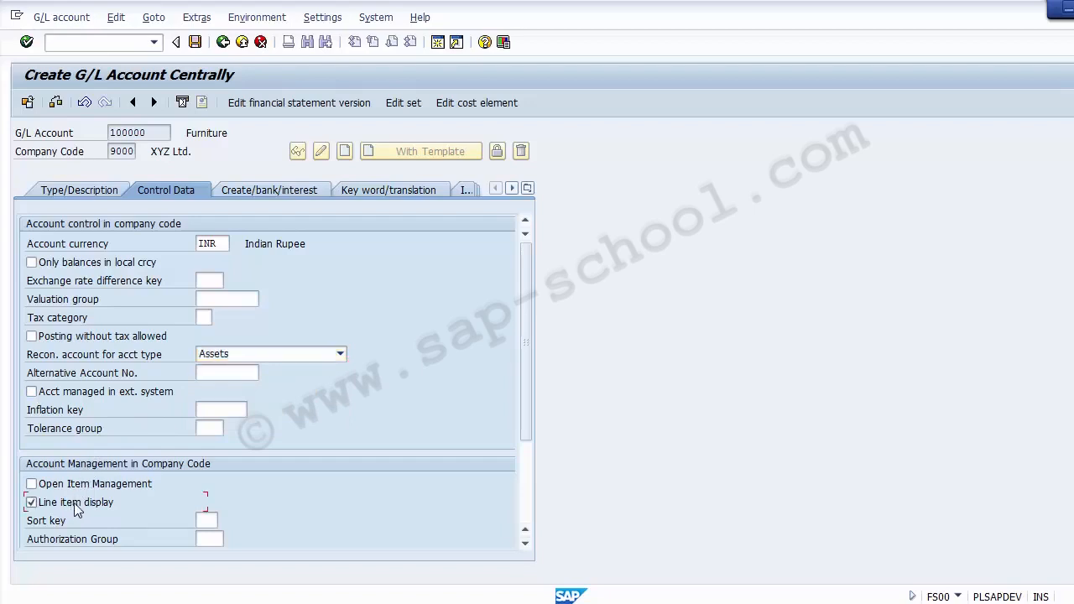
left_click_drag(526, 401, 524, 504)
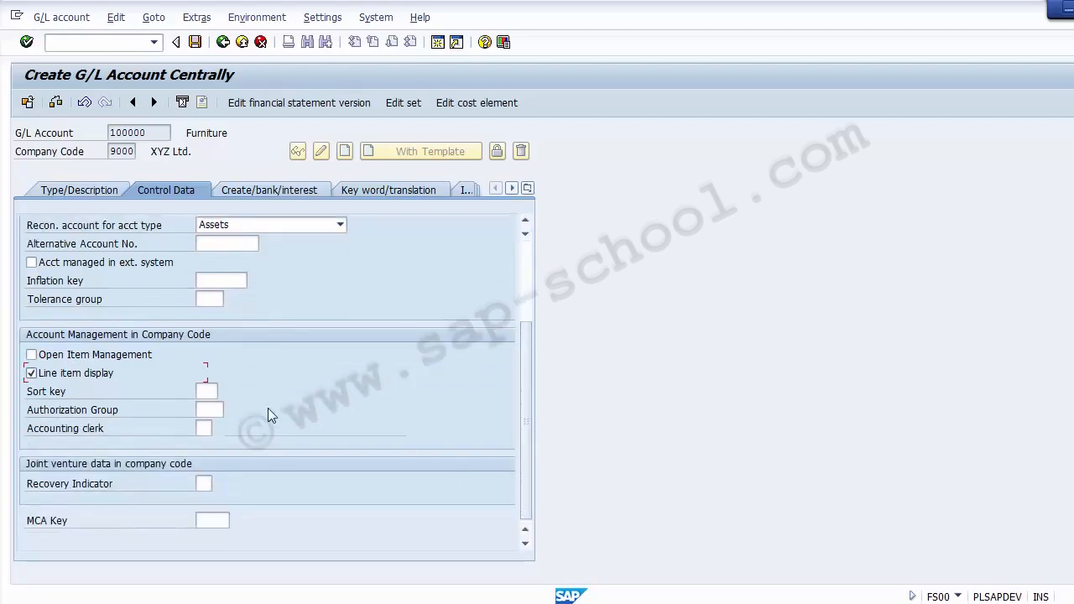
left_click(209, 392)
left_click(224, 390)
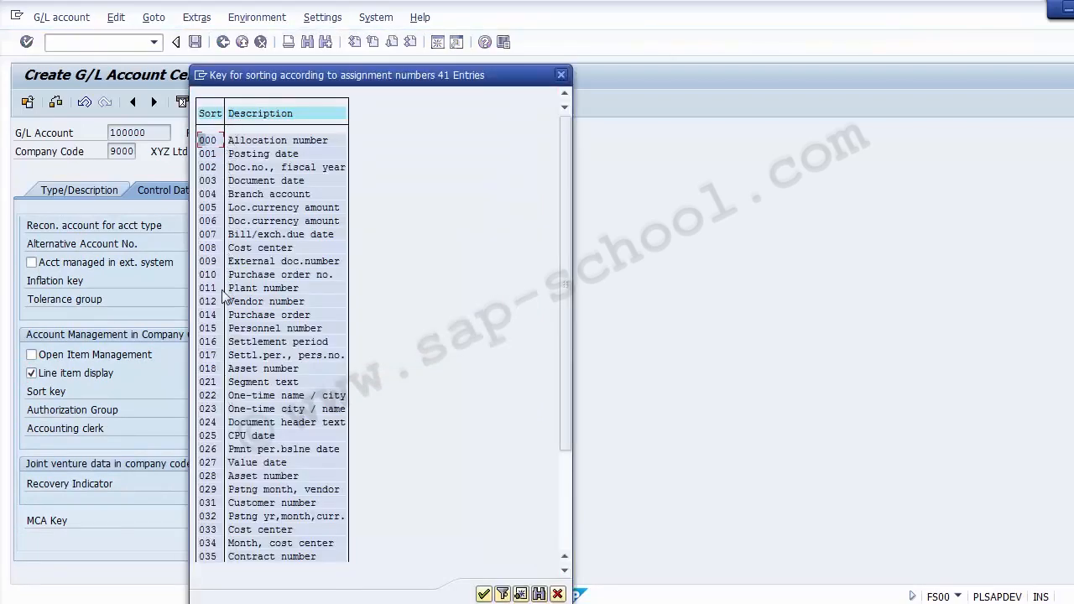
double_click(207, 156)
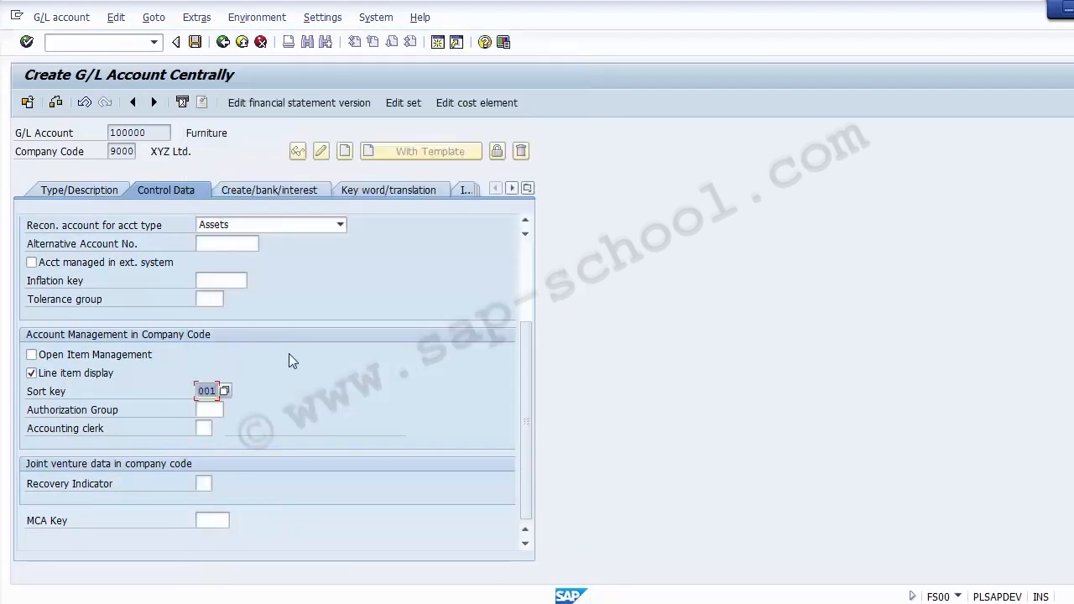
Set the field status group to G067 and save the account to finish the recording.
left_click(261, 191)
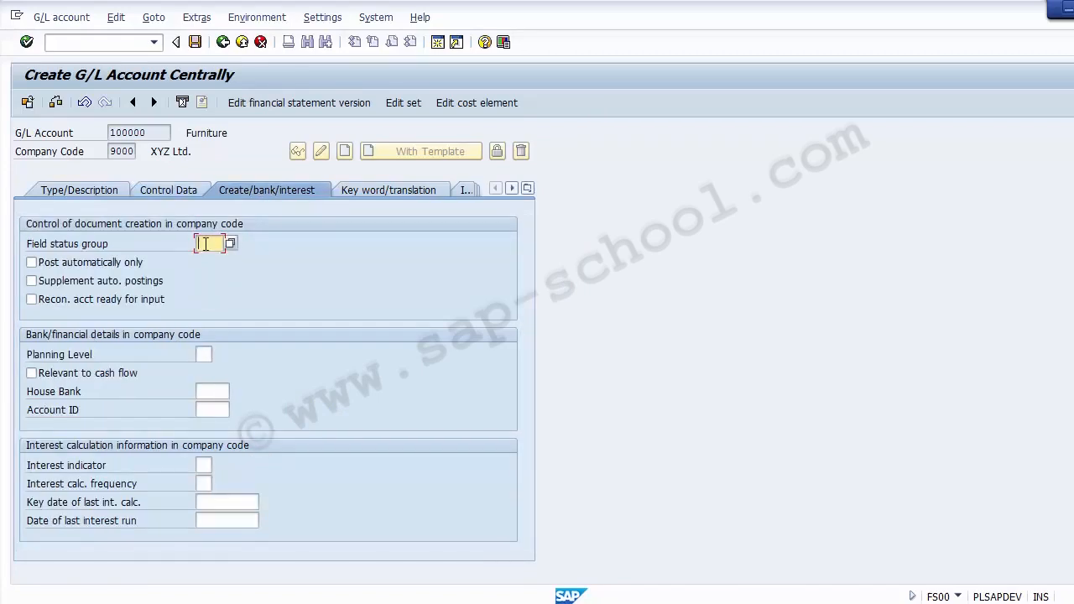
type("G067")
left_click(195, 43)
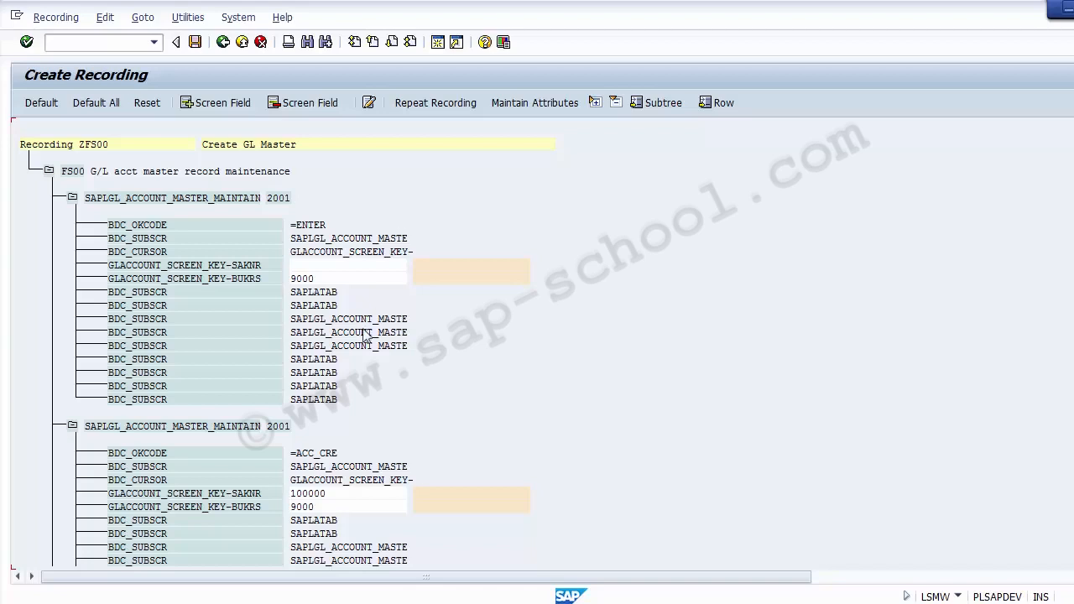
Examine the G/L account and company code fields captured in the first two recorded screens.
left_click(338, 282)
scroll(663, 214, "down", 5)
left_click(319, 188)
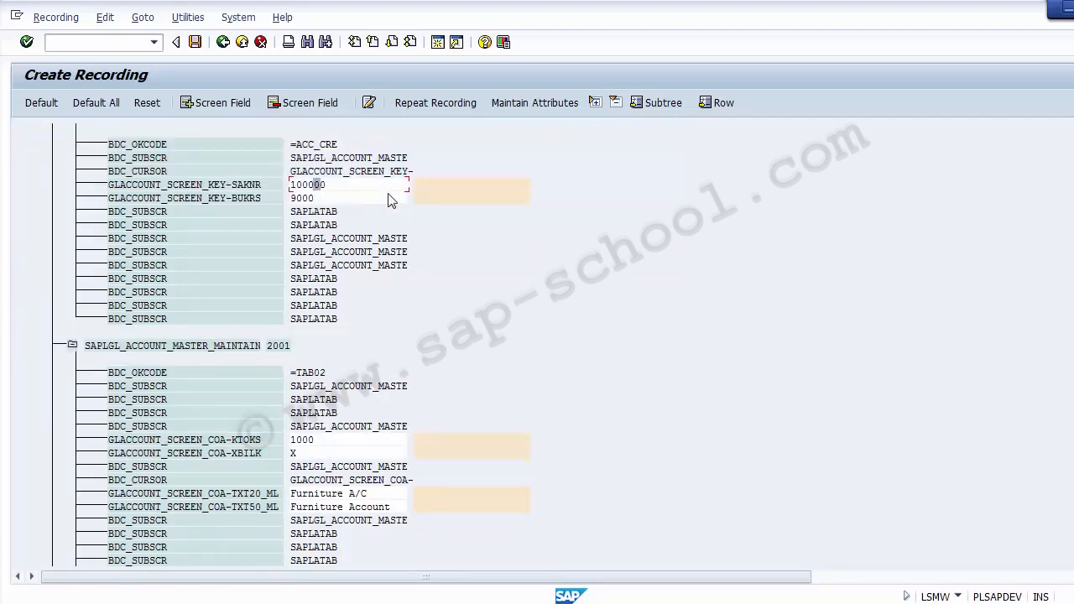
left_click(305, 199)
left_click(238, 186)
left_click(311, 199)
Examine the recorded account group, balance sheet indicator, texts, currency, reconciliation type, line item display, sort key and field status group.
left_click(322, 443)
scroll(705, 344, "down", 5)
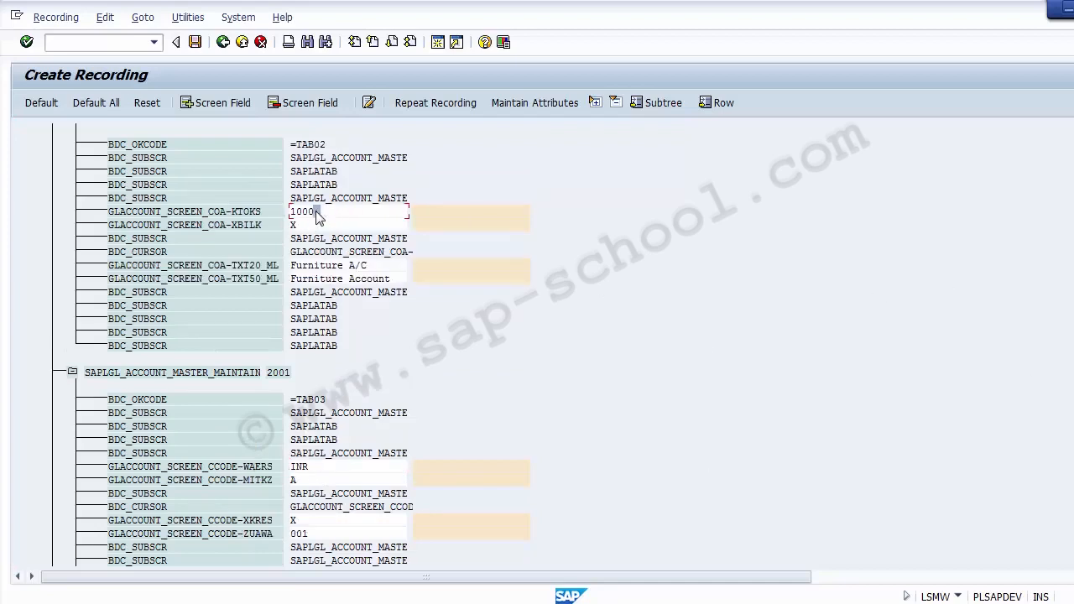
left_click(293, 225)
left_click(328, 266)
left_click(329, 282)
left_click(306, 470)
left_click(312, 481)
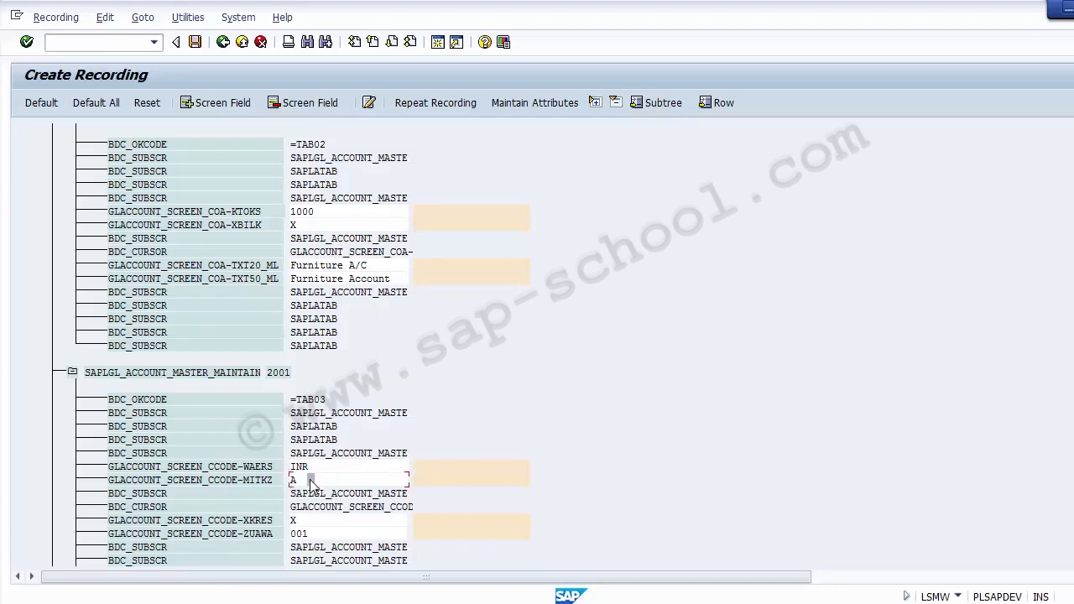
left_click(313, 522)
left_click(308, 535)
scroll(738, 473, "down", 6)
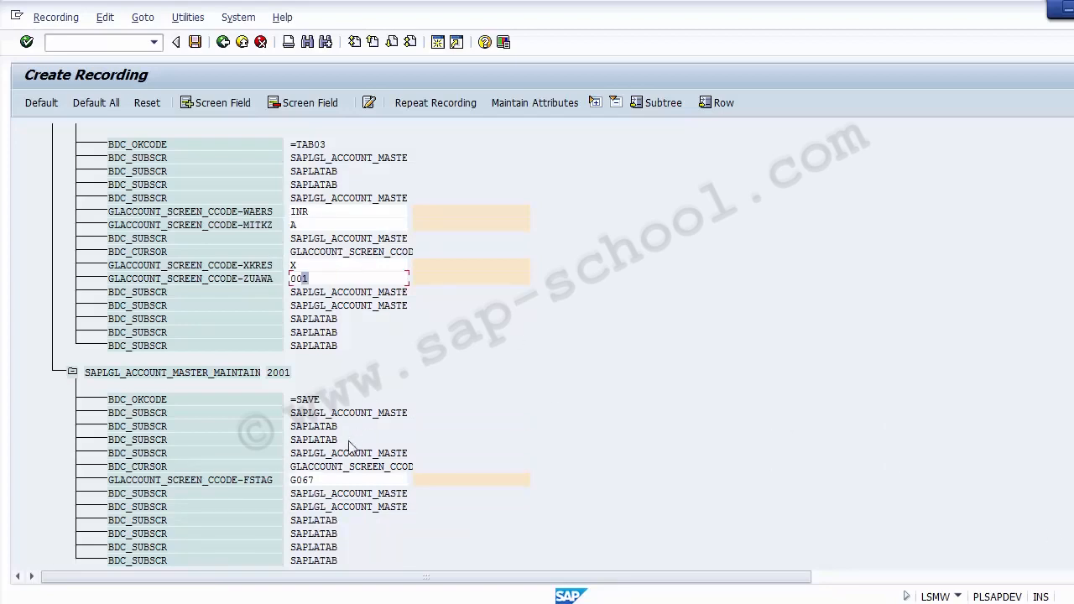
left_click(335, 481)
scroll(537, 344, "up", 15)
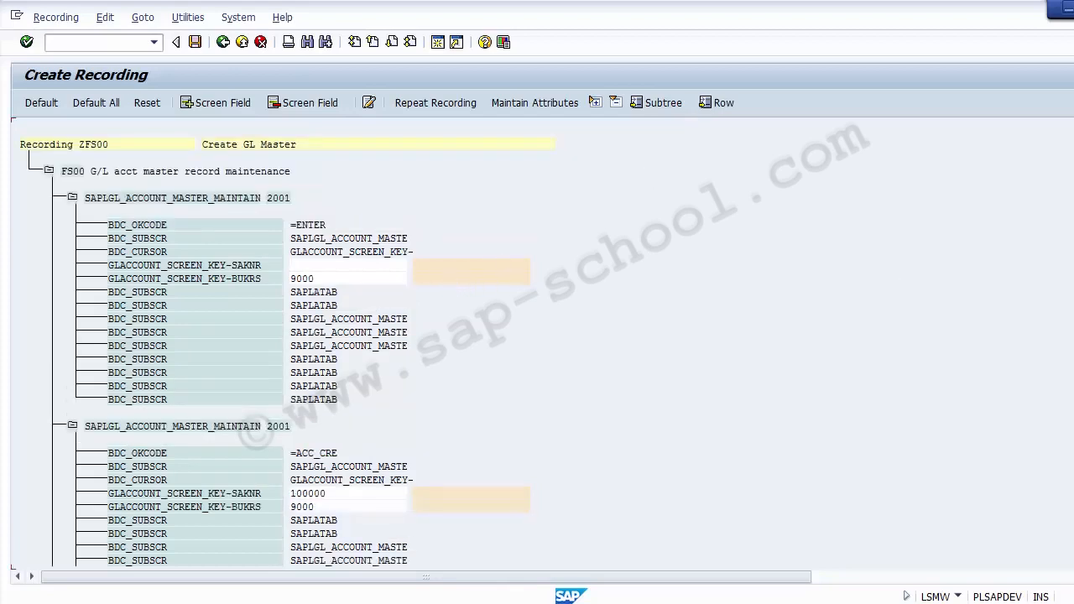
Try to name the SAKNR field of the =ACC_CRE screen GL Number, with GL Number as its description.
scroll(604, 201, "down", 7)
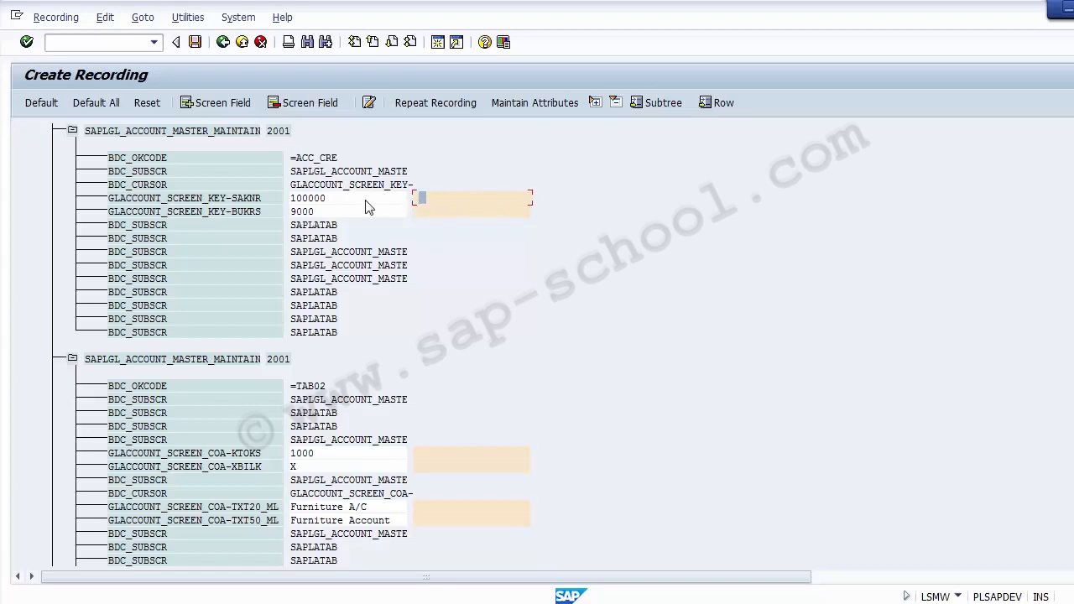
double_click(422, 198)
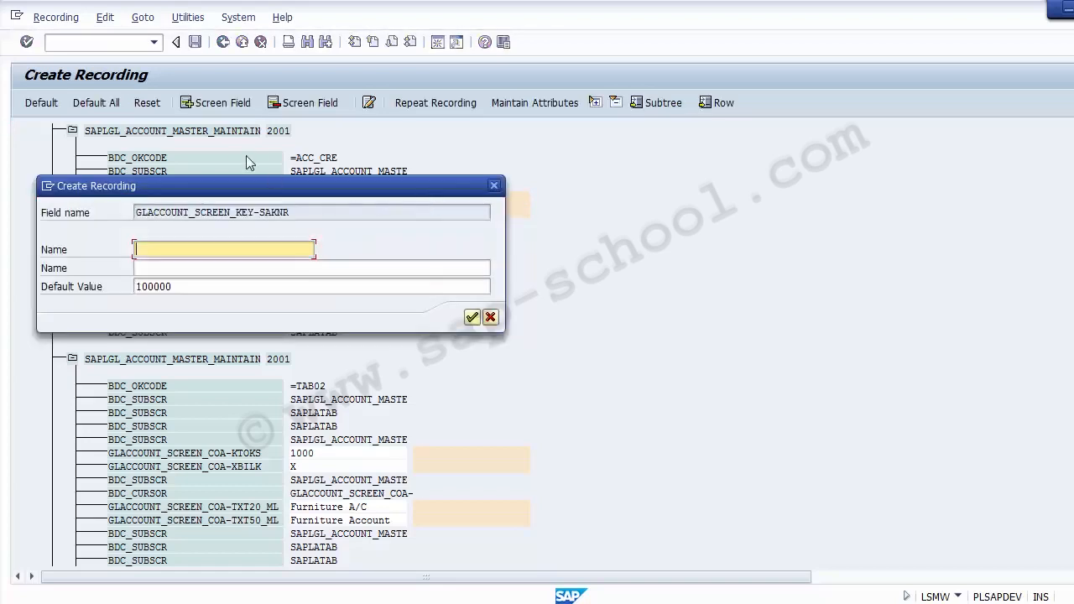
left_click_drag(237, 184, 749, 149)
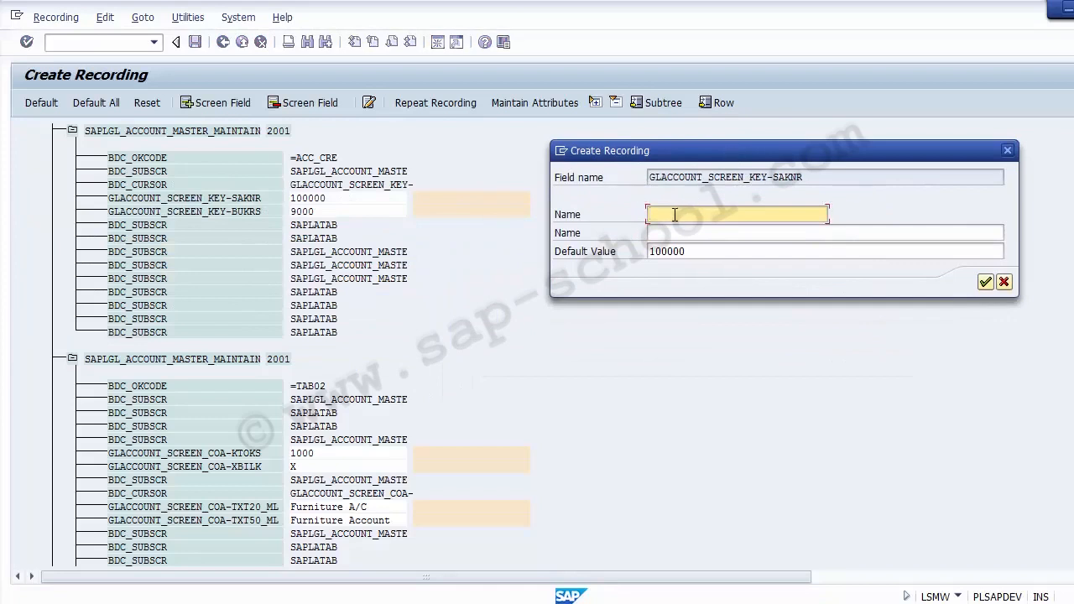
type("GL ")
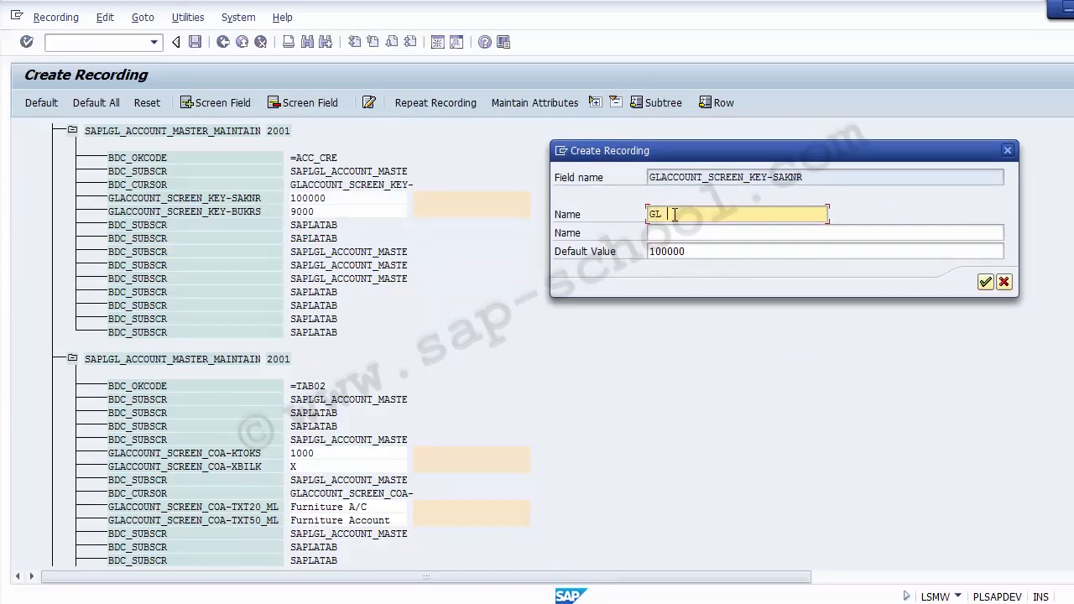
type("Nuber")
key("BackSpace")
key("BackSpace")
key("BackSpace")
key("BackSpace")
type("umber")
key("Tab")
type("GL Number")
key("Return")
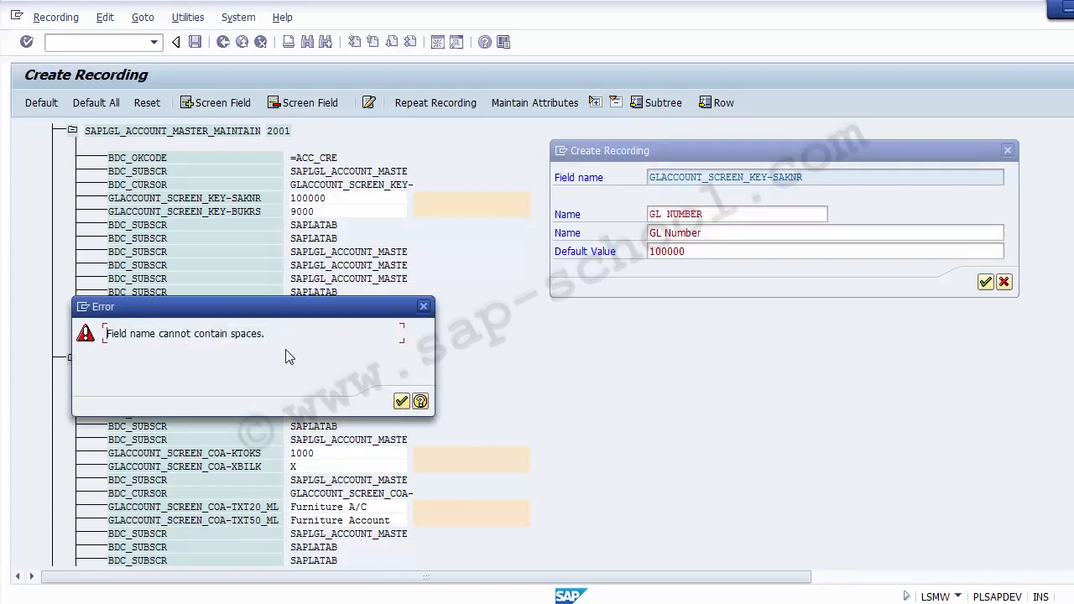
Dismiss the error and change the SAKNR field's name to GL_NUMBER.
left_click(401, 403)
left_click(668, 214)
key("BackSpace")
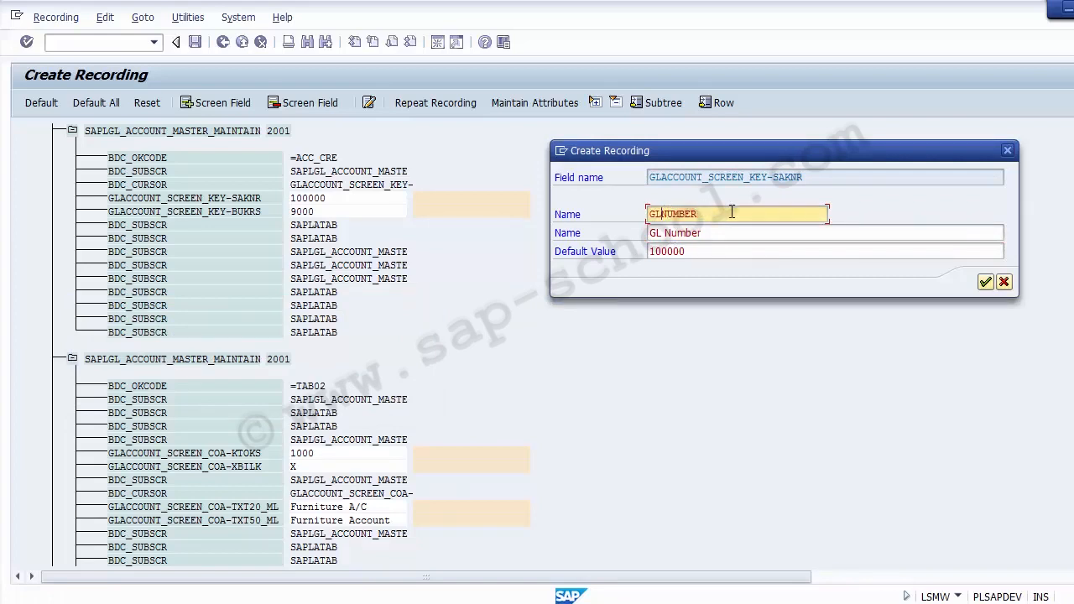
type("_")
left_click(736, 233)
left_click_drag(731, 232, 639, 235)
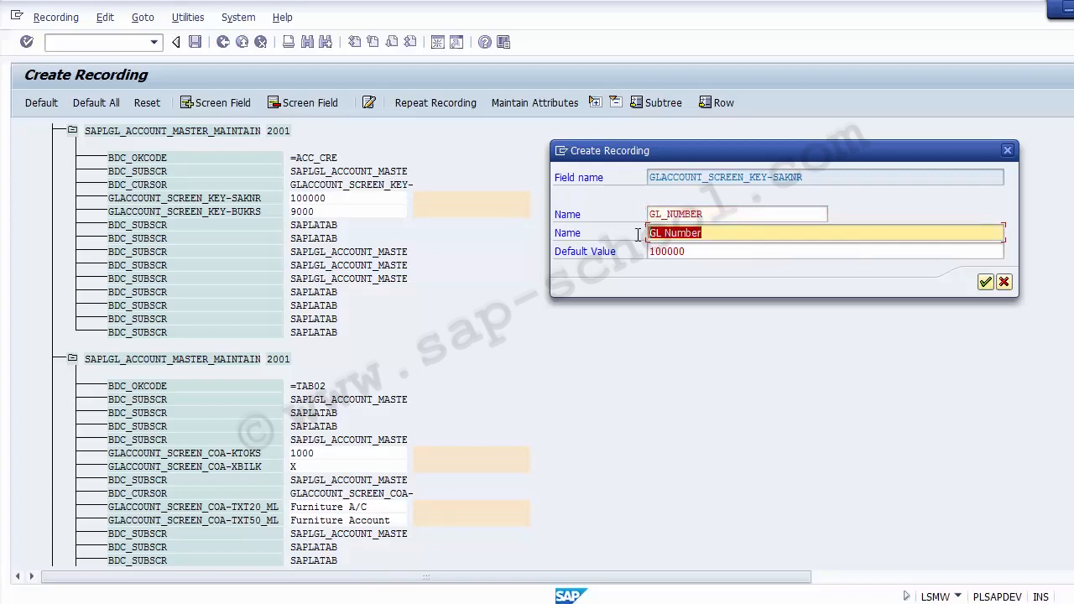
Clear the default value of GL_NUMBER and apply the field definition.
left_click(711, 251)
key("BackSpace")
key("BackSpace")
key("BackSpace")
key("BackSpace")
key("BackSpace")
key("BackSpace")
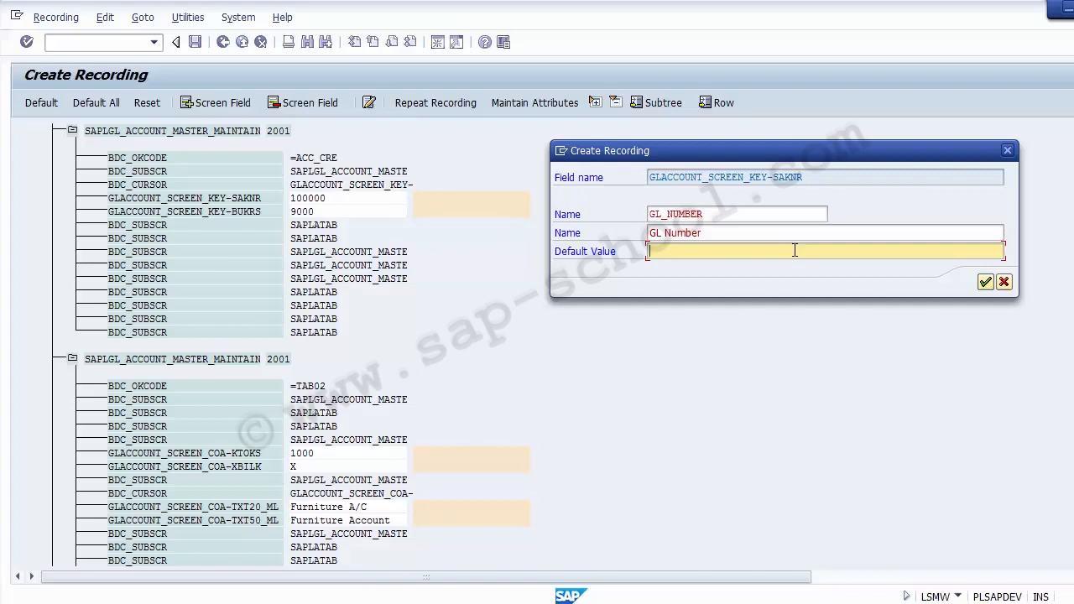
left_click(985, 282)
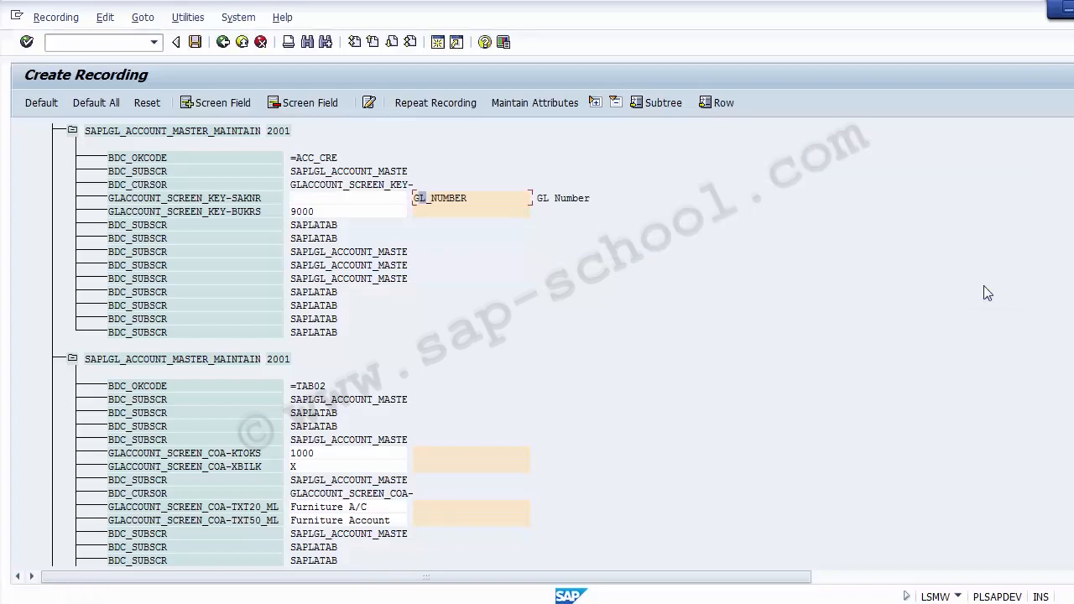
Name the BUKRS field of the =ACC_CRE screen Company_Code and give it the description Company_Code.
left_click(382, 202)
left_click(444, 201)
double_click(352, 216)
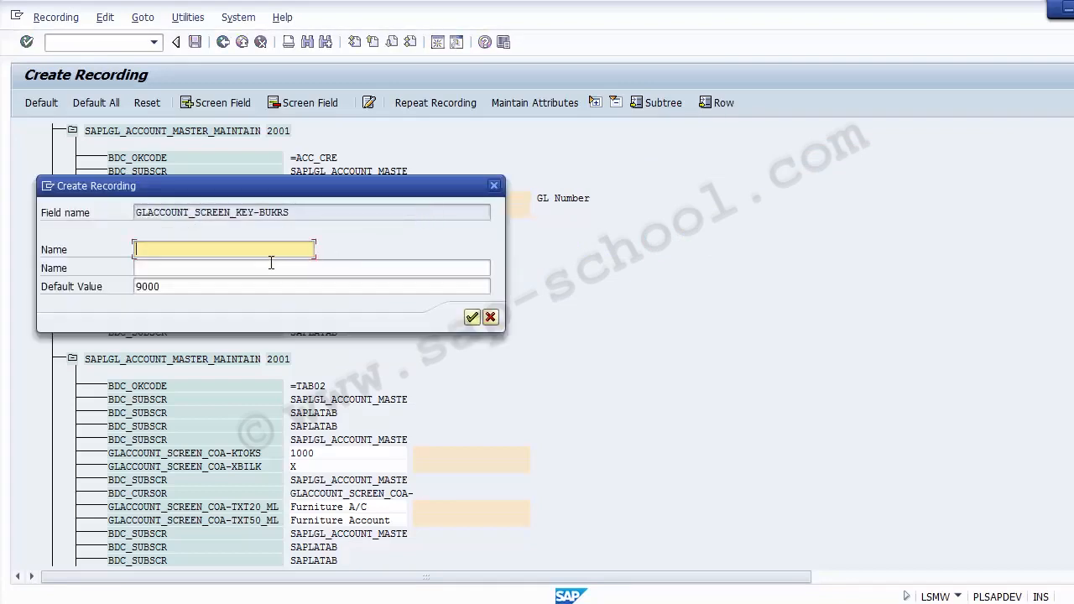
type("Company_Code")
key("Tab")
type("Company_Code")
key("Tab")
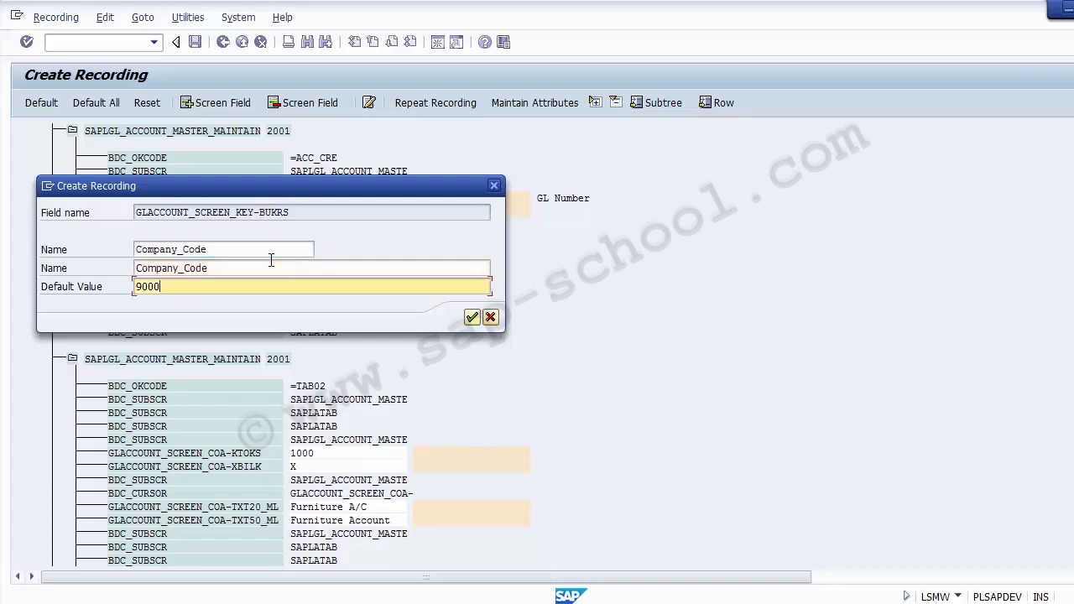
left_click(472, 316)
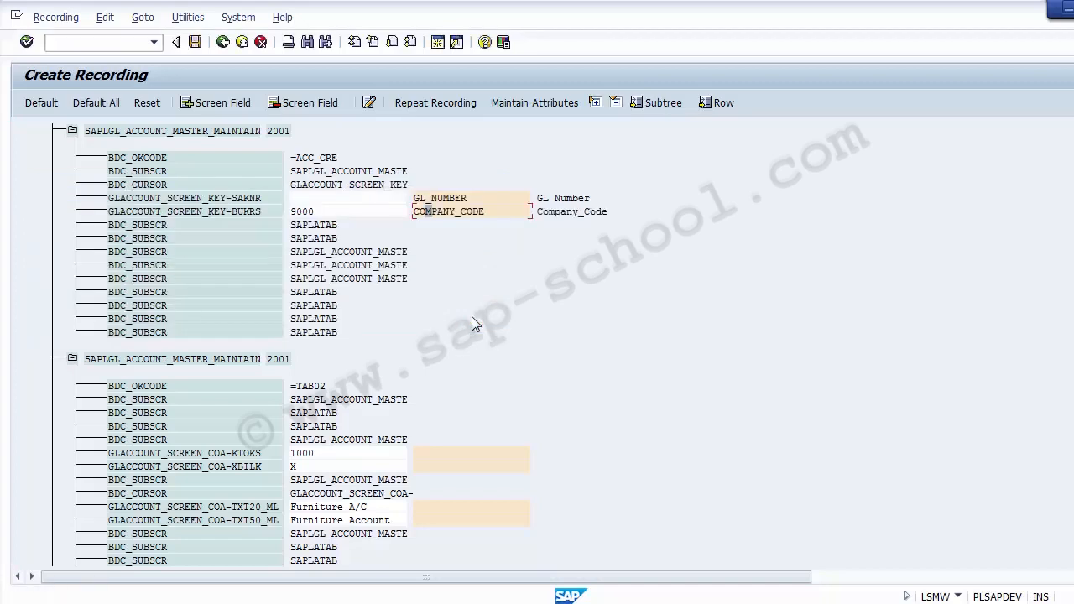
Set the default value of GL_NUMBER to the Furniture account's number.
double_click(428, 200)
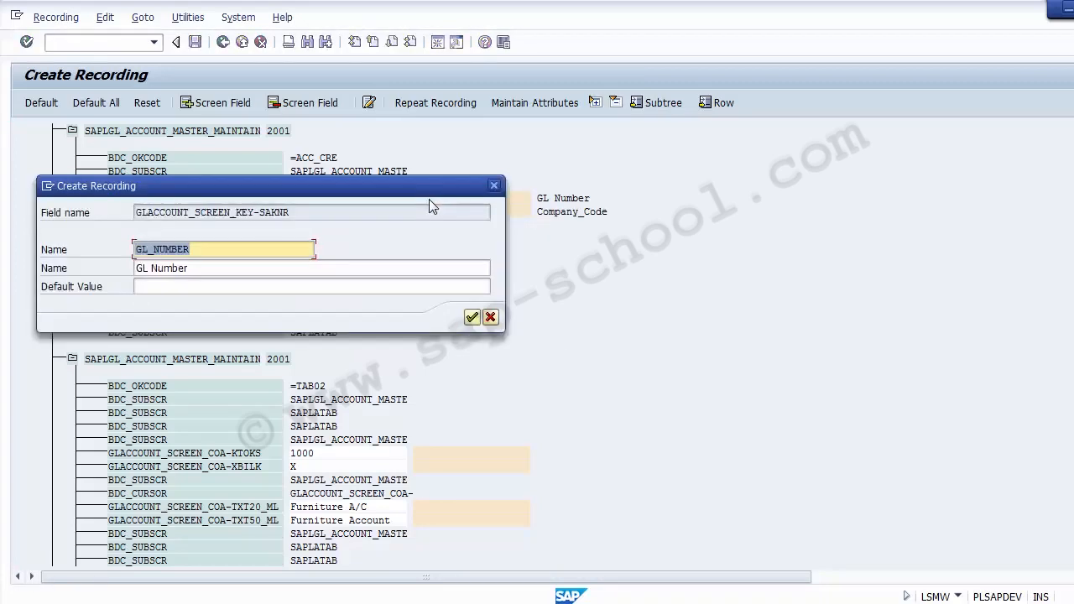
left_click(360, 286)
type("1")
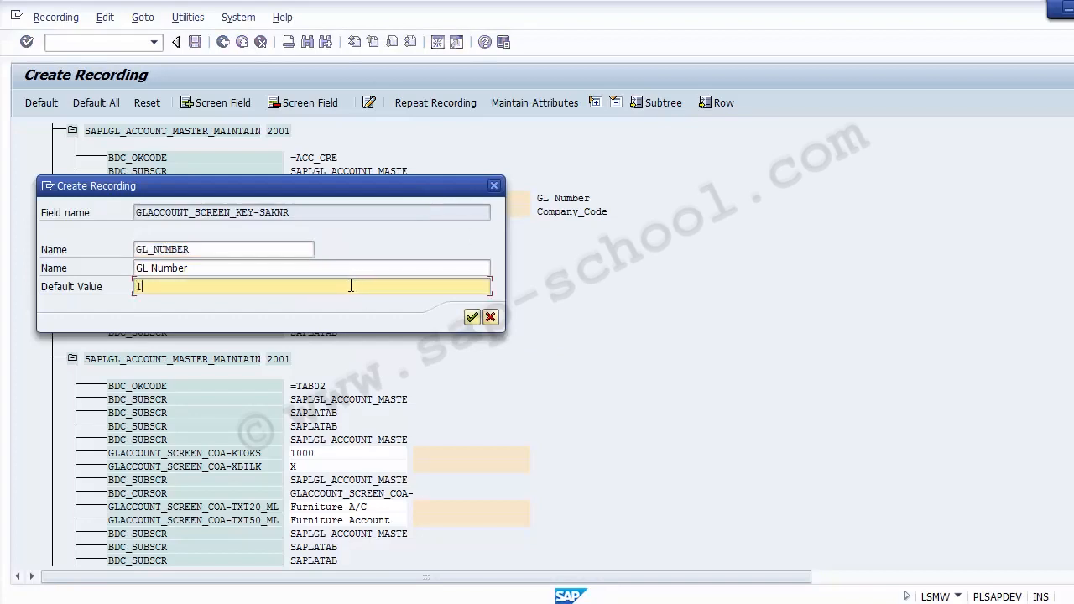
type("00000")
left_click(472, 318)
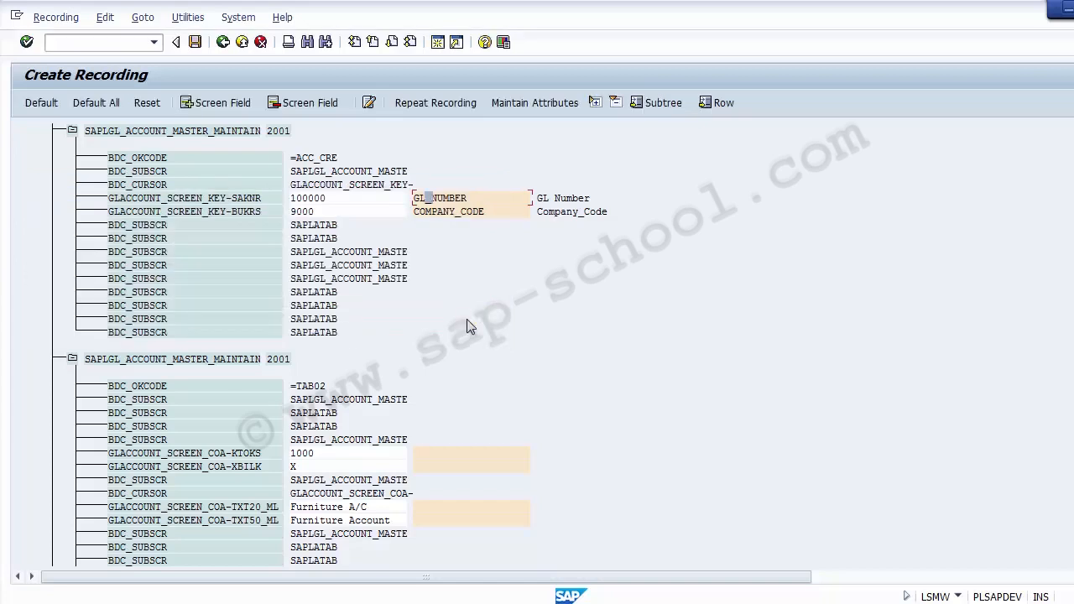
left_click(346, 211)
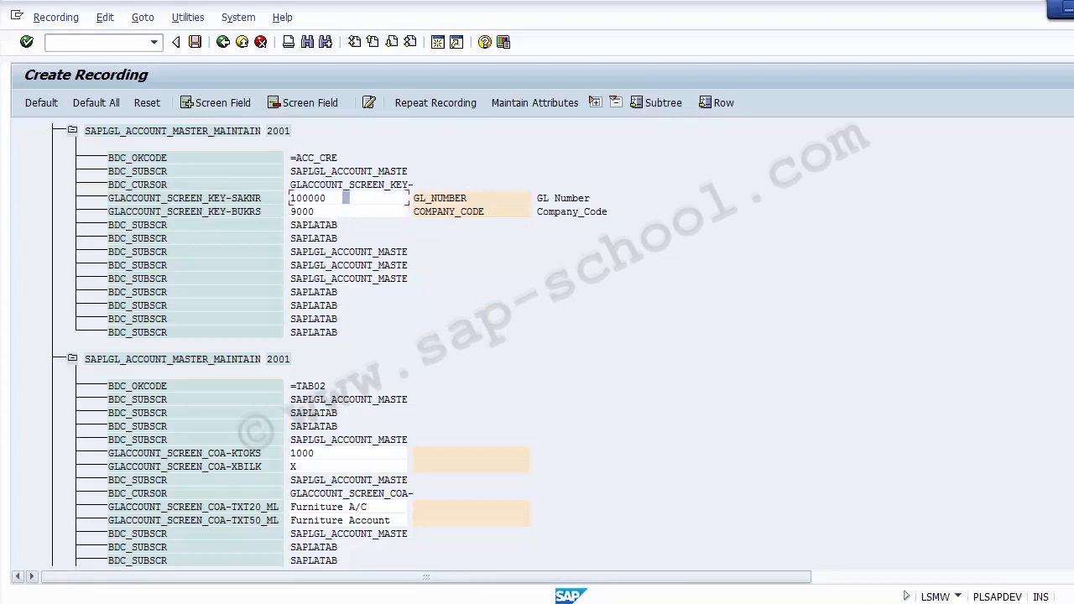
Switch to the FS00 session, display the Furniture account in company code 9000, and open it for changing.
left_click(604, 564)
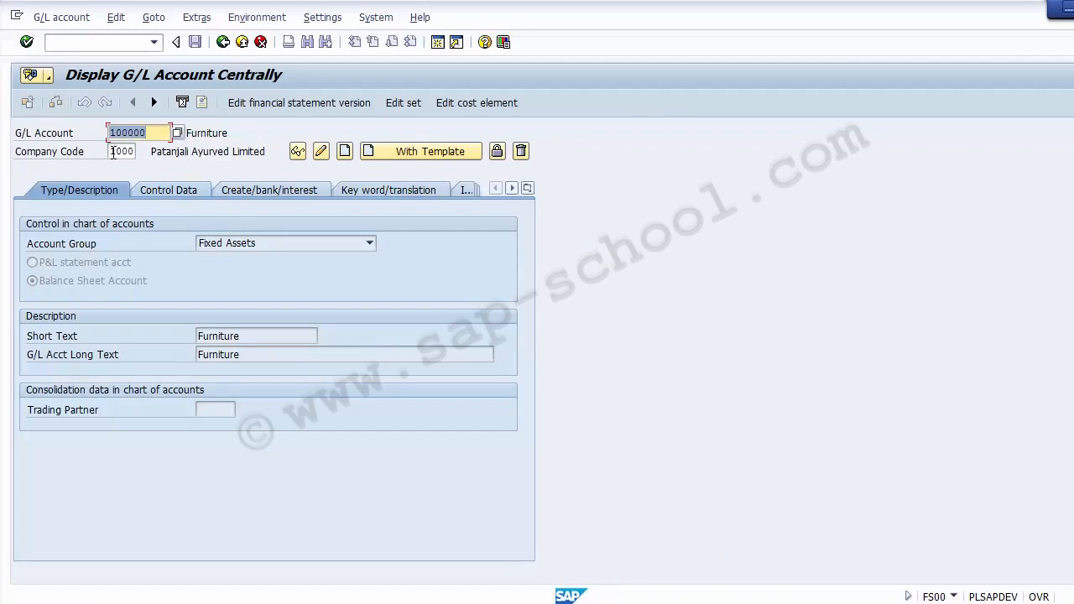
left_click(111, 152)
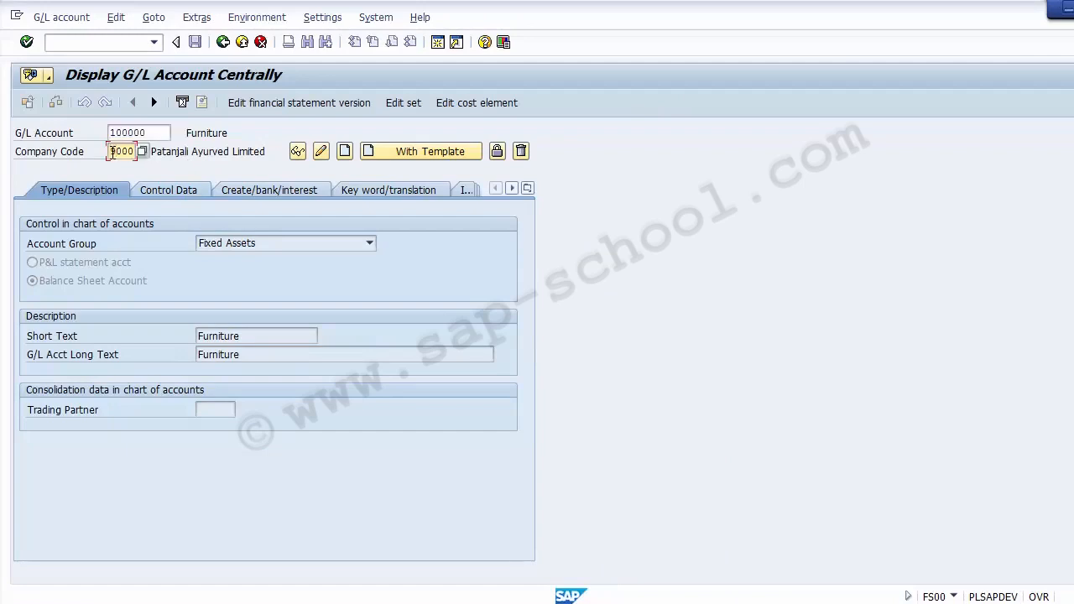
type("9")
key("Return")
left_click(242, 141)
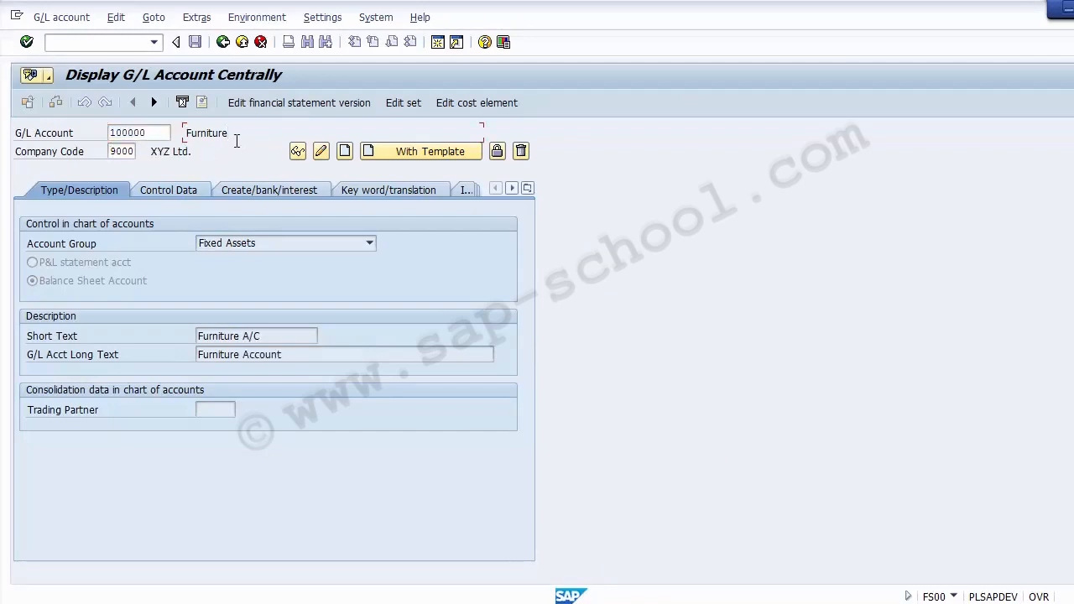
left_click(149, 134)
left_click(135, 151)
left_click(321, 153)
Compare the G/L account's number, company code, account group and account type with the fields in the recording.
left_click(283, 243)
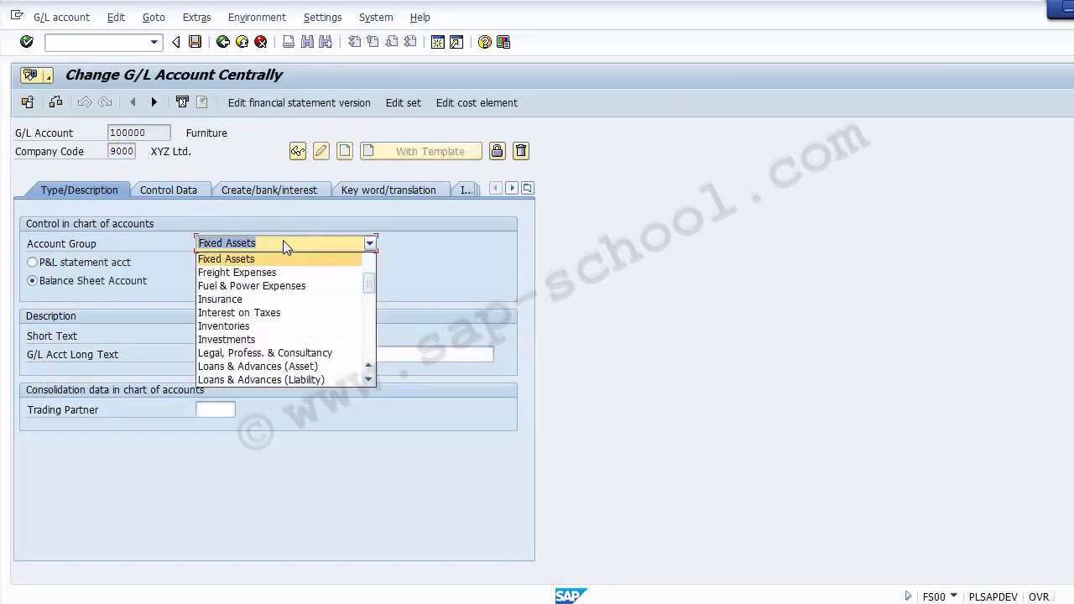
left_click(211, 252)
left_click(115, 285)
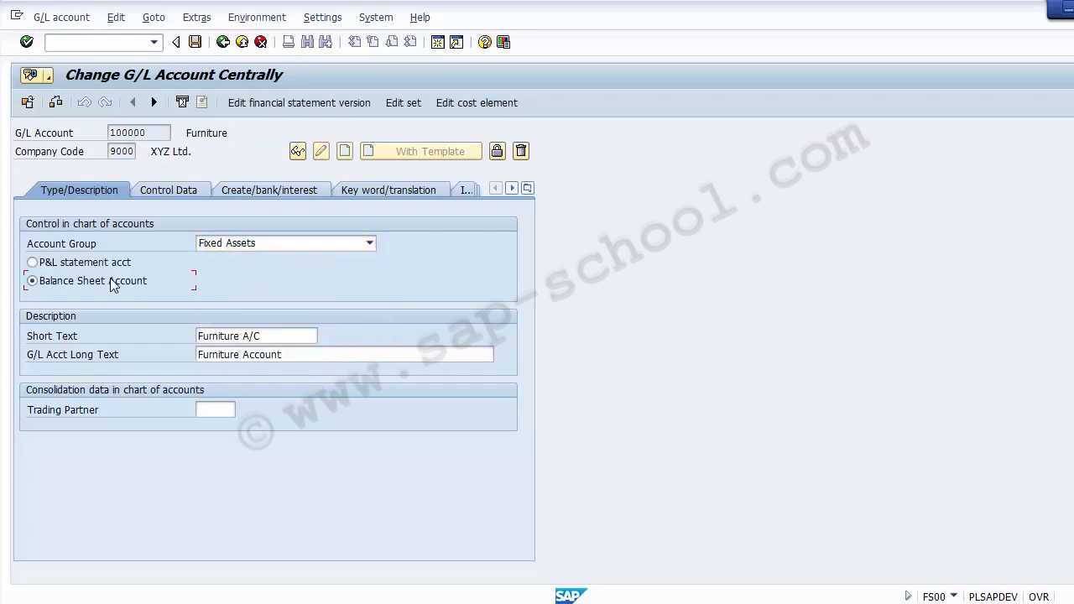
key("alt+Tab")
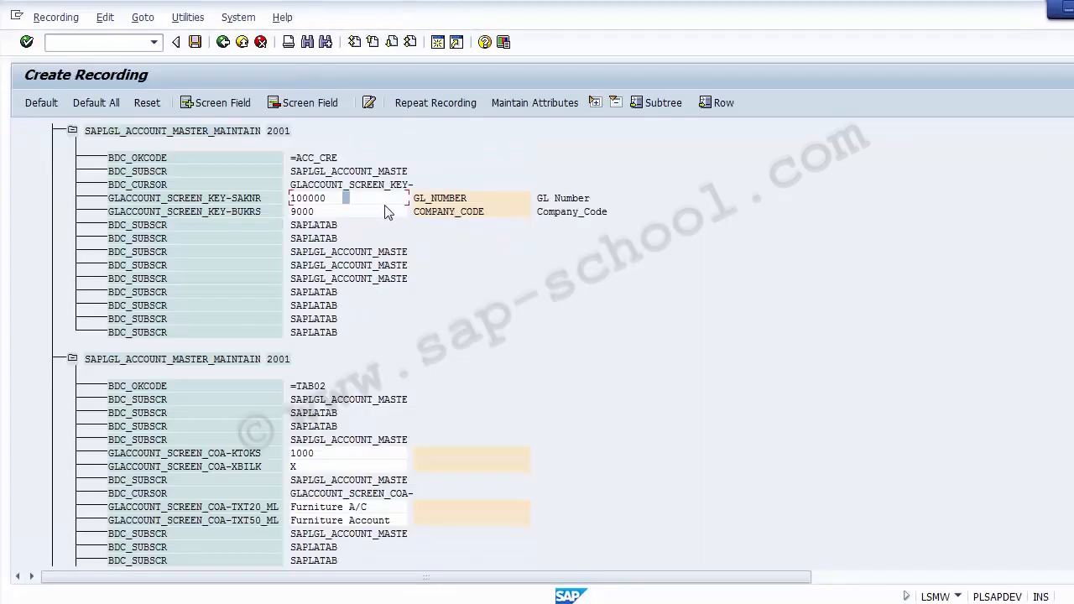
left_click(380, 213)
key("alt+Tab")
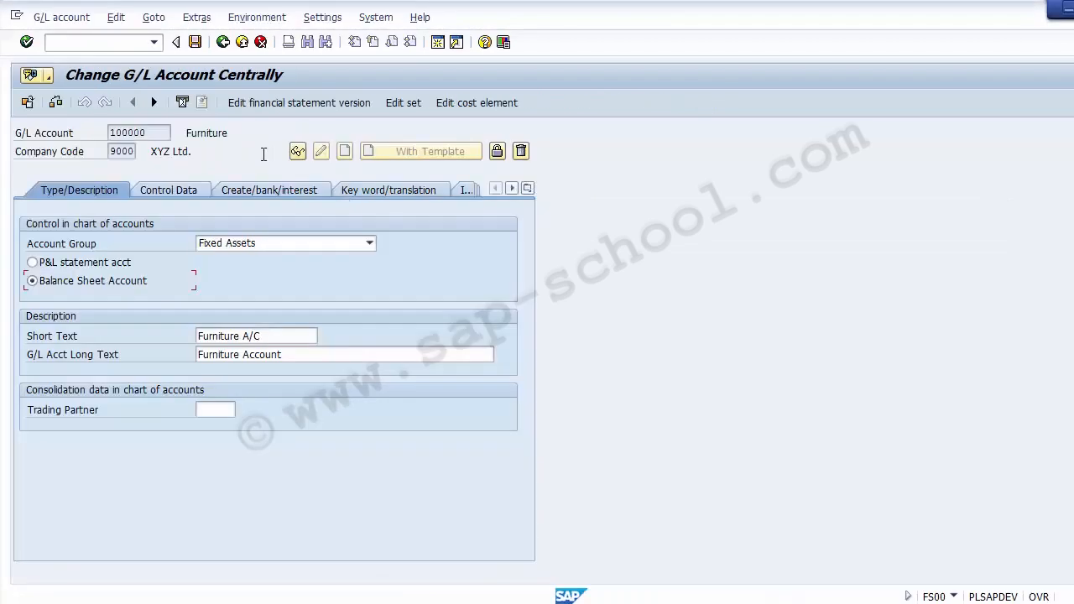
left_click(137, 134)
left_click(124, 153)
left_click(303, 244)
left_click(302, 244)
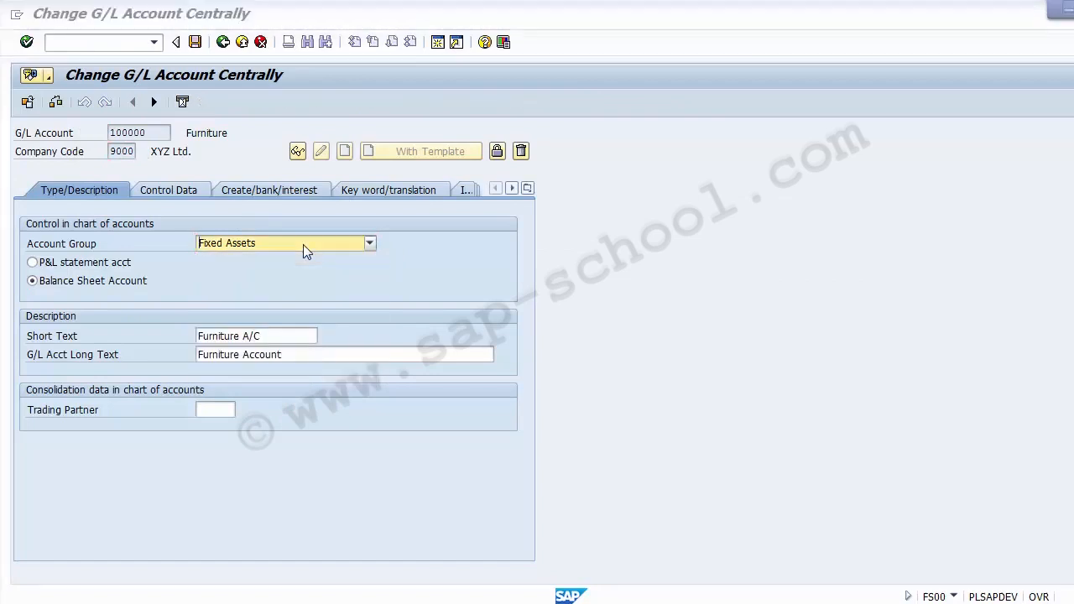
key("alt+Tab")
In the LSMW recording, name the KTOKS field of the =TAB02 screen Account_Group and give it the description Account_Group.
left_click(340, 453)
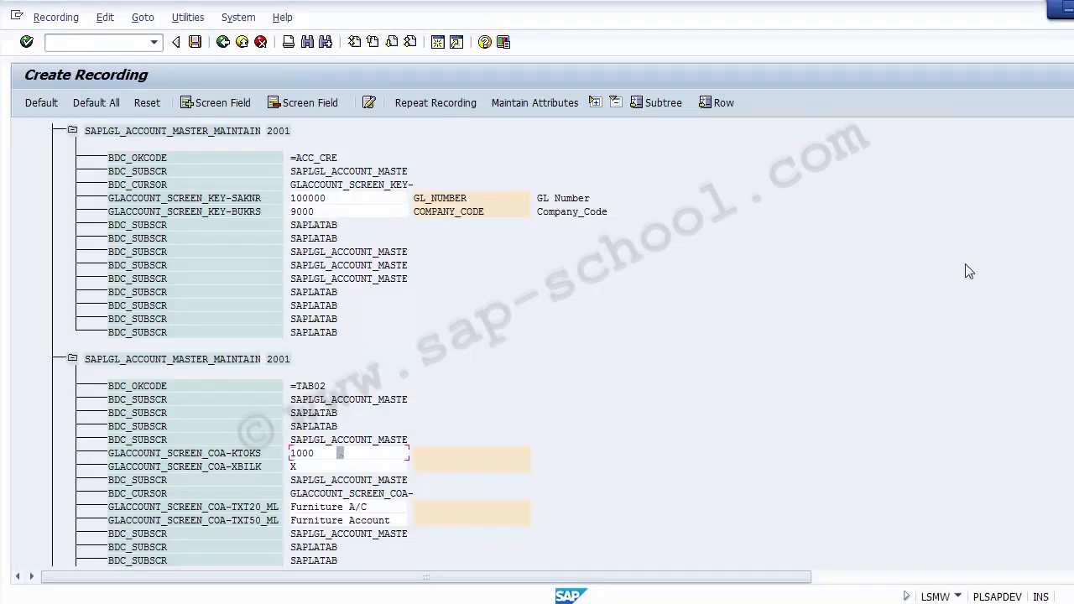
scroll(411, 344, "down", 8)
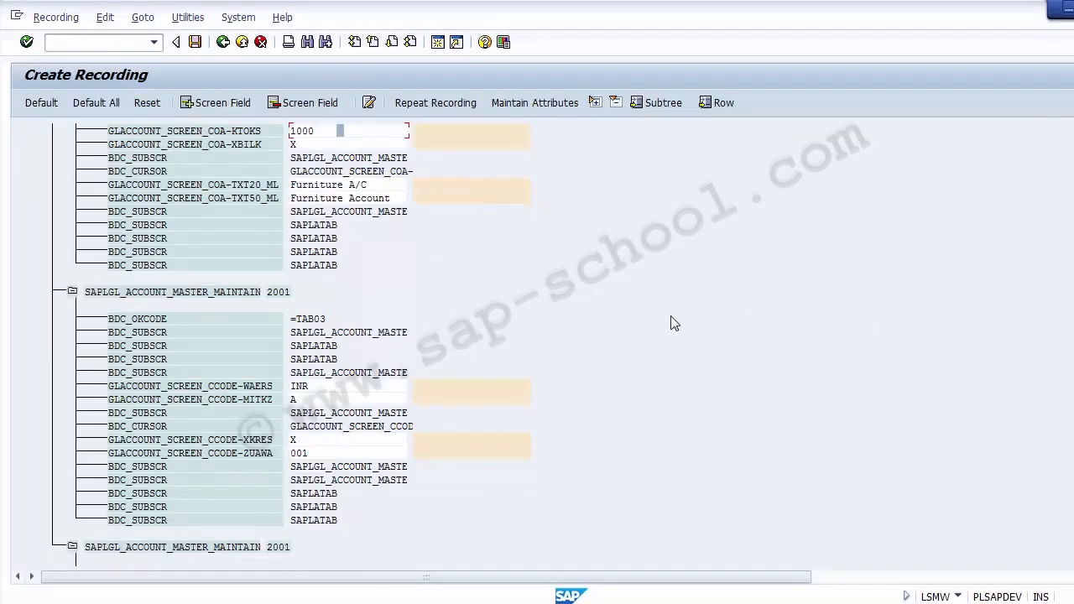
double_click(438, 131)
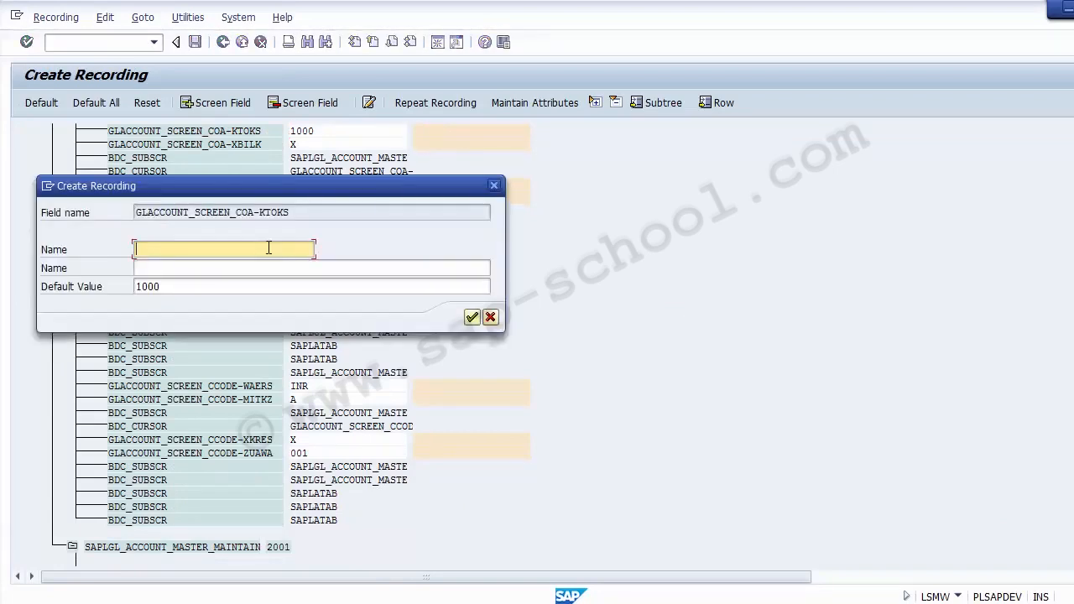
type("Account_Group")
key("Tab")
key("Tab")
key("shift+Tab")
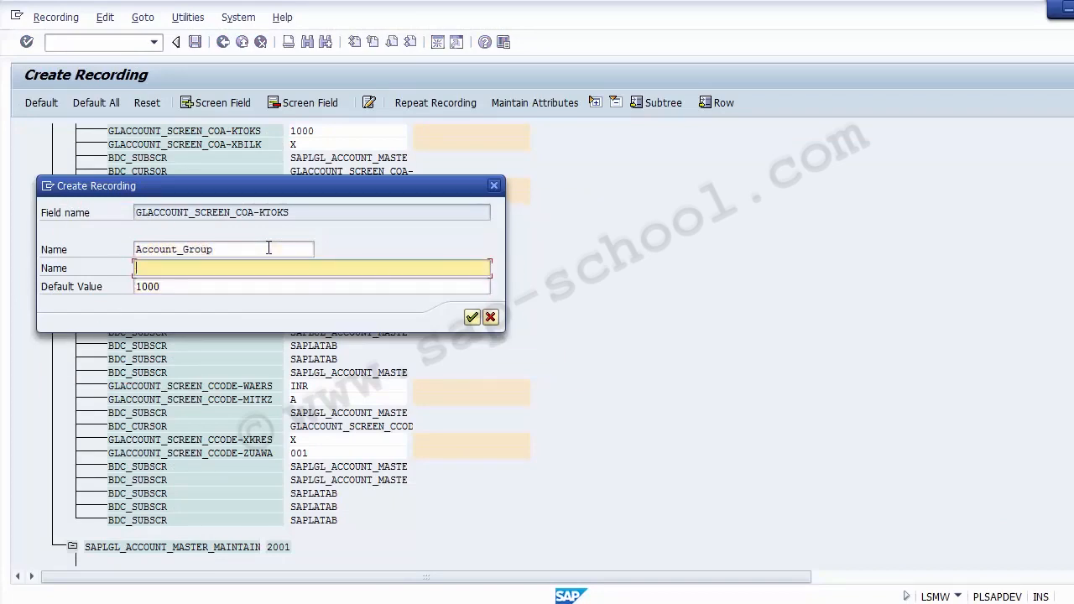
key("shift+Tab")
key("shift+End")
key("ctrl+c")
key("Tab")
key("ctrl+v")
key("Return")
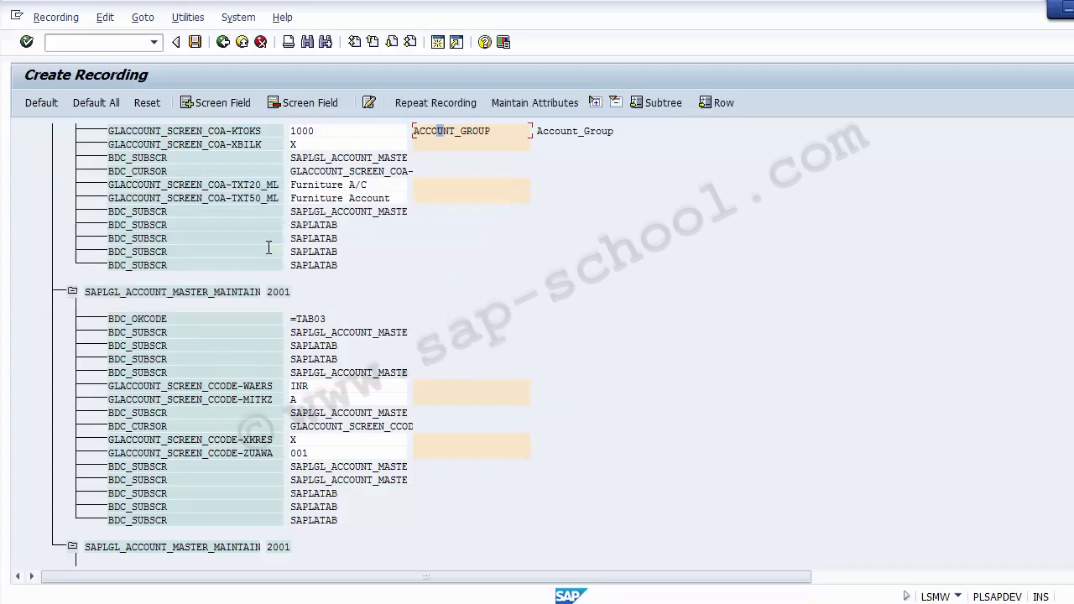
Check the account type in the G/L account, and give the XBILK field the name and description Balance_Sheet.
double_click(492, 143)
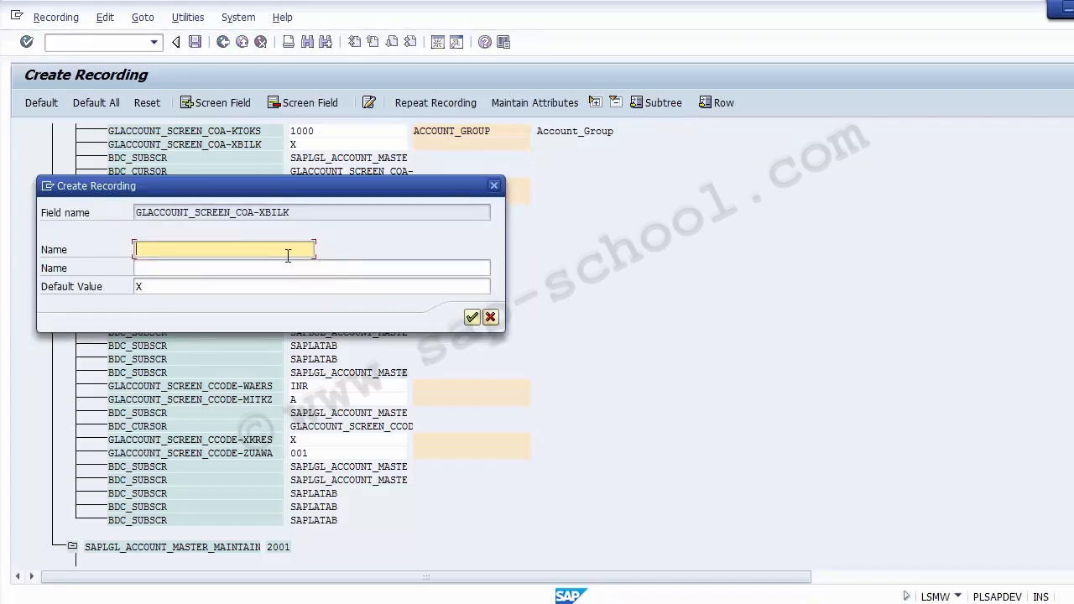
left_click(633, 540)
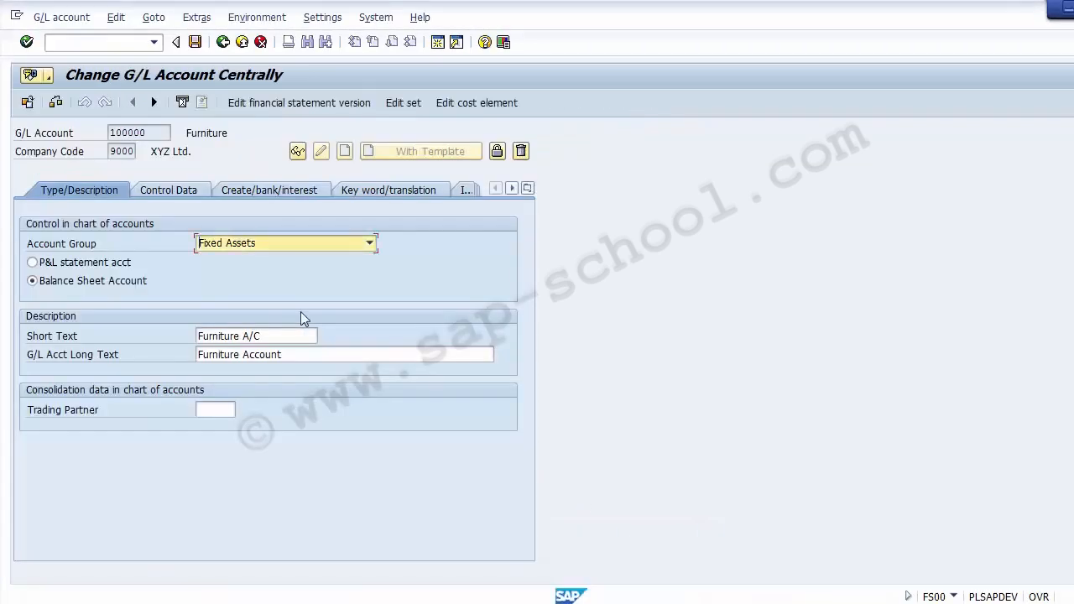
left_click(120, 249)
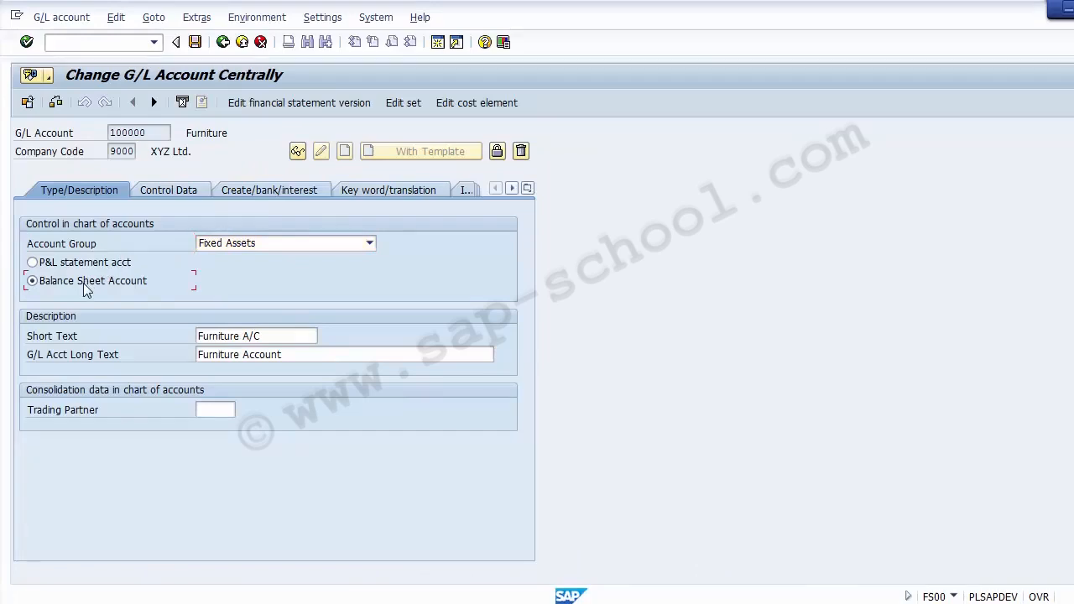
key("alt+Tab")
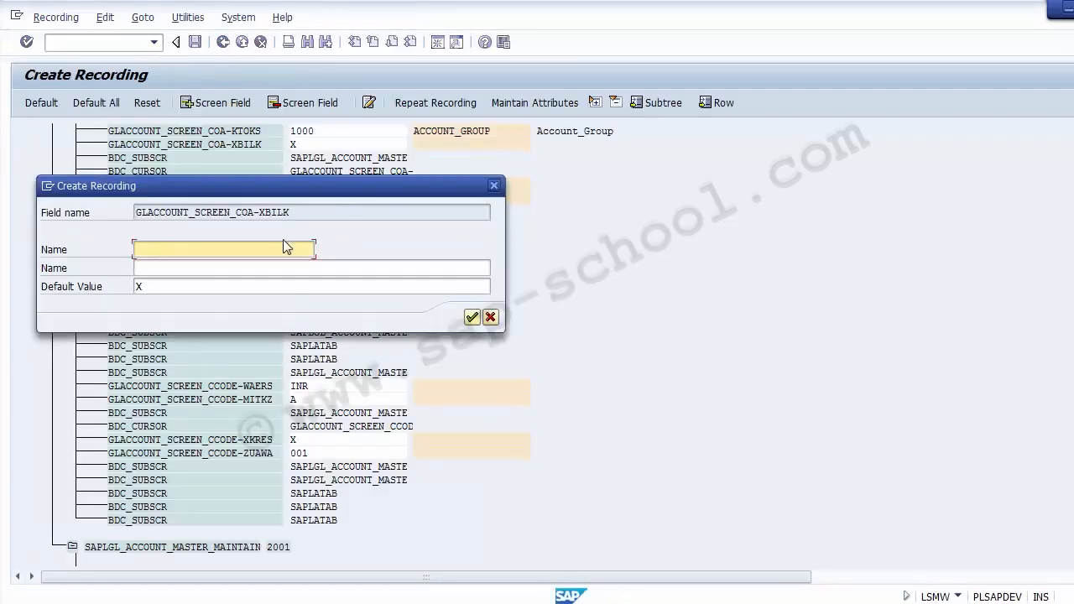
type("Balance Sheet")
key("Left")
key("Left")
key("Left")
key("Left")
type("_")
key("Delete")
key("ctrl+a")
key("ctrl+c")
key("Tab")
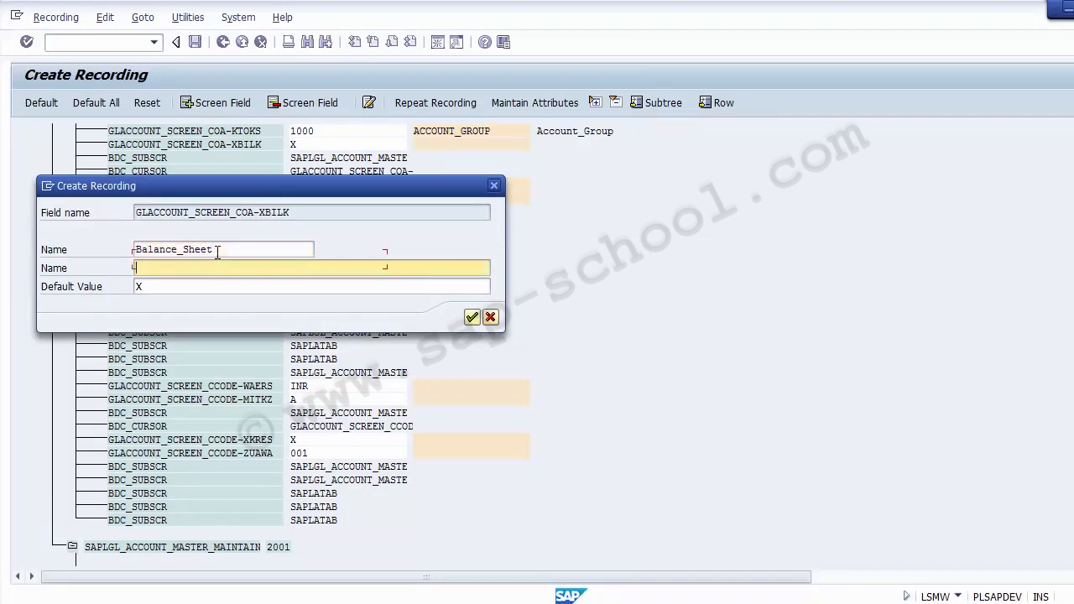
key("ctrl+v")
key("Return")
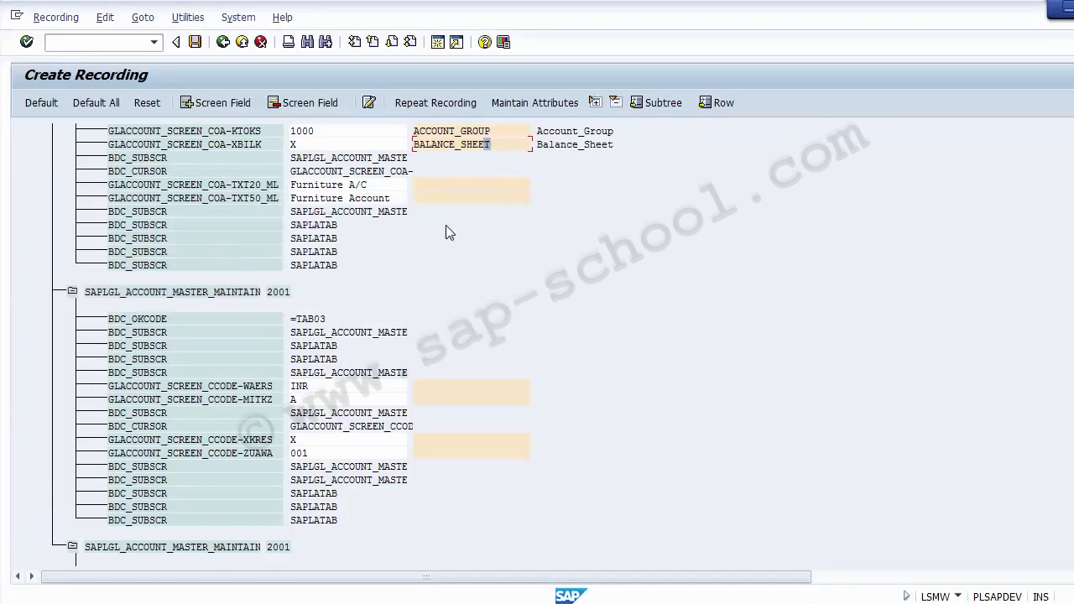
Name the TXT20_ML field Short_Text and give it the description Short_Text.
double_click(433, 184)
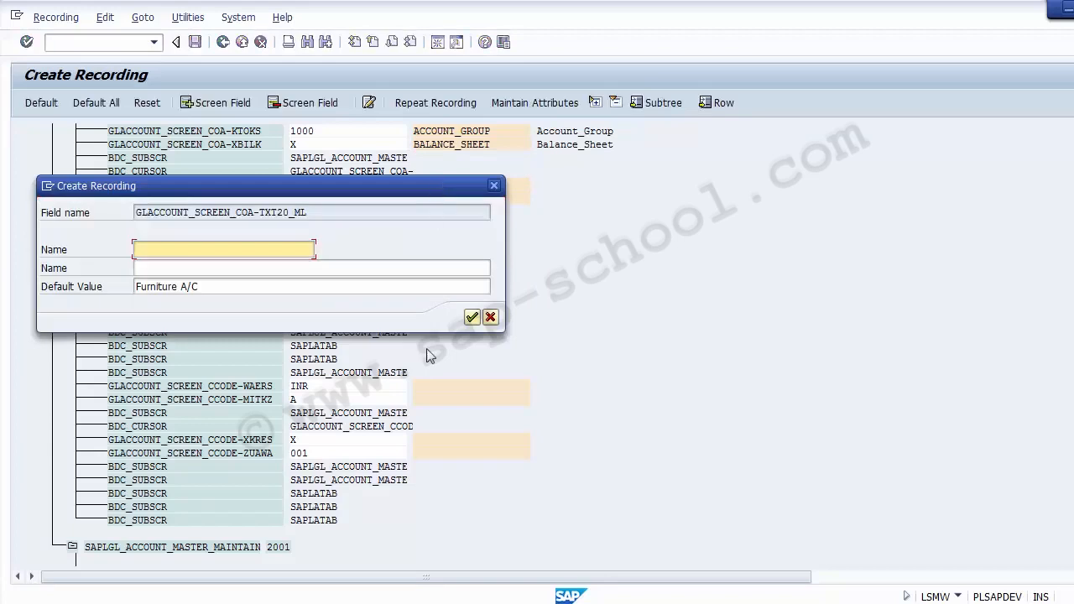
key("alt+Tab")
type("Short_Text")
key("shift+Home")
key("ctrl+c")
key("Tab")
key("ctrl+v")
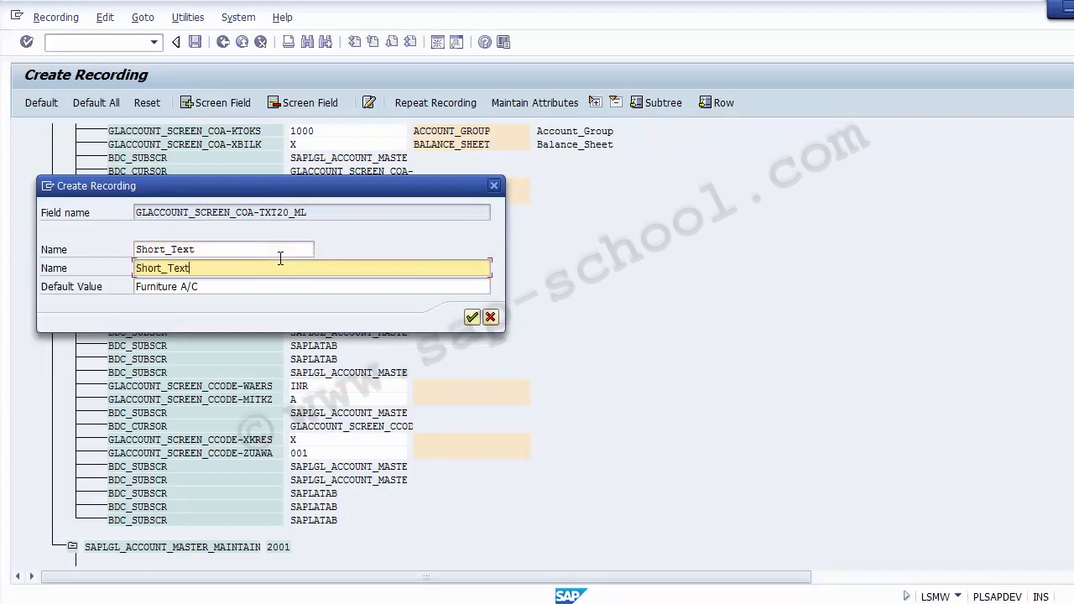
key("Return")
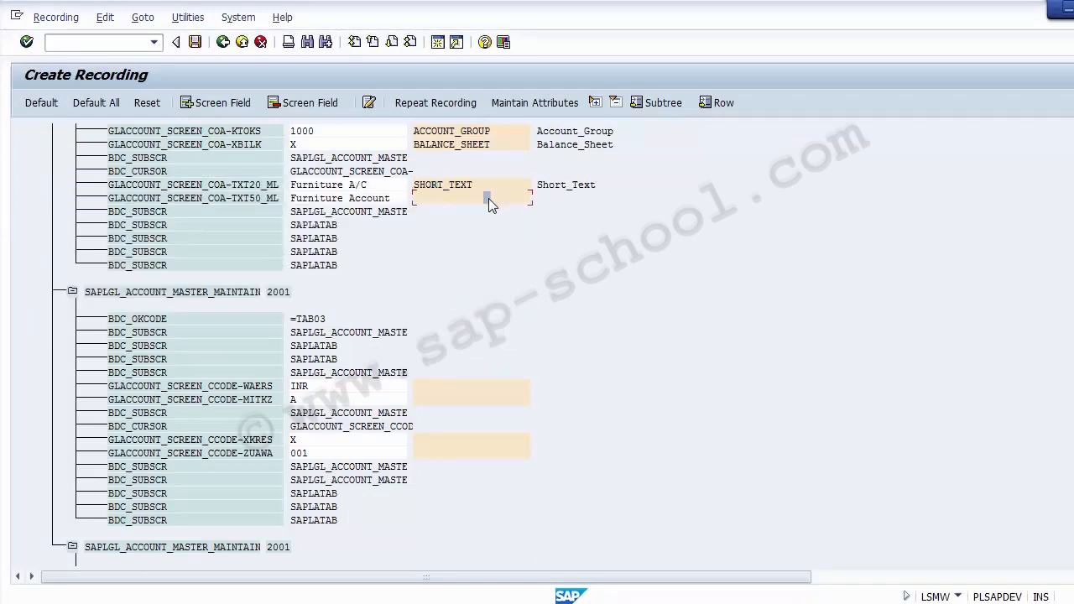
Name the TXT50_ML field Long_text and give it the description Long_text.
double_click(489, 200)
type("Lo")
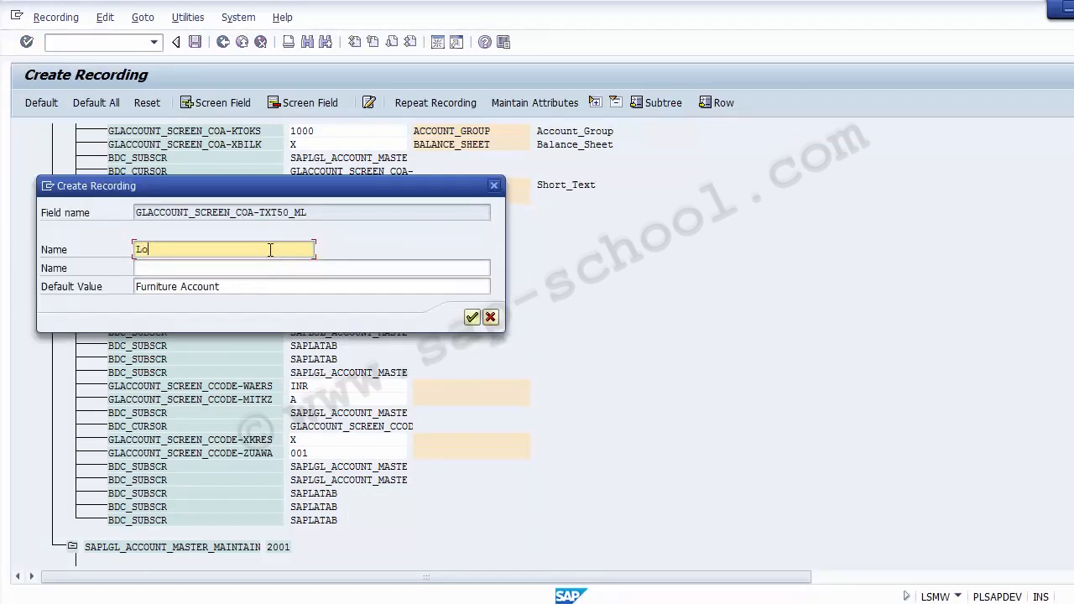
type("ng_eext")
key("BackSpace")
key("BackSpace")
key("BackSpace")
key("BackSpace")
type("text")
key("ctrl+a")
key("ctrl+c")
key("Tab")
key("ctrl+v")
key("Return")
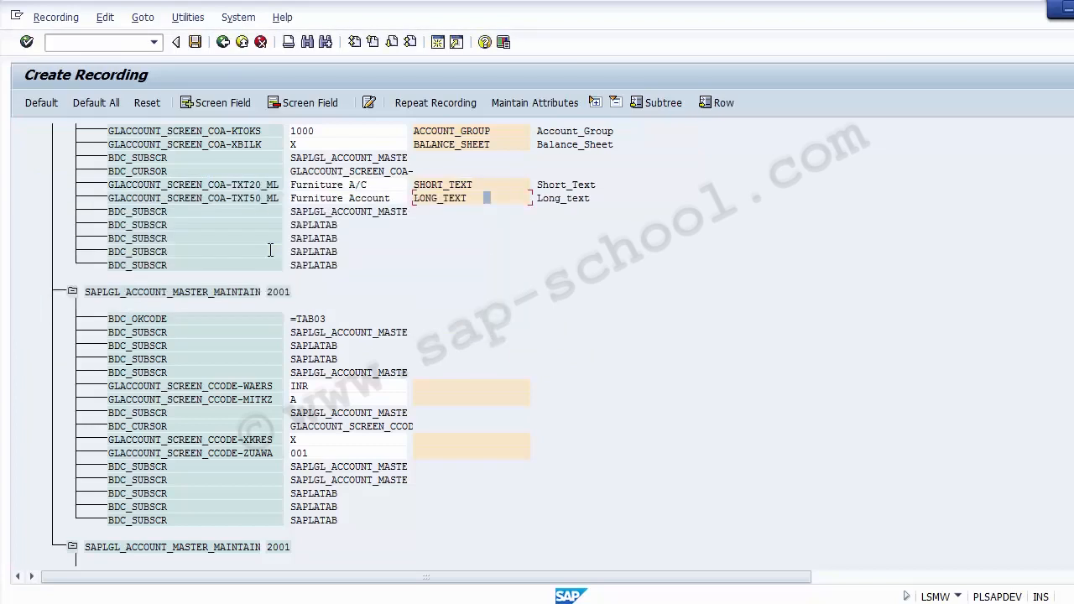
Name the WAERS field of the =TAB03 screen Currency and give it the description Currency.
left_click(369, 389)
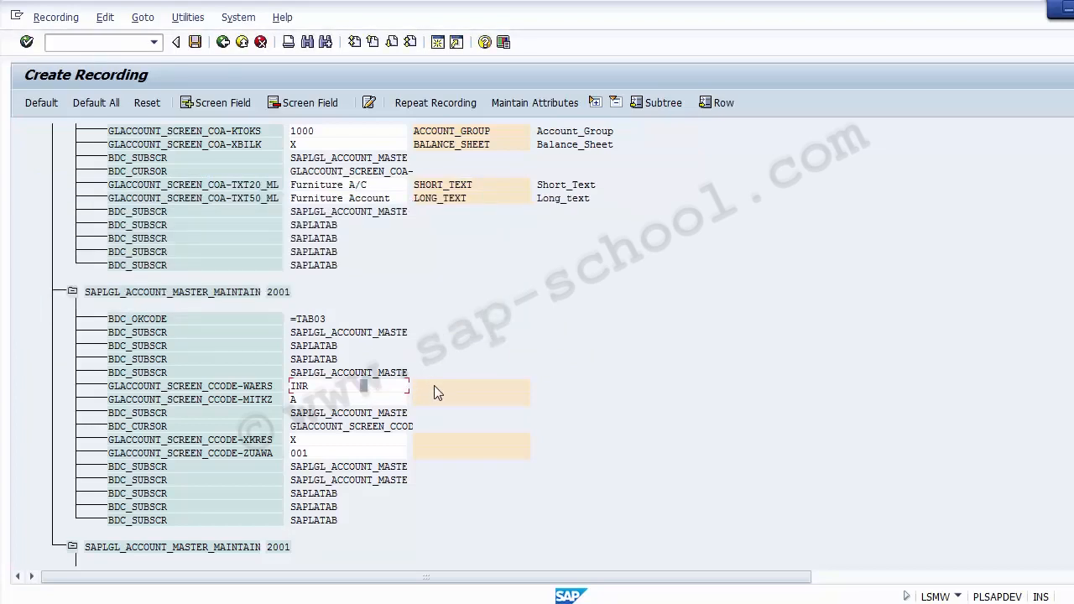
double_click(433, 387)
type("Cu")
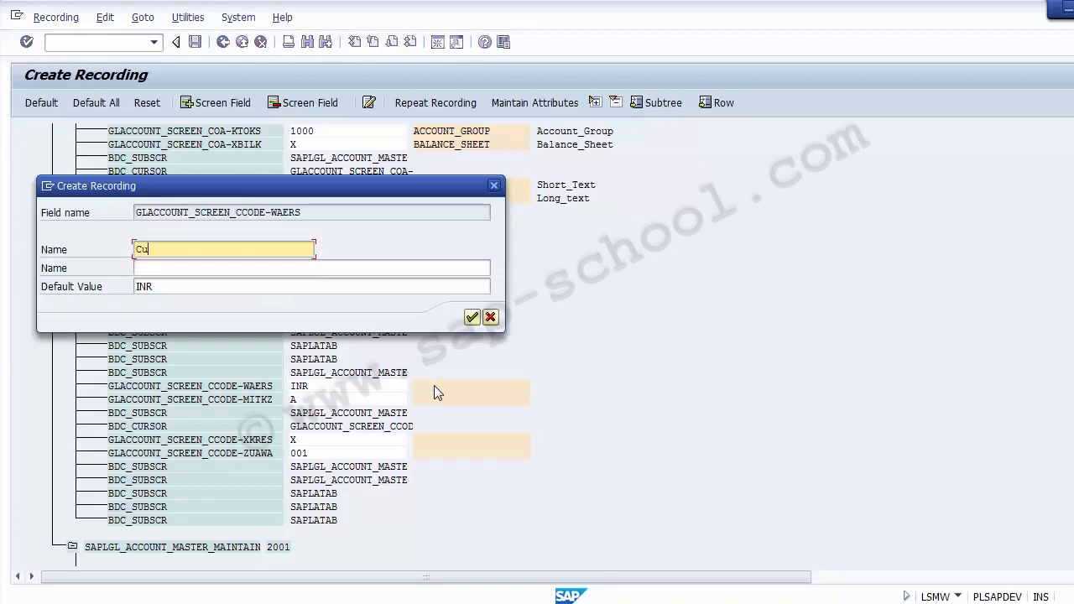
type("rrencu")
key("BackSpace")
type("y")
key("ctrl+a")
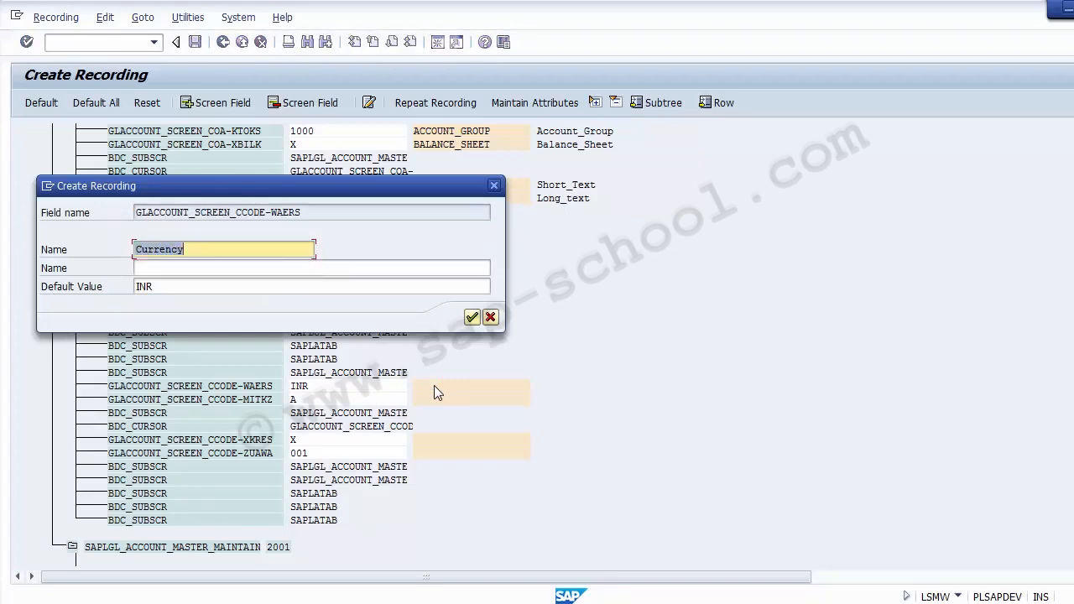
key("ctrl+v")
key("Tab")
key("shift+Tab")
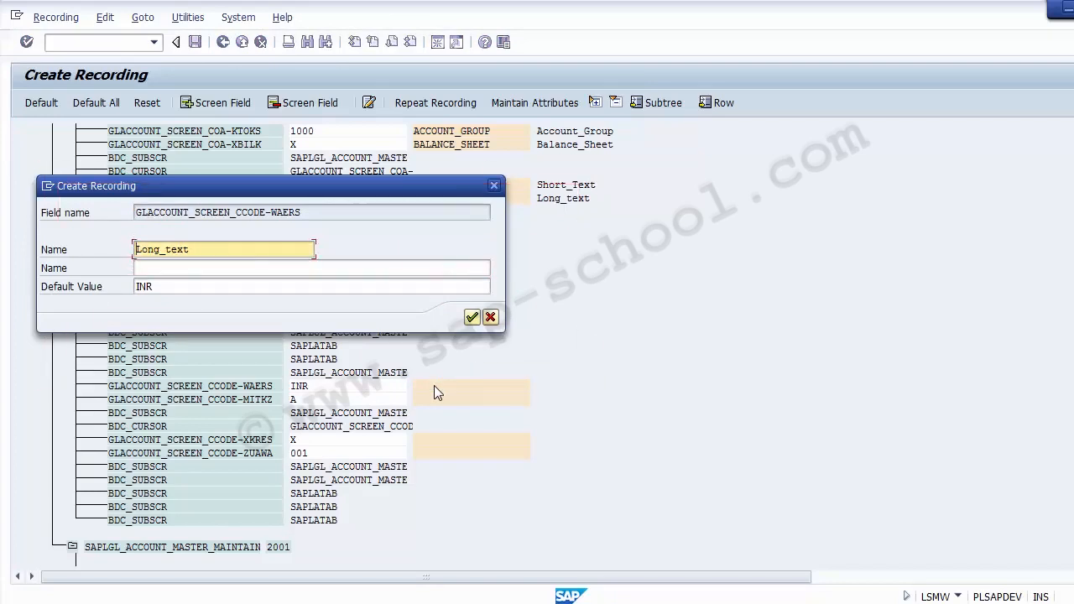
key("ctrl+z")
key("ctrl+c")
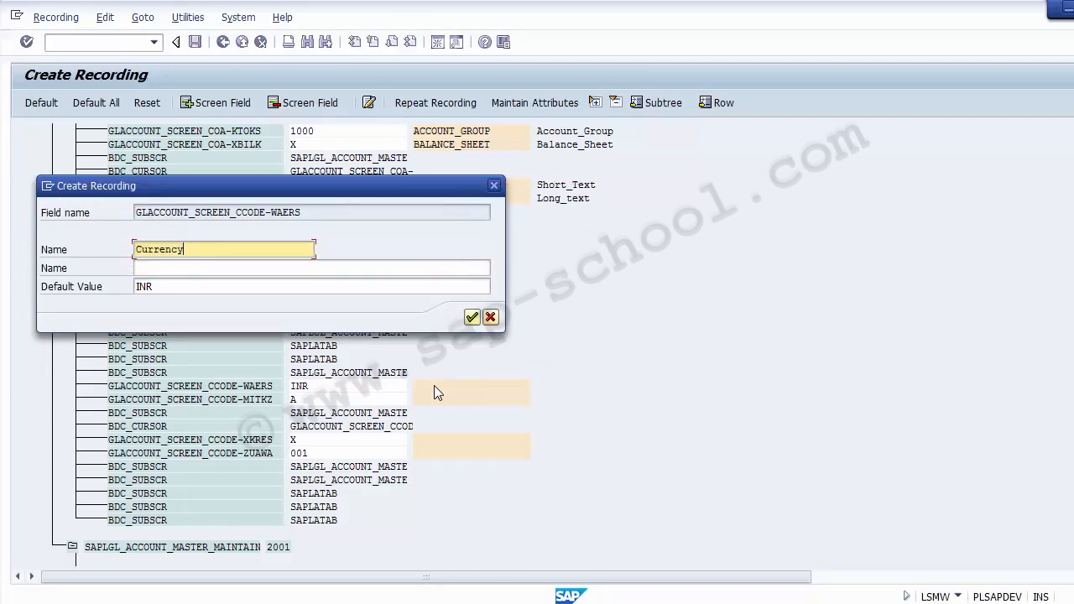
key("Tab")
key("ctrl+v")
key("Return")
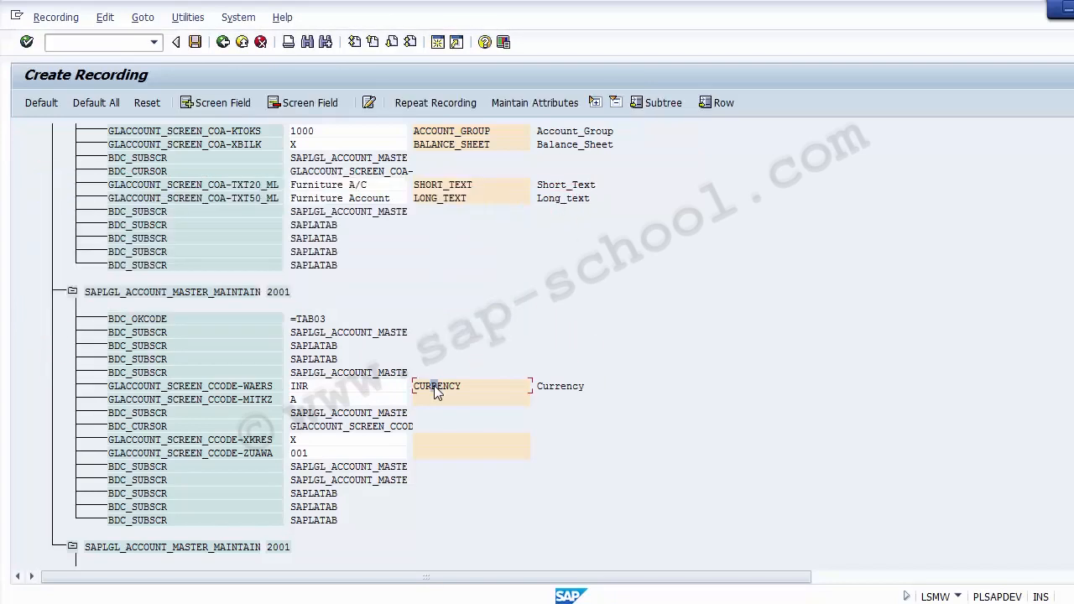
Check the reconciliation account type in the G/L account's control data, and give the MITKZ field the name and description Reconcilation_Account.
left_click(445, 398)
left_click(437, 603)
left_click(588, 541)
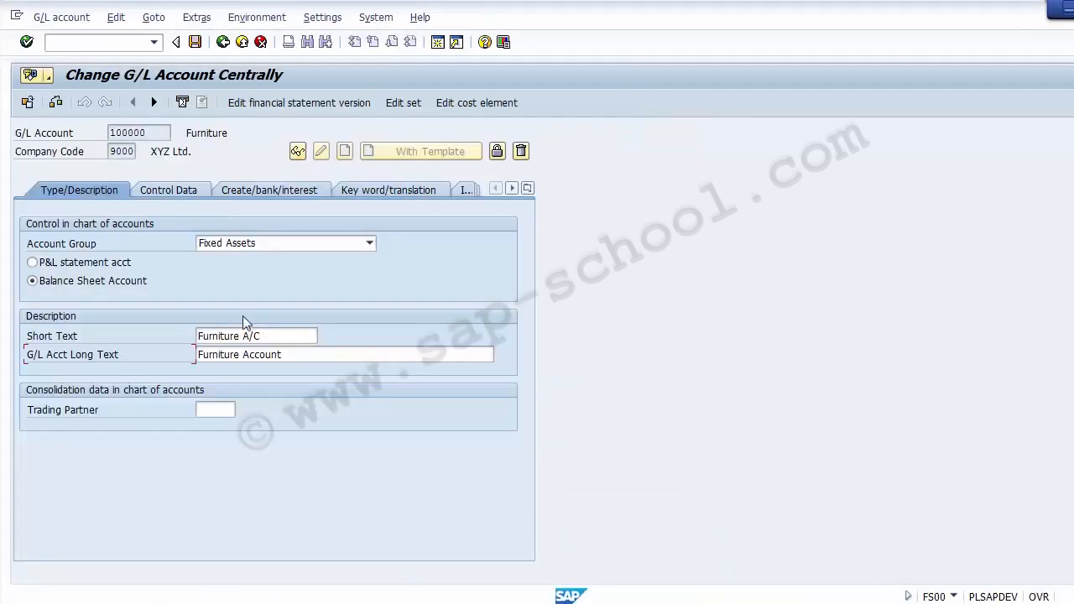
left_click(188, 192)
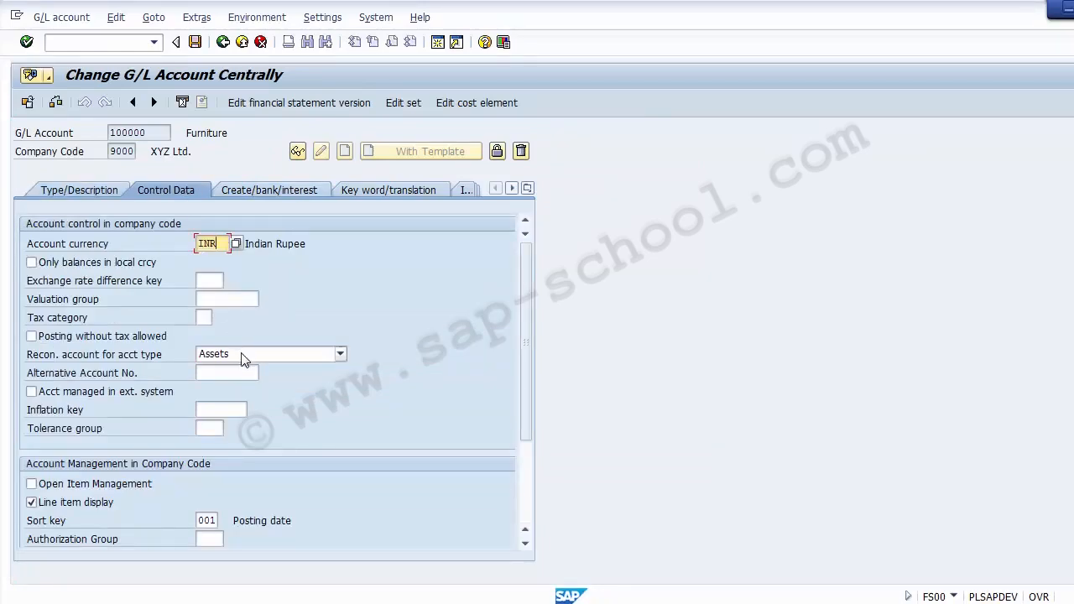
left_click(139, 354)
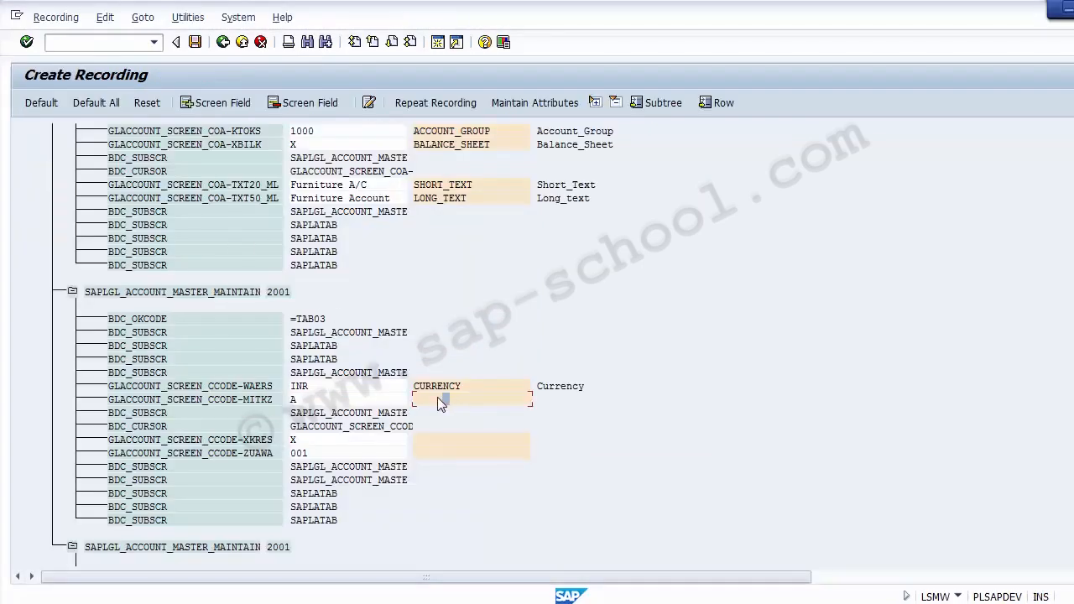
double_click(437, 399)
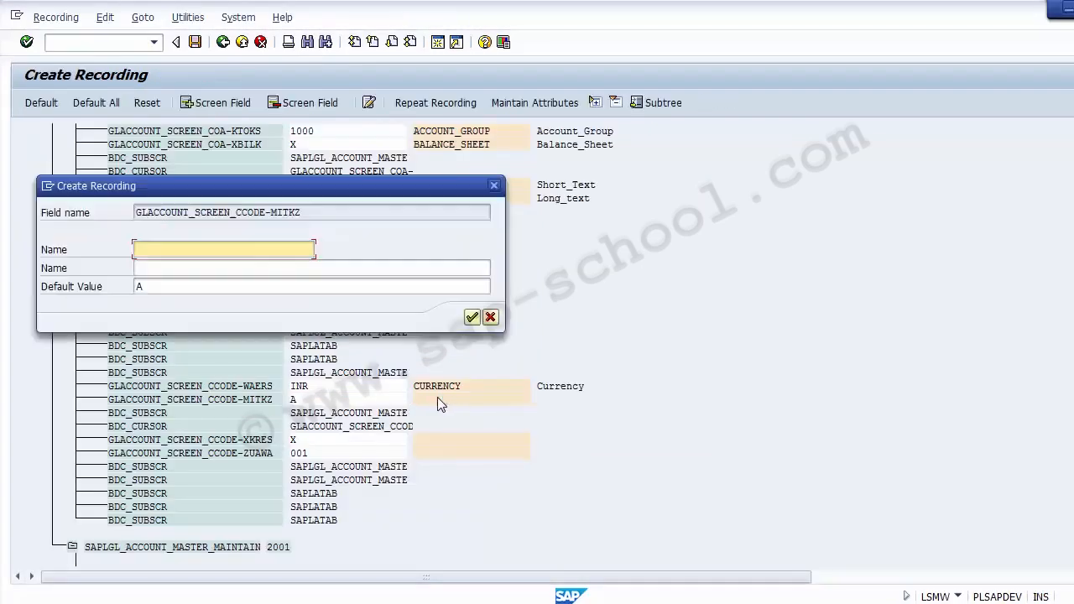
type("Recon")
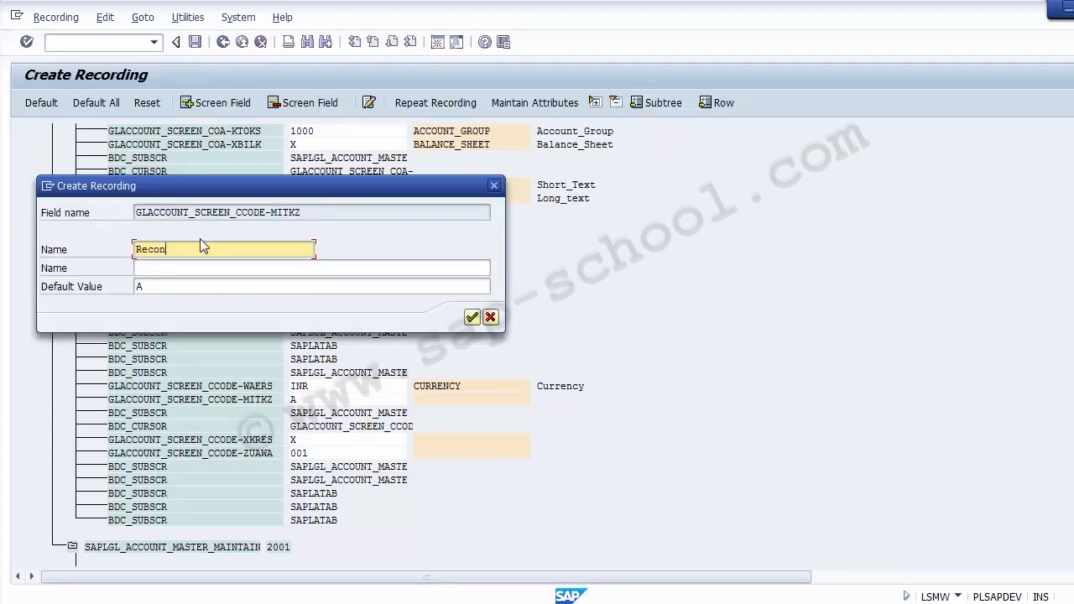
type("cilai")
type("ton")
key("BackSpace")
key("BackSpace")
key("BackSpace")
key("BackSpace")
key("BackSpace")
type("tion ")
type("Accoiun")
key("BackSpace")
key("BackSpace")
key("BackSpace")
type("unt_")
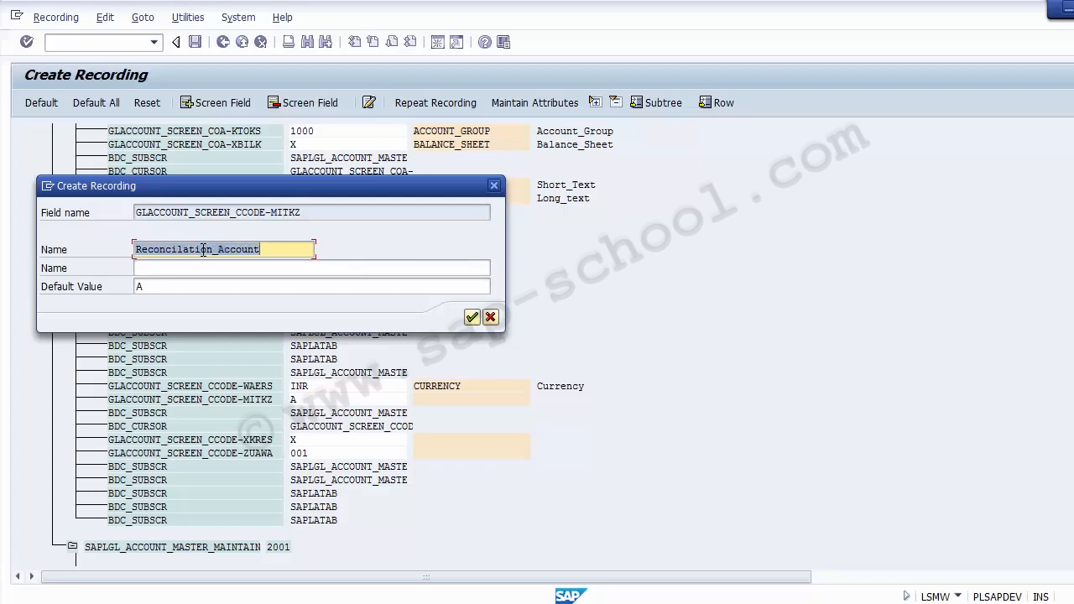
key("Tab")
key("ctrl+v")
key("Return")
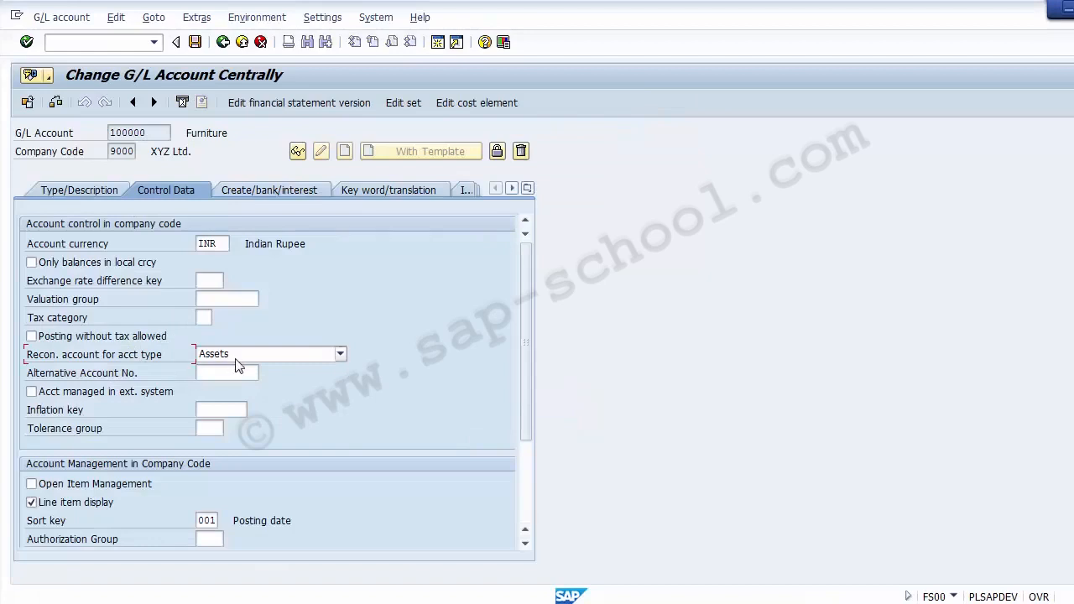
Check the reconciliation and line item display settings in the G/L account, and give the XKRES field the name and description Line_Item_Display.
left_click(237, 359)
left_click(235, 358)
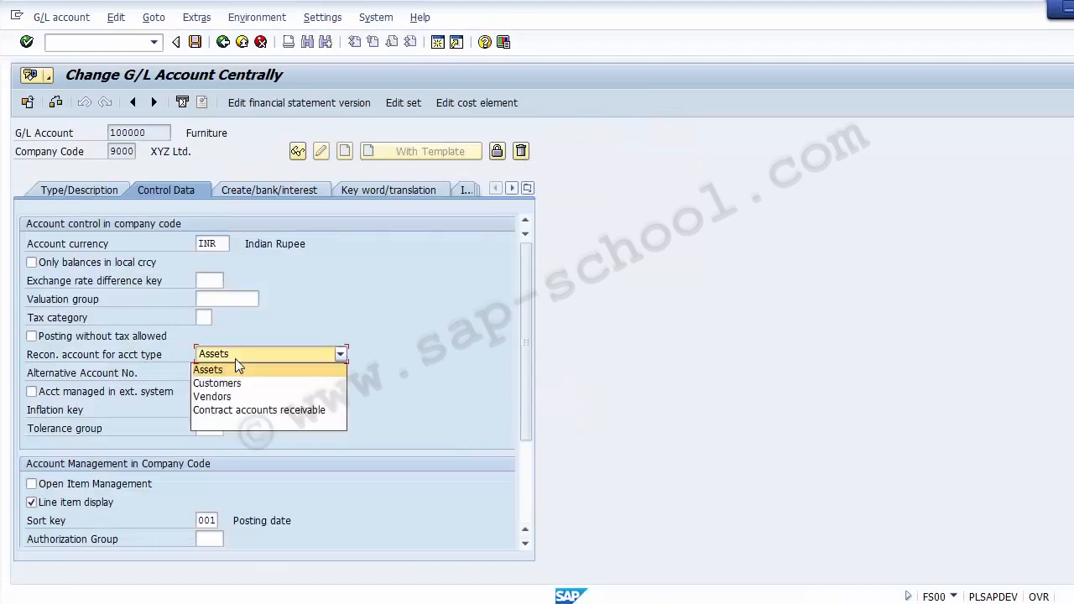
left_click(222, 355)
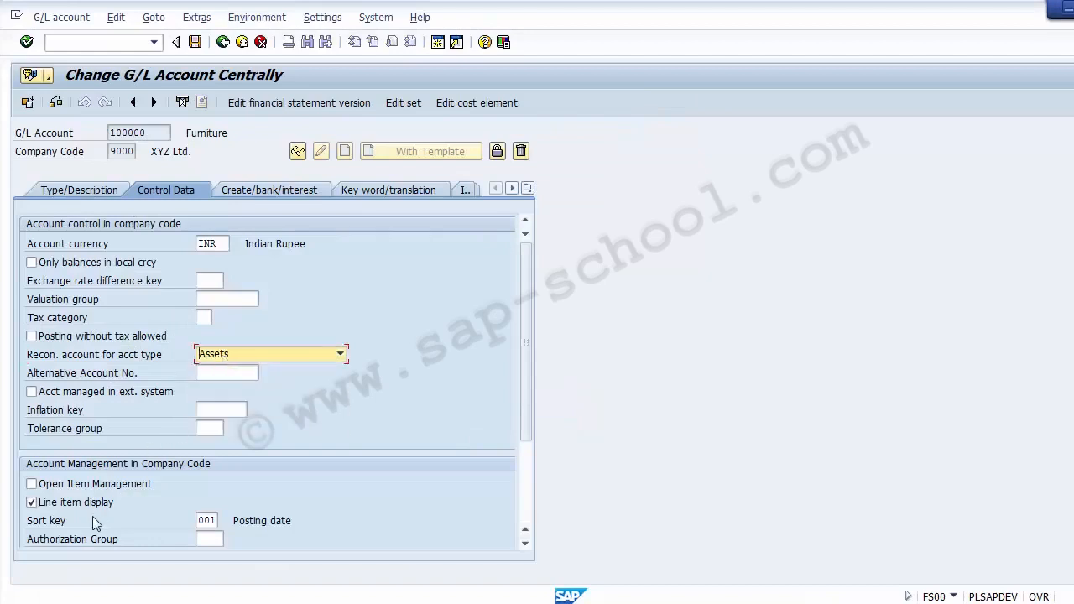
left_click(88, 505)
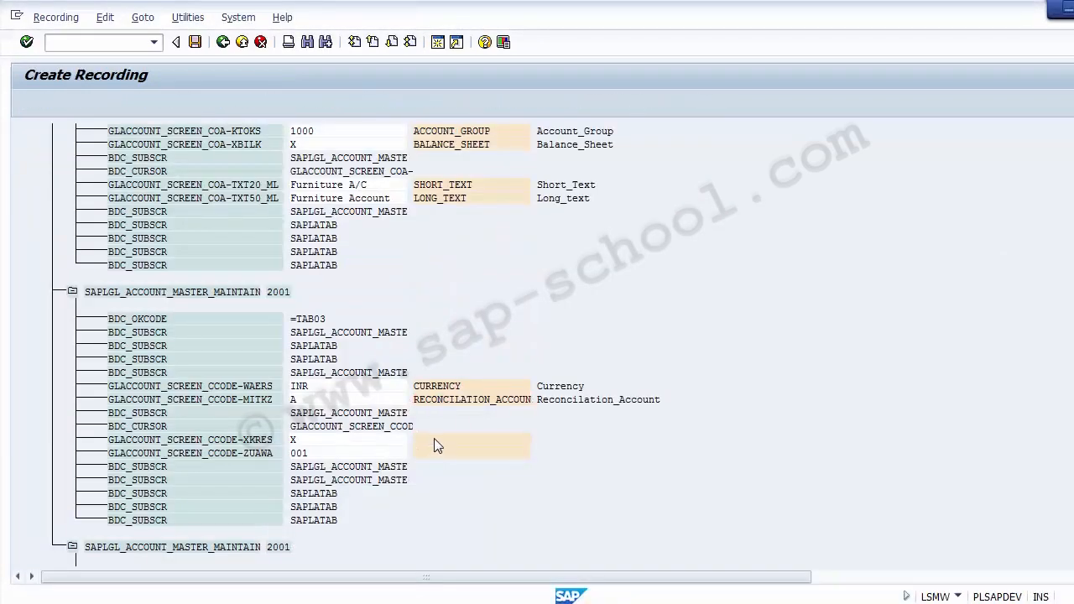
double_click(434, 440)
type("Line ")
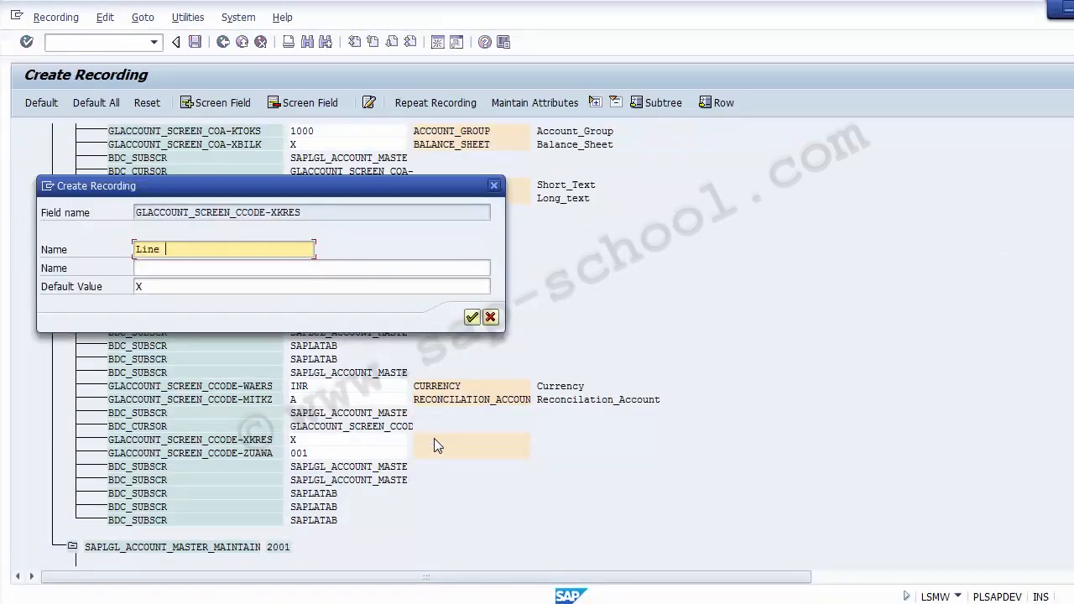
type("_Item _Display")
key("shift+Home")
key("ctrl+c")
key("Tab")
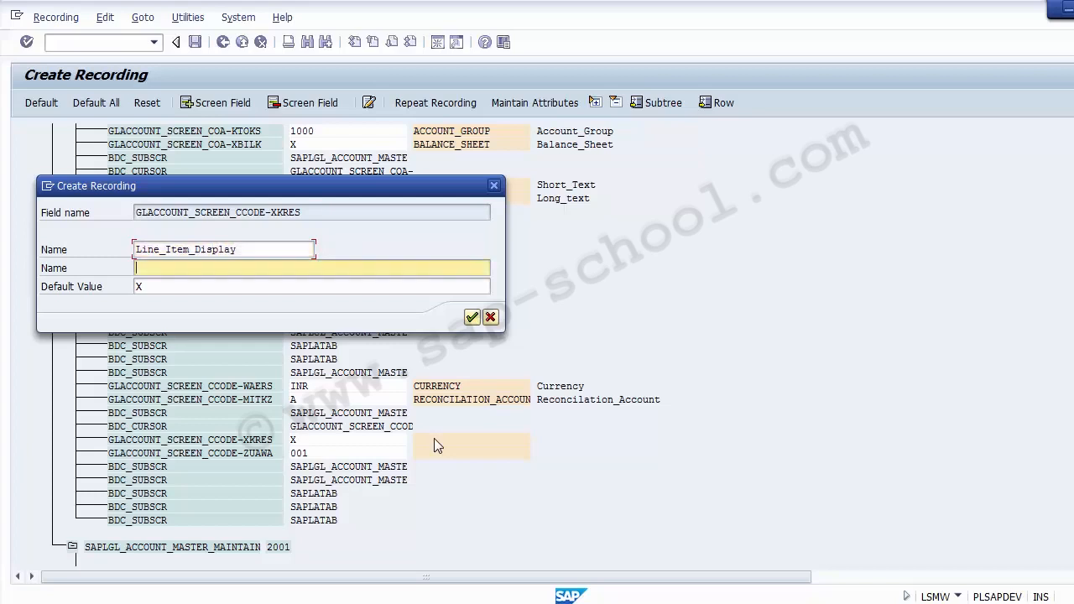
key("ctrl+v")
key("Return")
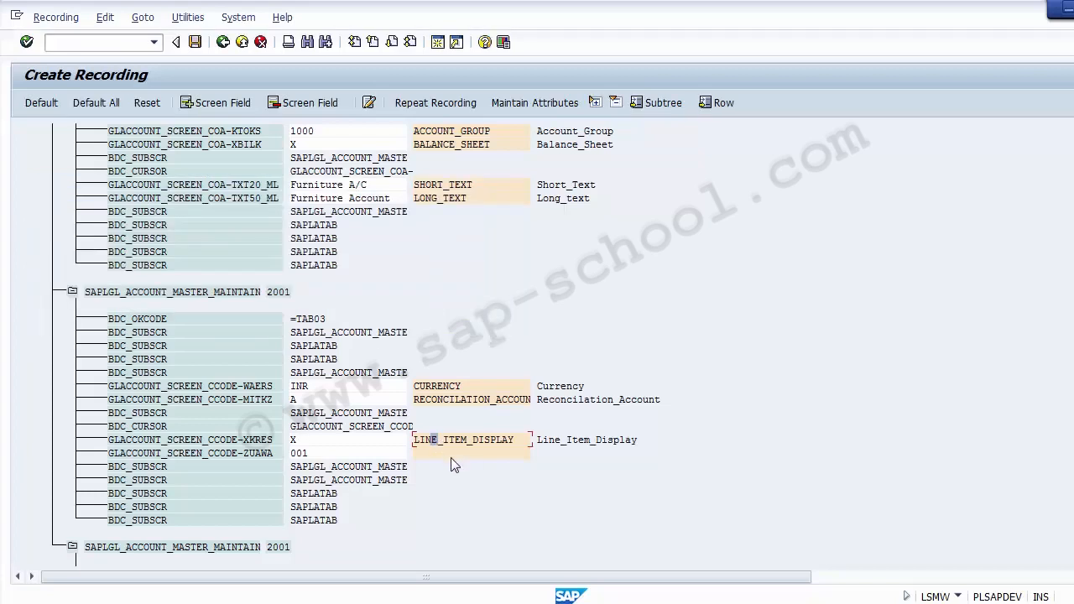
Name the ZUAWA field Sort_Key and give it the description Sort_Key.
double_click(450, 457)
type("Sort_")
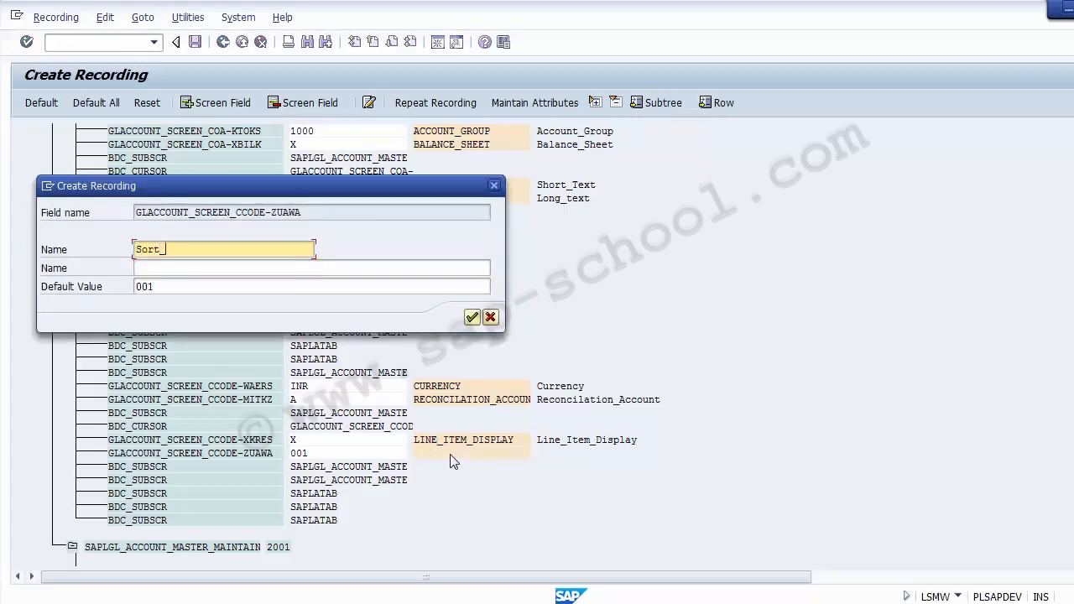
type("Key")
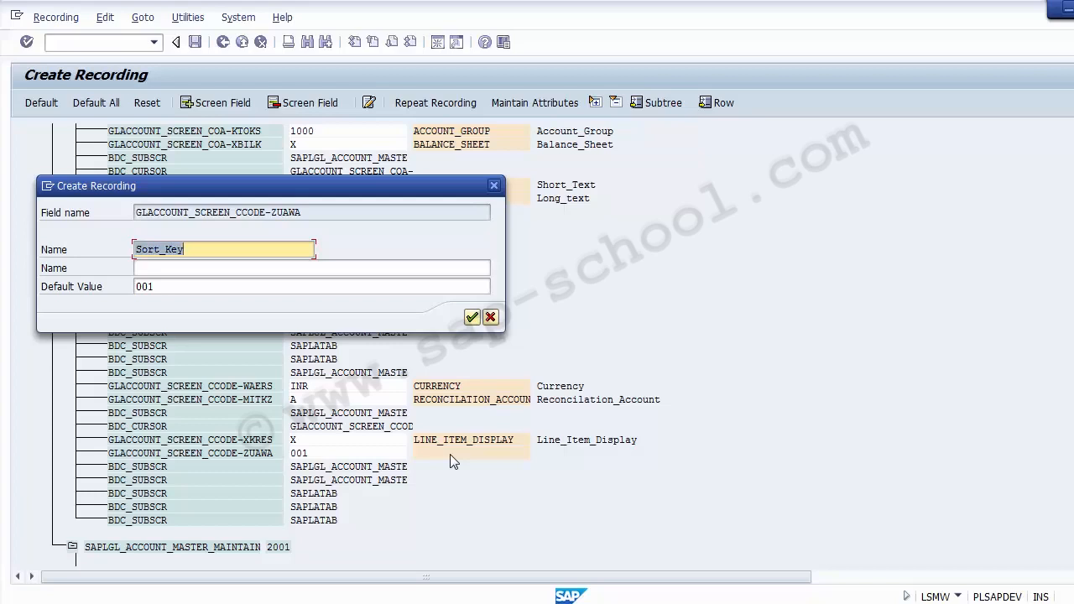
key("Tab")
key("Return")
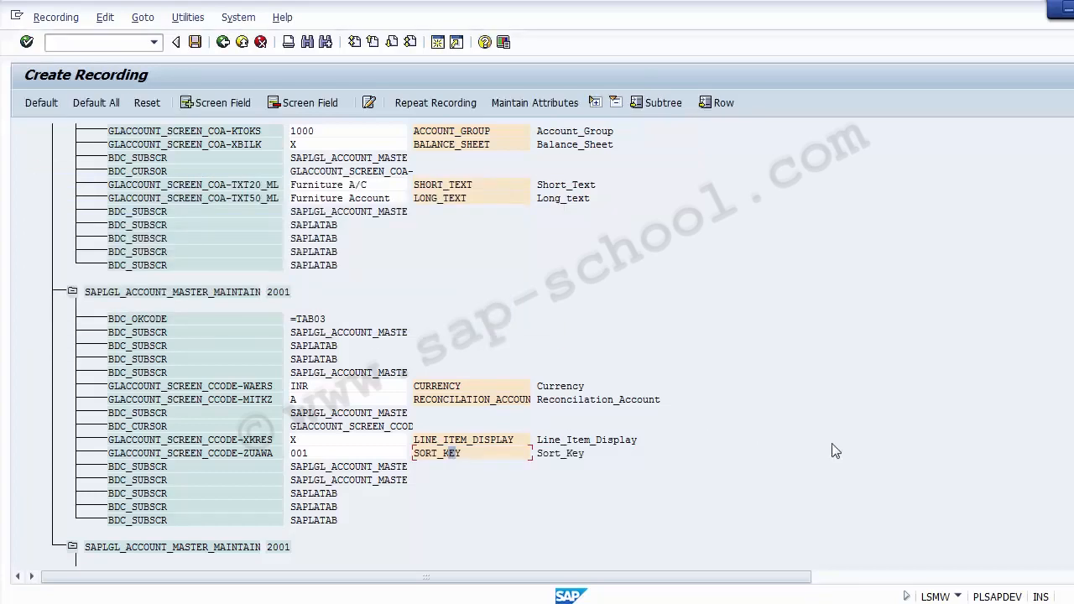
Check the field status group in the G/L account, and give the FSTAG field of the =SAVE screen the name and description Field_Status_Group.
scroll(537, 353, "down", 5)
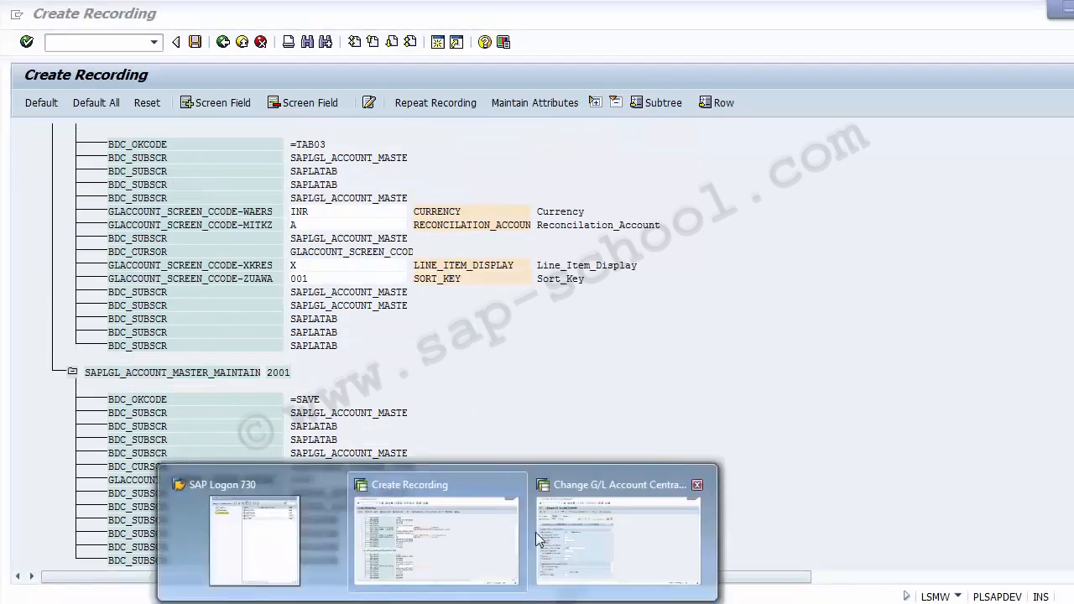
left_click(577, 542)
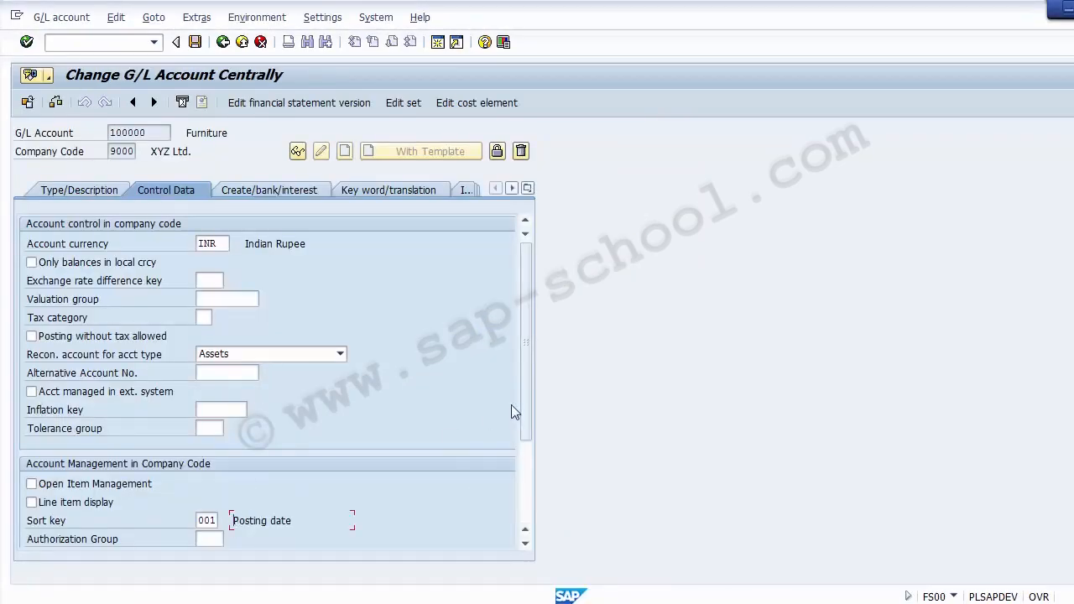
left_click_drag(527, 419, 522, 520)
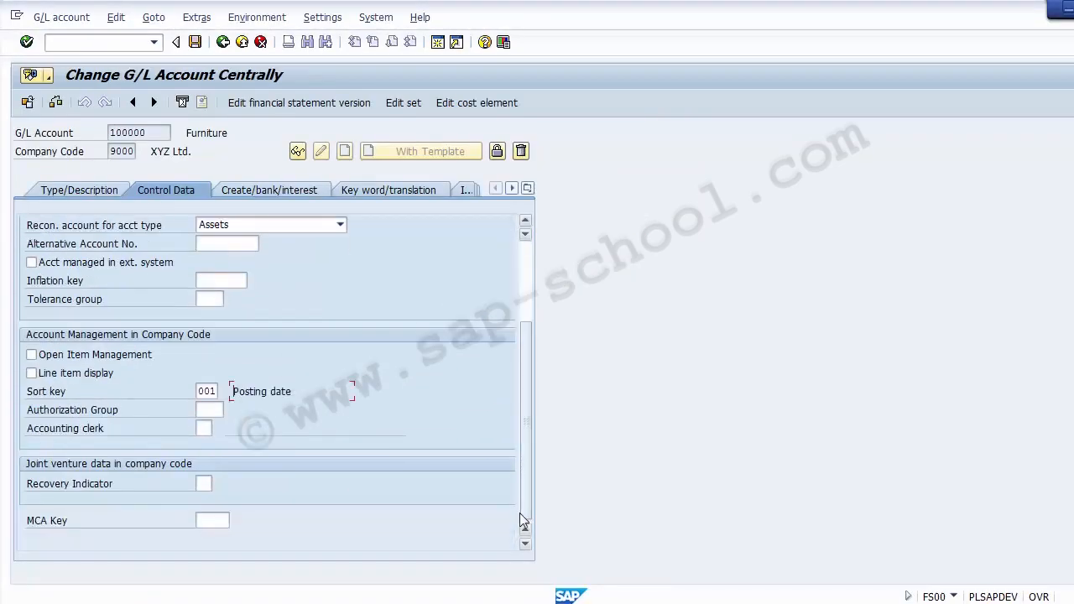
left_click(257, 192)
left_click(99, 250)
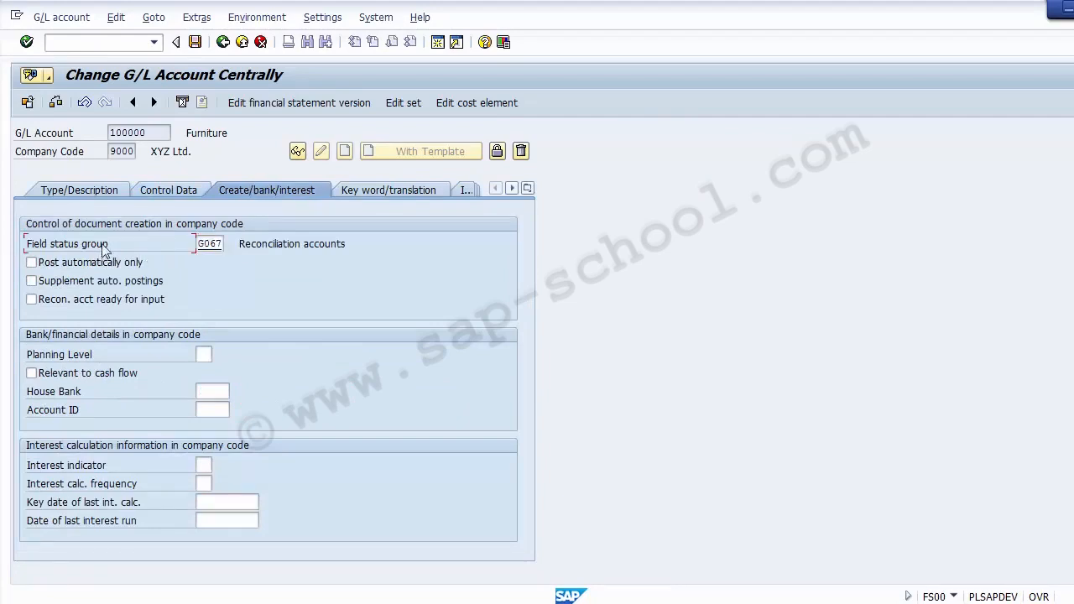
left_click(503, 602)
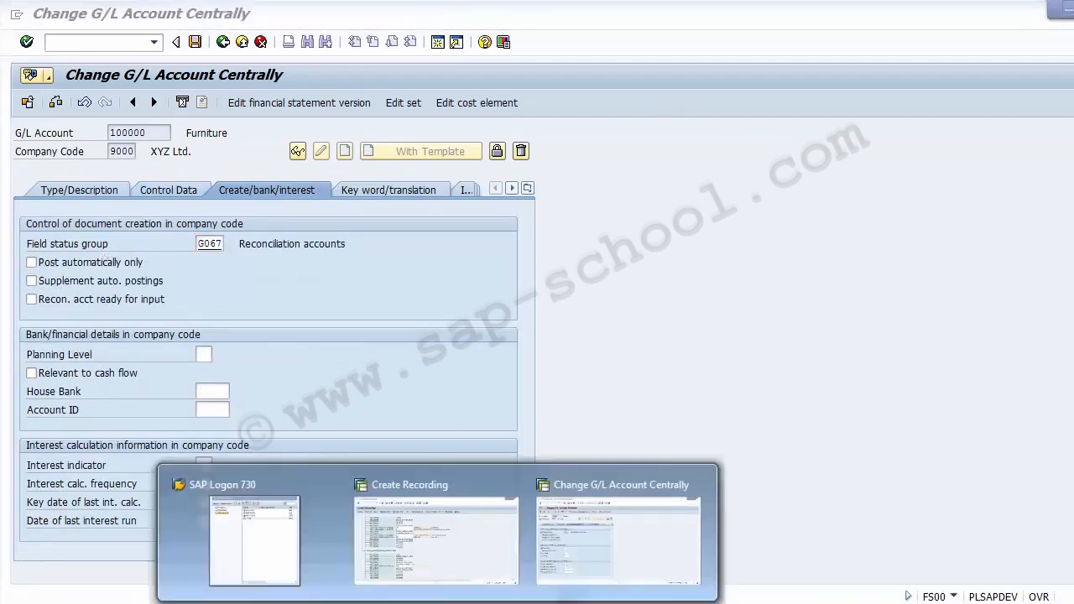
left_click(439, 530)
double_click(415, 481)
type("Fi")
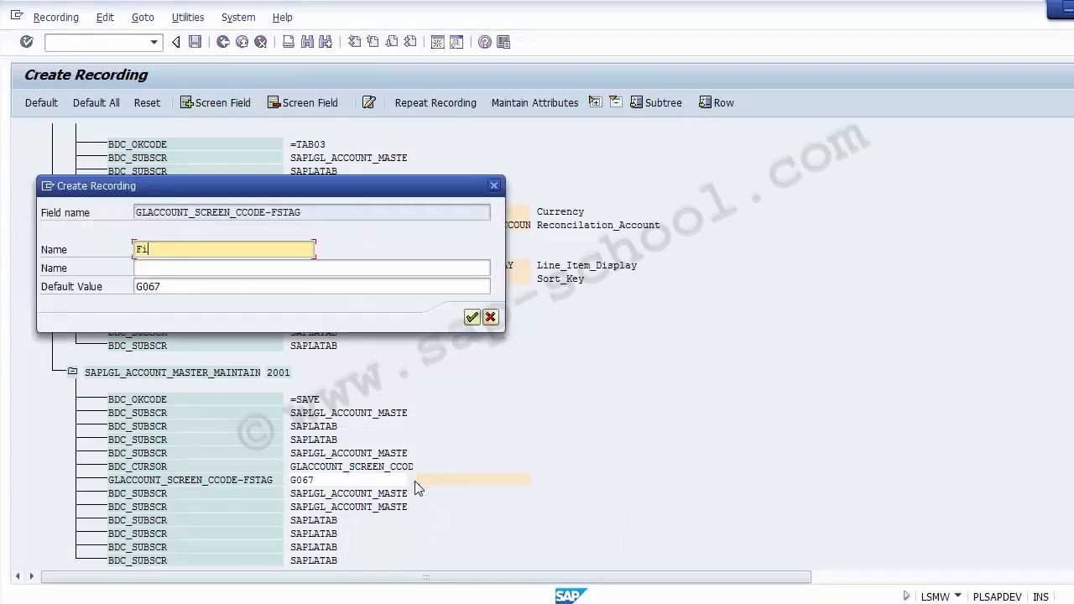
type("eld_Status_Group")
key("Tab")
key("ctrl+v")
key("Return")
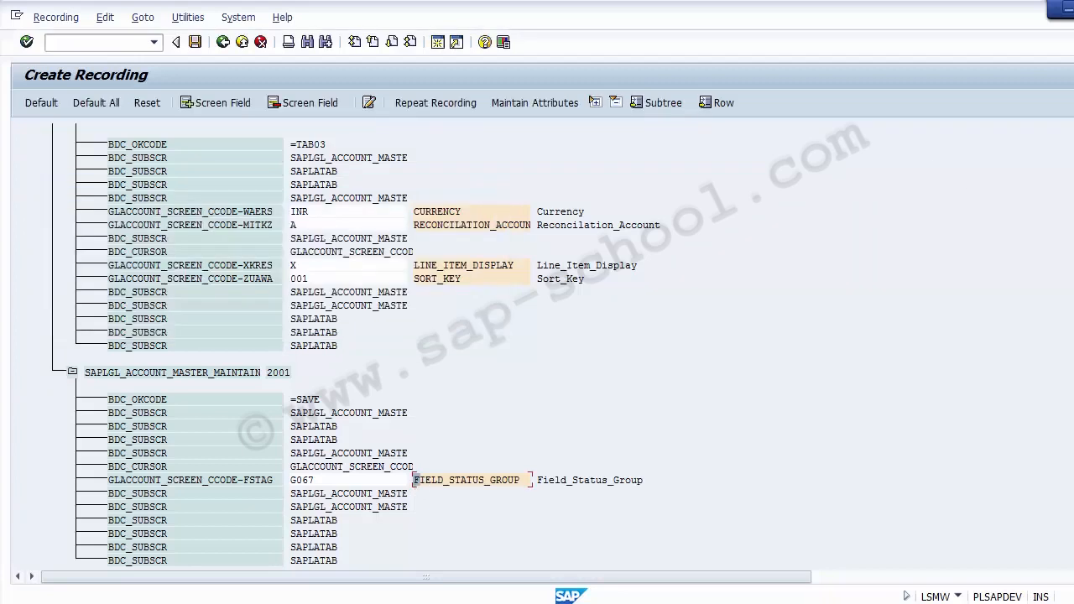
Review the G/L account's type, description and control data, and switch line item display back on.
scroll(719, 238, "up", 15)
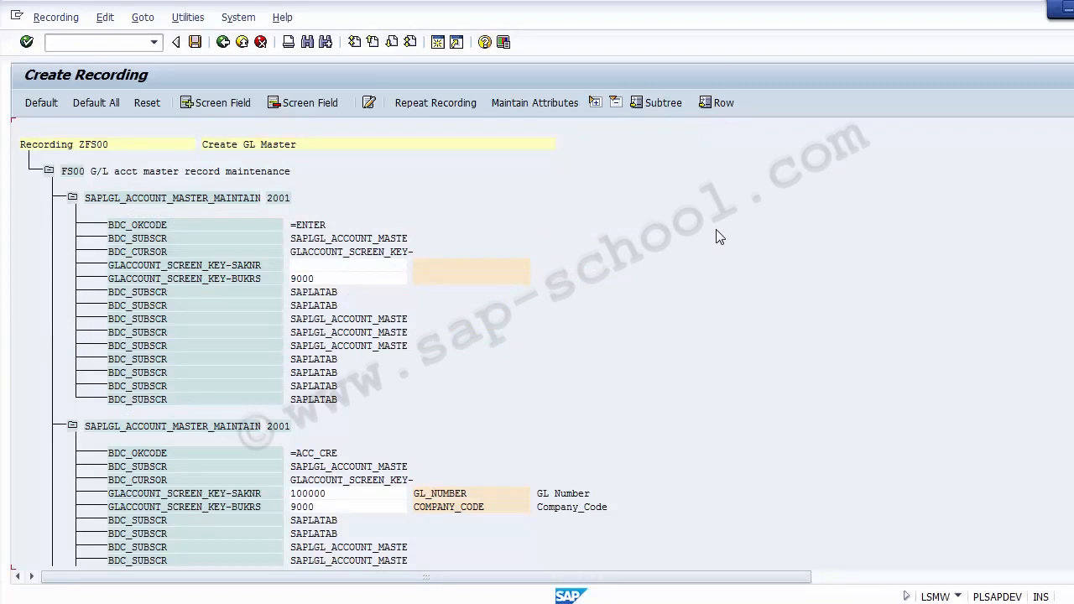
mouse_move(475, 588)
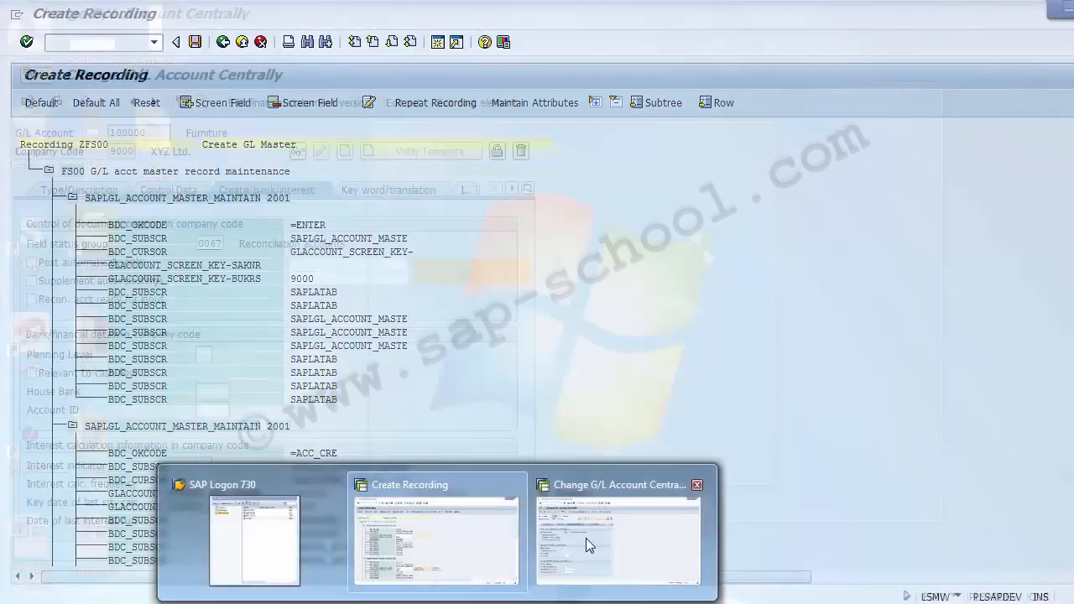
left_click(586, 538)
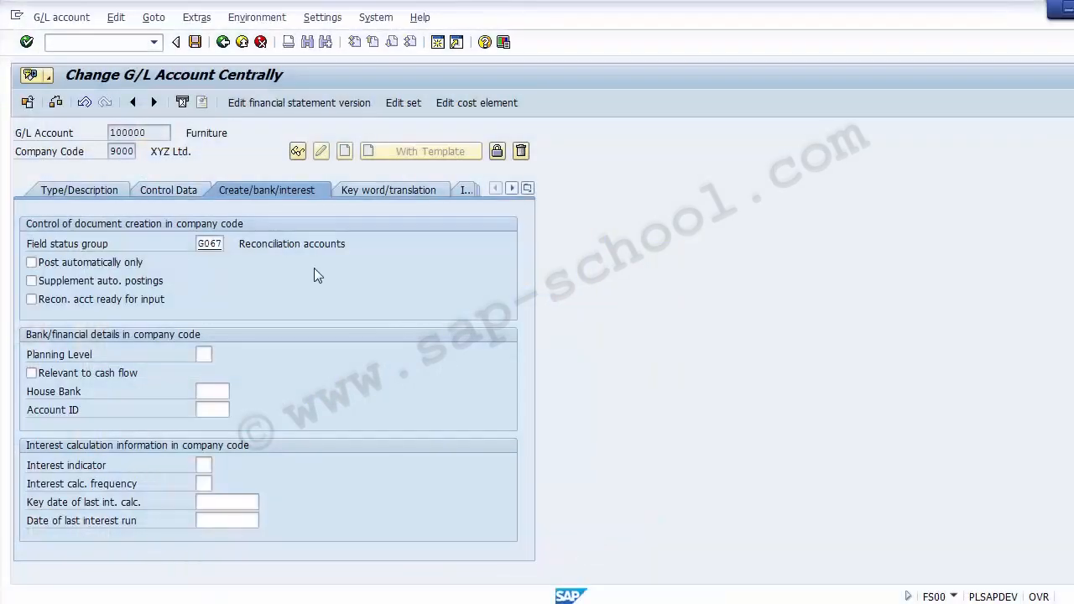
left_click(75, 193)
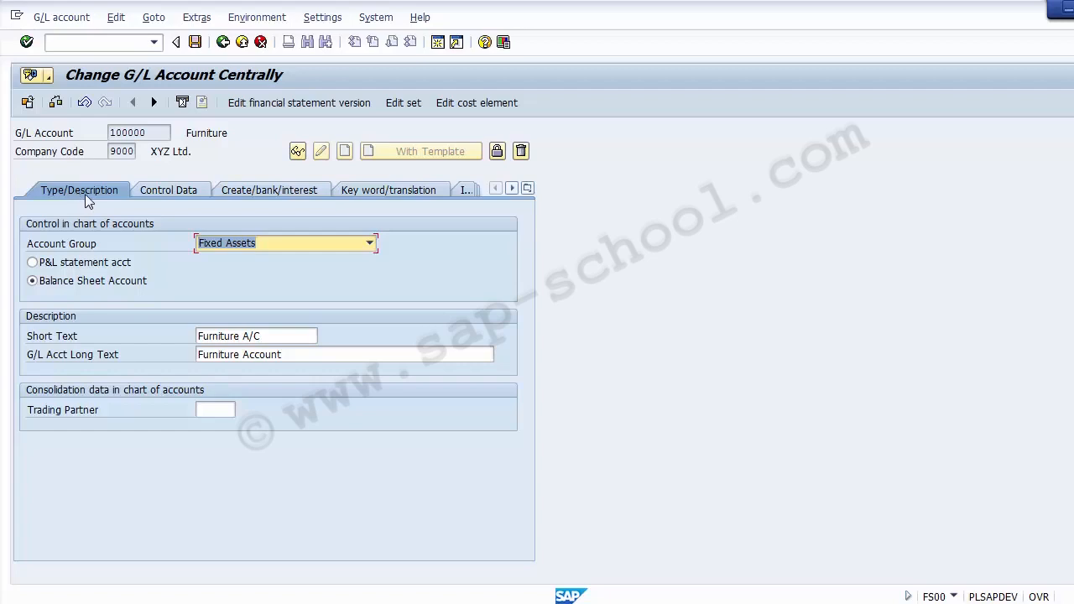
left_click(161, 188)
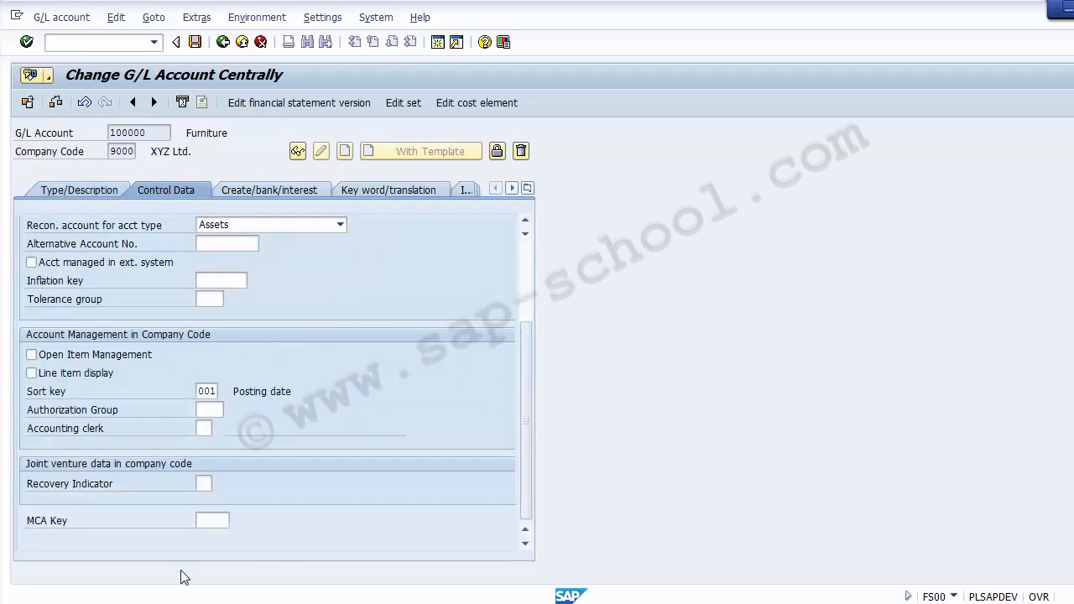
left_click(221, 280)
left_click(209, 299)
left_click(95, 360)
left_click(94, 371)
left_click(83, 362)
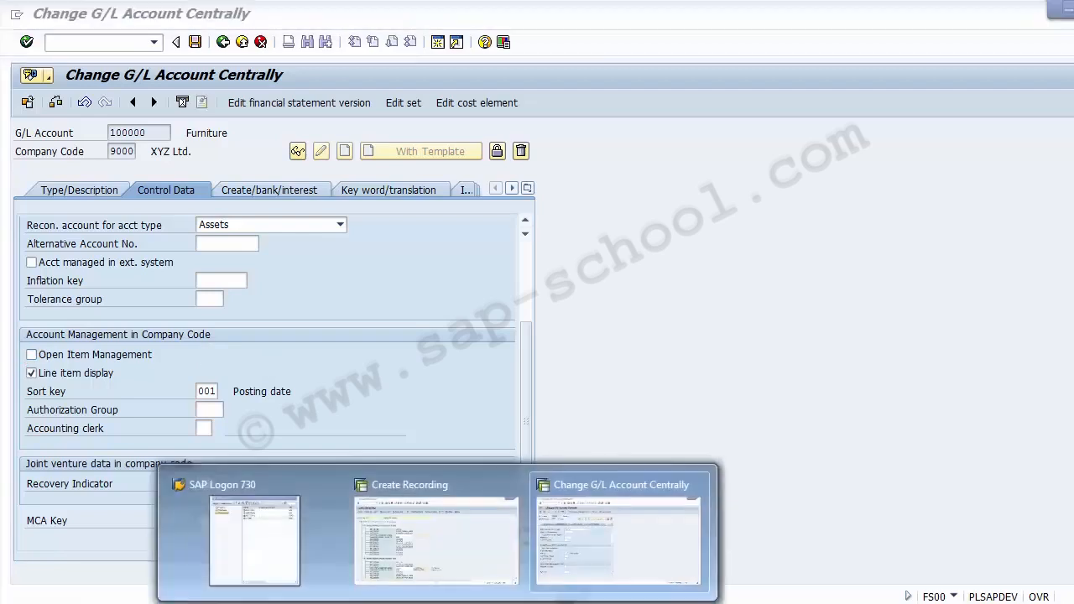
Save the ZFS00 recording with its named fields and return to the recordings overview of PROJECT01.
left_click(388, 545)
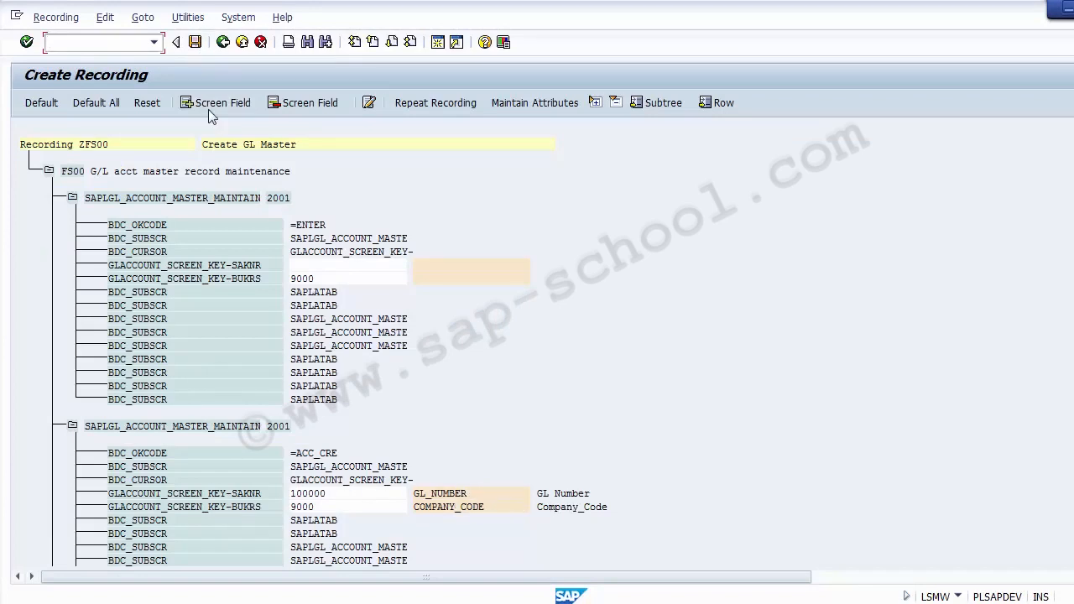
left_click(194, 41)
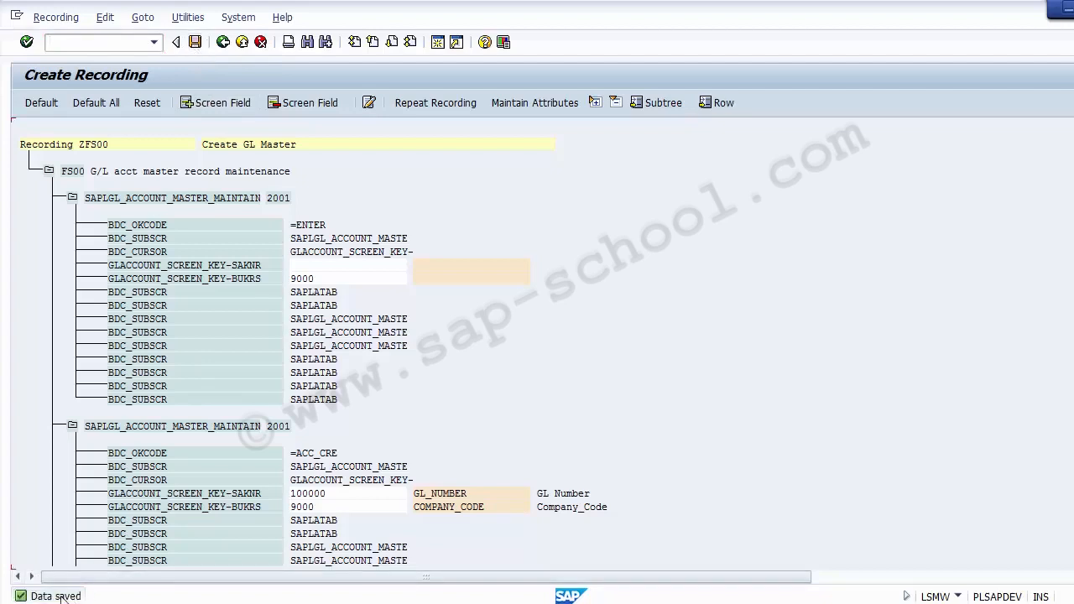
left_click(223, 44)
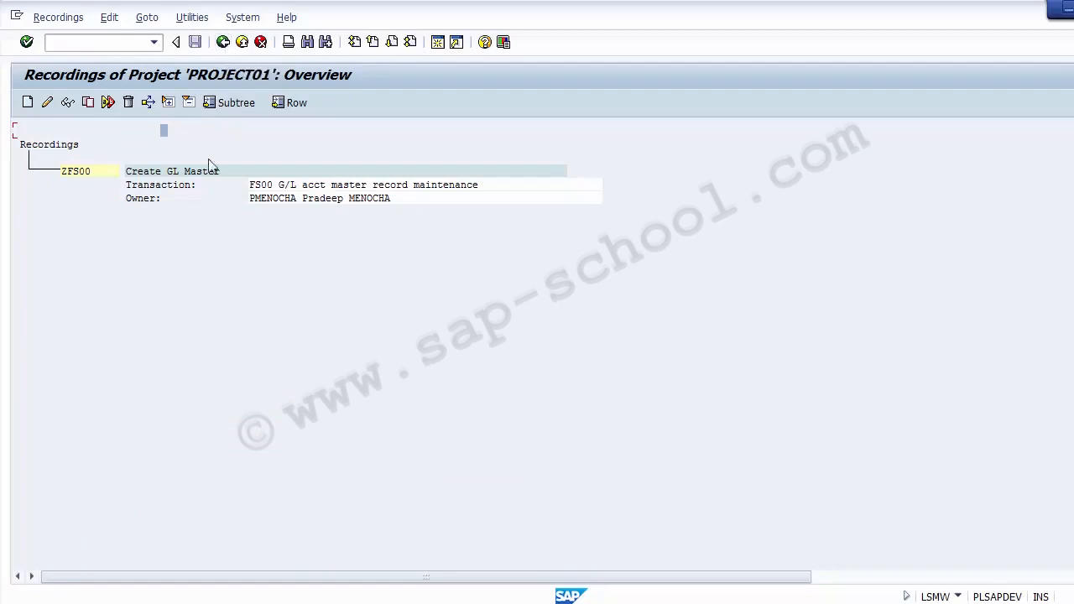
Save the GL MASTER object attributes with batch input recording ZFS00 and return to the LSM Workbench process steps.
left_click(74, 175)
left_click(282, 186)
left_click(223, 42)
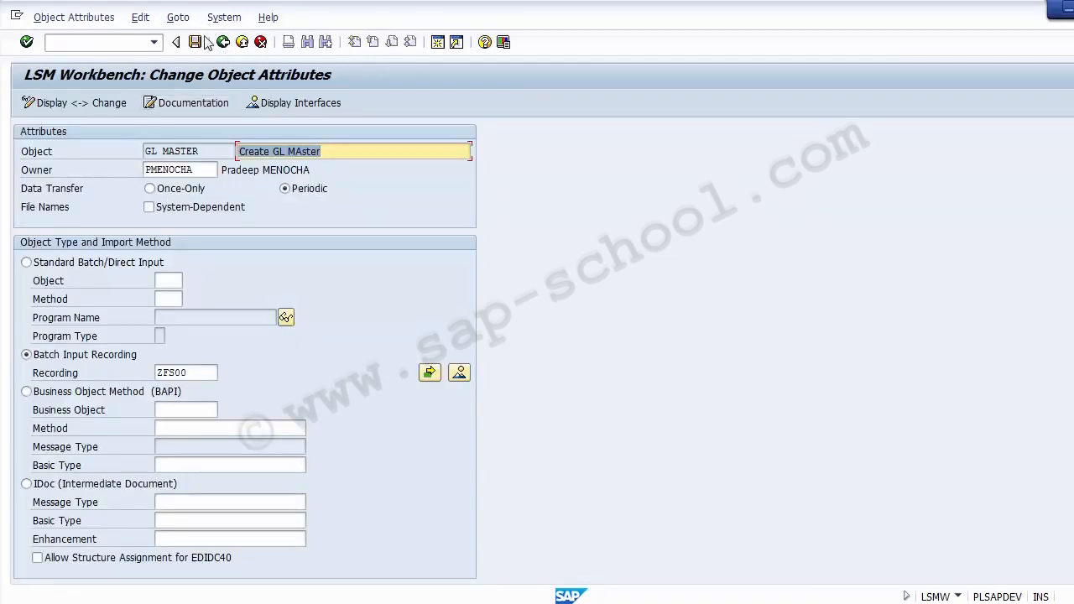
left_click(195, 42)
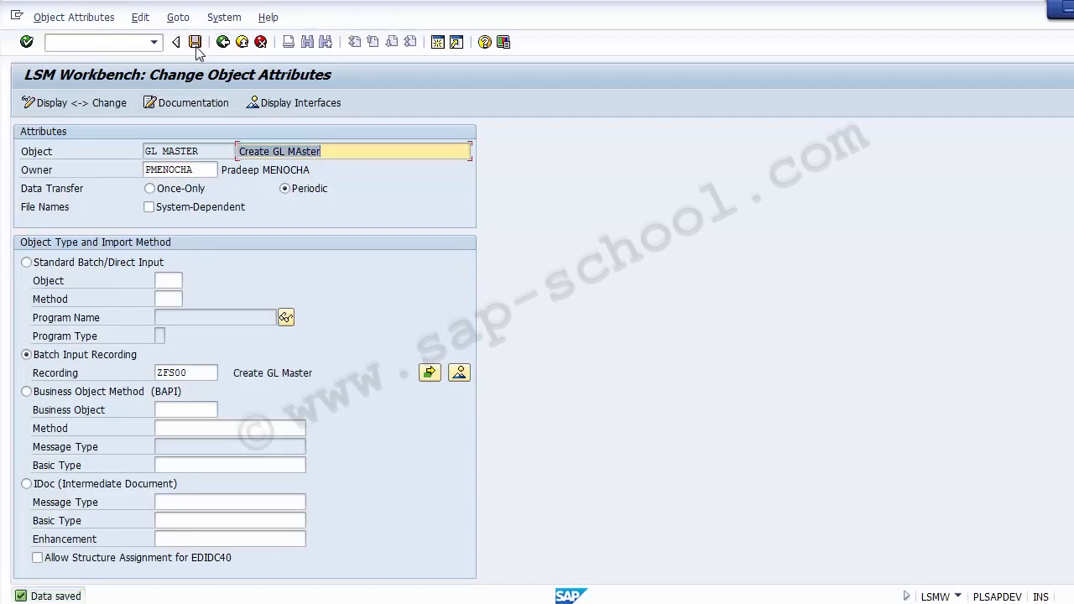
left_click(221, 43)
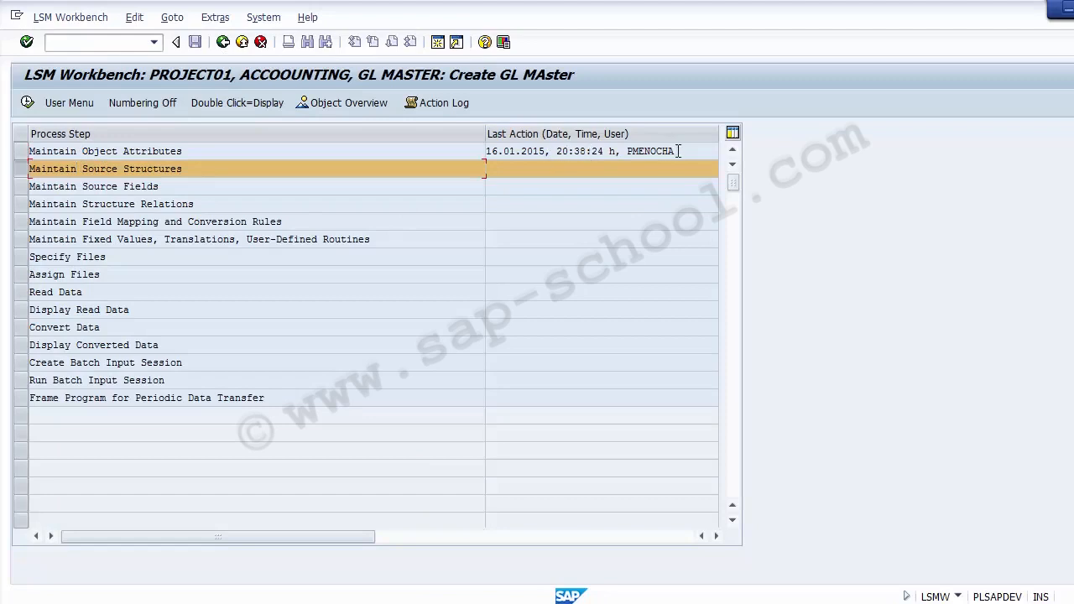
Open the Maintain Source Structures process step of the GL MASTER object in change mode.
left_click_drag(676, 151, 487, 145)
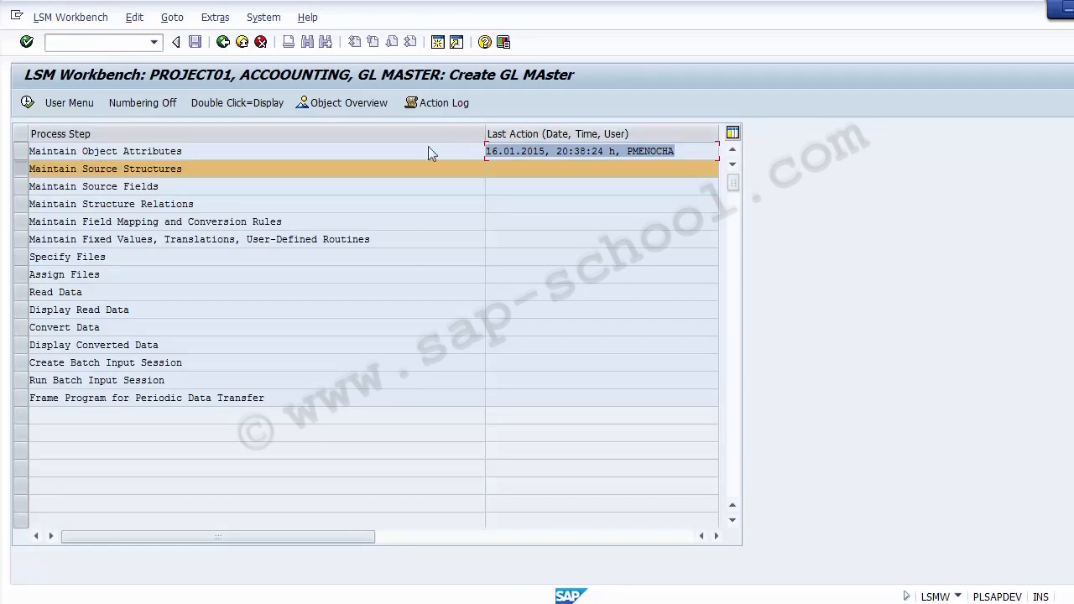
left_click(151, 152)
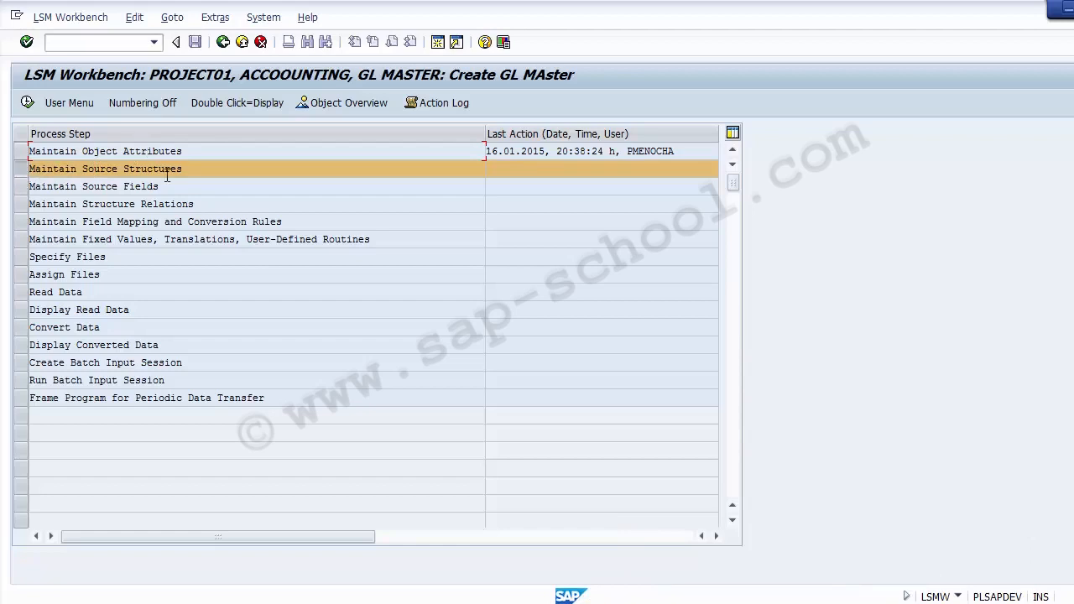
left_click_drag(202, 171, 13, 169)
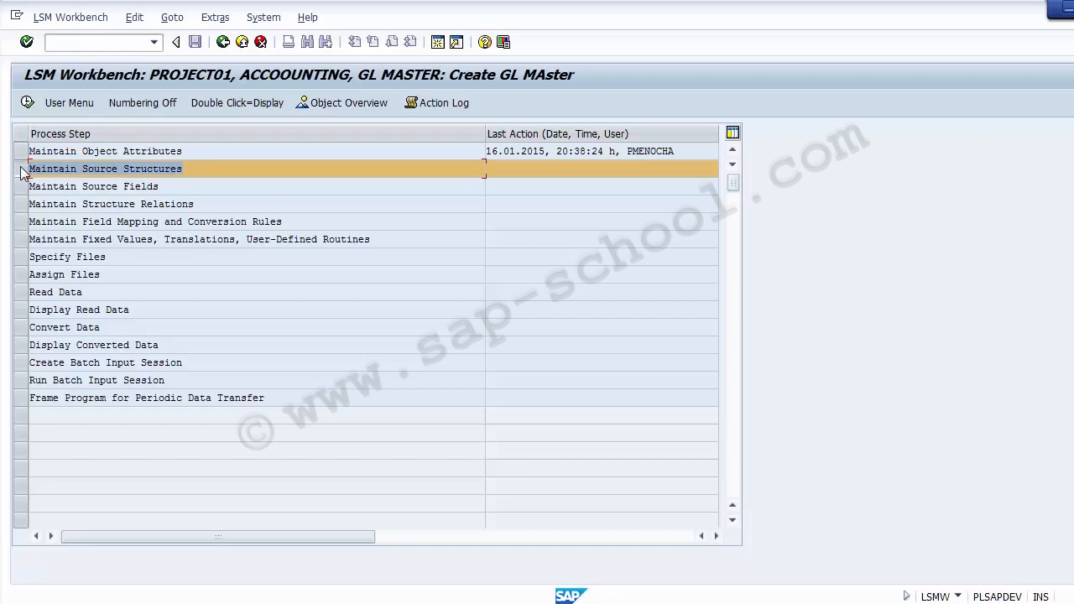
left_click(24, 172)
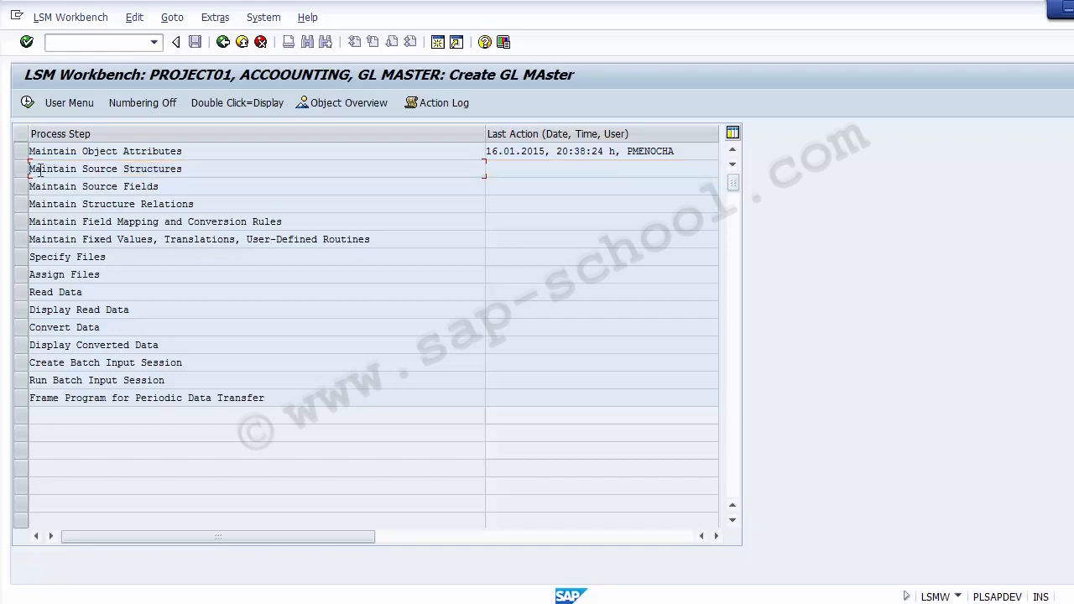
left_click(23, 171)
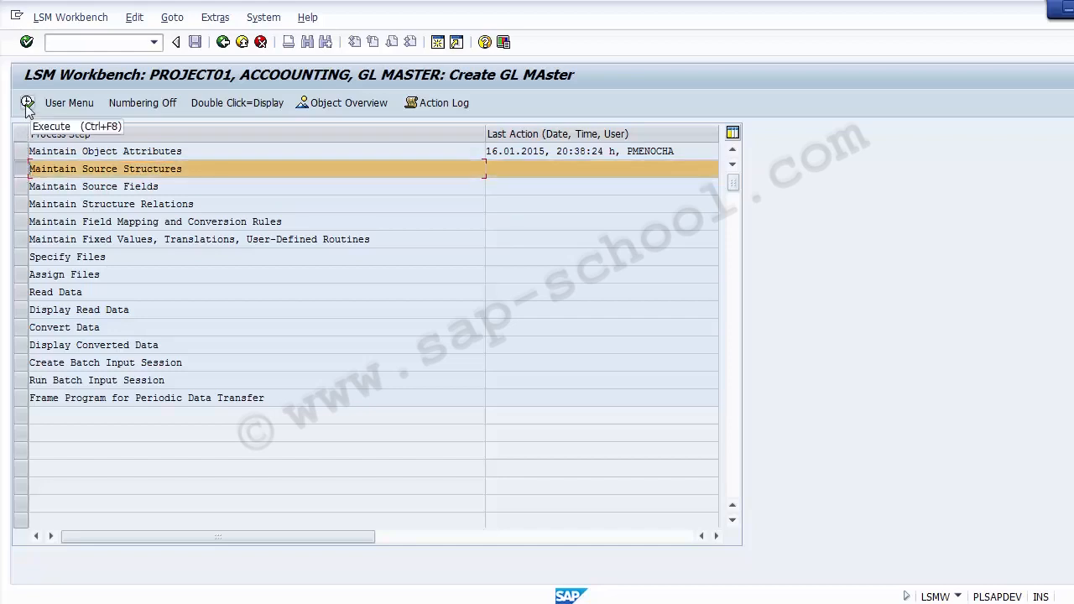
left_click(27, 106)
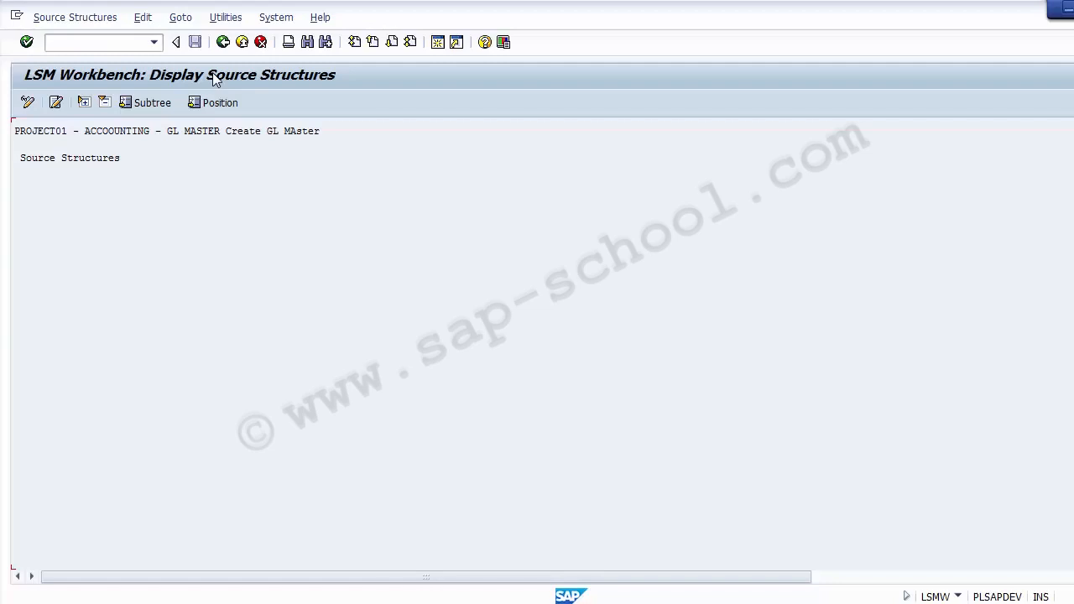
left_click(27, 106)
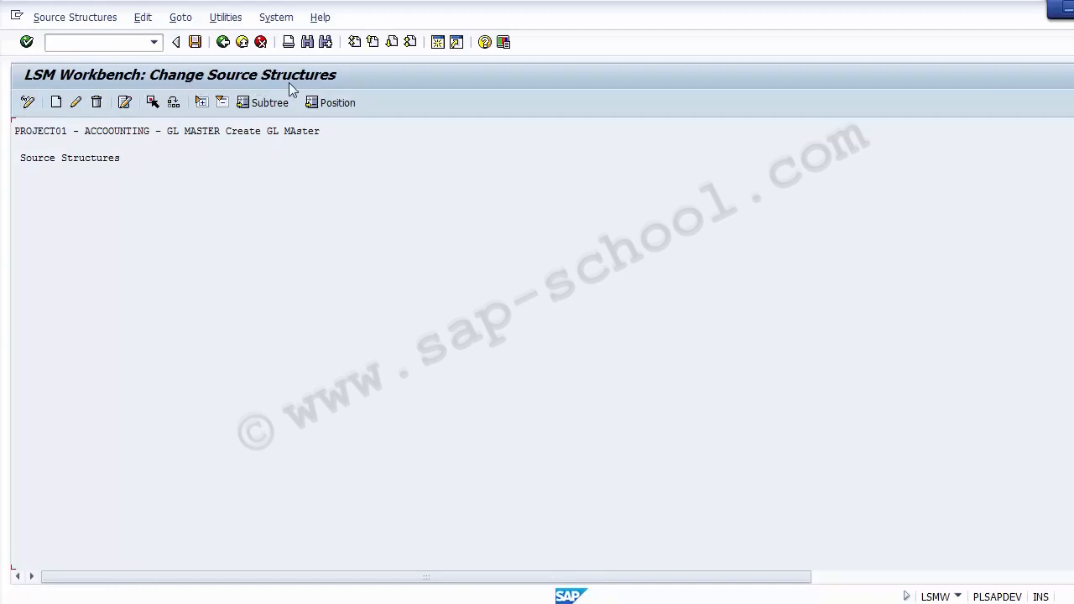
Try to create a source structure named GL_Master, with the description GL_Master.
left_click(55, 108)
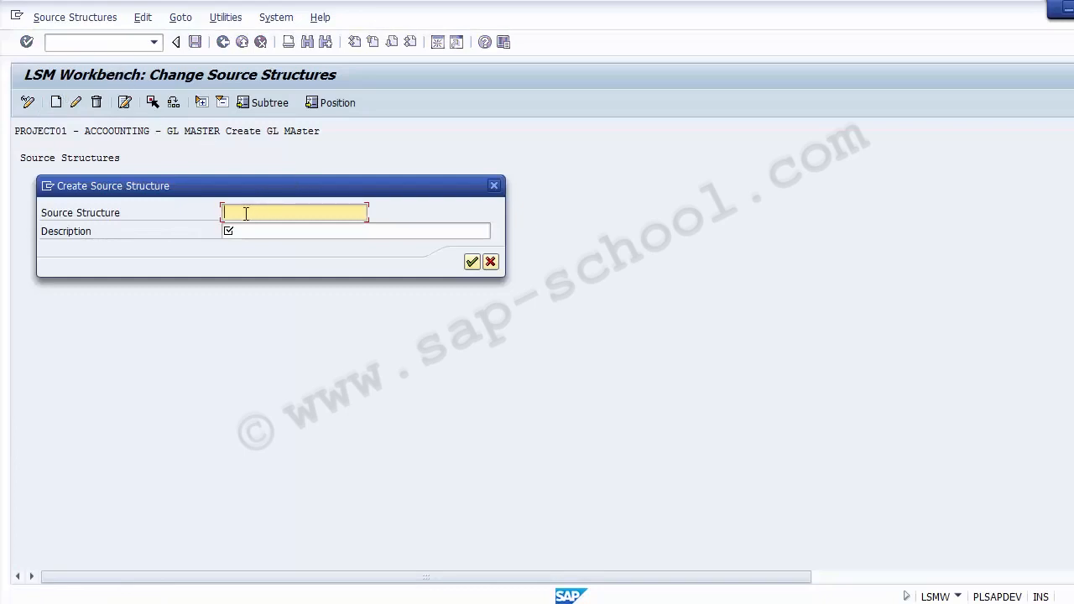
type("GL_Master")
double_click(245, 212)
type("Field_Status_Group")
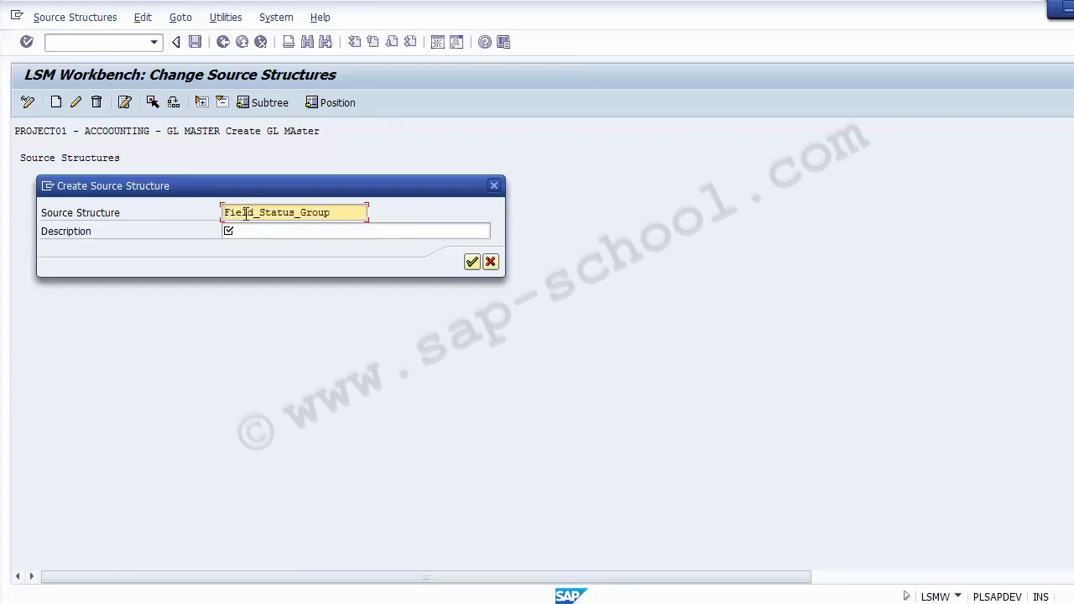
key("ctrl+z")
key("ctrl+c")
key("Tab")
key("ctrl+v")
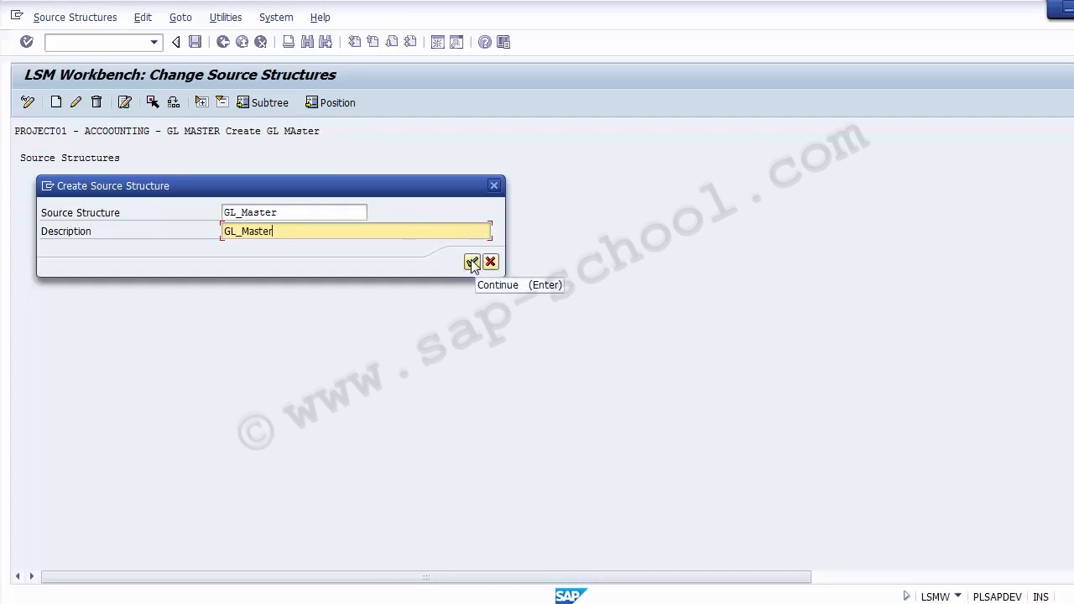
left_click_drag(294, 211, 206, 211)
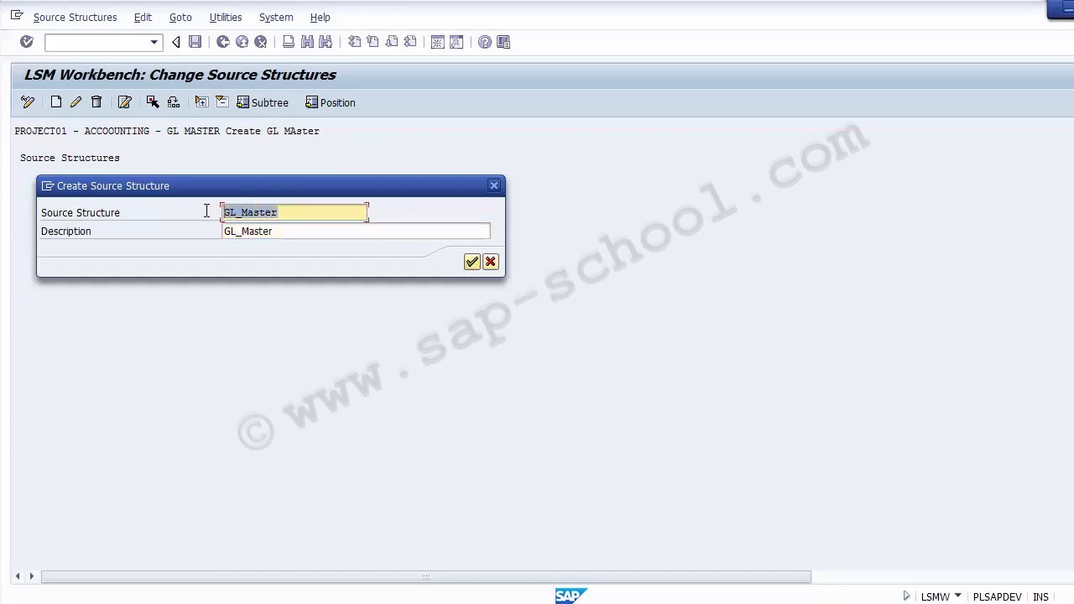
left_click(472, 261)
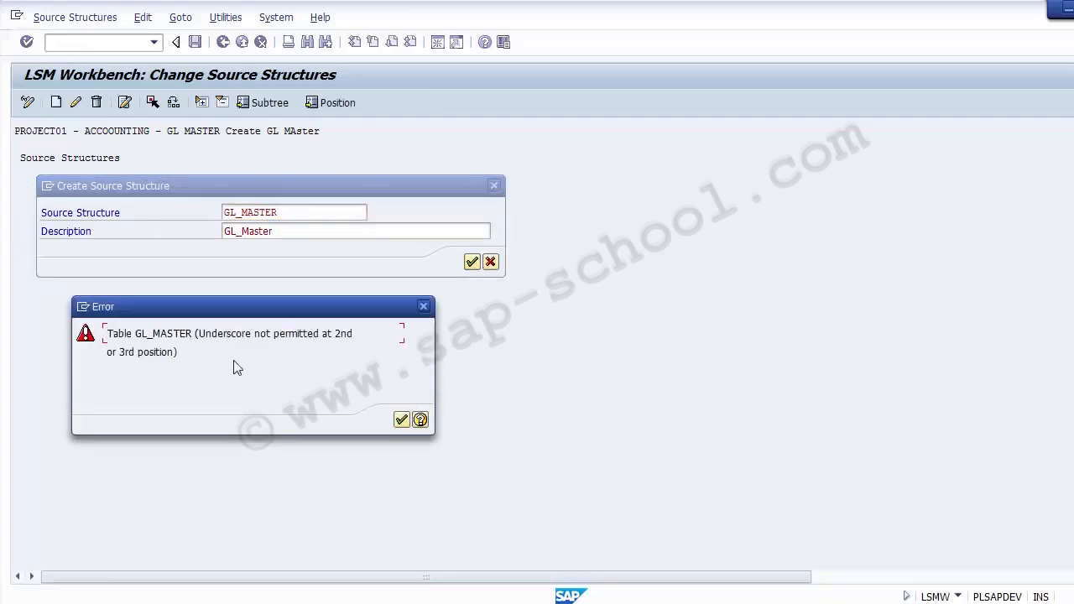
left_click(401, 420)
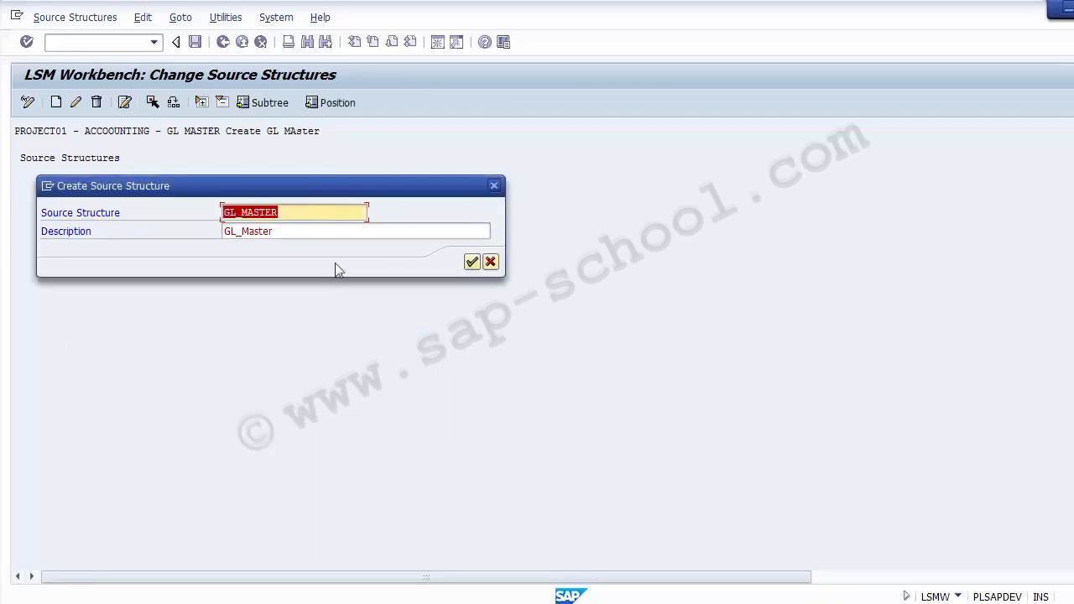
Try to create the source structure under the name ZFS00 instead, keeping its description.
left_click(299, 211)
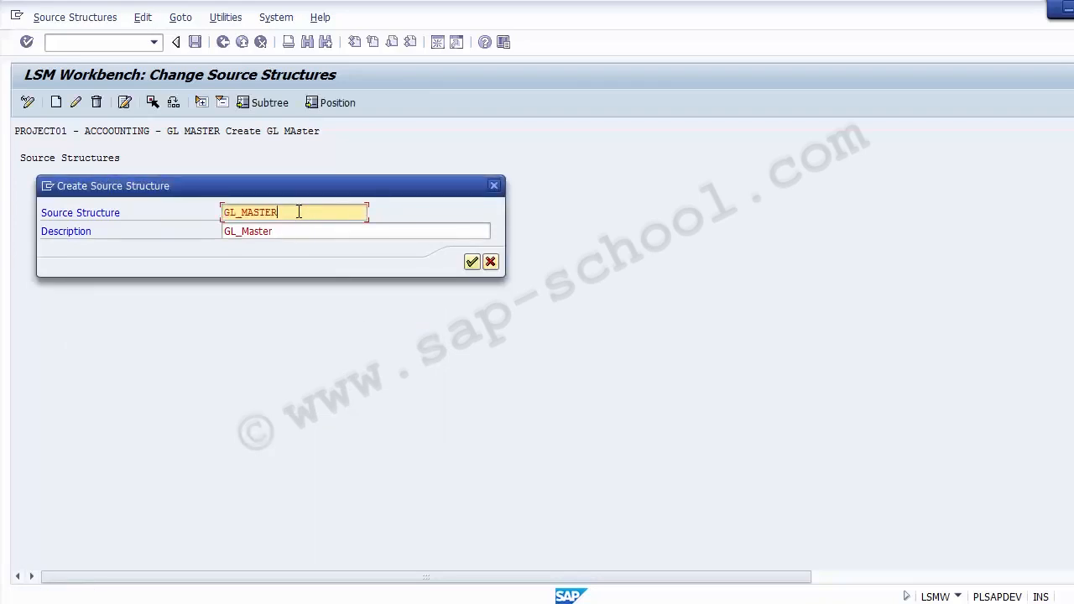
left_click(243, 214)
key("BackSpace")
key("Delete")
key("Delete")
key("Delete")
key("Delete")
key("Delete")
key("Delete")
key("BackSpace")
key("BackSpace")
type("ZFSO")
key("BackSpace")
type("00")
left_click(471, 266)
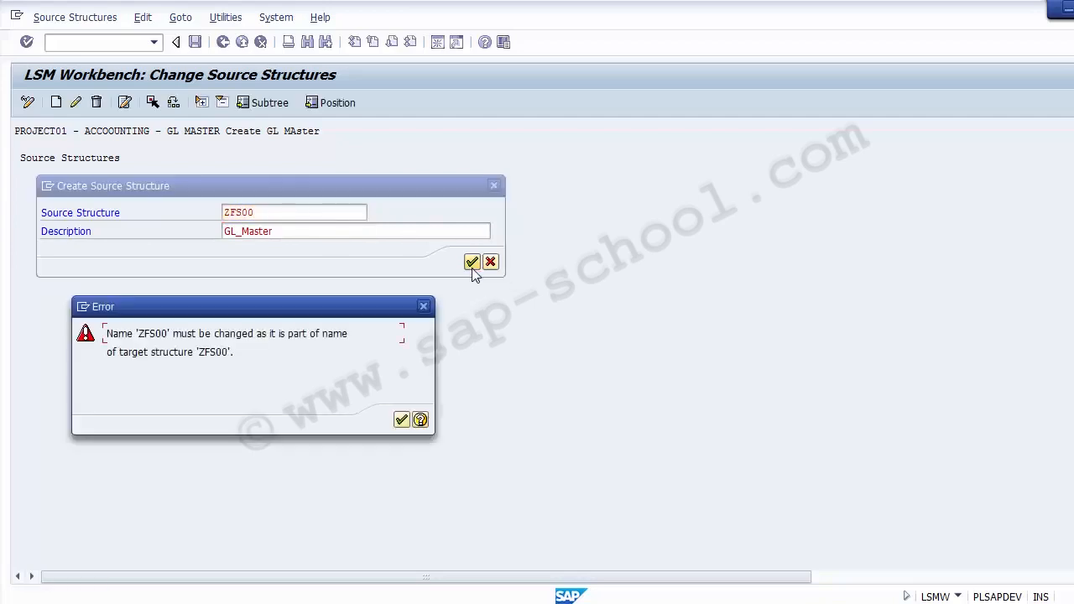
left_click(401, 420)
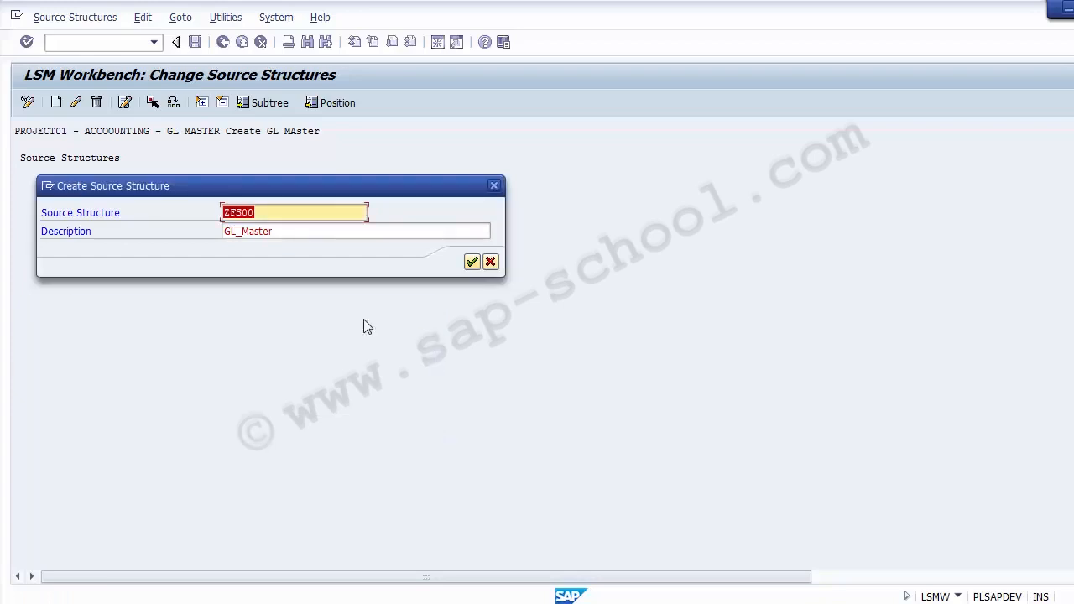
Rename the source structure as ZGLMASTER and create it.
left_click(278, 214)
key("BackSpace")
key("BackSpace")
key("BackSpace")
key("BackSpace")
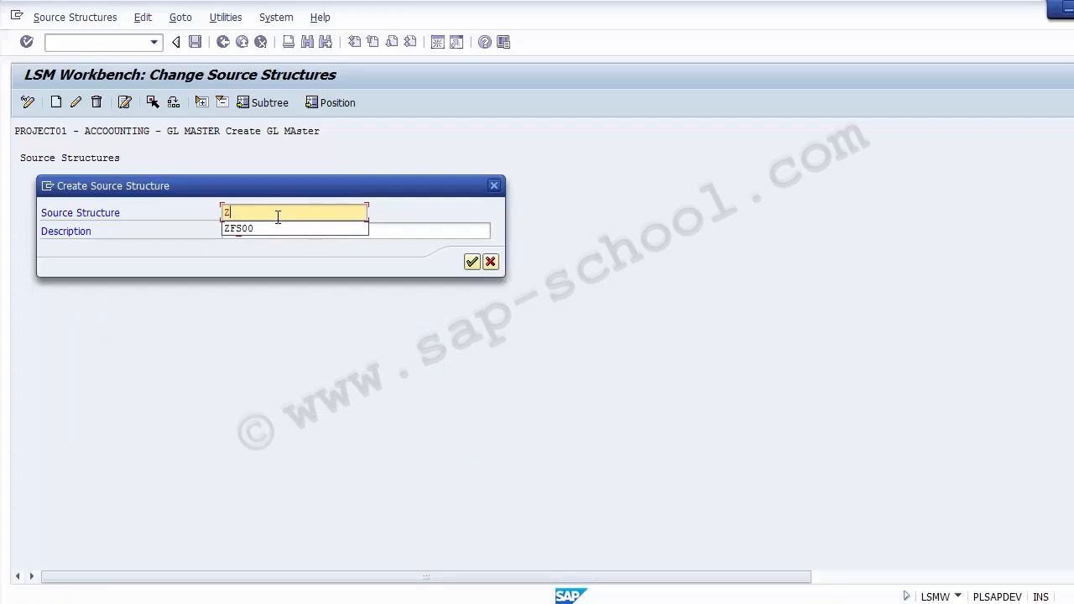
type("GL MAster")
key("Return")
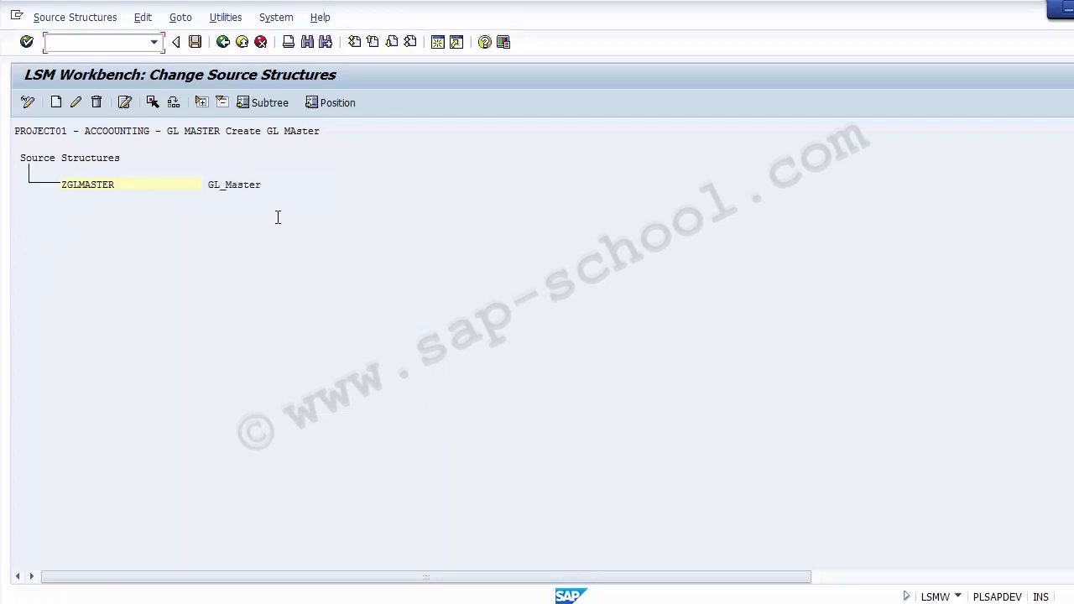
Save the source structure ZGLMASTER and return to the LSM Workbench process steps.
left_click(67, 188)
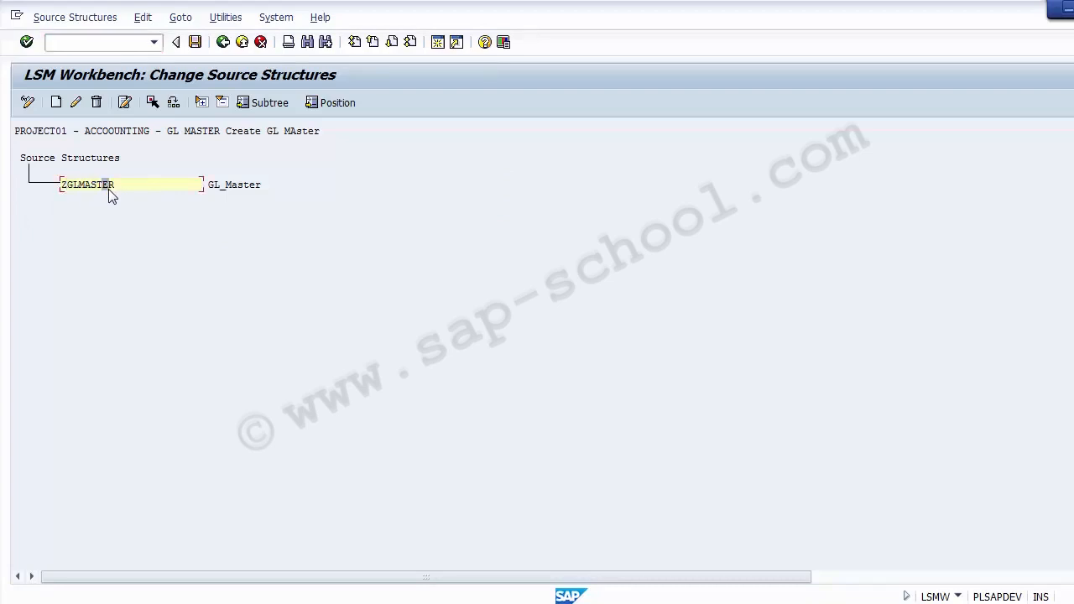
left_click(212, 190)
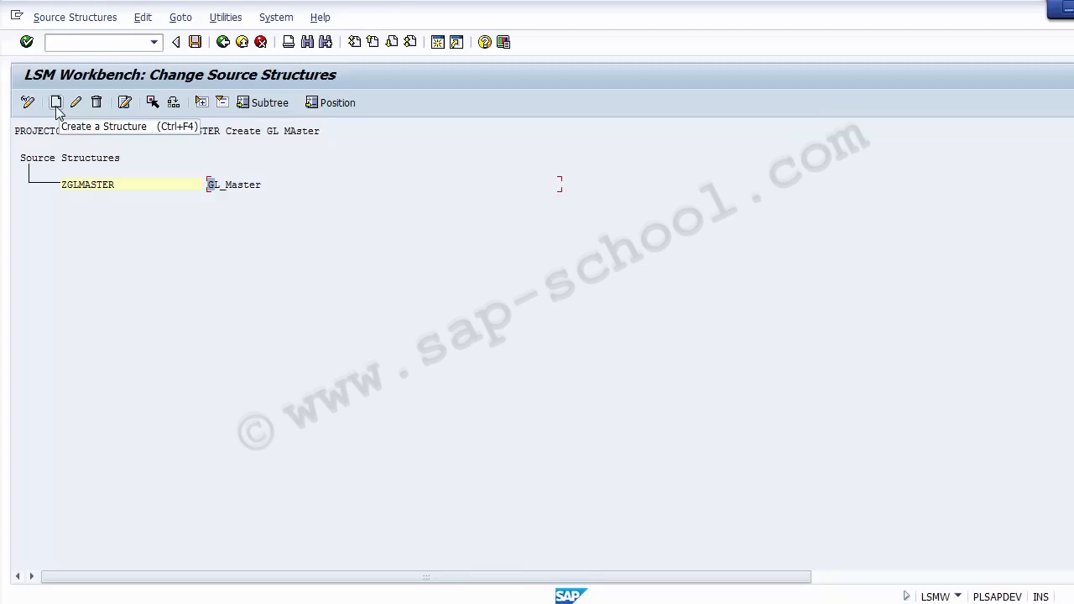
left_click(195, 42)
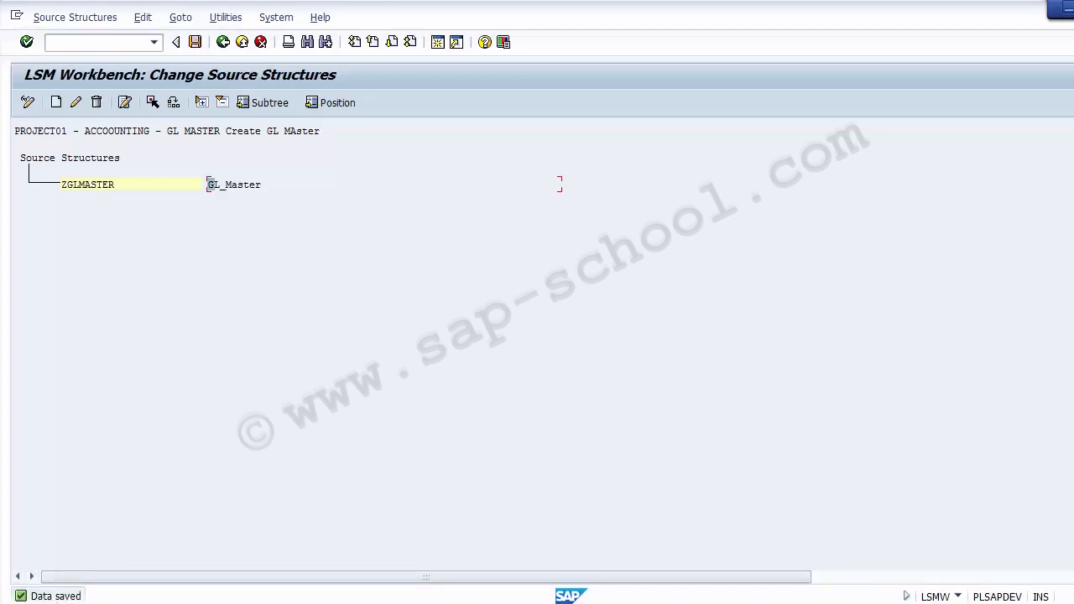
left_click(99, 185)
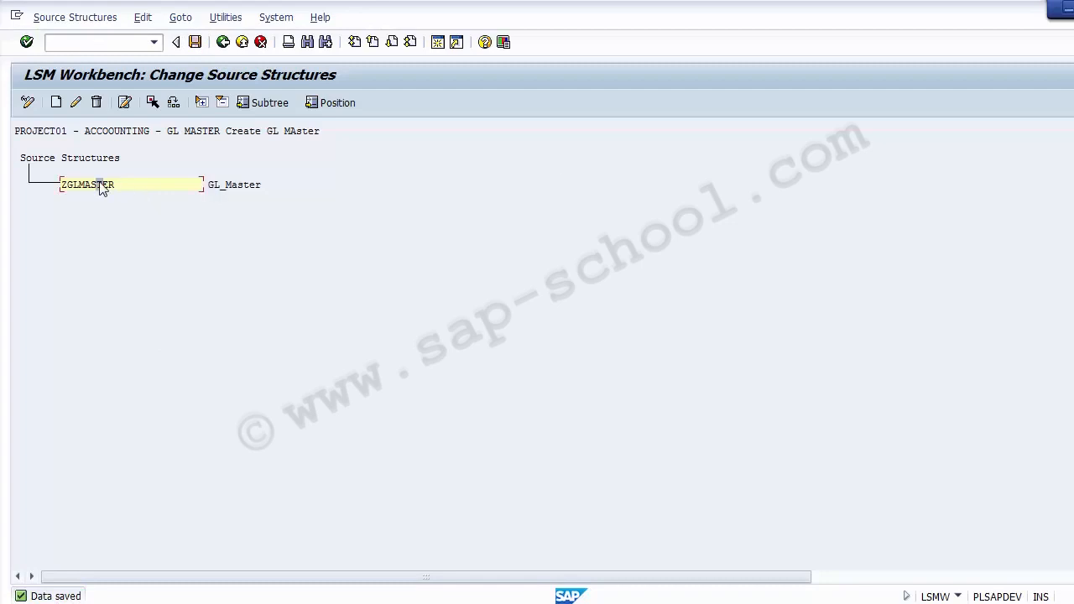
left_click(223, 42)
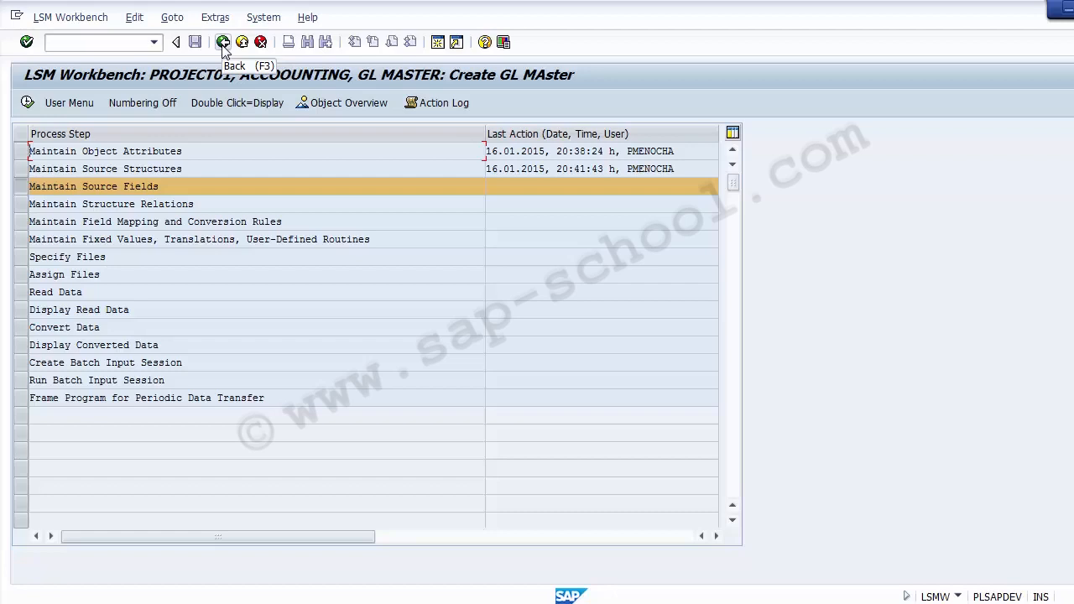
Open the Maintain Source Fields process step of the GL MASTER object in change mode.
left_click(189, 189)
left_click_drag(160, 188, 29, 179)
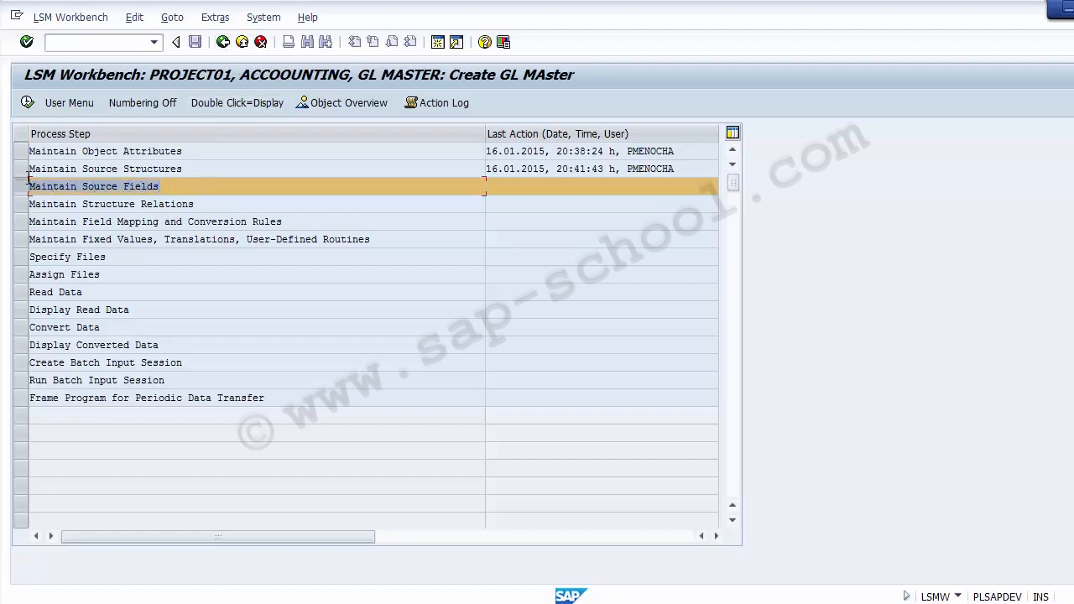
left_click(197, 194)
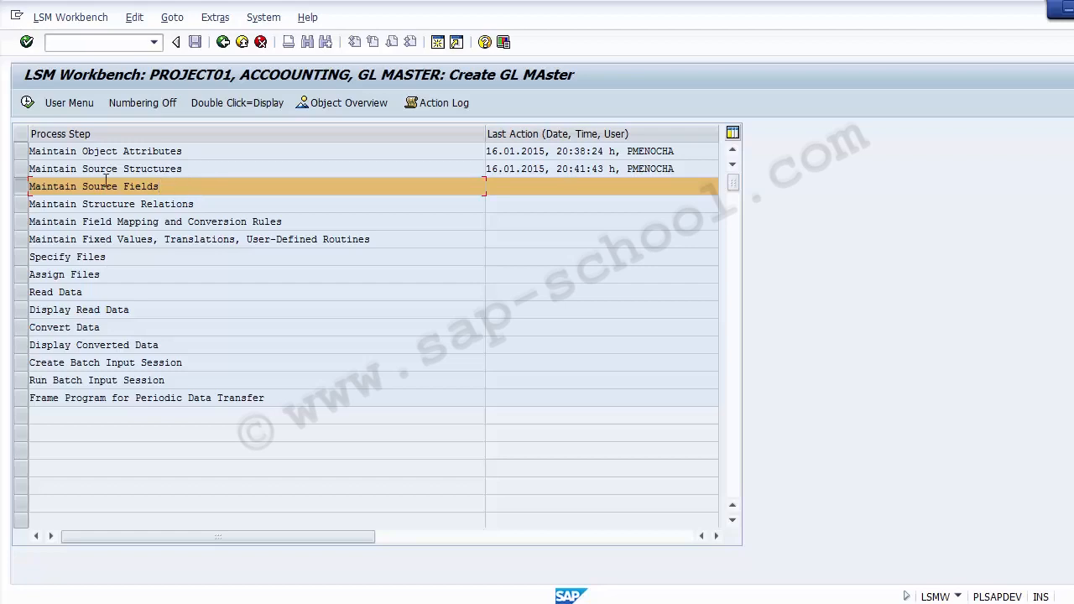
left_click(22, 184)
left_click(23, 184)
left_click(26, 104)
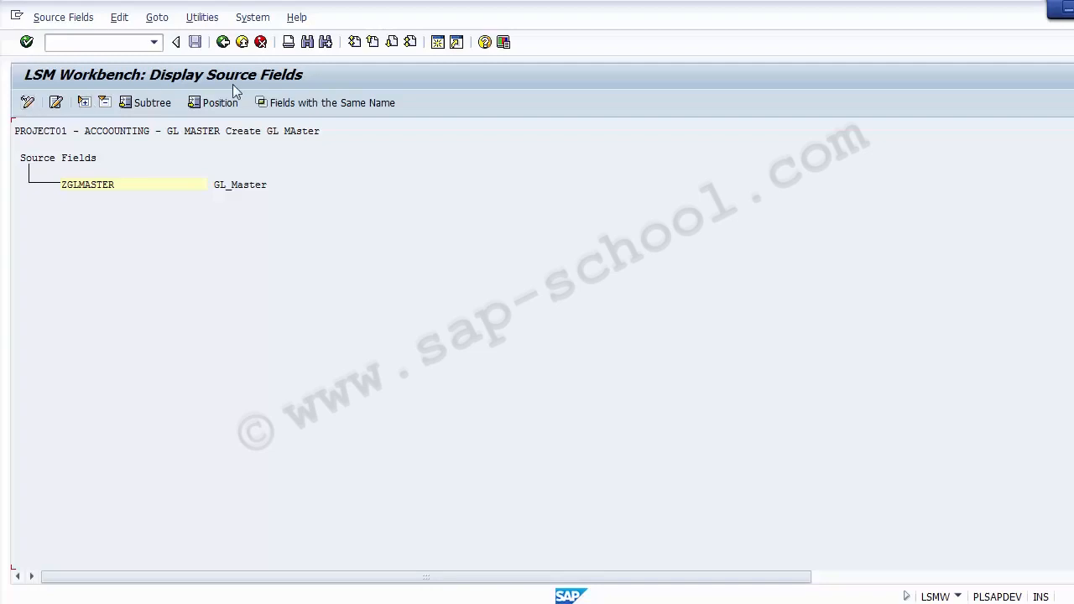
left_click(27, 103)
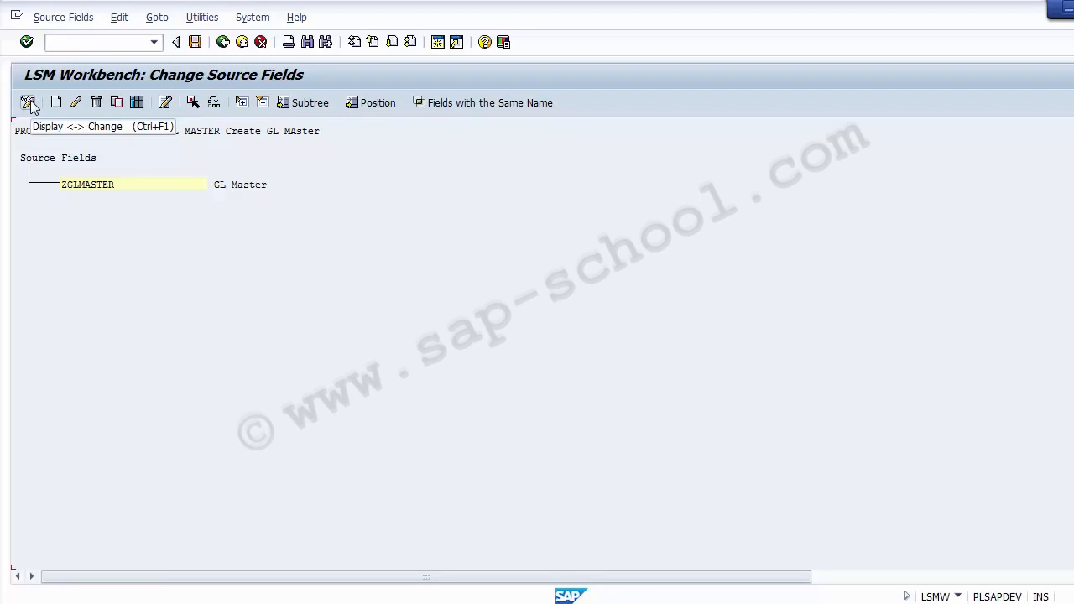
Examine the name, type, length and description columns in the source field table of structure ZGLMASTER, and leave it without entries.
left_click(136, 102)
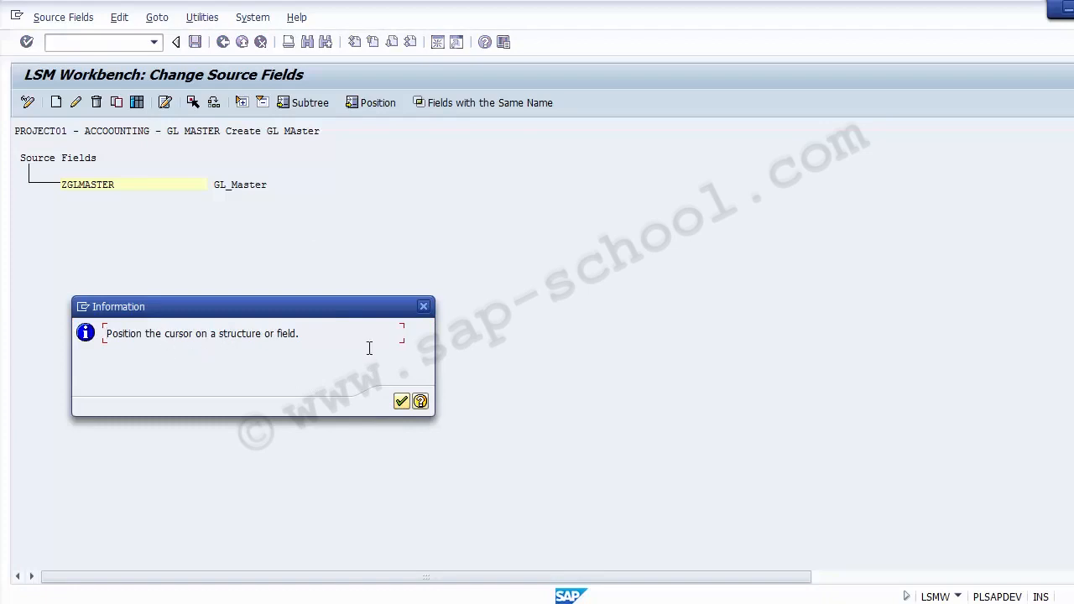
left_click(401, 402)
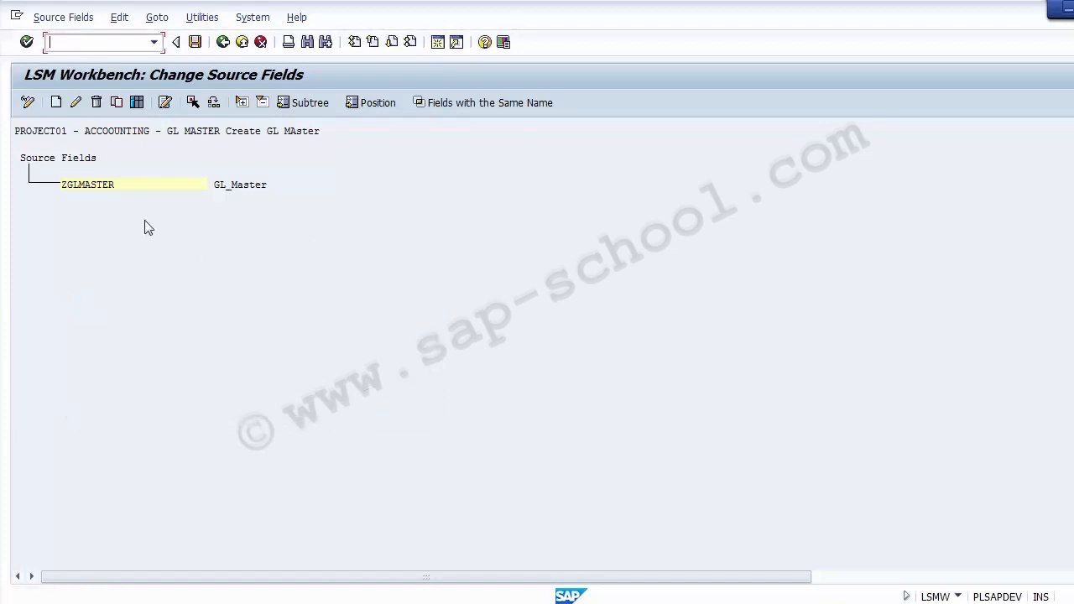
left_click(89, 188)
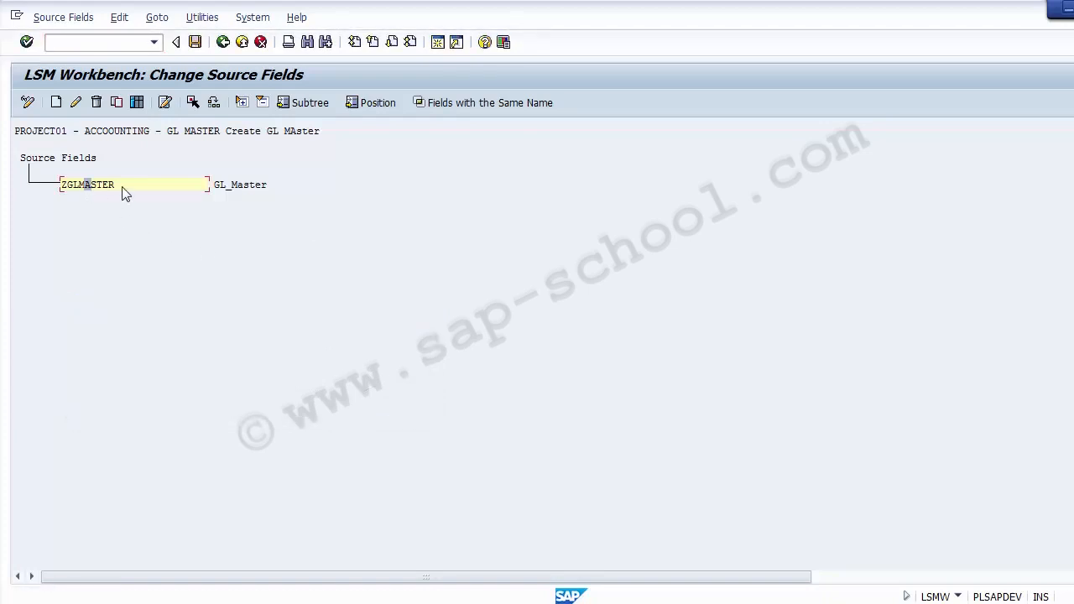
left_click(137, 102)
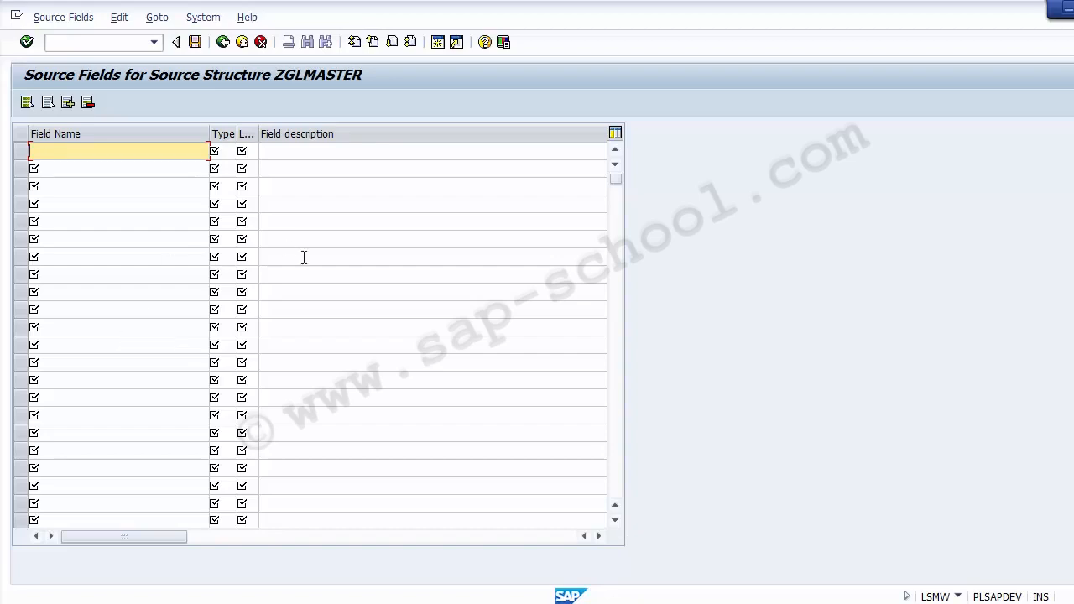
left_click(248, 152)
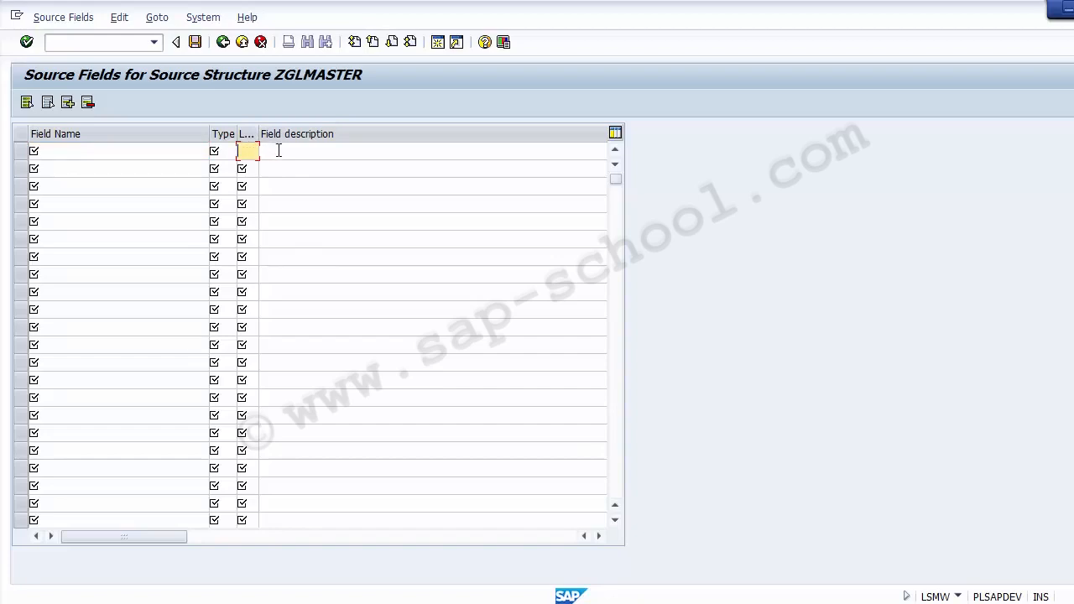
left_click(279, 150)
left_click(128, 150)
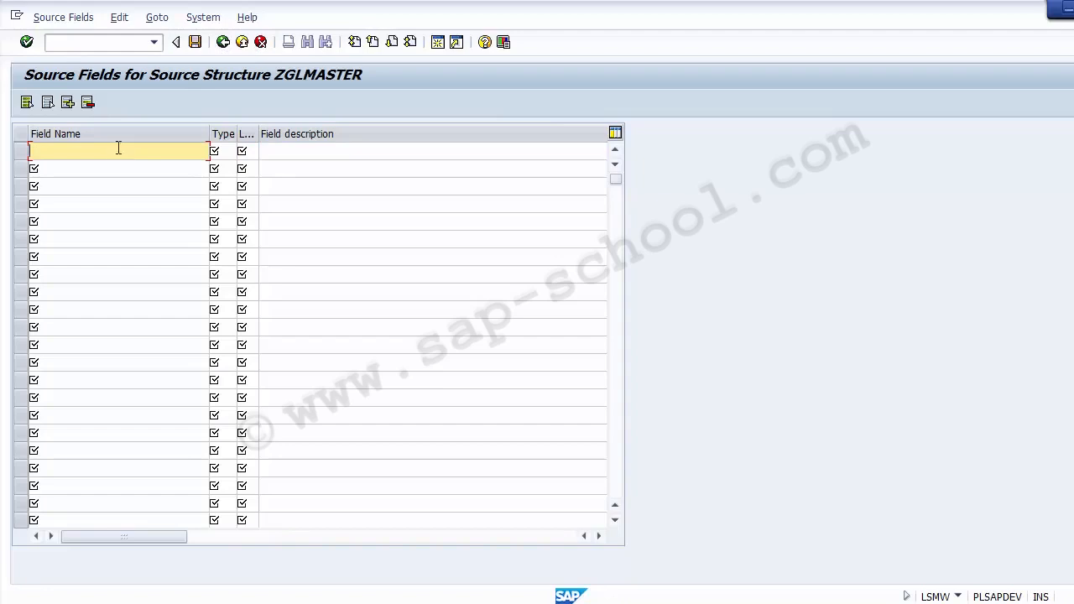
left_click(221, 44)
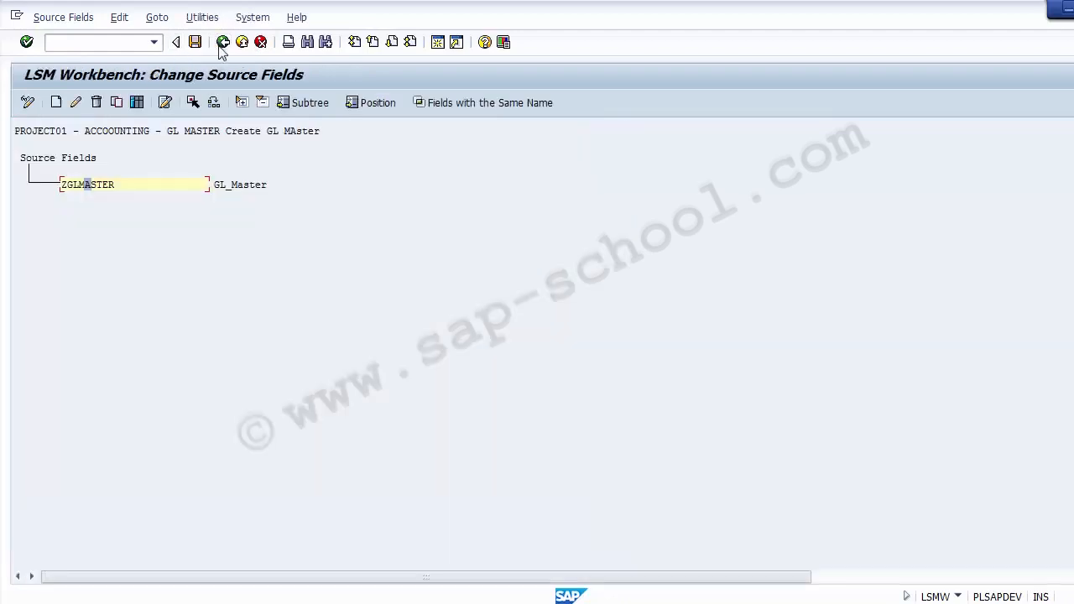
left_click(221, 46)
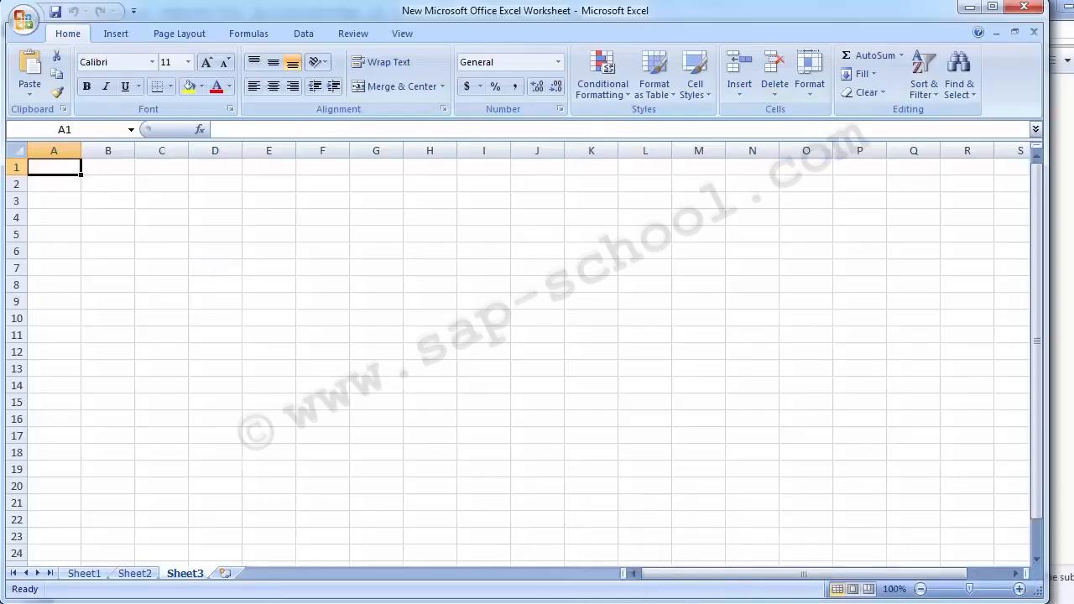
Switch to the LSM Workbench and open the source field table of structure ZGLMASTER for editing.
left_click(438, 603)
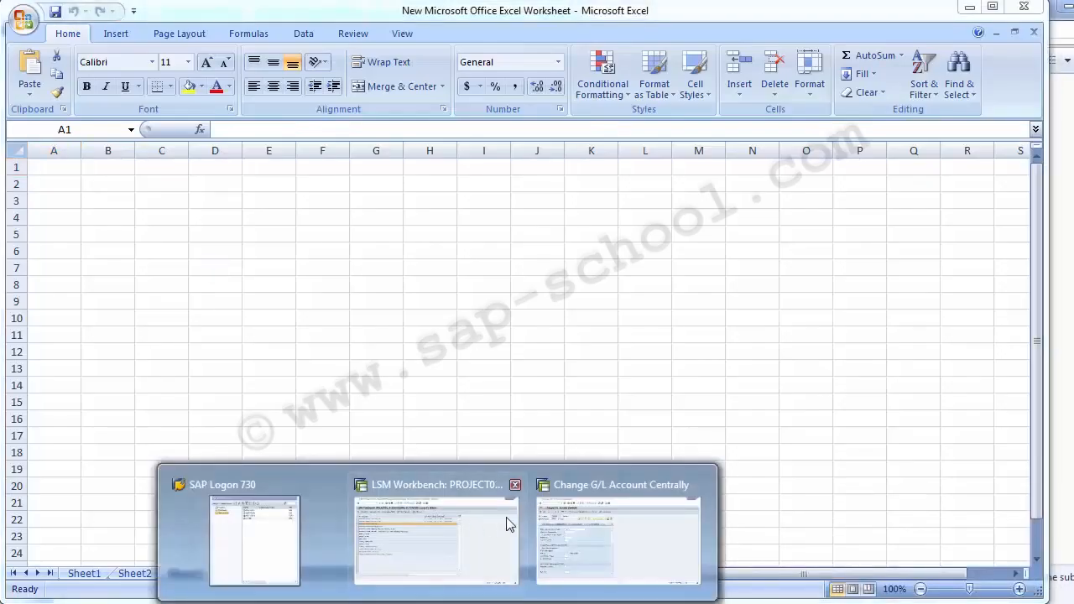
left_click(470, 529)
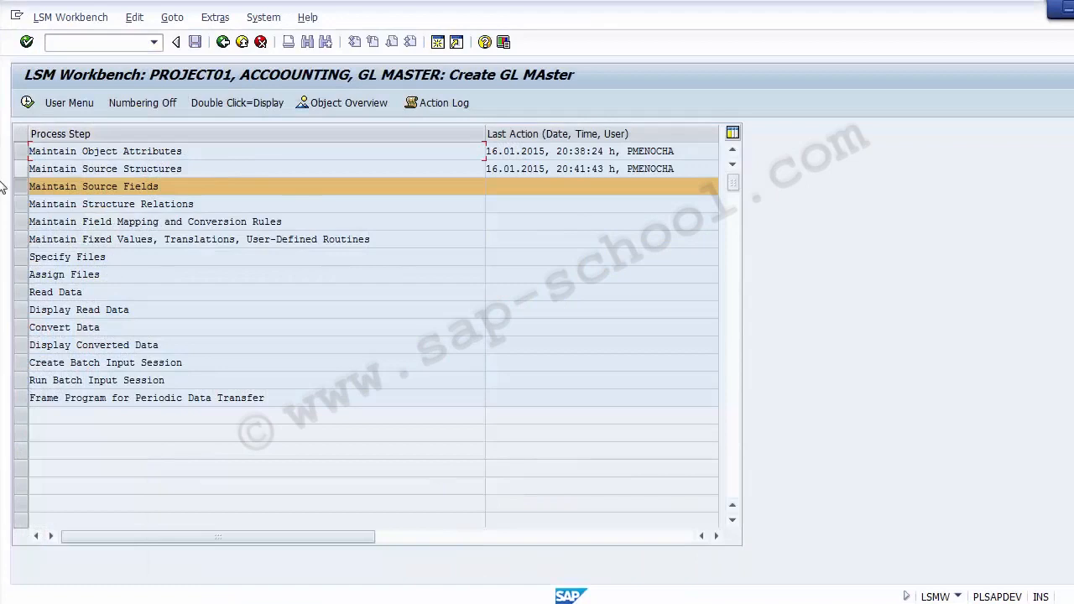
left_click(26, 102)
left_click(90, 185)
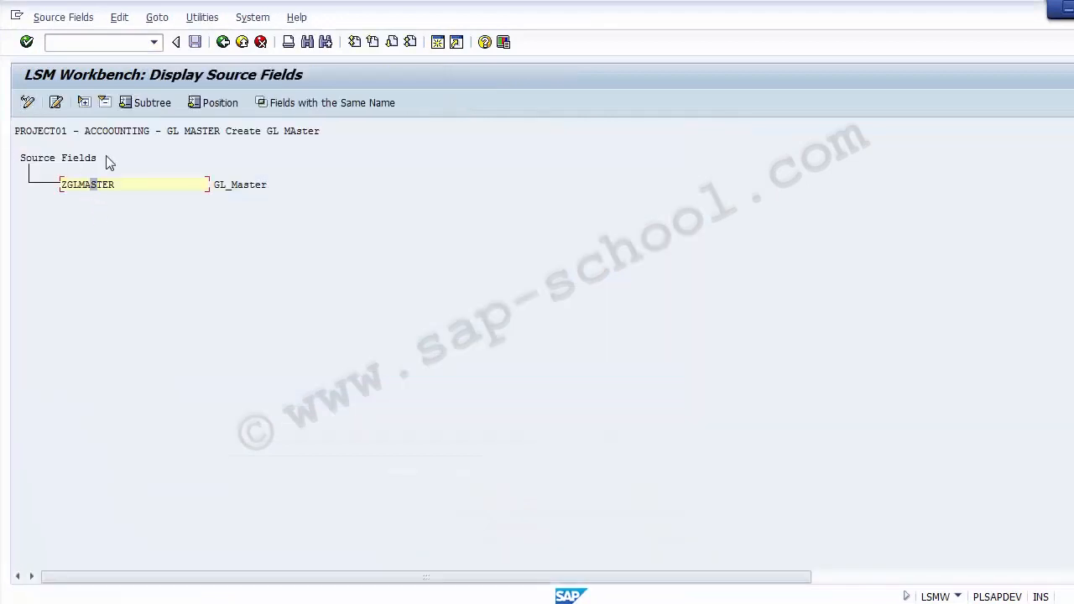
left_click(25, 102)
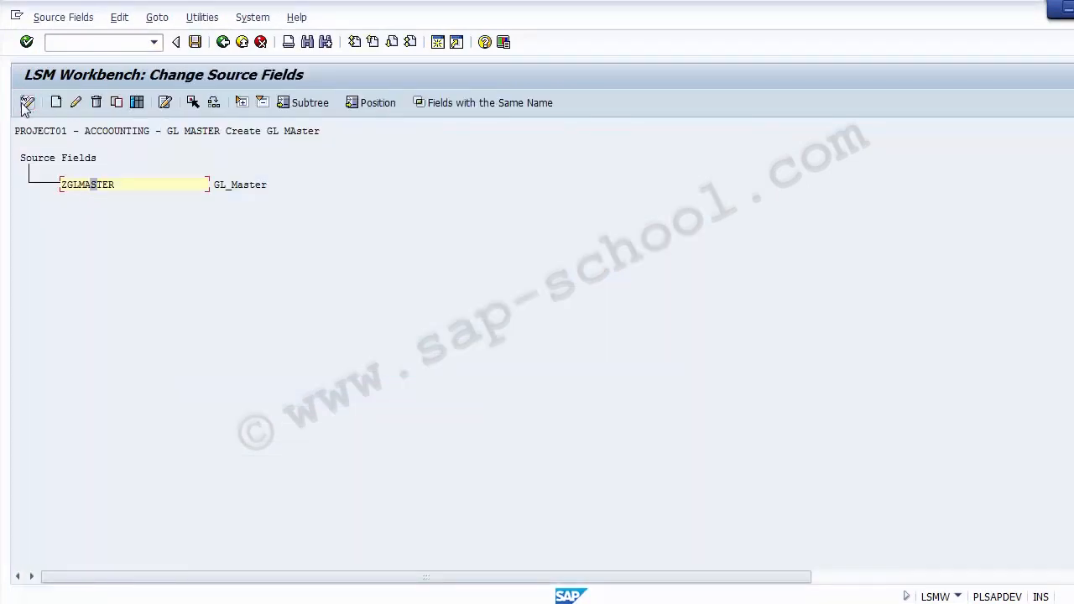
left_click(136, 102)
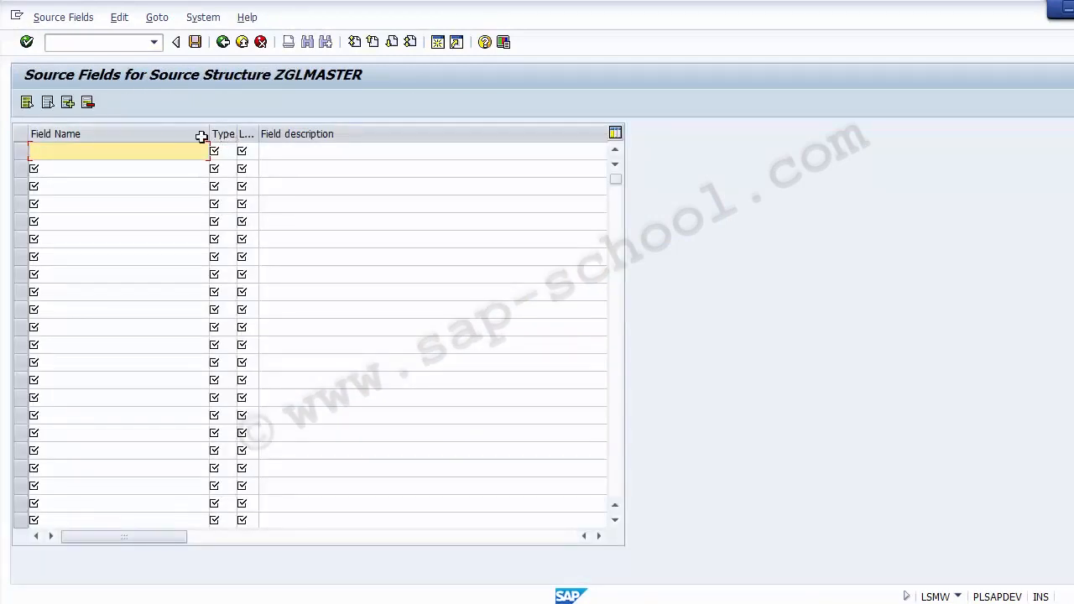
Check the source field table's columns and enter the first heading, Field Name, in cell B2 of the Excel sheet.
left_click(120, 135)
left_click(225, 135)
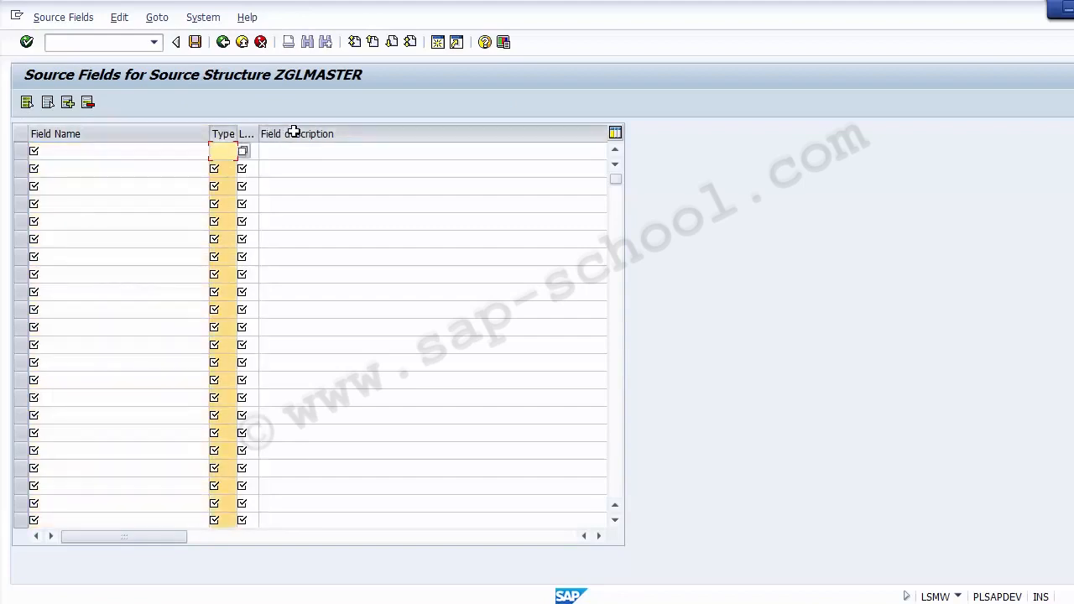
left_click(293, 132)
left_click(101, 132)
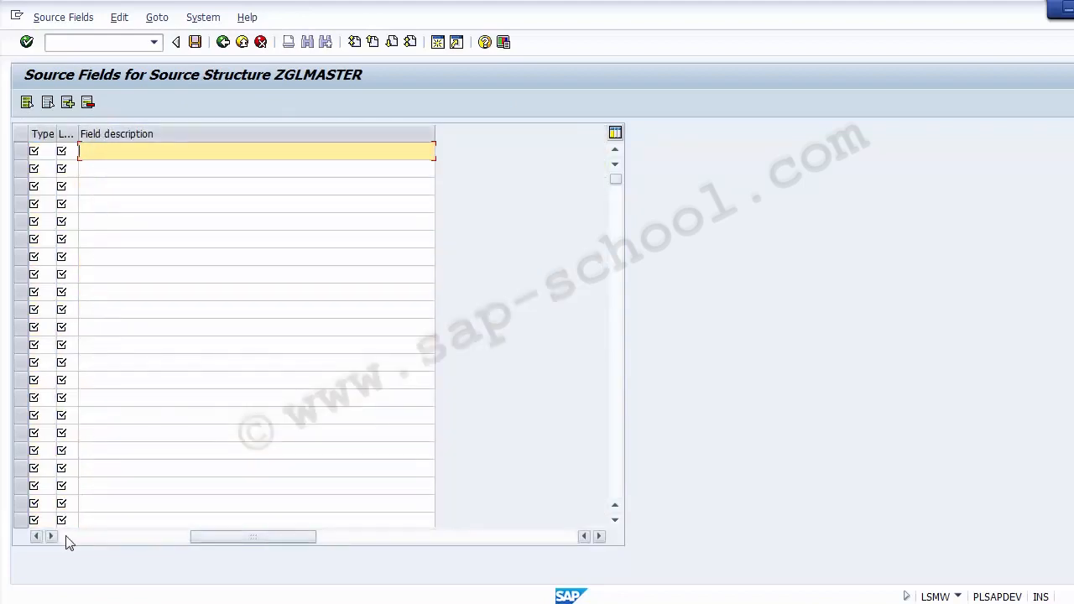
left_click(67, 537)
key("alt+Tab")
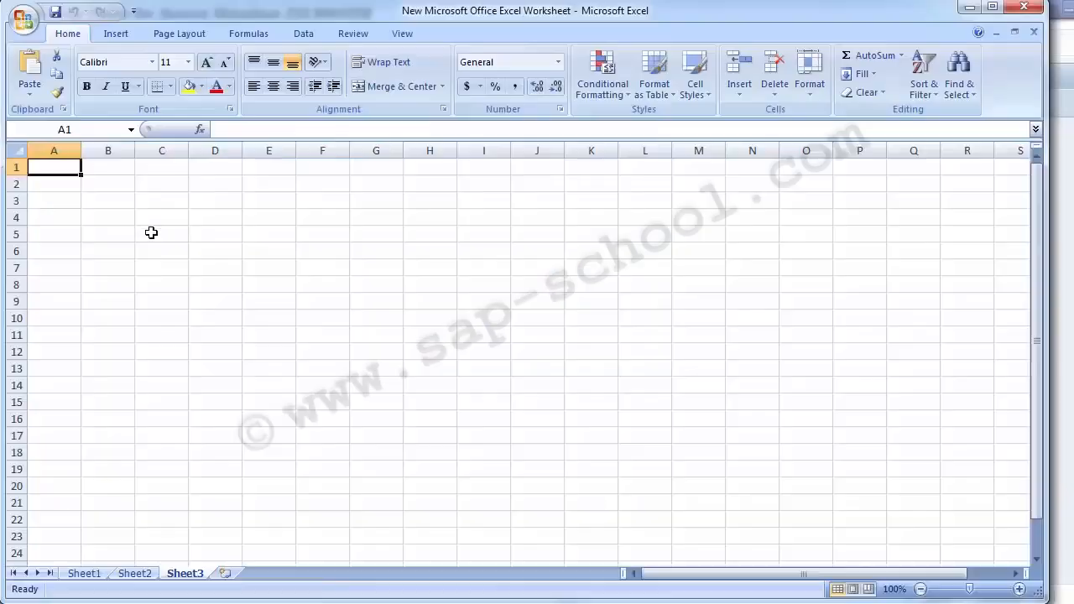
left_click(115, 180)
type("F")
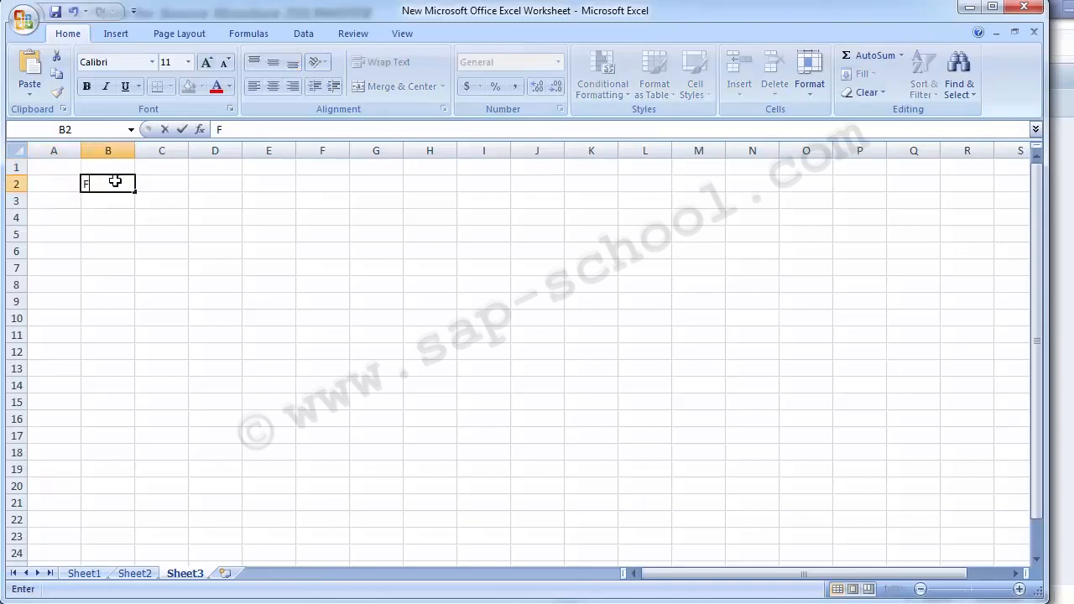
type("ield Name")
key("Tab")
Enter the headings Type, Length and Description in cells C2 to E2, beside the Field Name heading.
key("alt+Tab")
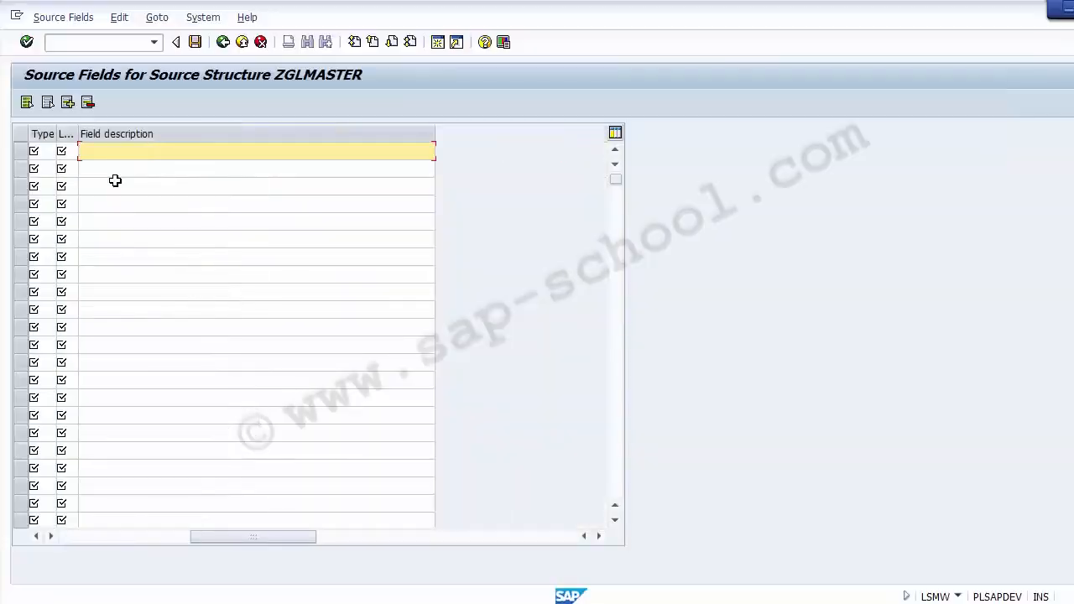
key("alt+Tab")
type("Tyoe")
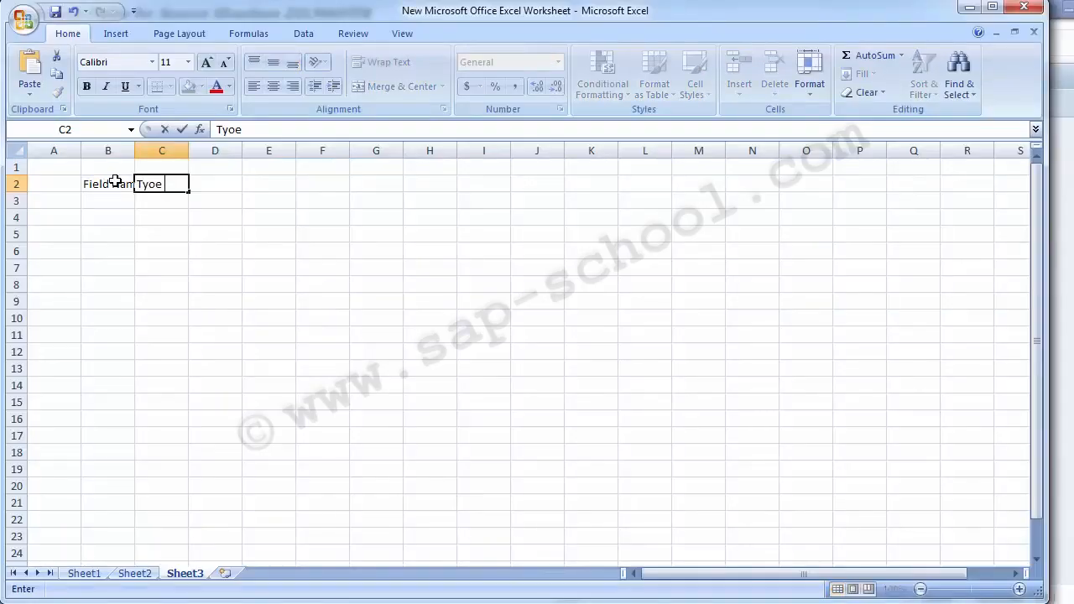
key("BackSpace")
key("BackSpace")
type("pe")
key("Tab")
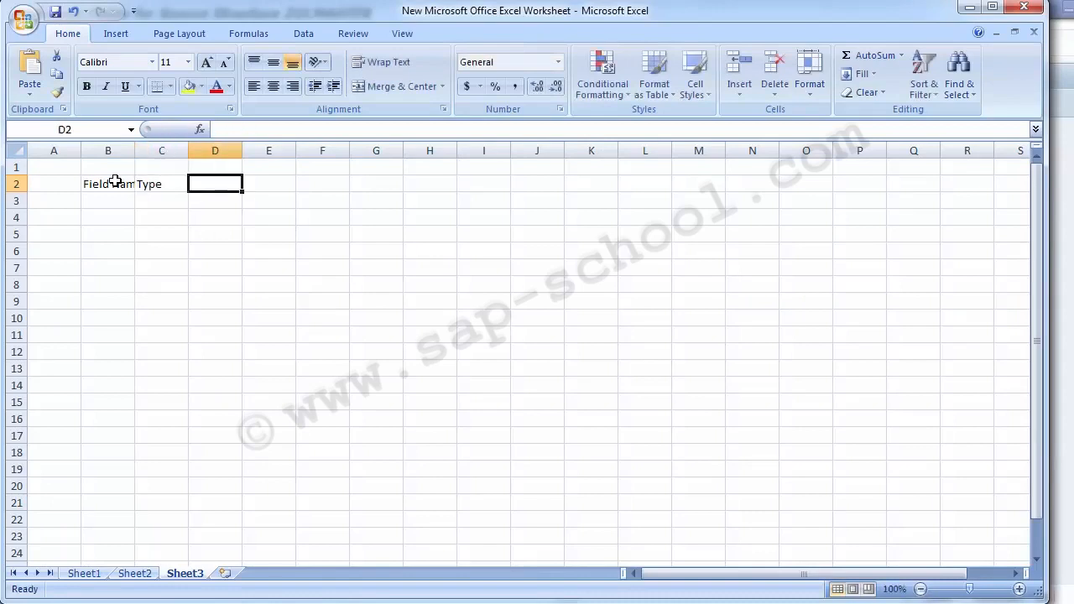
type("Length")
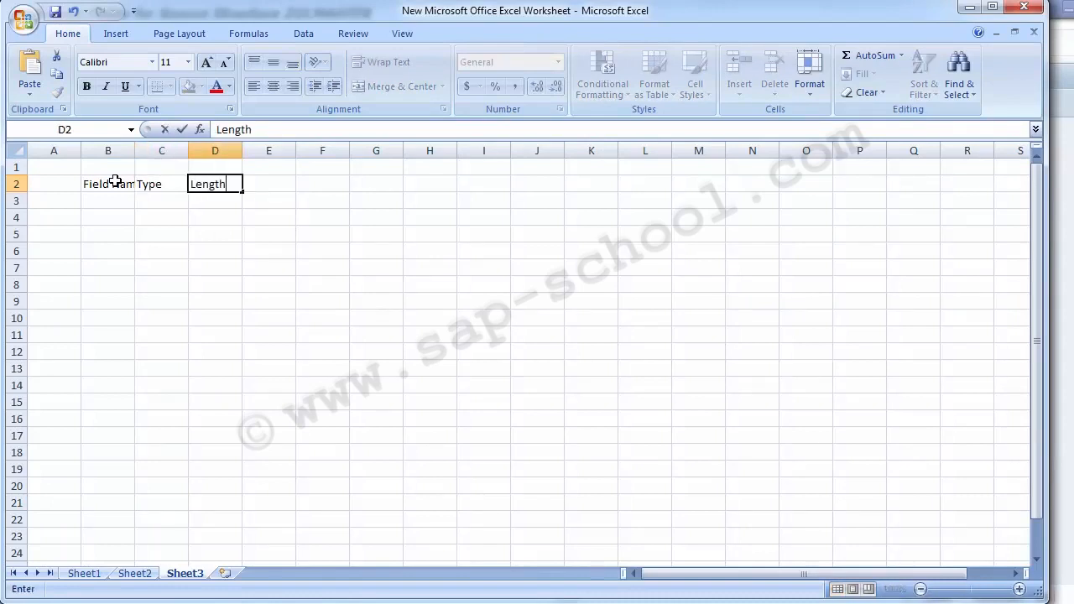
key("Tab")
type("Descr")
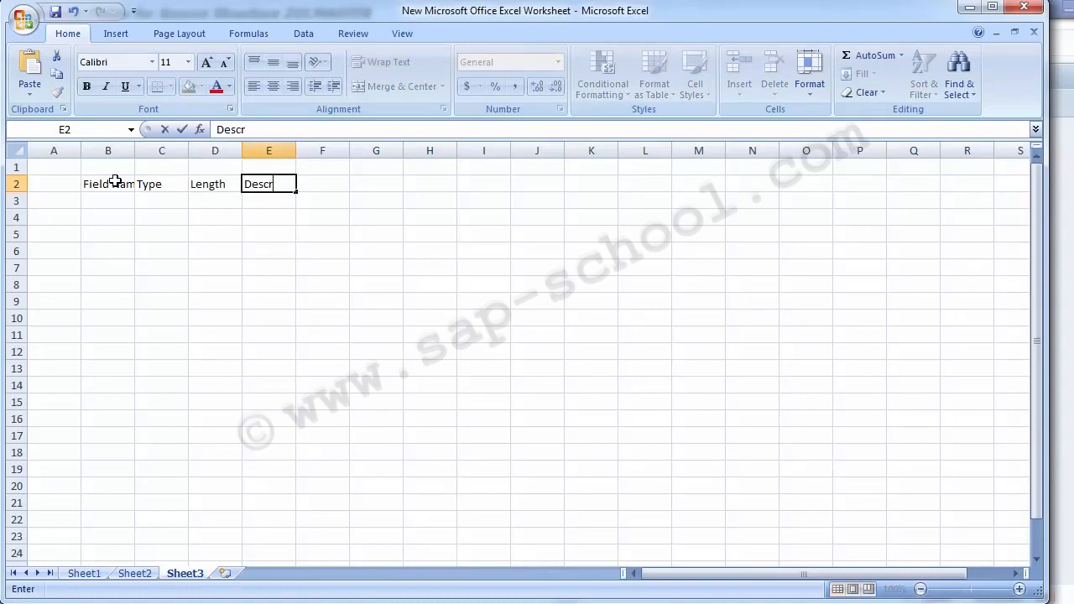
type("iption")
key("Return")
Format the header cells B2 to E2 as bold with all borders.
key("Left")
key("Left")
key("Left")
left_click(115, 182)
key("shift+Right")
key("shift+Right")
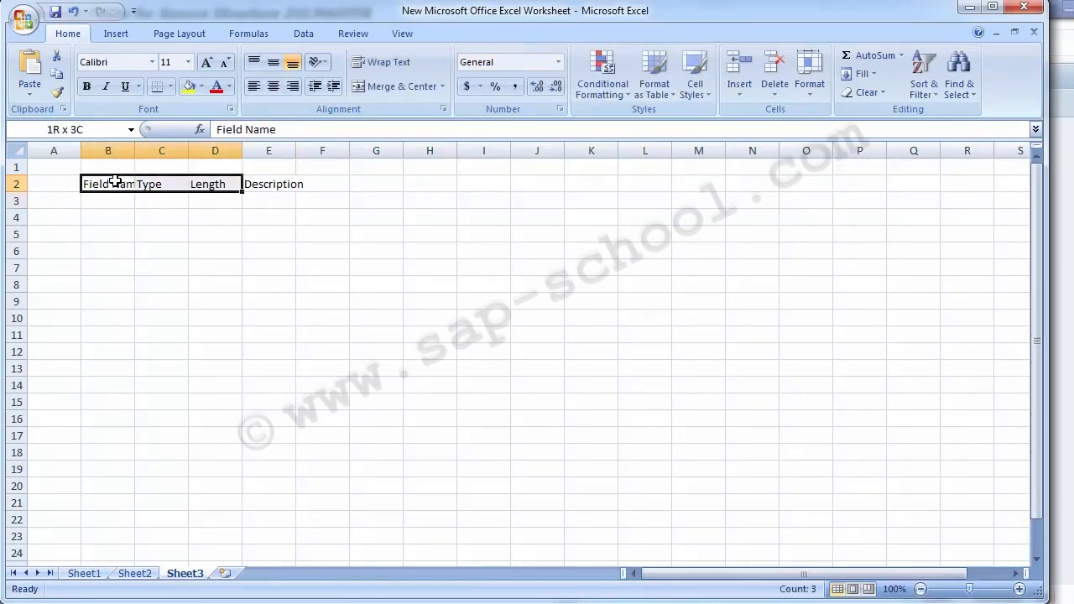
key("shift+Right")
key("shift+Right")
key("shift+Left")
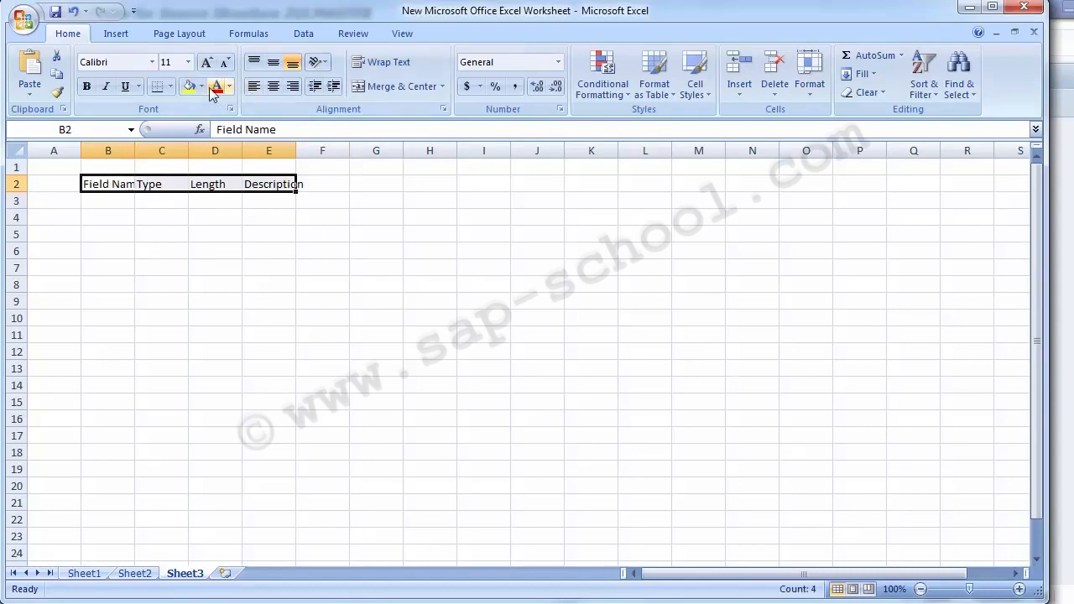
key("ctrl+b")
left_click(170, 87)
left_click(180, 218)
Switch to the LSM Workbench process steps and display the object overview as a list, down to the ZFS00 target fields.
key("Down")
key("Down")
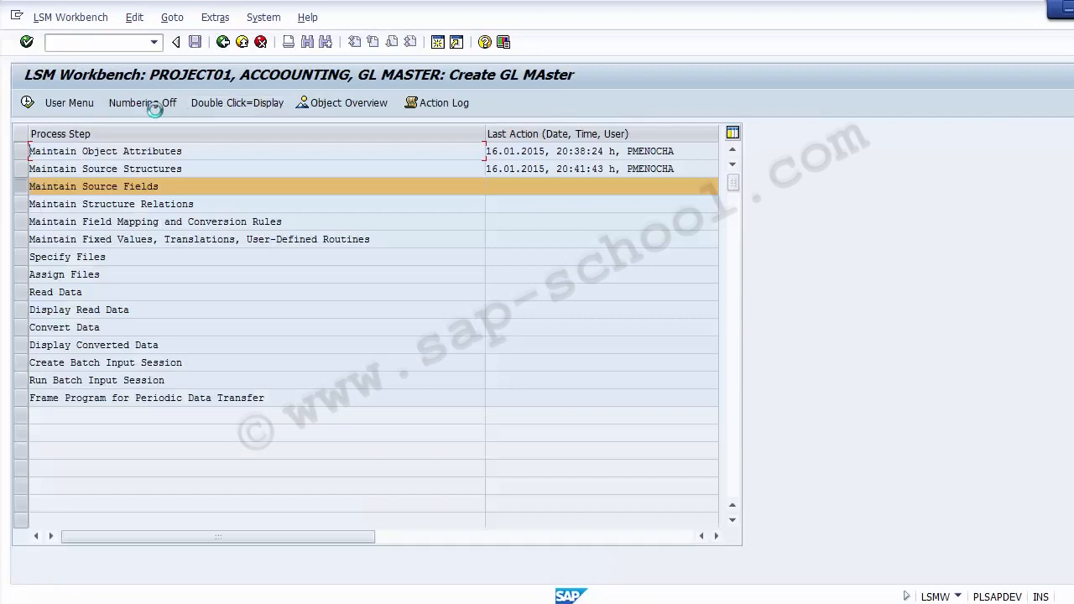
left_click(343, 102)
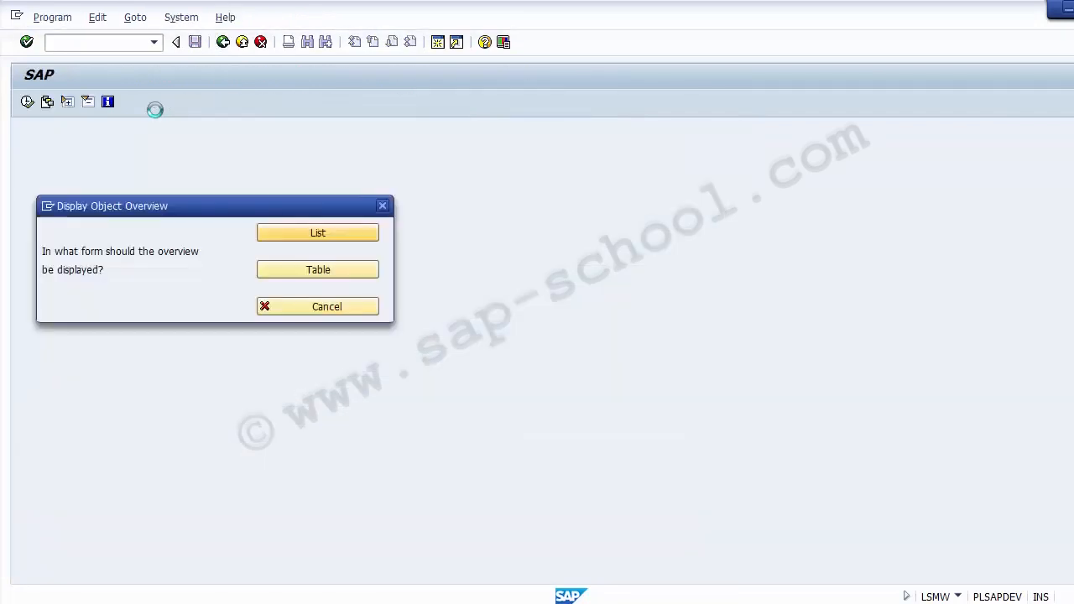
key("Return")
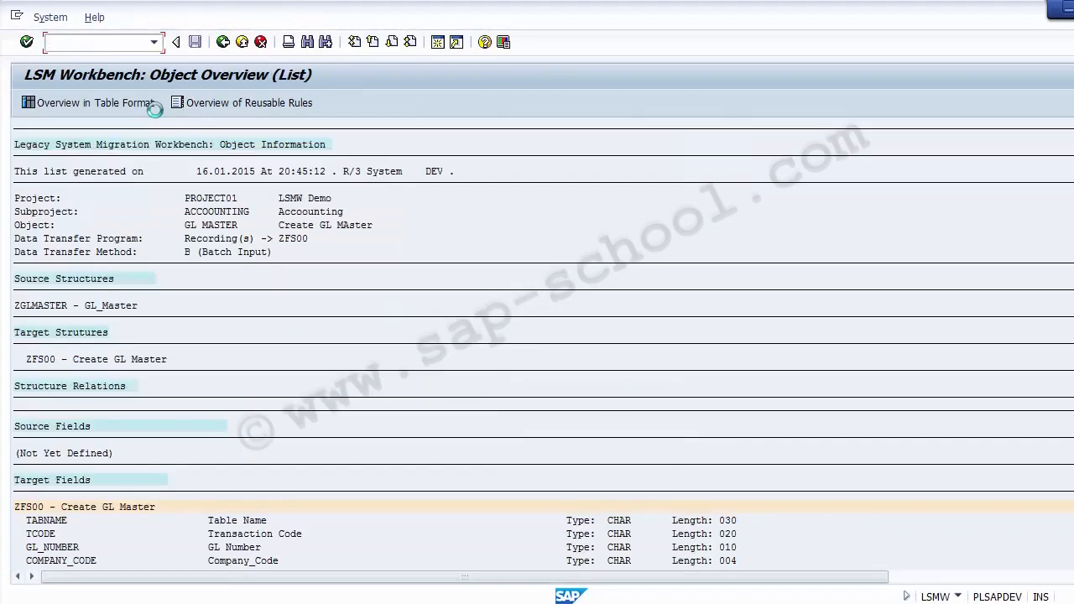
key("Down")
key("Down")
key("Down")
key("Down")
key("Page_Down")
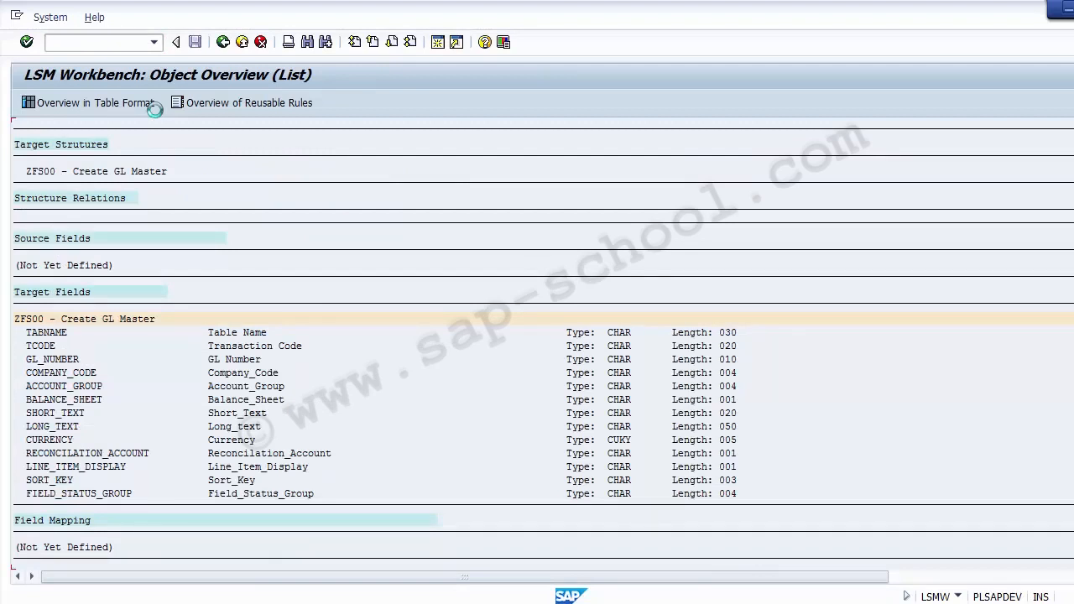
key("Down")
Copy the target field names GL_NUMBER through FIELD_STATUS_GROUP into the Excel sheet from cell B4 and fit column B to its contents.
key("ctrl+y")
left_click_drag(28, 359, 153, 494)
key("ctrl+c")
key("alt+Tab")
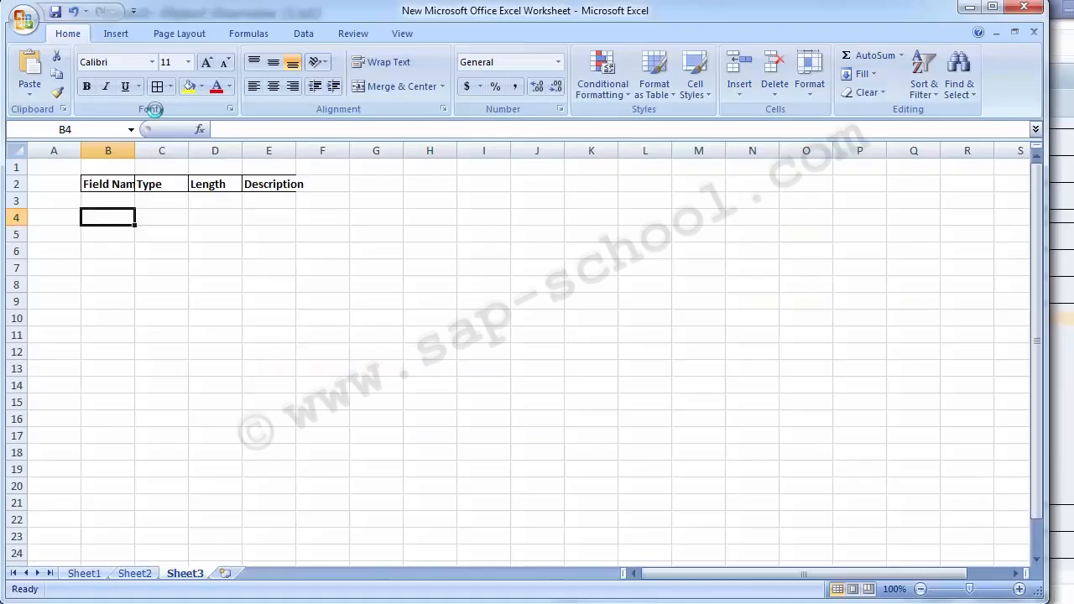
key("ctrl+v")
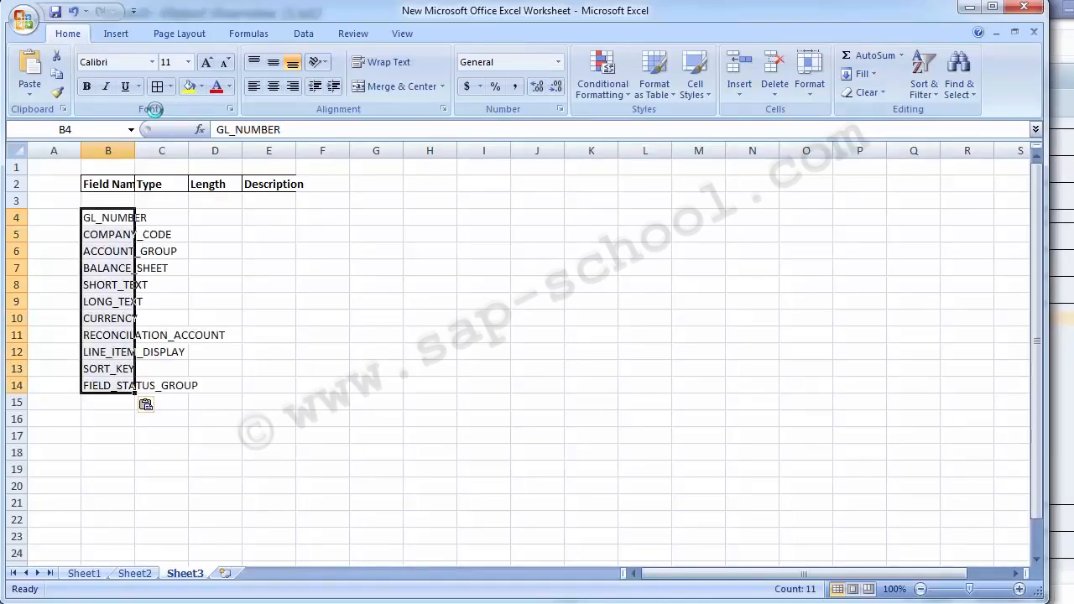
double_click(135, 151)
left_click(258, 217)
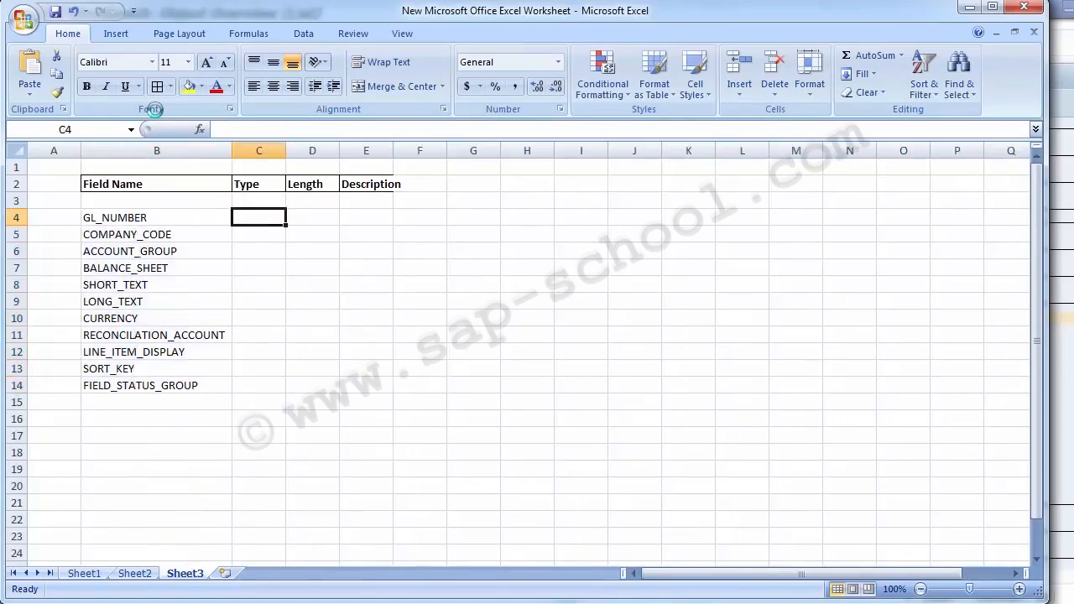
Return to the LSM Workbench and redisplay the object overview as a list at the ZFS00 target fields.
key("alt+Tab")
key("F3")
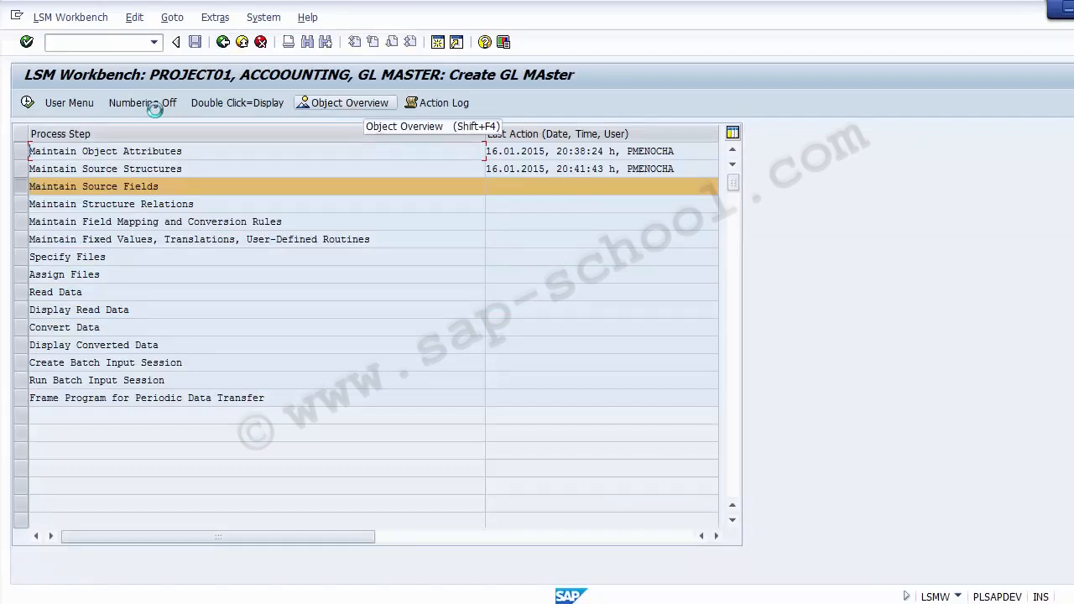
left_click(344, 103)
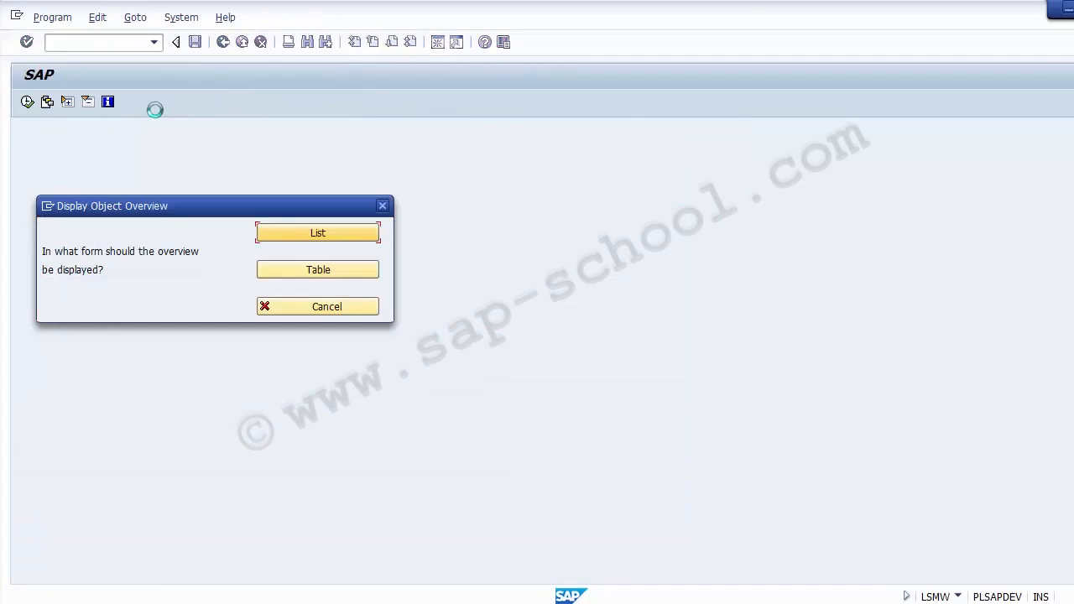
key("Return")
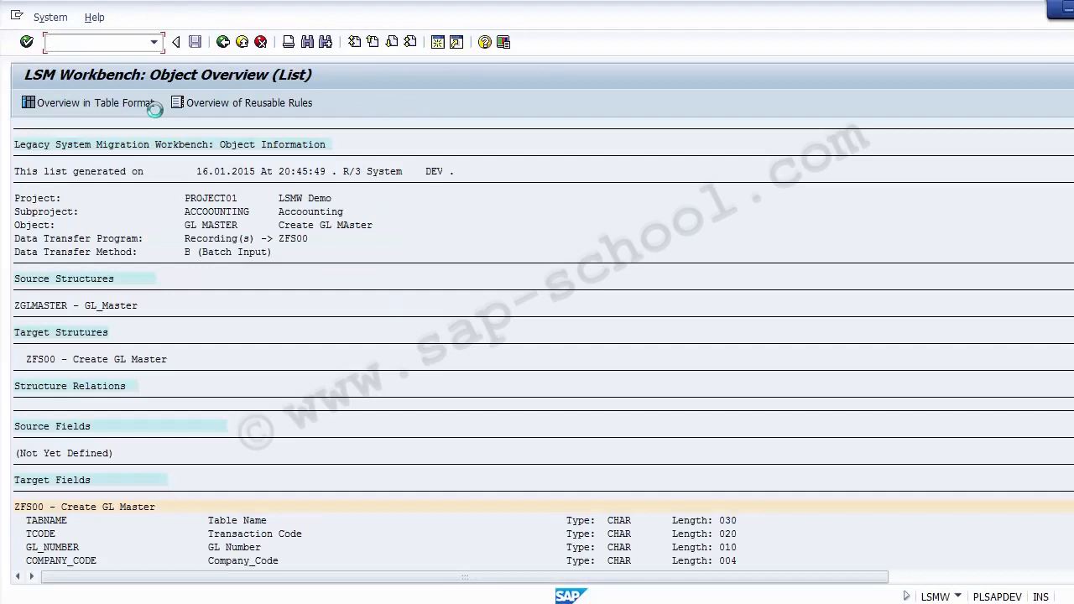
scroll(155, 110, "down", 5)
key("Down")
key("Down")
key("Down")
key("Down")
key("Down")
key("Down")
key("Down")
key("Down")
key("Up")
key("Up")
key("Up")
key("Up")
key("Up")
key("Up")
key("Up")
key("Up")
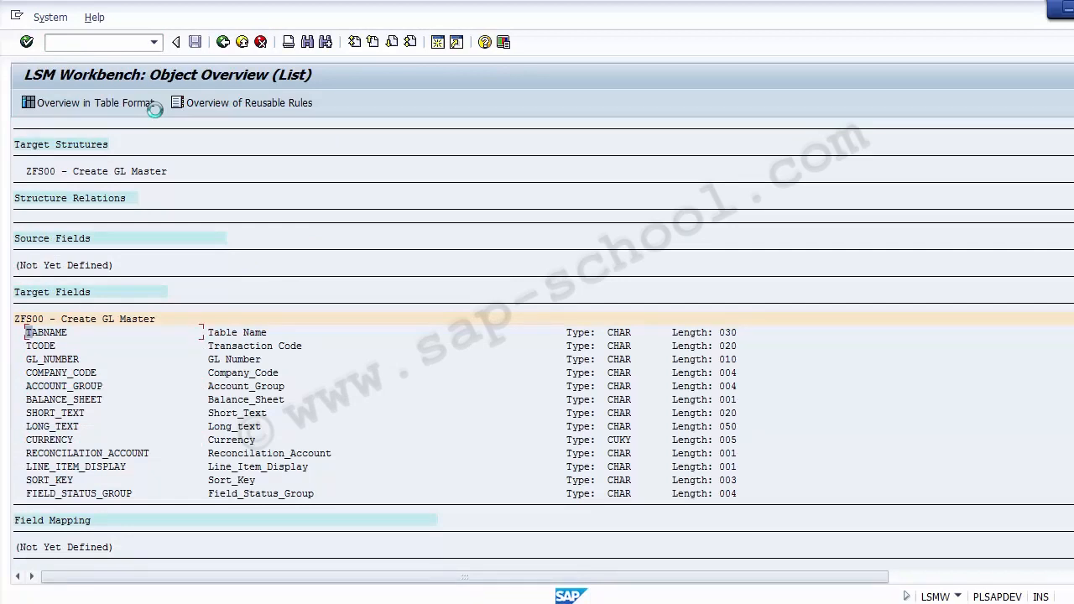
key("ctrl+y")
mouse_move(28, 359)
left_mouse_down()
mouse_move(55, 372)
mouse_move(150, 493)
left_mouse_up()
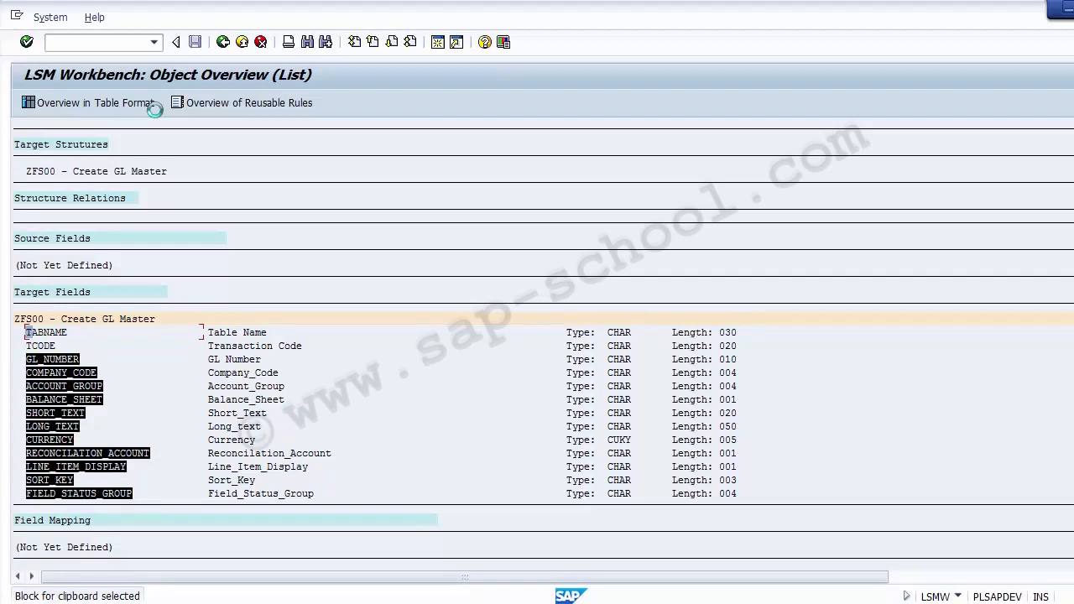
left_click(417, 412)
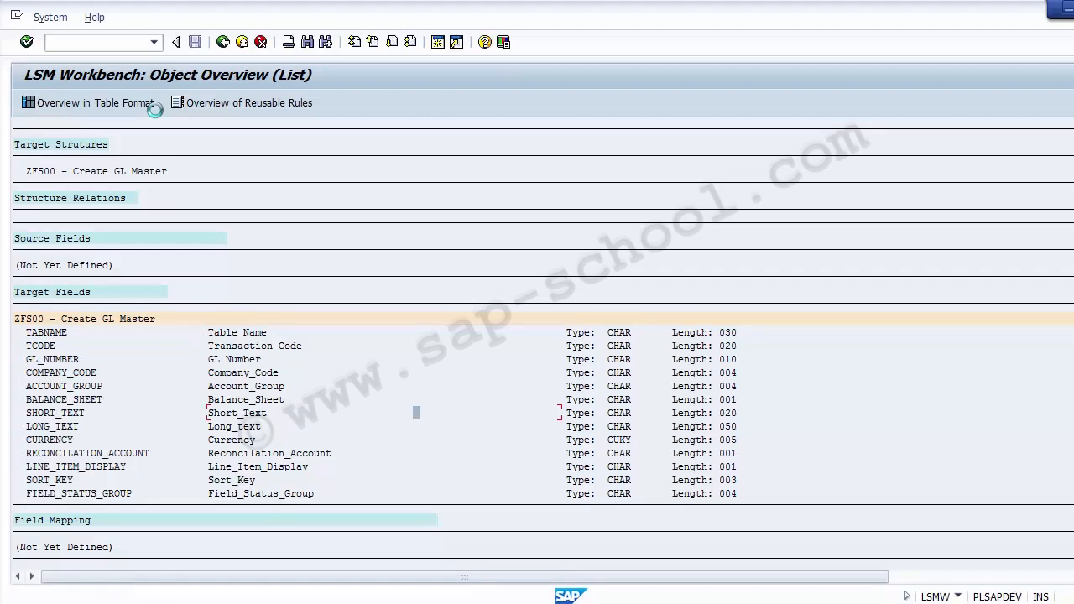
Copy the target field descriptions GL Number through Field_Status_Group into the Excel sheet from cell E4.
key("ctrl+y")
left_click_drag(208, 359, 315, 493)
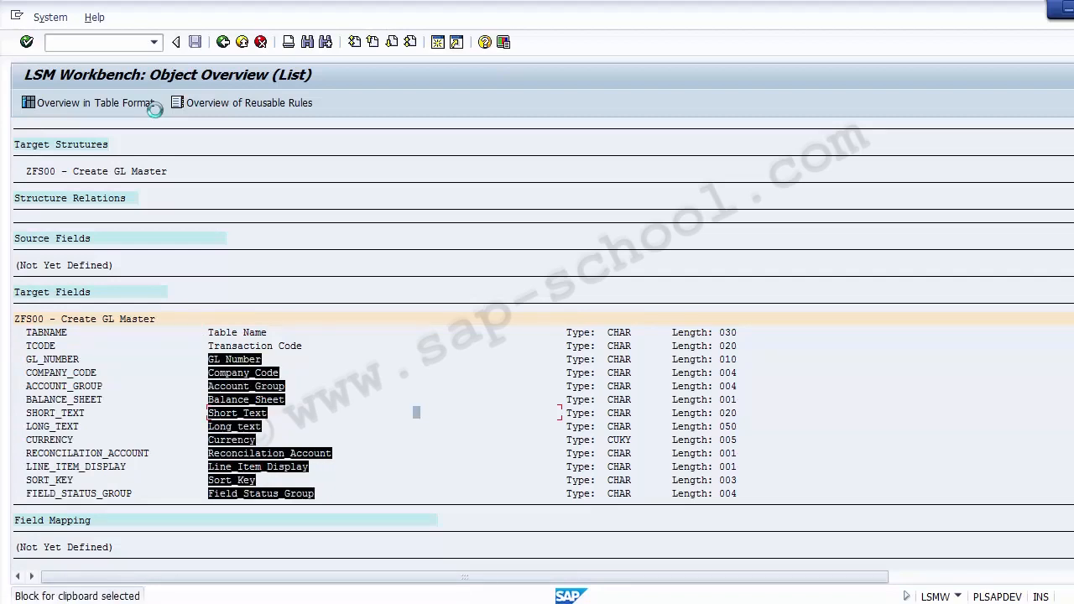
key("ctrl+c")
key("alt+Tab")
key("Right")
key("Right")
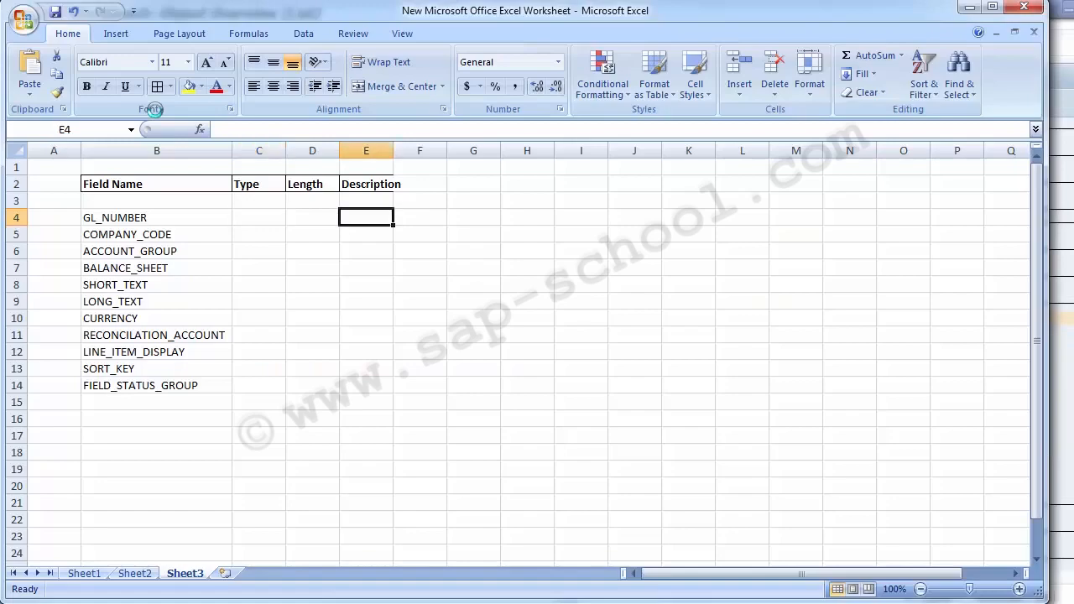
key("ctrl+v")
Copy the type values of the ZFS00 target fields TABNAME through FIELD_STATUS_GROUP into the Excel sheet from cell C4.
key("alt+Tab")
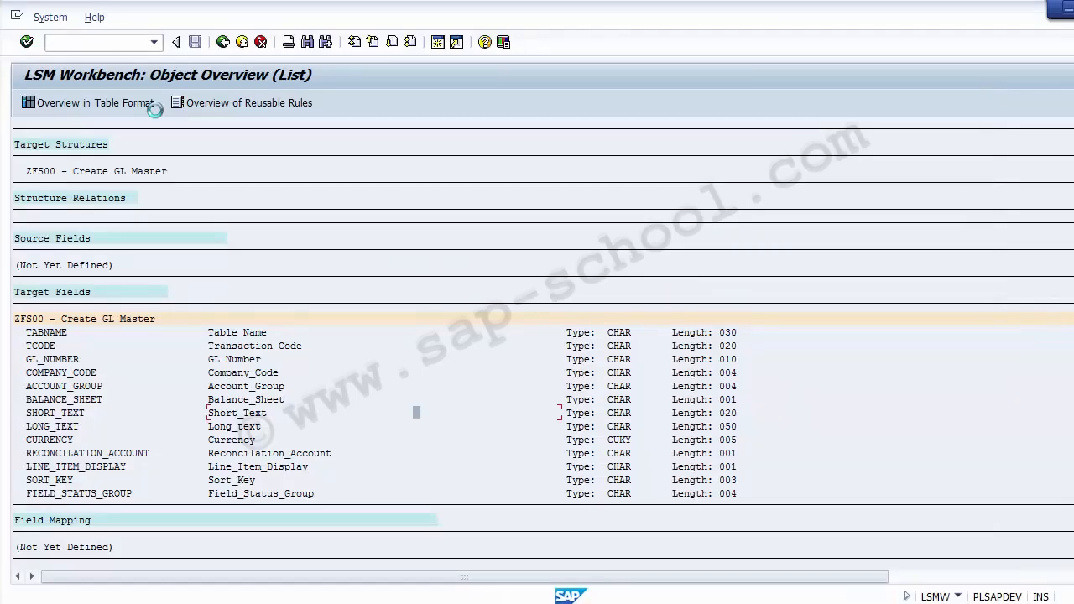
left_click(581, 426)
left_click(610, 332)
key("ctrl+y")
mouse_move(610, 332)
left_mouse_down()
mouse_move(617, 493)
mouse_move(630, 493)
left_mouse_up()
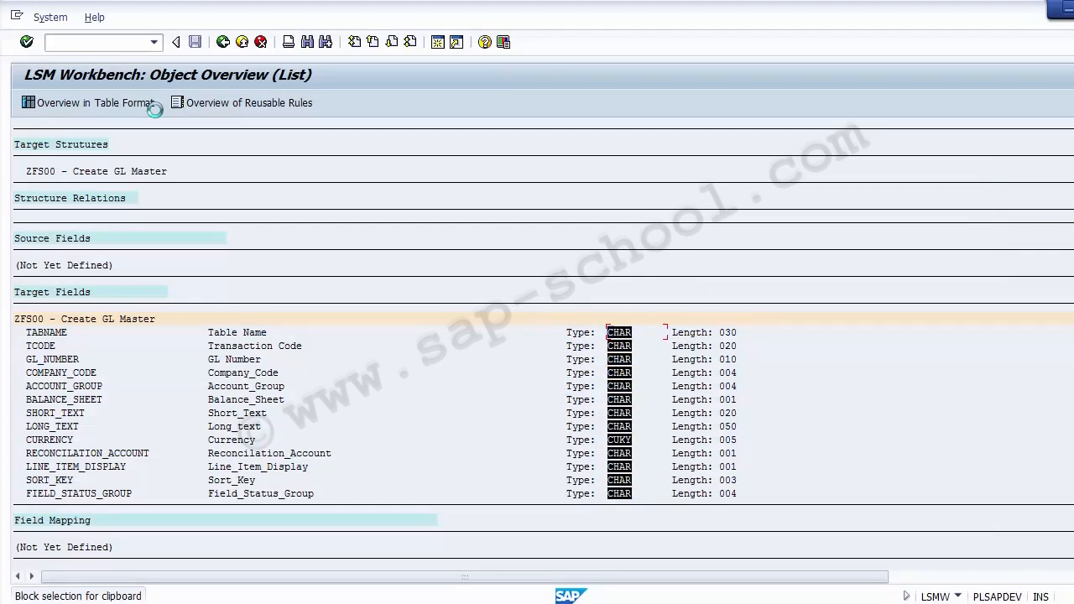
key("ctrl+c")
key("alt+Tab")
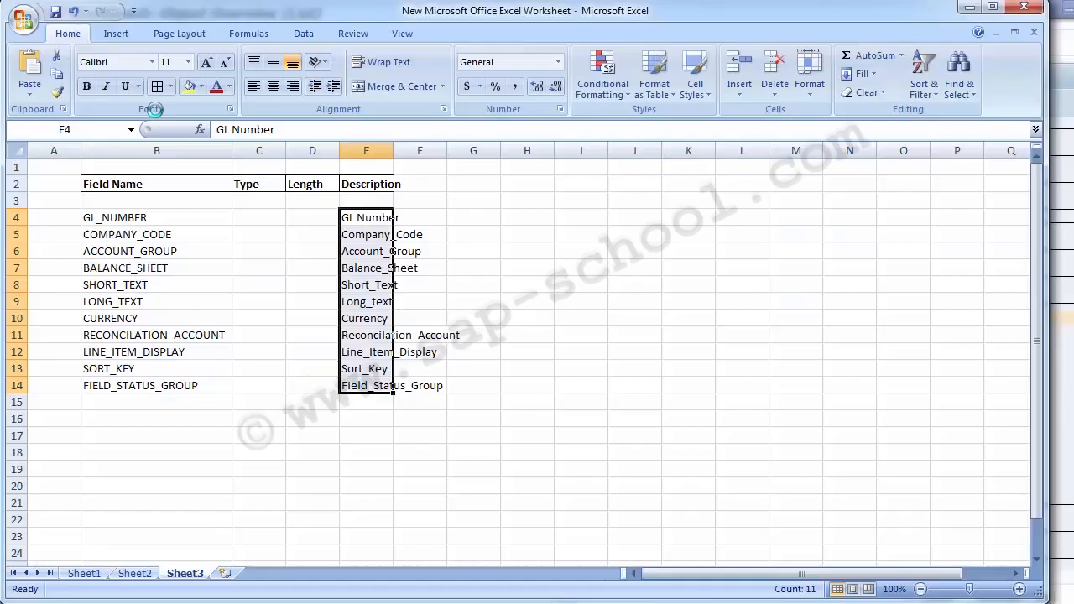
key("Left")
key("Left")
key("ctrl+v")
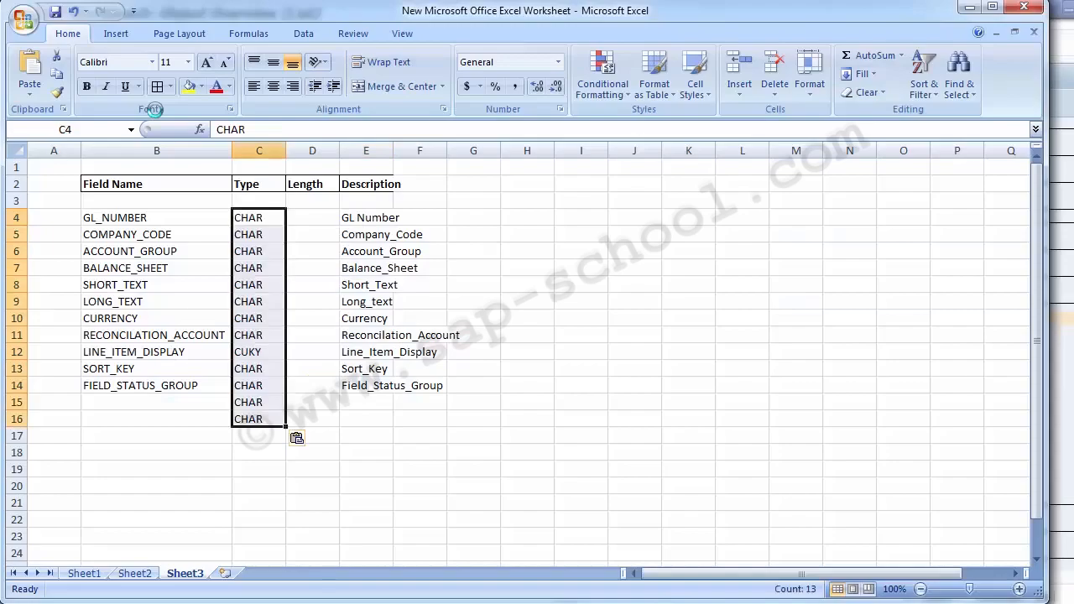
Recopy only the type values of target fields GL_NUMBER through FIELD_STATUS_GROUP from the LSM Workbench into the Excel sheet from cell C4.
key("alt+Tab")
key("alt+Tab")
key("alt+Tab")
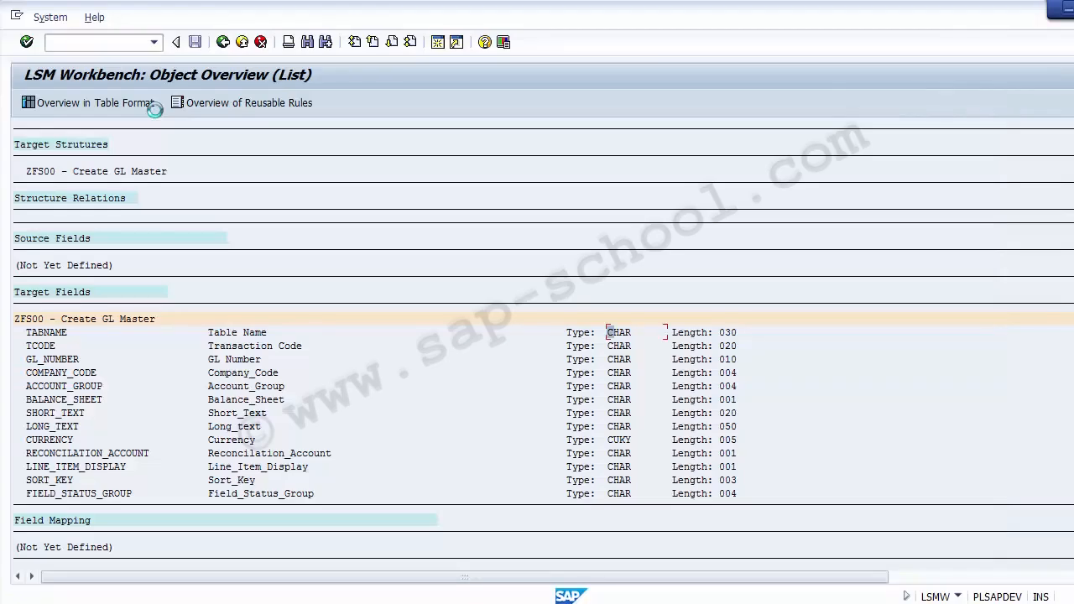
key("Down")
key("Down")
key("ctrl+y")
left_click_drag(609, 359, 630, 494)
key("ctrl+c")
key("alt+Tab")
key("ctrl+v")
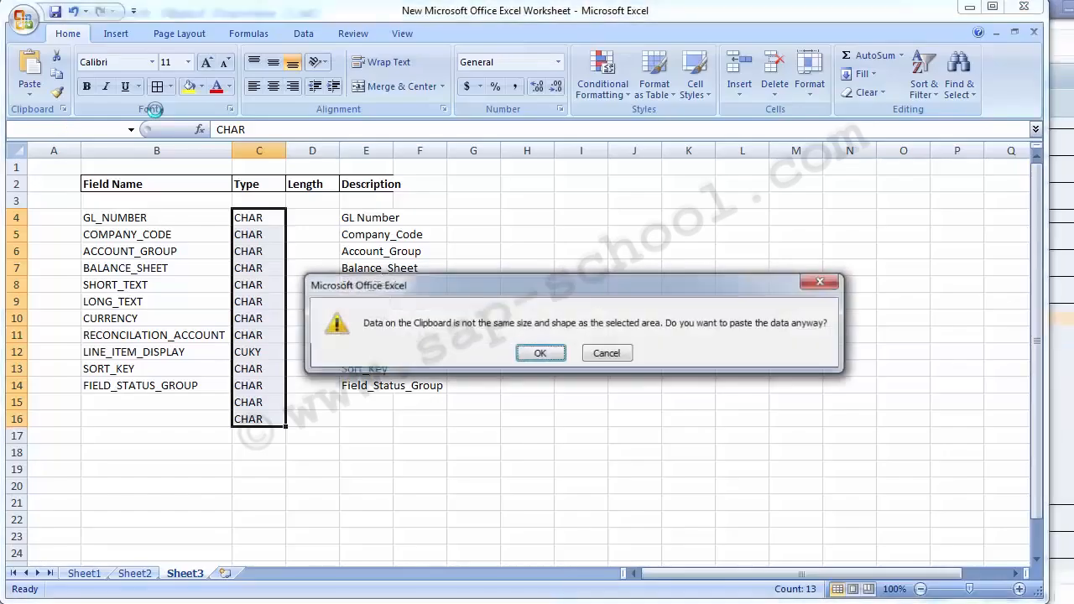
key("Return")
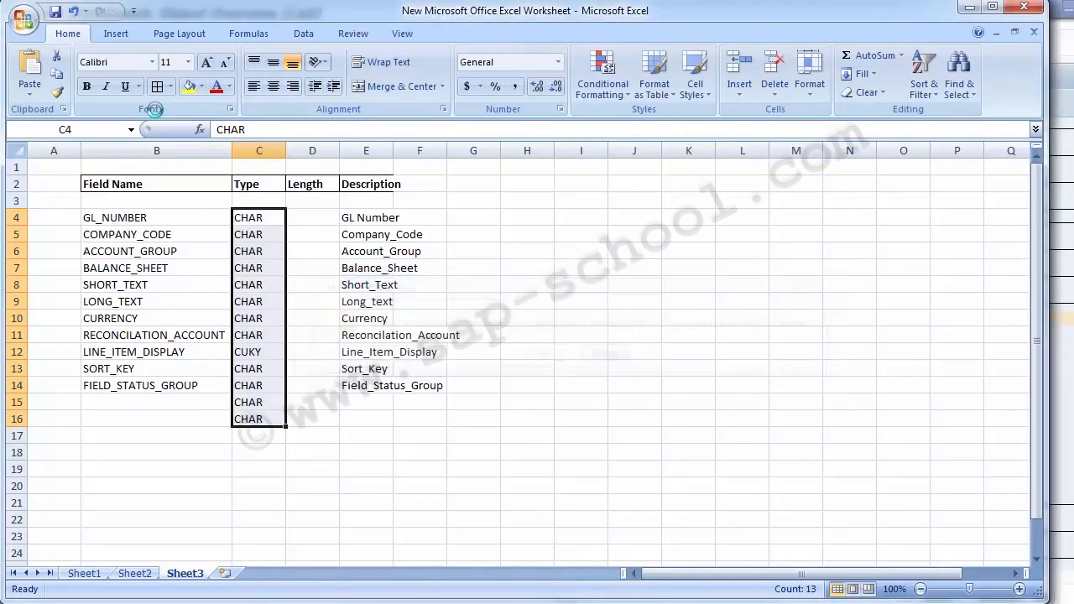
key("ctrl+v")
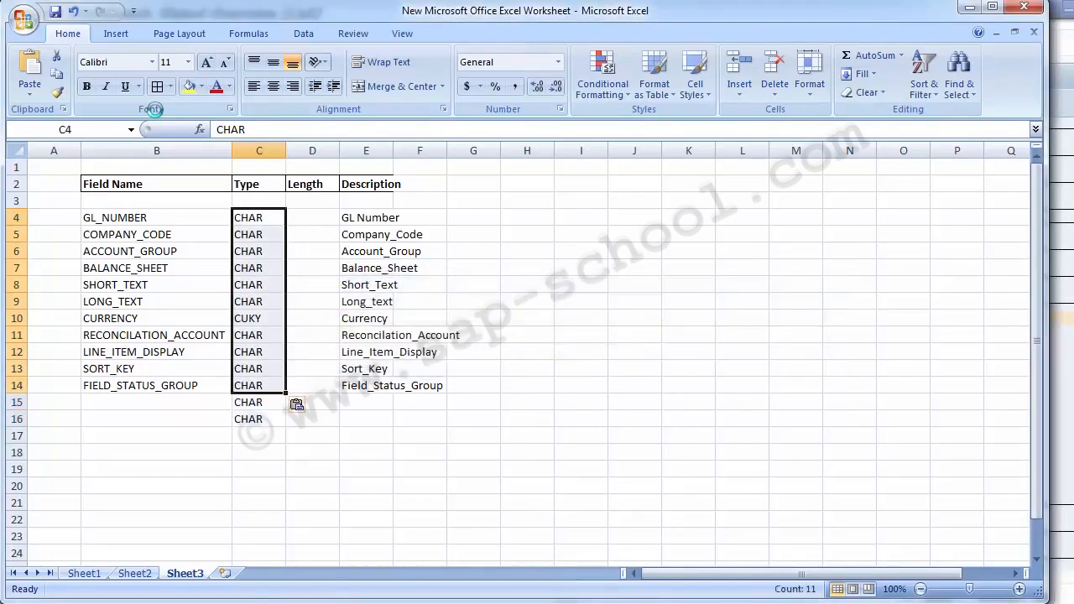
Delete the two surplus type values in C15:C16 and paste the copied types again from cell C4.
left_click_drag(258, 402, 259, 419)
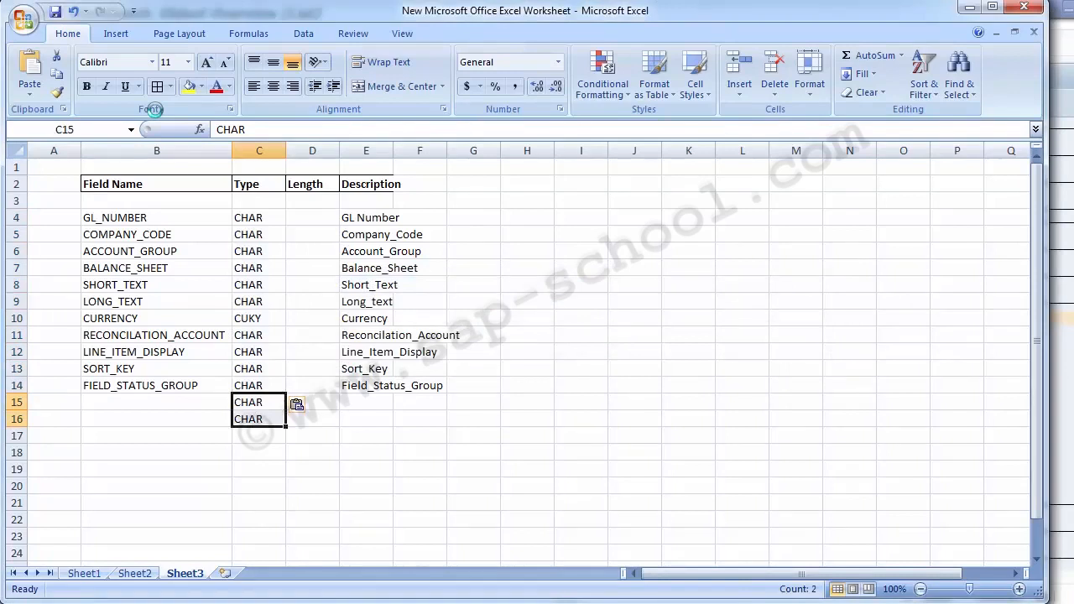
key("Delete")
key("Up")
key("Up")
key("Up")
key("Up")
key("Up")
key("Up")
key("Up")
key("Up")
key("Up")
key("Up")
key("Up")
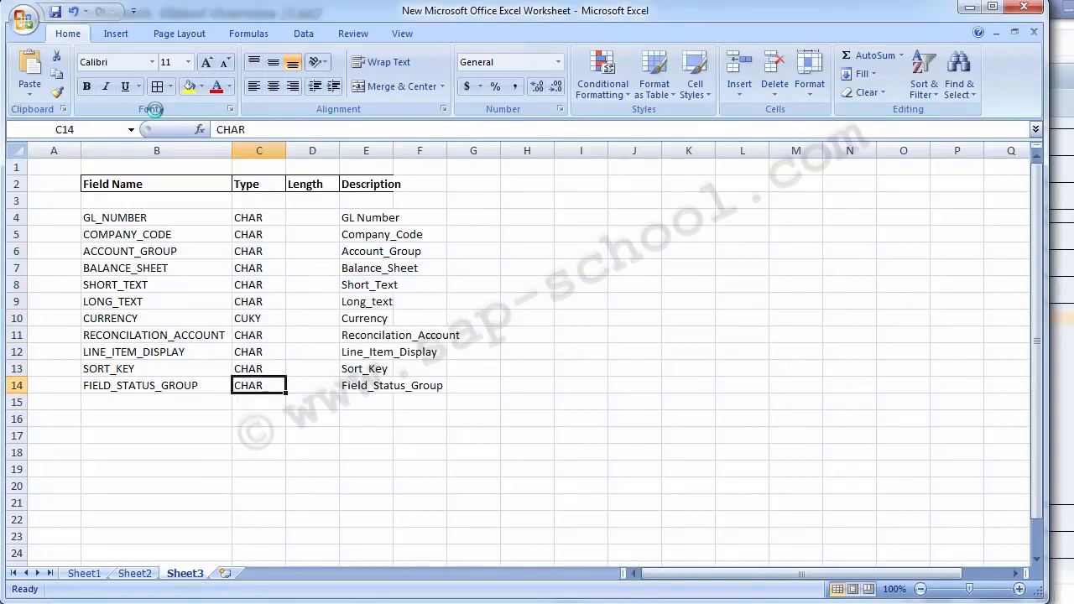
key("ctrl+v")
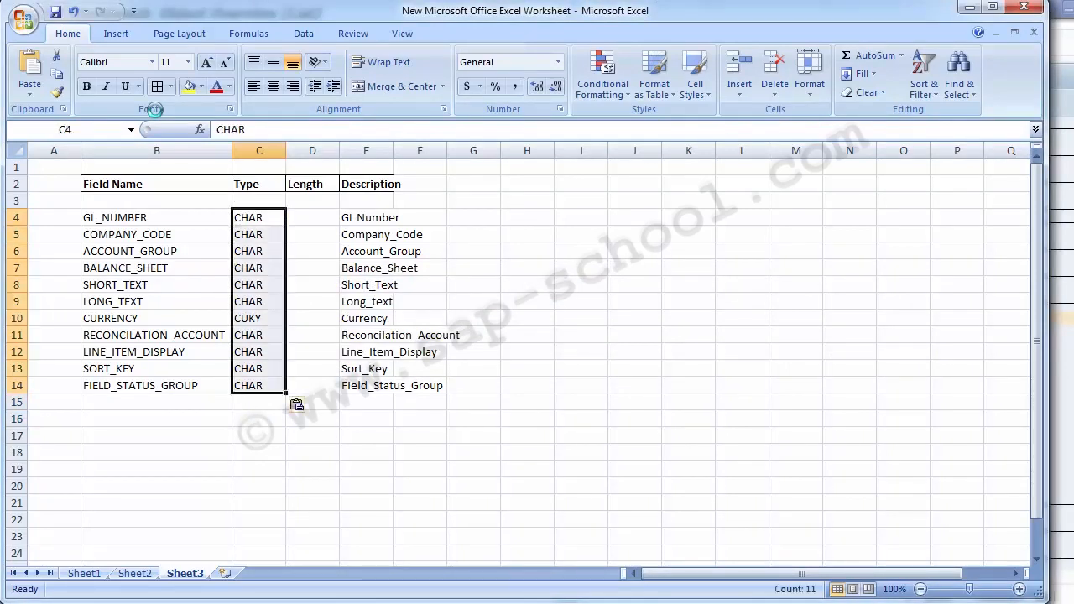
Copy the length values of target fields GL_NUMBER through FIELD_STATUS_GROUP from the LSM Workbench into the Excel sheet from cell D4.
key("Right")
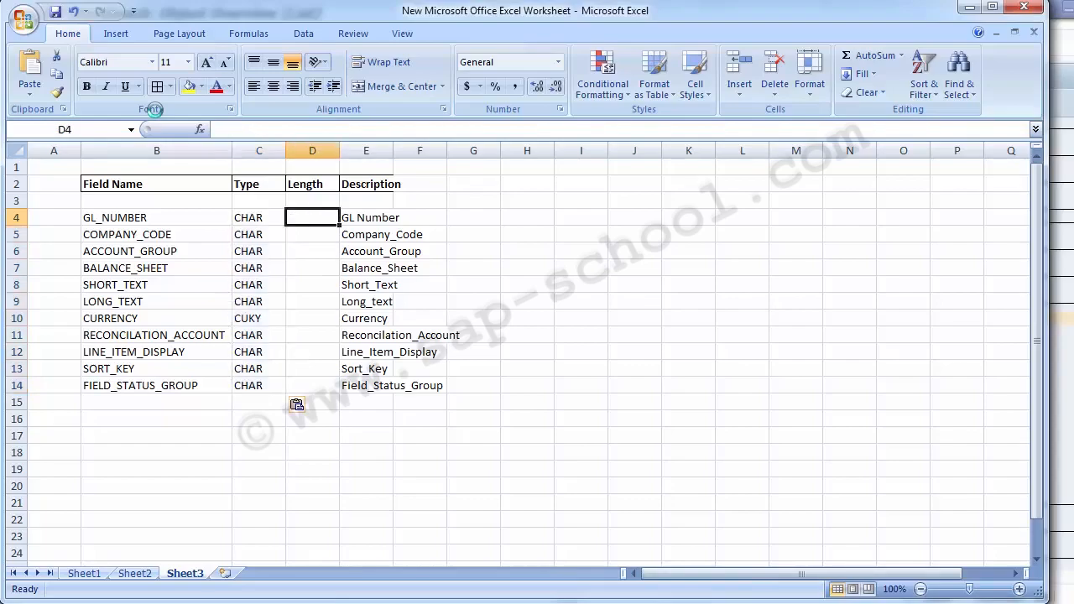
key("alt+Tab")
left_click(734, 332)
left_click(734, 346)
left_click(733, 359)
left_click(728, 373)
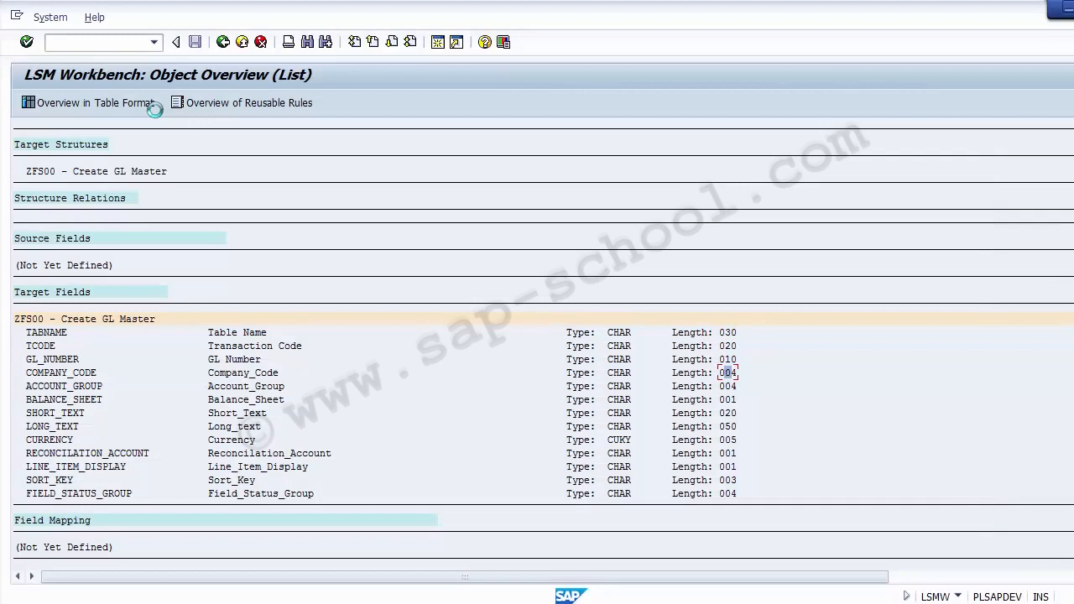
key("ctrl+y")
left_click_drag(719, 360, 737, 493)
key("ctrl+c")
key("alt+Tab")
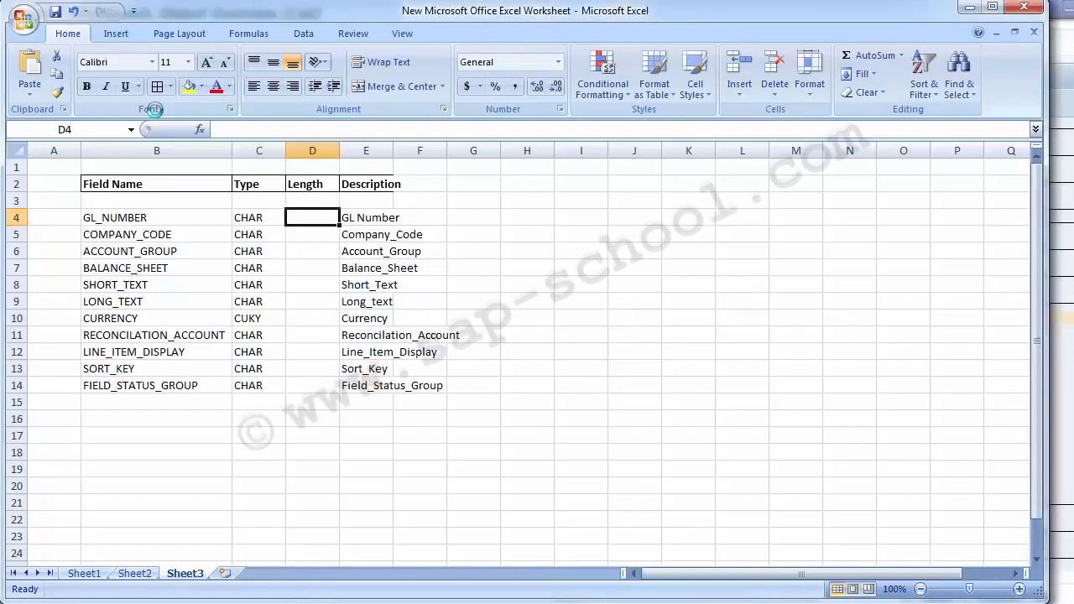
key("ctrl+v")
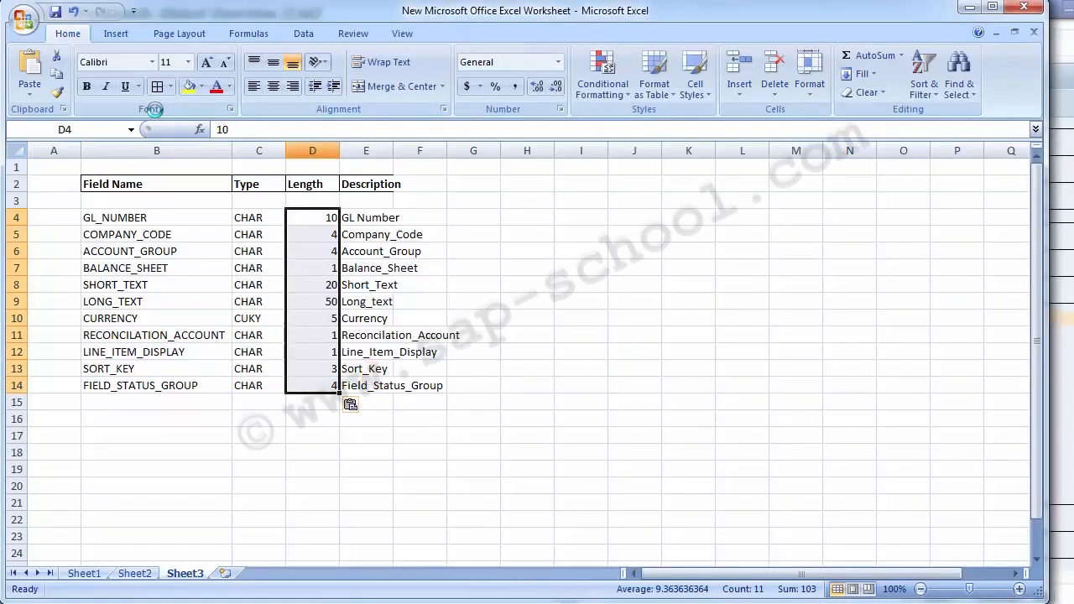
Format the Length column D as Text.
key("ctrl+space")
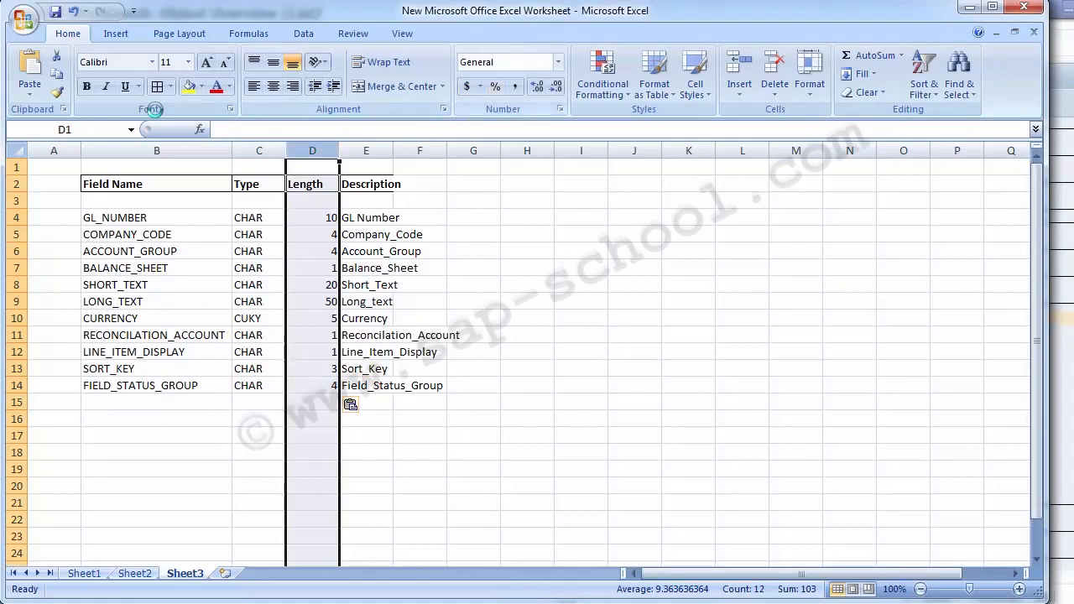
left_click(558, 62)
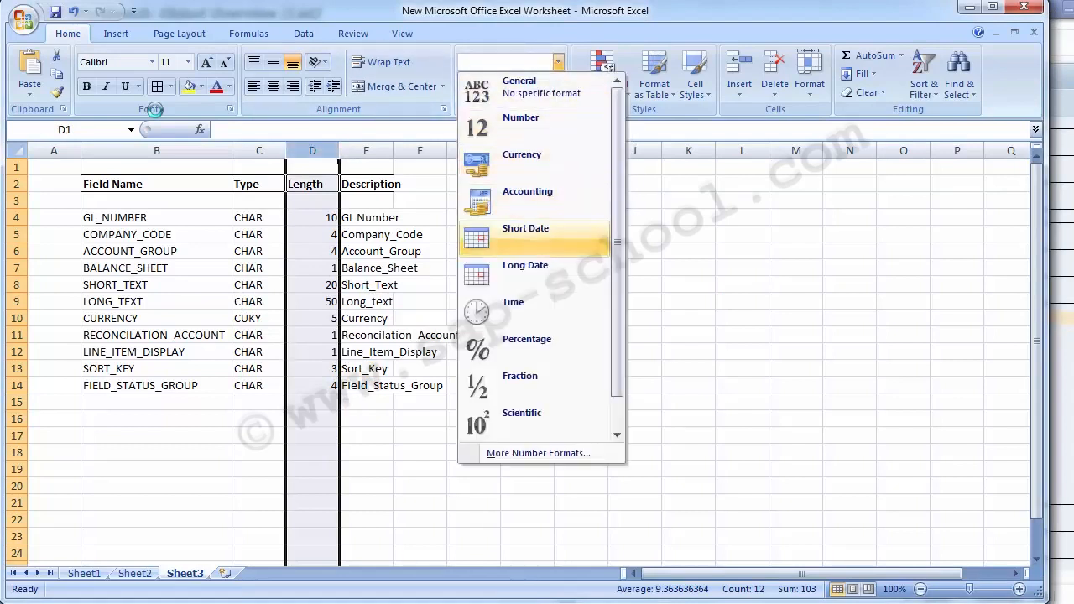
left_click(616, 435)
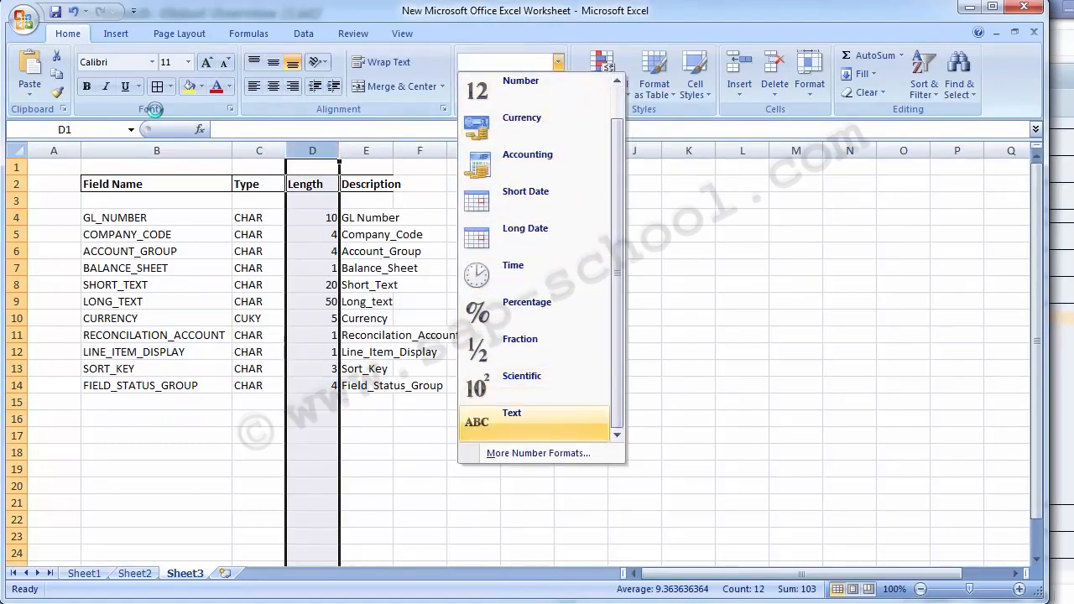
left_click(537, 424)
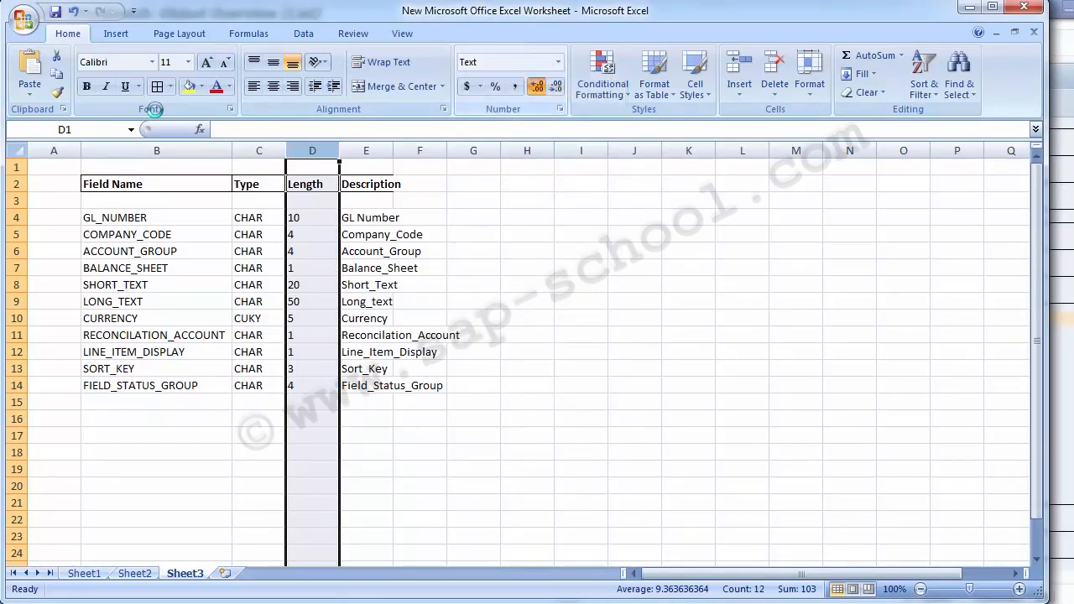
left_click(527, 335)
left_click(312, 151)
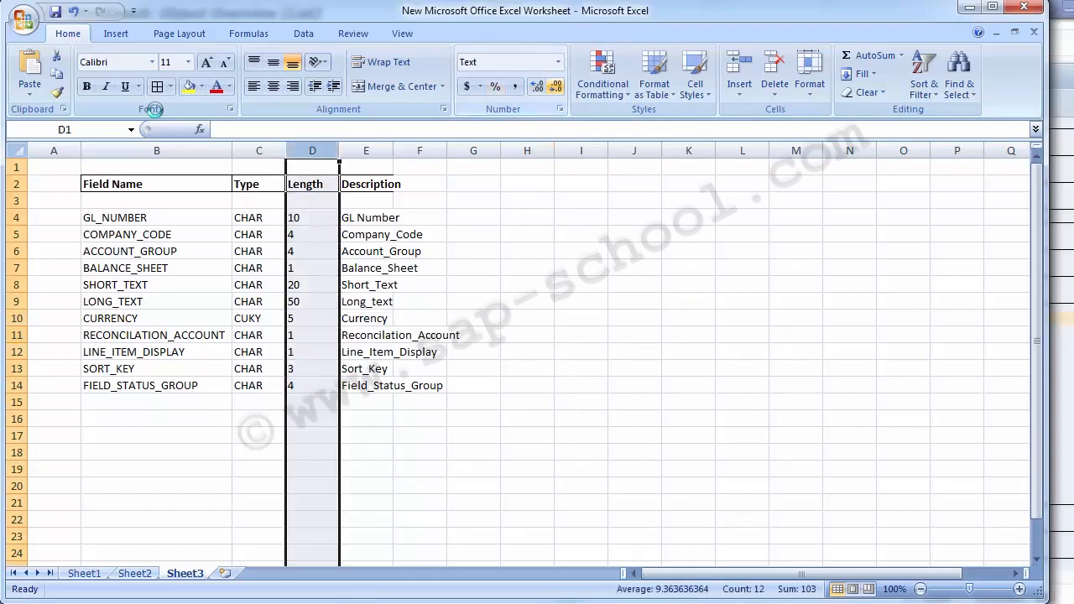
left_click(558, 62)
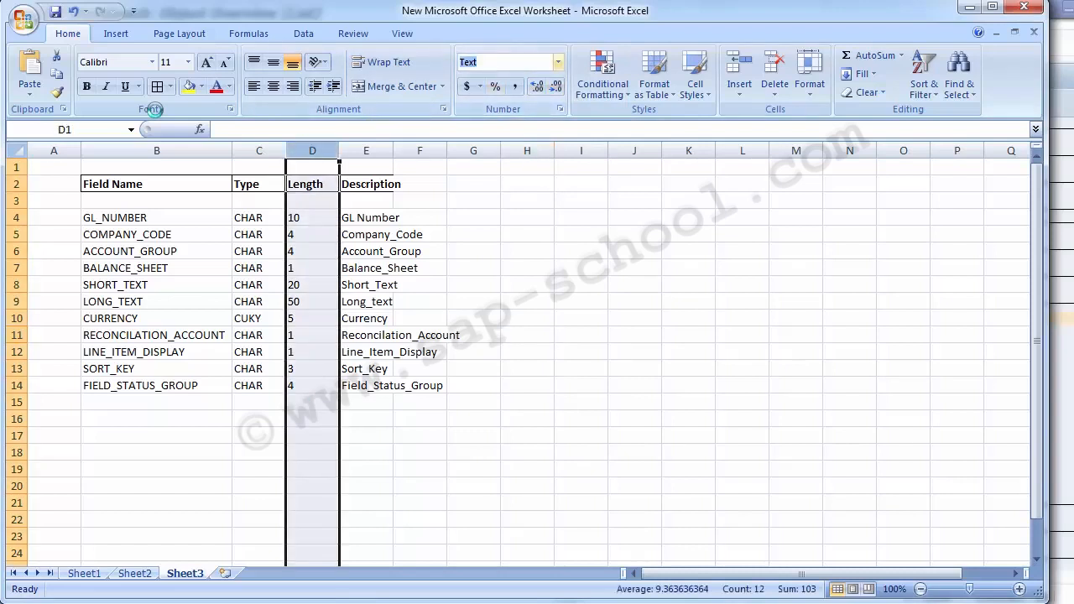
left_click(473, 285)
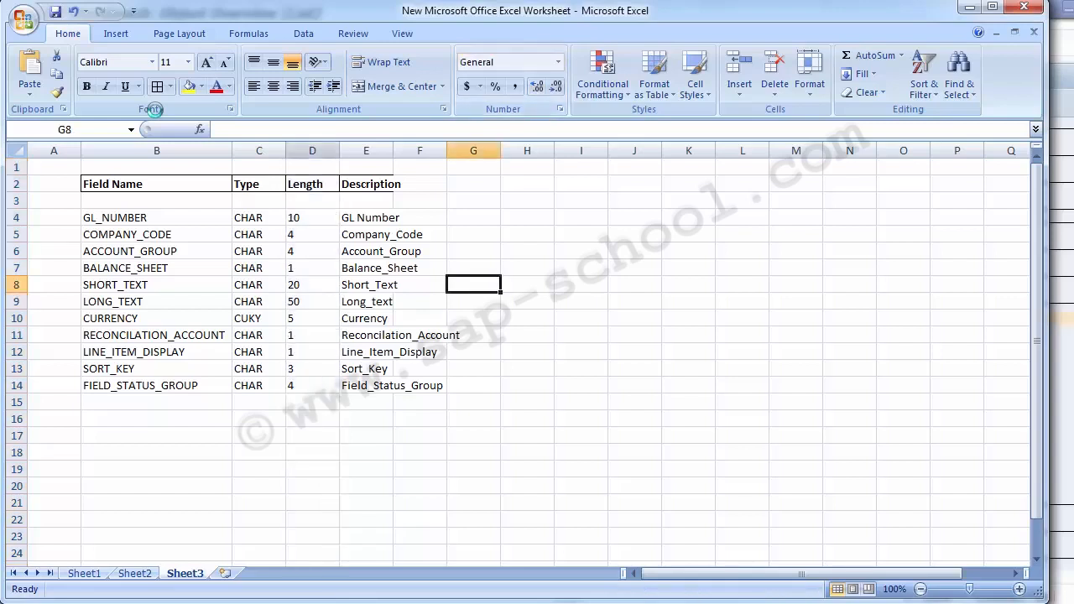
Center the contents of the Length column and fit the Description column's width to its contents.
left_click(312, 151)
left_click(273, 87)
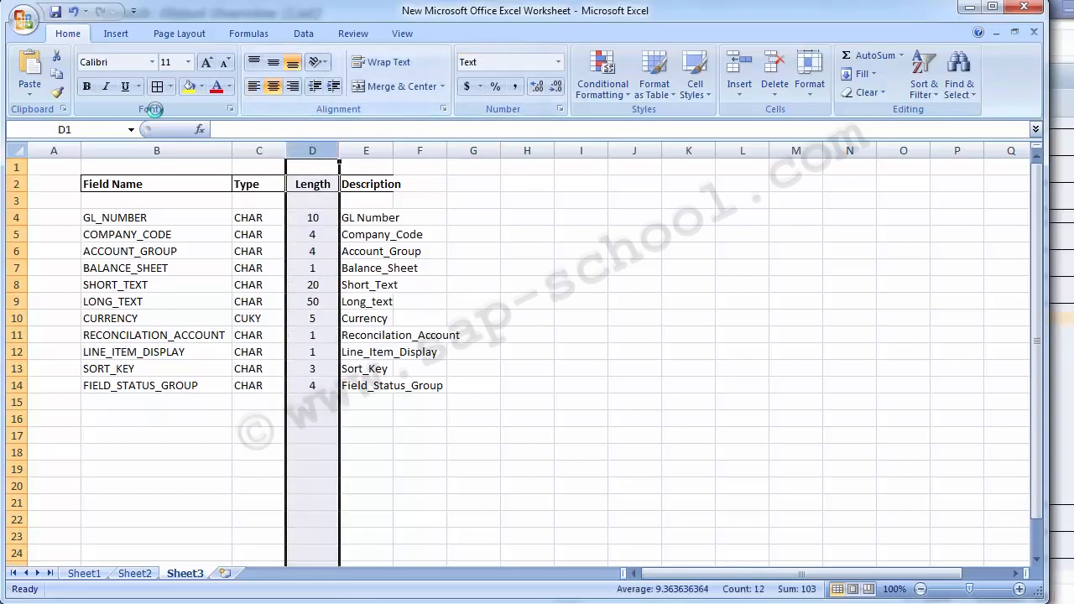
left_click(420, 402)
double_click(393, 151)
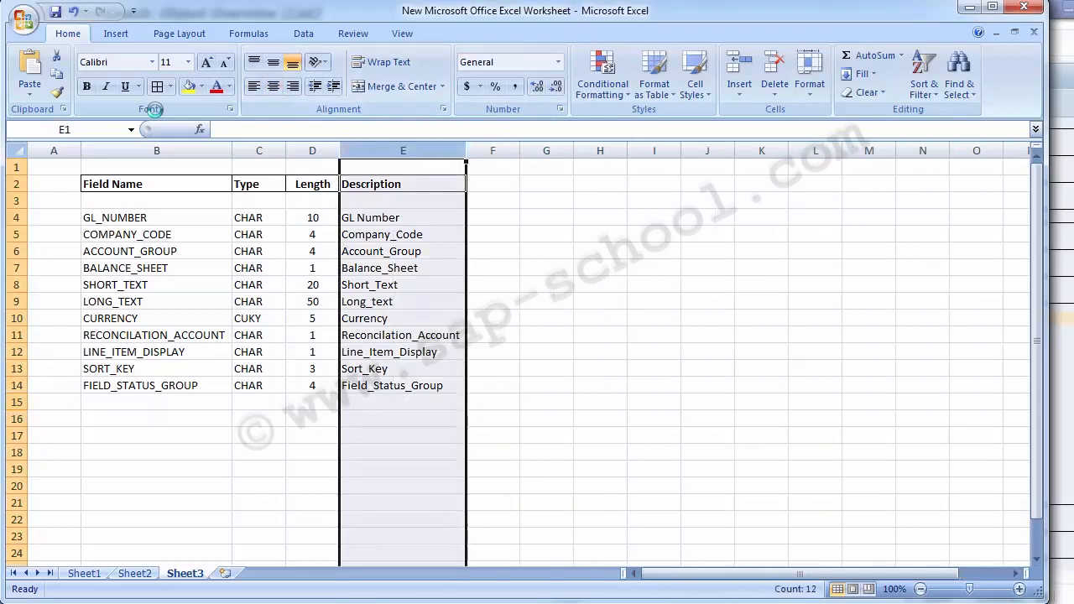
Switch to the LSM Workbench, leave the object overview and execute the Maintain Source Fields process step.
left_click(151, 218)
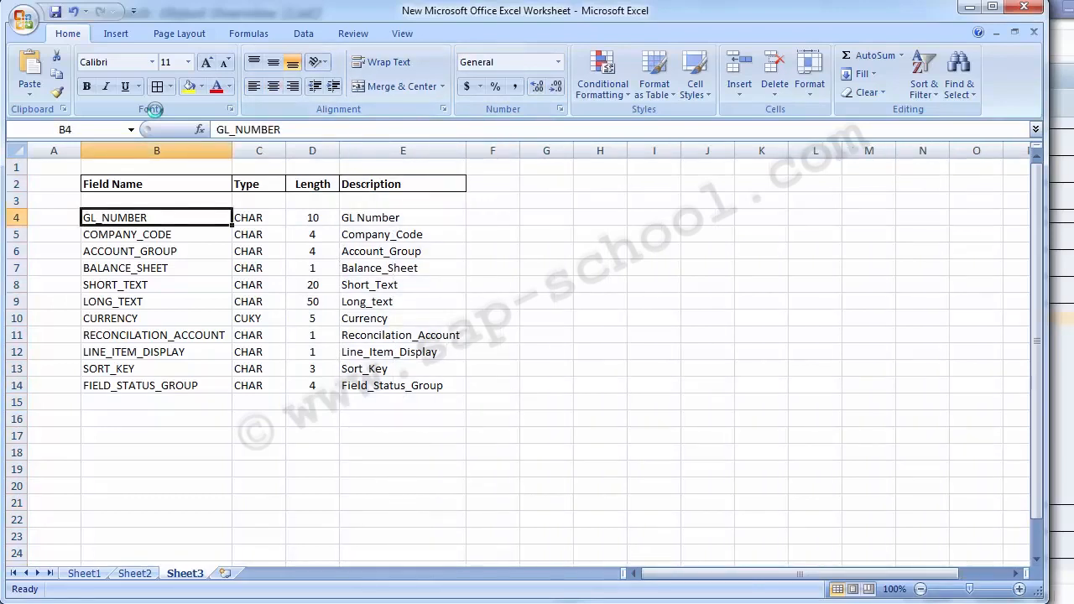
left_click(437, 603)
left_click(439, 537)
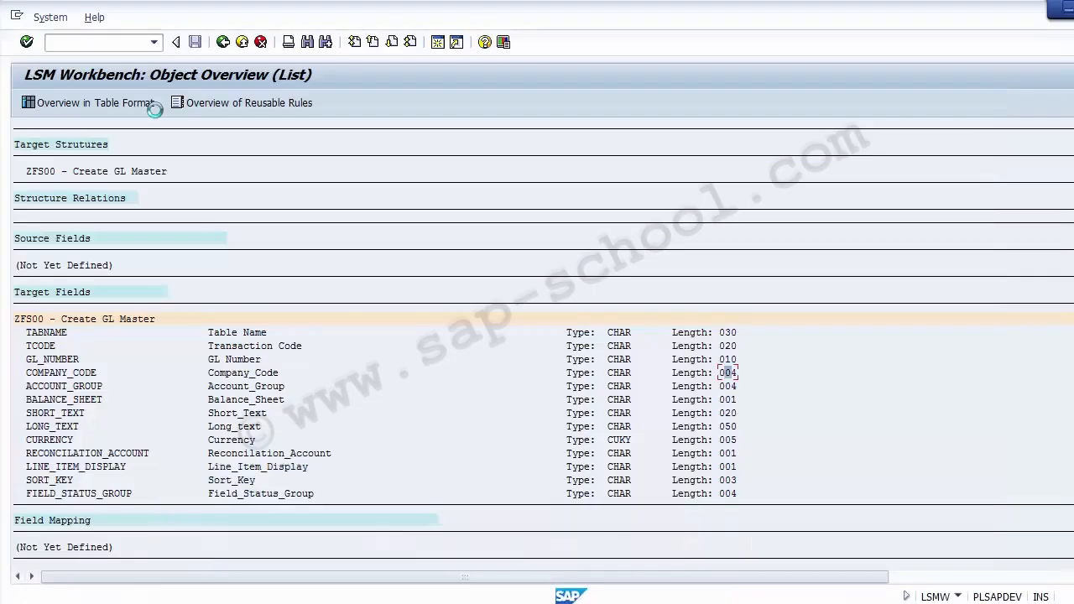
left_click(242, 42)
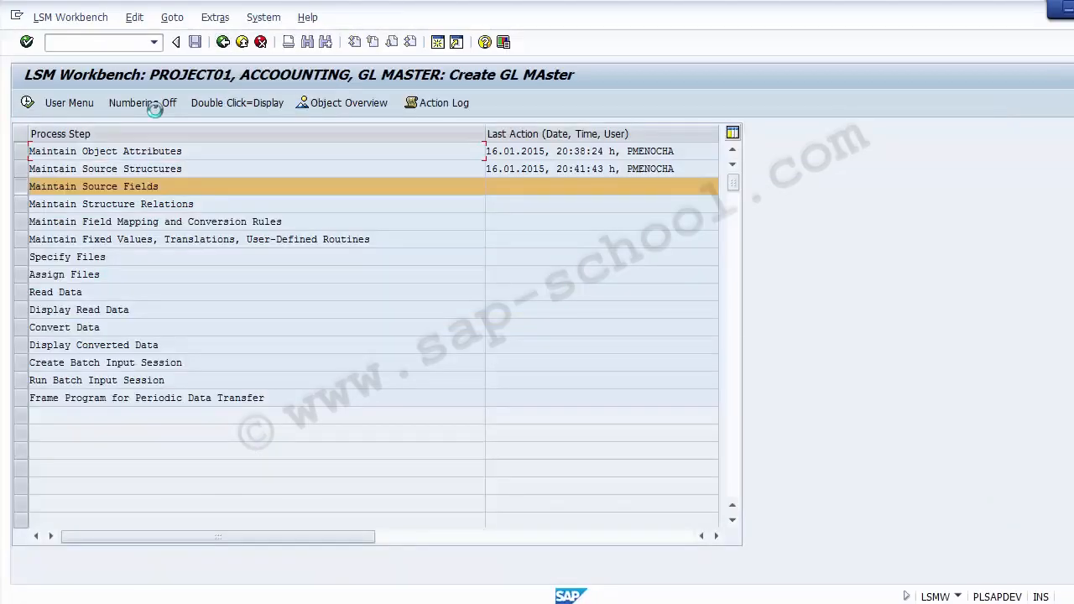
left_click(28, 103)
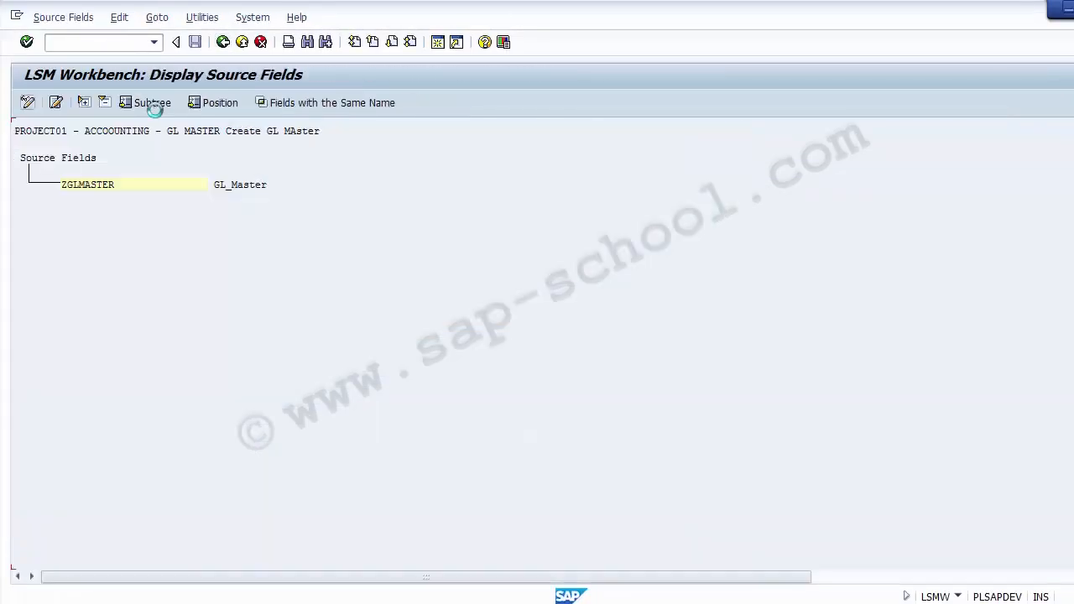
Switch the source fields to change mode and open table maintenance for structure ZGLMASTER.
left_click(87, 185)
left_click(28, 103)
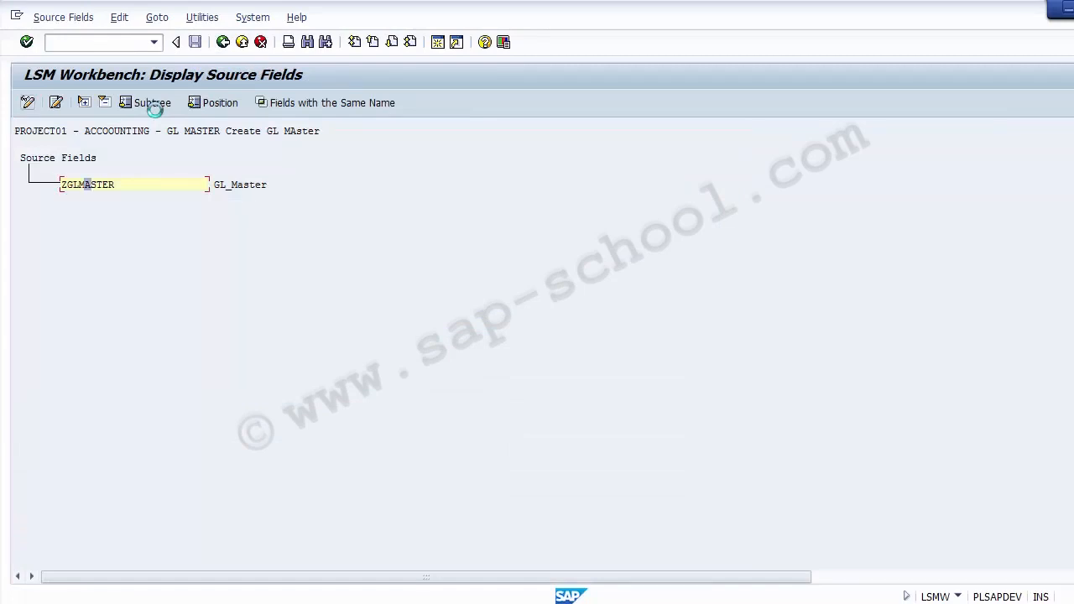
left_click(93, 185)
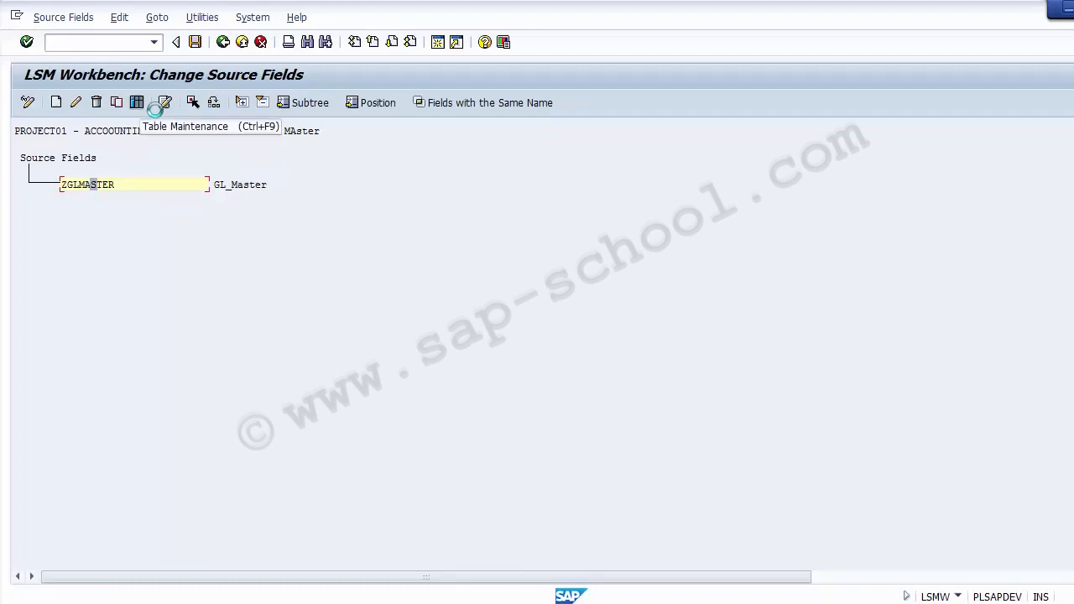
left_click(156, 110)
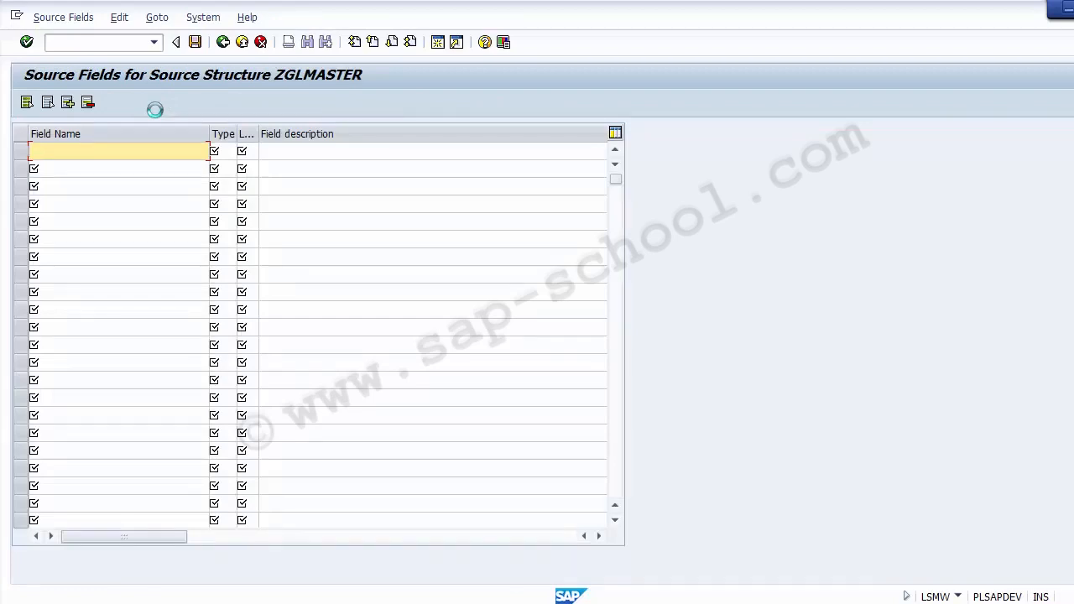
Copy the type values of GL_NUMBER through LONG_TEXT from the Excel sheet and return to the ZGLMASTER source fields table.
key("Tab")
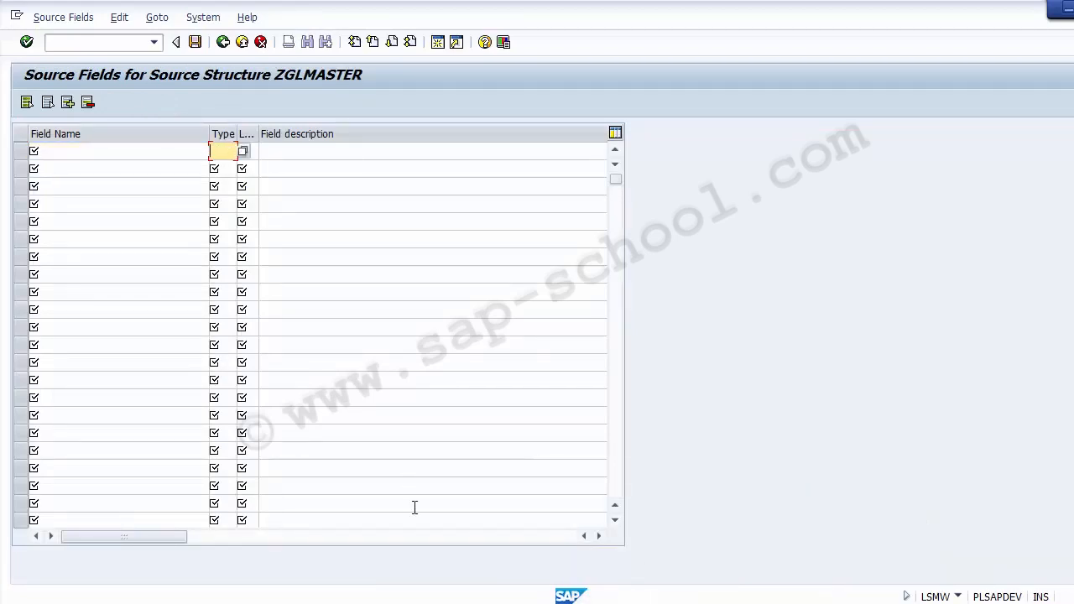
key("alt+Tab")
left_click(248, 220)
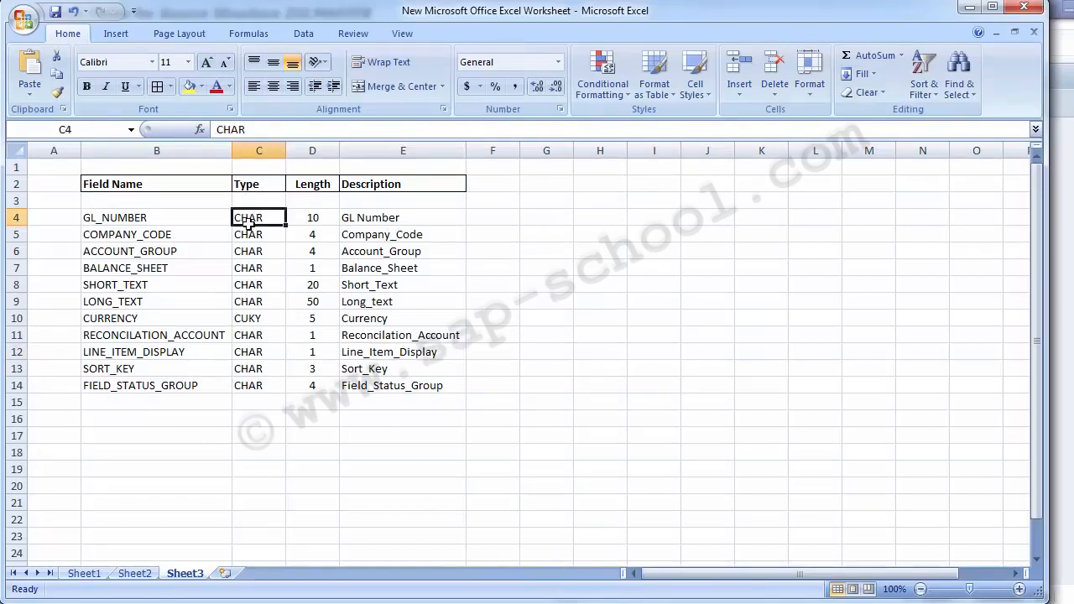
left_click_drag(248, 222, 249, 304)
key("ctrl+c")
key("alt+Tab")
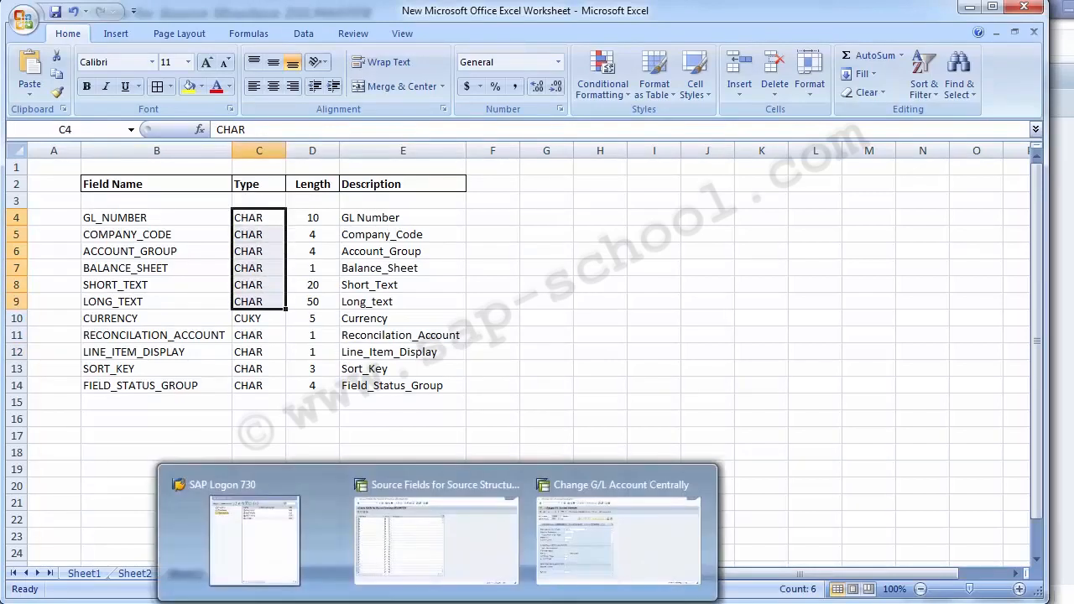
List the possible field types for the Type column, examine the numerical, hexadecimal, date and amount entries, and close the list.
key("F4")
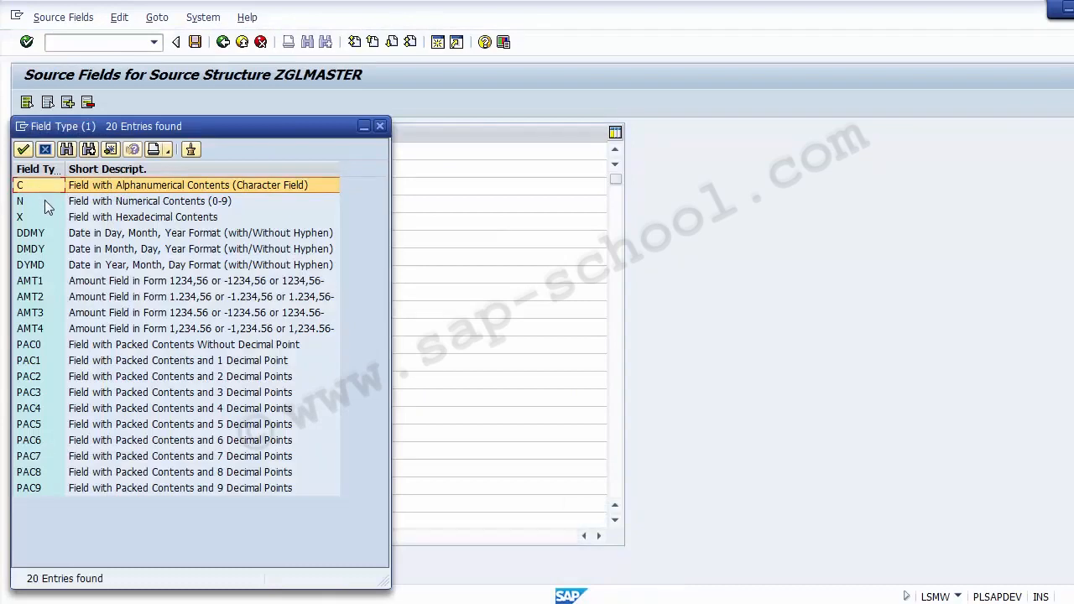
left_click(176, 201)
left_click(102, 218)
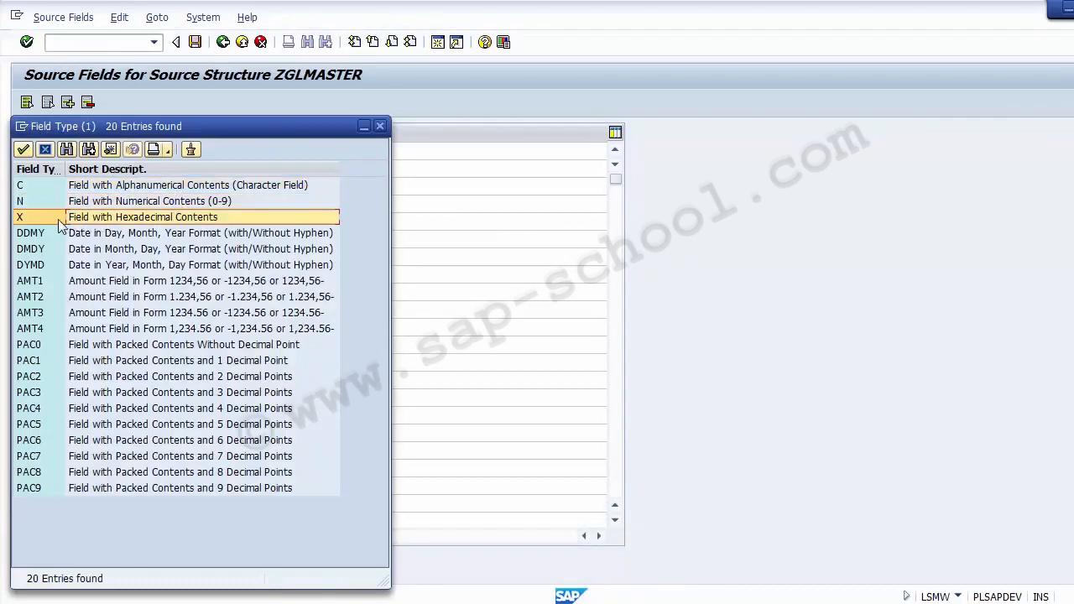
left_click(84, 239)
left_click(97, 264)
left_click(101, 328)
left_click(380, 126)
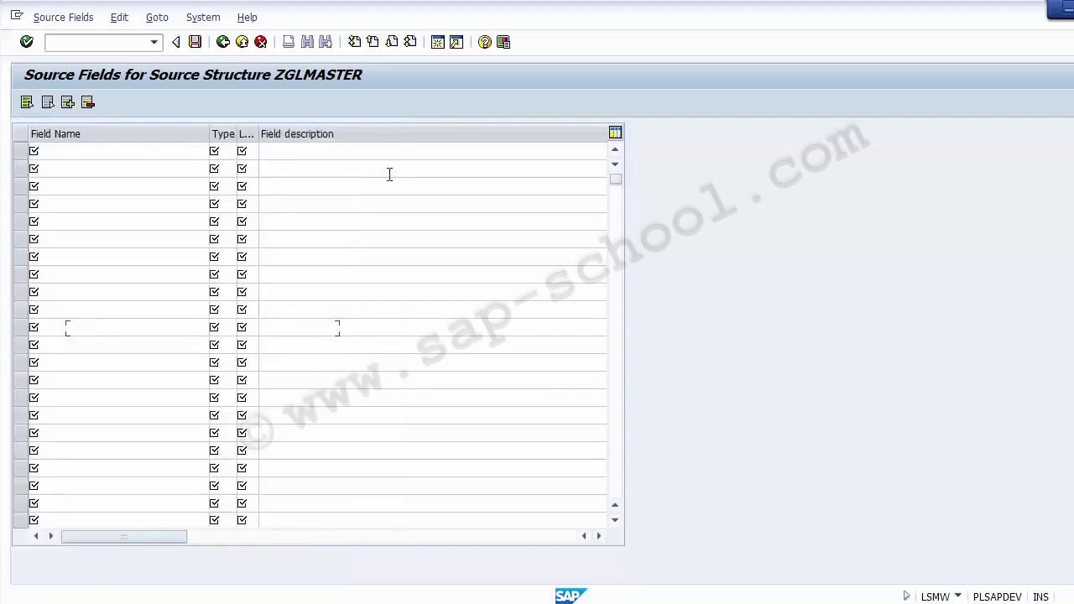
Switch to the Excel field list and set the type of GL_NUMBER to c.
key("alt+Tab")
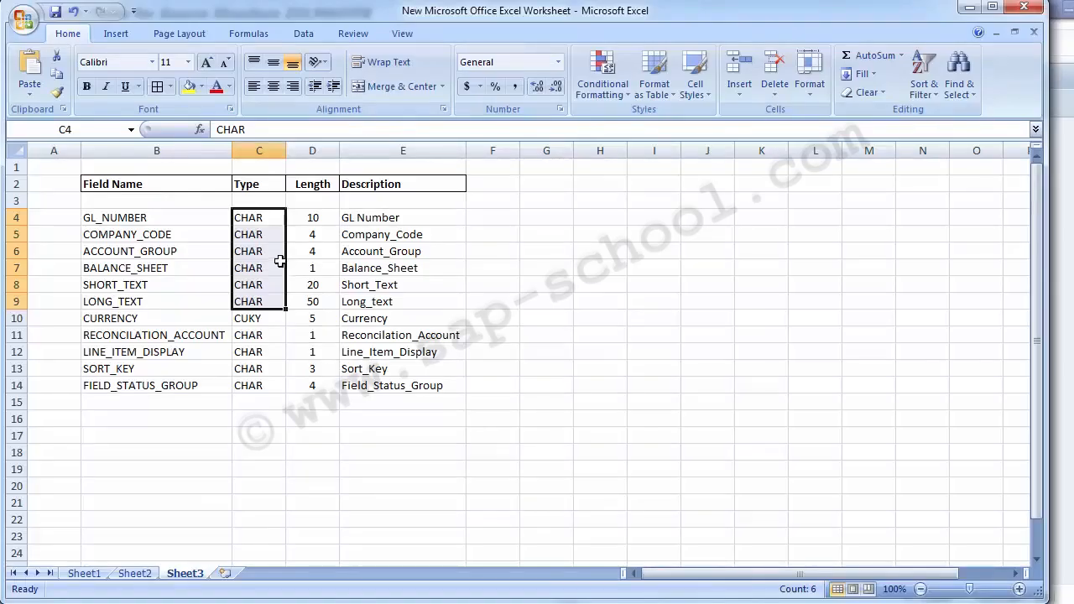
left_click(252, 220)
key("shift+Down")
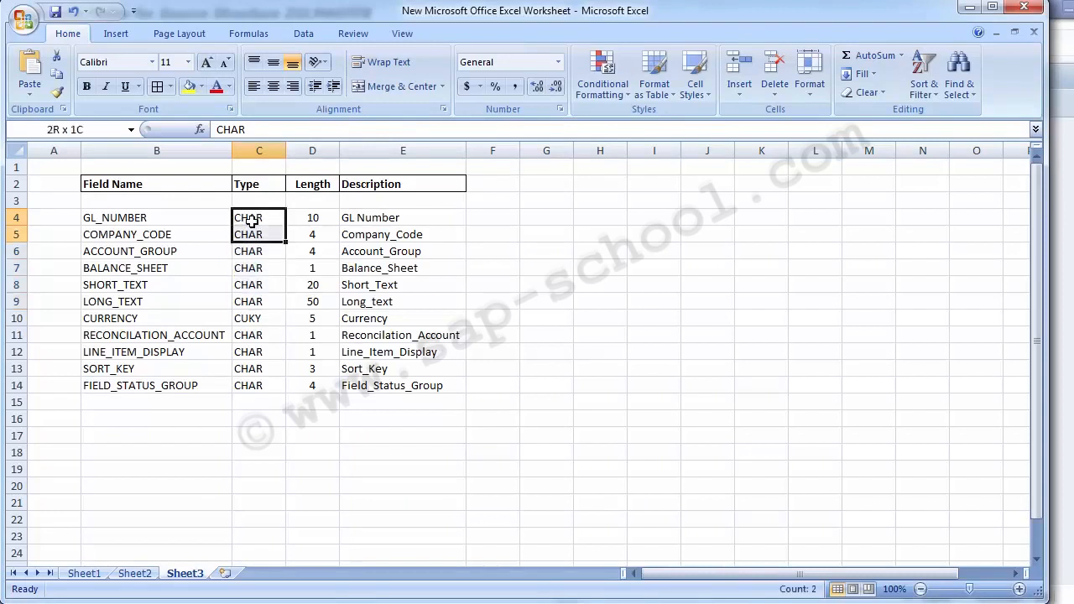
key("ctrl+shift+Down")
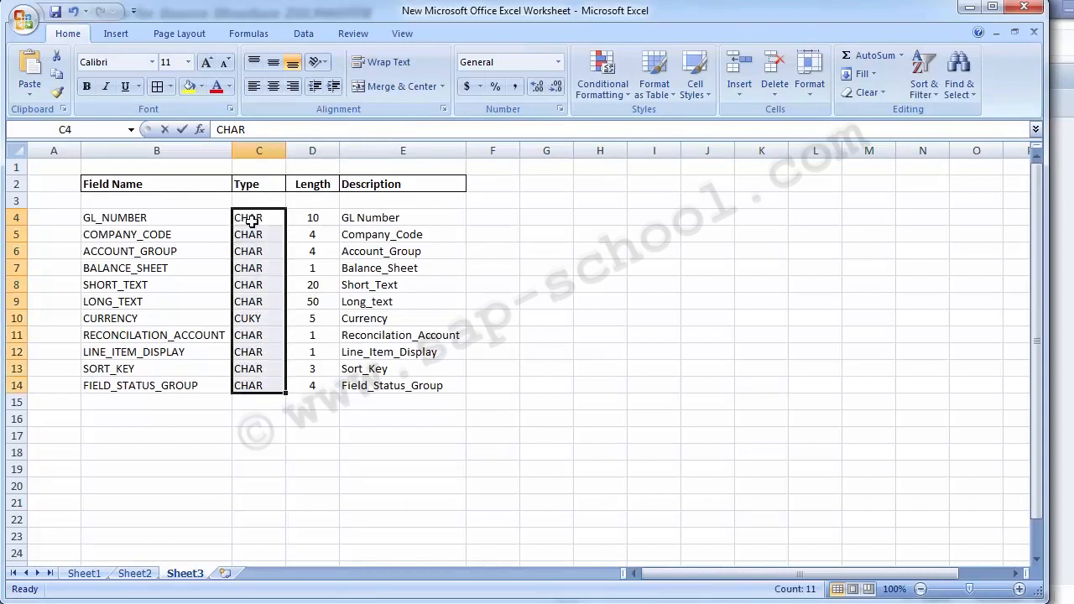
type("C")
key("Return")
left_click(252, 221)
type("c")
key("Return")
Try to paste over the type values of COMPANY_CODE through FIELD_STATUS_GROUP, and undo the paste.
key("shift+Down")
key("shift+Down")
key("shift+Down")
key("shift+Down")
key("shift+Down")
key("shift+Down")
key("shift+Down")
key("shift+Down")
key("shift+Down")
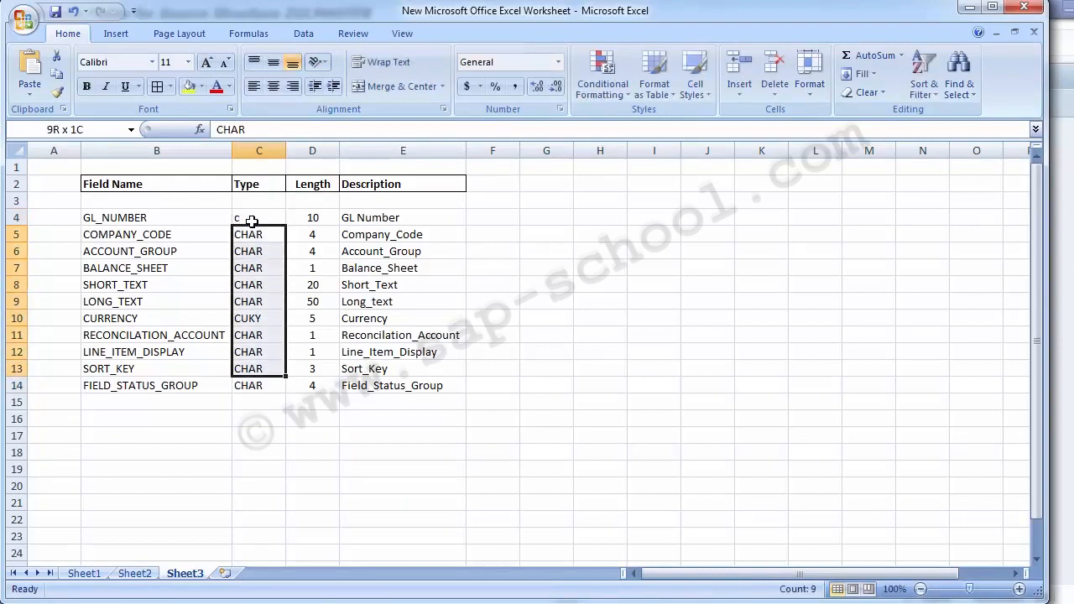
key("Return")
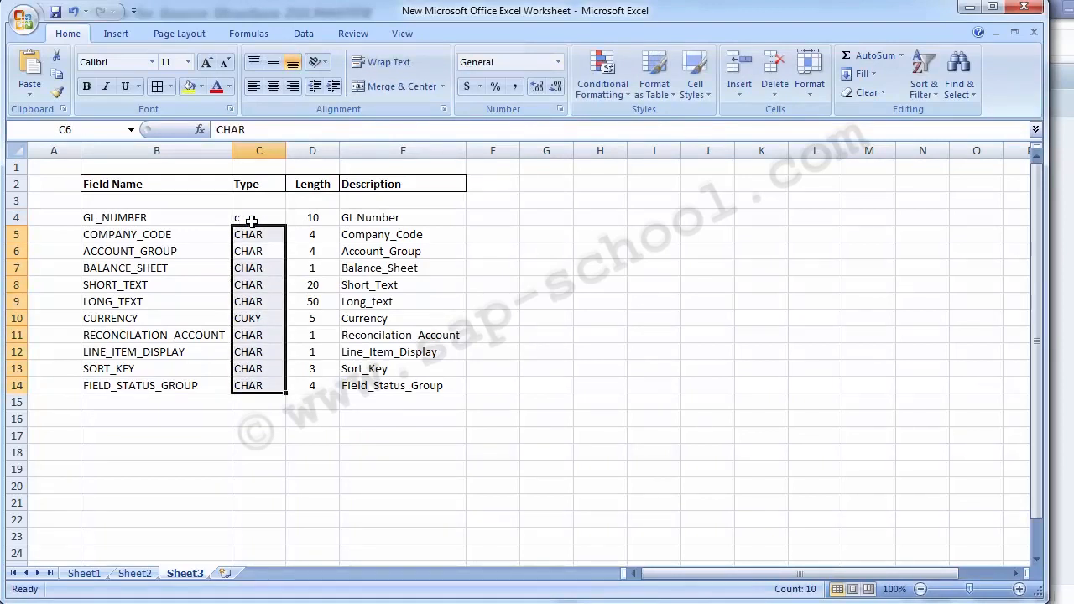
key("ctrl+v")
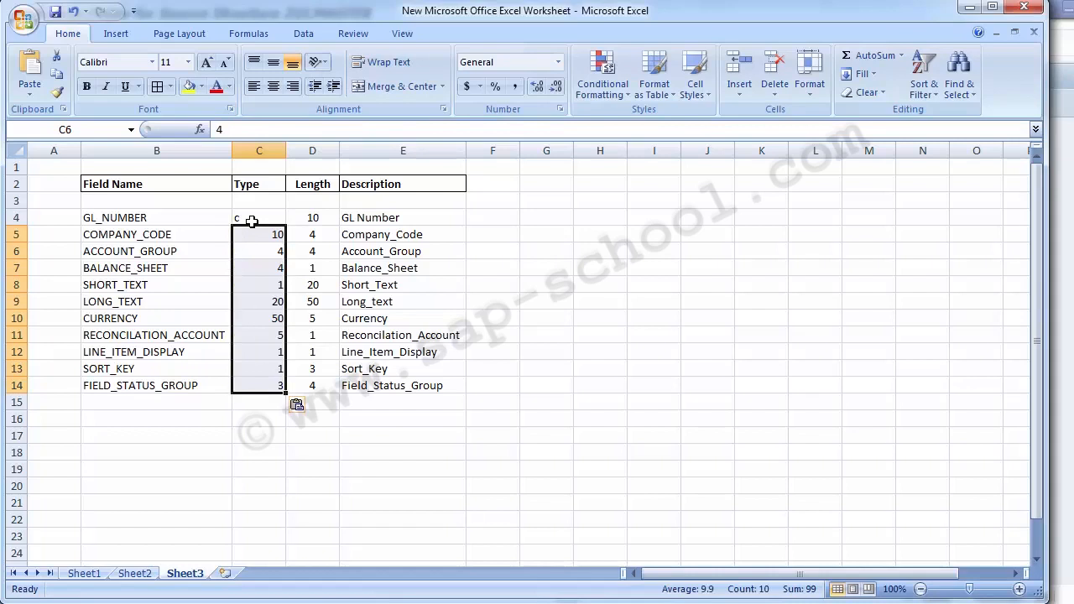
key("ctrl+z")
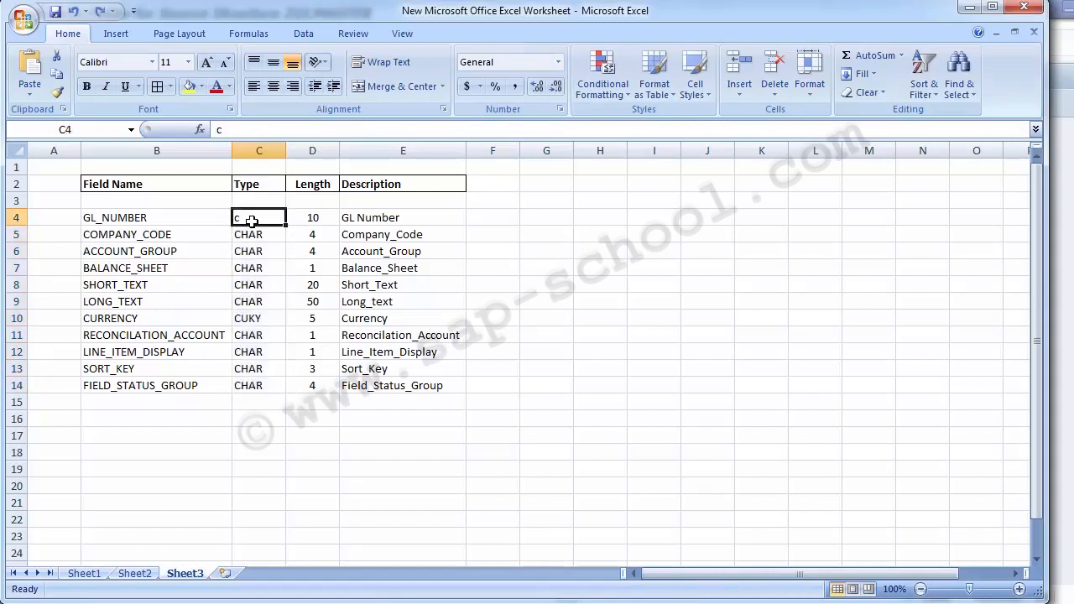
Copy GL_NUMBER's type c to the type cells of COMPANY_CODE through FIELD_STATUS_GROUP and clear the copy selection.
key("ctrl+c")
key("Down")
key("shift+Down")
key("shift+Down")
key("shift+Down")
key("shift+Down")
key("shift+Down")
key("shift+Down")
key("shift+Down")
key("shift+Down")
key("shift+Down")
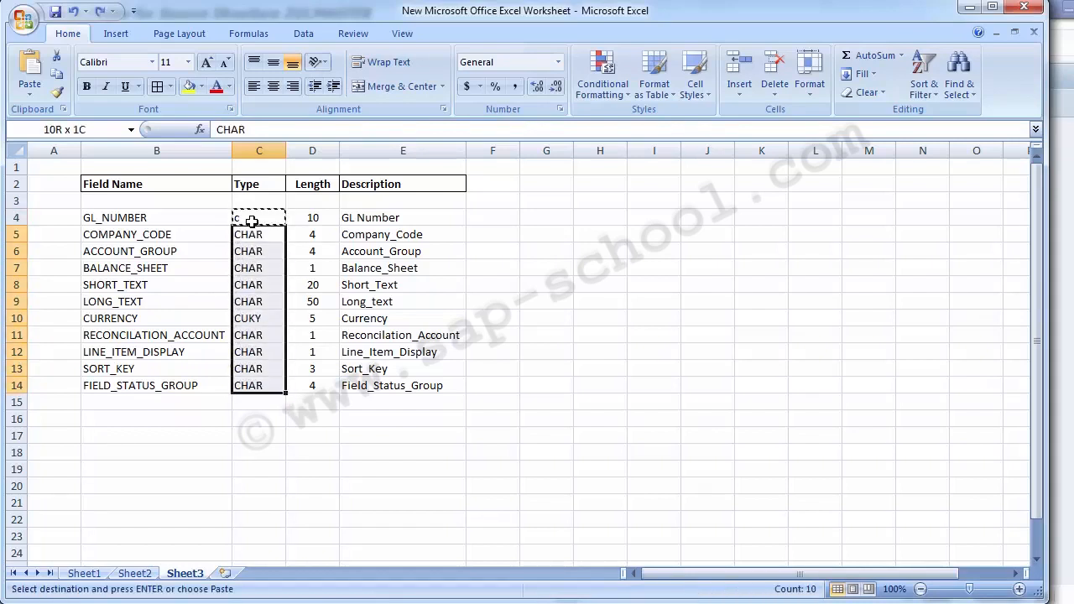
key("ctrl+v")
key("shift+Up")
key("shift+Up")
key("shift+Up")
key("shift+Up")
key("shift+Up")
key("shift+Up")
key("shift+Up")
key("shift+Up")
key("shift+Up")
key("Up")
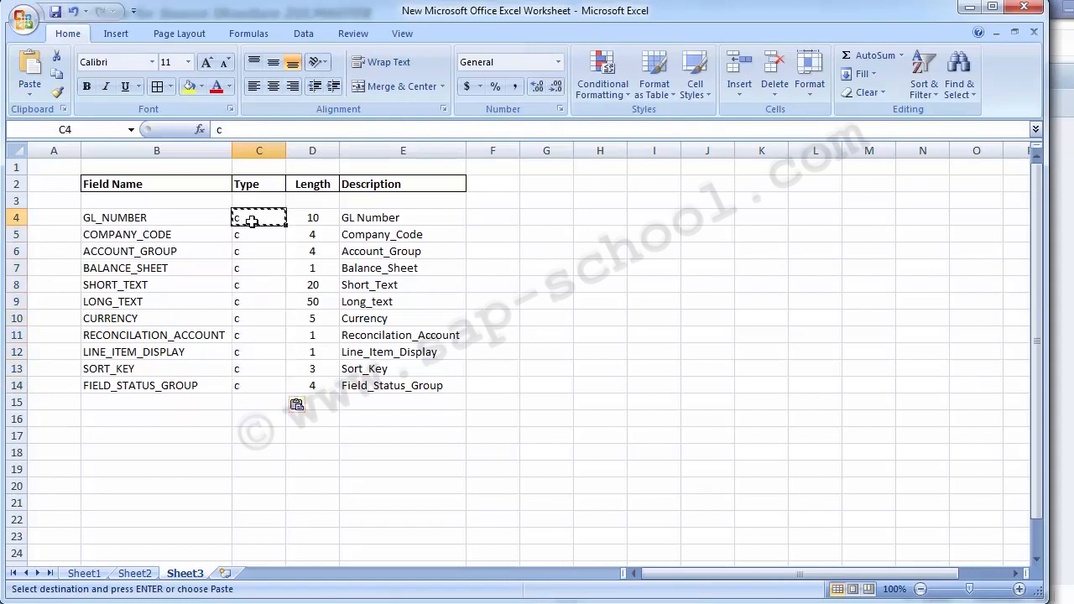
left_click(522, 302)
left_click(498, 216)
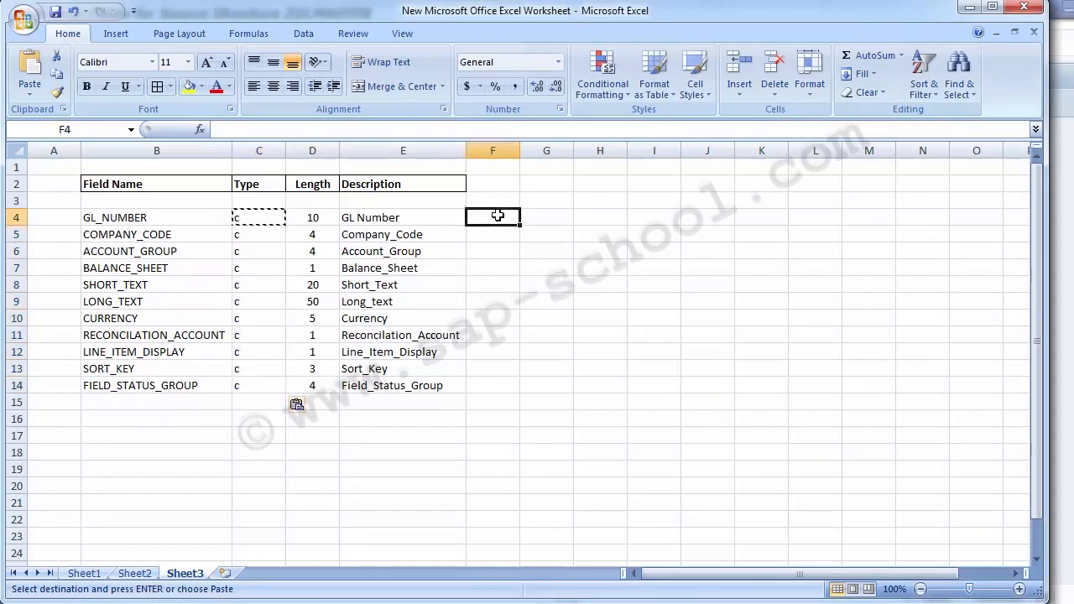
key("Escape")
Copy names, types, lengths and descriptions of GL_NUMBER through FIELD_STATUS_GROUP from Excel into the ZGLMASTER source fields table, starting at the first row.
left_click(114, 219)
left_click_drag(215, 223, 426, 387)
key("ctrl+c")
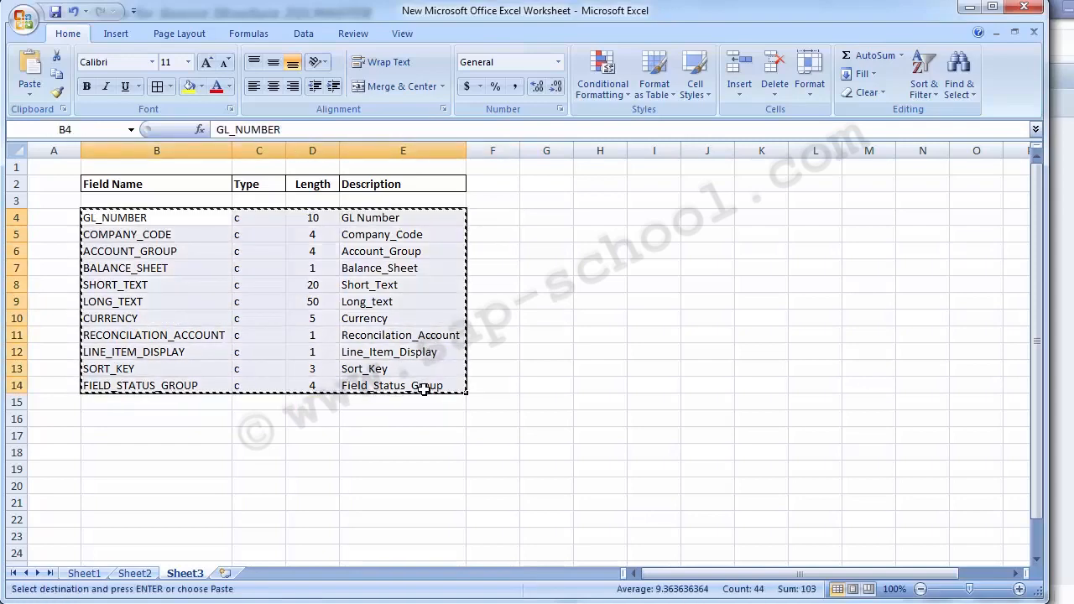
key("alt+Tab")
left_click(69, 152)
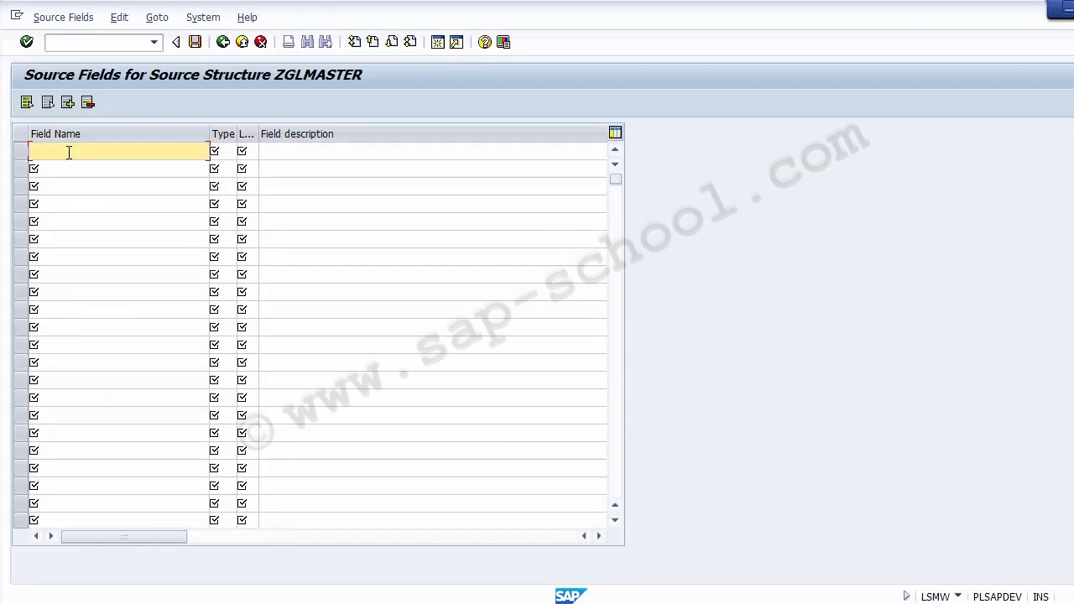
key("ctrl+v")
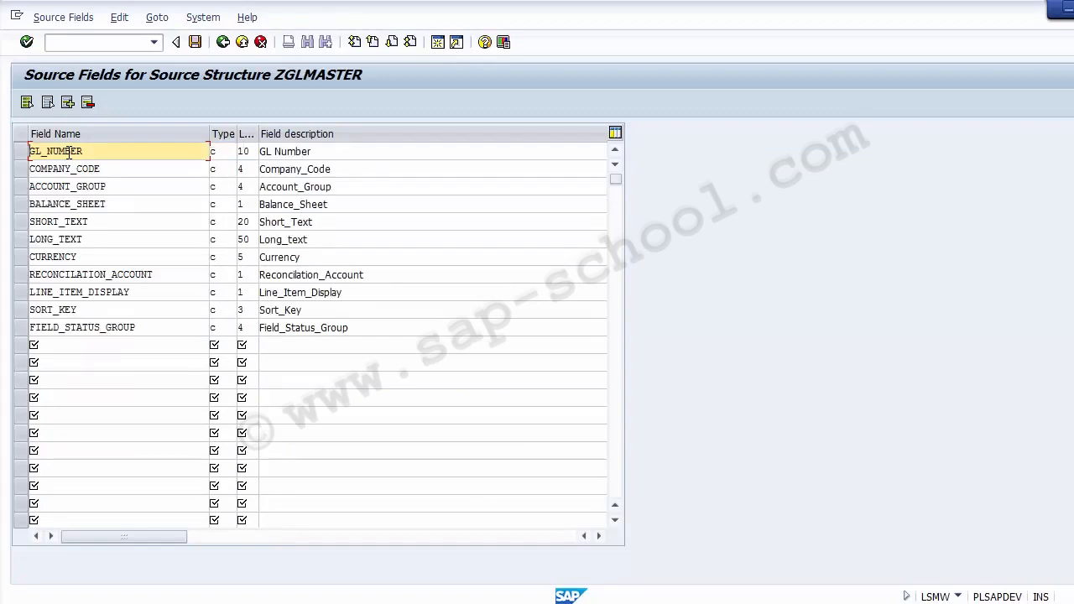
Switch to the Excel worksheet, clear the copy selection and review the field names from GL_NUMBER down to FIELD_STATUS_GROUP.
key("alt+Tab")
left_click(93, 233)
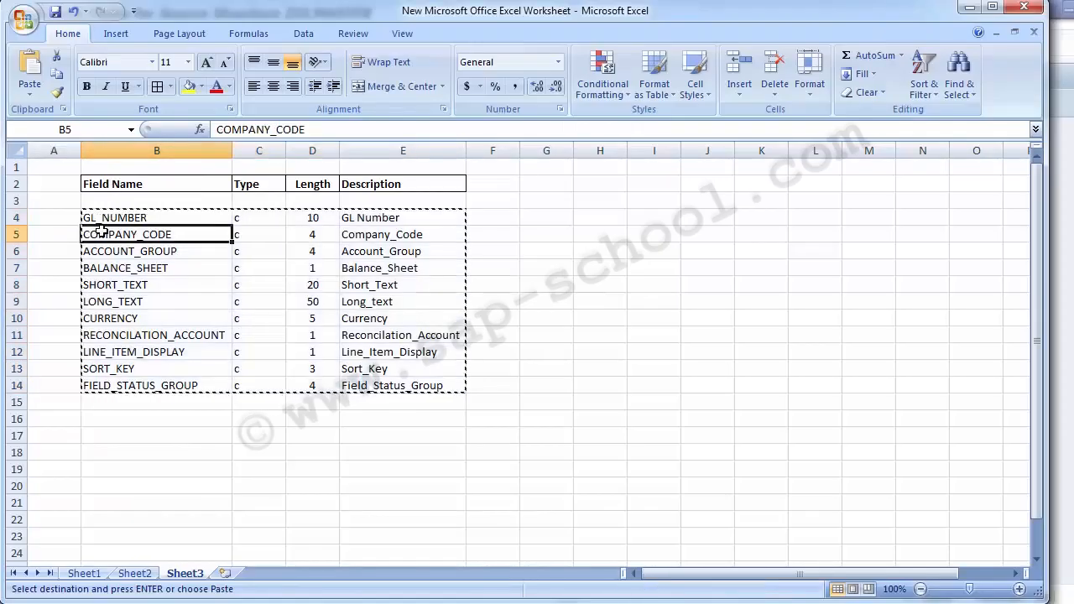
left_click(69, 217)
key("Escape")
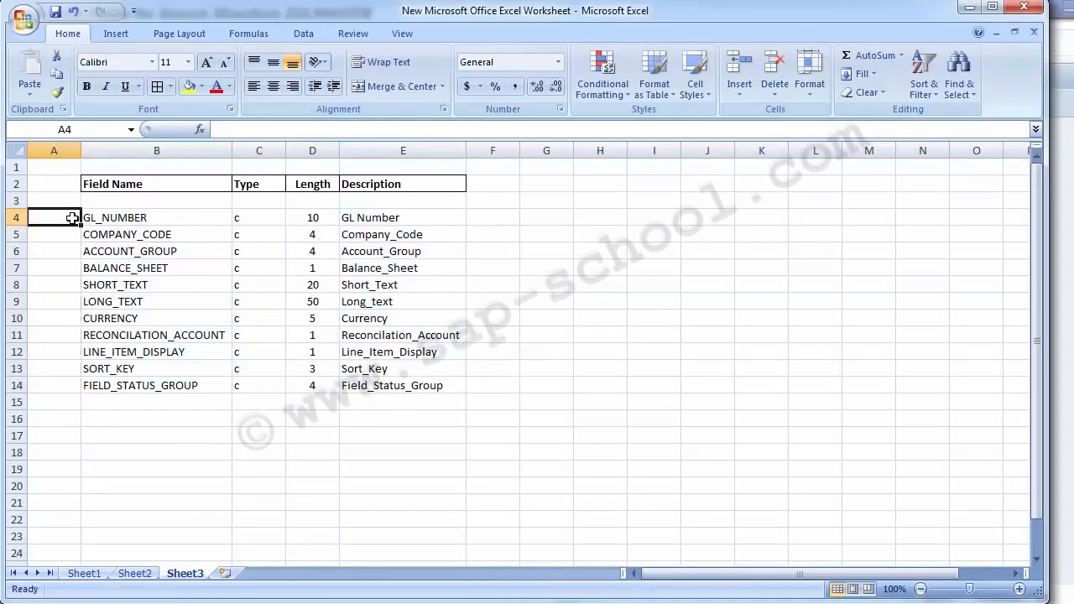
left_click(114, 218)
left_click(118, 235)
left_click(122, 252)
left_click(123, 269)
left_click(124, 286)
left_click(124, 307)
left_click(123, 319)
left_click(123, 336)
left_click(124, 353)
left_click(123, 369)
left_click(123, 384)
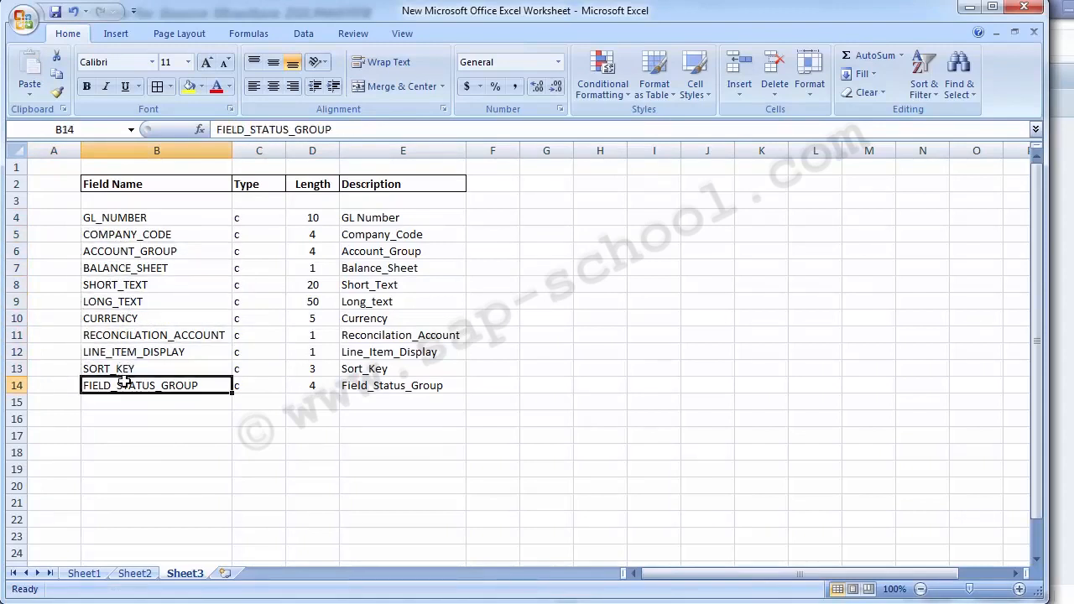
Examine the type, length and description given for the listed fields, starting with GL_NUMBER and COMPANY_CODE.
left_click(103, 218)
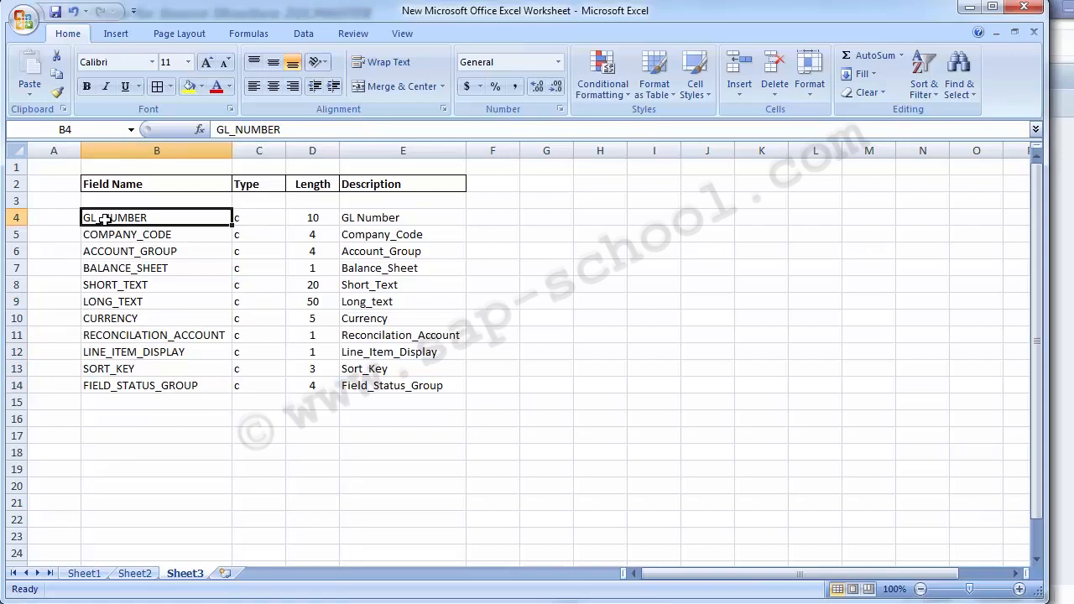
left_click_drag(102, 220, 139, 400)
left_click_drag(254, 220, 257, 387)
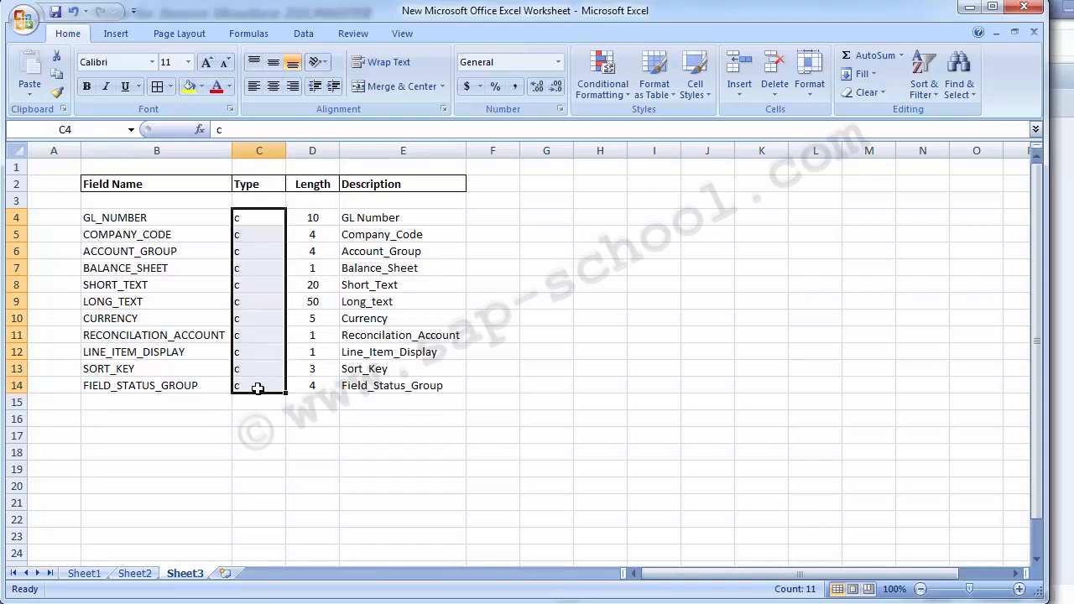
key("Right")
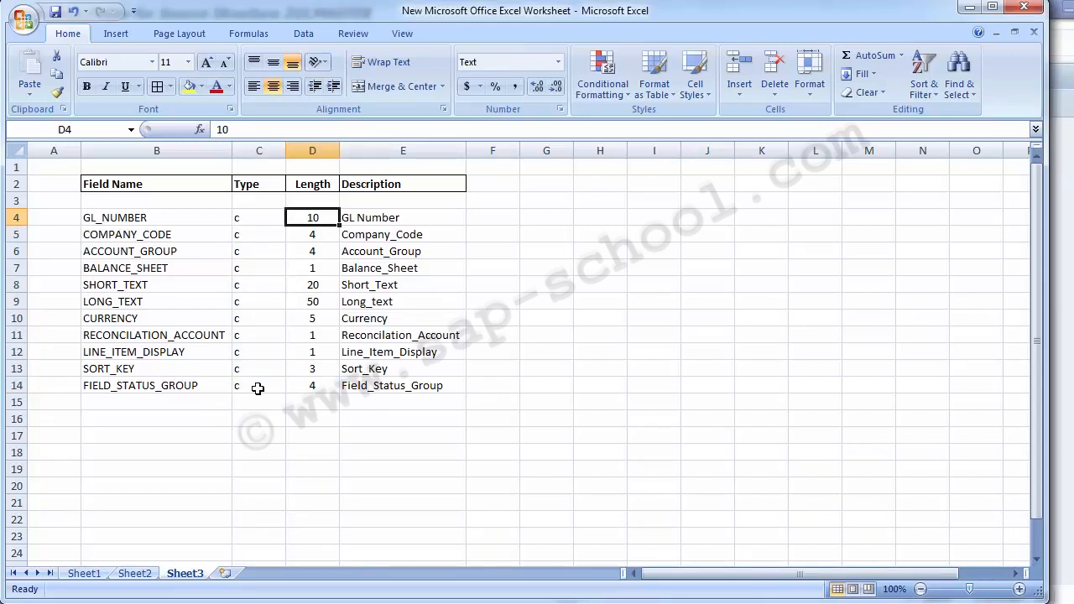
key("Right")
key("Down")
key("Left")
key("Left")
key("Left")
key("Left")
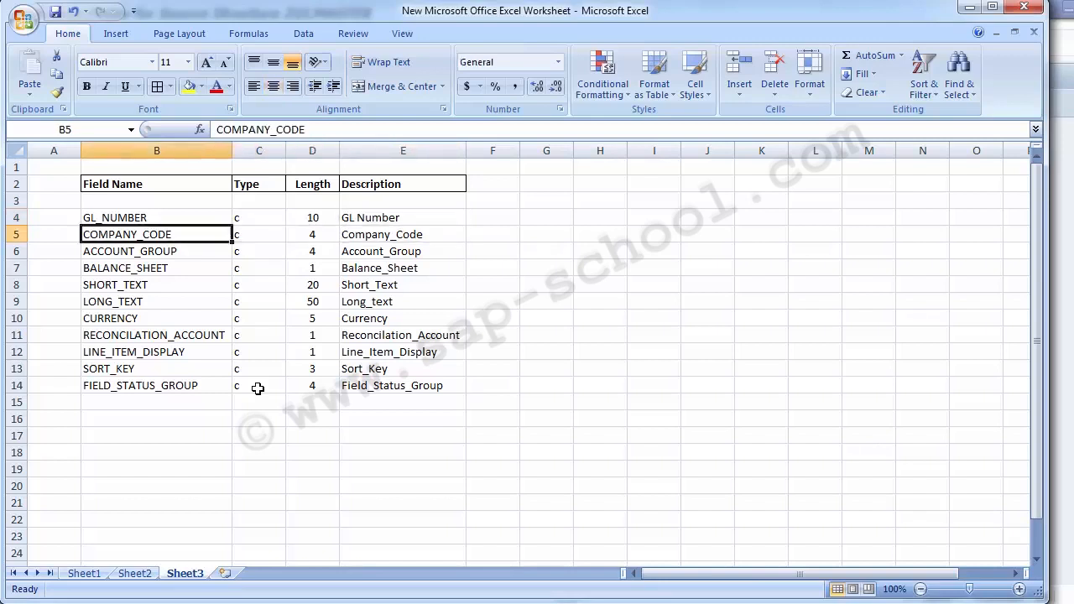
key("Right")
key("Up")
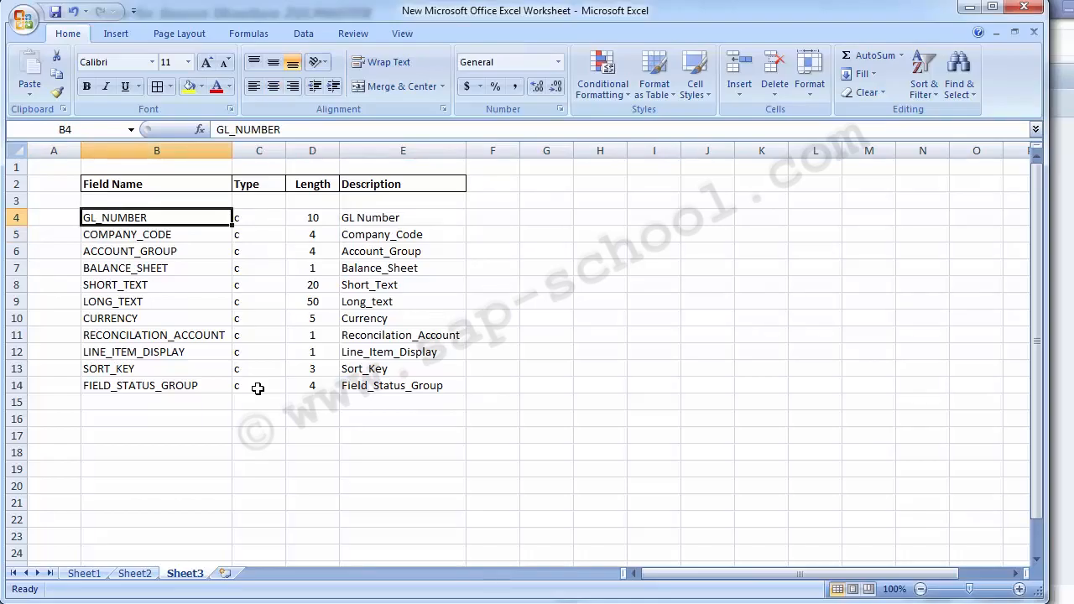
Switch back to SAP, save the field table of source structure ZGLMASTER and return to the source fields tree.
key("alt+Tab")
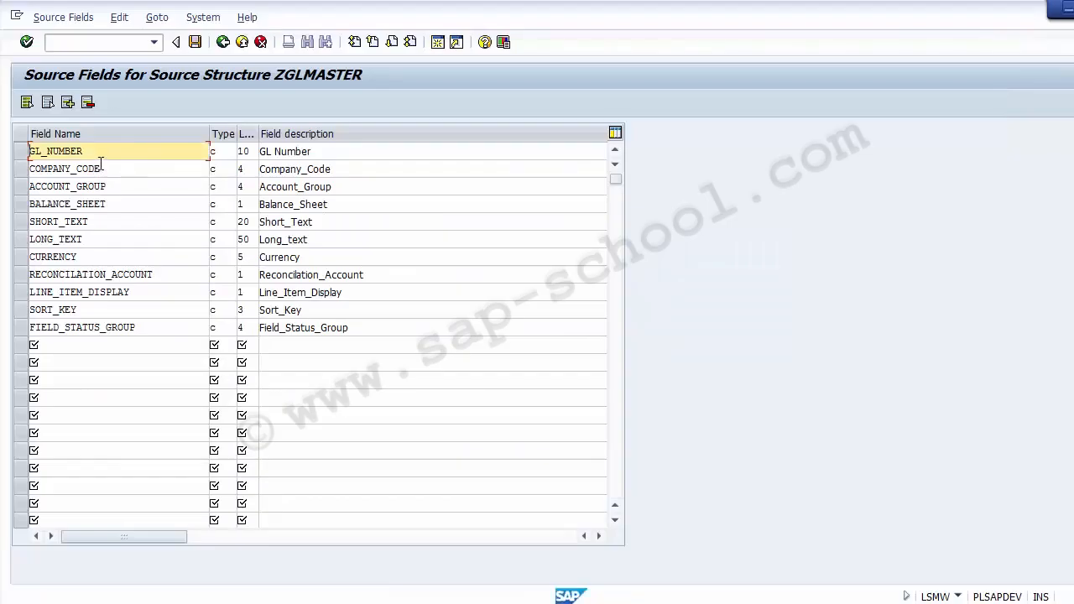
left_click(194, 43)
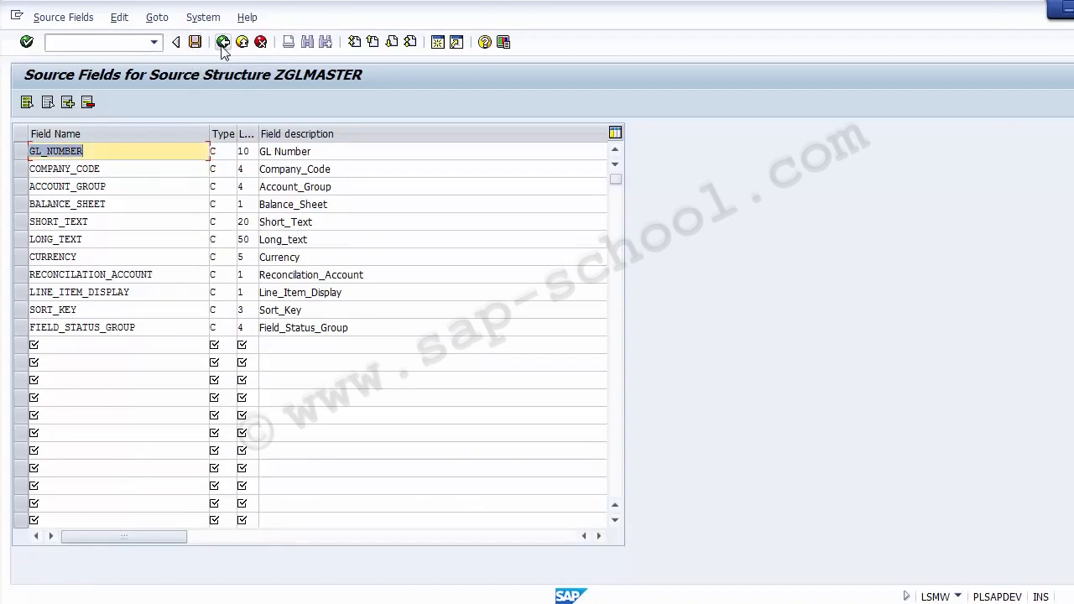
left_click(222, 44)
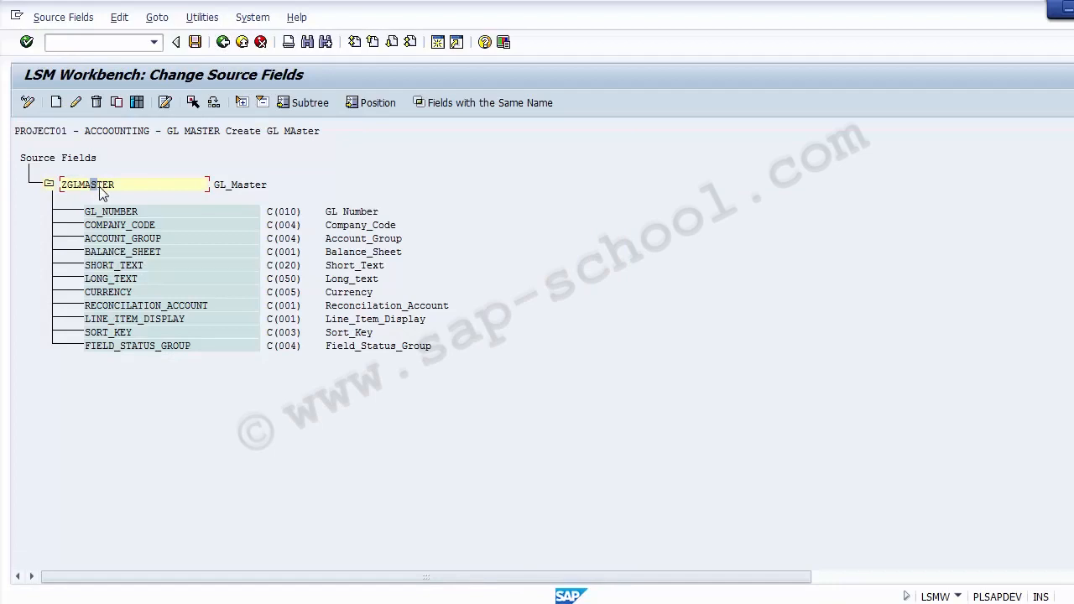
Check the GL_NUMBER and COMPANY_CODE entries under ZGLMASTER, then save the source fields and return to the process steps.
left_click(66, 163)
left_click(120, 216)
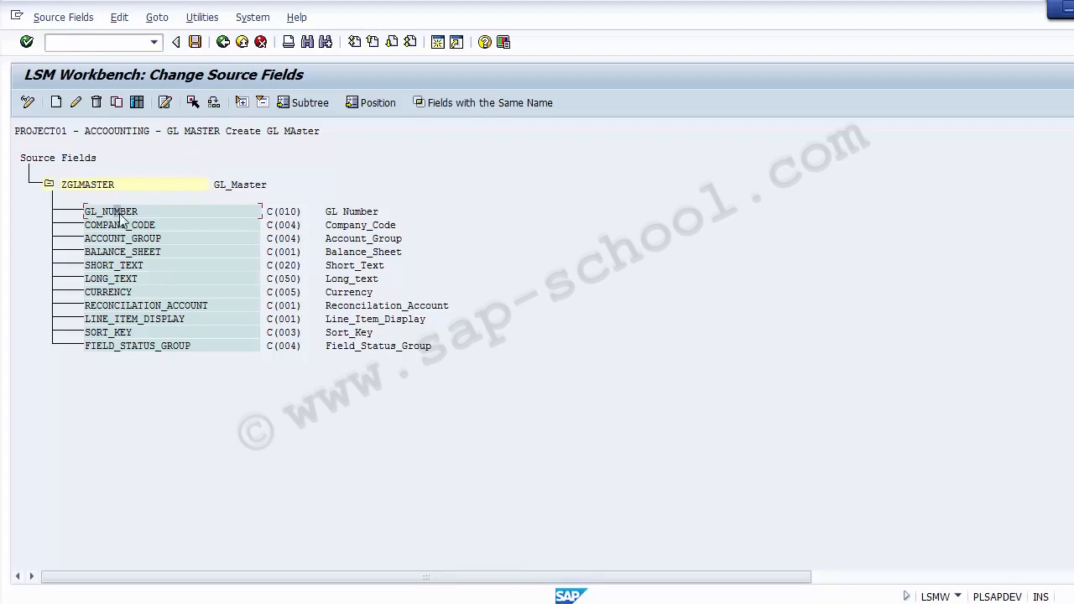
left_click(274, 215)
left_click(262, 223)
left_click(269, 227)
left_click(292, 226)
left_click(195, 42)
left_click(223, 43)
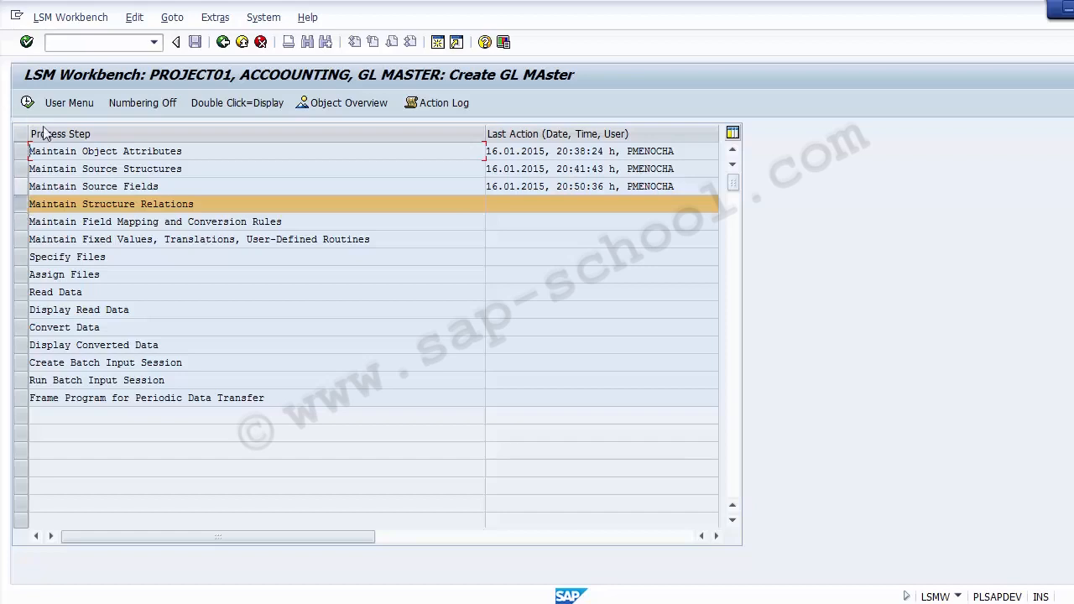
Execute Maintain Structure Relations in change mode, save the relation between ZFS00 and ZGLMASTER, and return to the process steps.
left_click(26, 103)
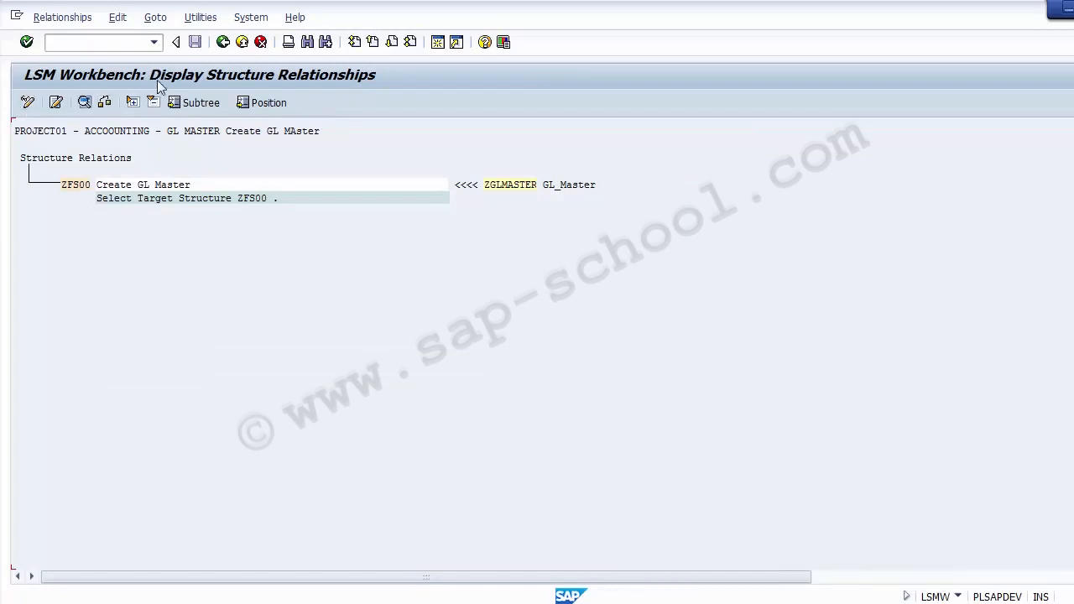
left_click(28, 104)
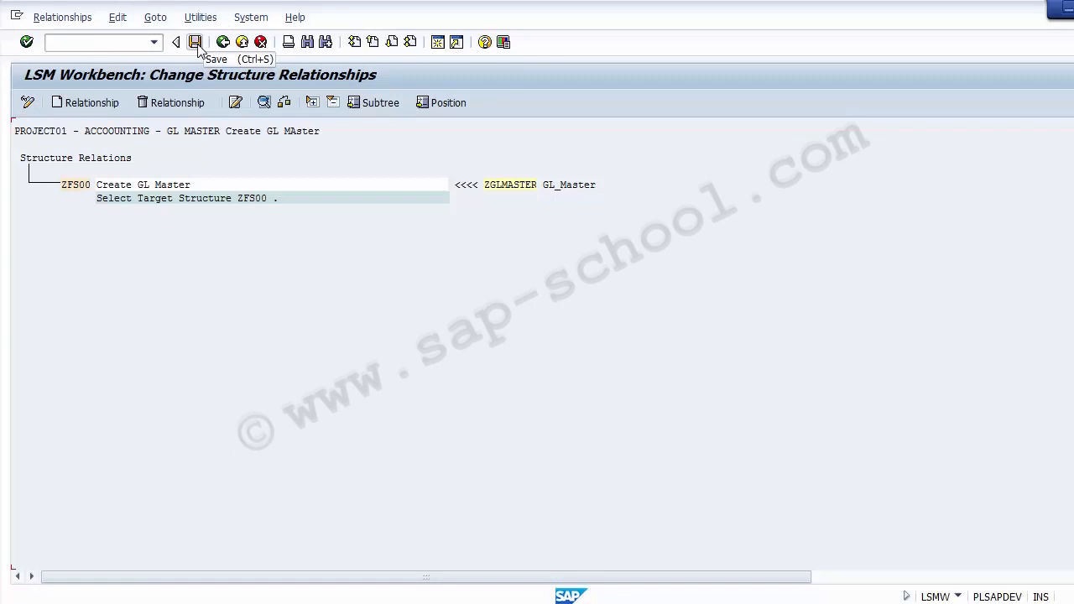
left_click(198, 48)
left_click(223, 42)
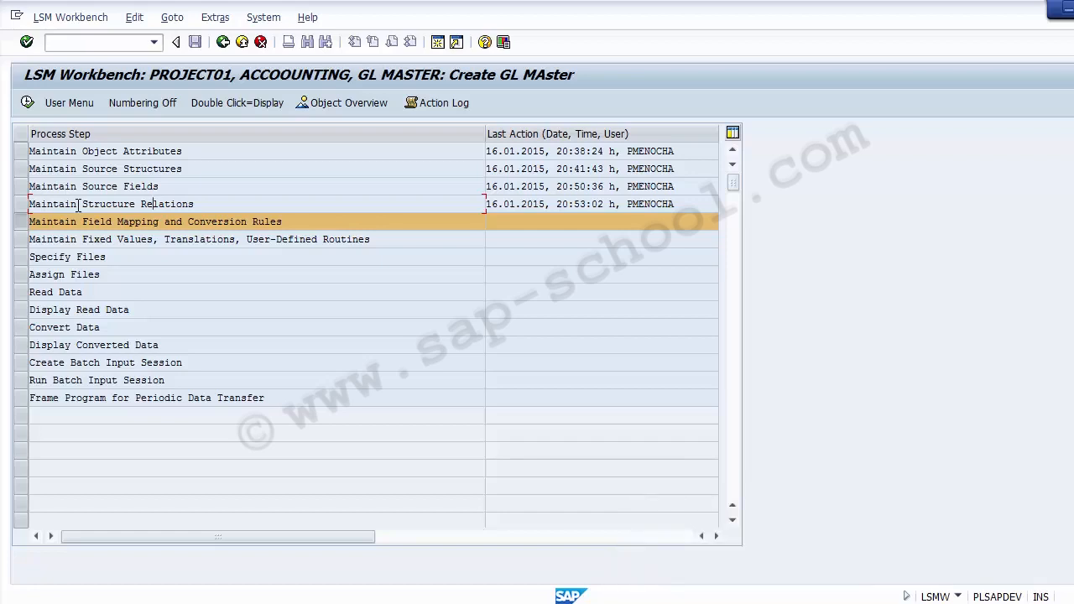
Execute Maintain Field Mapping and Conversion Rules and switch the ZFS00 field mapping to change mode.
left_click(27, 103)
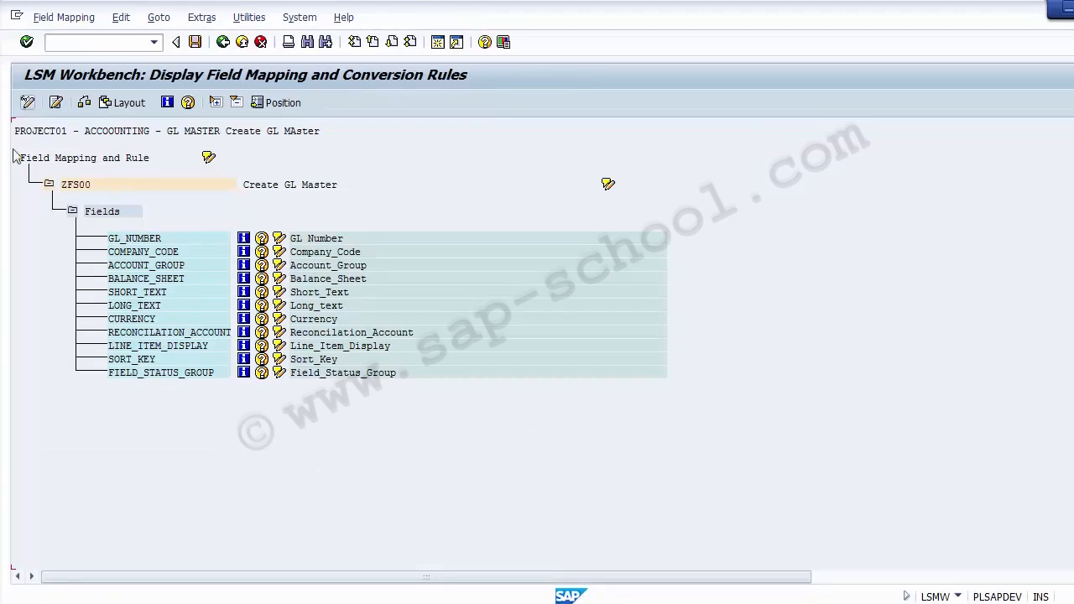
left_click(115, 212)
left_click(151, 240)
left_click(324, 242)
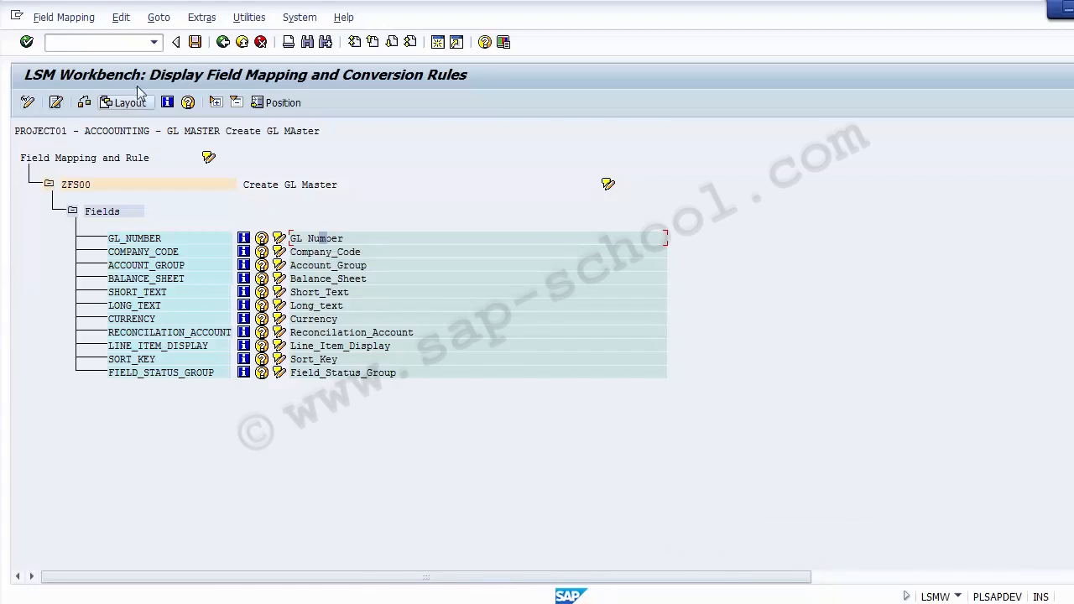
left_click(28, 102)
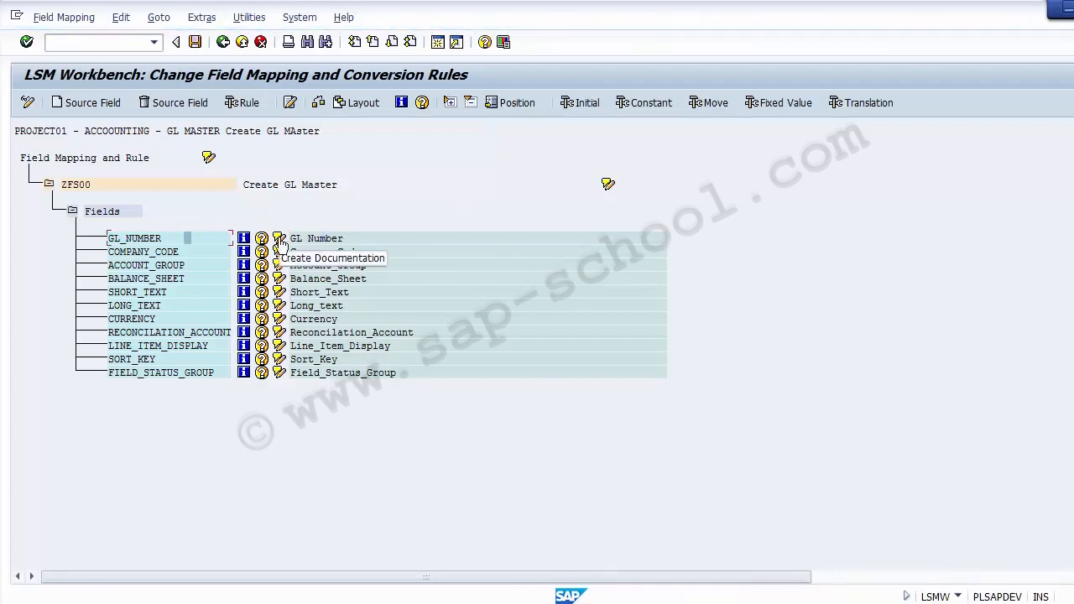
Review the ZFS00 target fields from GL_NUMBER to FIELD_STATUS_GROUP that need a source field.
left_click(139, 252)
left_click(139, 265)
left_click(141, 278)
left_click(140, 292)
left_click(140, 305)
left_click(139, 320)
left_click(141, 373)
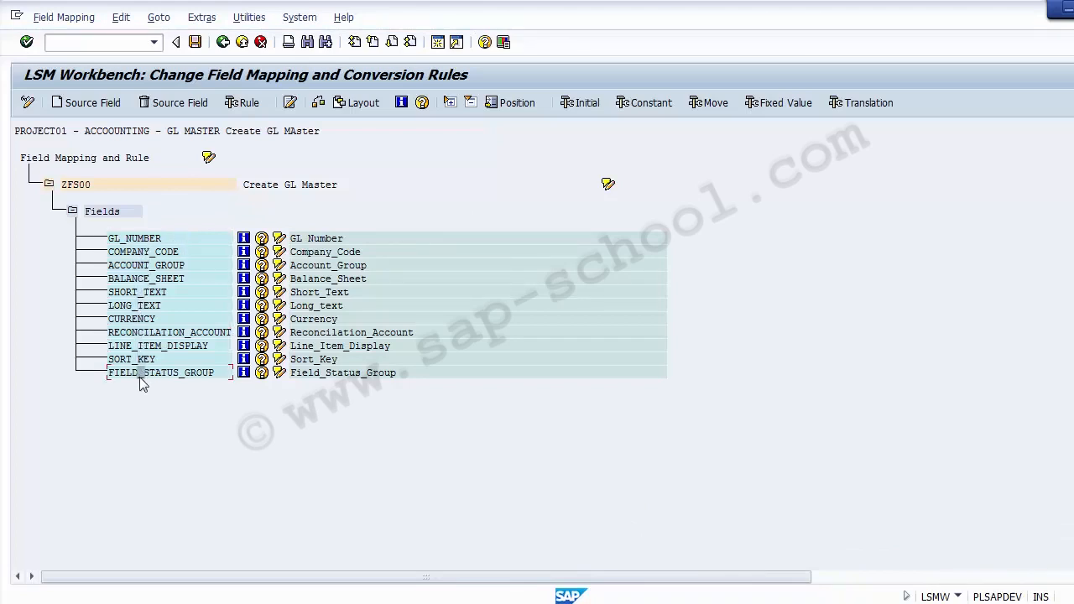
left_click(129, 238)
left_click(133, 252)
left_click(134, 265)
left_click(134, 279)
left_click(128, 240)
left_click(147, 253)
Assign the ZGLMASTER source field GL_NUMBER to the GL_NUMBER target field and check its transfer rule.
left_click(144, 241)
left_click(82, 104)
left_click_drag(118, 164, 490, 117)
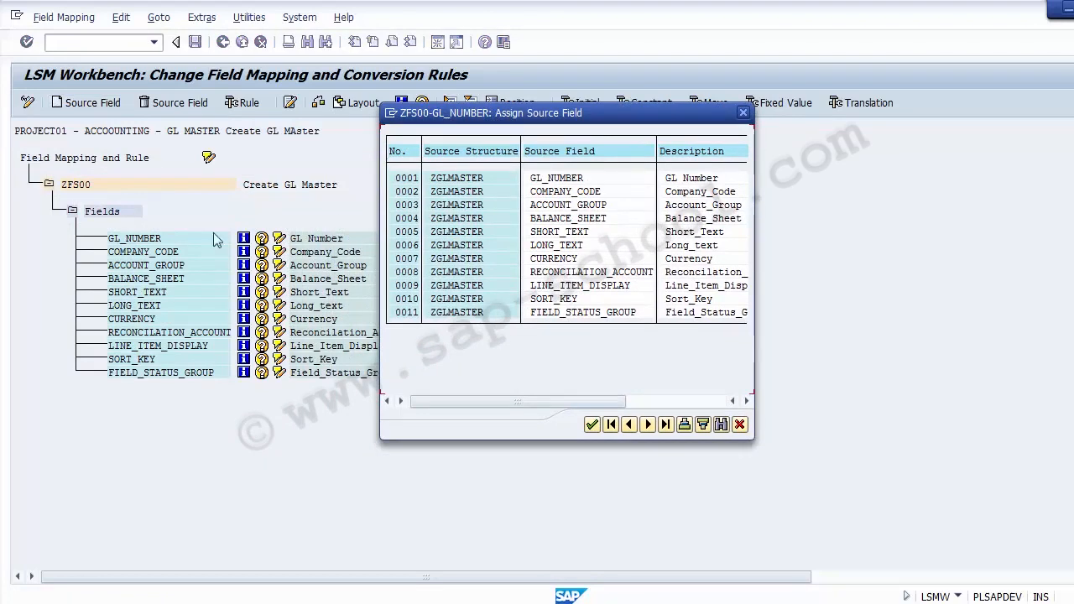
left_click(569, 182)
double_click(577, 182)
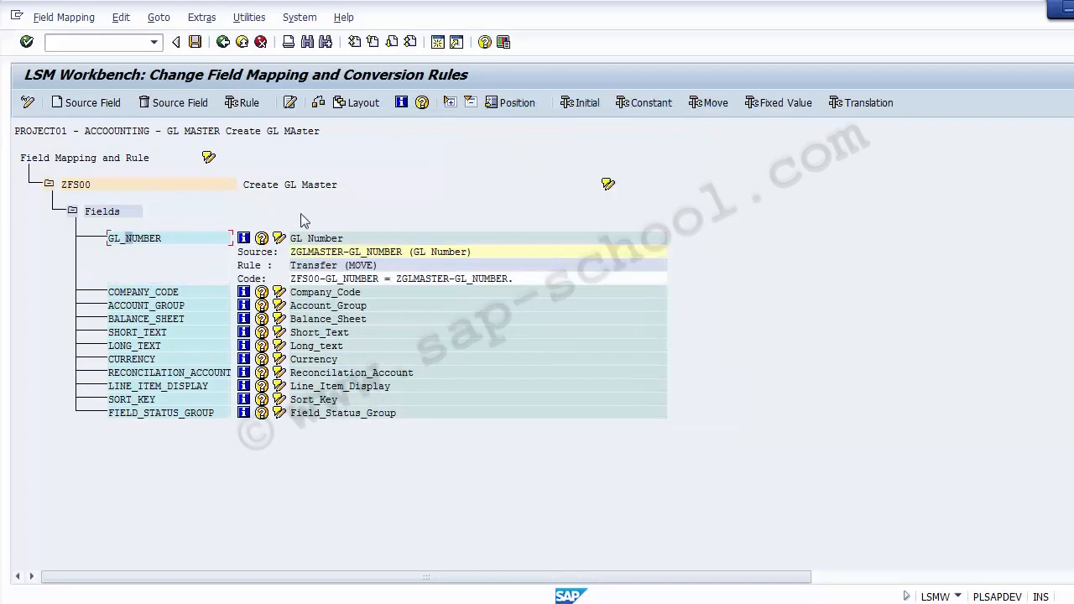
left_click(396, 265)
Assign the ZGLMASTER source field COMPANY_CODE to the COMPANY_CODE target field and check its rule and code.
left_click(137, 294)
left_click(88, 104)
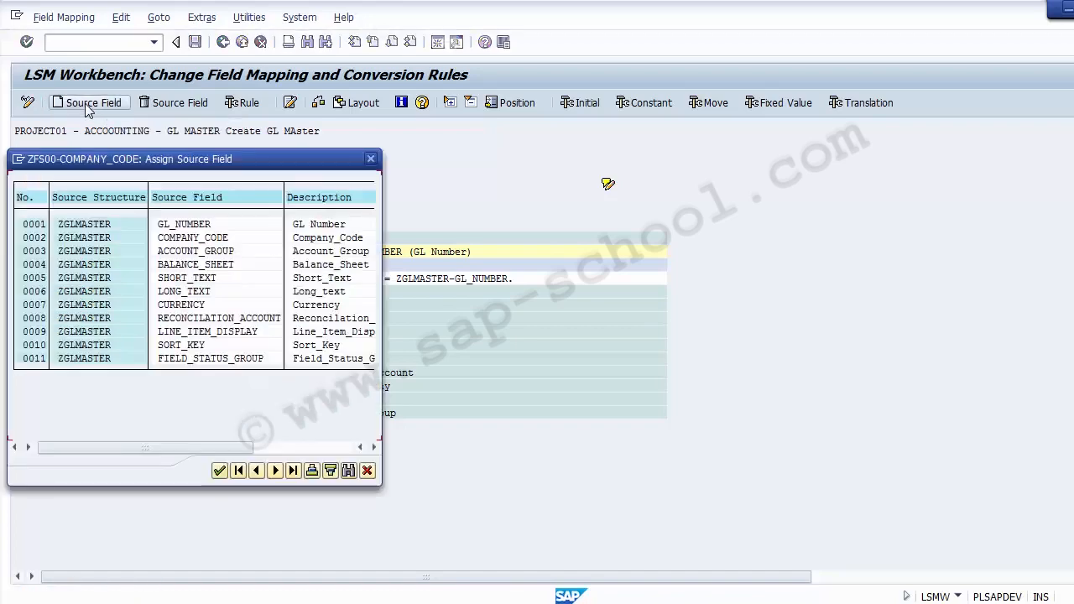
left_click_drag(175, 156, 503, 30)
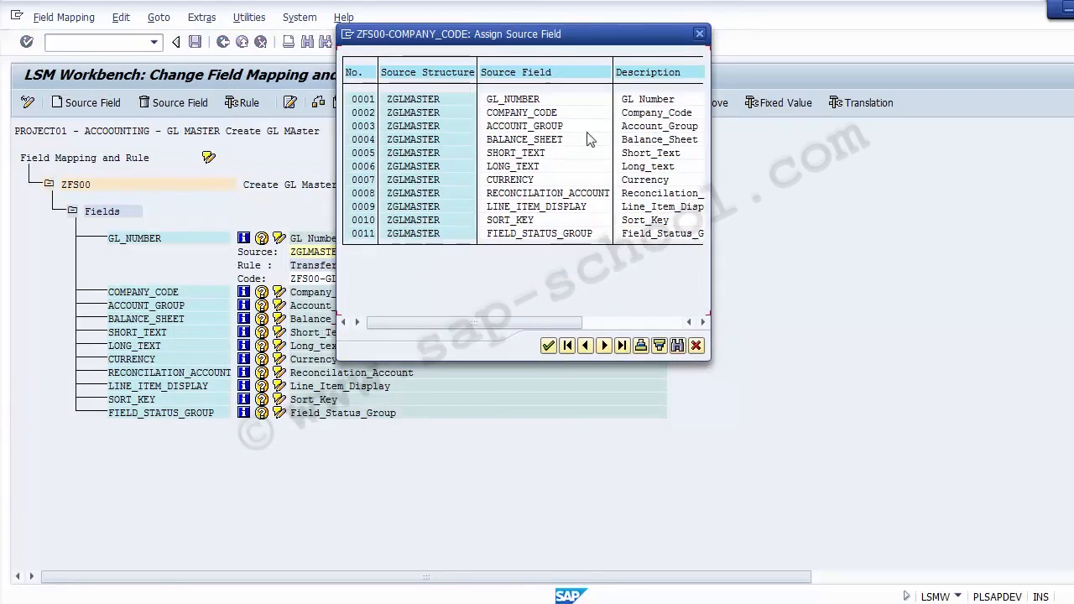
left_click(537, 116)
double_click(532, 117)
left_click(388, 319)
left_click(168, 293)
left_click(384, 333)
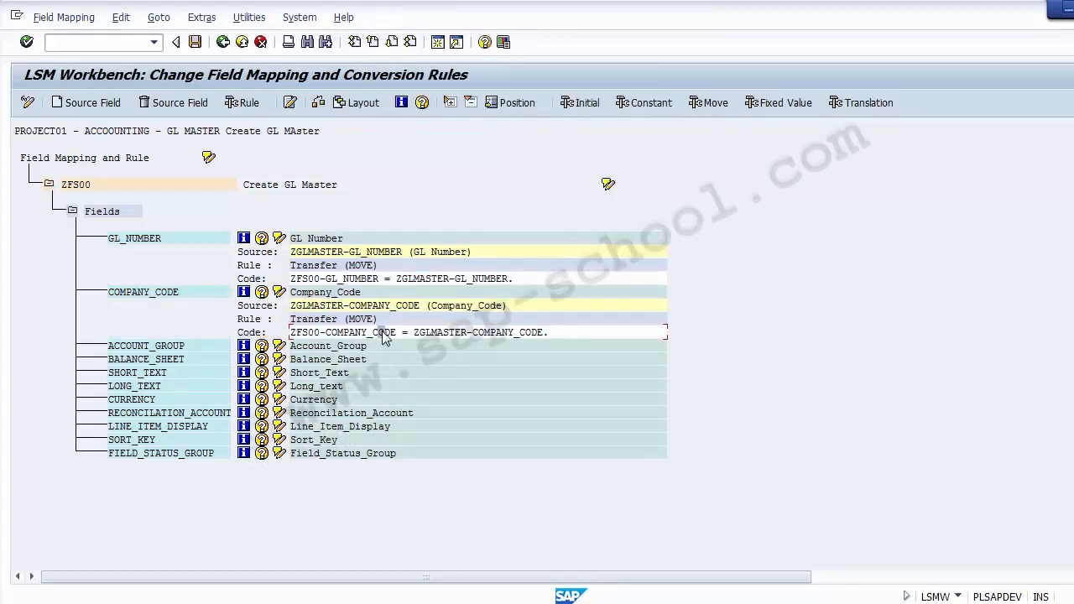
Assign the ZGLMASTER source field ACCOUNT_GROUP to the ACCOUNT_GROUP target field.
left_click(132, 349)
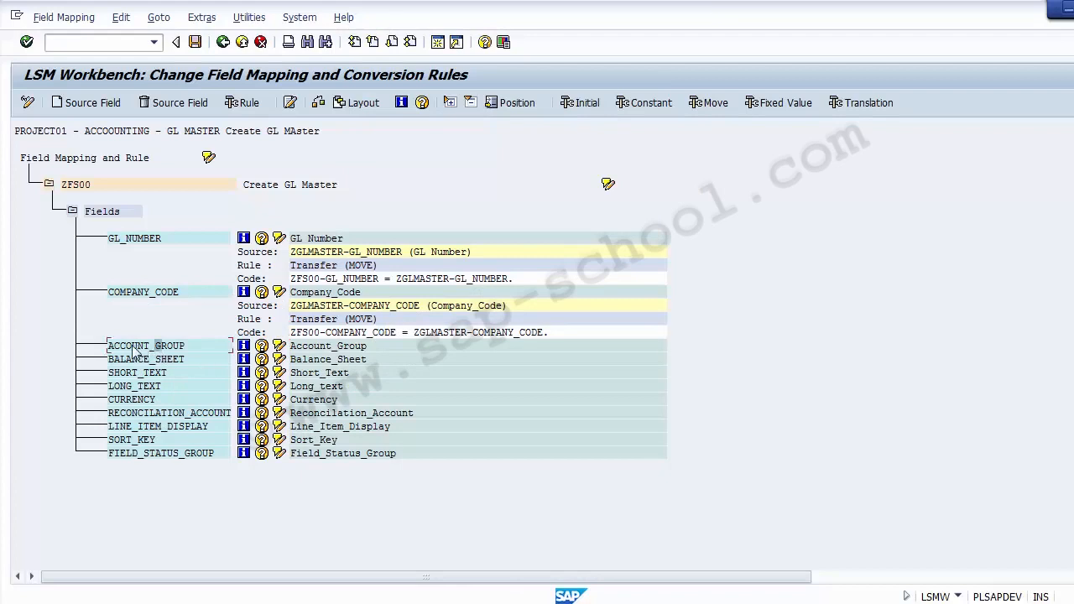
left_click(90, 104)
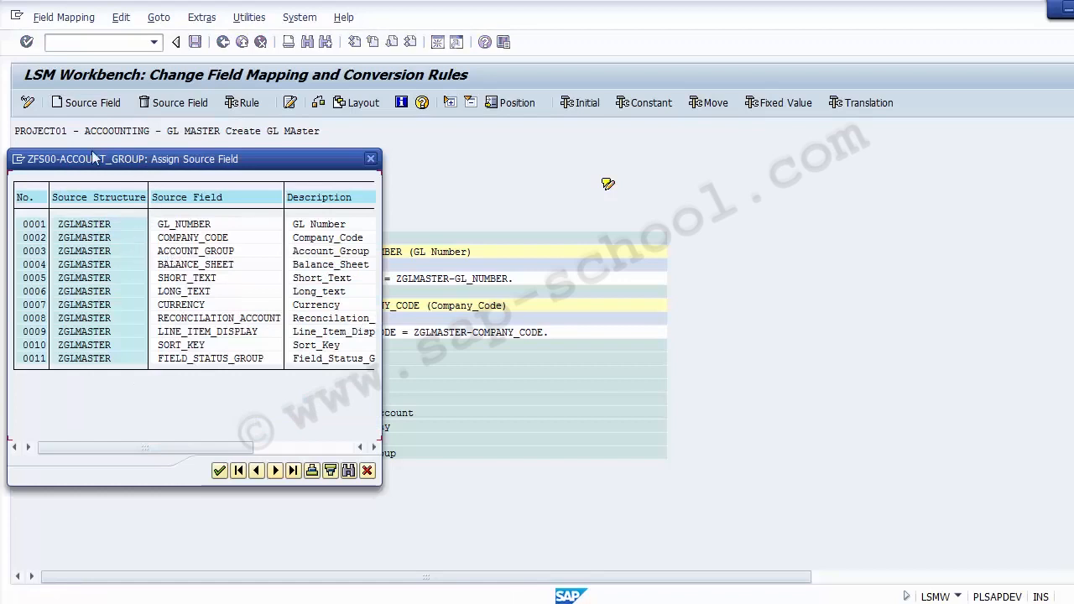
left_click_drag(88, 165, 339, 156)
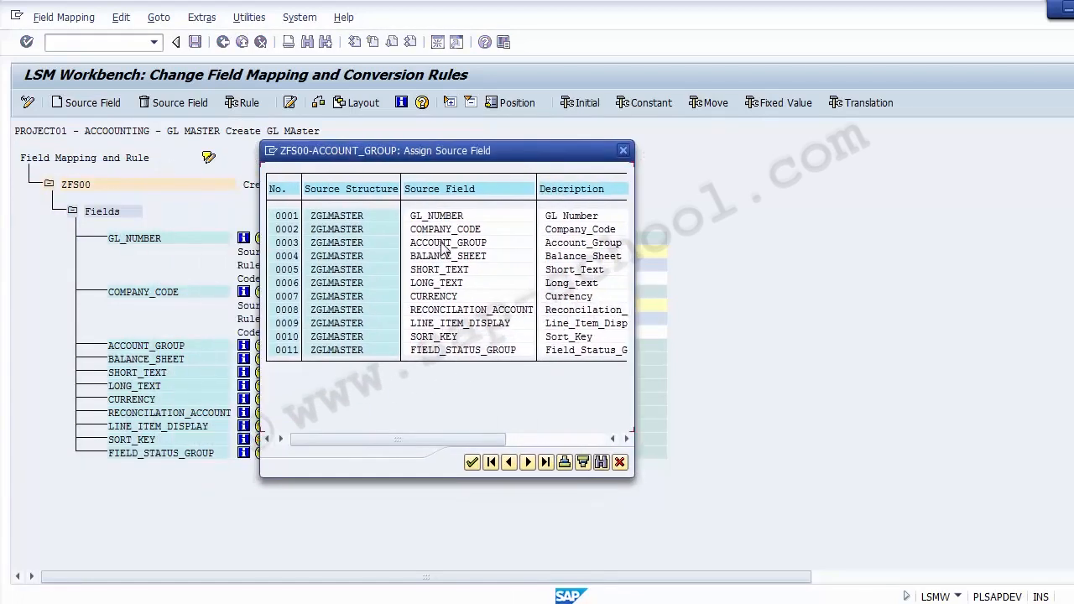
left_click(444, 245)
double_click(442, 242)
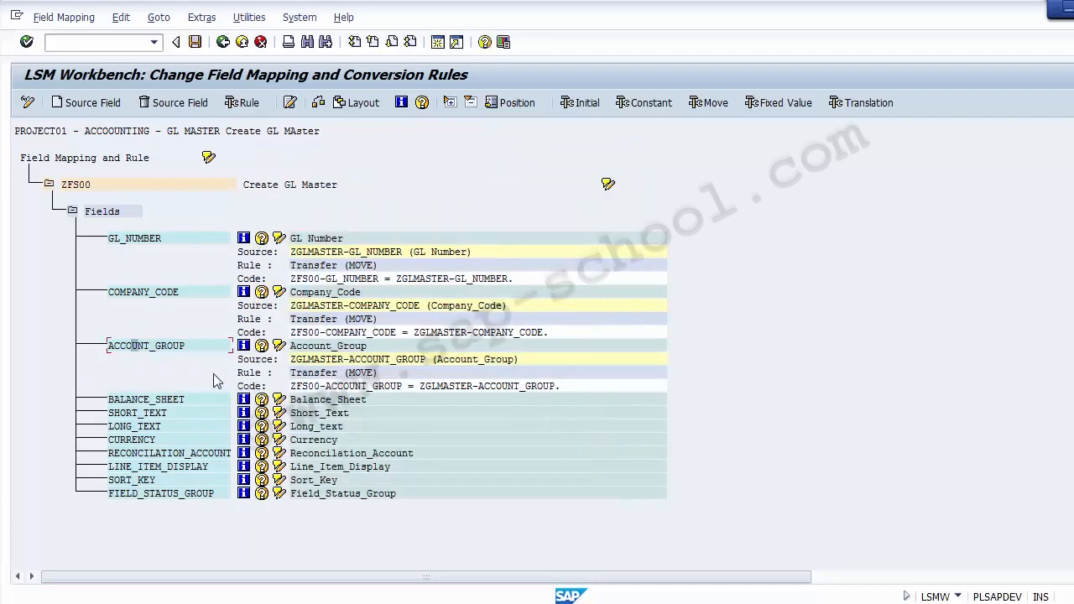
Assign the ZGLMASTER source field BALANCE_SHEET to the BALANCE_SHEET target field.
left_click(144, 401)
left_click(86, 103)
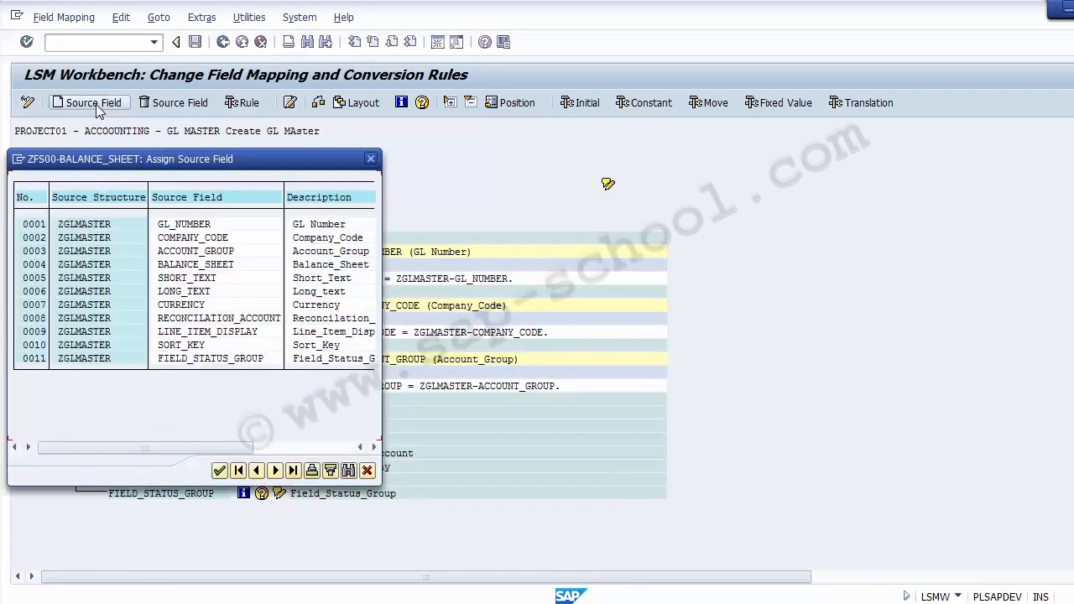
double_click(194, 264)
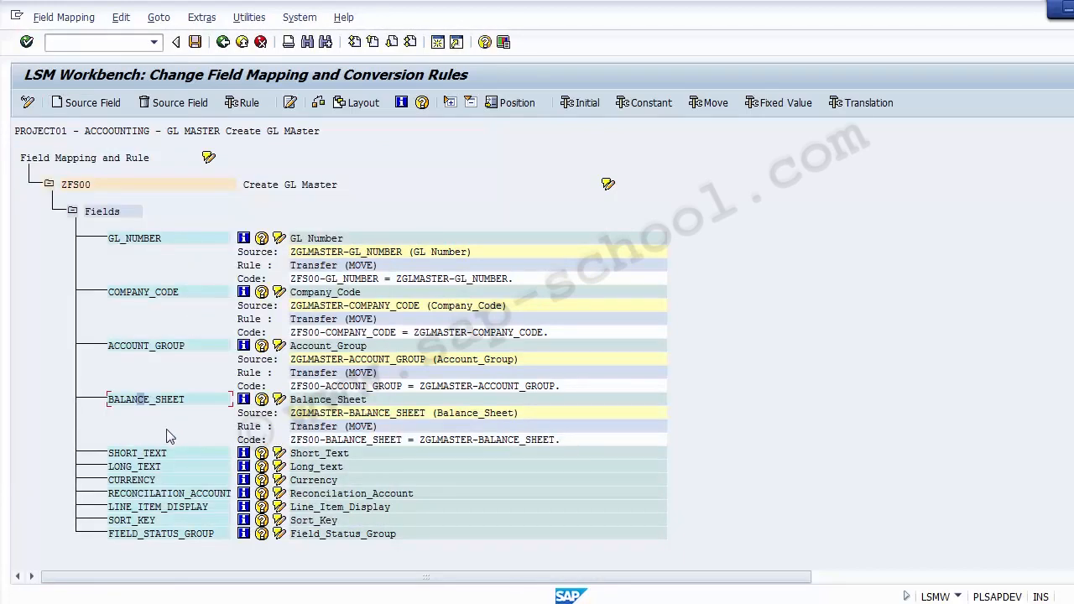
Assign the ZGLMASTER source field SHORT_TEXT to the SHORT_TEXT target field.
left_click(139, 454)
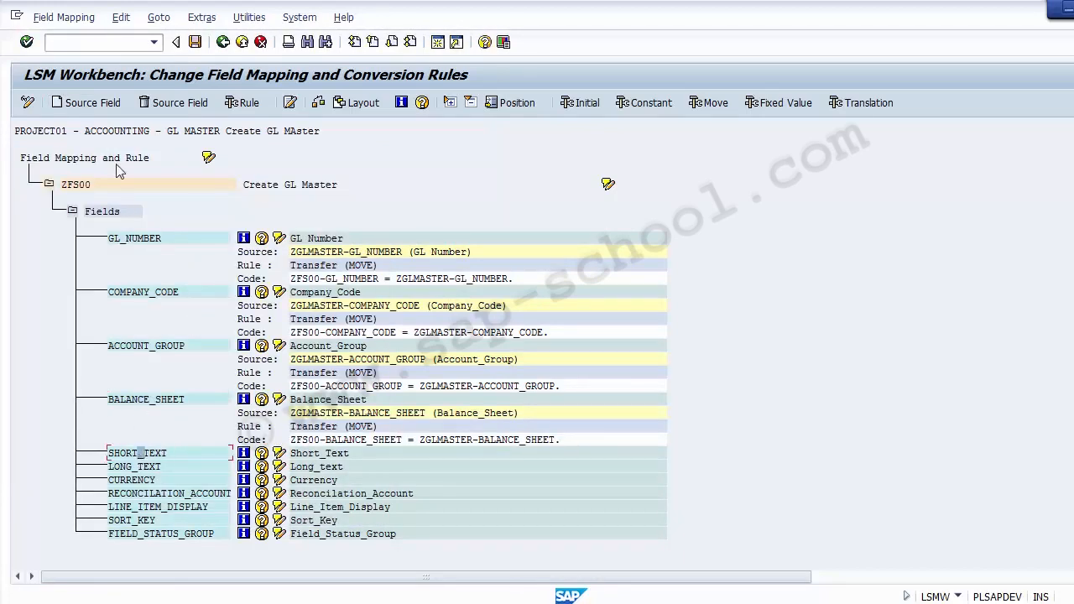
left_click(82, 107)
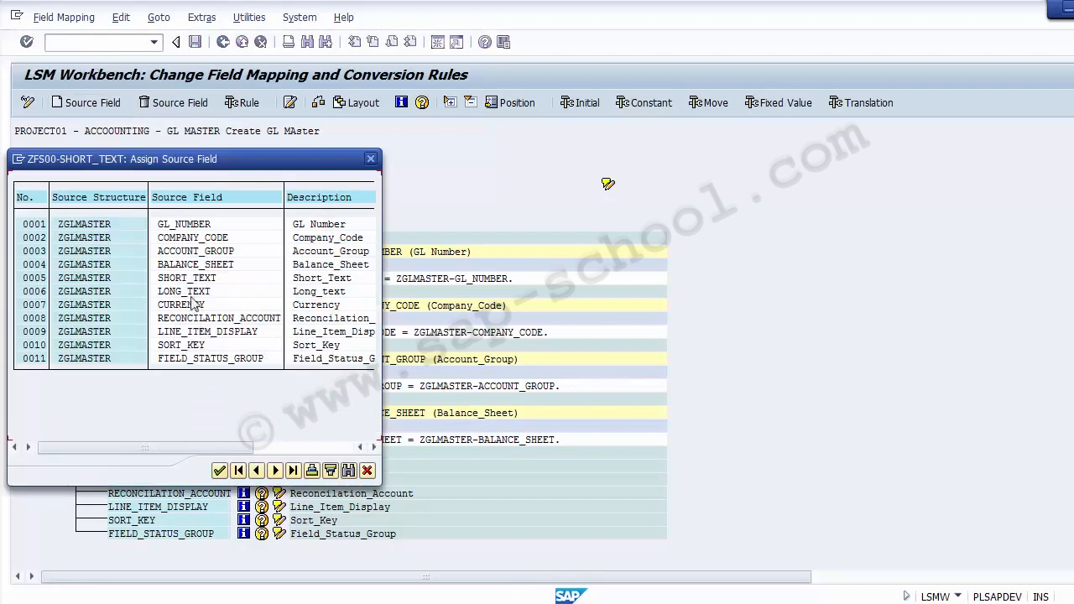
double_click(186, 278)
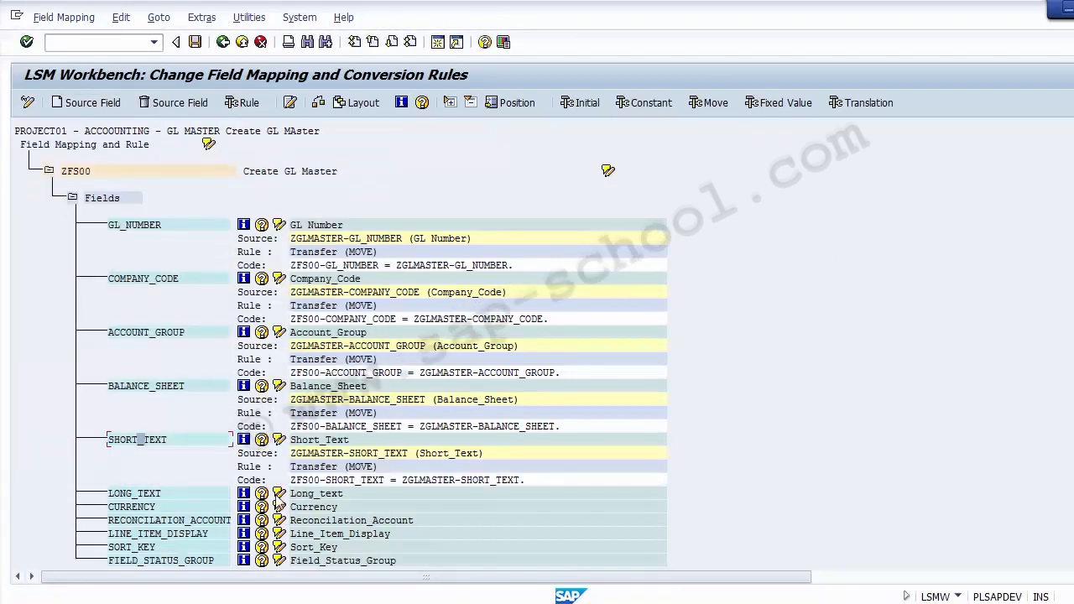
Assign the ZGLMASTER source fields LONG_TEXT and CURRENCY to the target fields of the same names.
left_click(131, 495)
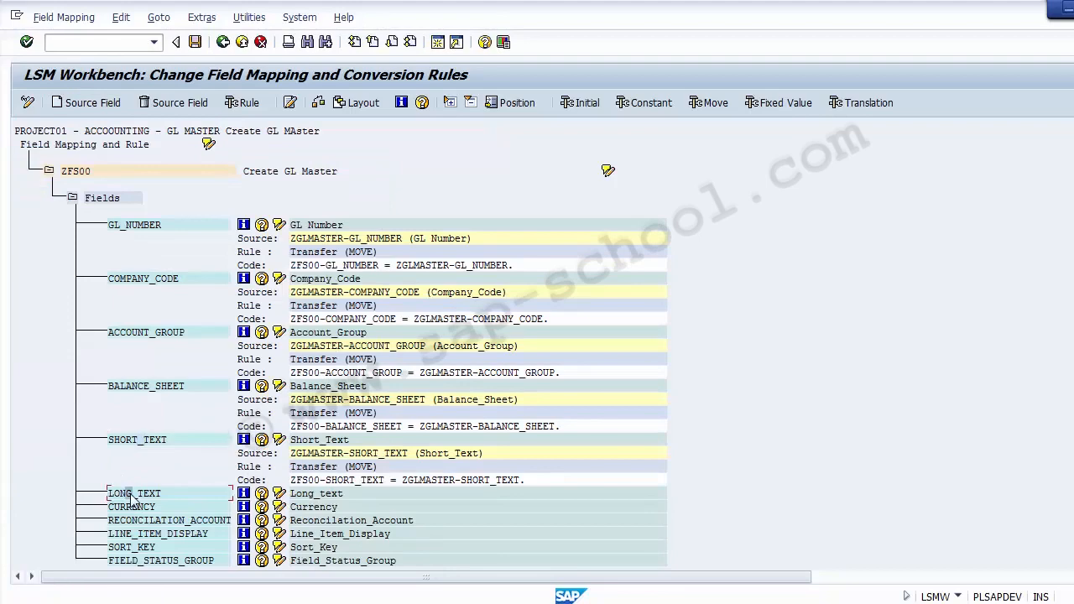
left_click(84, 103)
double_click(193, 291)
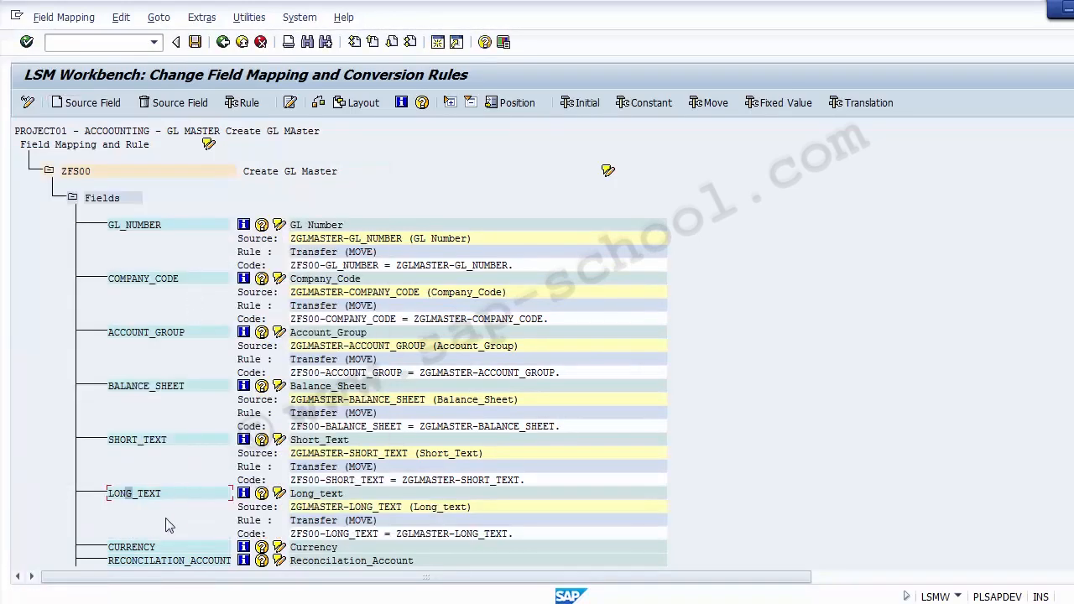
left_click(135, 547)
left_click(85, 103)
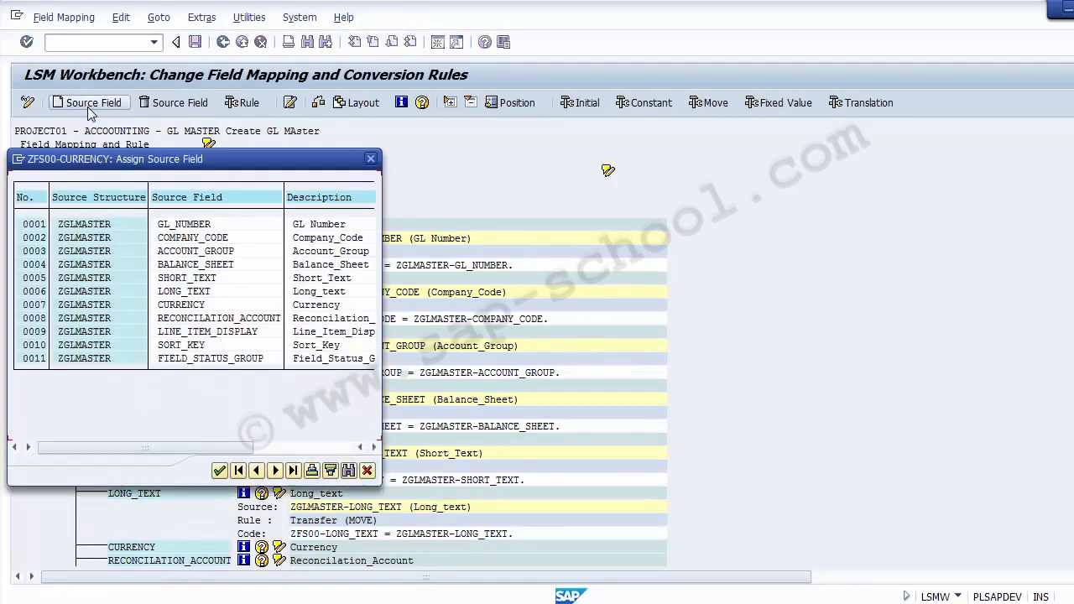
double_click(180, 306)
Assign the ZGLMASTER source fields RECONCILATION_ACCOUNT and LINE_ITEM_DISPLAY to their matching target fields.
scroll(344, 386, "down", 10)
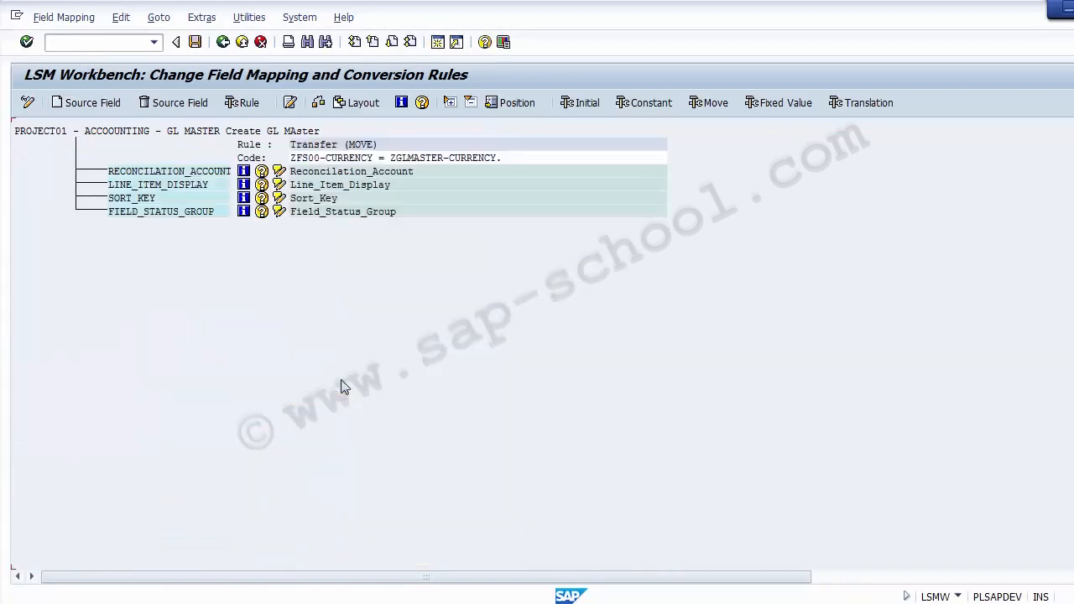
left_click(86, 103)
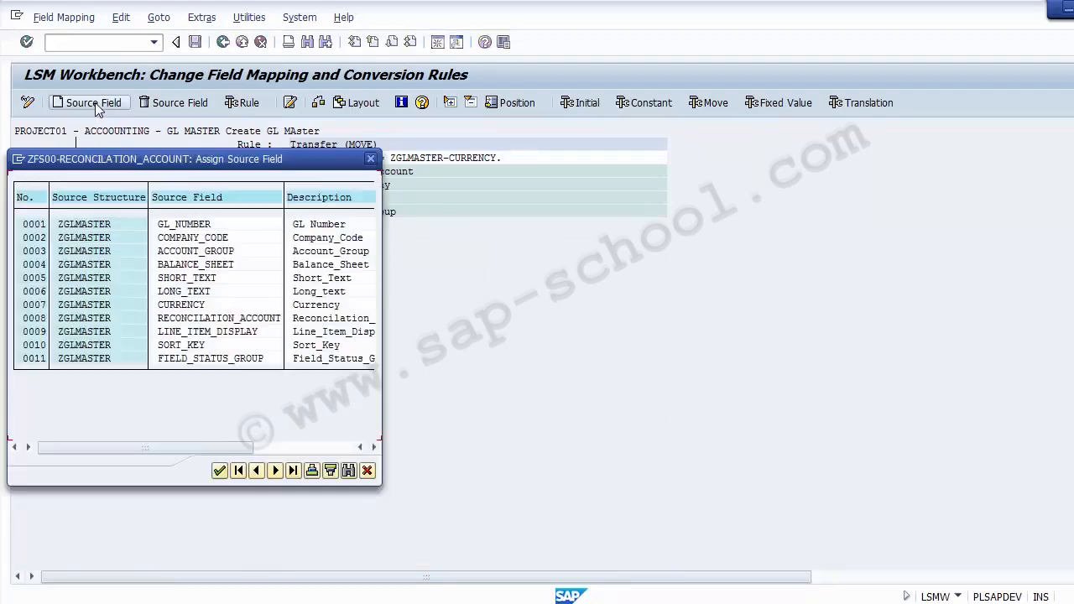
double_click(191, 320)
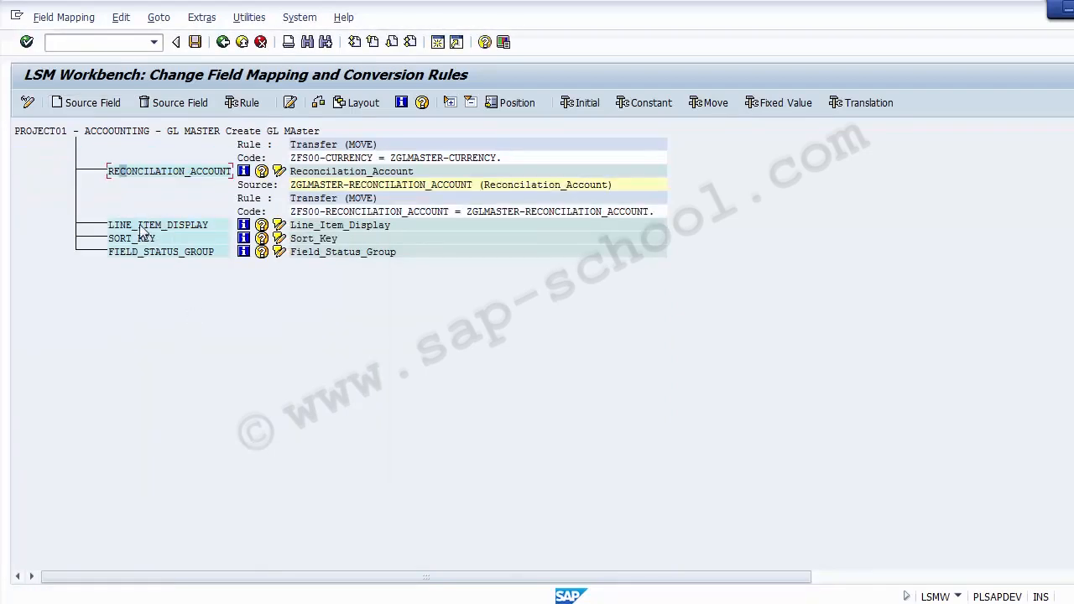
left_click(94, 103)
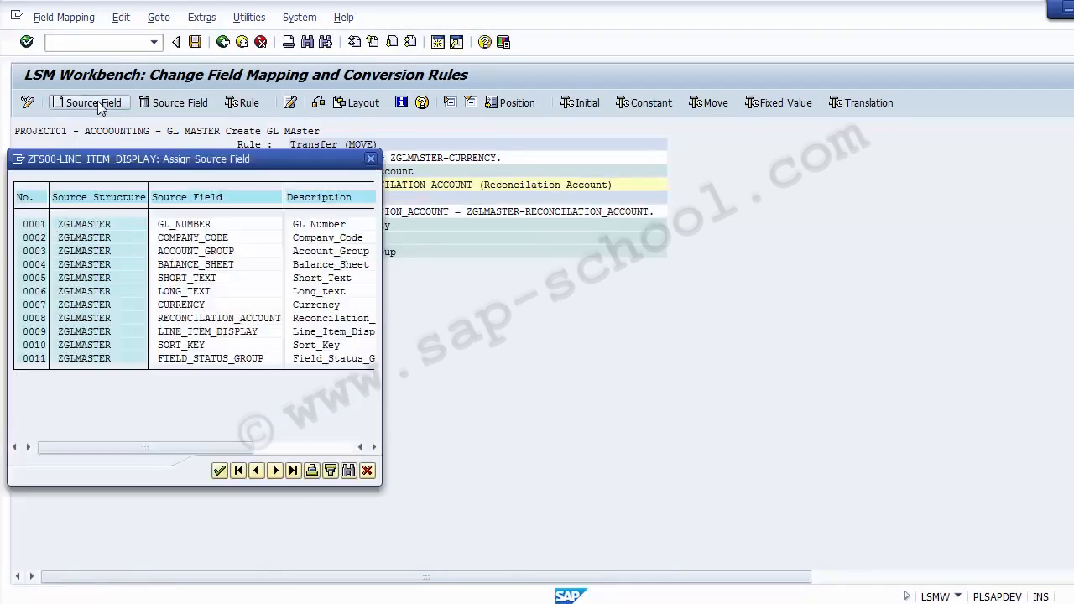
double_click(200, 332)
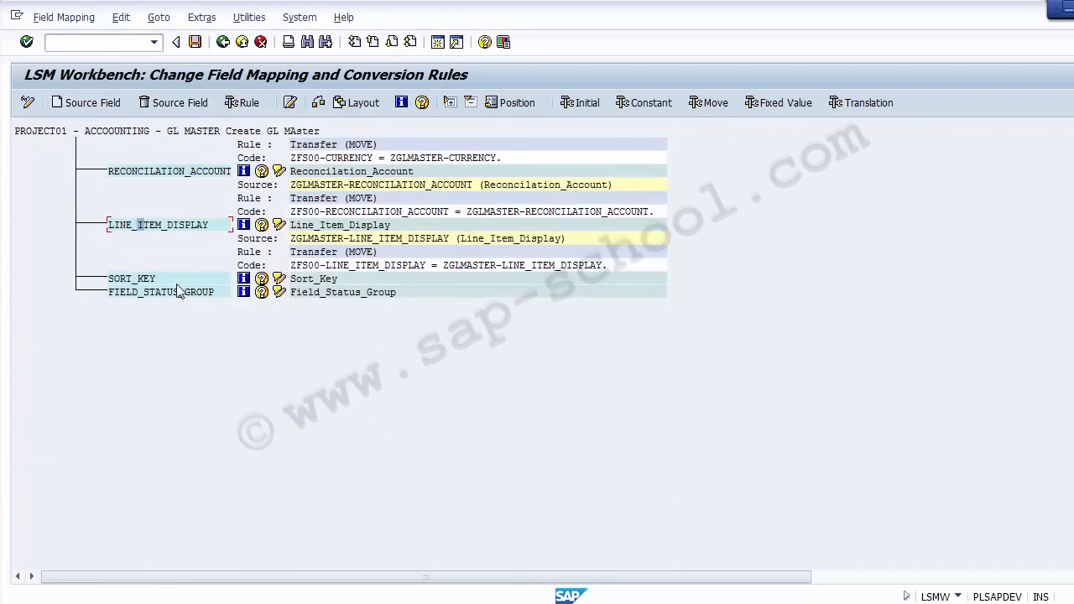
Assign the ZGLMASTER source fields SORT_KEY and FIELD_STATUS_GROUP to their matching target fields.
left_click(93, 103)
double_click(170, 343)
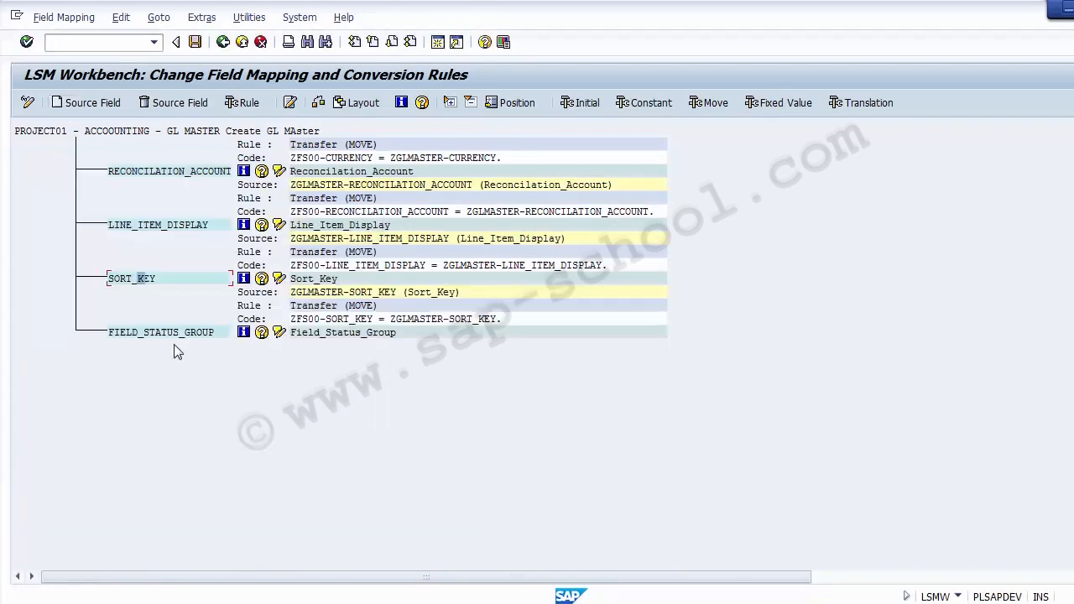
left_click(158, 334)
left_click(90, 103)
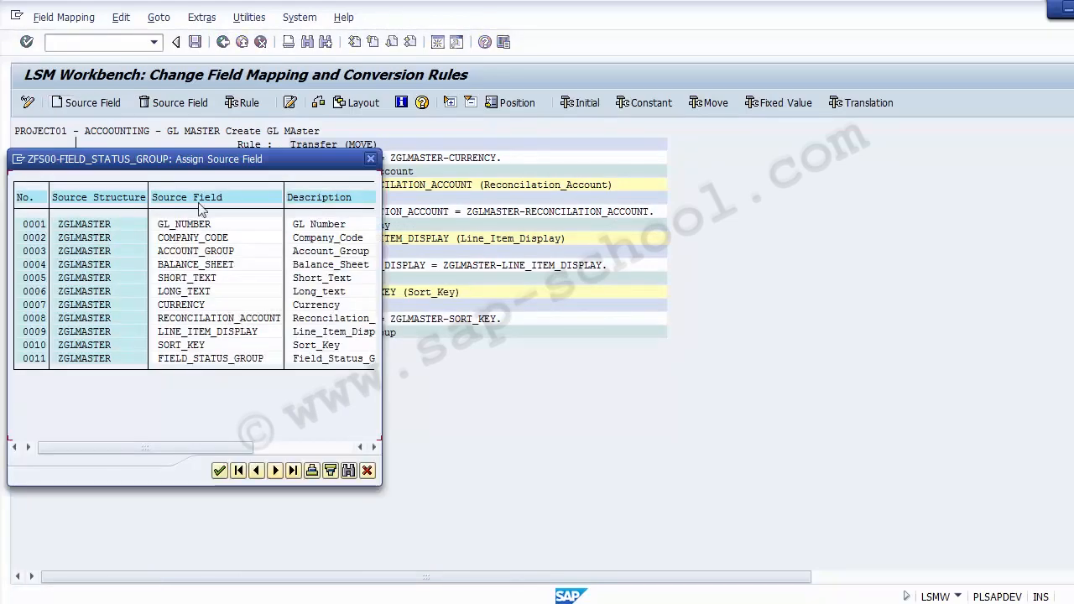
double_click(200, 358)
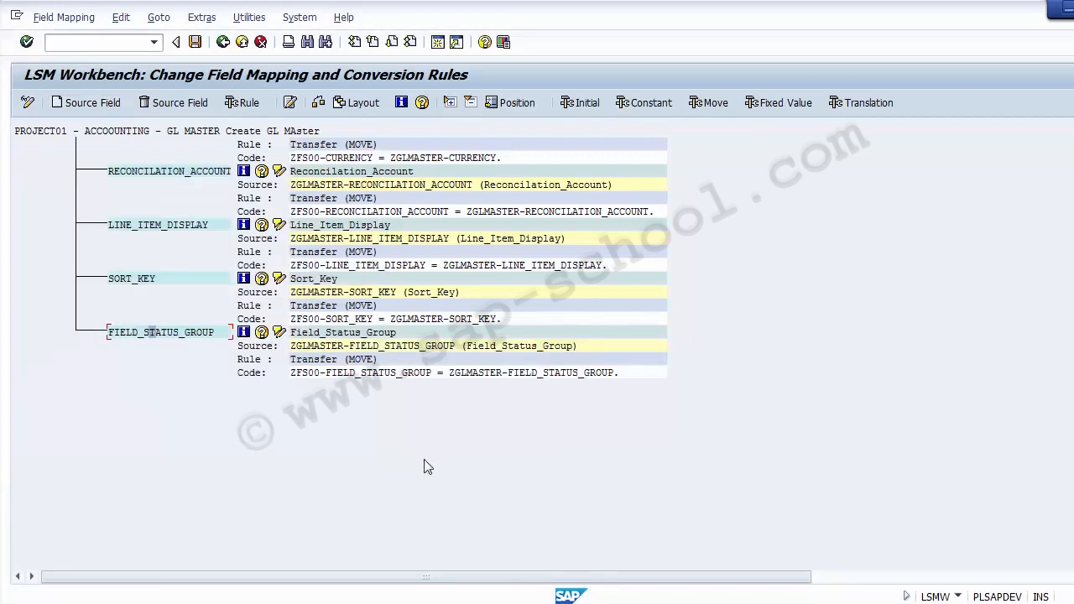
Review the completed ZFS00 field mapping from the beginning, then save it and return to the process step list.
left_click(1073, 244)
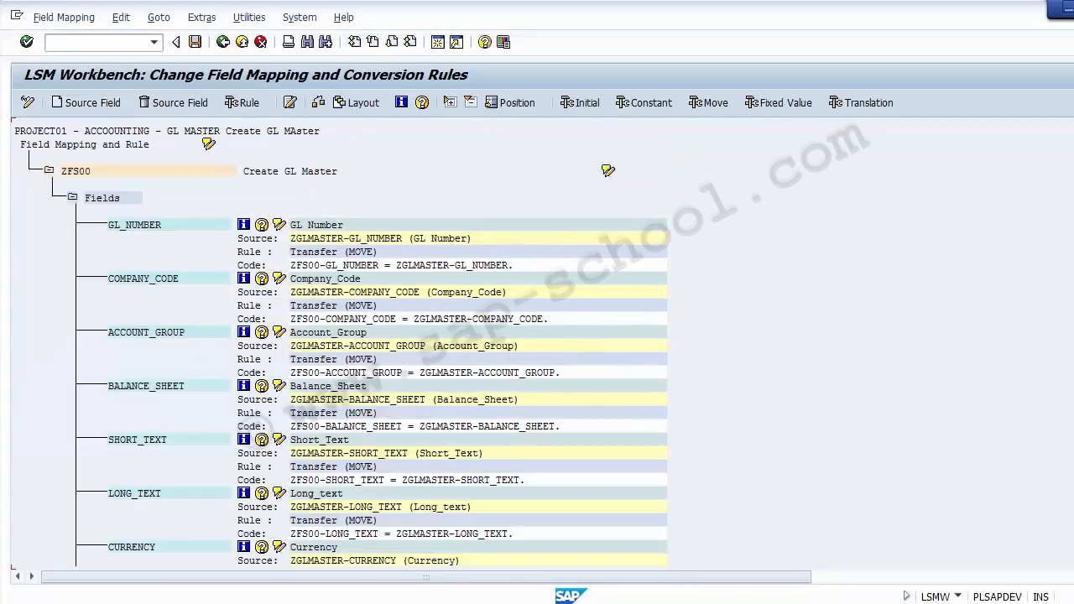
left_click(1073, 134)
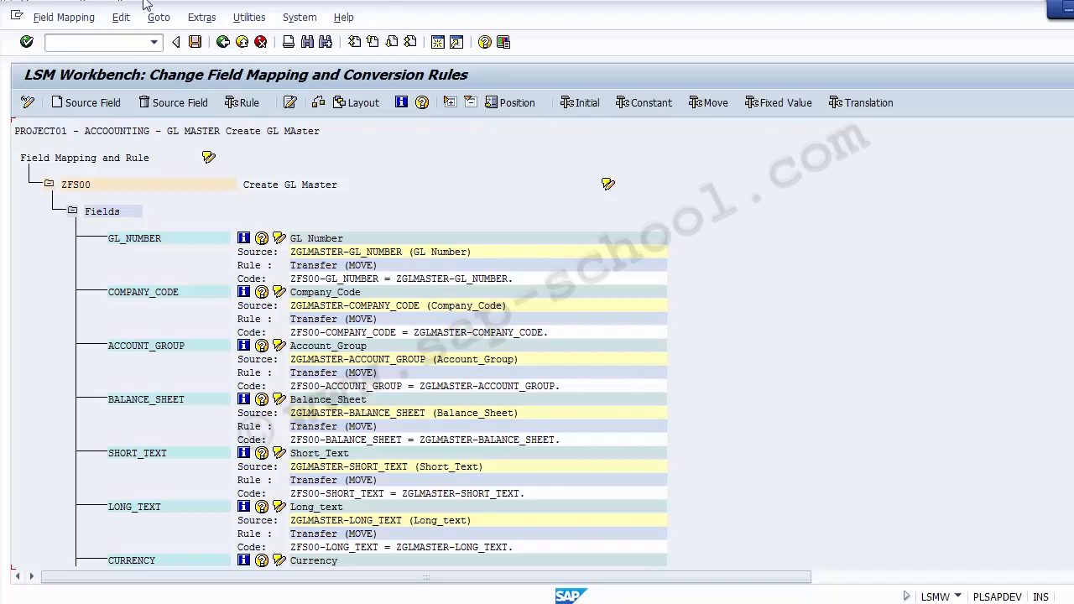
left_click(194, 42)
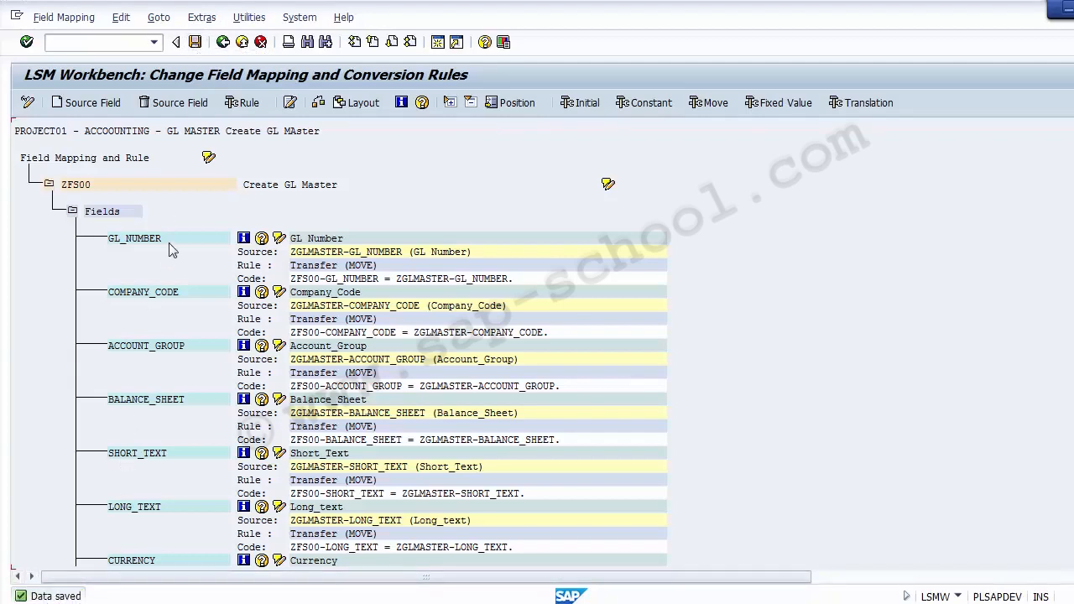
left_click(223, 43)
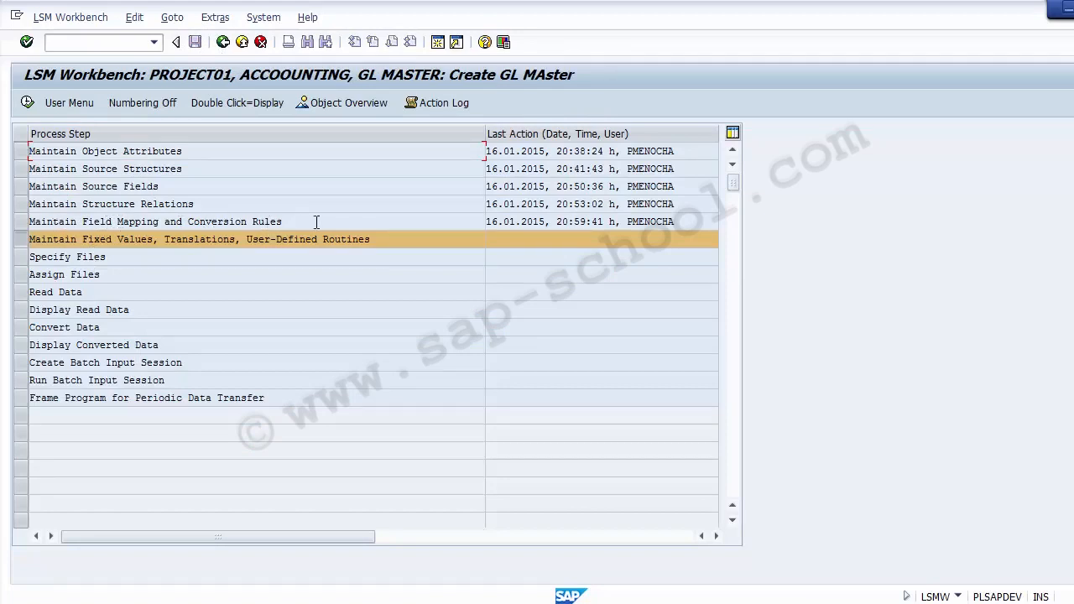
Open the Maintain Fixed Values, Translations, User-Defined Routines process step and look over its reusable rule categories.
left_click_drag(321, 223, 403, 243)
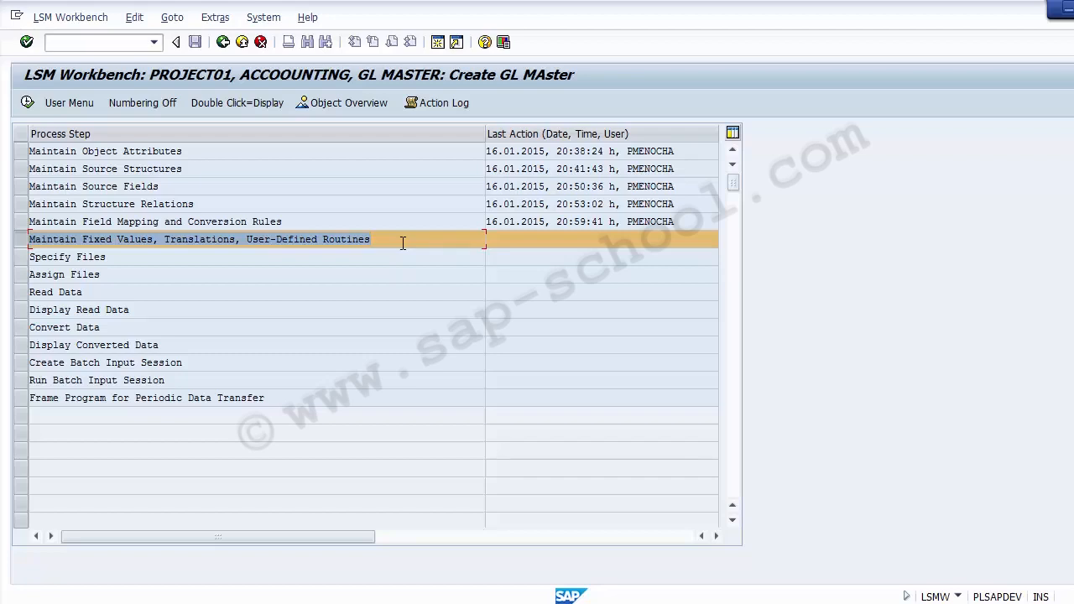
left_click(25, 104)
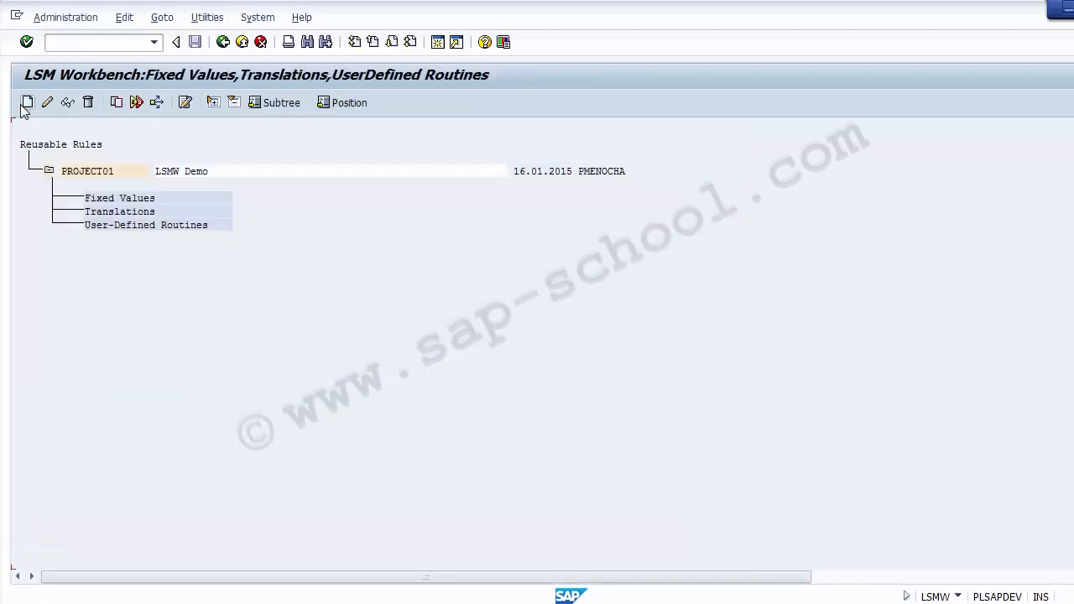
left_click(135, 212)
left_click(139, 225)
Create a fixed value named BUKRS with the description Company COde under PROJECT01 and expand the Fixed Values node.
left_click(200, 200)
left_click(28, 102)
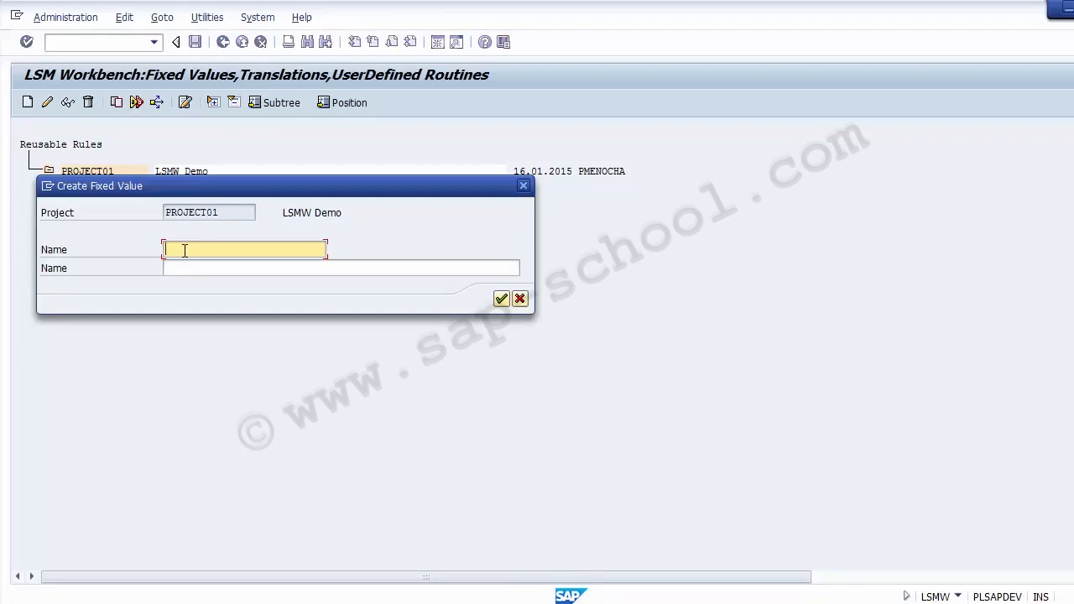
type("Bukrs")
key("Tab")
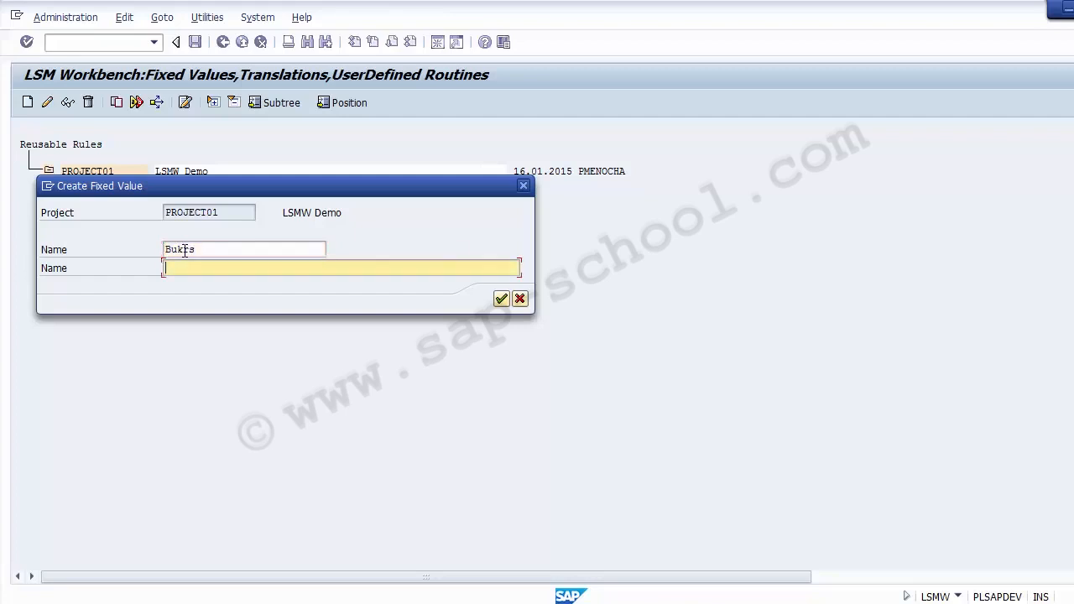
type("Company Code")
key("Return")
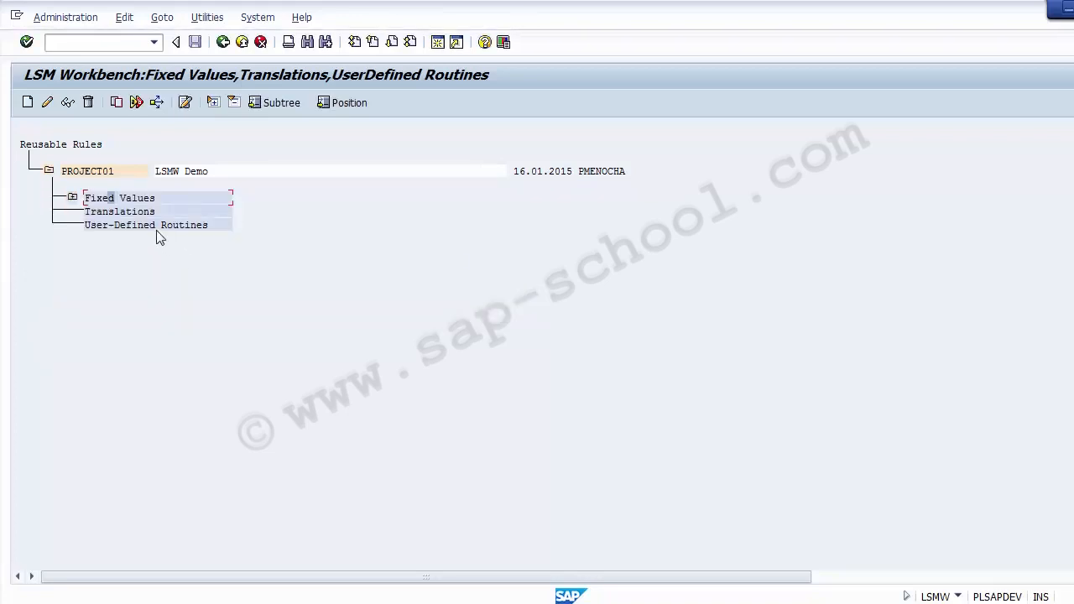
left_click(72, 197)
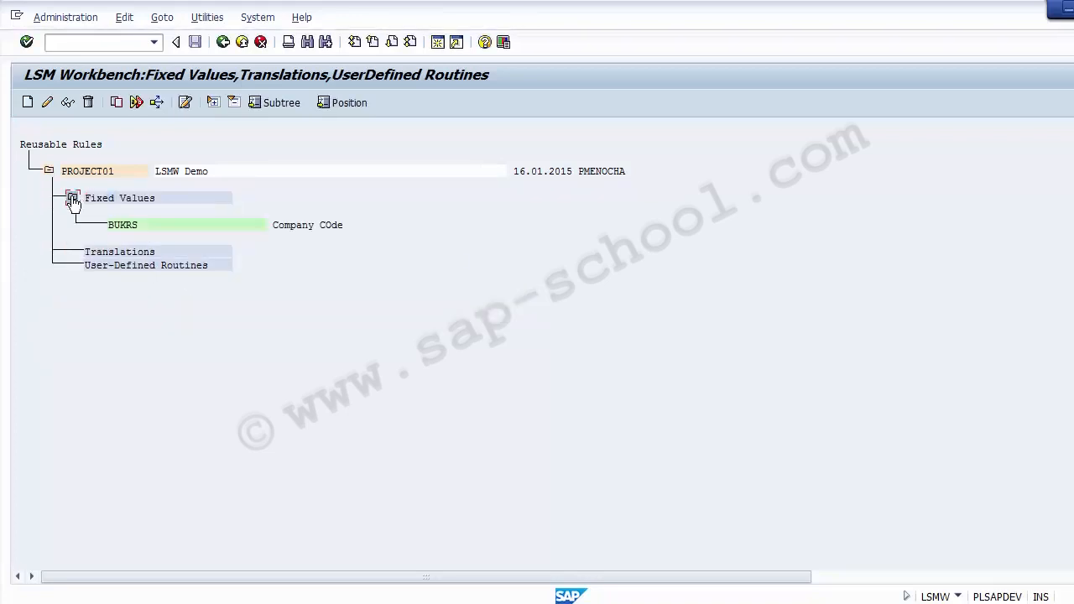
Leave the reusable rules overview and reopen the Maintain Fixed Values, Translations, User-Defined Routines process step.
left_click(224, 226)
left_click(295, 226)
left_click(109, 254)
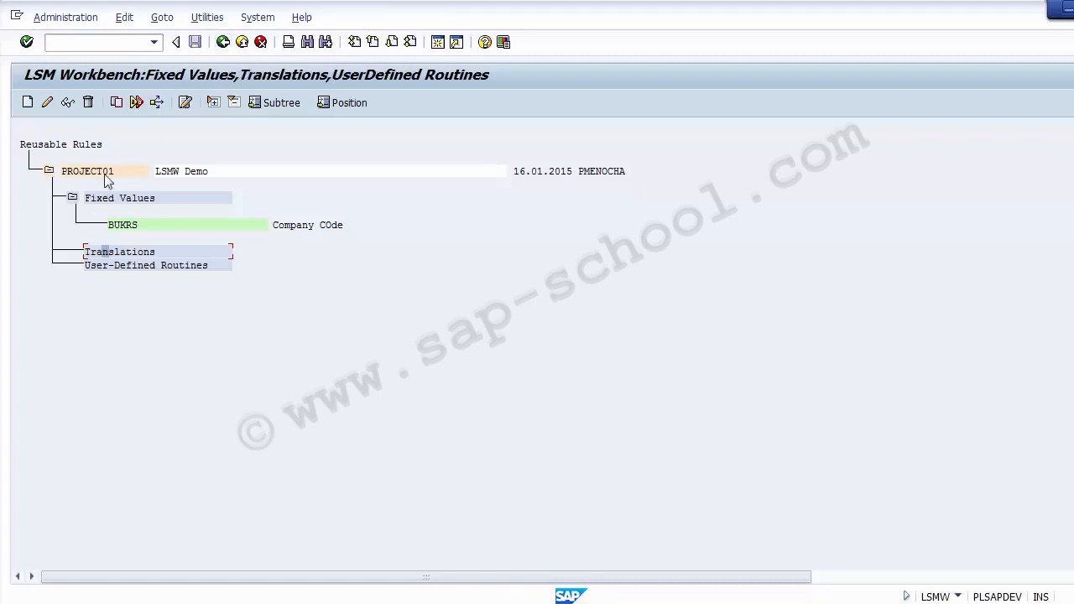
left_click(221, 43)
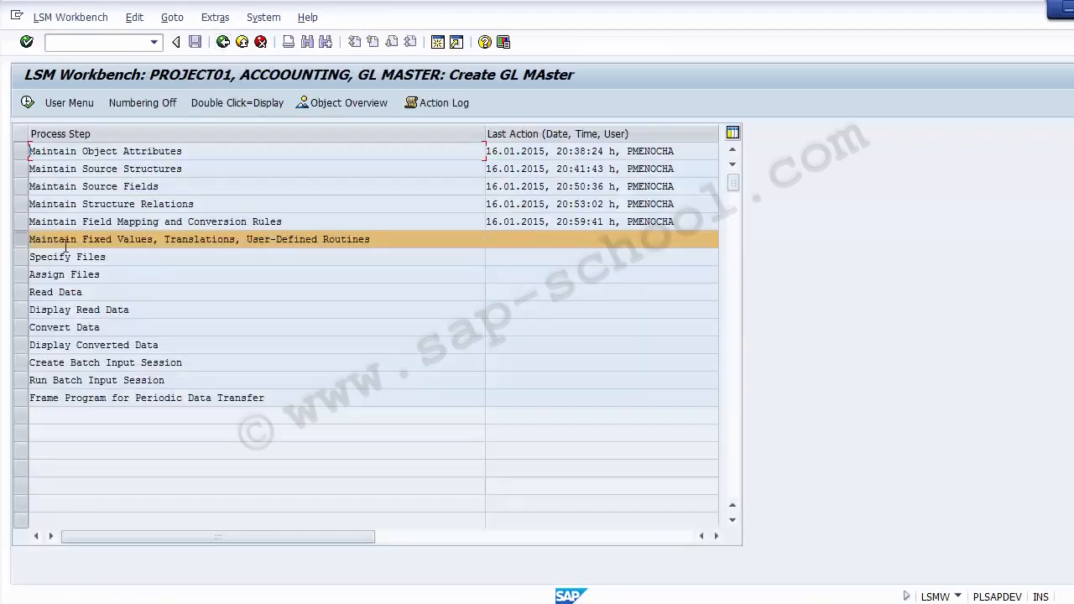
left_click(27, 102)
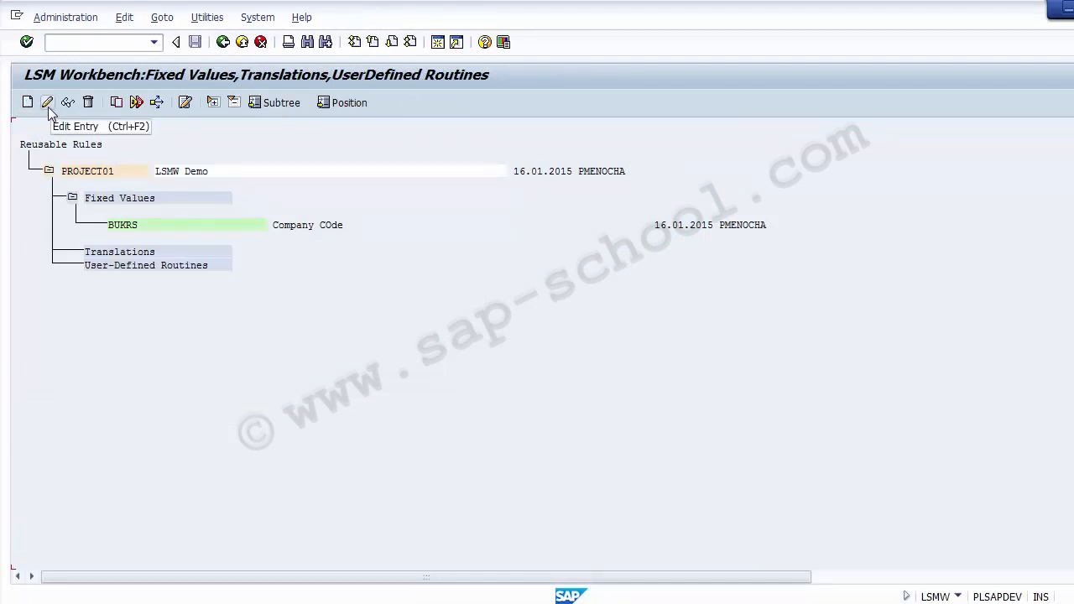
Open the BUKRS fixed value for editing and set its output length to 4, keeping dictionary type CHAR.
left_click(123, 225)
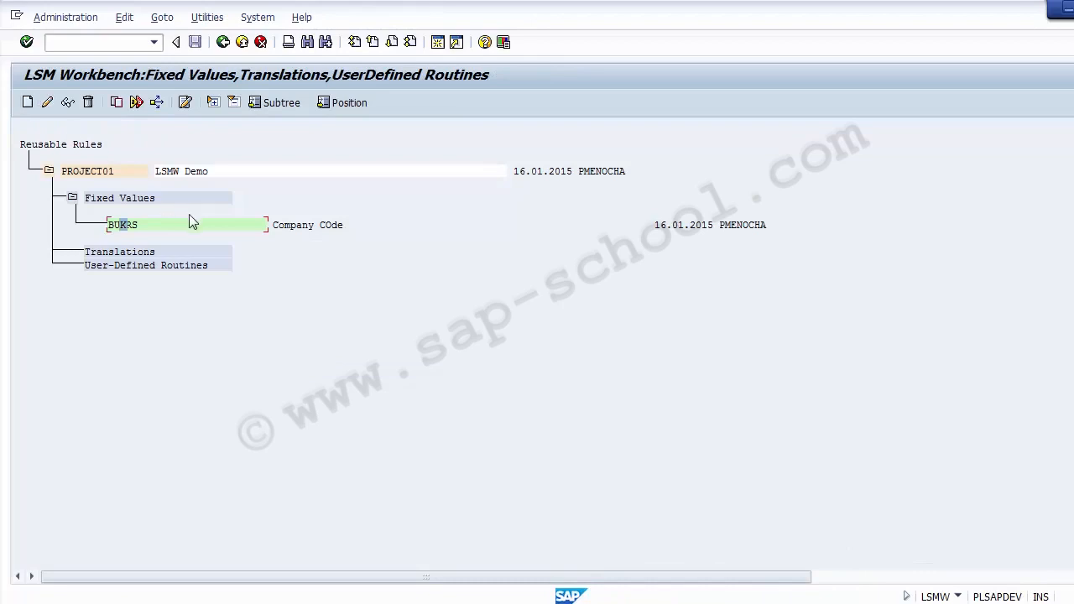
left_click(150, 225)
left_click(119, 227)
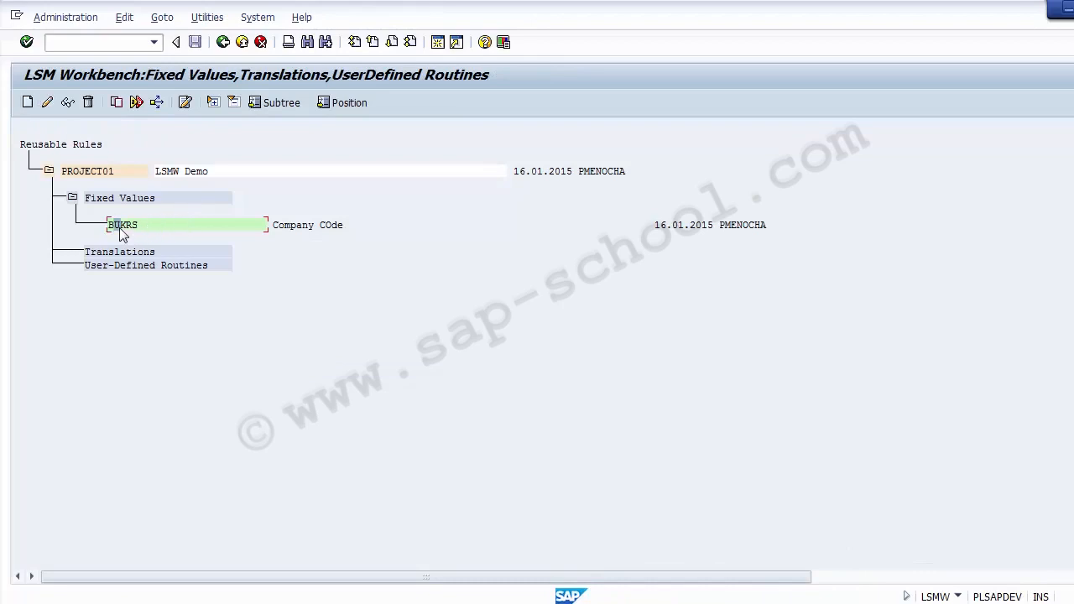
left_click(48, 103)
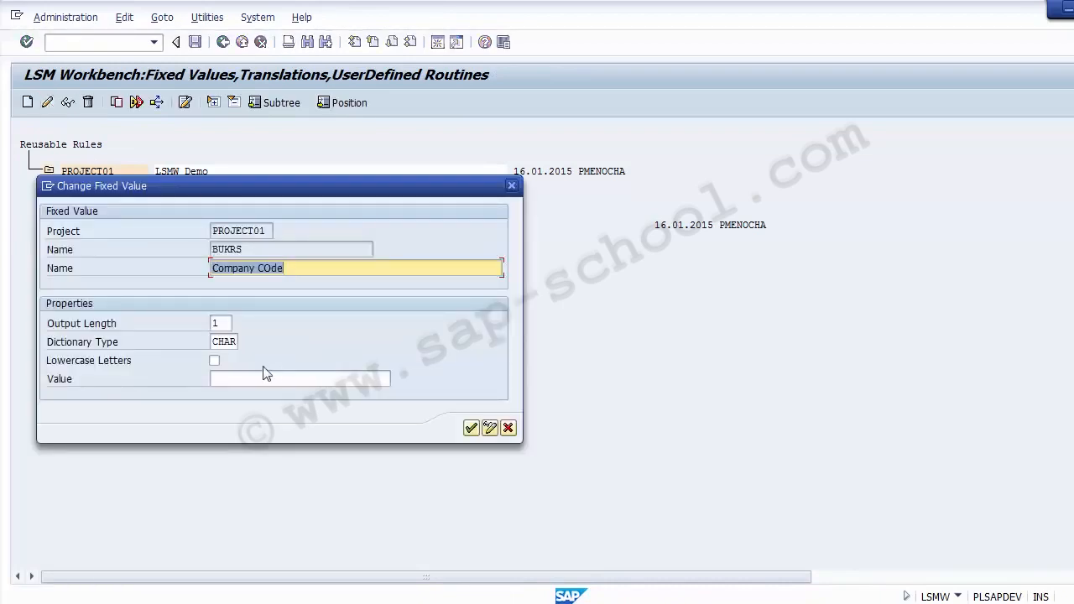
left_click(221, 322)
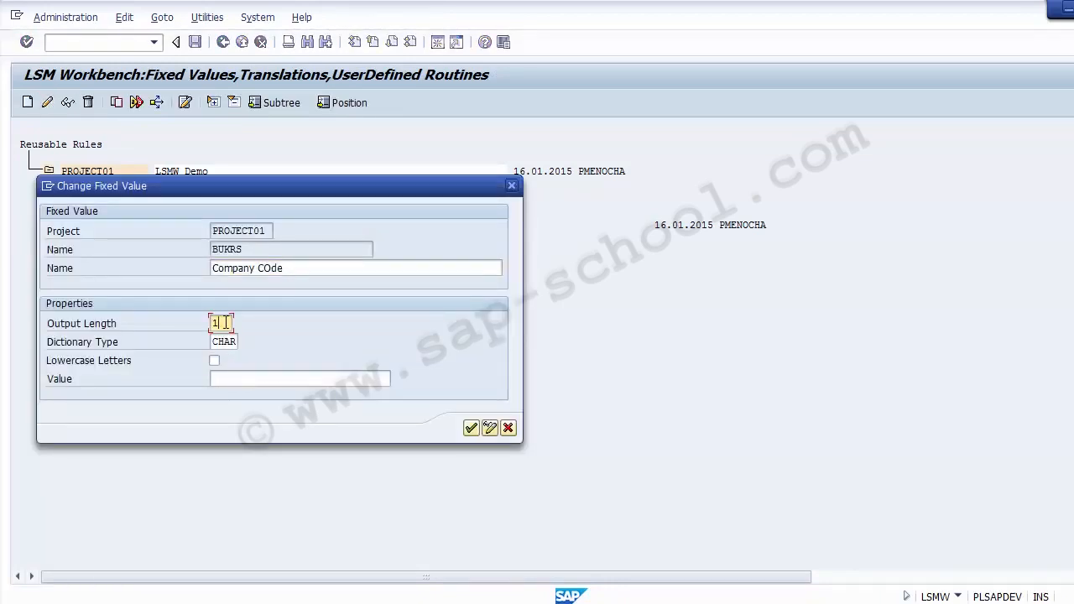
key("BackSpace")
type("4")
left_click(237, 342)
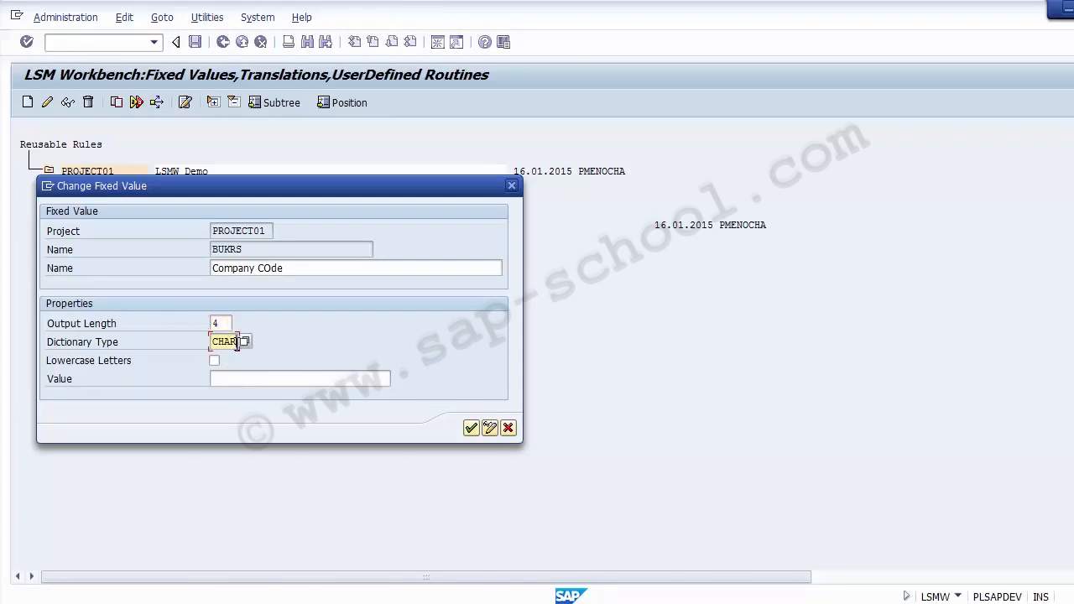
Set the value of the BUKRS fixed value to 9000, confirm it and return to the process step list.
left_click(232, 379)
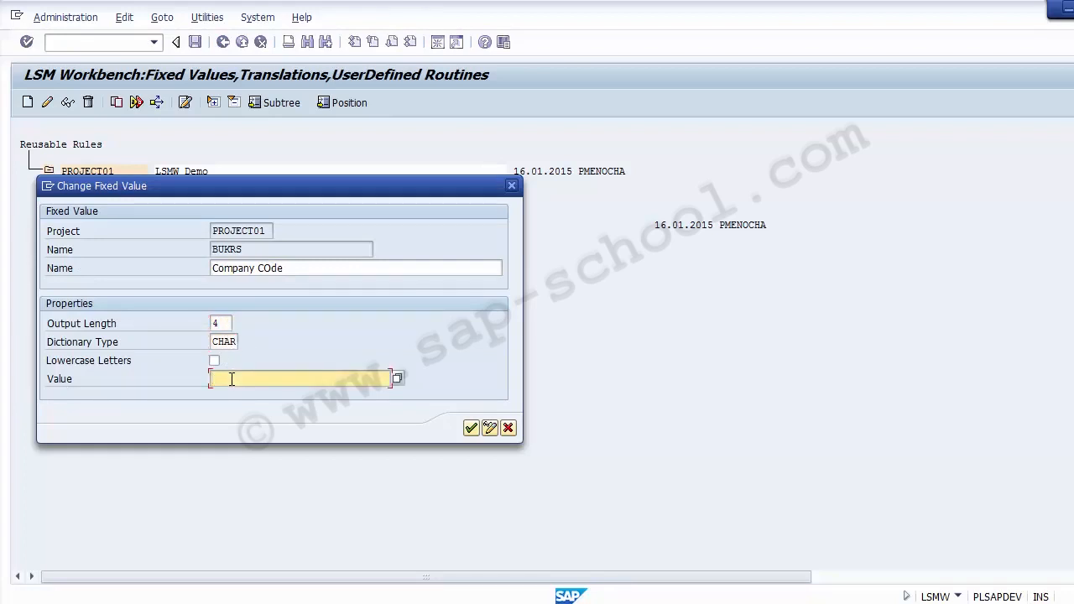
type("9000")
left_click_drag(237, 378, 208, 379)
left_click(469, 430)
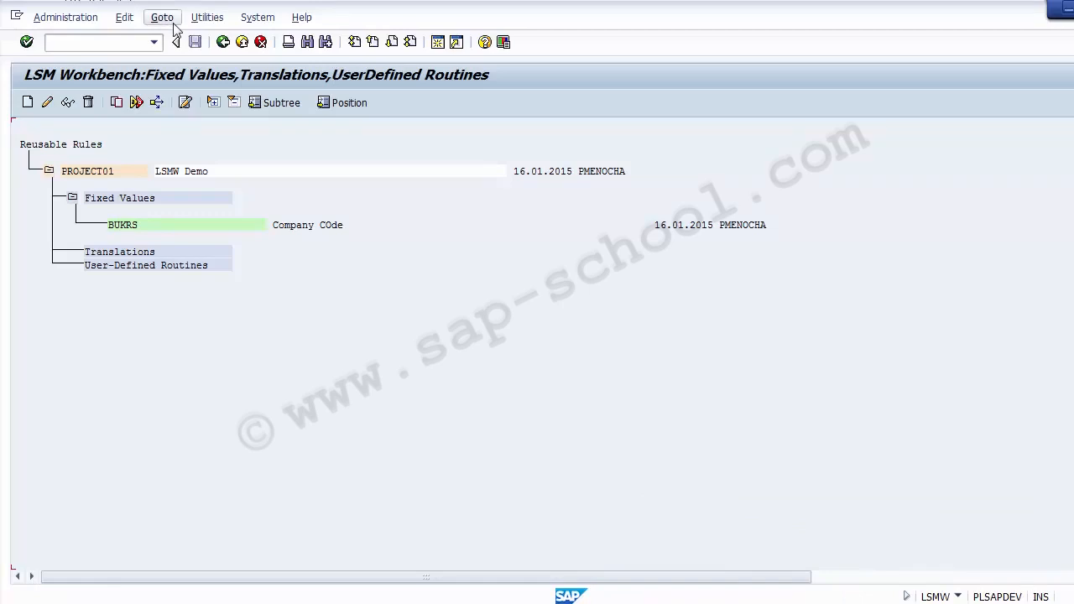
left_click(222, 42)
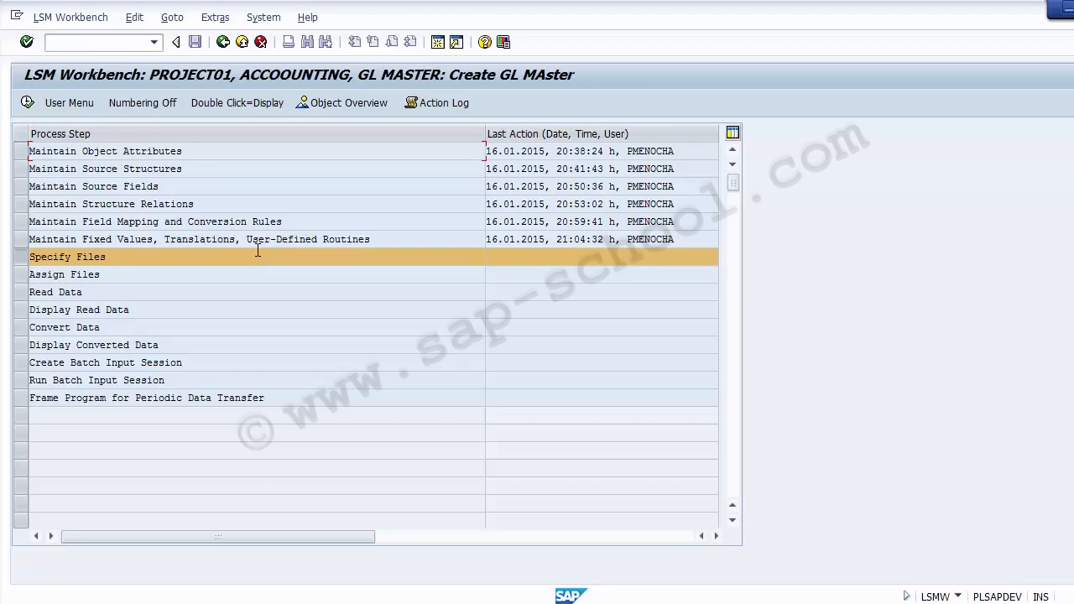
Switch to the Excel worksheet and copy the field names from GL_NUMBER to FIELD_STATUS_GROUP in cells B4:B14 of Sheet3.
key("alt+Tab")
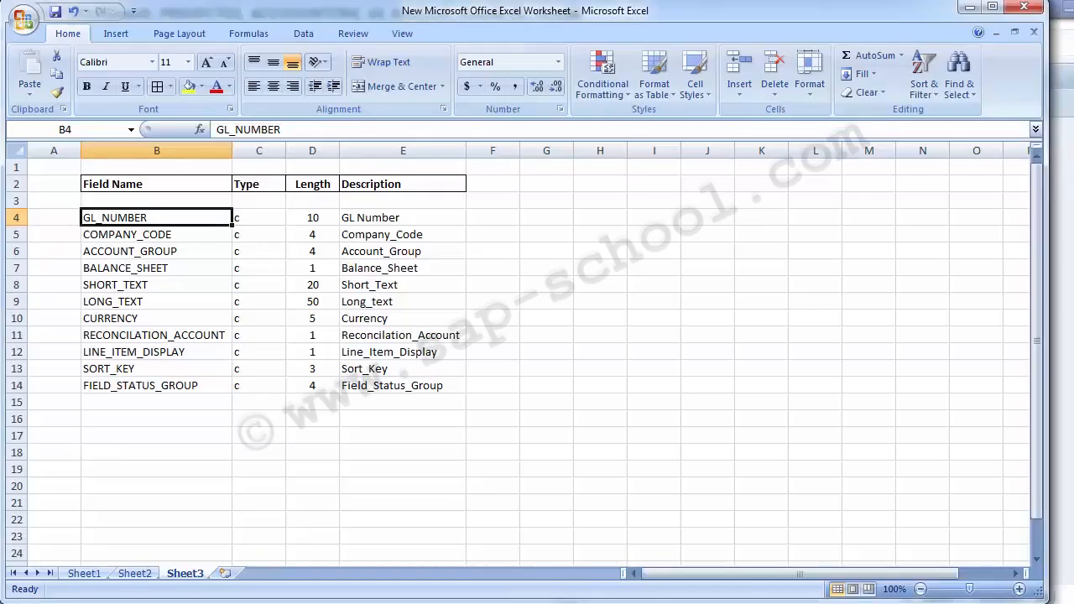
left_click_drag(117, 220, 130, 384)
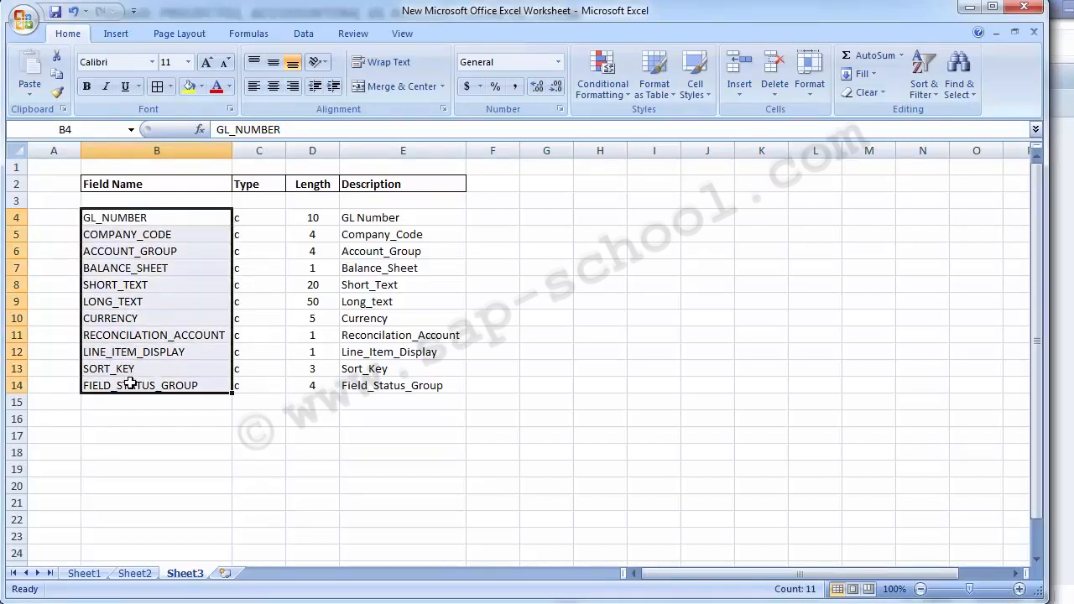
key("ctrl+c")
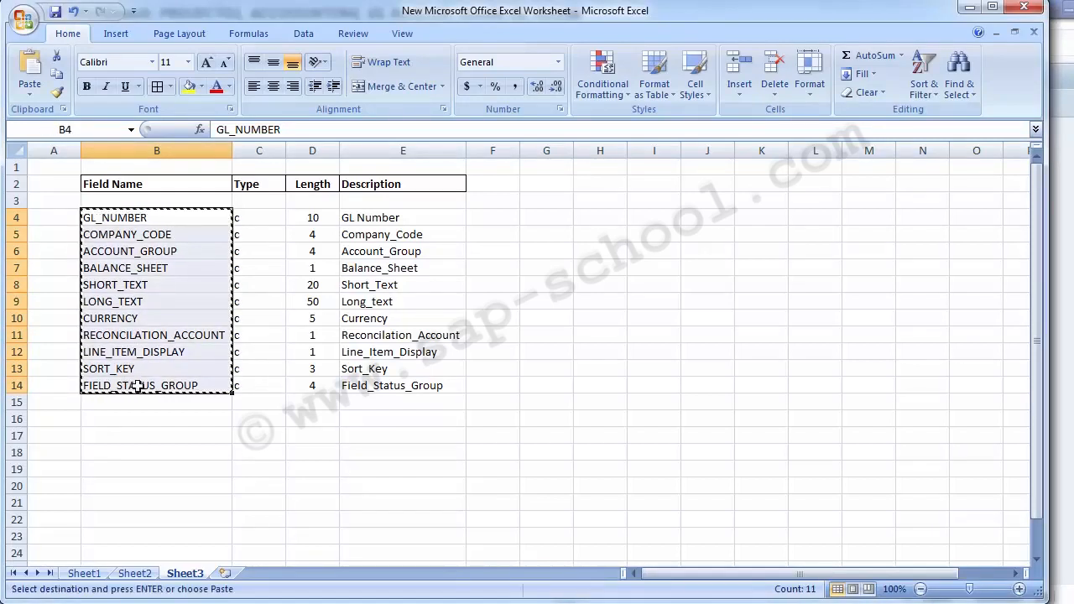
Add a new worksheet and paste the copied field names down the column starting at cell B3.
left_click(225, 574)
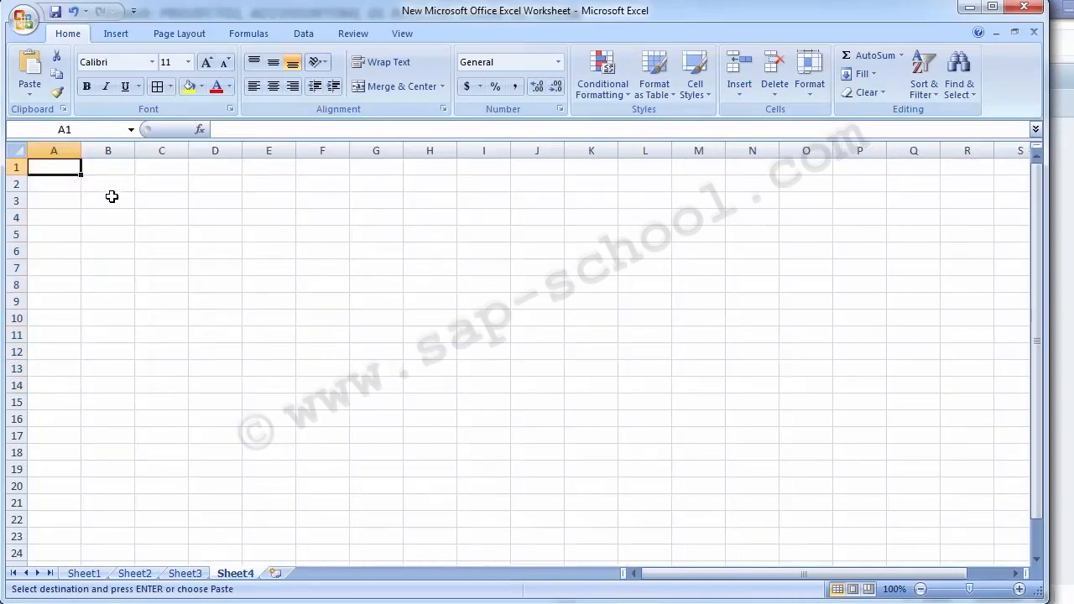
left_click(114, 203)
key("ctrl+v")
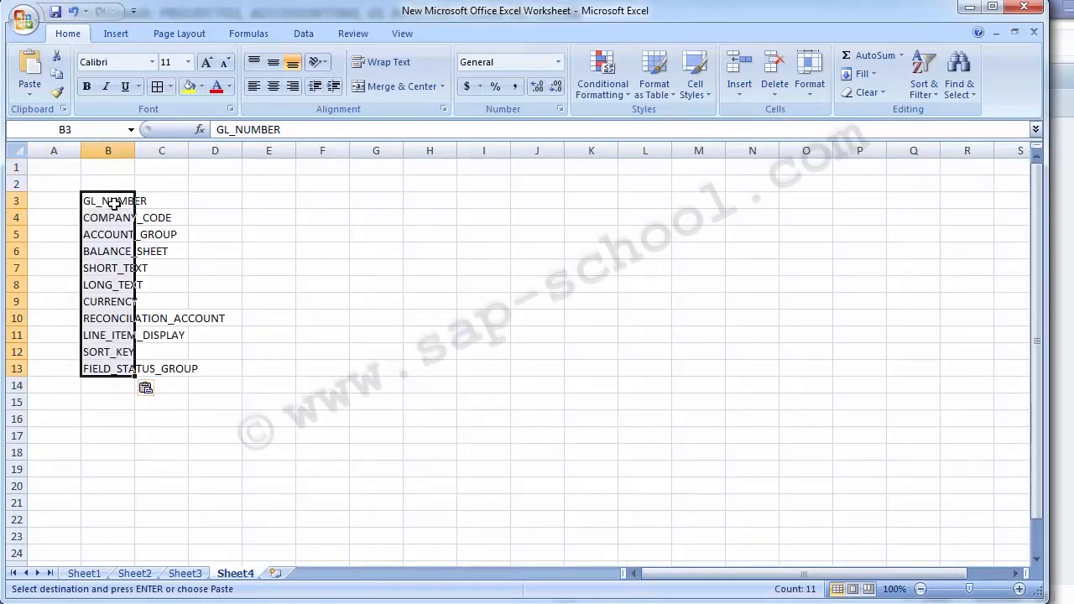
Move COMPANY_CODE from cell B4 to C3, beside GL_NUMBER.
left_click(104, 202)
key("Down")
key("ctrl+x")
key("Up")
key("Right")
key("Return")
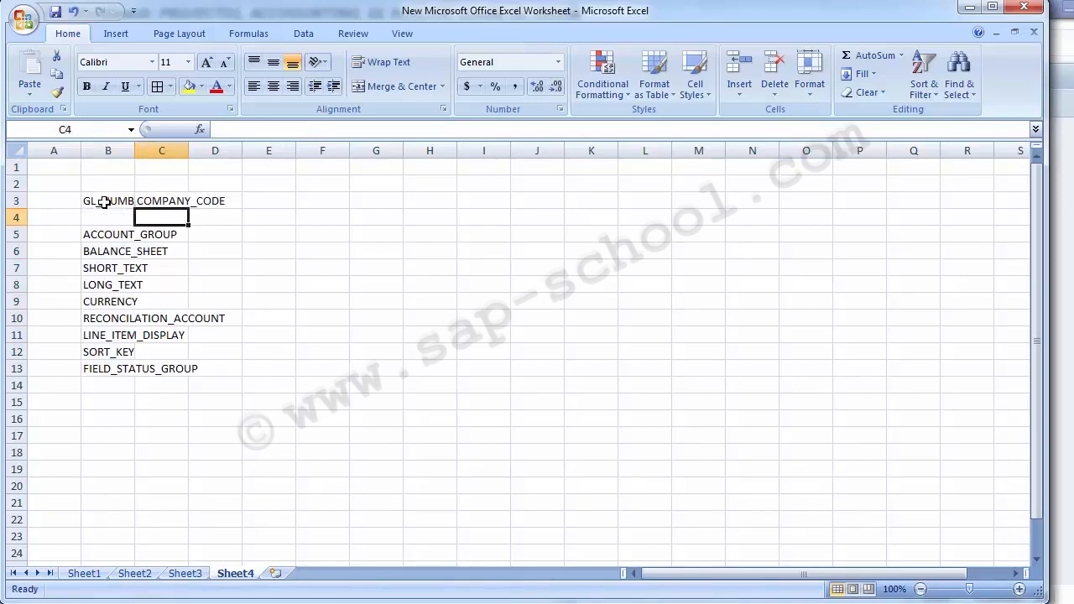
Move ACCOUNT_GROUP from cell B5 to D3, beside COMPANY_CODE.
key("Left")
key("Down")
key("ctrl+x")
key("Right")
key("Right")
key("Up")
key("Up")
key("Return")
Cut BALANCE_SHEET from cell B6, ready for placing in the heading row.
key("Down")
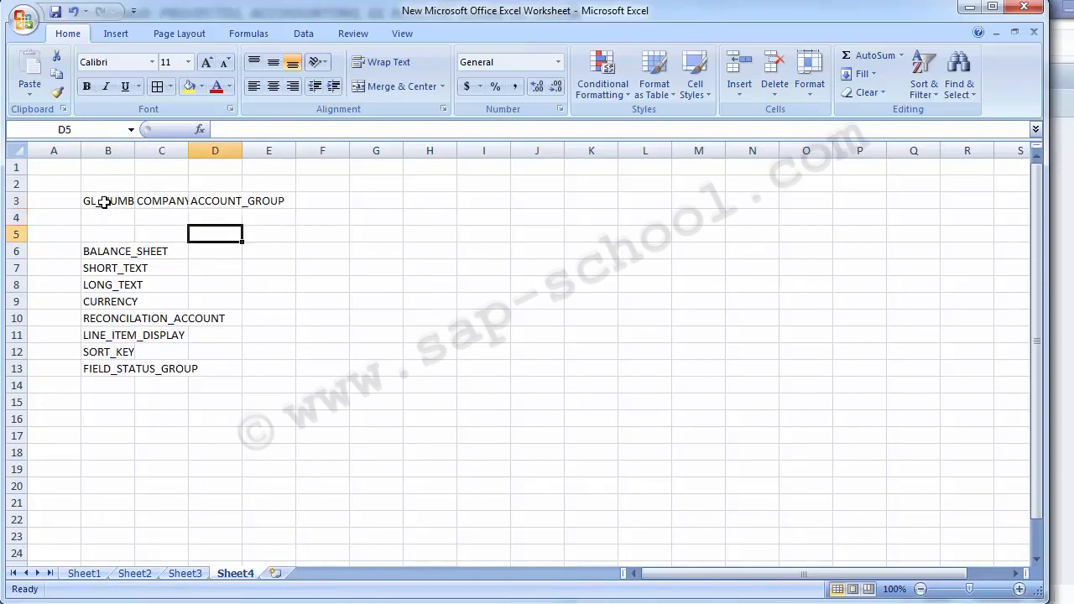
key("Down")
key("Left")
key("Down")
key("Left")
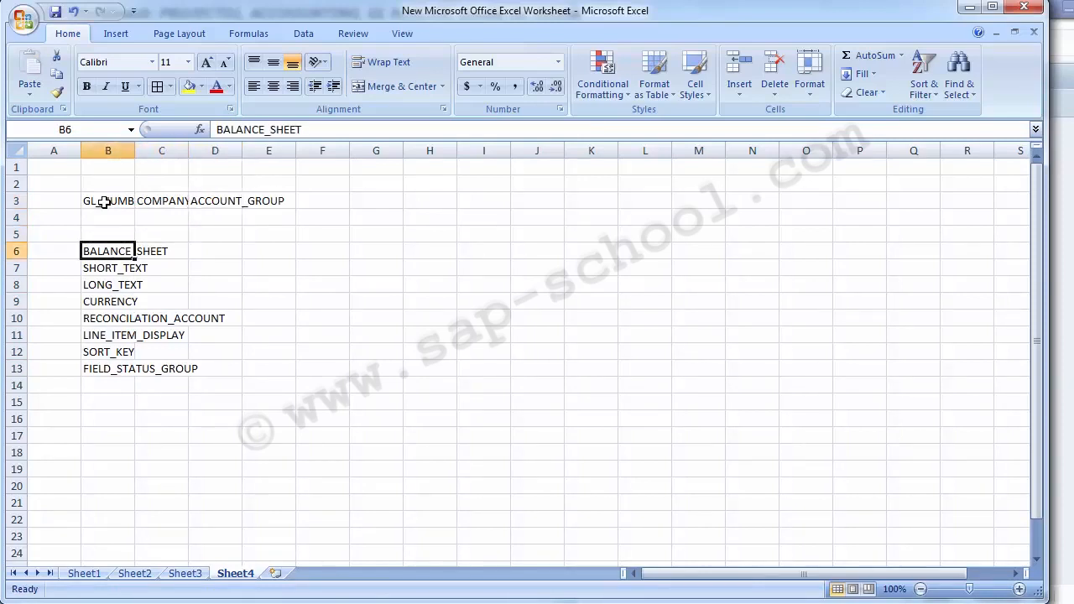
key("ctrl+x")
key("ctrl+Right")
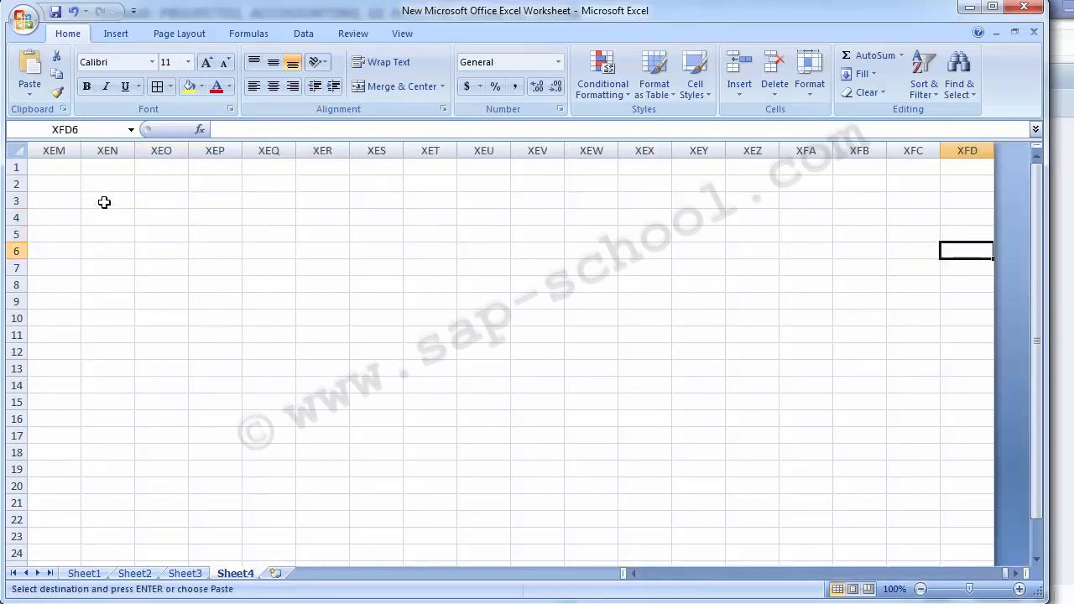
key("ctrl+Left")
key("Right")
key("Right")
key("Right")
key("Right")
key("Up")
key("Up")
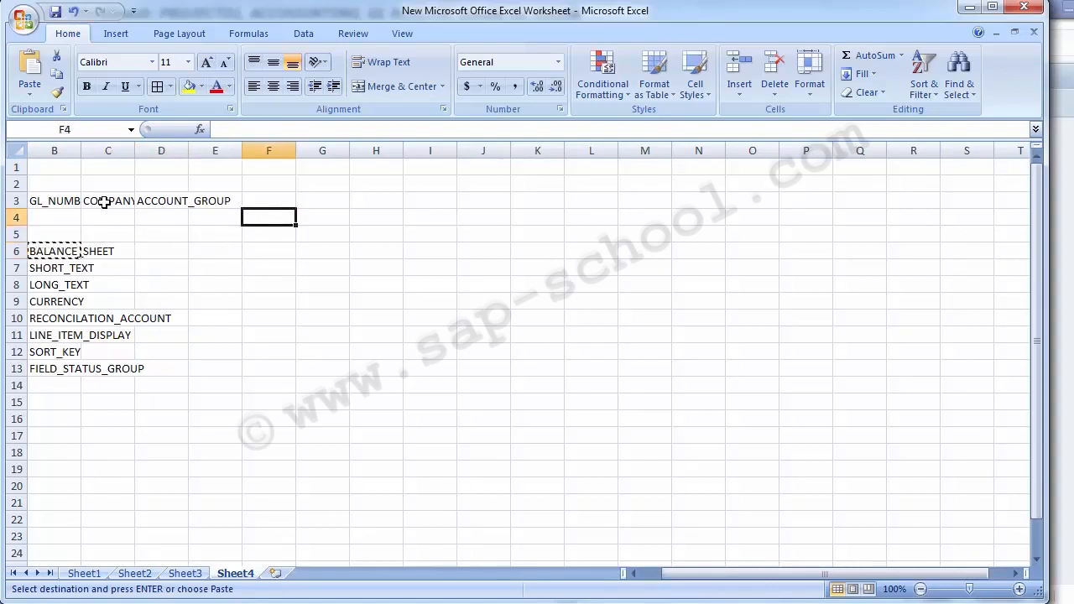
Autofit the widths of all the worksheet's columns to their contents.
left_click(16, 151)
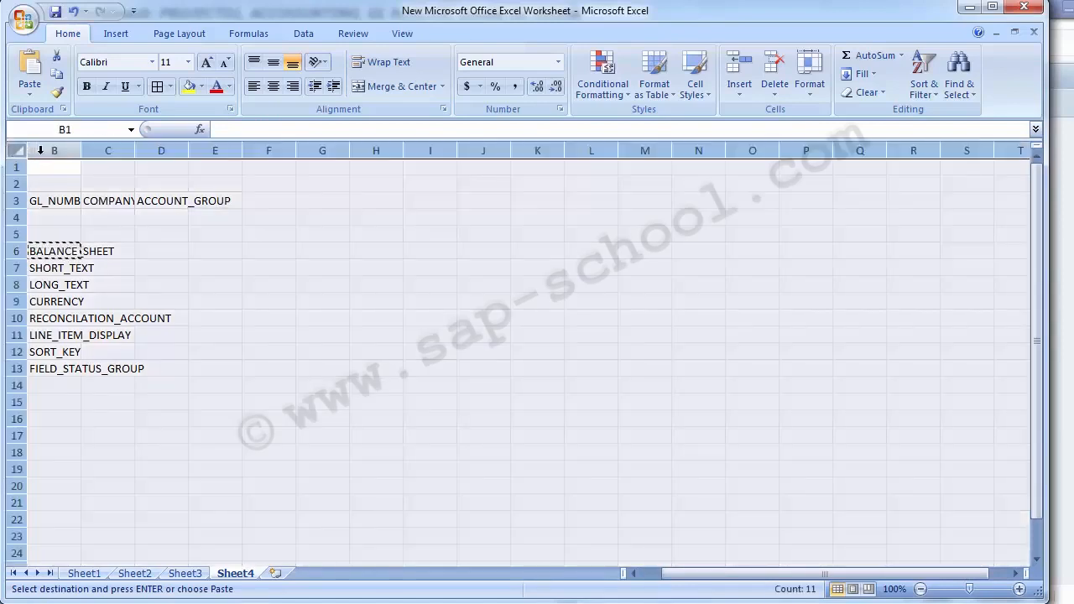
double_click(81, 150)
left_click(266, 383)
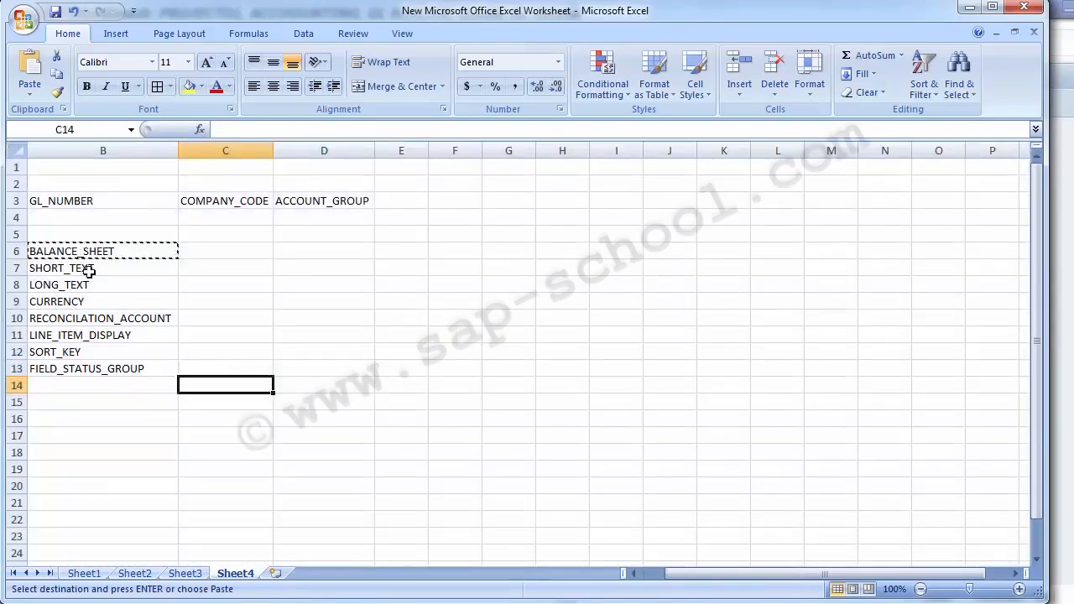
Place the cut BALANCE_SHEET field name in cell E3, beside ACCOUNT_GROUP.
left_click(61, 256)
key("Left")
key("Right")
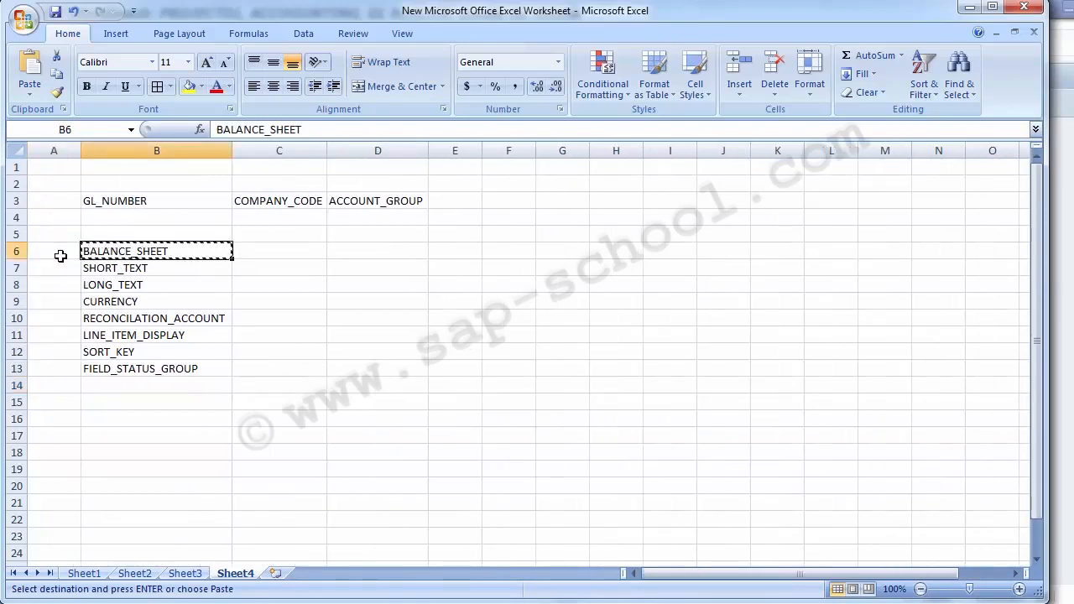
key("Right")
key("Right")
key("Right")
key("Up")
key("Up")
key("Up")
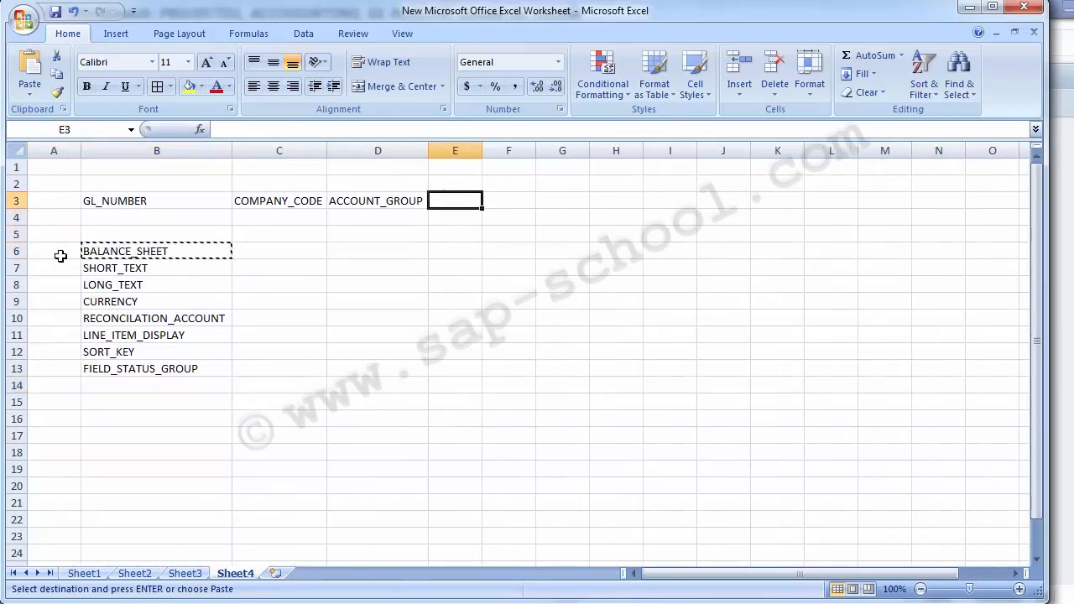
key("ctrl+v")
Copy SHORT_TEXT from cell B7 into F3, beside BALANCE_SHEET.
key("Down")
key("Down")
key("Down")
key("Left")
key("Left")
key("Left")
key("Down")
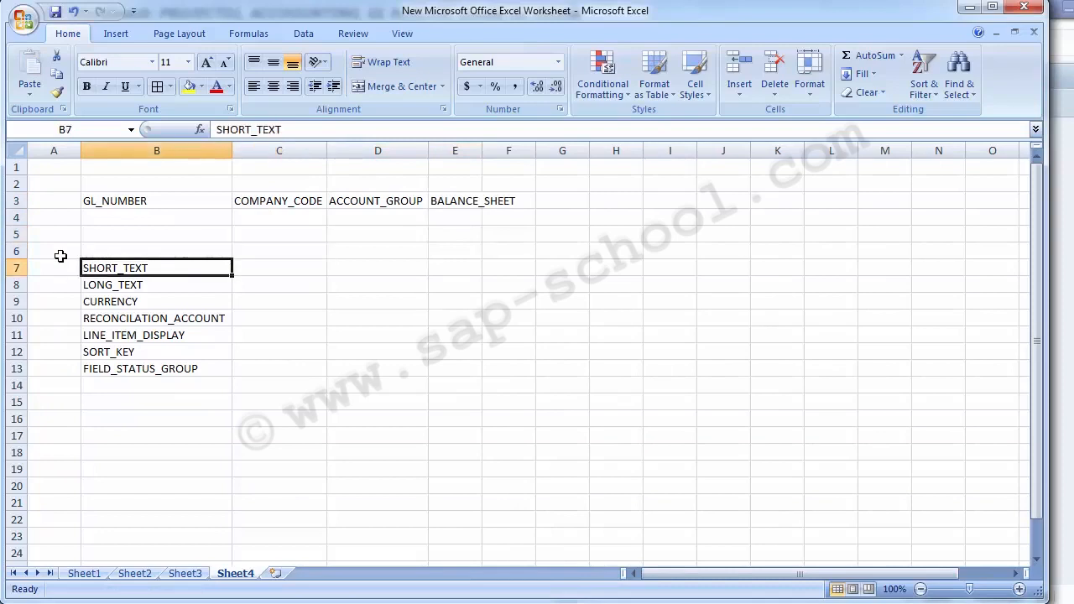
key("ctrl+x")
key("Right")
key("Right")
key("Right")
key("Up")
key("Up")
key("Up")
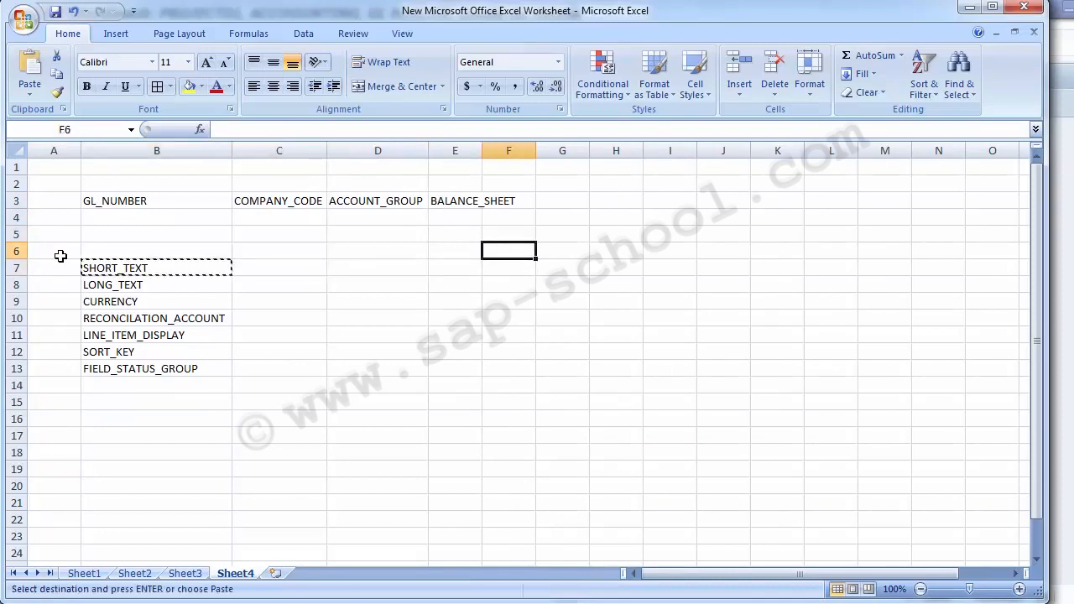
key("Up")
key("ctrl+v")
Clear the leftover SHORT_TEXT entry from cell B7.
key("Down")
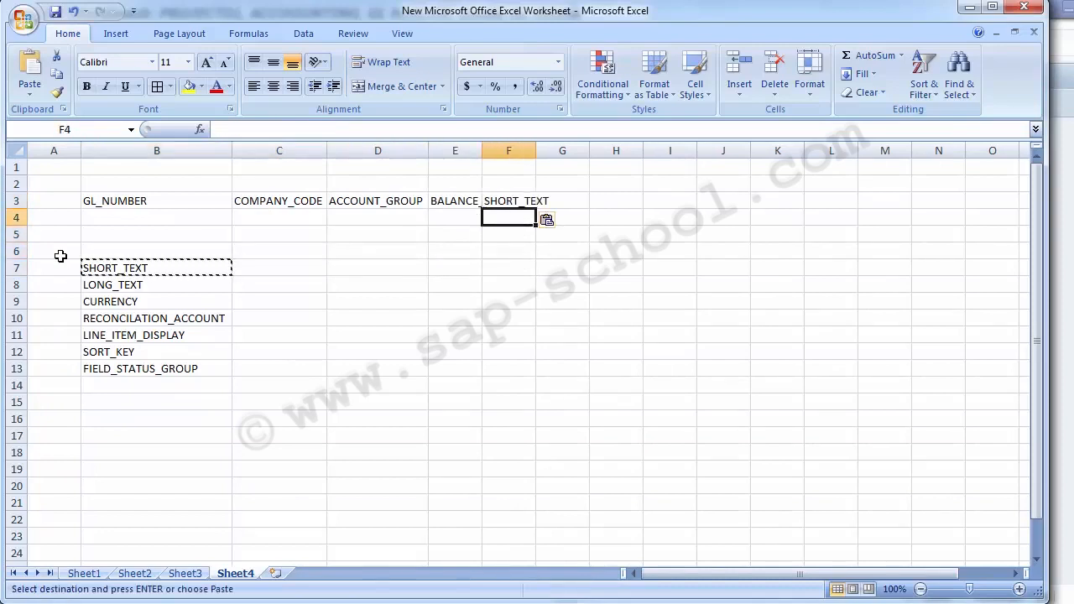
key("Left")
key("Left")
key("Left")
key("Left")
key("Down")
key("Down")
key("Down")
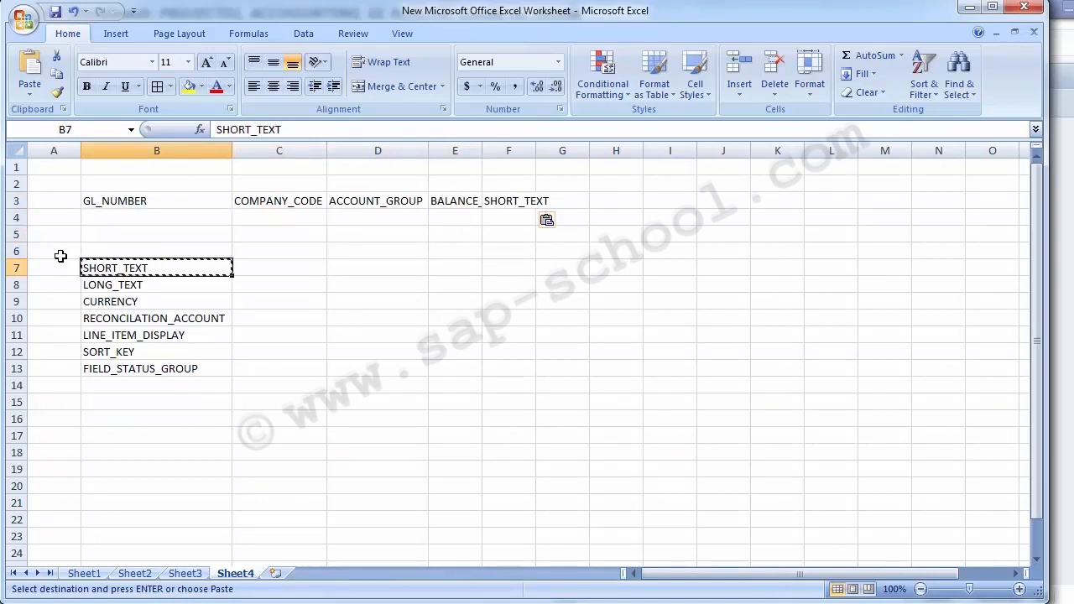
key("Delete")
Copy LONG_TEXT from cell B8 into G3, beside SHORT_TEXT.
key("Down")
key("ctrl+c")
key("Up")
key("Up")
key("Up")
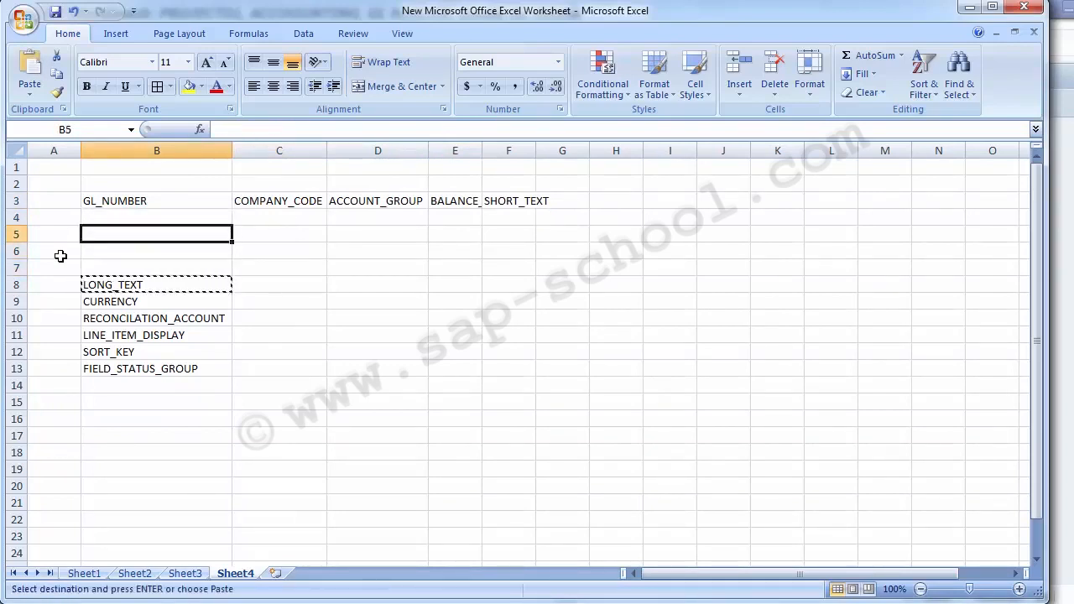
key("Right")
key("Right")
key("Right")
key("Right")
key("Right")
key("Up")
key("Up")
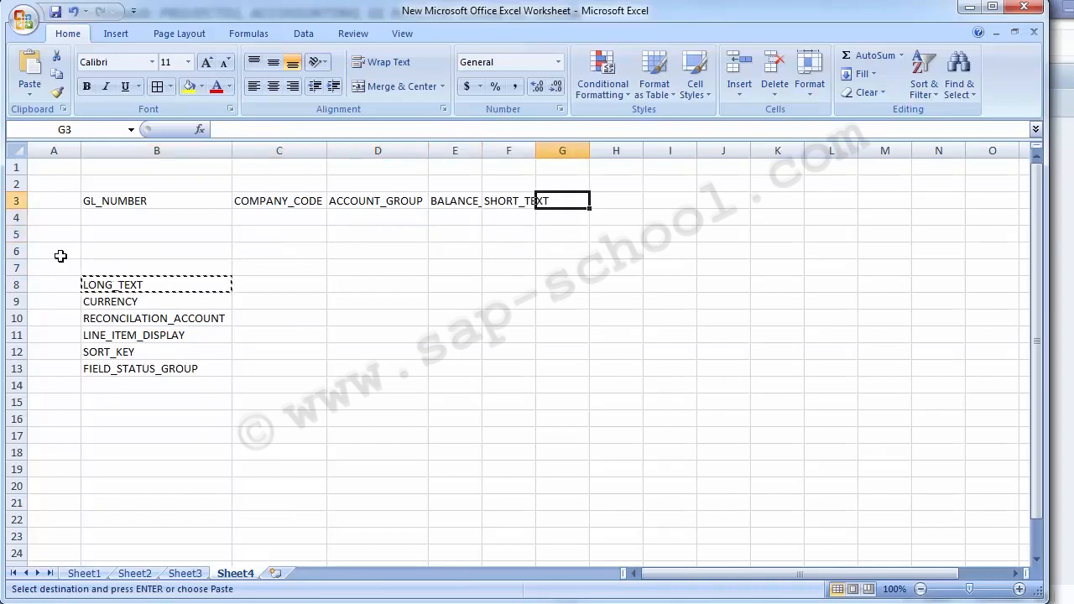
key("Return")
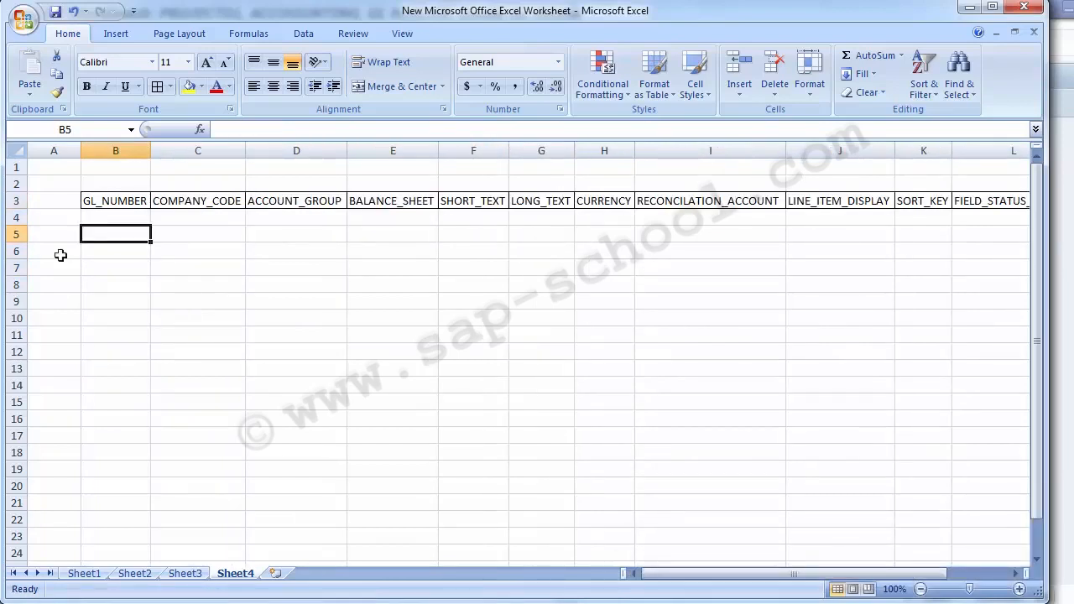
Review the GL_NUMBER to SHORT_TEXT headings and the entry cells beneath them in row 5.
left_click(100, 199)
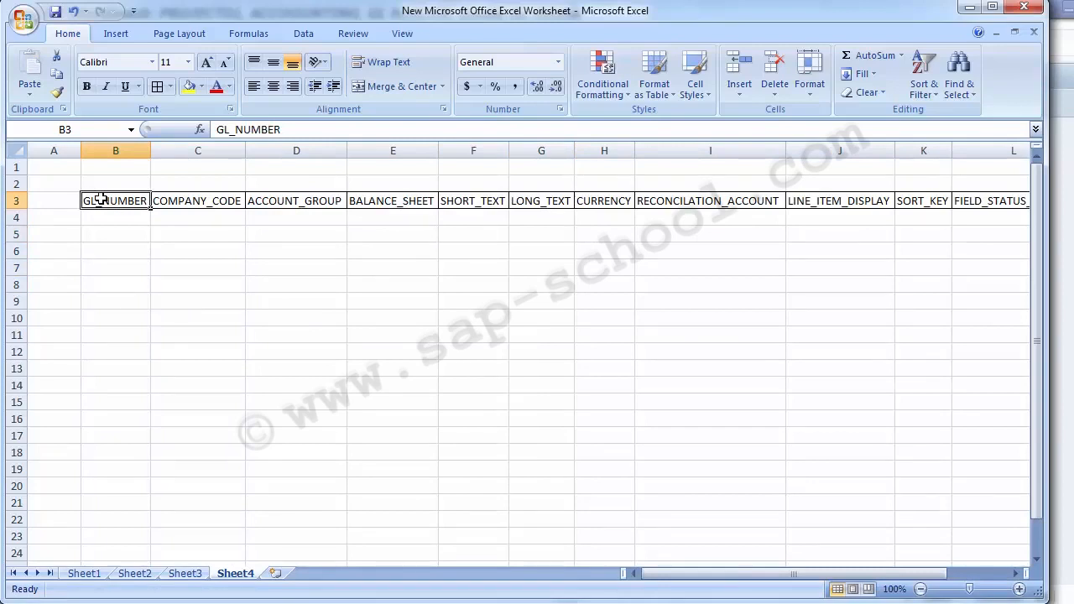
key("Down")
key("Down")
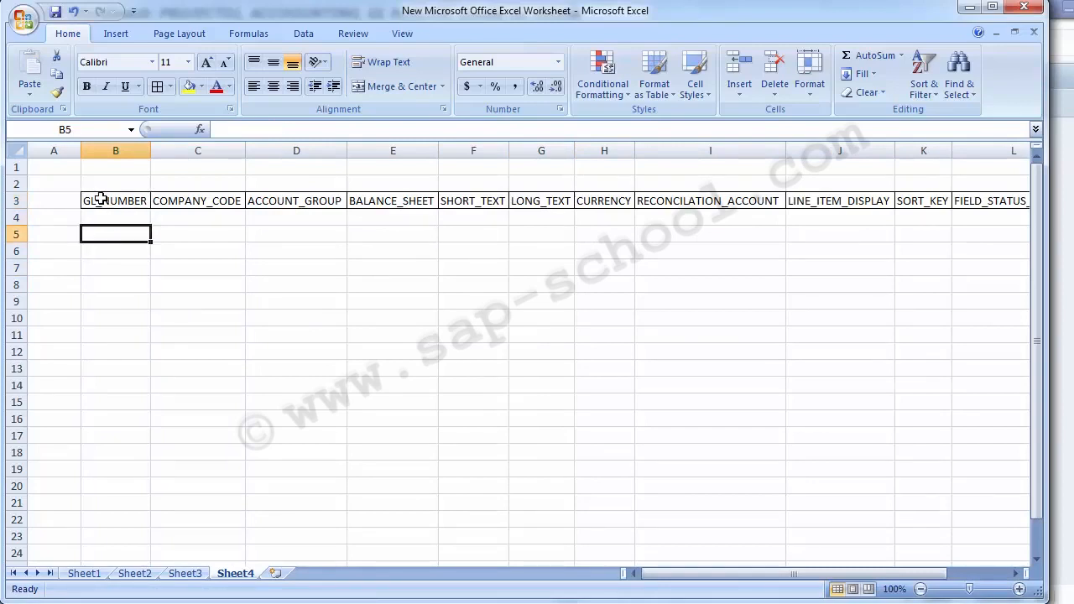
key("Up")
key("Down")
key("Up")
key("Up")
key("Down")
key("Down")
key("Down")
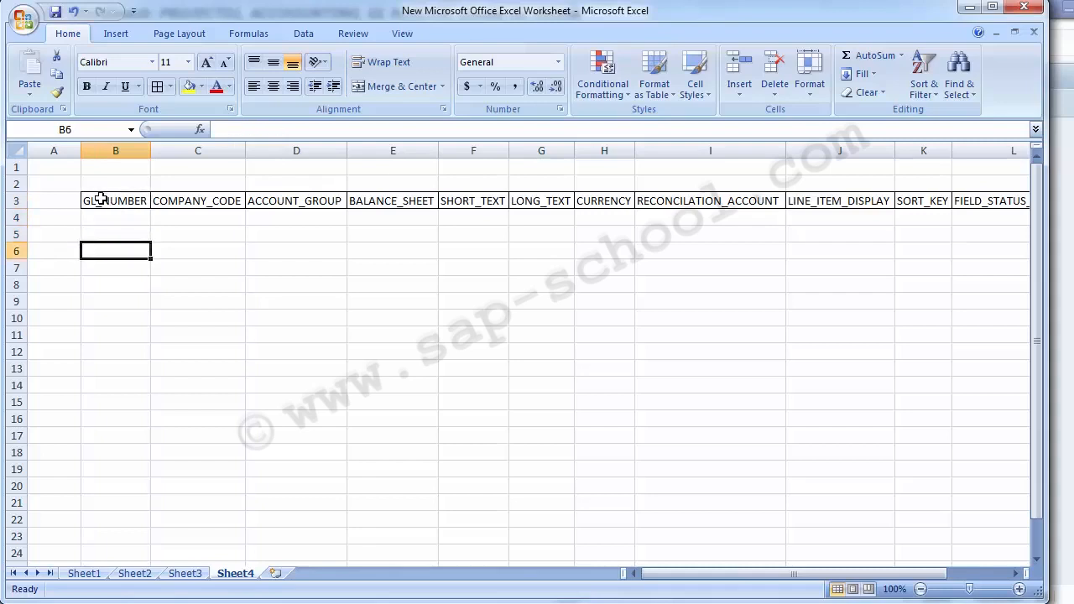
key("Up")
key("Right")
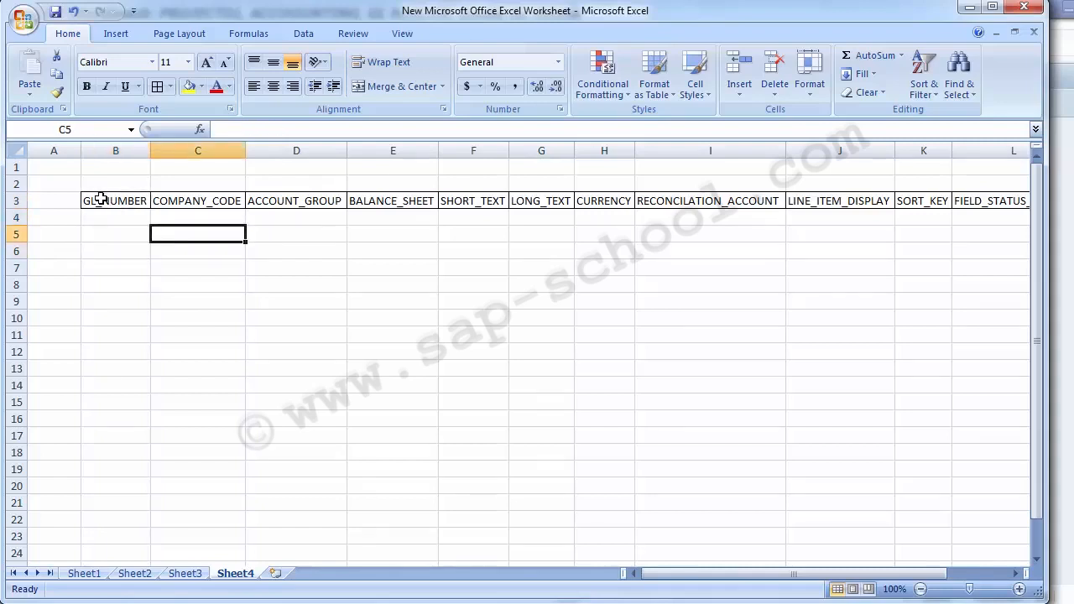
key("Right")
key("Right")
key("Right")
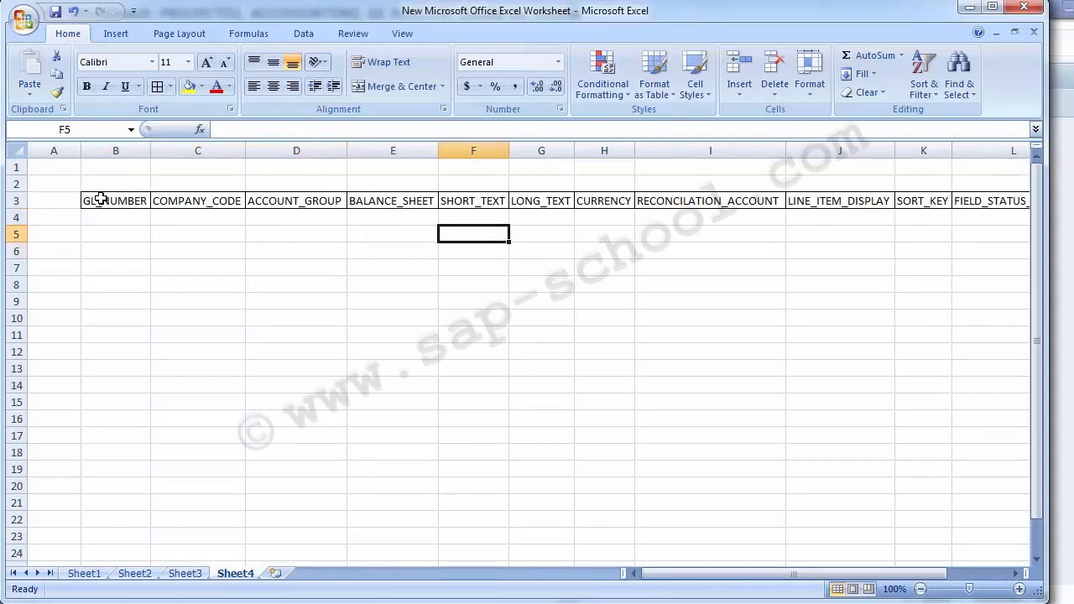
key("Left")
key("Left")
key("Left")
key("Left")
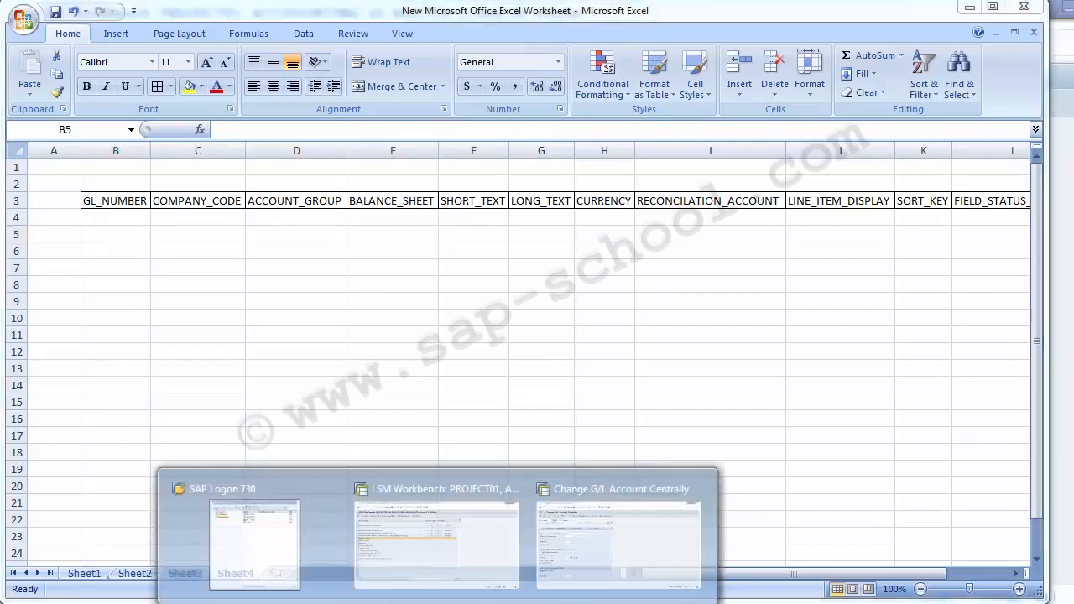
Switch to the SAP G/L account session, restart transaction FS00 and copy the G/L account number 100000.
left_click(609, 570)
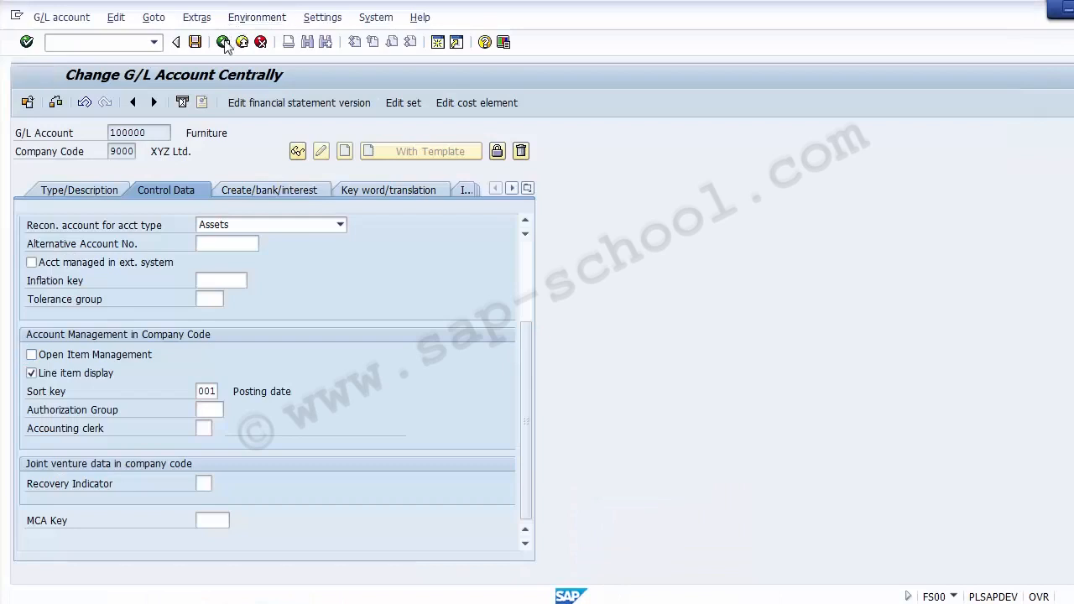
left_click(223, 41)
type("fs00")
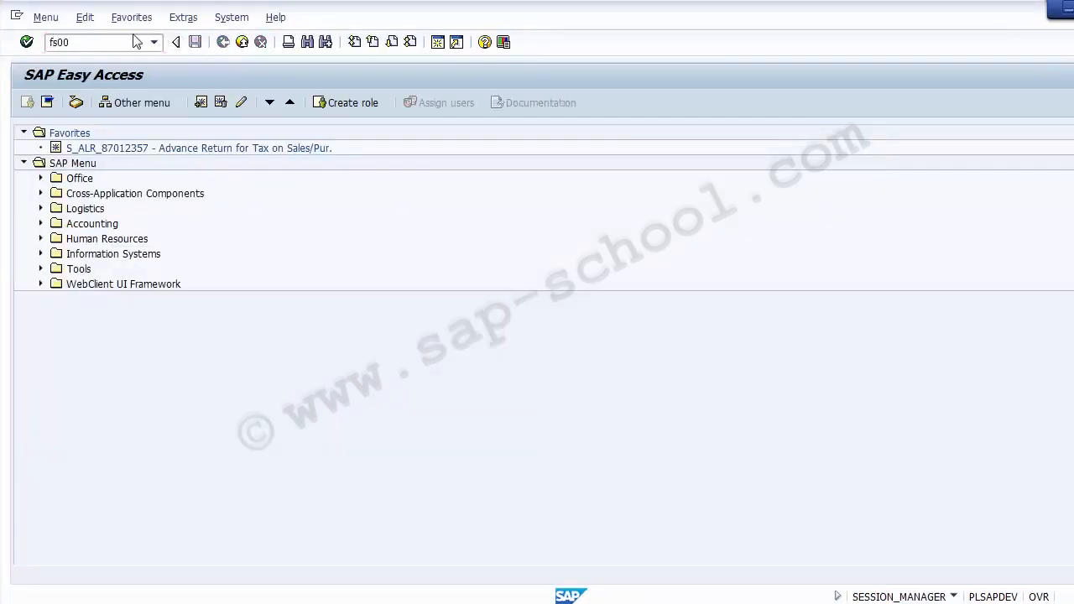
key("Return")
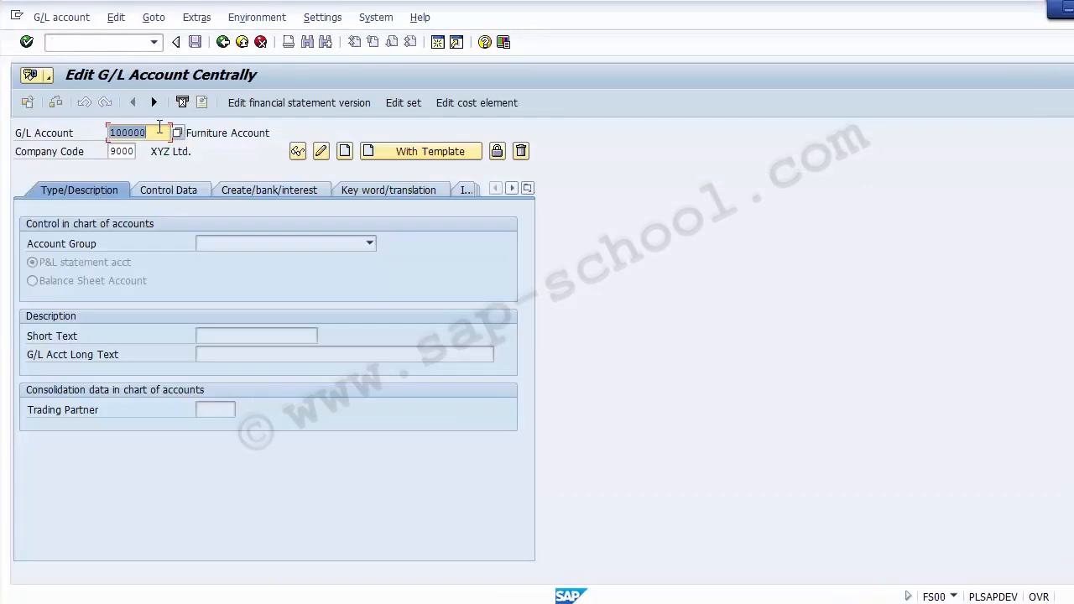
left_click(159, 130)
left_click(210, 132)
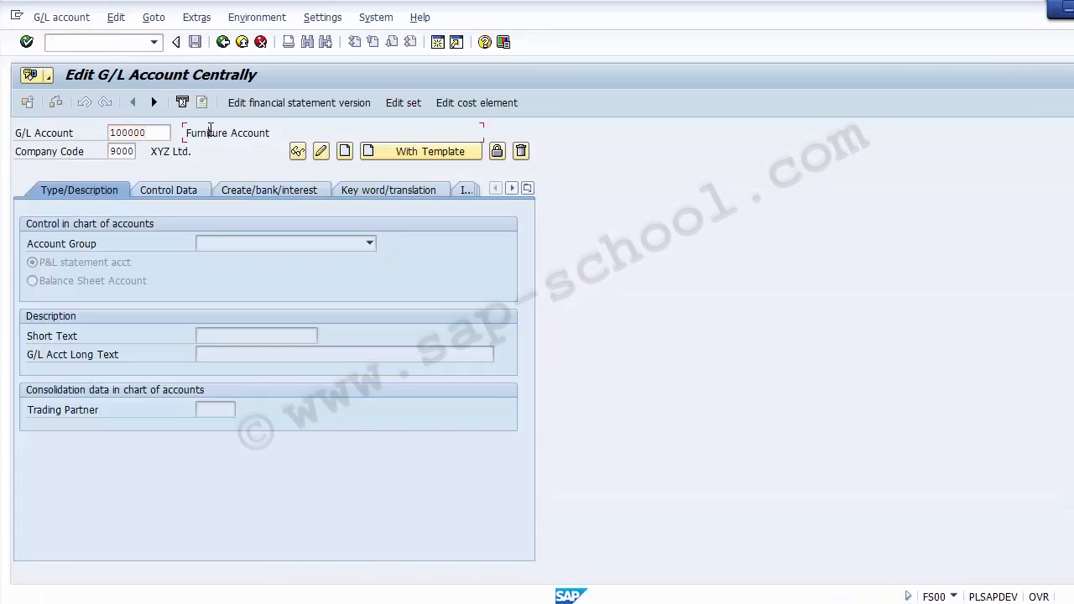
Switch back to the Excel worksheet and enter 100001 in cell B5 under GL_NUMBER.
key("alt+Tab")
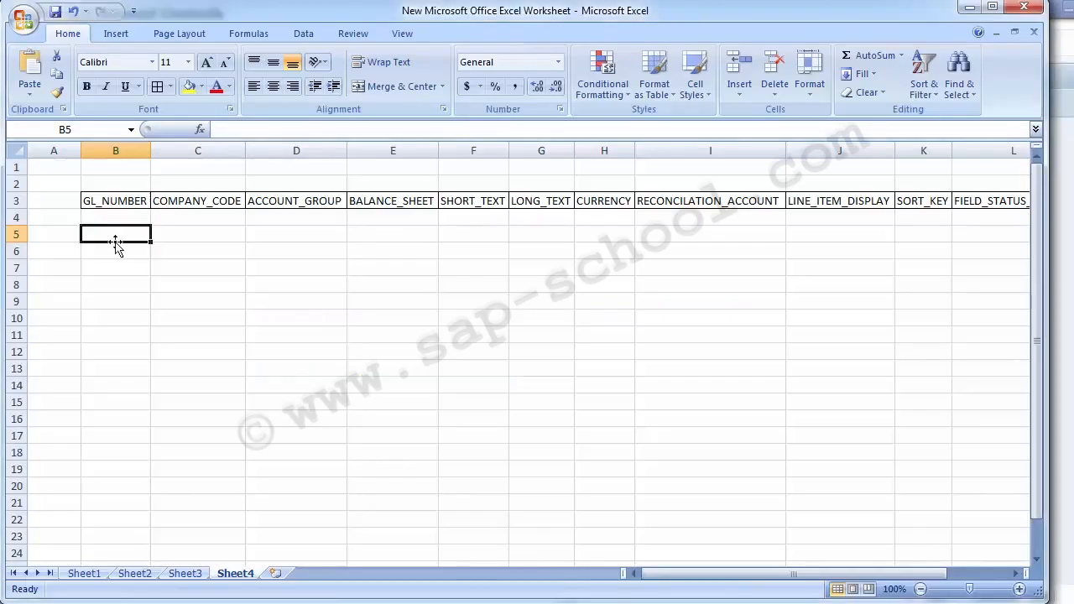
key("ctrl+v")
key("F2")
key("BackSpace")
type("1")
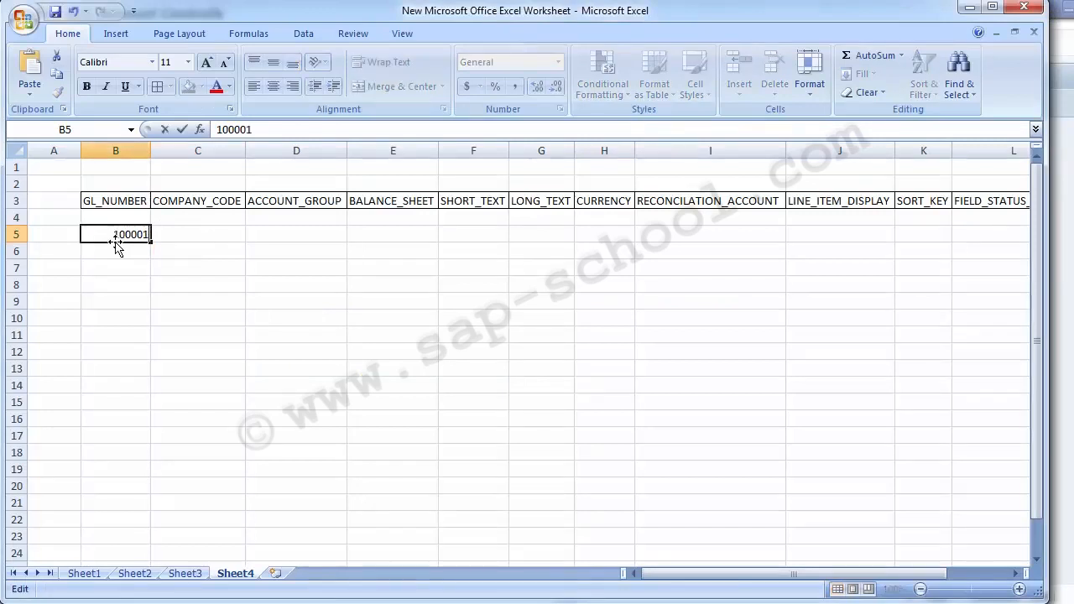
key("Return")
Copy the GL number 100001 from cell B5 into B6.
key("Up")
key("ctrl+c")
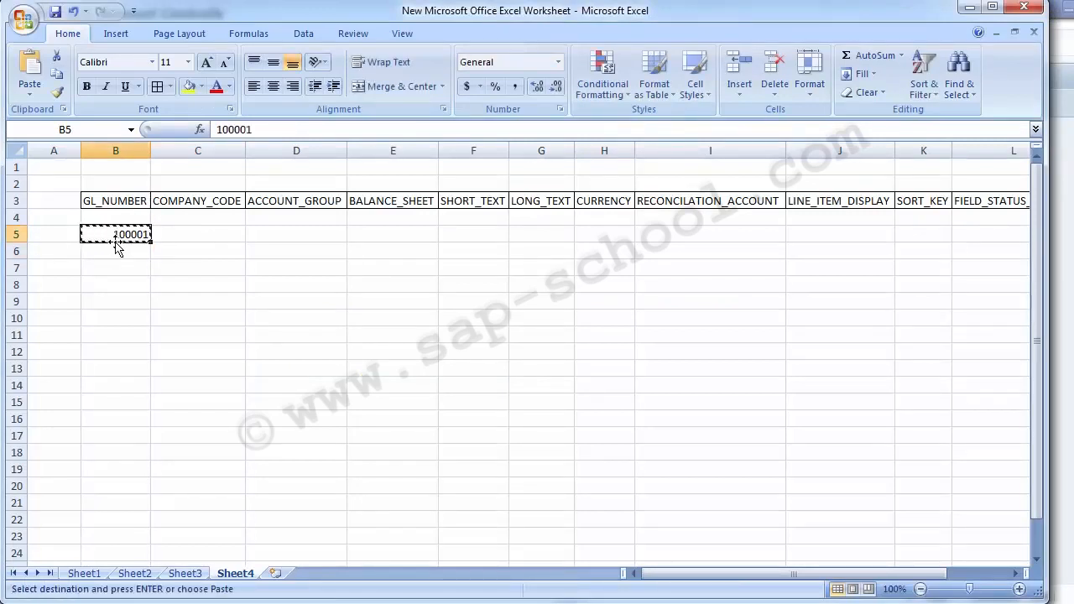
key("Down")
key("shift+Down")
key("shift+Down")
key("shift+Down")
key("shift+Down")
key("shift+Down")
key("shift+Down")
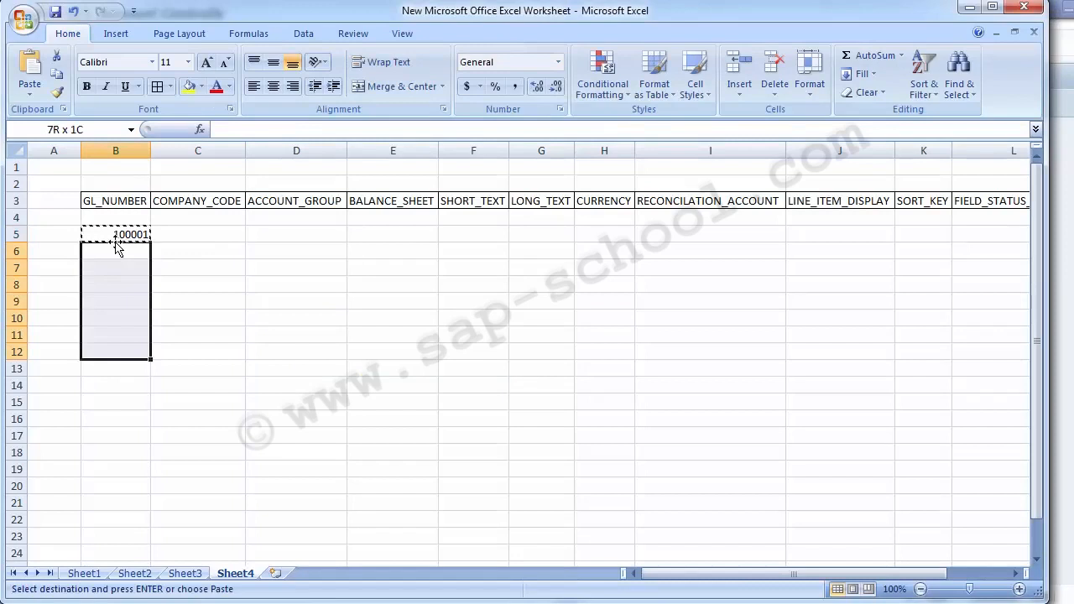
key("Up")
key("Down")
key("Up")
key("Down")
key("Return")
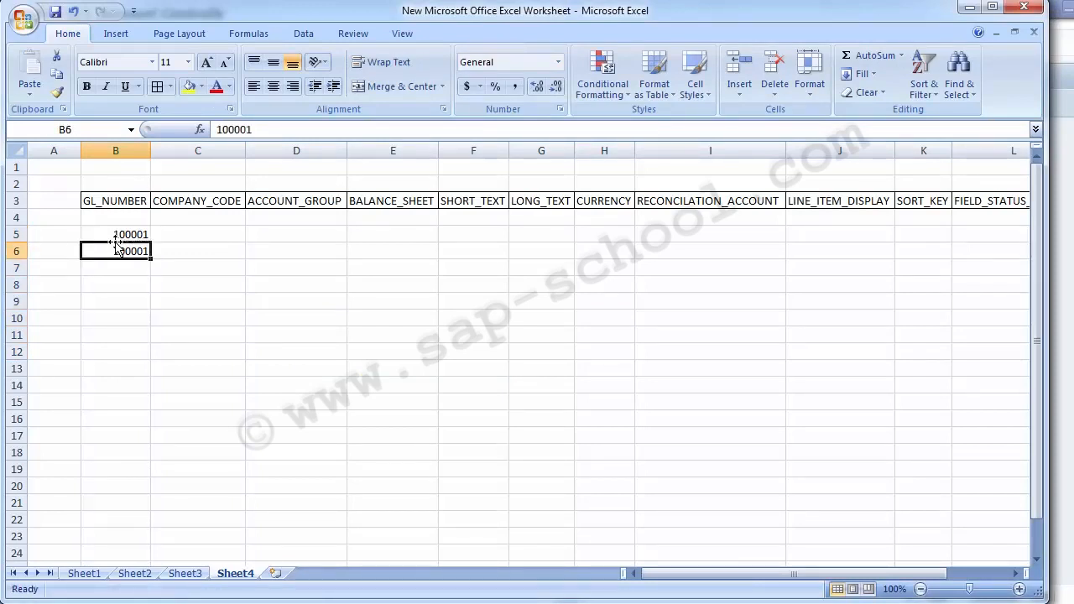
Change the GL number in cell B6 to 100002.
key("F2")
key("BackSpace")
type("2")
key("Return")
Extend the GL_NUMBER series from B5:B6 down to B14, ending at 100010.
left_click_drag(115, 242, 151, 293)
left_click(131, 239)
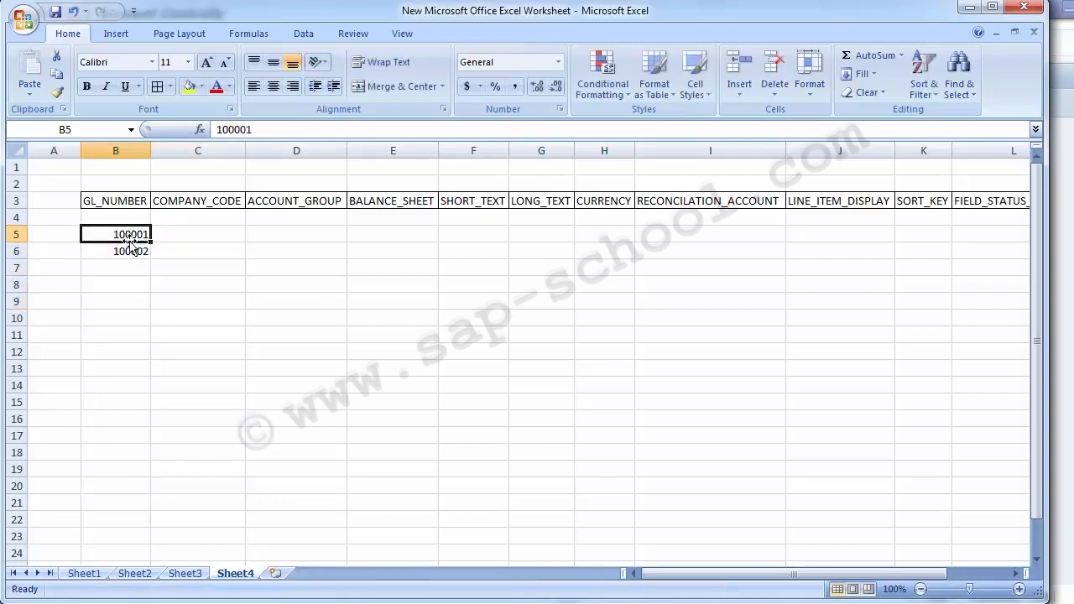
left_click_drag(132, 239, 151, 396)
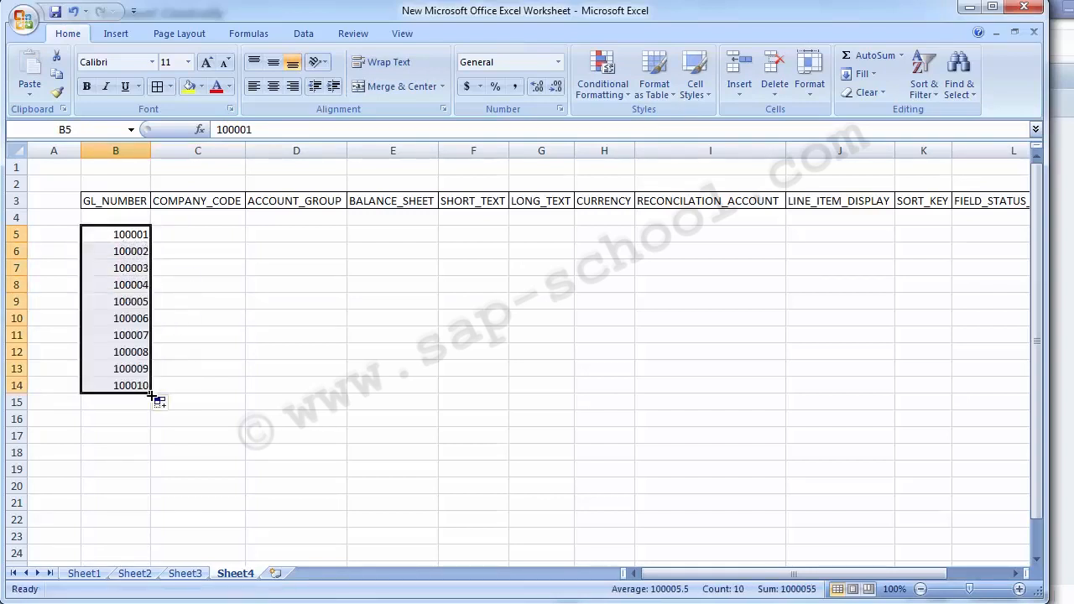
Enter the account descriptions Building, Land and Plant & Machinery in cells C5 to C7, beside the first three GL numbers.
left_click(188, 237)
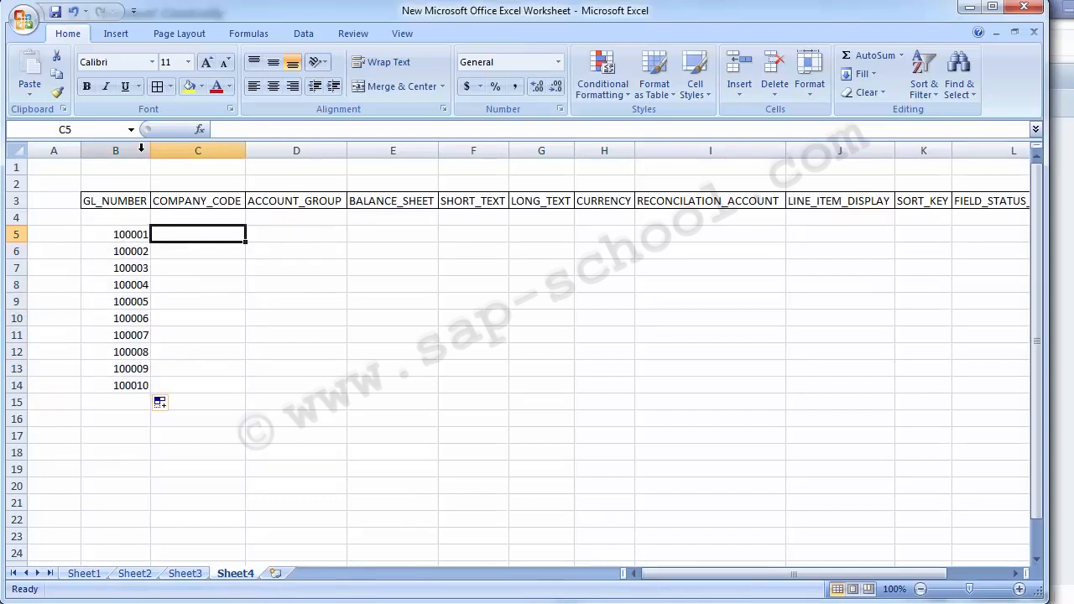
left_click_drag(137, 234, 126, 385)
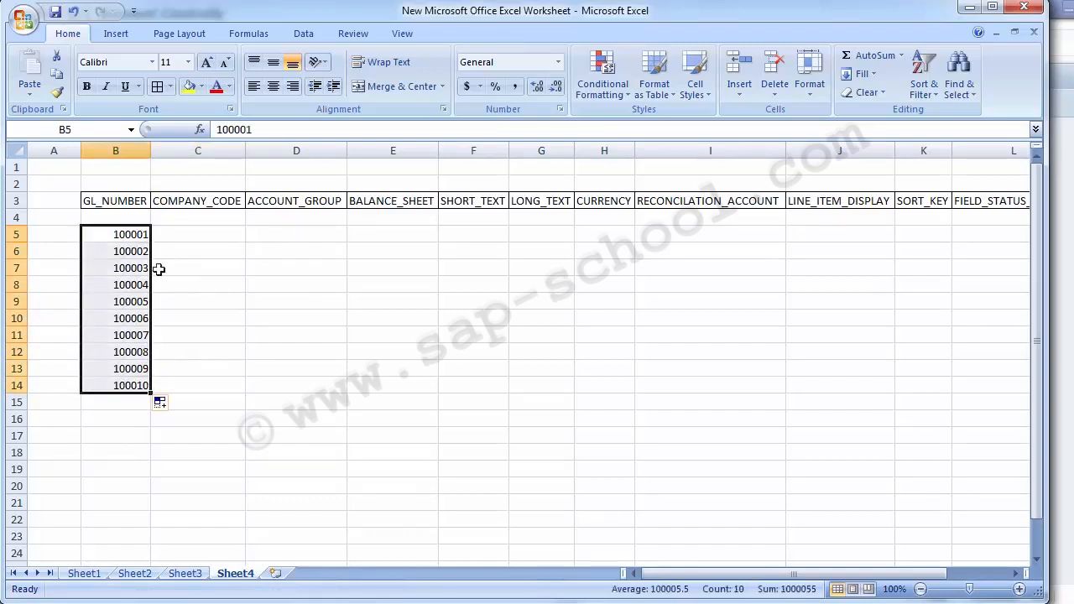
left_click(184, 233)
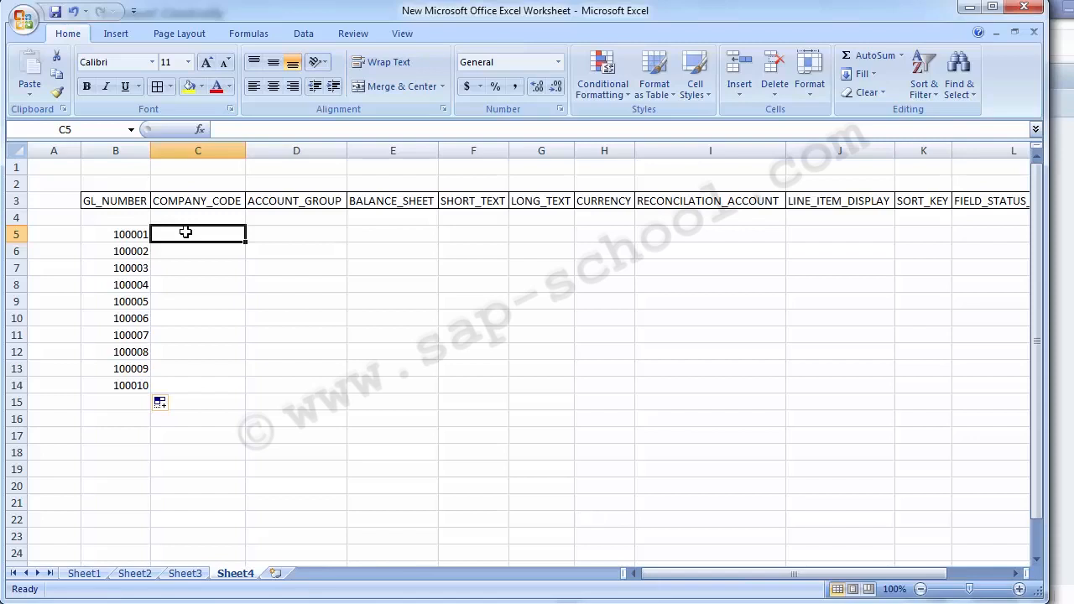
key("Left")
key("Right")
type("Building")
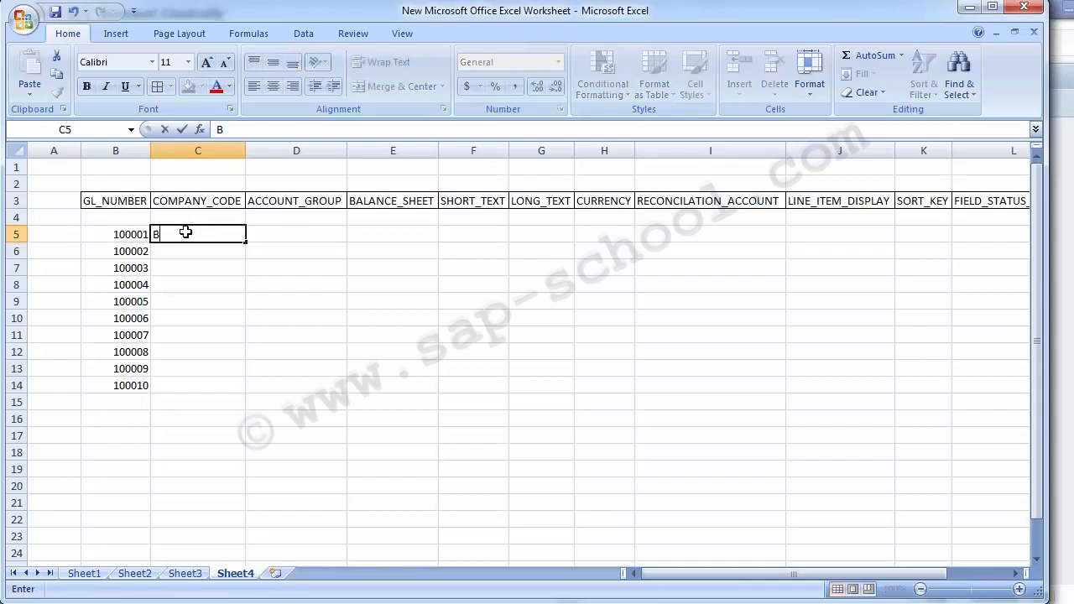
key("Return")
type("Land")
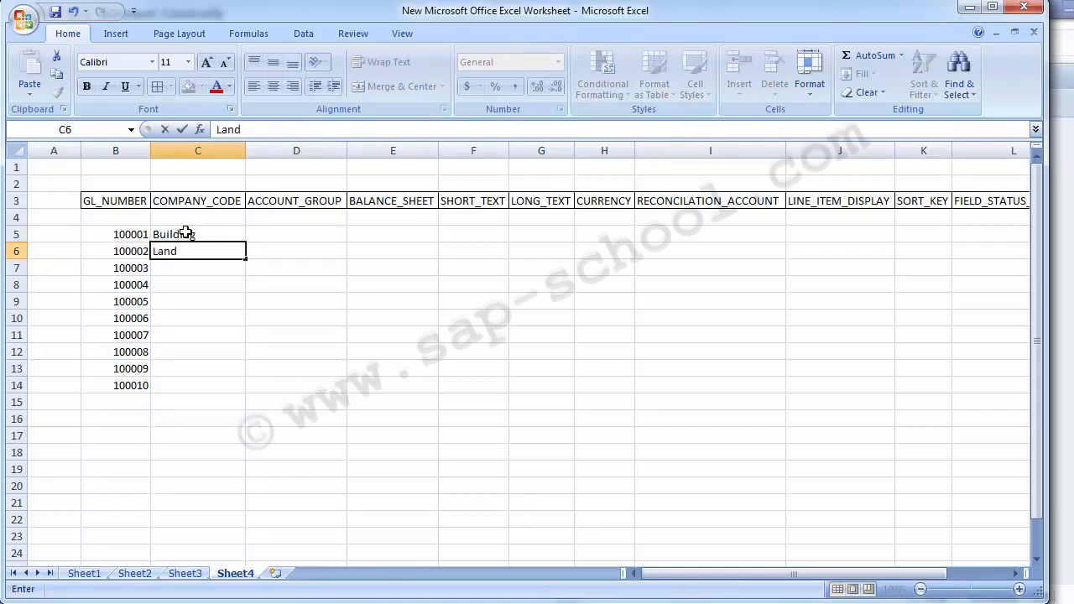
key("Return")
type("Plant")
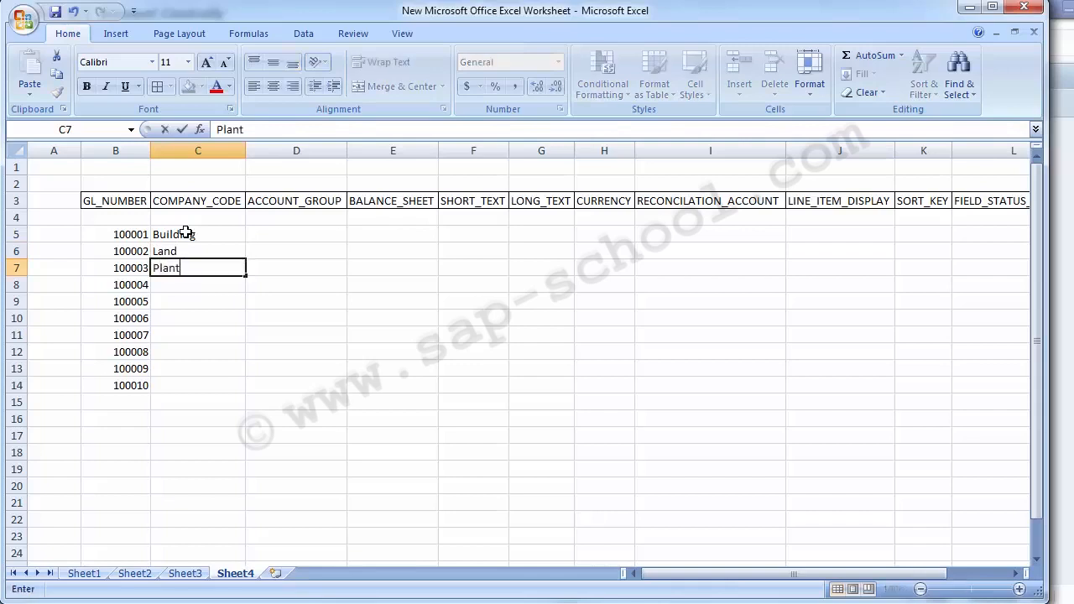
type(" & MAchinery")
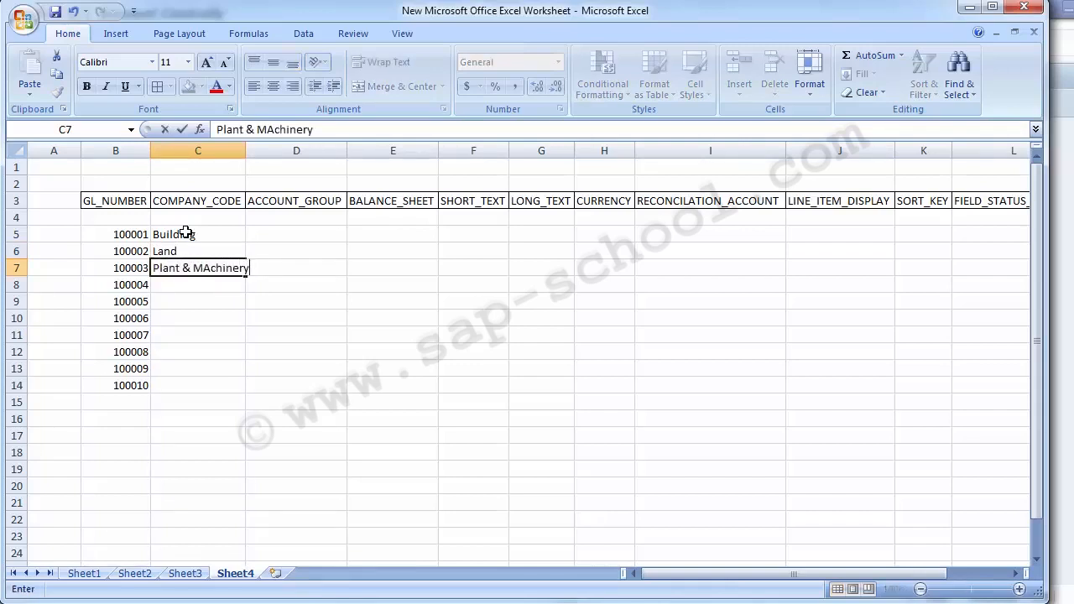
key("Return")
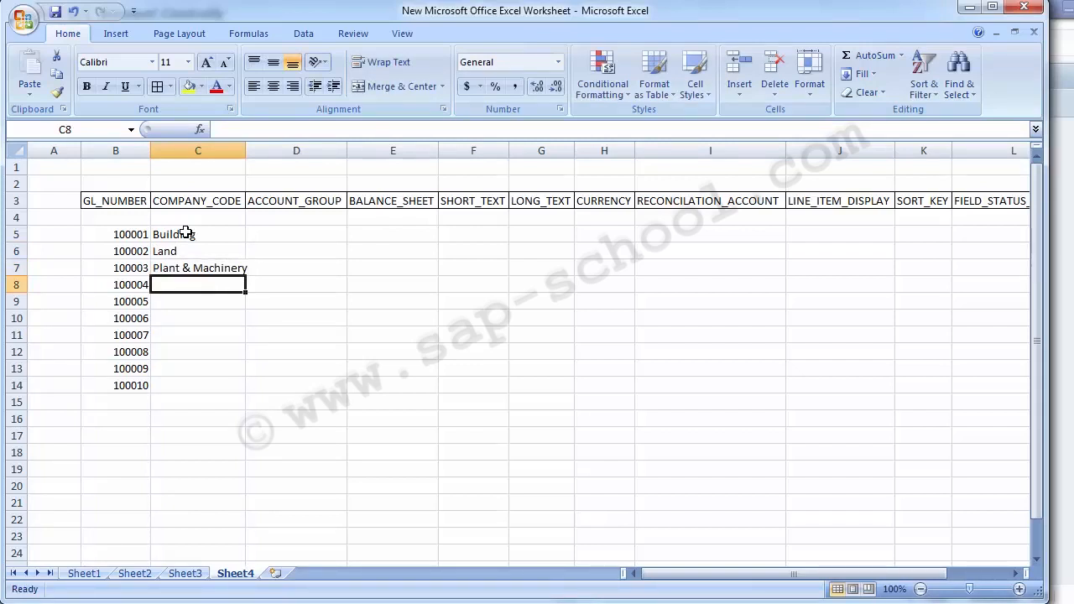
Enter Hardware & Software as the account description in cell C8.
type("Hardware")
key("Return")
type("Soft")
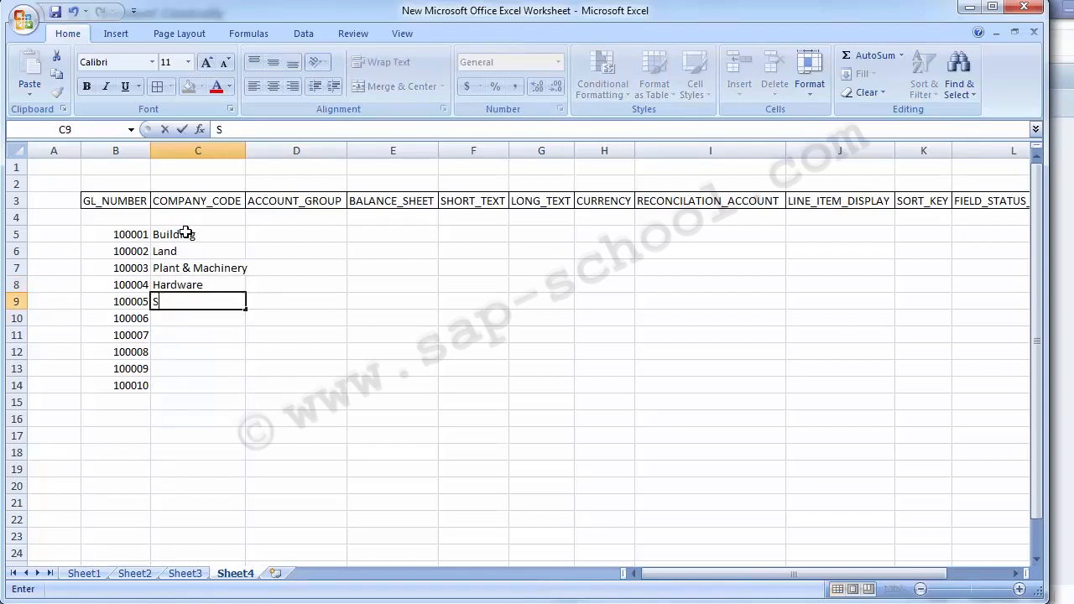
key("BackSpace")
key("BackSpace")
key("BackSpace")
key("BackSpace")
key("Up")
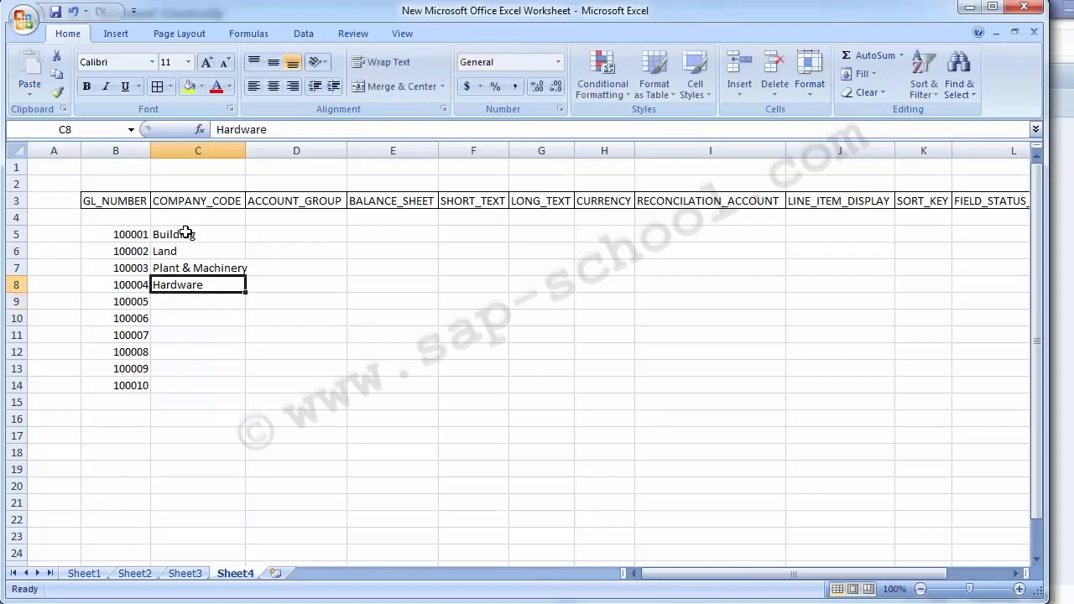
left_click(284, 130)
type("&")
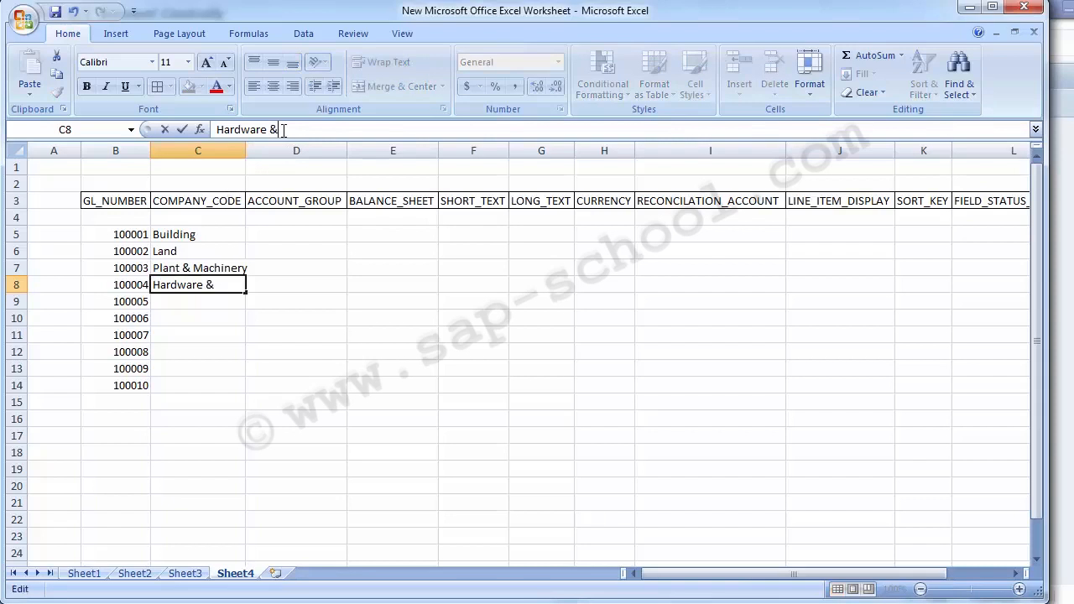
type(" Software")
key("Return")
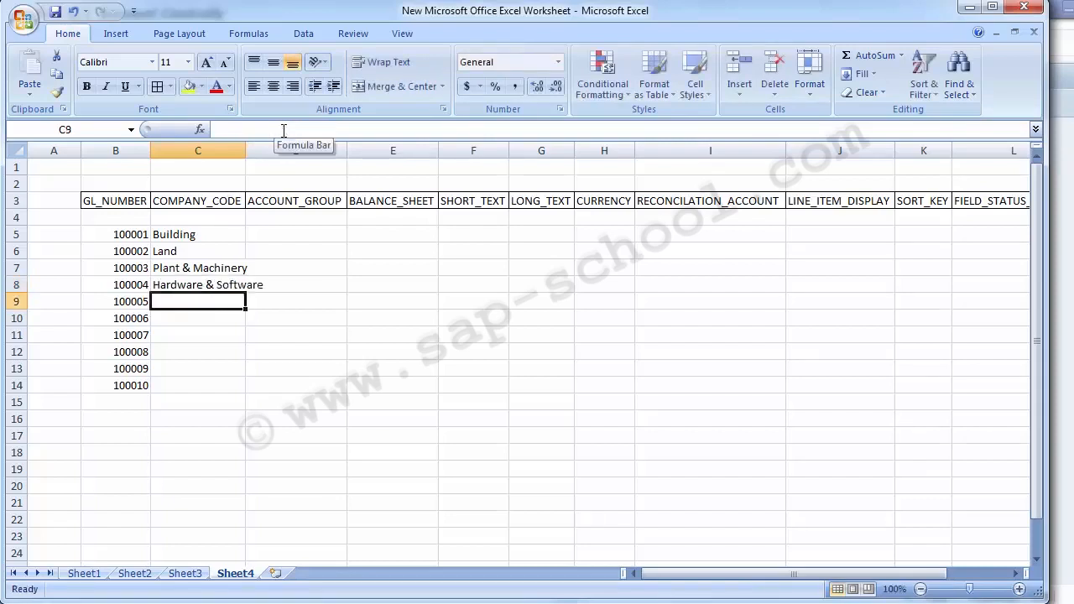
Enter Vehicles in C9 and Furniture & Fixture in C10, and clear the surplus GL numbers from B11:B14.
type("Vehicles")
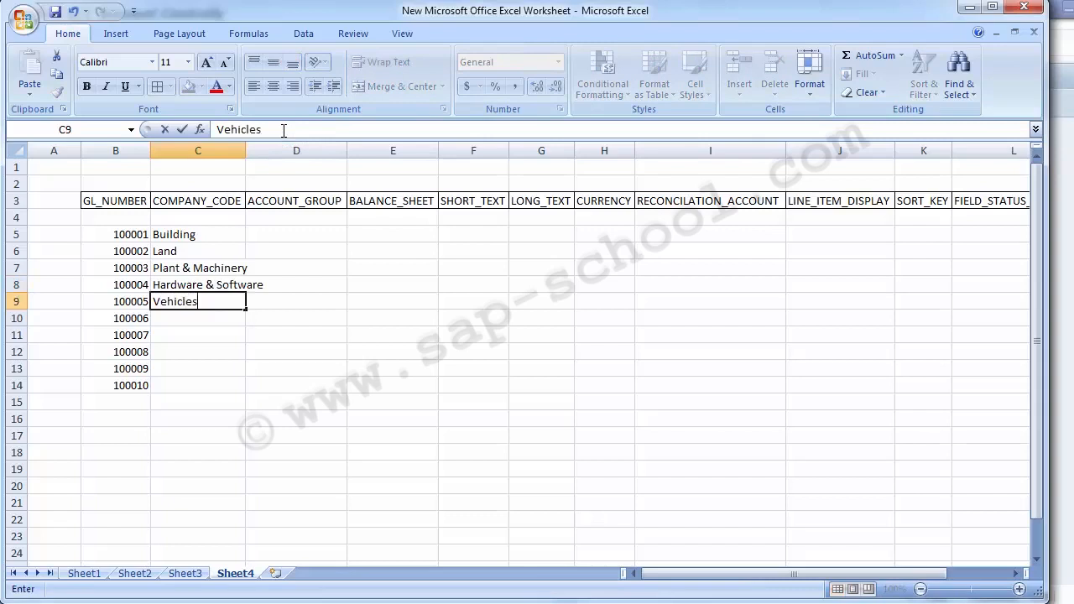
key("Return")
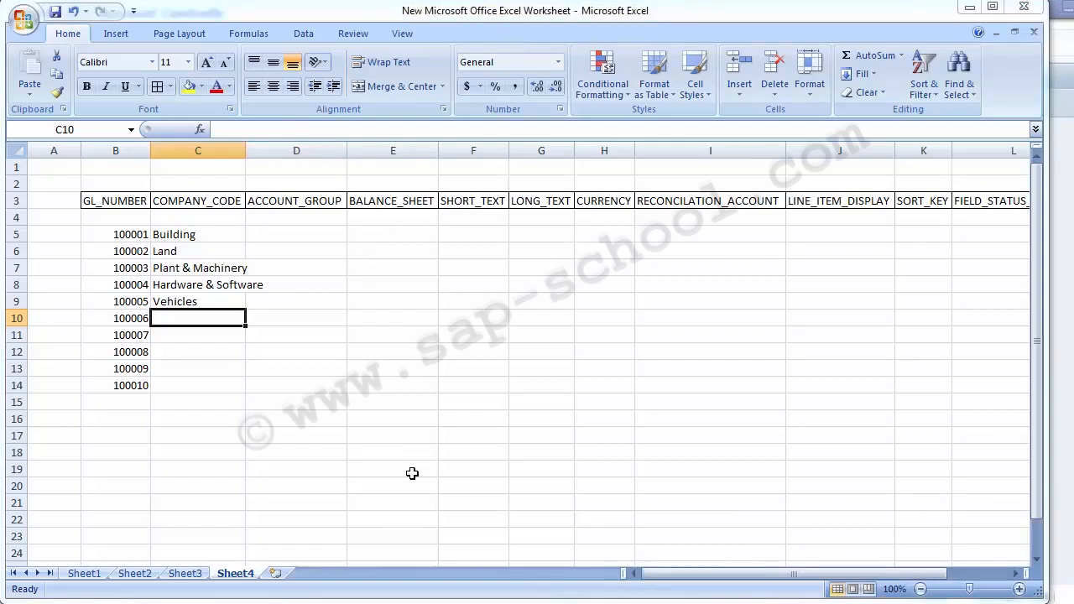
type("Furniture & Fixture")
key("Tab")
key("Left")
key("Up")
key("Up")
key("Up")
key("Up")
key("Up")
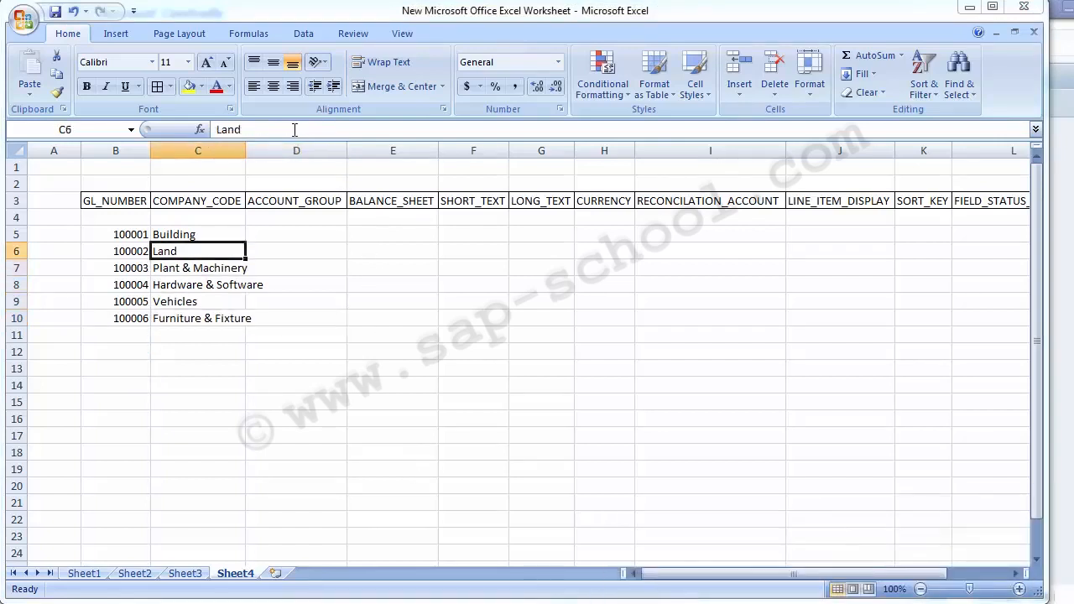
key("Left")
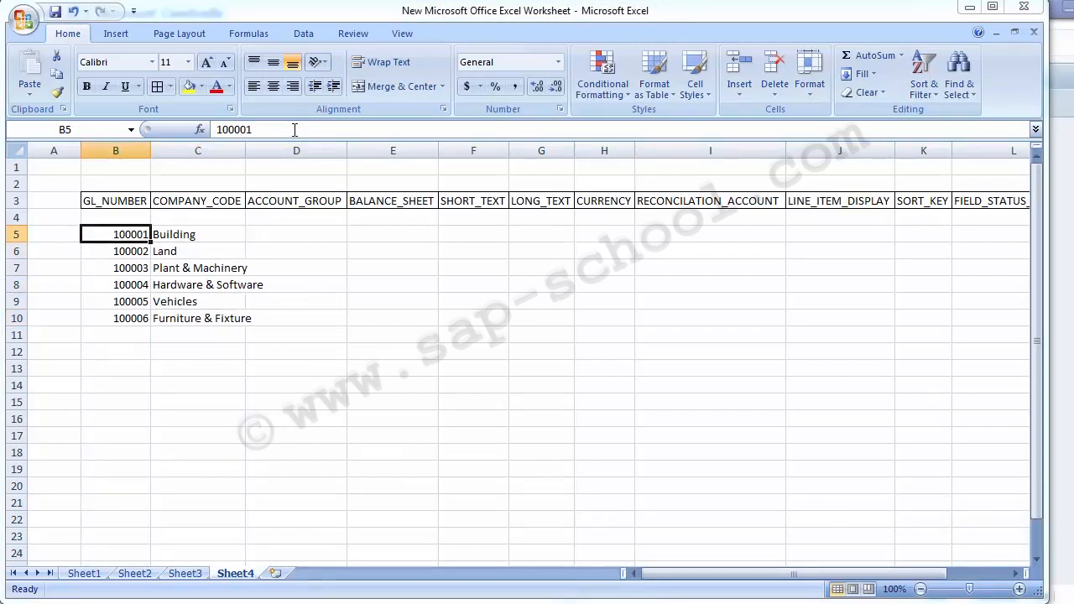
key("Right")
key("Down")
key("Down")
key("Down")
key("Down")
key("Up")
key("Up")
key("Up")
key("Up")
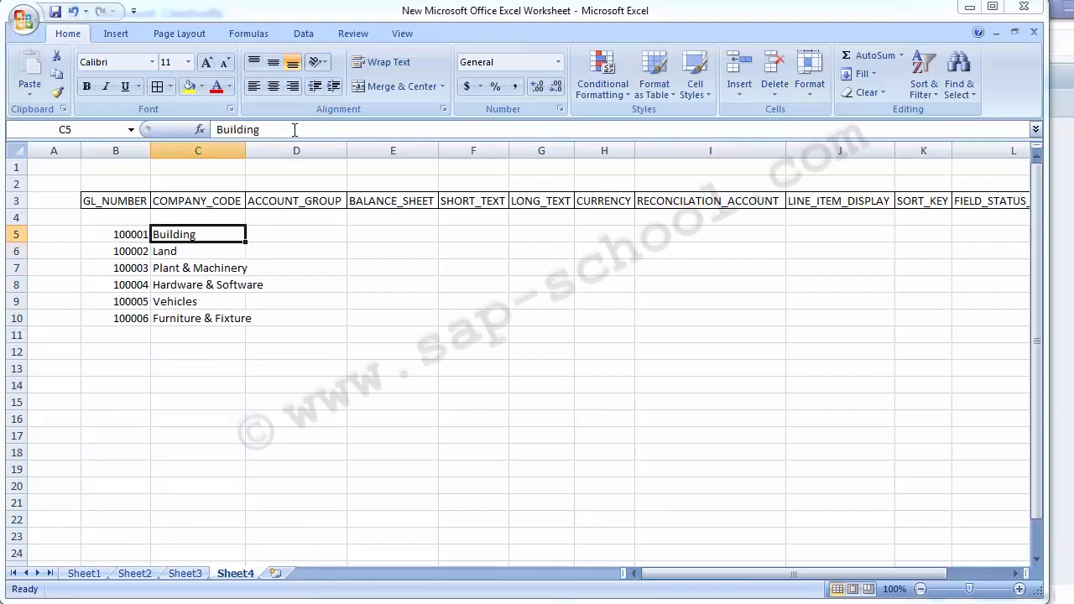
Enter 1000 in D5 under ACCOUNT_GROUP and copy it down to D6:D10.
key("Right")
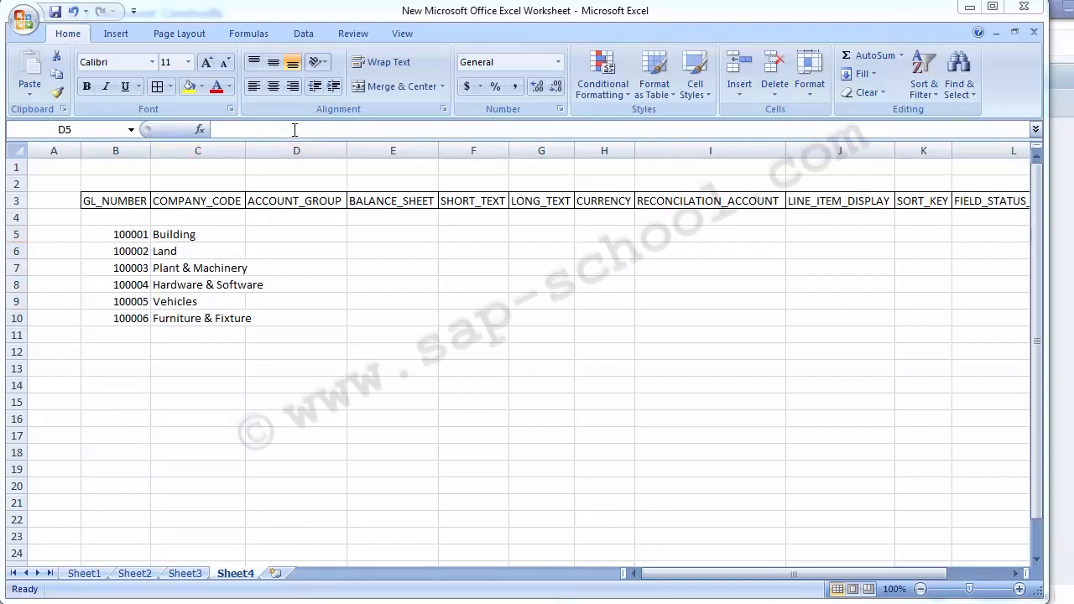
type("1000")
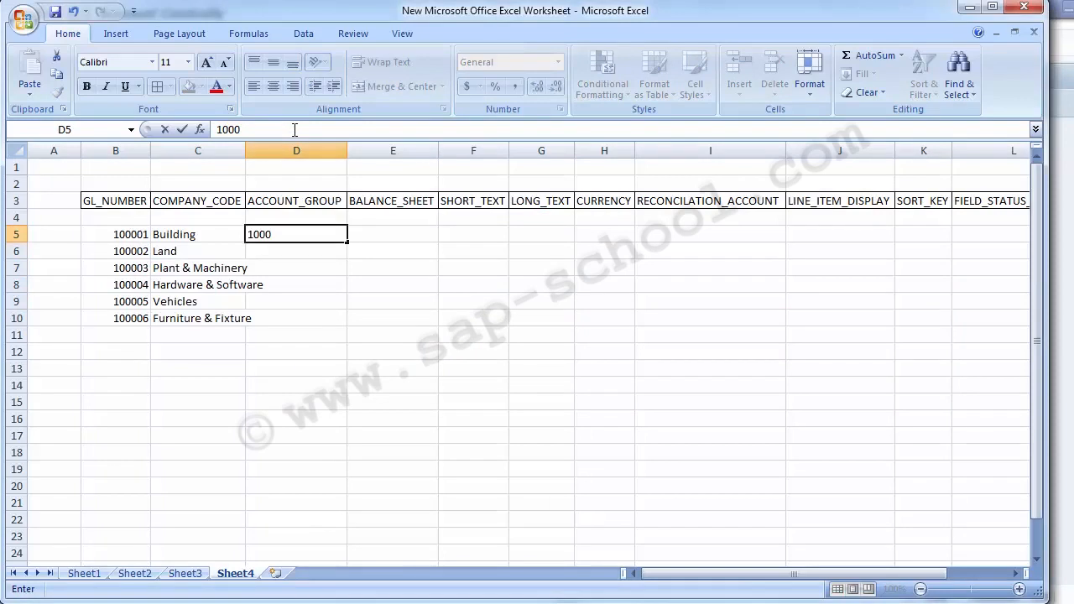
key("Return")
key("Up")
key("ctrl+c")
key("Down")
key("shift+Down")
key("shift+Down")
key("shift+Down")
key("shift+Down")
key("Return")
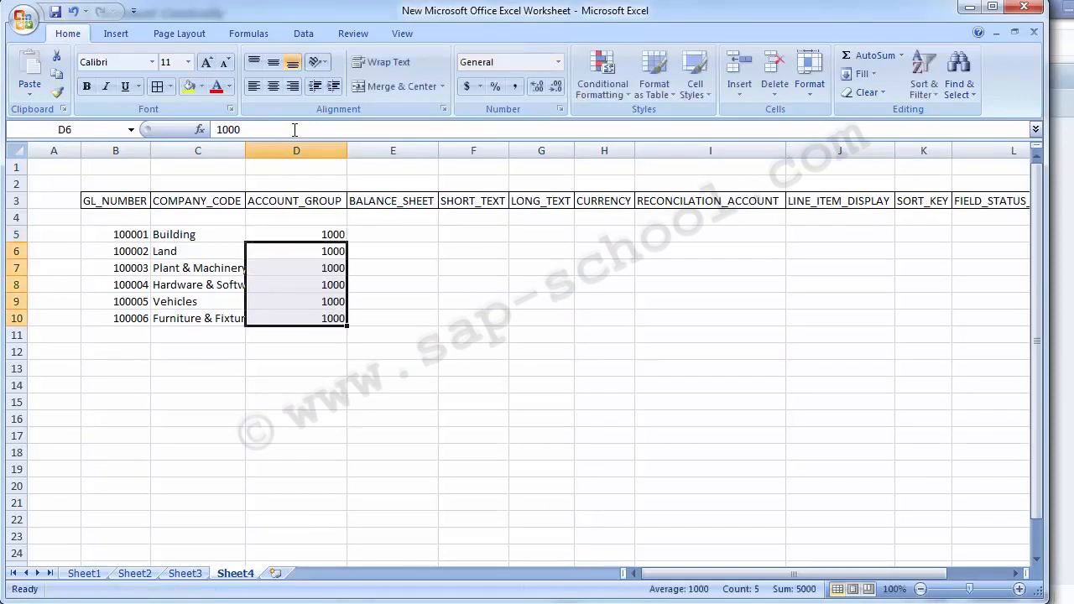
Enter X in E5 under BALANCE_SHEET and copy it down to E6:E10.
key("Right")
key("Up")
type("X")
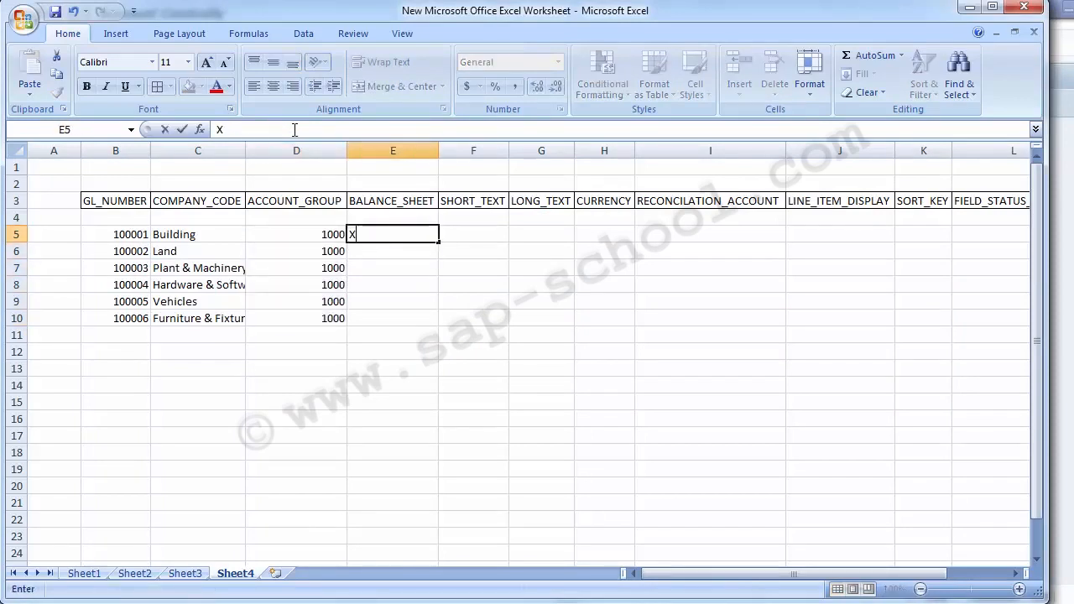
key("Return")
key("Up")
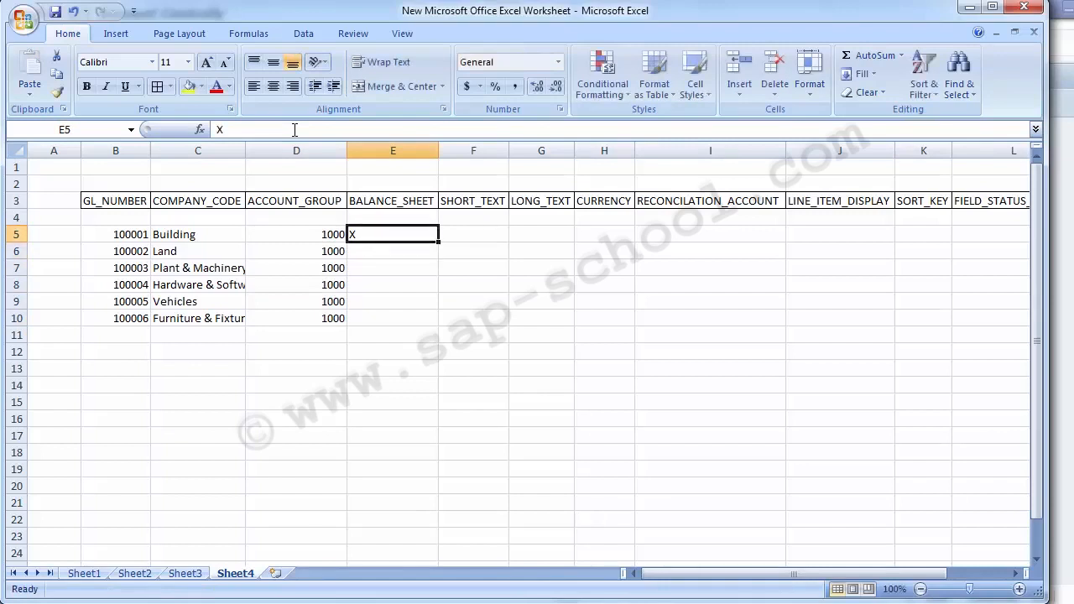
key("ctrl+c")
key("Down")
key("shift+Down")
key("shift+Down")
key("shift+Down")
key("shift+Down")
key("Return")
Copy the account descriptions from C5:C10 into the SHORT_TEXT column, starting at F5.
key("Right")
key("Up")
key("Left")
key("Left")
key("Left")
key("shift+Down")
key("shift+Down")
key("shift+Down")
key("shift+Down")
key("shift+Down")
key("ctrl+c")
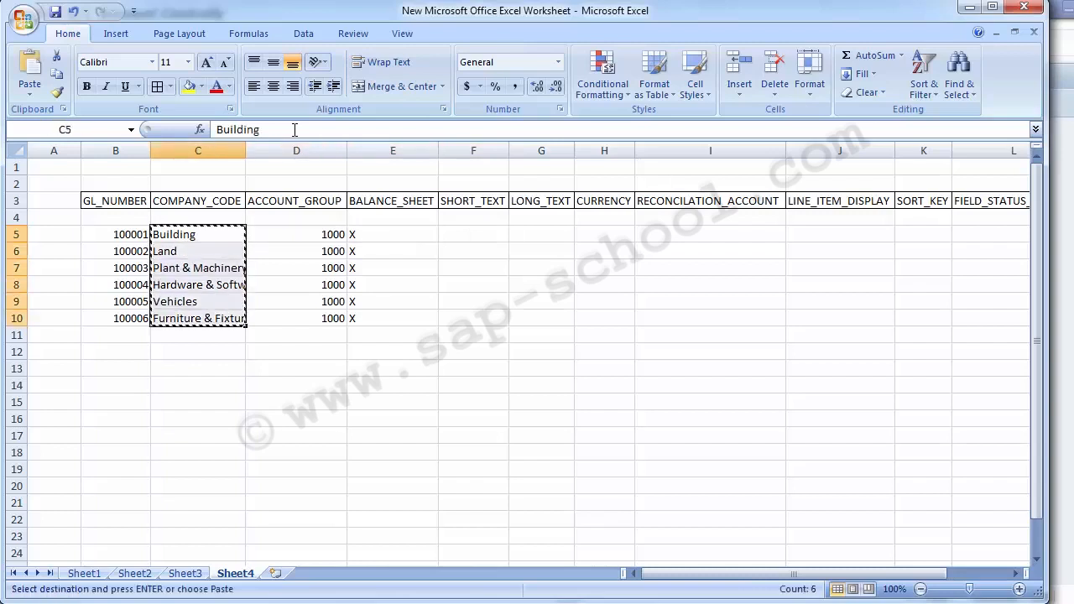
key("Right")
key("Right")
key("Right")
key("ctrl+v")
Copy the short texts in F5:F10 into the LONG_TEXT column, starting at G5.
key("Right")
key("Left")
key("shift+Down")
key("shift+Down")
key("shift+Down")
key("shift+Down")
key("shift+Down")
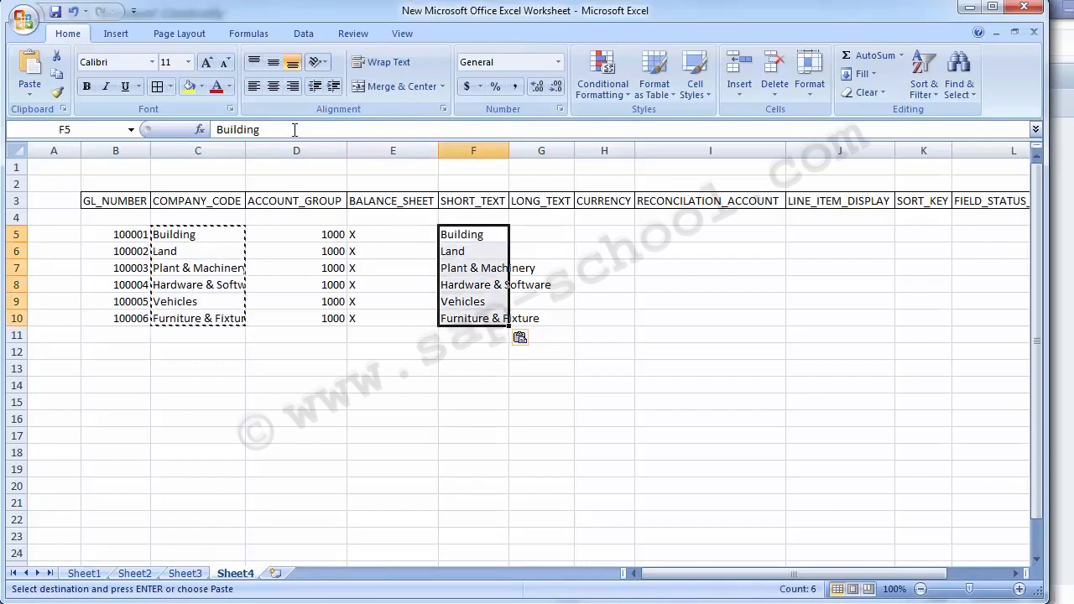
key("ctrl+c")
key("Right")
key("Return")
Replace the descriptions under COMPANY_CODE with 1000 in C5 and copy it down to C6:C10.
key("Right")
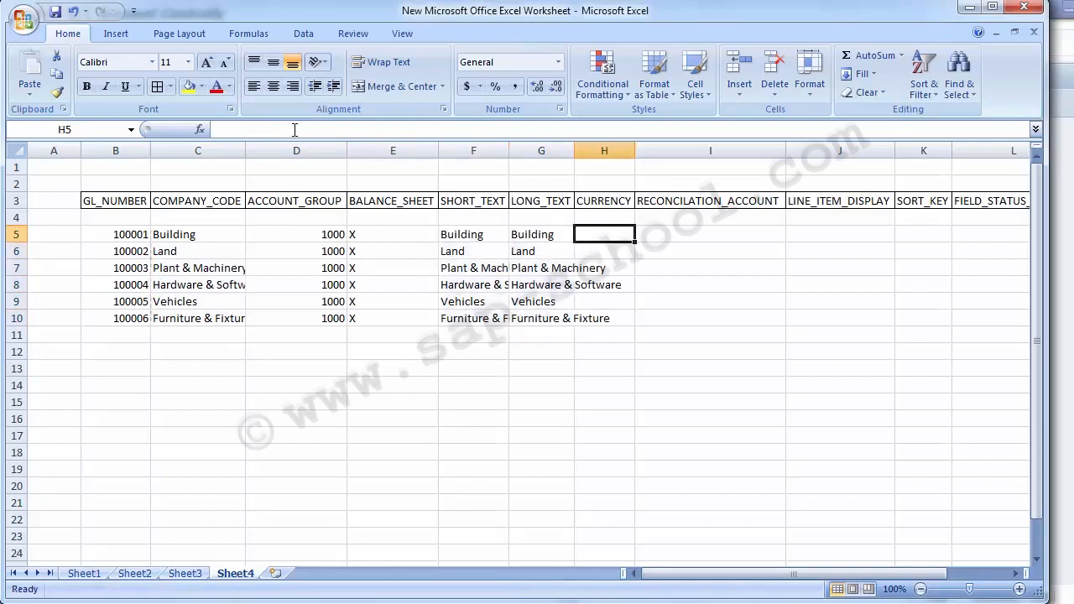
key("Left")
key("Left")
key("Left")
key("Left")
key("Left")
key("Down")
key("shift+Down")
key("shift+Down")
key("Up")
type("1000")
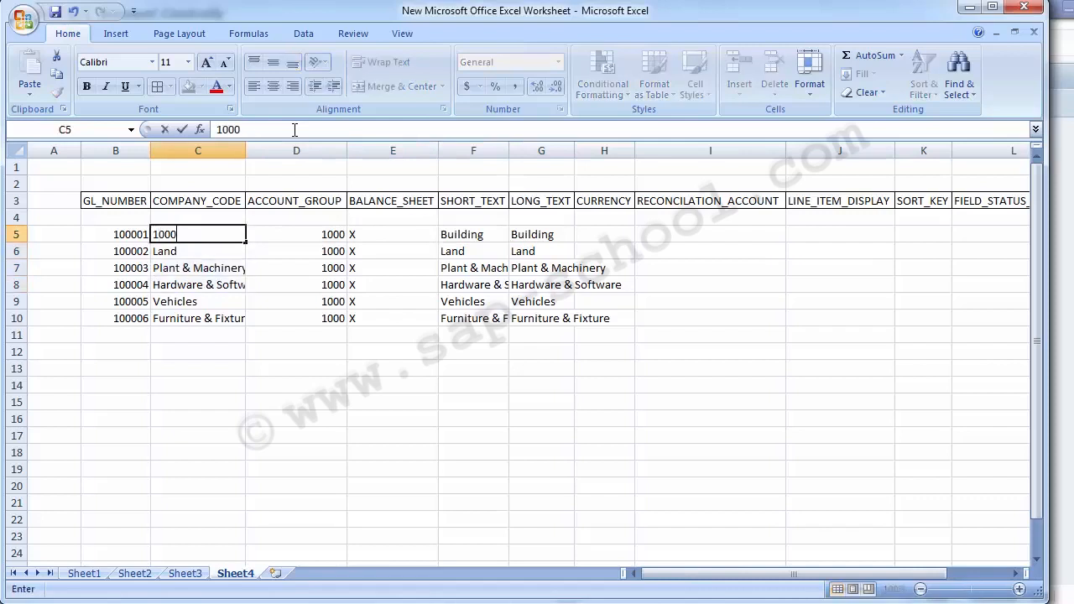
key("Return")
key("Up")
key("ctrl+c")
key("Down")
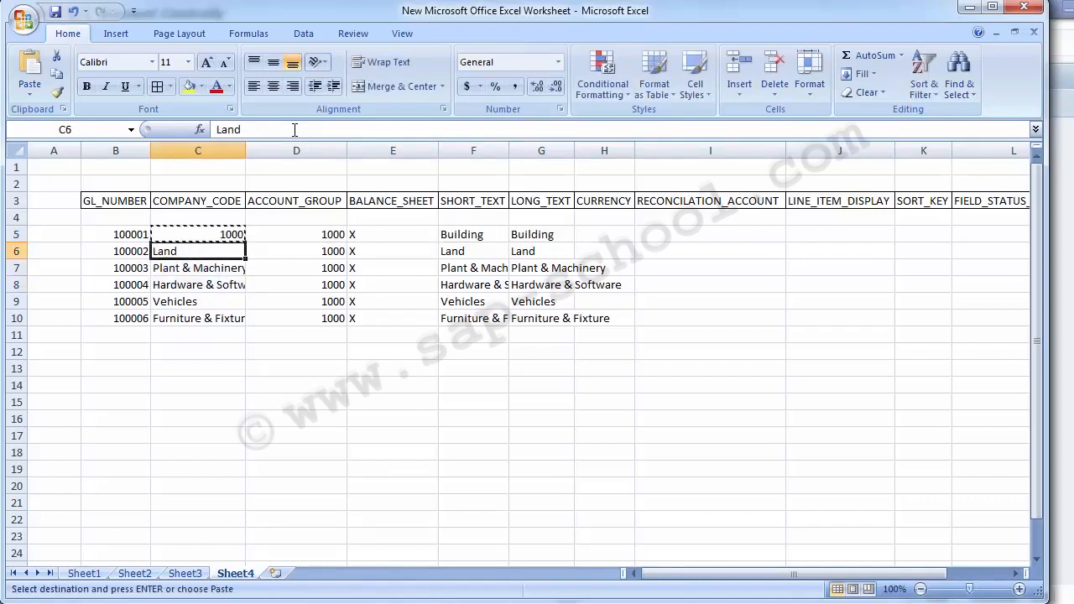
key("shift+Down")
key("shift+Down")
key("shift+Down")
key("shift+Down")
key("ctrl+v")
key("Right")
key("Right")
key("Right")
key("Right")
key("Right")
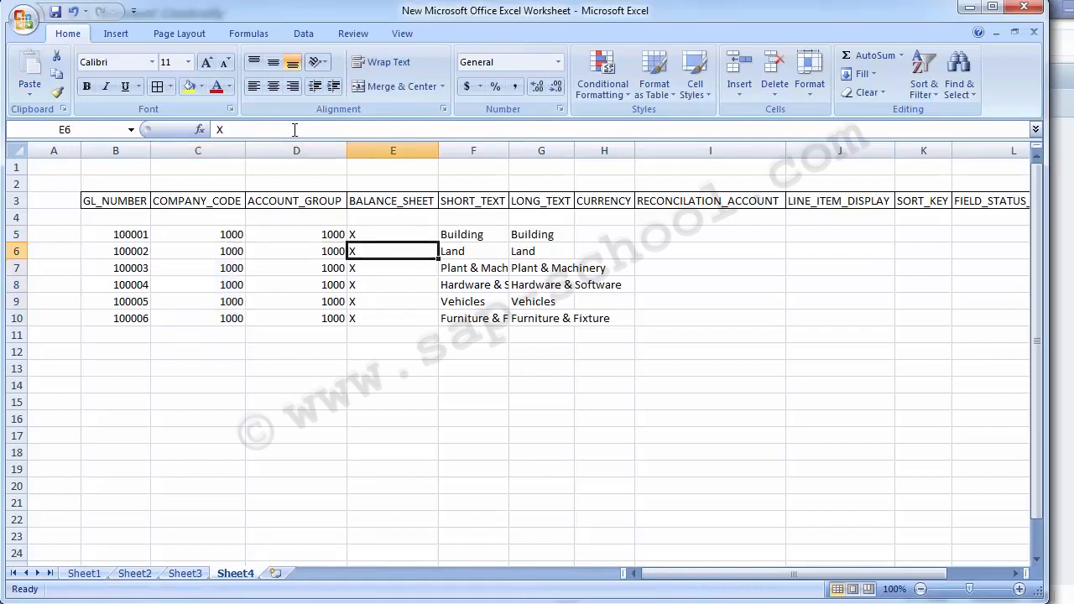
key("Up")
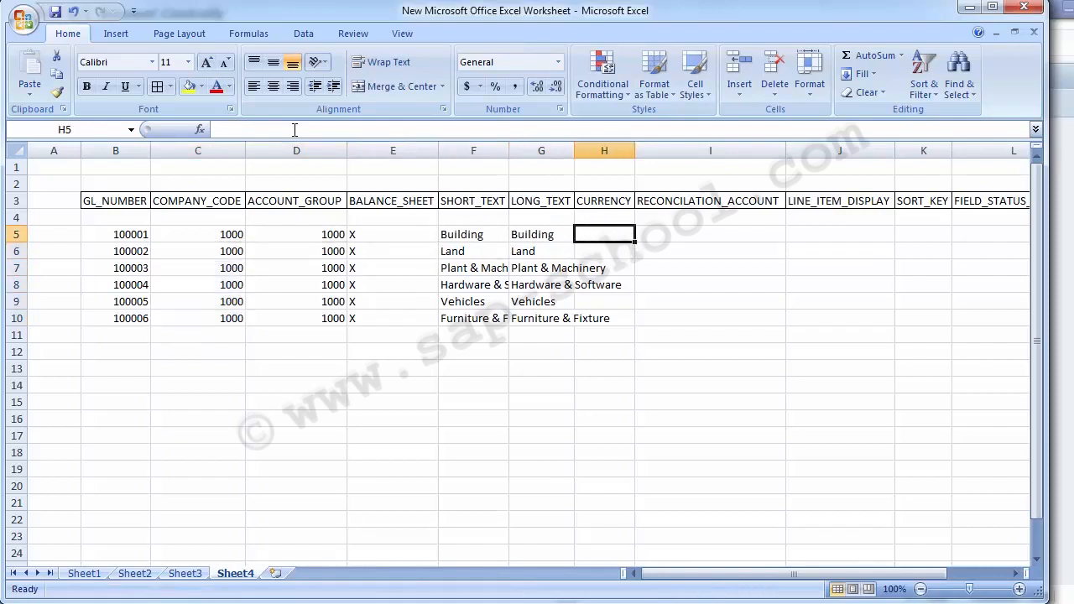
type("USD")
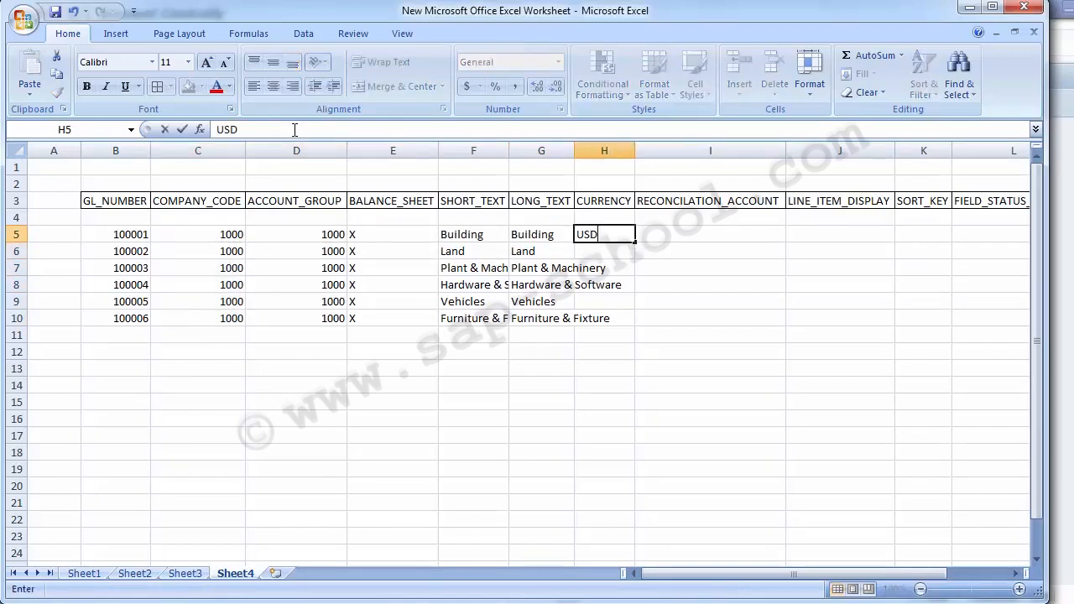
key("Return")
key("Up")
key("Delete")
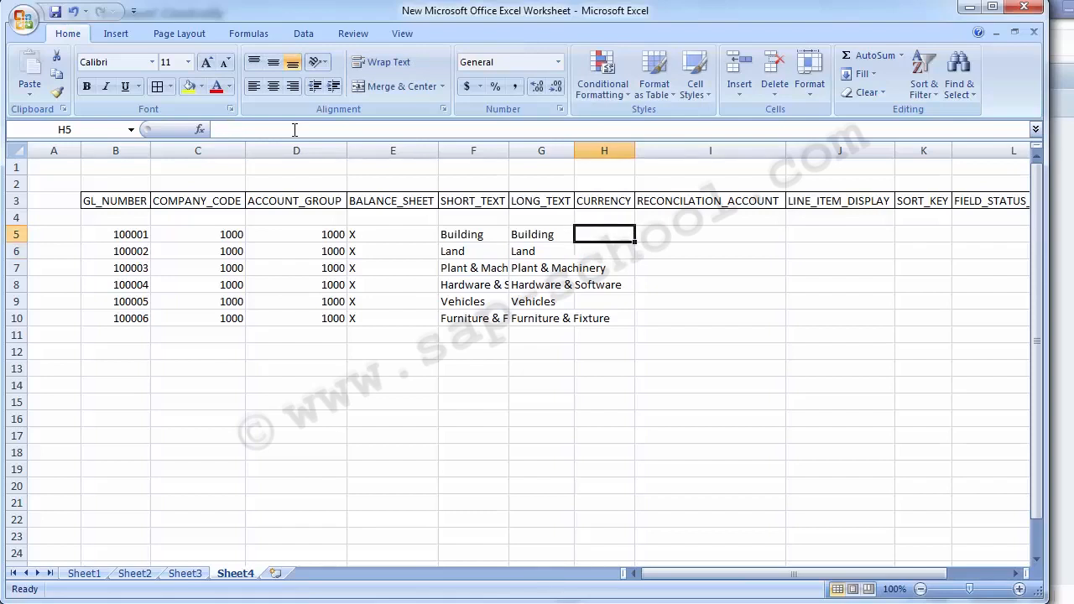
Enter USD in H5 under CURRENCY and copy it down to H6:H10.
type("USD")
key("Return")
key("Right")
key("Left")
key("Up")
key("ctrl+c")
key("Down")
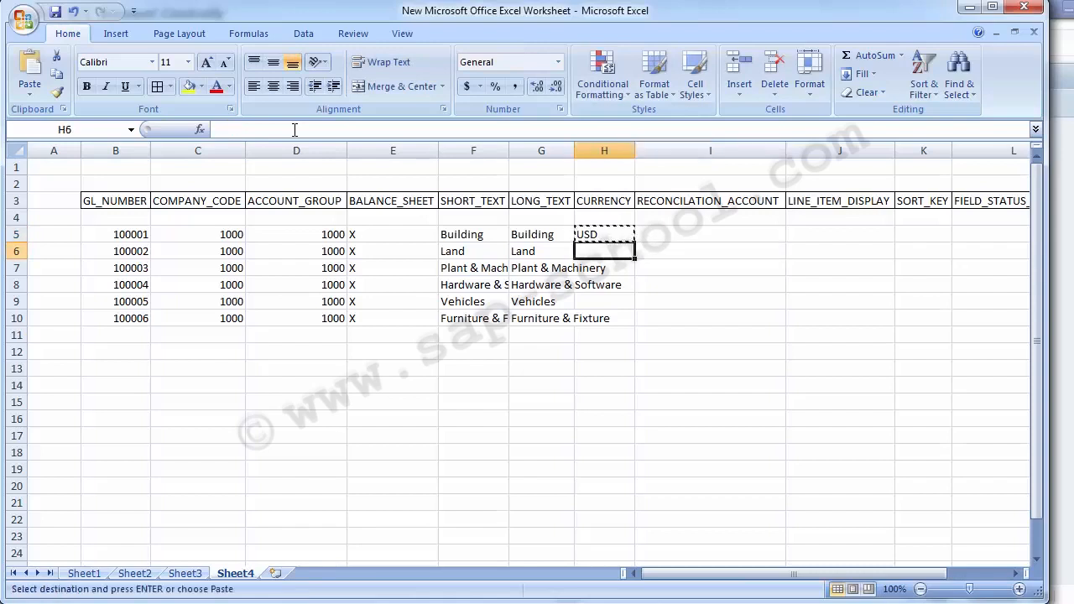
key("shift+Down")
key("shift+Down")
key("shift+Down")
key("shift+Down")
key("Return")
Enter A in I5 under RECONCILATION_ACCOUNT and copy it down to I6:I10.
key("Right")
key("Up")
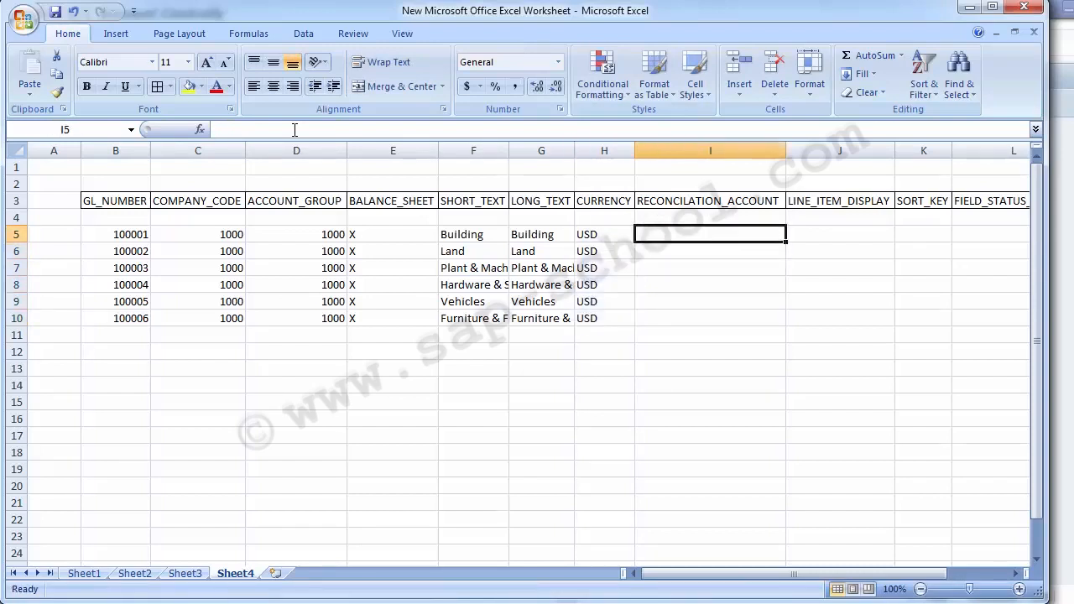
type("A")
key("Return")
key("Up")
key("ctrl+c")
key("Down")
key("shift+Down")
key("shift+Down")
key("shift+Down")
key("shift+Down")
key("Return")
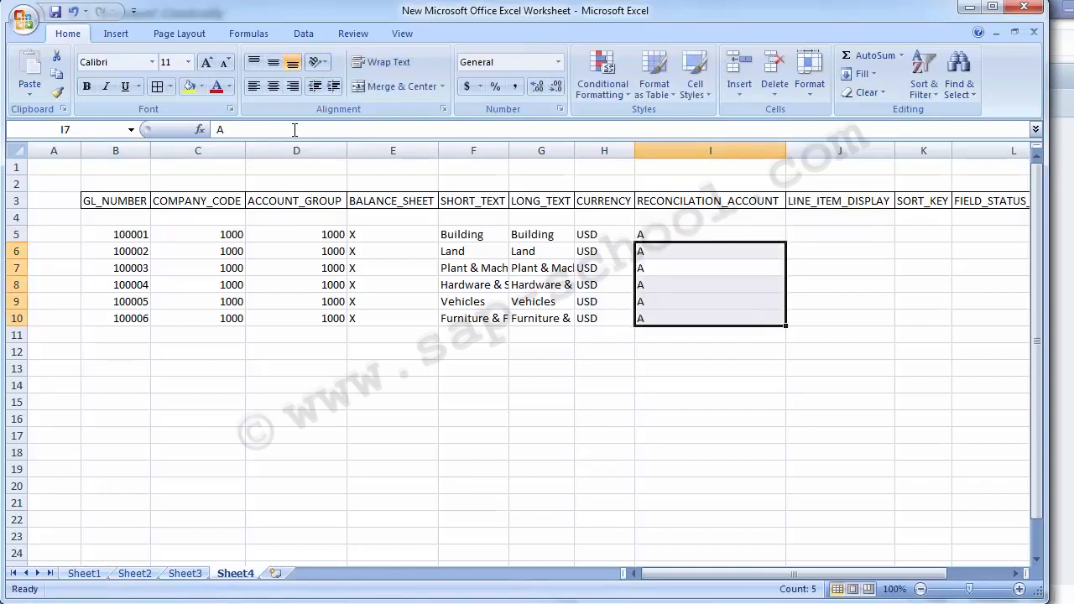
Enter X in J5 under LINE_ITEM_DISPLAY and copy it down to J6:J10.
key("Right")
key("Right")
key("Right")
key("Left")
key("Left")
key("Up")
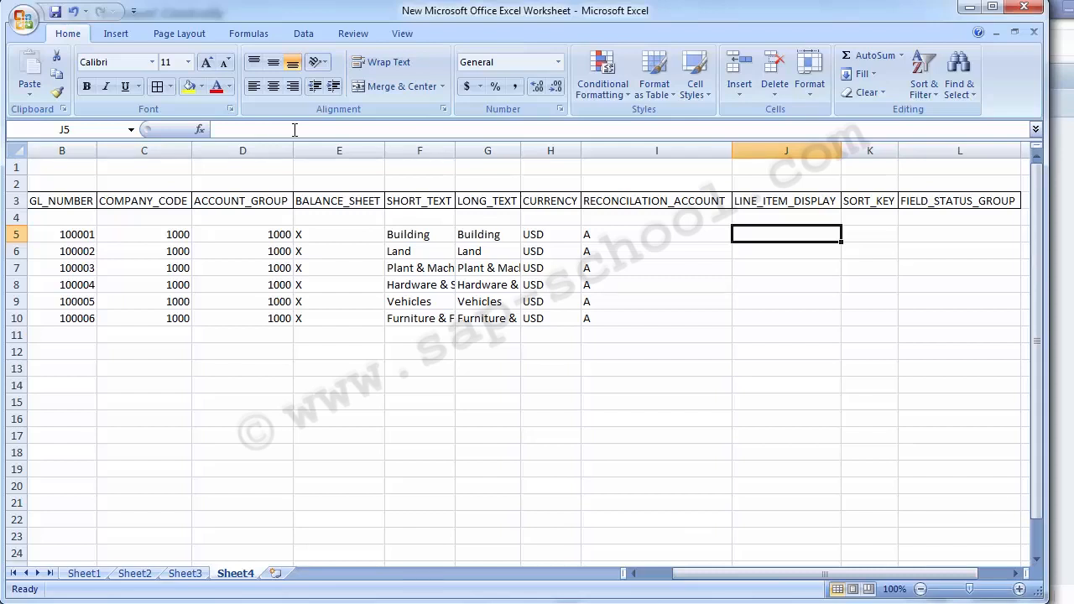
type("X")
key("Return")
key("Up")
key("ctrl+c")
key("Down")
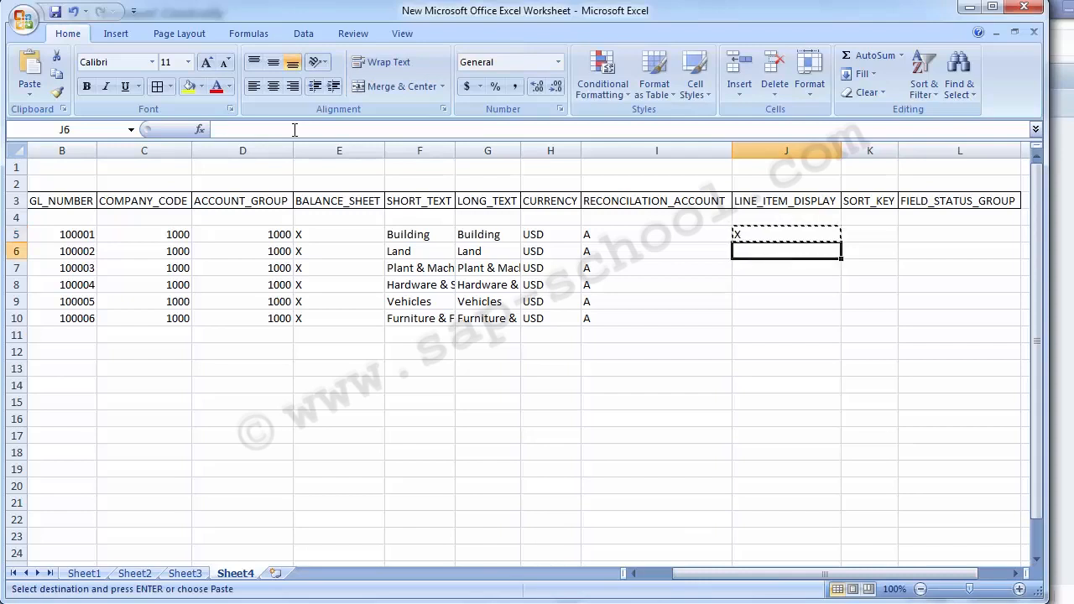
key("shift+Down")
key("shift+Down")
key("shift+Down")
key("shift+Down")
key("Return")
key("Right")
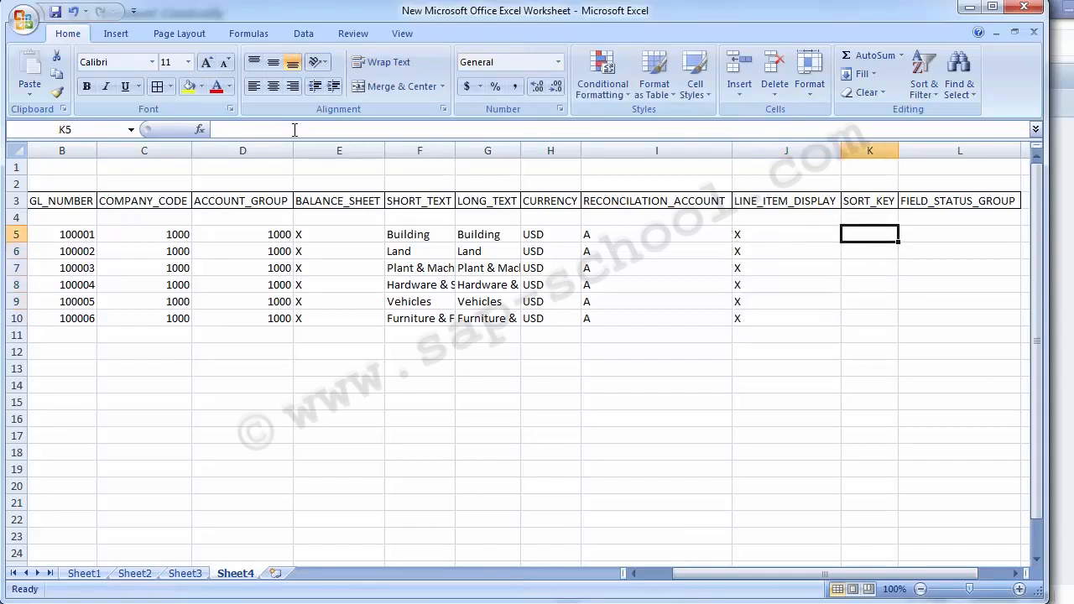
Look up the sort key in the control data of the SAP Display G/L Account Centrally window, and return to the Excel worksheet.
key("Up")
key("Right")
key("Right")
key("Right")
key("Left")
key("Left")
key("Left")
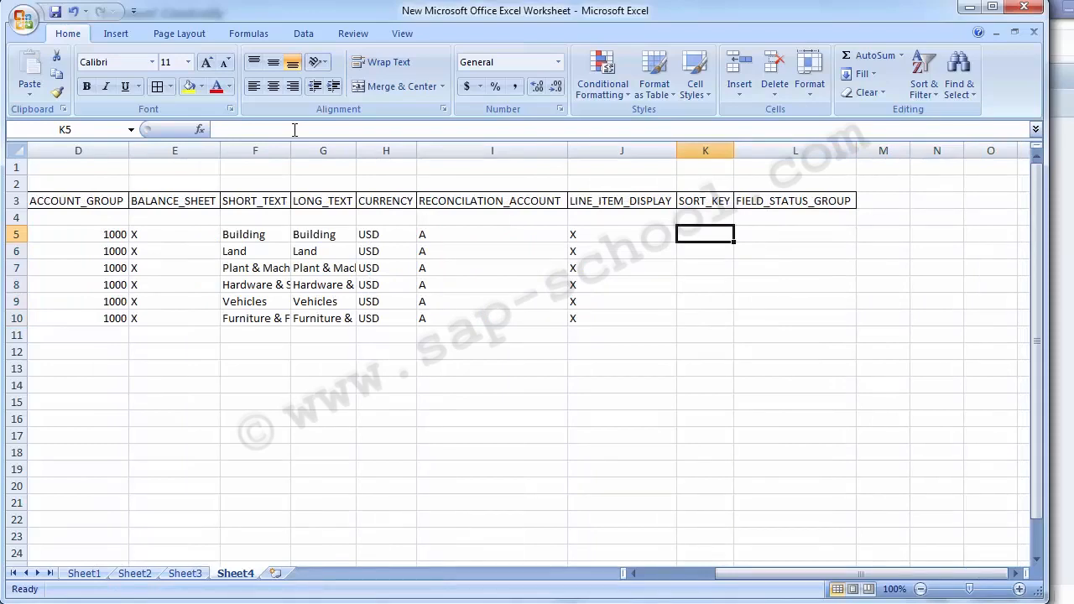
left_click(462, 596)
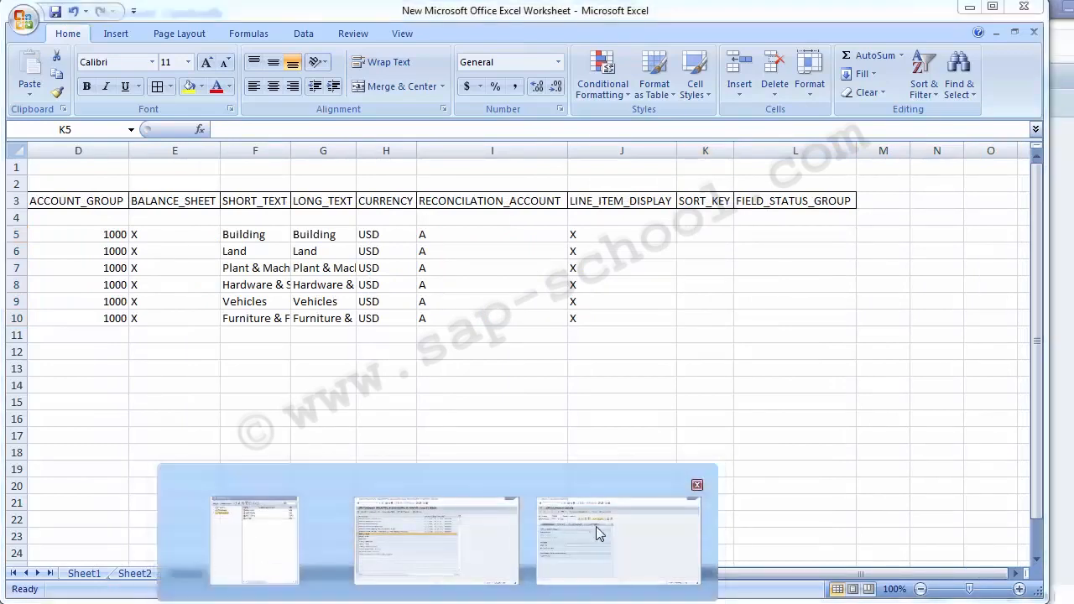
left_click(558, 522)
left_click(178, 190)
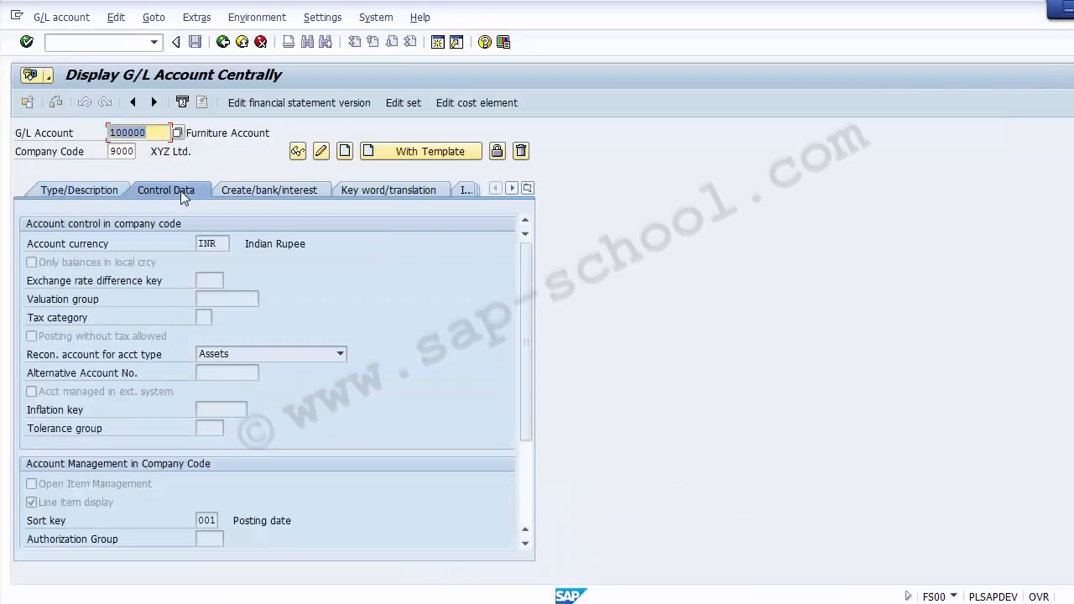
key("alt+Tab")
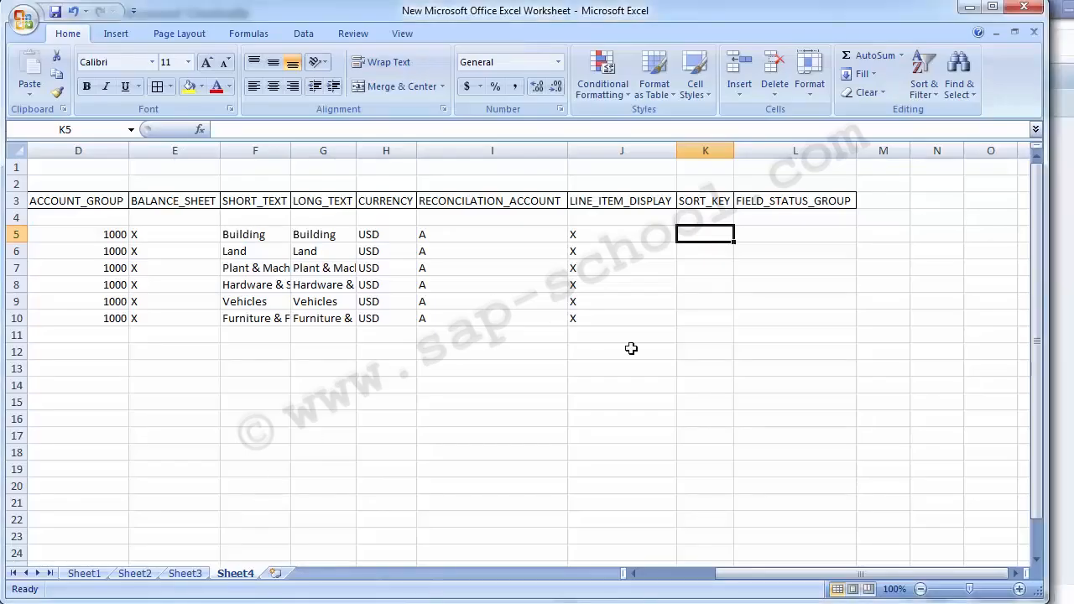
Try to enter 001 in K5 under SORT_KEY.
type("001")
key("Return")
key("Up")
Format the whole SORT_KEY column K as Text.
left_click(703, 150)
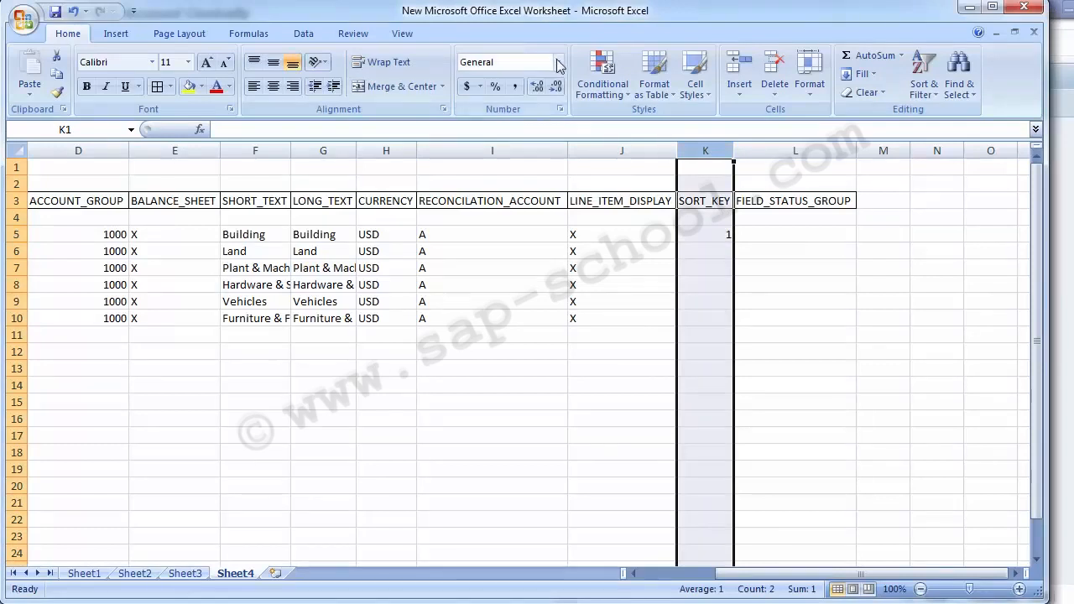
left_click(558, 63)
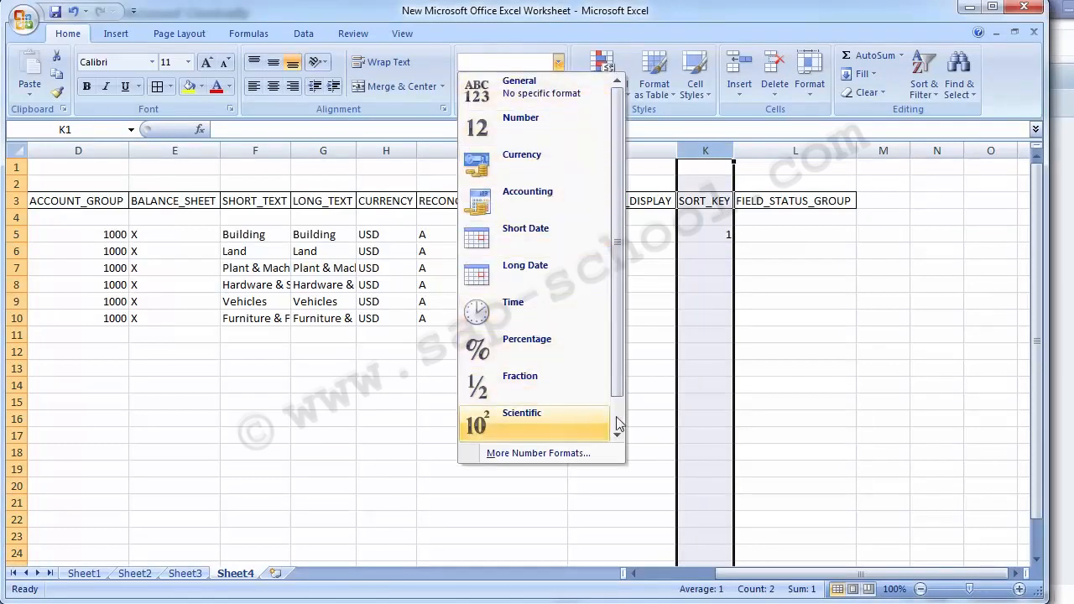
scroll(610, 414, "down", 1)
left_click(523, 417)
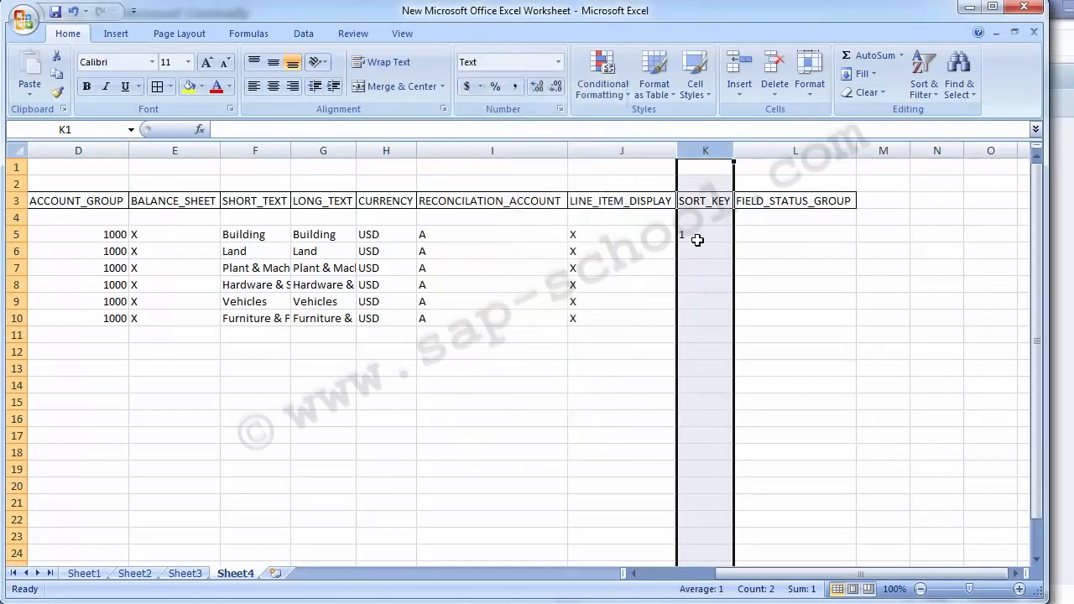
Enter 01 in K5 under SORT_KEY and copy it down to K6:K10.
left_click(697, 240)
type("01")
key("Return")
left_click(699, 238)
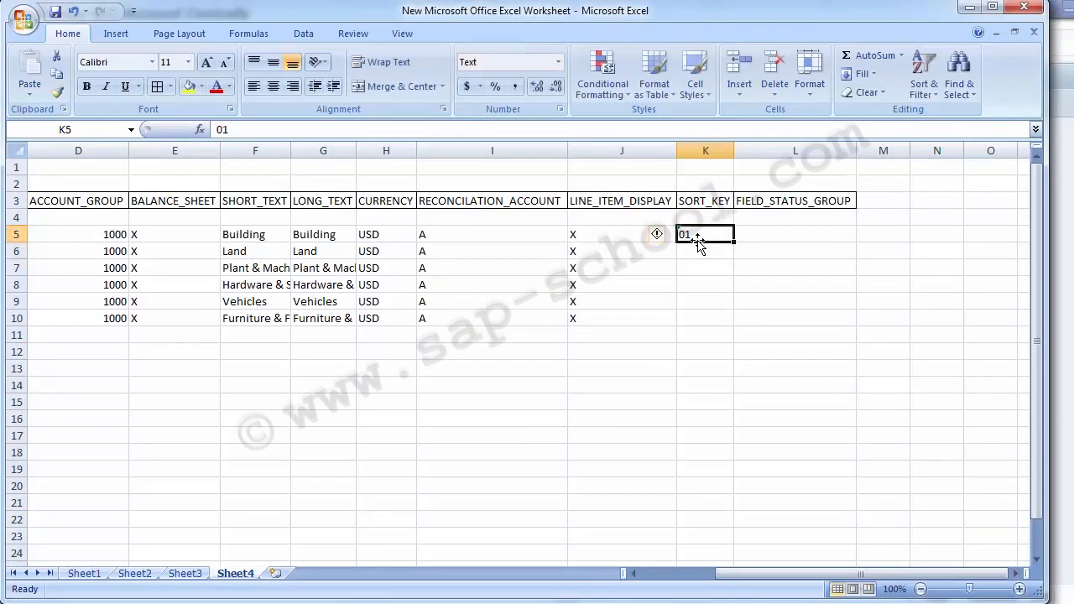
key("ctrl+c")
key("Down")
key("shift+Down")
key("shift+Down")
key("shift+Down")
key("shift+Down")
key("Return")
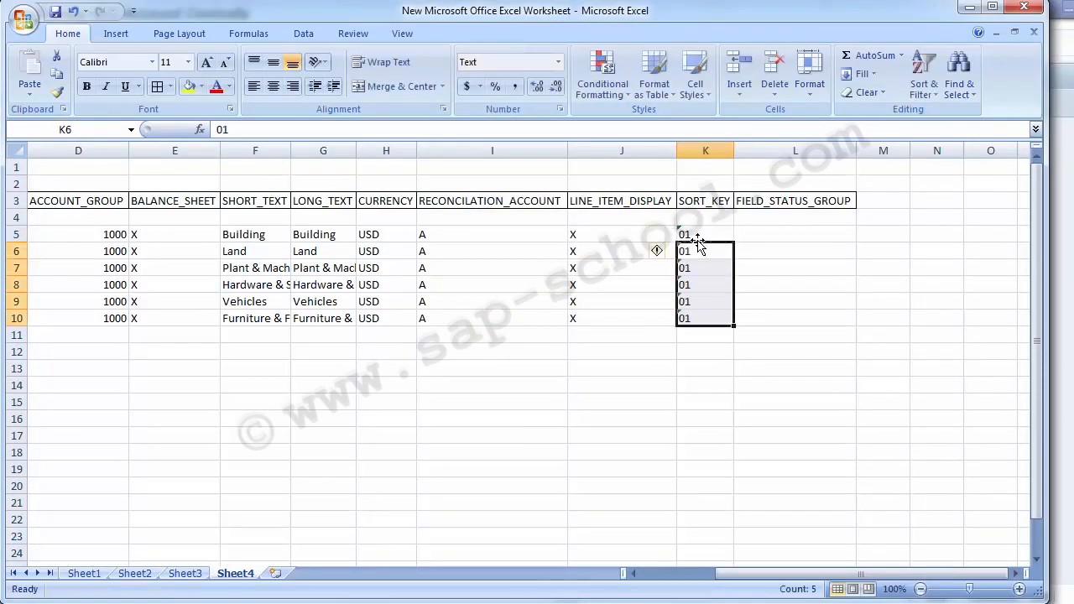
Enter G067 in L5 under FIELD_STATUS_GROUP and copy it down to L6:L10.
key("Right")
key("Up")
key("Up")
key("Down")
type("G067")
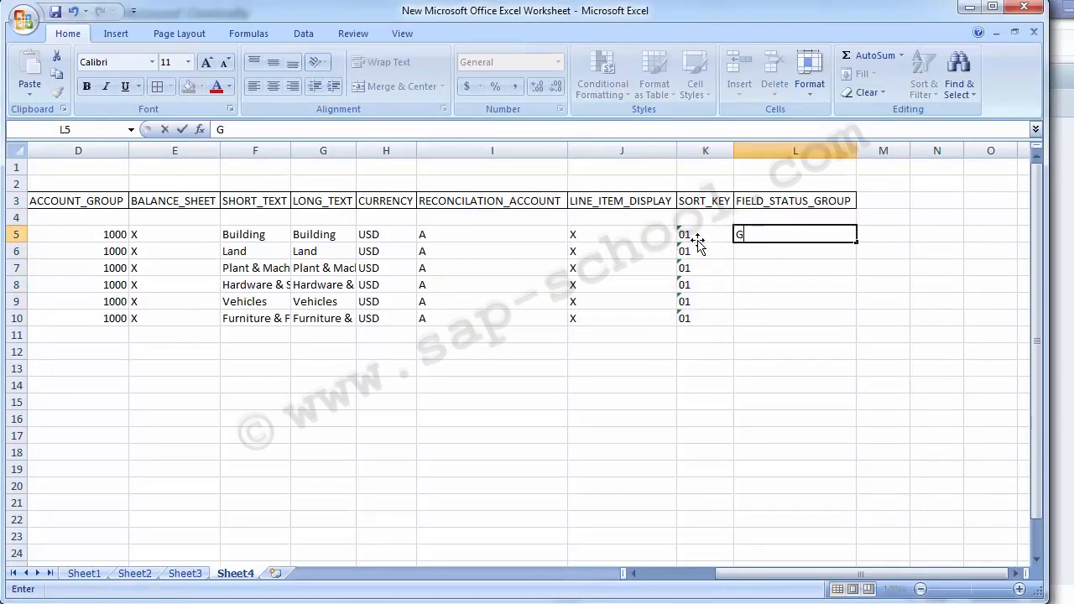
key("Return")
key("Up")
key("ctrl+c")
key("Down")
key("shift+Down")
key("shift+Down")
key("shift+Down")
key("shift+Down")
key("Return")
Copy the first two GL account rows, B5:L6, to the clipboard.
key("Left")
key("Left")
key("Left")
key("Left")
key("Left")
key("Left")
key("Left")
key("Left")
key("Left")
key("Left")
key("Left")
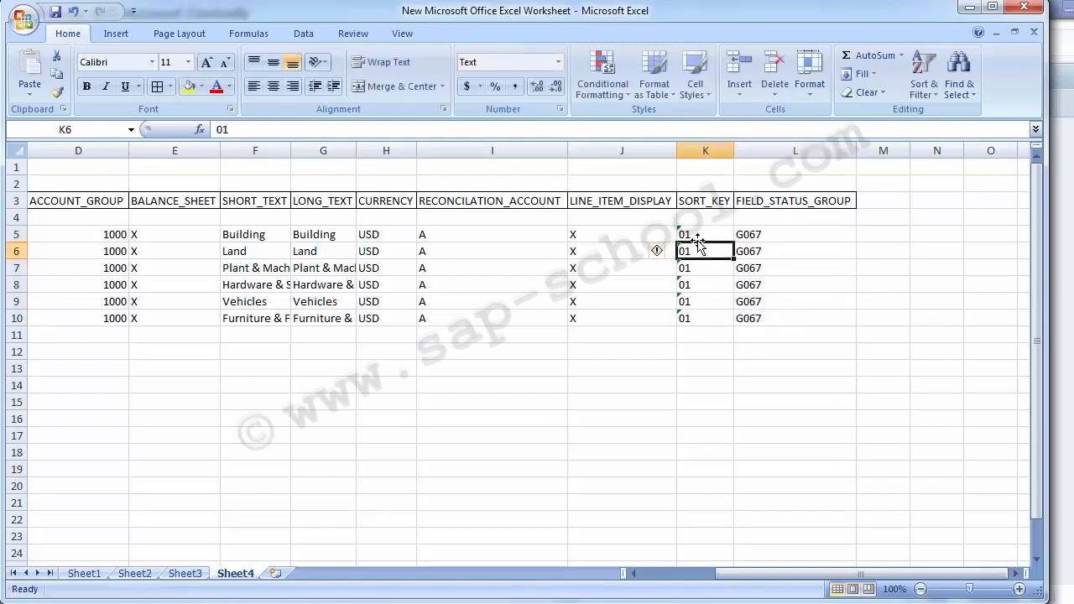
key("Up")
key("Right")
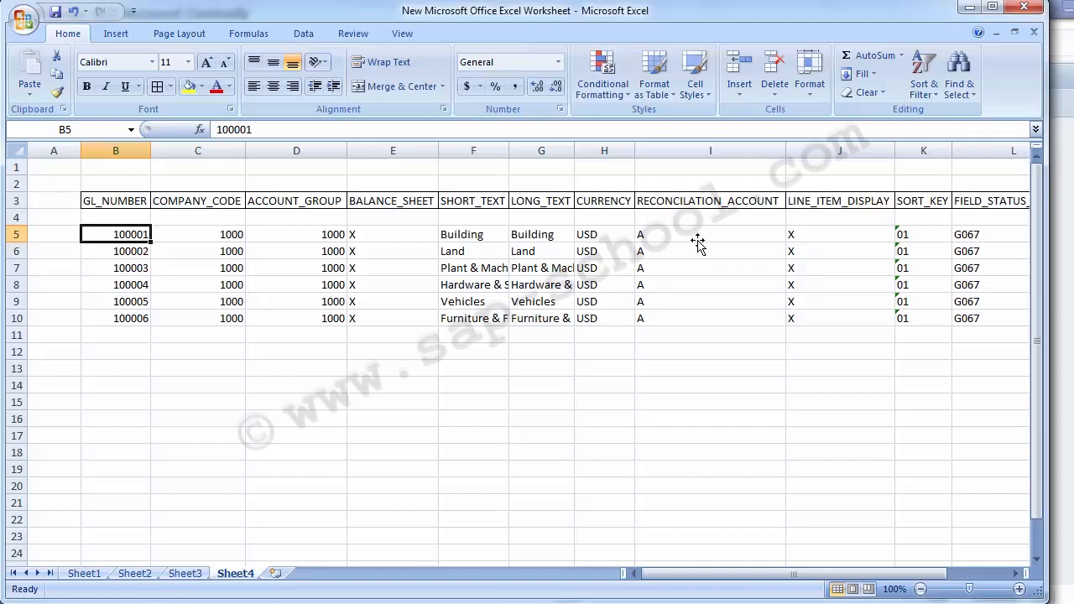
key("shift+Down")
key("shift+Right")
key("shift+Right")
key("shift+Right")
key("shift+Right")
key("shift+Right")
key("shift+Right")
key("shift+Right")
key("shift+Right")
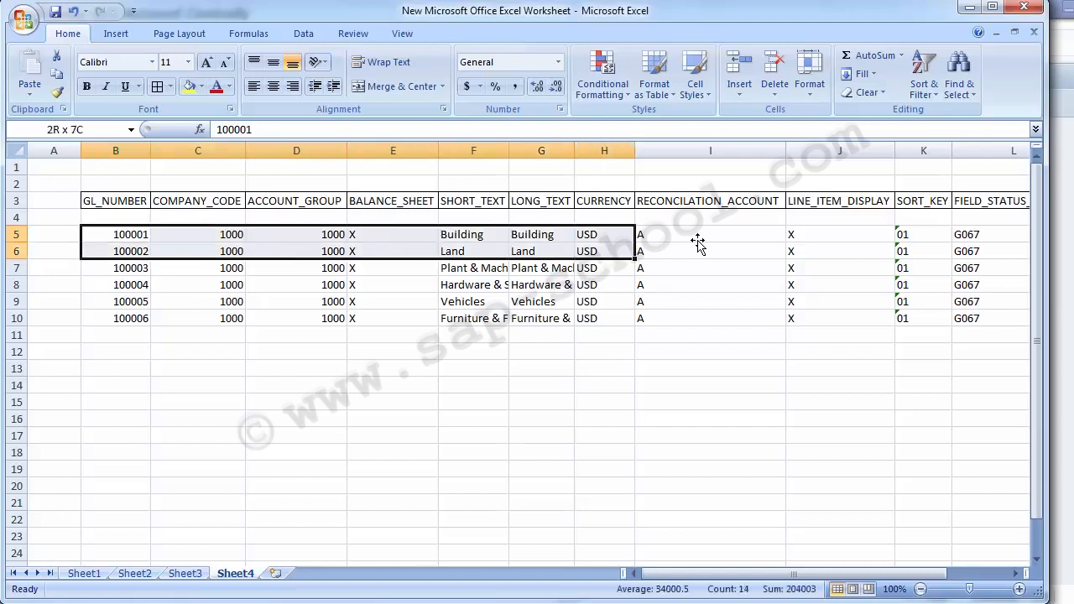
key("shift+Right")
key("shift+Right")
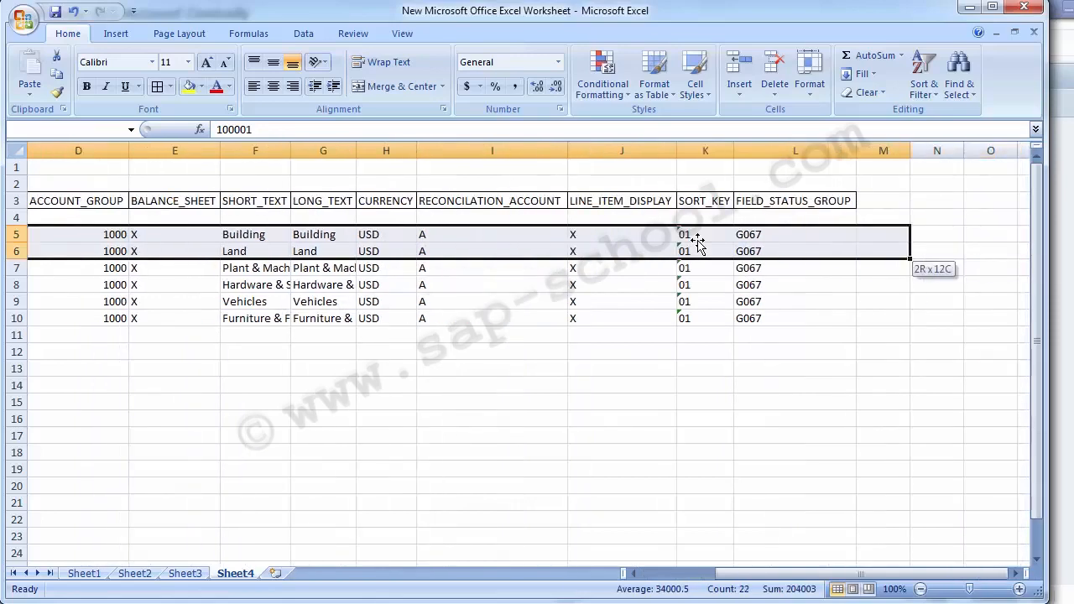
key("ctrl+c")
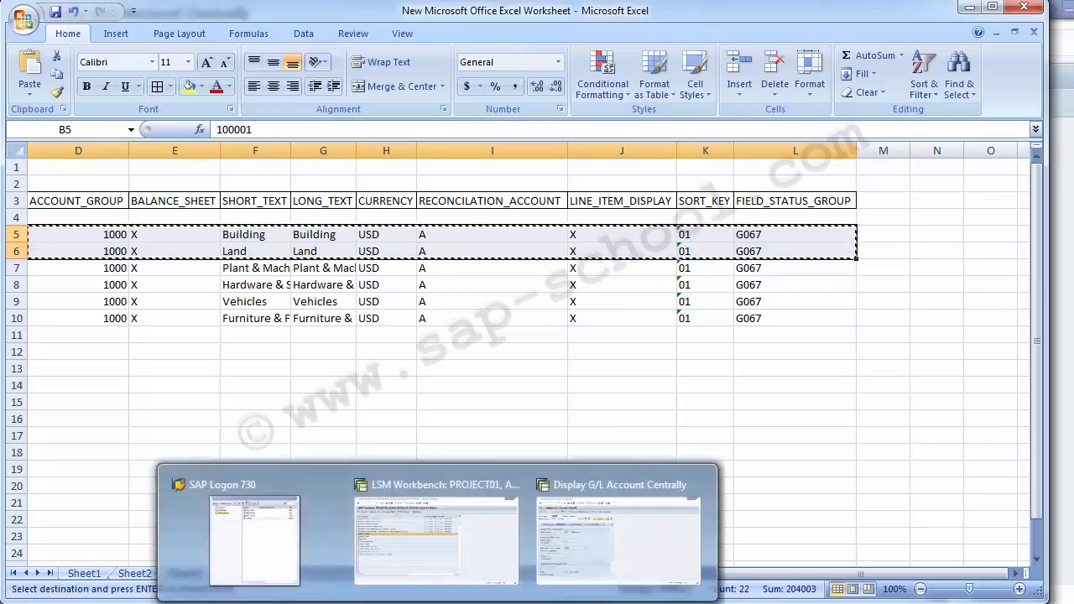
Switch to Windows Explorer and create a folder on Local Disk (E:), keeping the default name New folder.
left_click(386, 603)
left_click(293, 359)
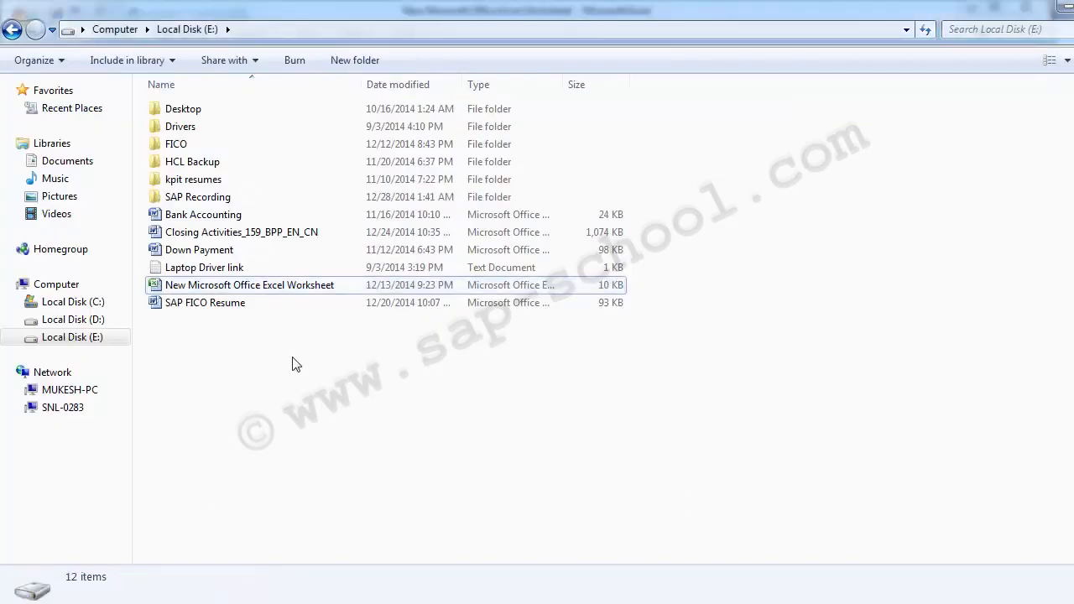
right_click(293, 358)
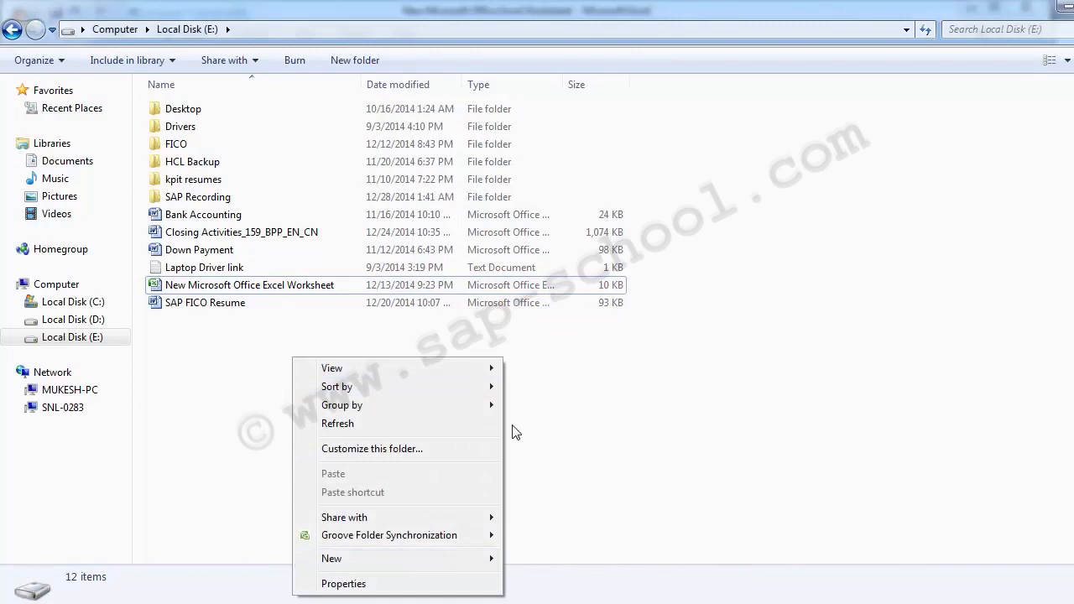
left_click(207, 344)
right_click(207, 343)
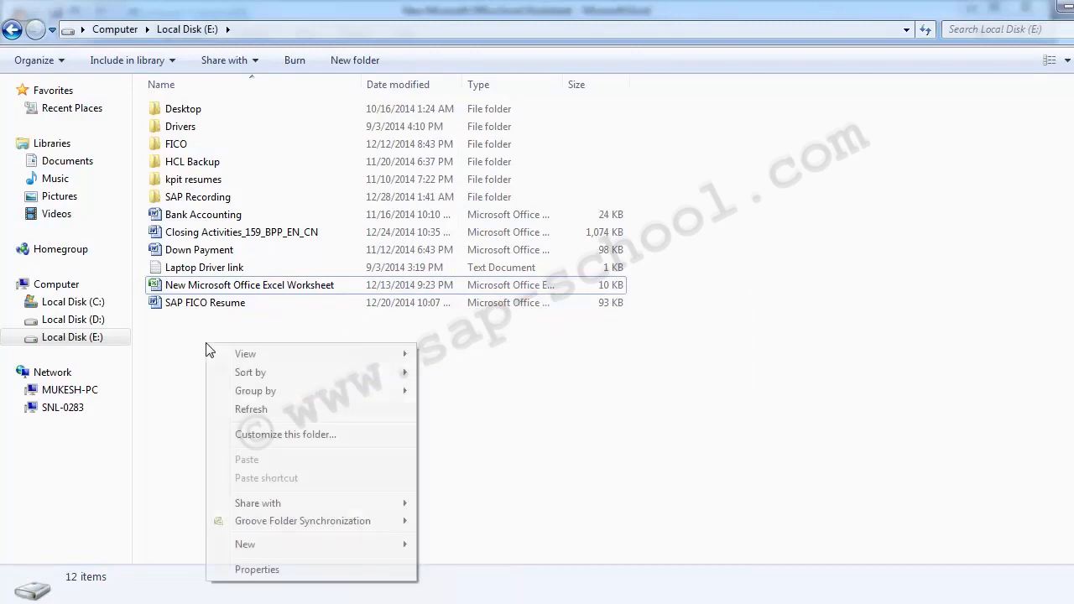
mouse_move(338, 544)
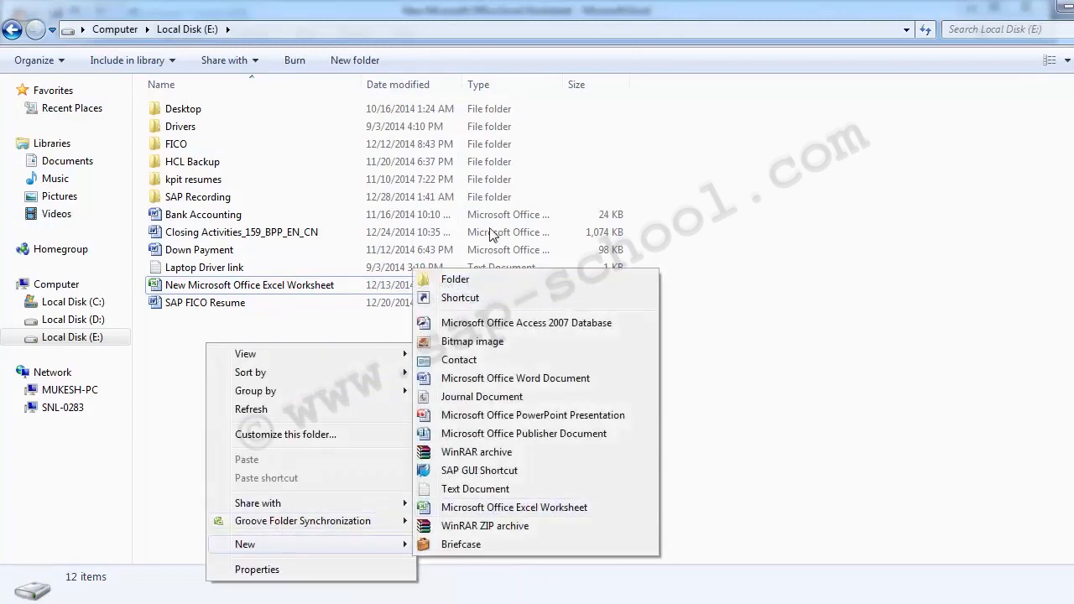
left_click(462, 284)
key("Return")
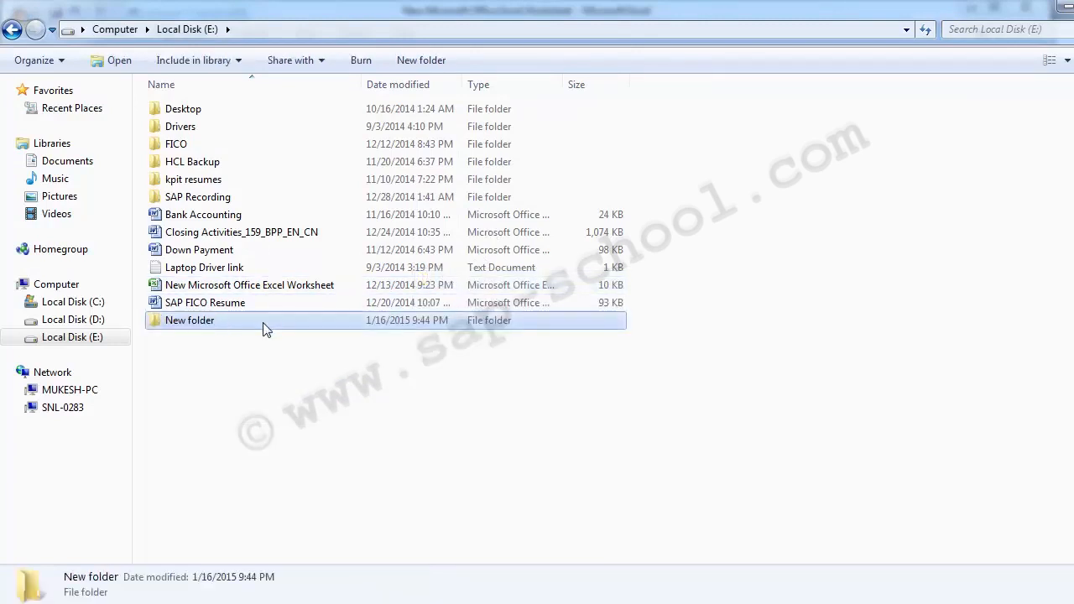
Create a text document inside New folder, keeping the default name New Text Document.
double_click(263, 326)
right_click(203, 178)
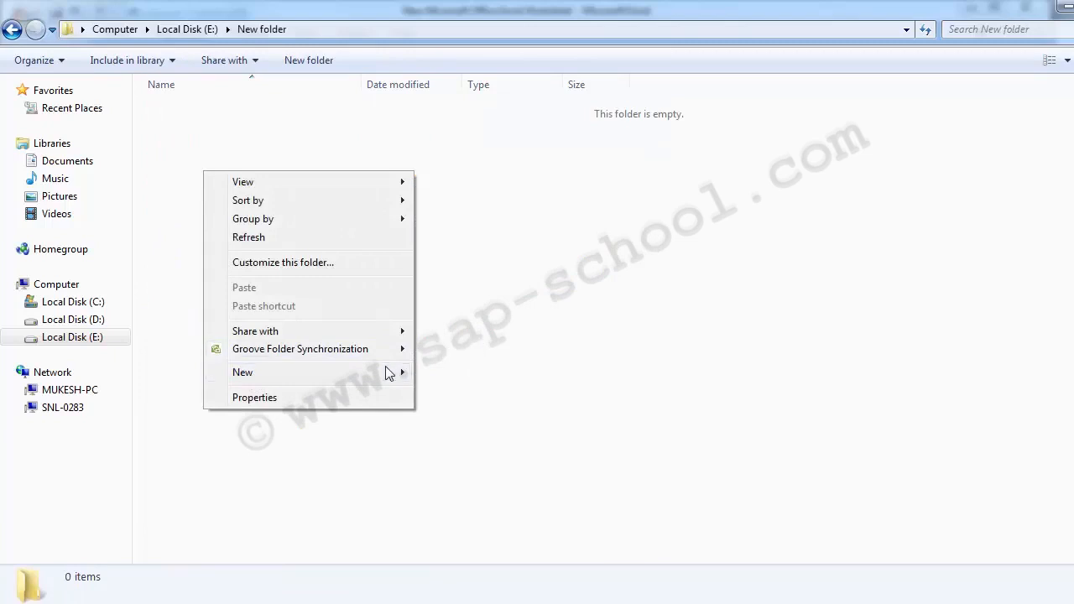
mouse_move(393, 371)
left_click(472, 318)
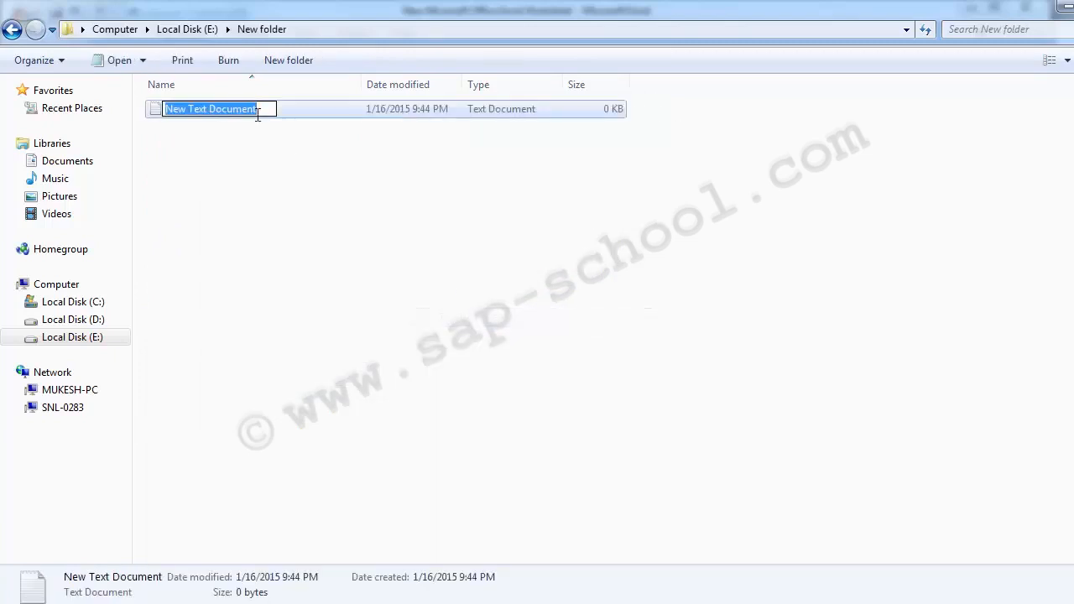
key("Return")
Paste the copied GL account rows into New Text Document in Notepad, then save and close the file.
double_click(246, 111)
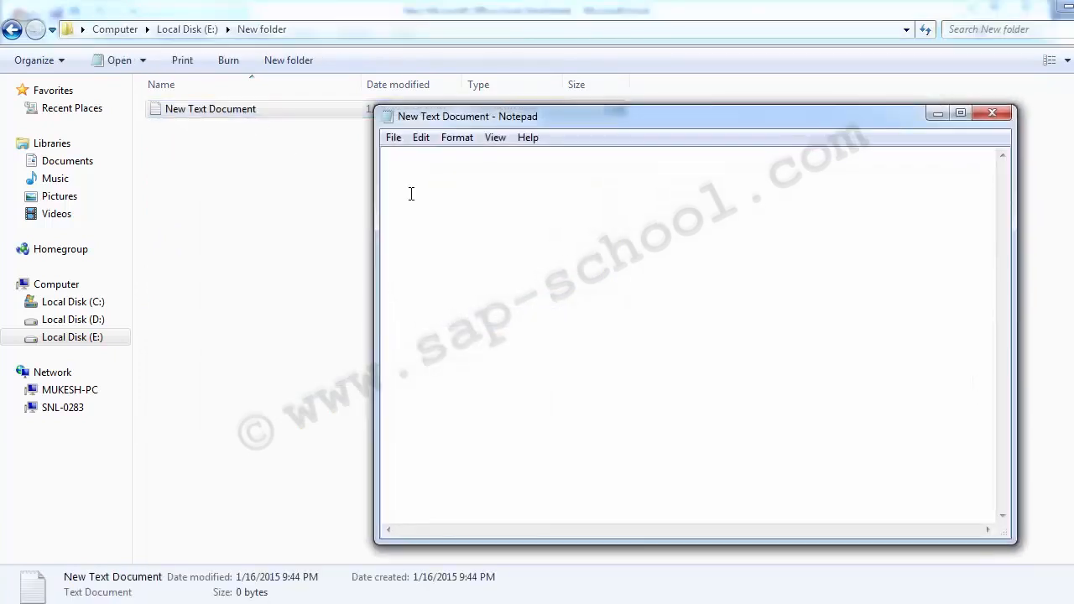
key("ctrl+v")
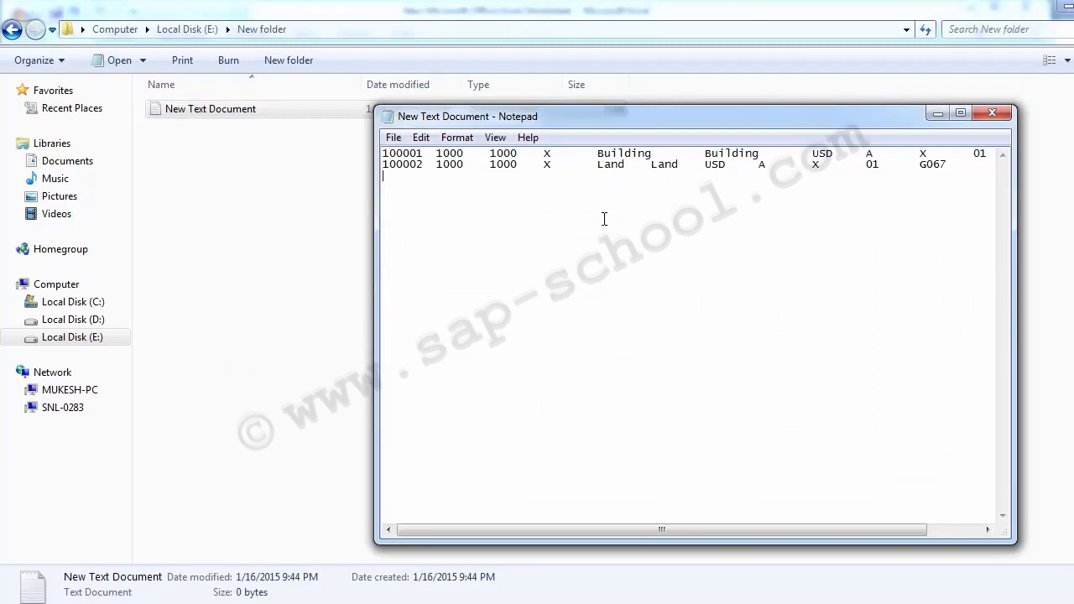
key("ctrl+s")
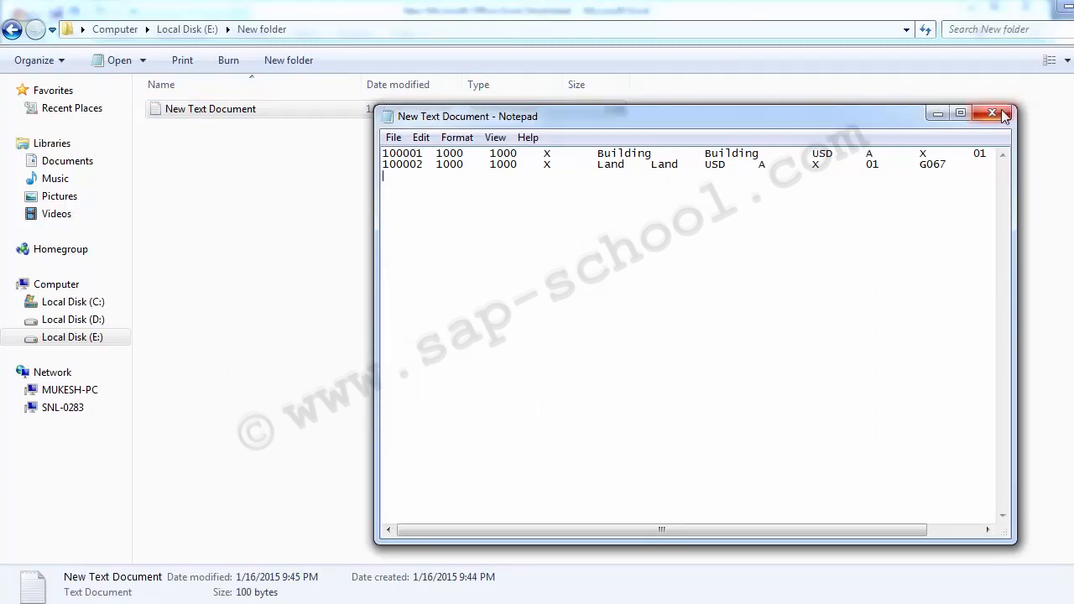
left_click(1003, 114)
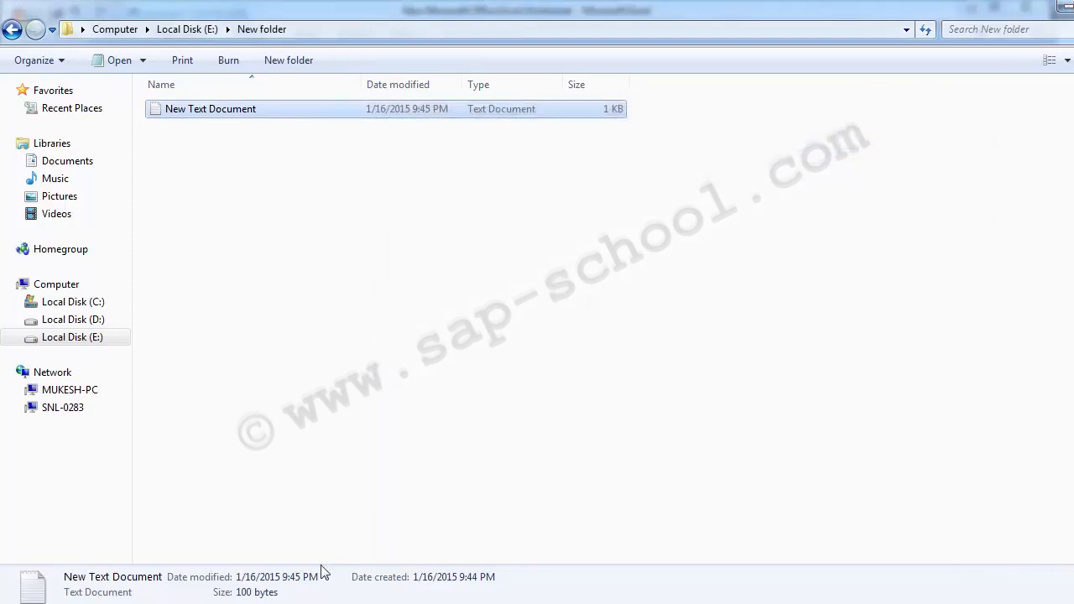
Switch to the SAP LSM Workbench window and open the Specify Files process step in change mode.
left_click(437, 600)
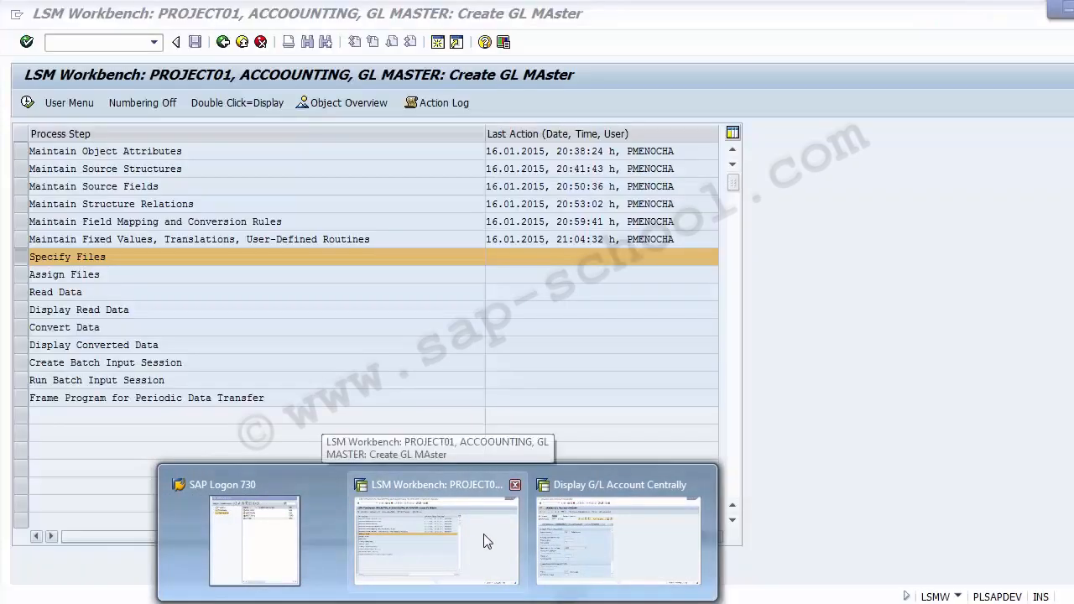
left_click(483, 534)
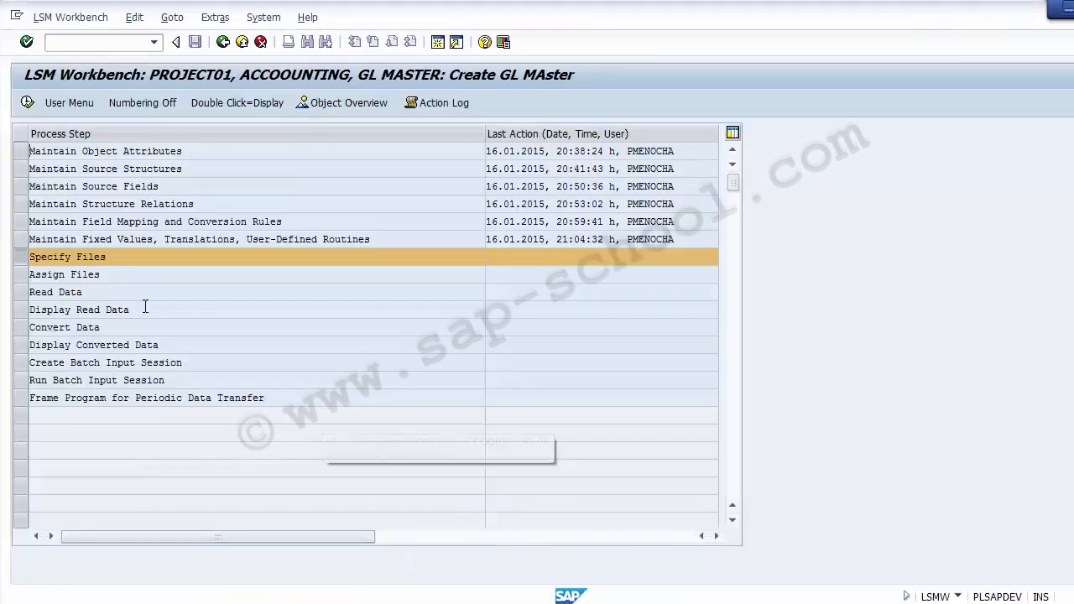
left_click(23, 260)
left_click(22, 261)
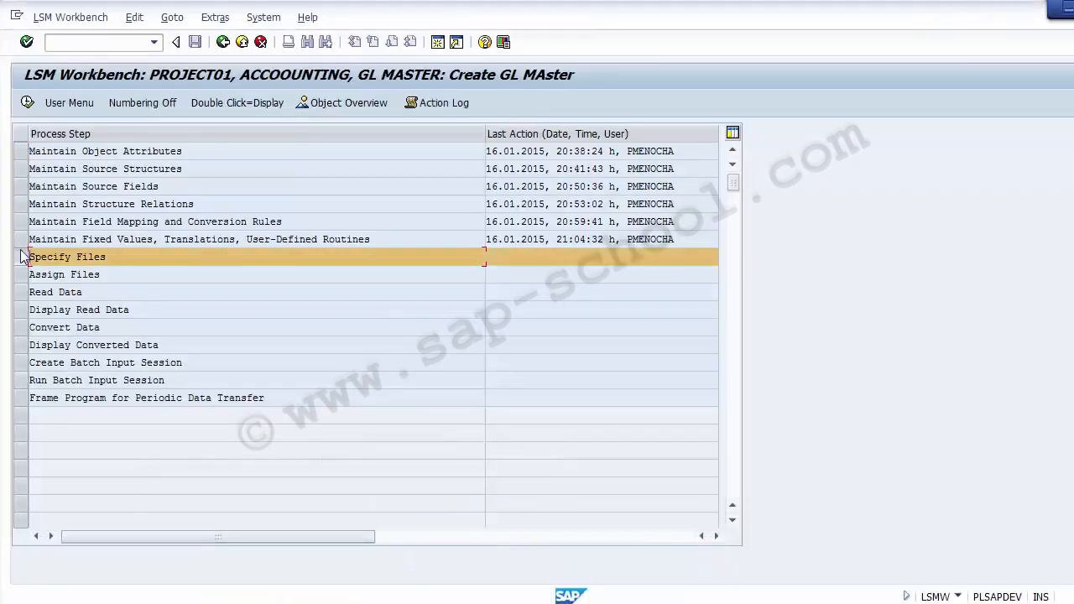
left_click(27, 103)
left_click(27, 102)
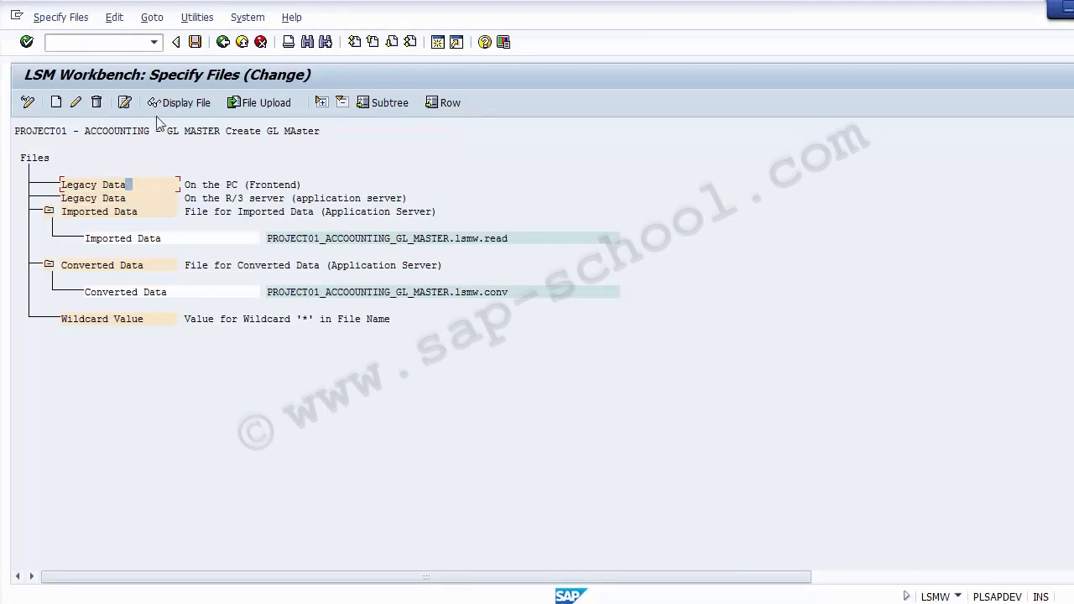
Switch Specify Files back to display mode, saving the changed data.
left_click(28, 103)
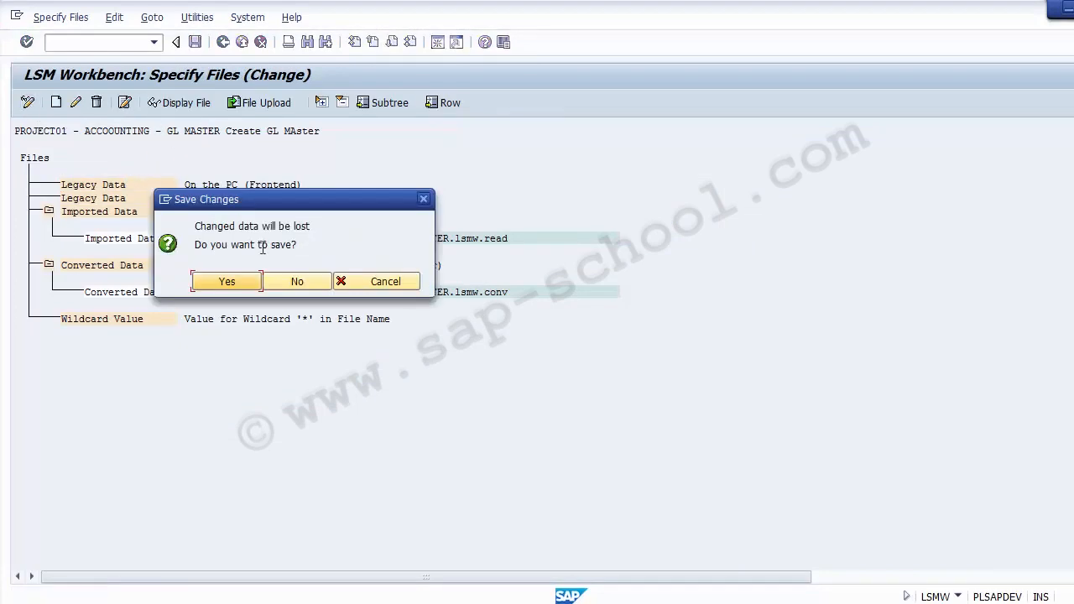
left_click(238, 282)
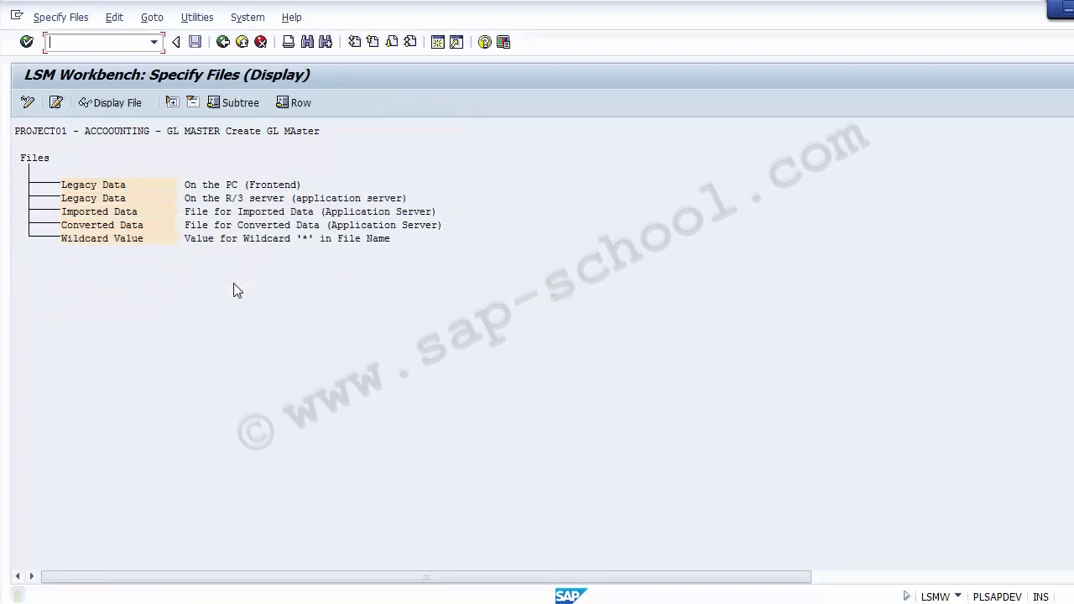
Switch Specify Files to change mode and open the file properties for Legacy Data On the PC (Frontend).
left_click(27, 103)
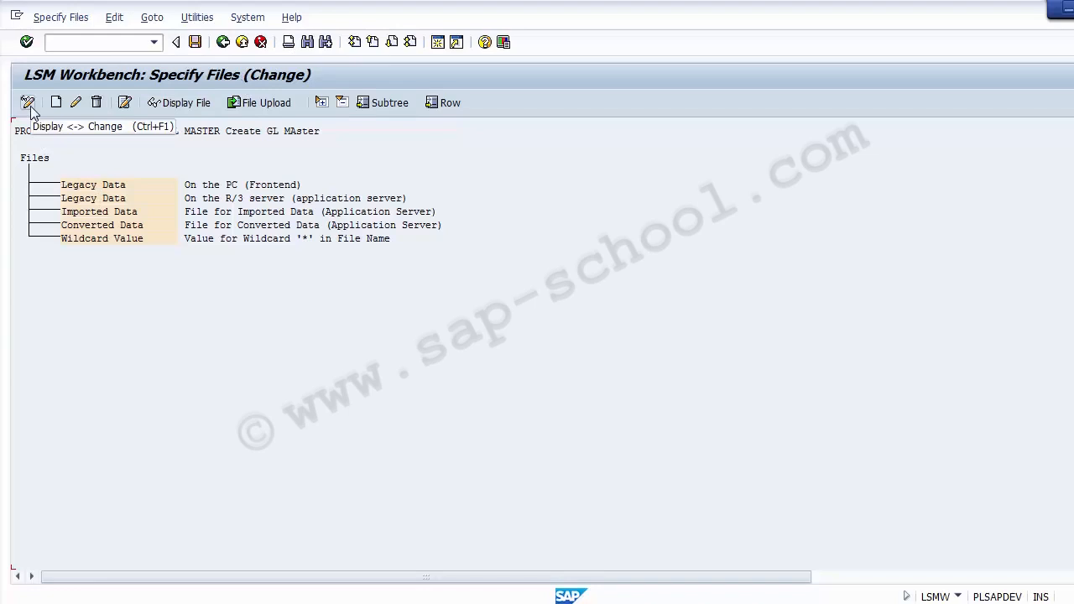
left_click(103, 189)
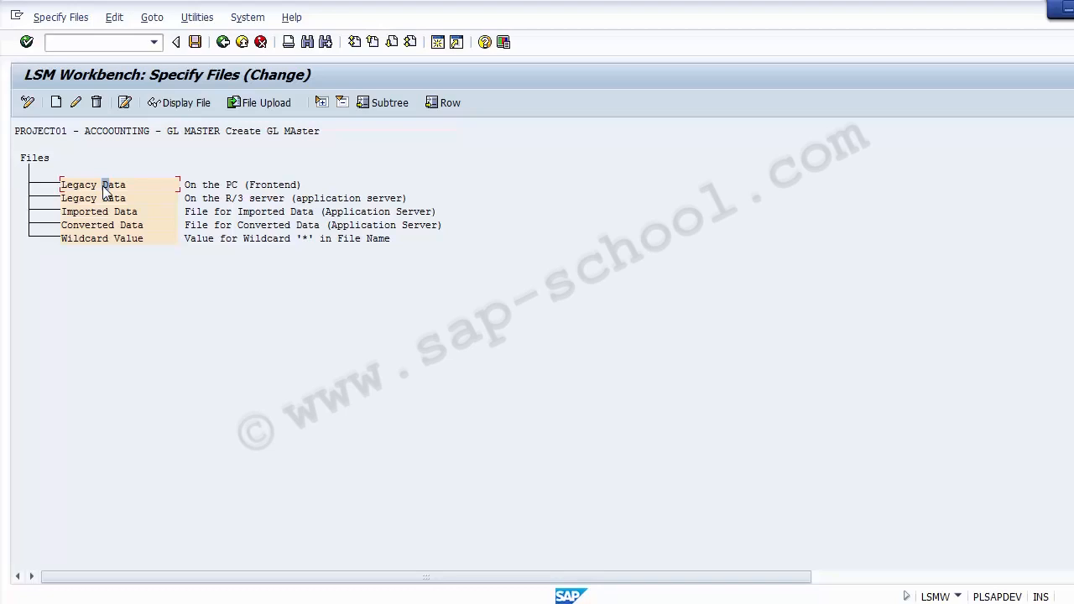
left_click(238, 185)
left_click(104, 189)
double_click(111, 186)
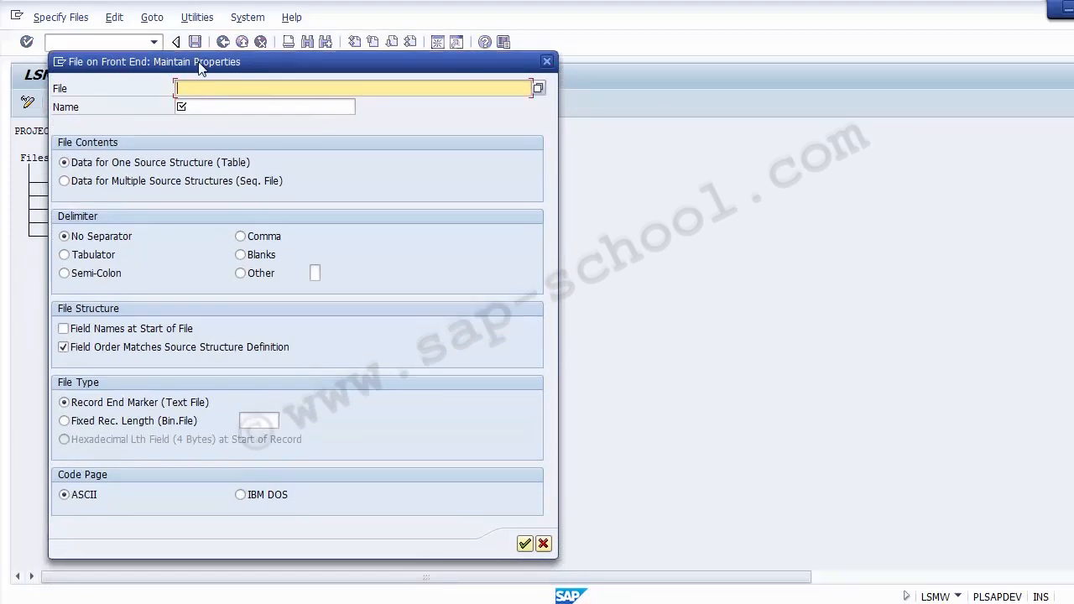
Choose E:\New folder\New Text Document.txt as the legacy data file on the PC.
left_click(538, 88)
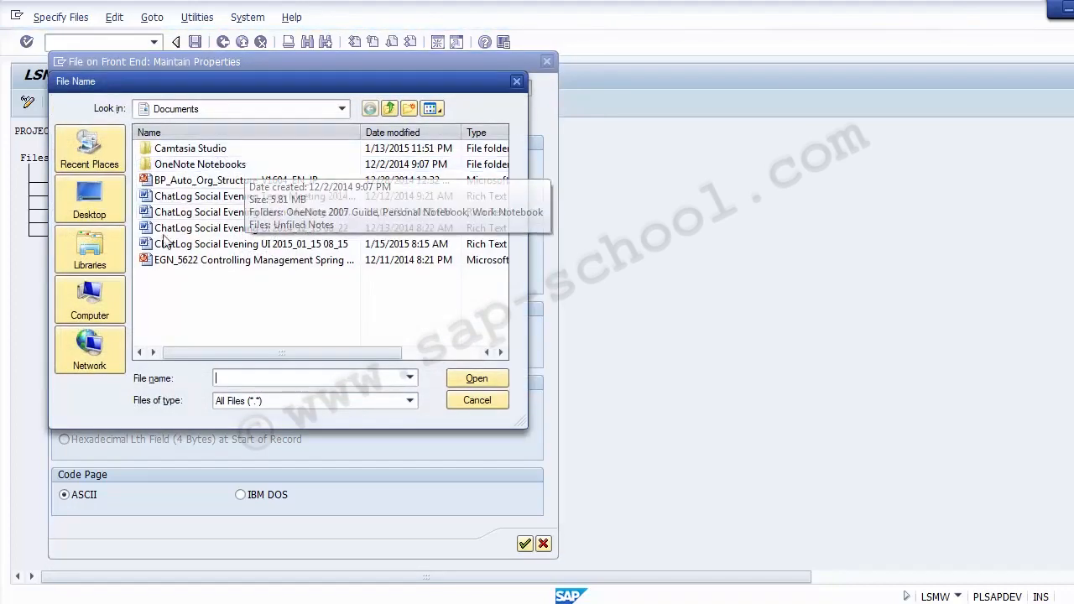
left_click(96, 285)
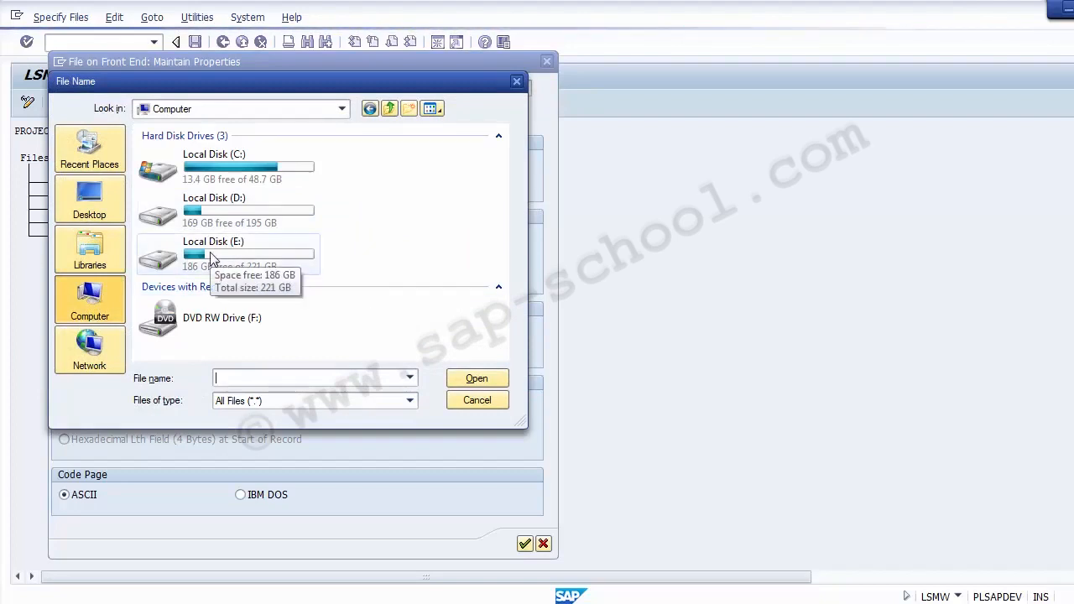
double_click(210, 258)
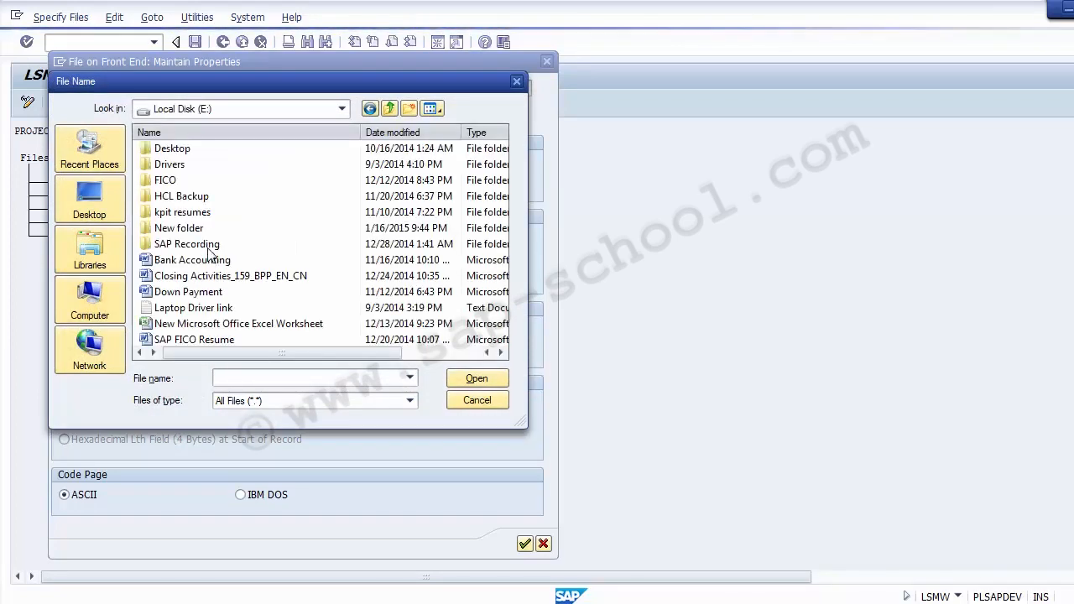
double_click(189, 231)
left_click(173, 150)
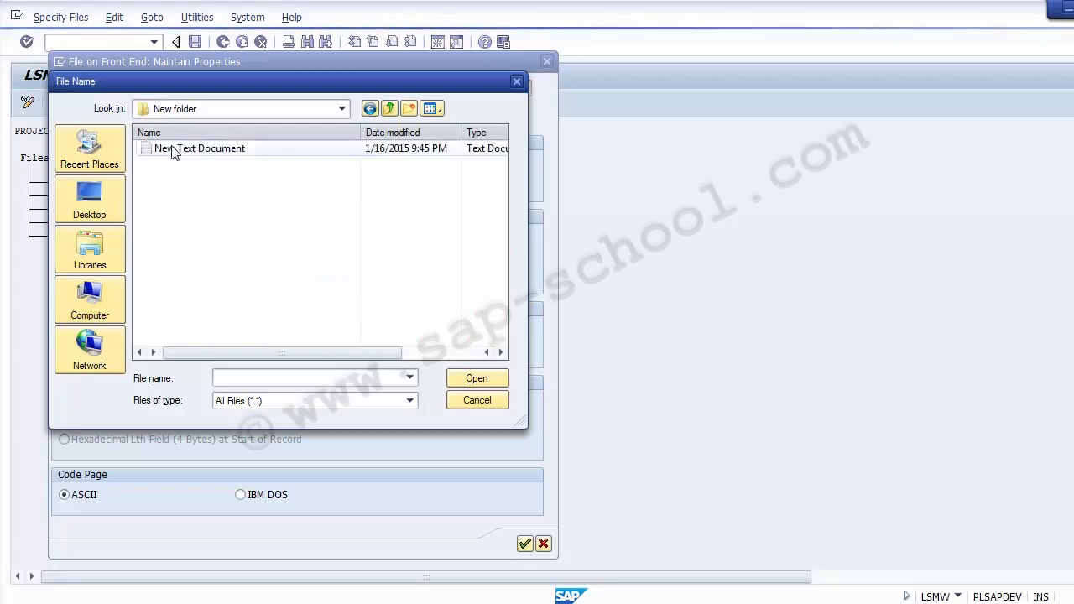
key("Return")
Name the file GL MAster Upload, set its delimiter to Tabulator, and confirm the properties.
left_click(250, 106)
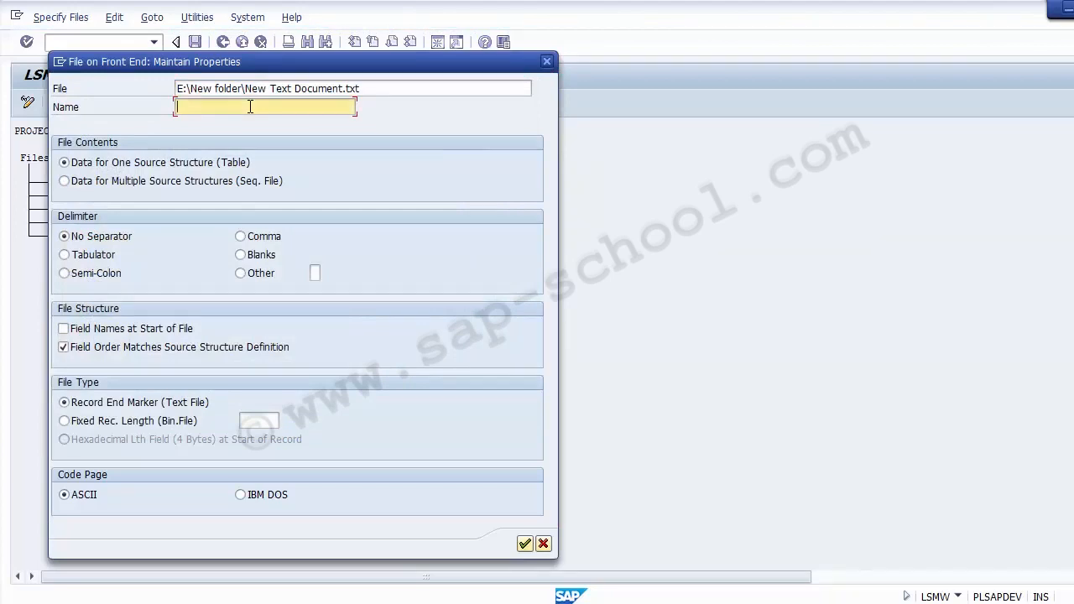
type("GL MAster Upload")
left_click(84, 254)
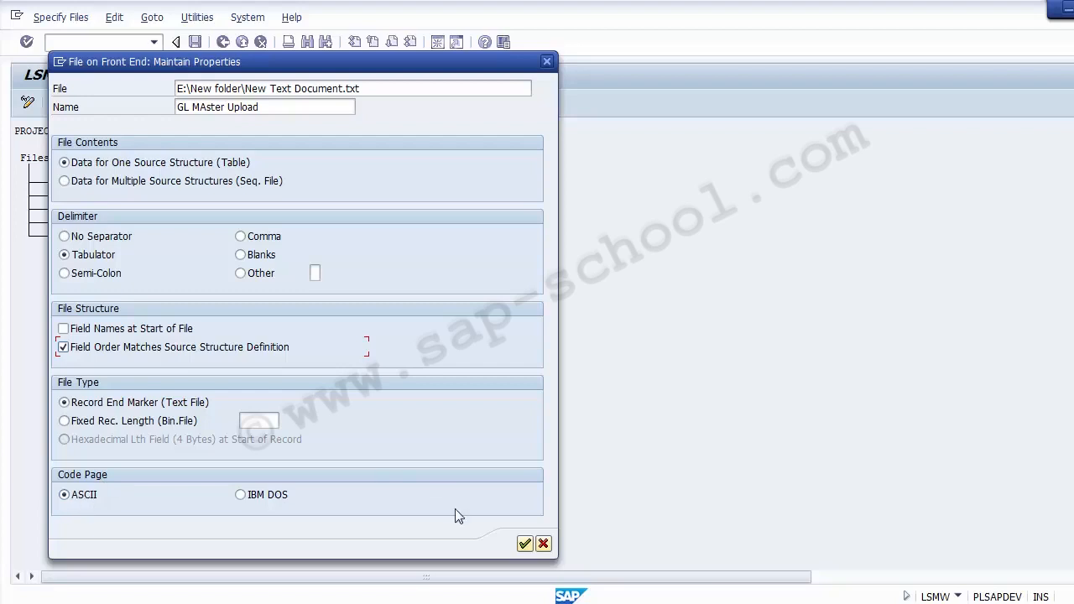
left_click(525, 544)
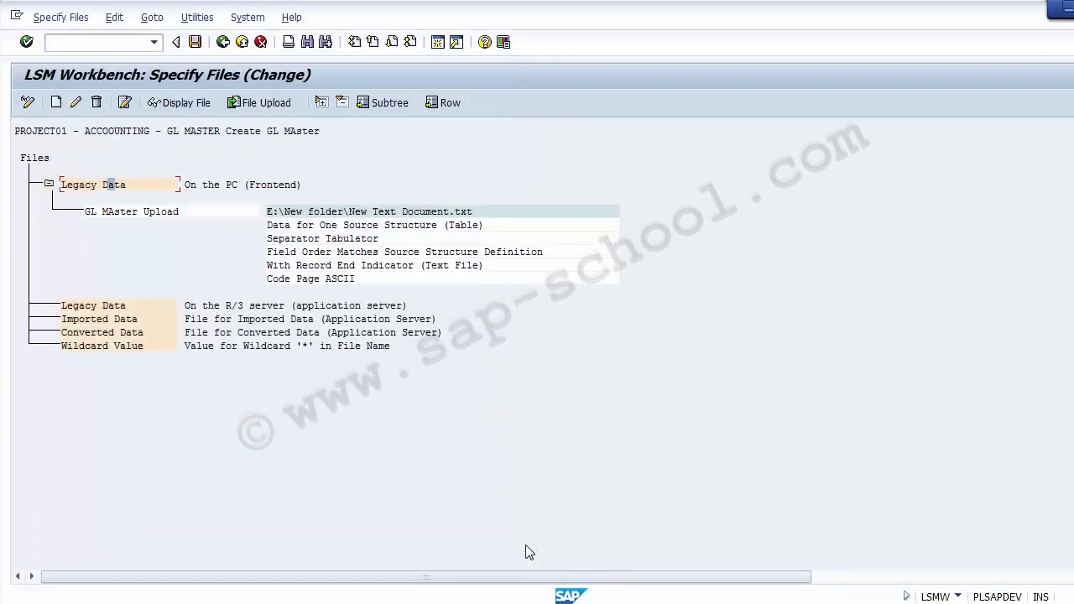
Save the file specification for GL MAster Upload and return to the process step list.
left_click(180, 213)
left_click(362, 213)
left_click(194, 46)
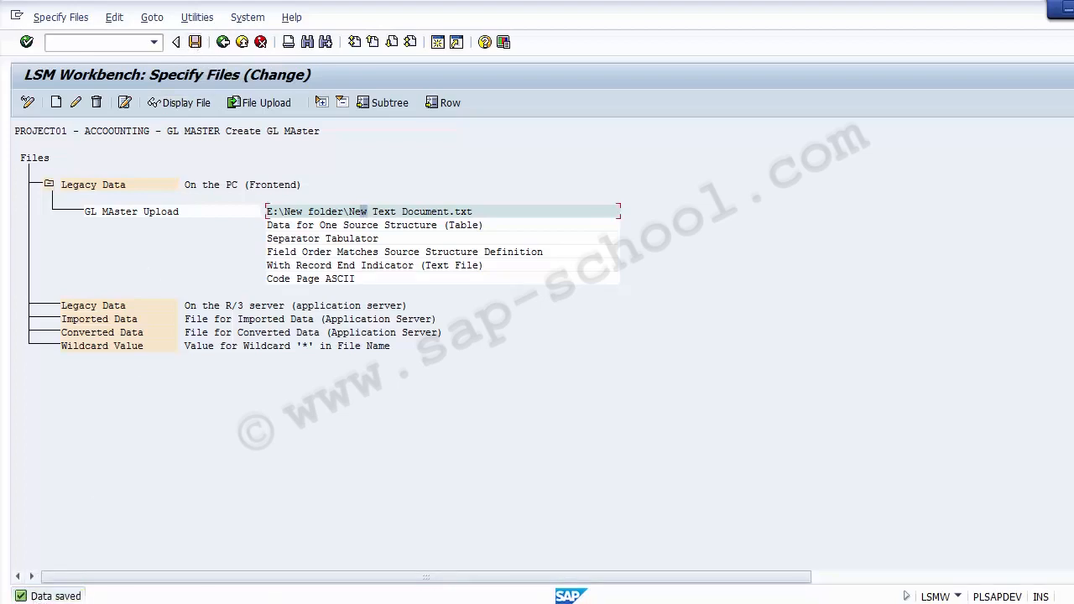
left_click(223, 42)
Open the Assign Files process step in change mode, save the file assignment for ZGLMASTER, and return to the process list.
left_click(116, 256)
left_click_drag(115, 257, 23, 257)
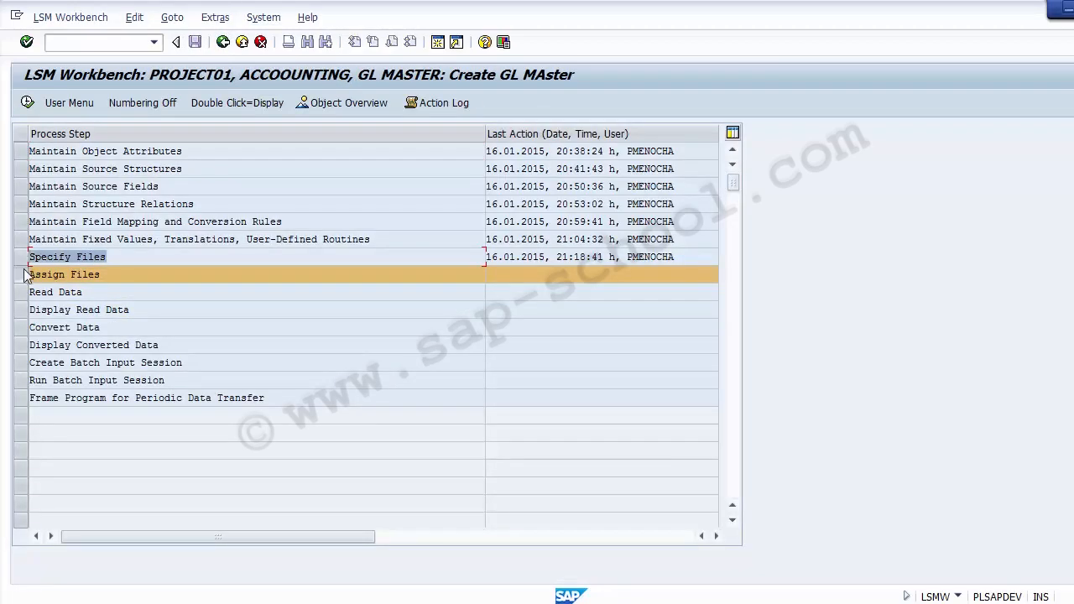
left_click_drag(115, 275, 23, 286)
left_click(21, 278)
left_click(21, 278)
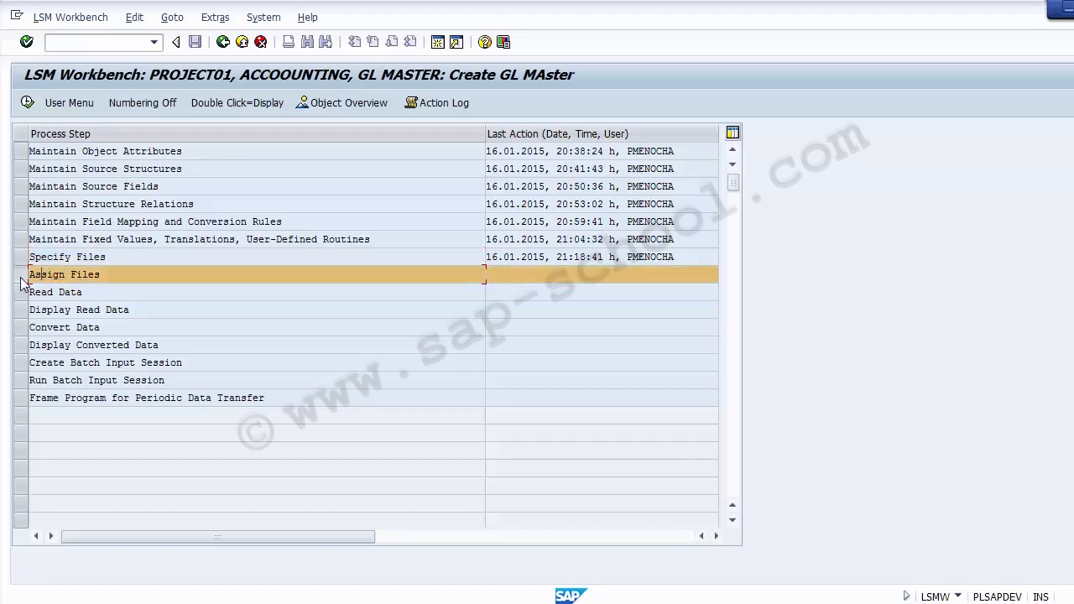
left_click(26, 104)
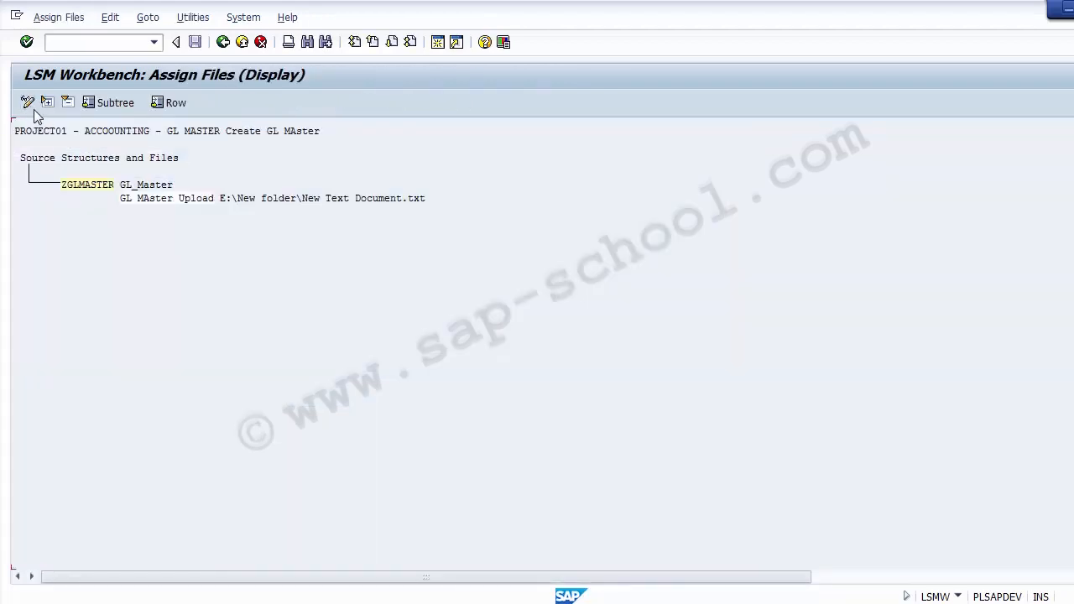
left_click(27, 104)
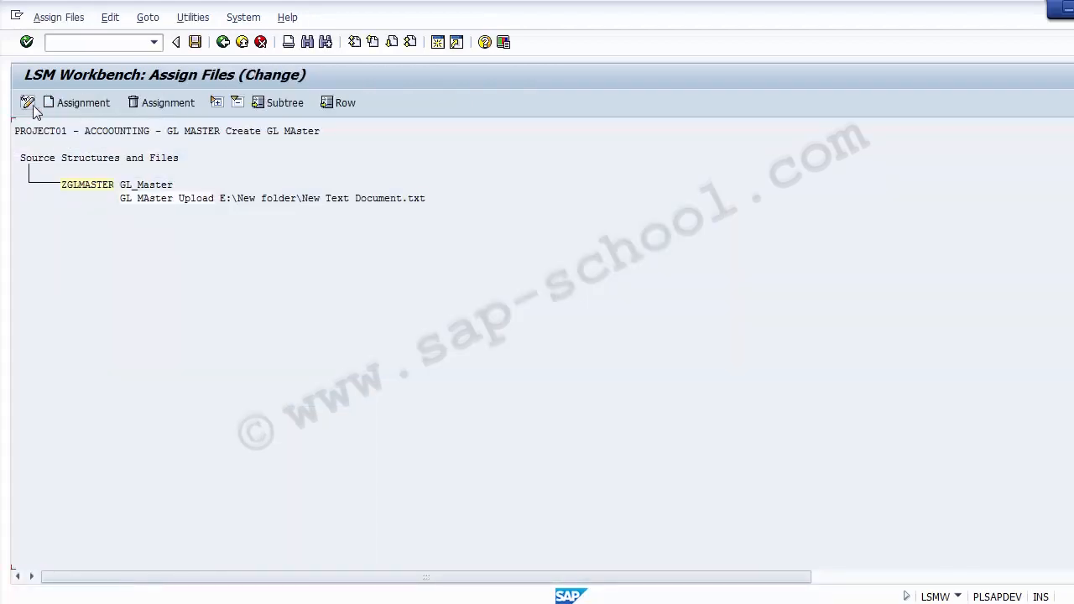
left_click(198, 50)
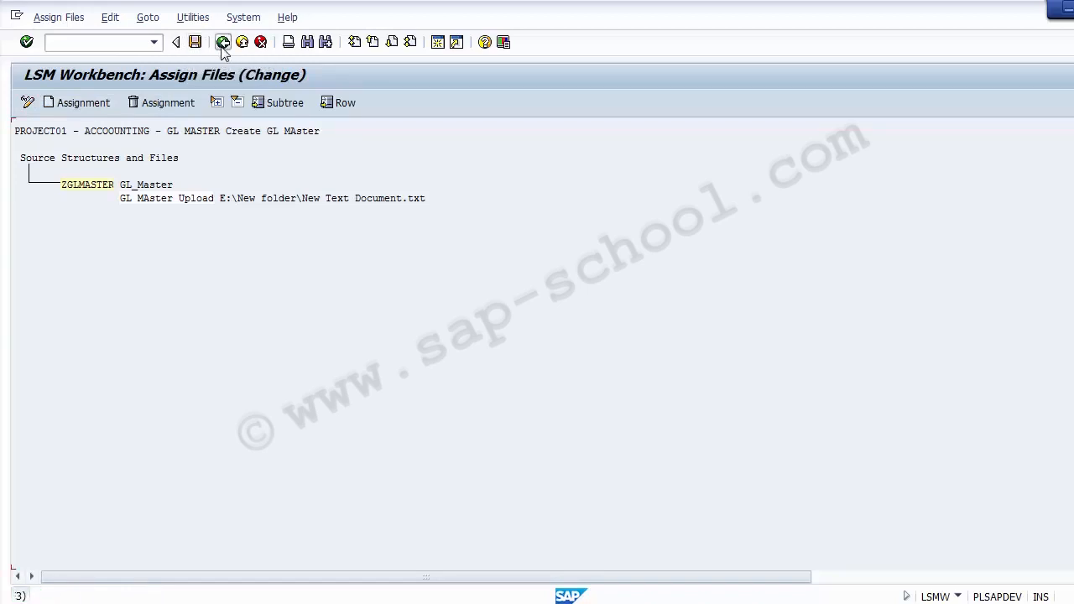
left_click(223, 46)
Reopen Assign Files to check which file is assigned to source structure ZGLMASTER, then go back.
left_click(94, 276)
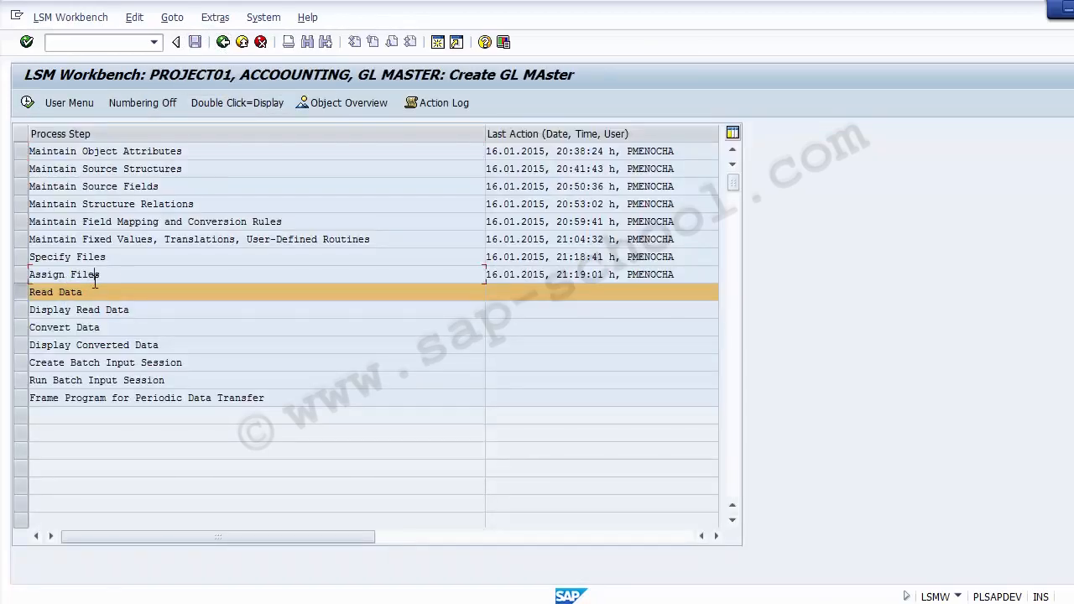
left_click(20, 274)
left_click(27, 104)
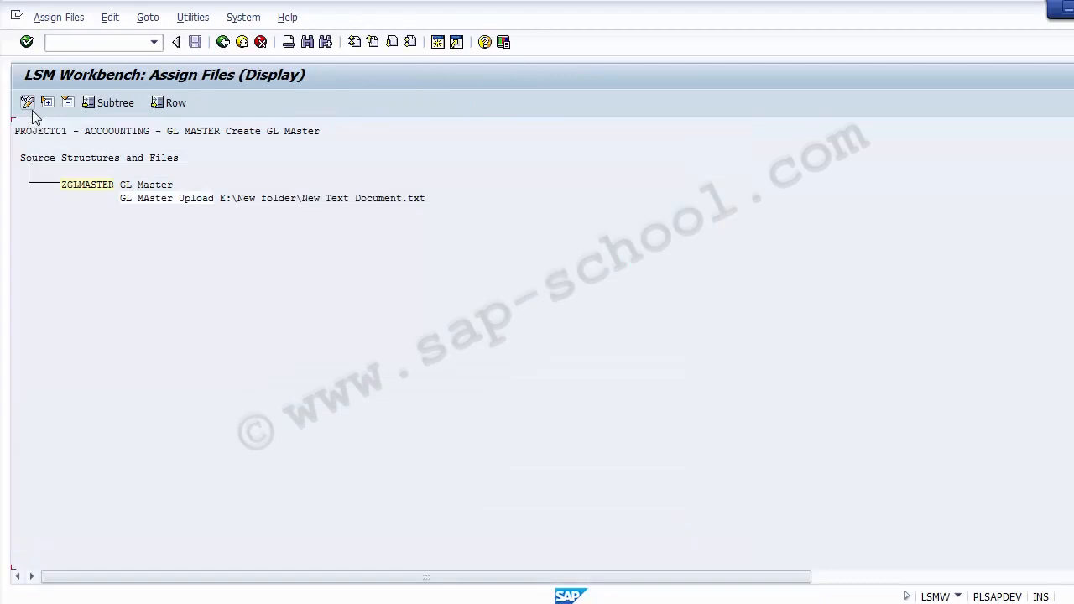
left_click(81, 185)
left_click(176, 199)
left_click(66, 159)
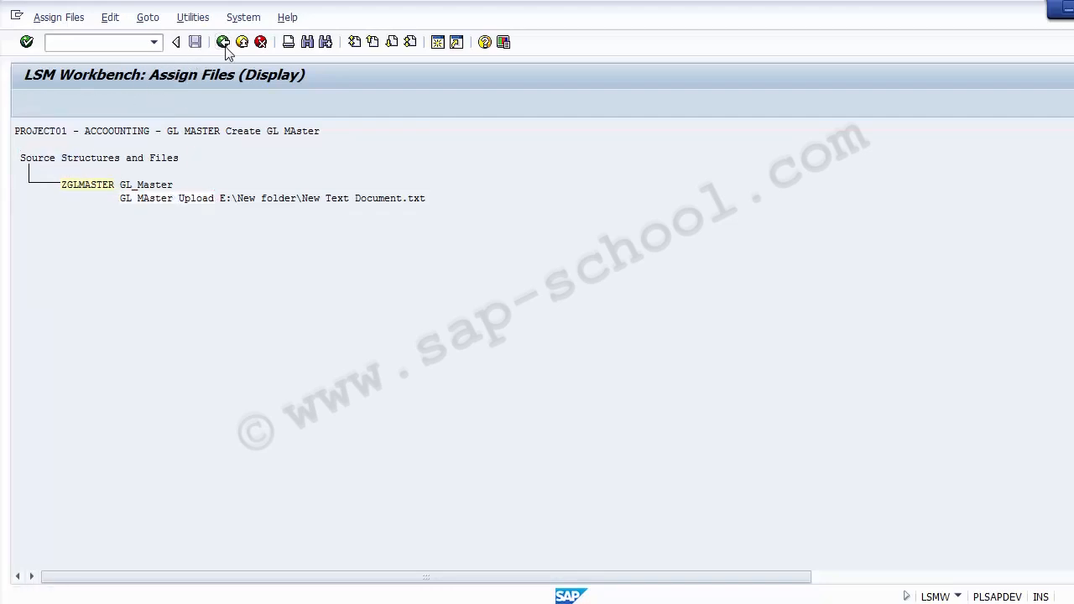
left_click(224, 42)
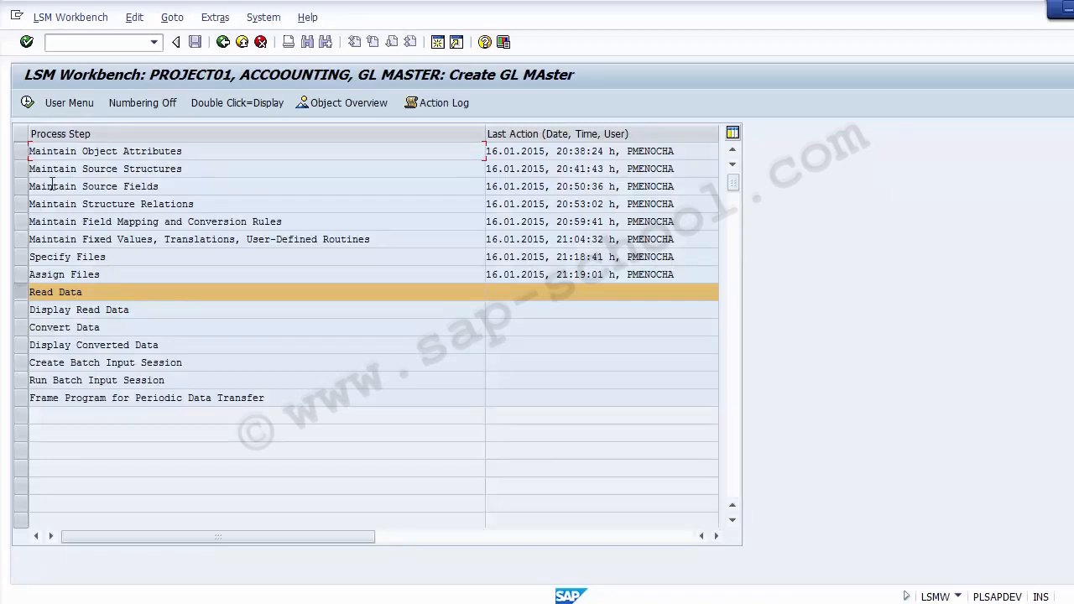
Execute Read Data with the default selection, allowing access to the text file and remembering the decision.
left_click(26, 103)
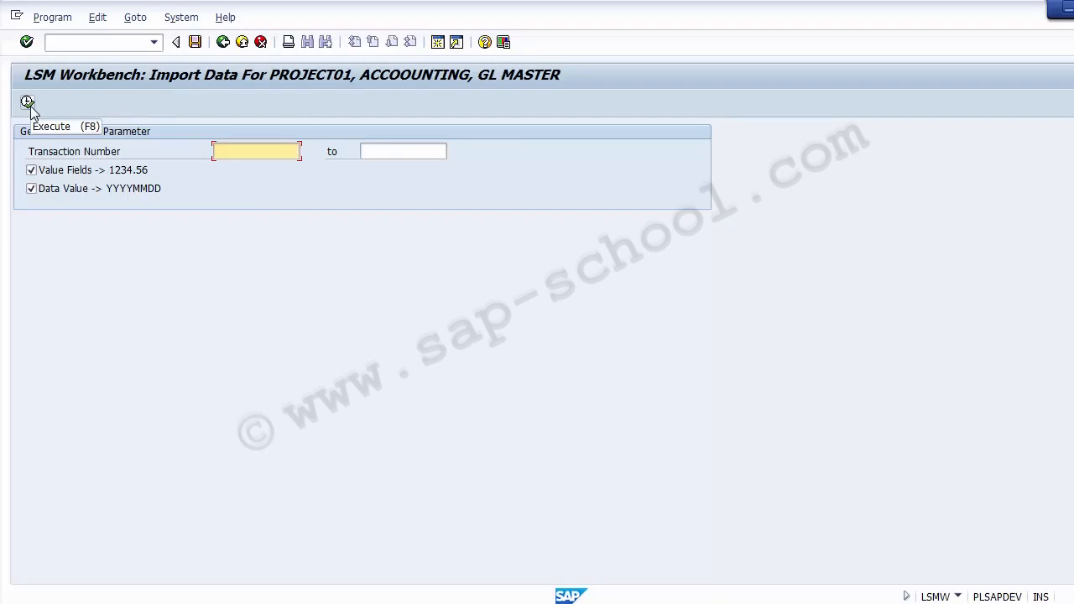
left_click(29, 104)
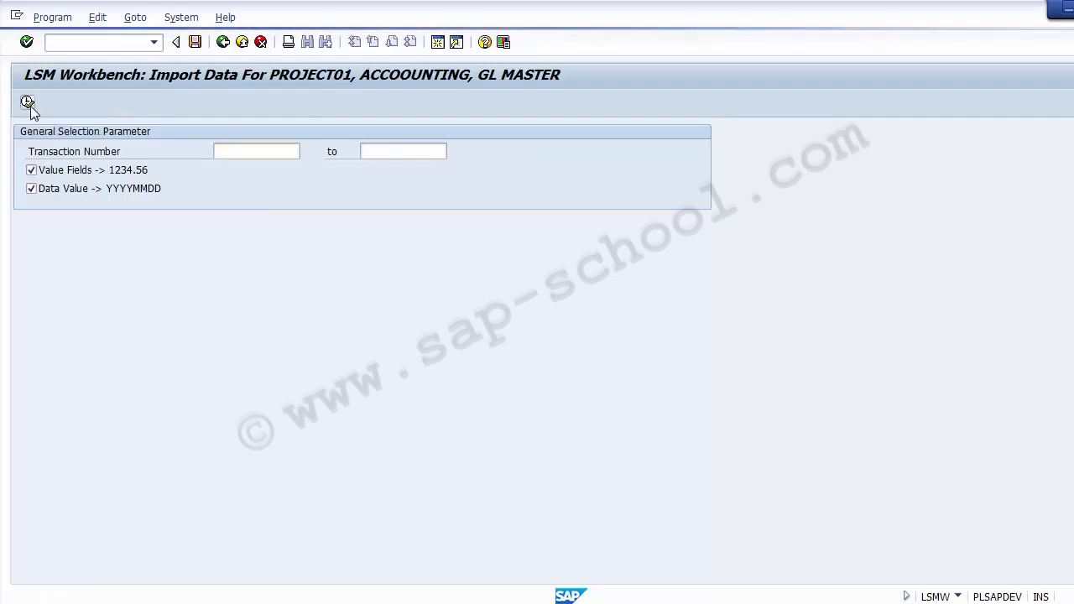
left_click(381, 309)
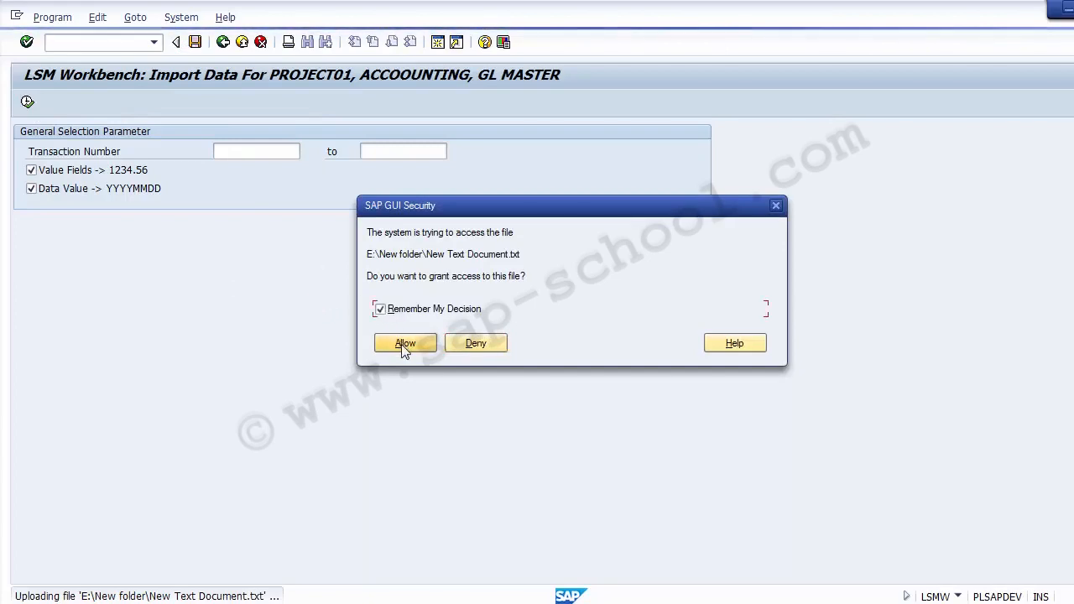
left_click(404, 346)
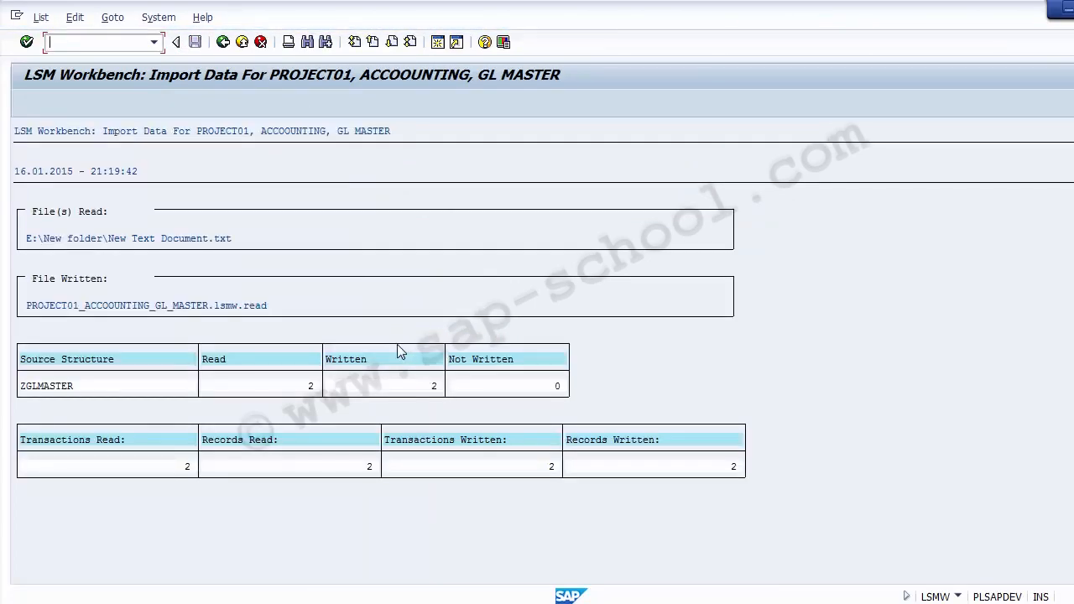
Compare the Read, Written and Not Written counts for ZGLMASTER with the copied GL account rows in the Excel worksheet.
left_click(293, 387)
left_click(360, 386)
left_click(498, 389)
left_click(388, 388)
key("alt+Tab")
left_click(119, 234)
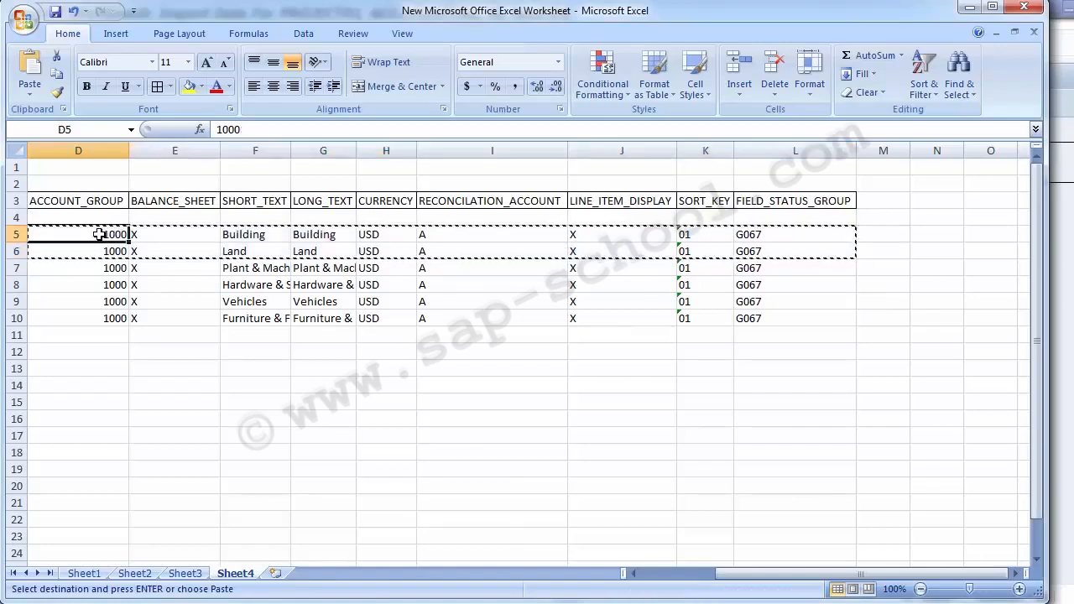
key("Left")
key("Left")
key("Left")
left_click(99, 234)
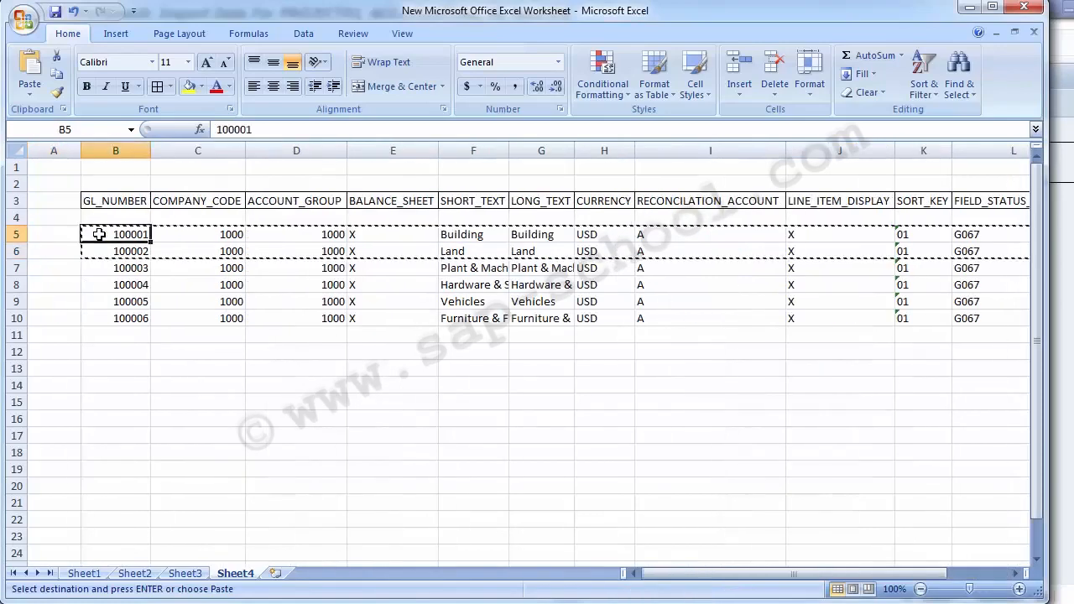
key("shift+Down")
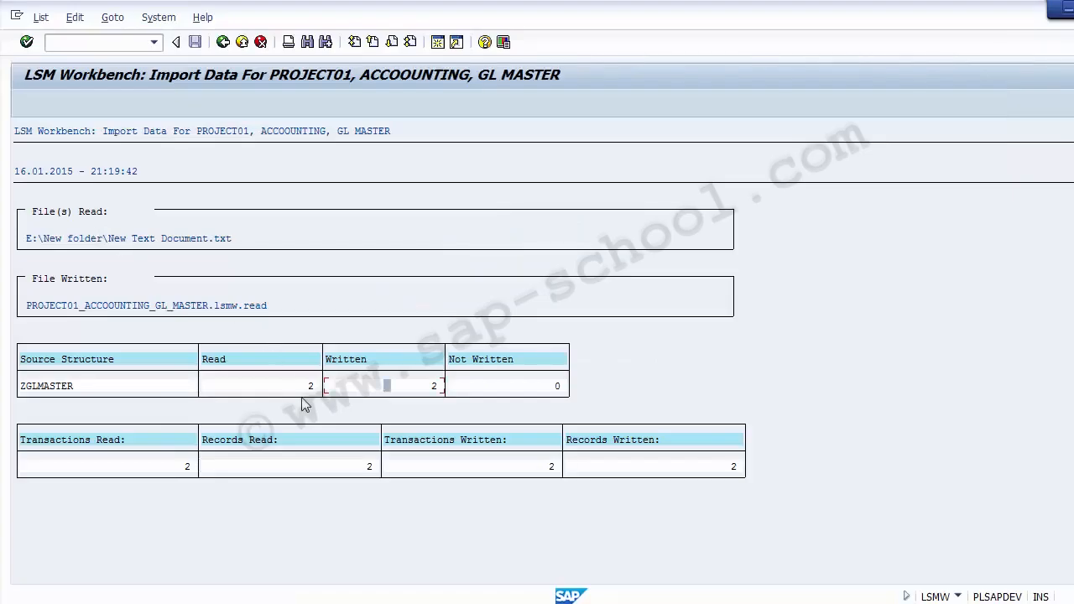
Switch back to the SAP import log, recheck the Read and Written counts, and exit to the process step list.
left_click(310, 387)
left_click(434, 387)
left_click(223, 43)
left_click(223, 43)
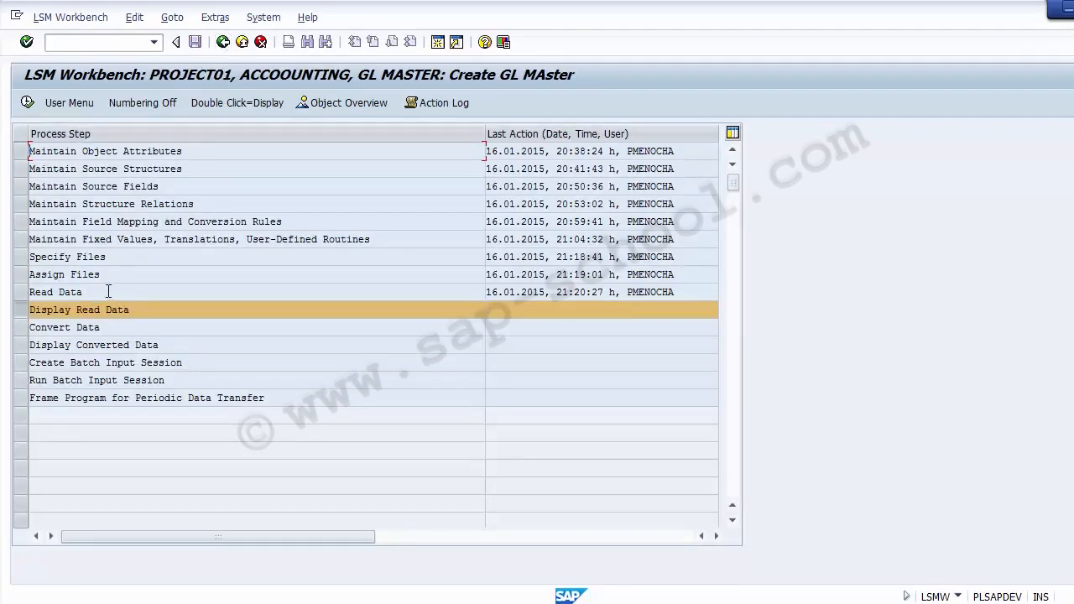
Execute the Display Read Data process step for the GL MASTER object with the default line range.
left_click_drag(84, 292, 39, 294)
left_click_drag(156, 311, 22, 313)
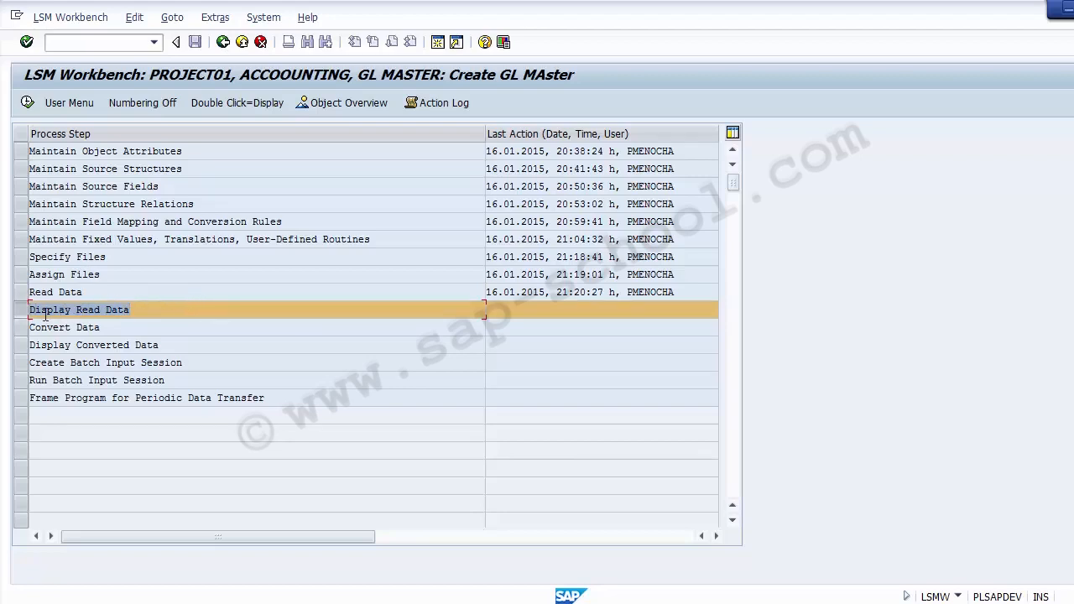
left_click(28, 104)
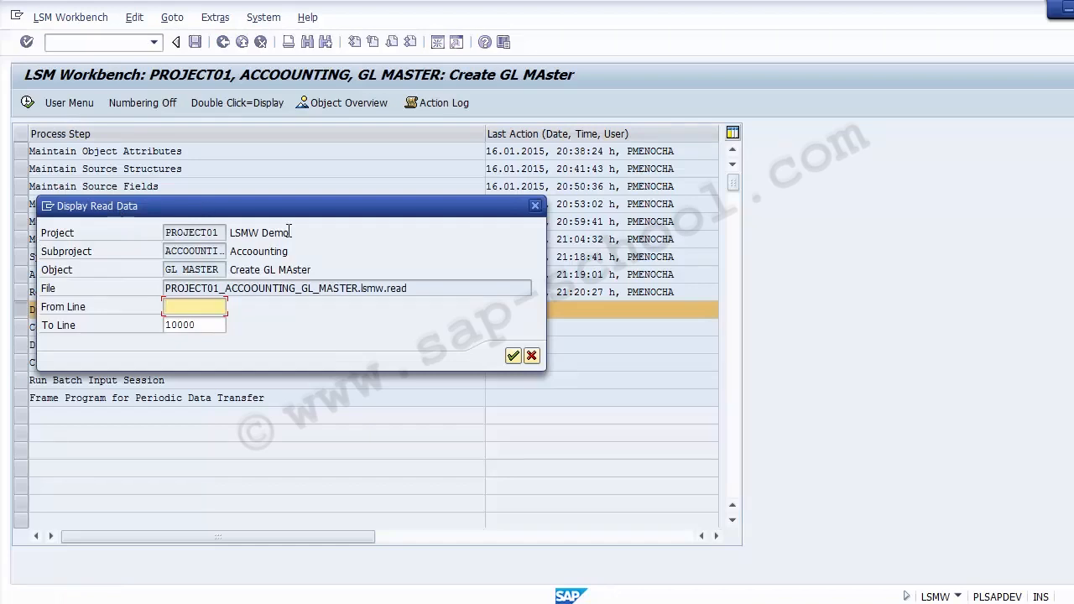
left_click(513, 356)
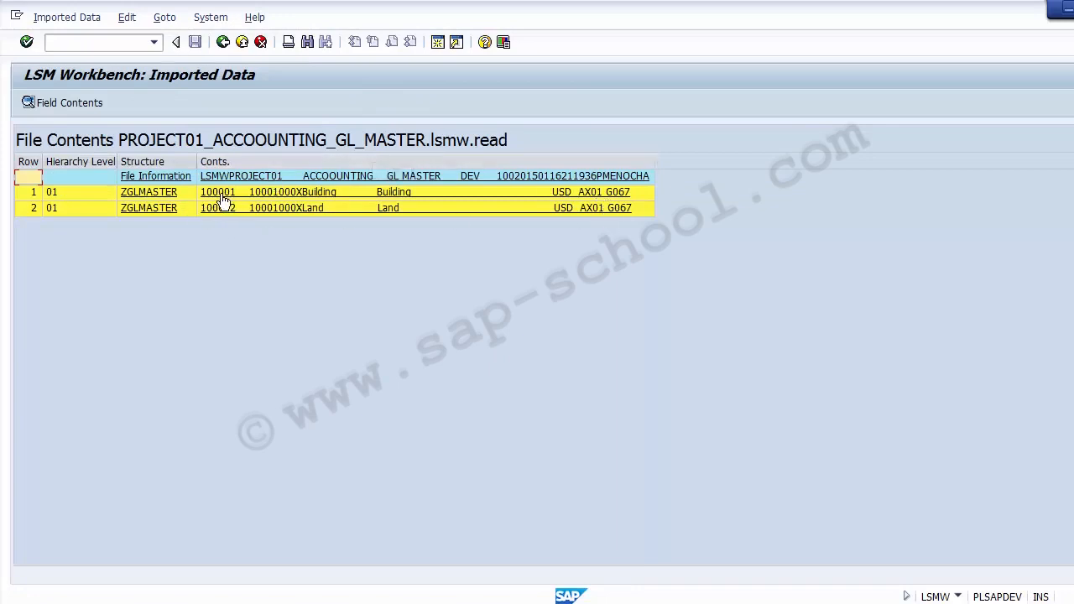
Open the field contents of the imported Building record and check its GL number, company code and balance sheet values.
double_click(397, 193)
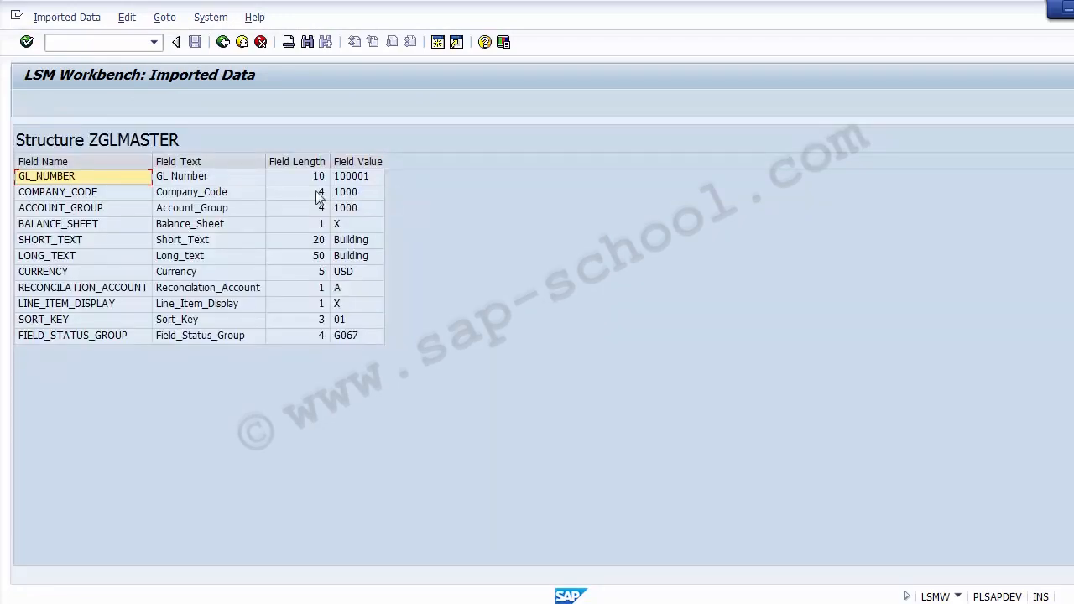
left_click(222, 182)
left_click(359, 179)
left_click(226, 195)
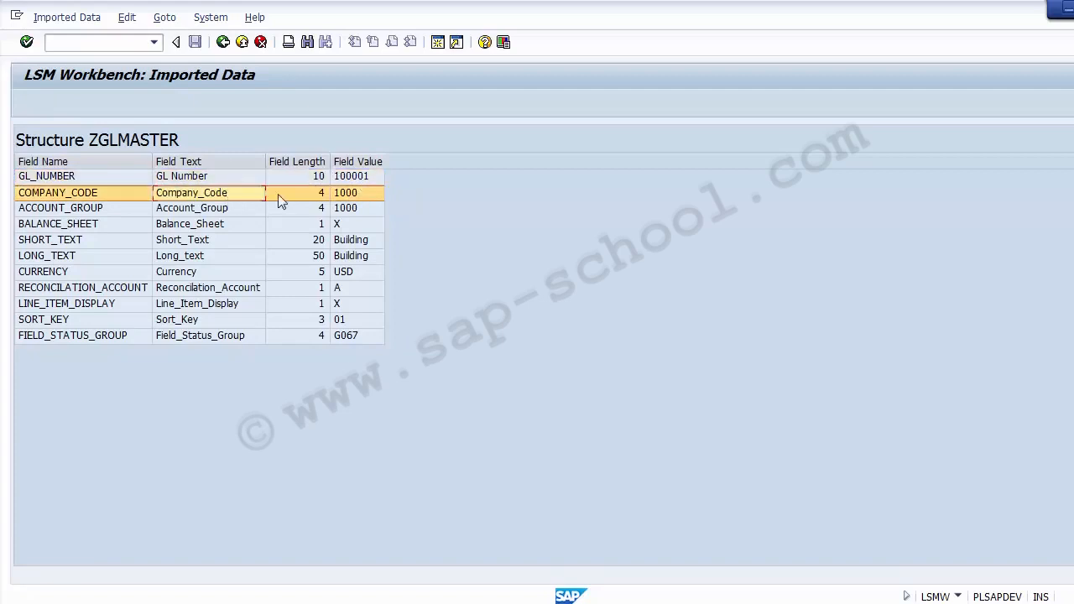
left_click(363, 194)
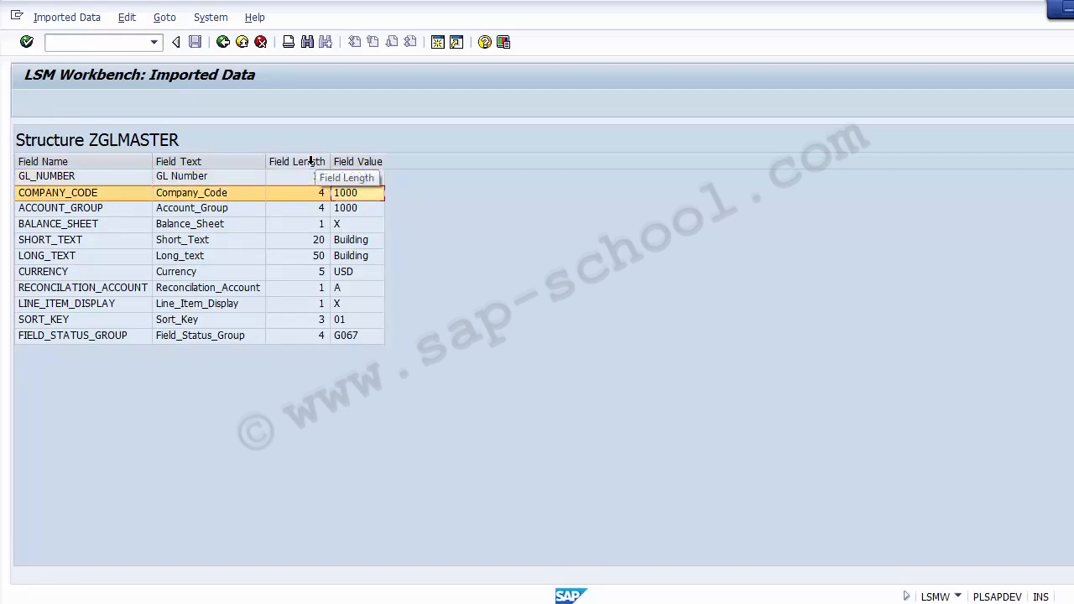
left_click(313, 161)
left_click(225, 224)
left_click(354, 223)
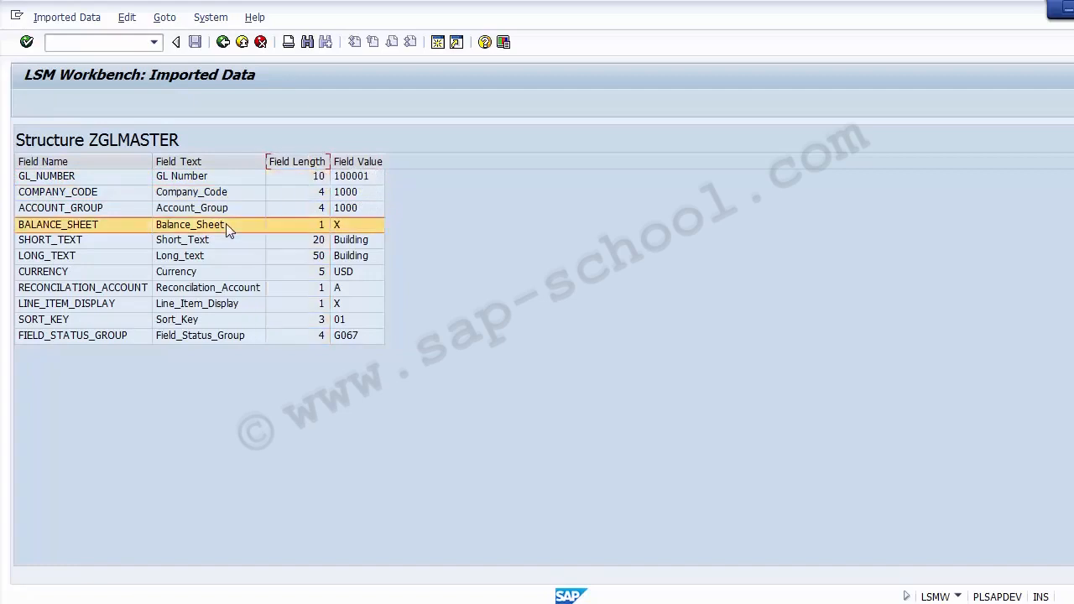
Check the Building record's short text, long text, currency and reconciliation account values.
left_click(253, 242)
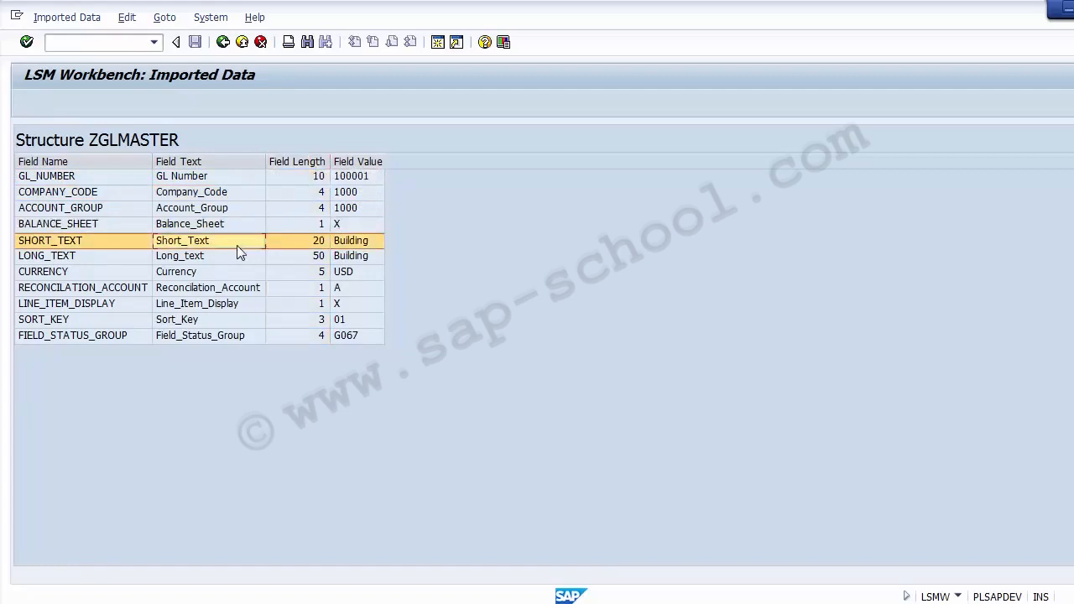
left_click(356, 242)
left_click(196, 257)
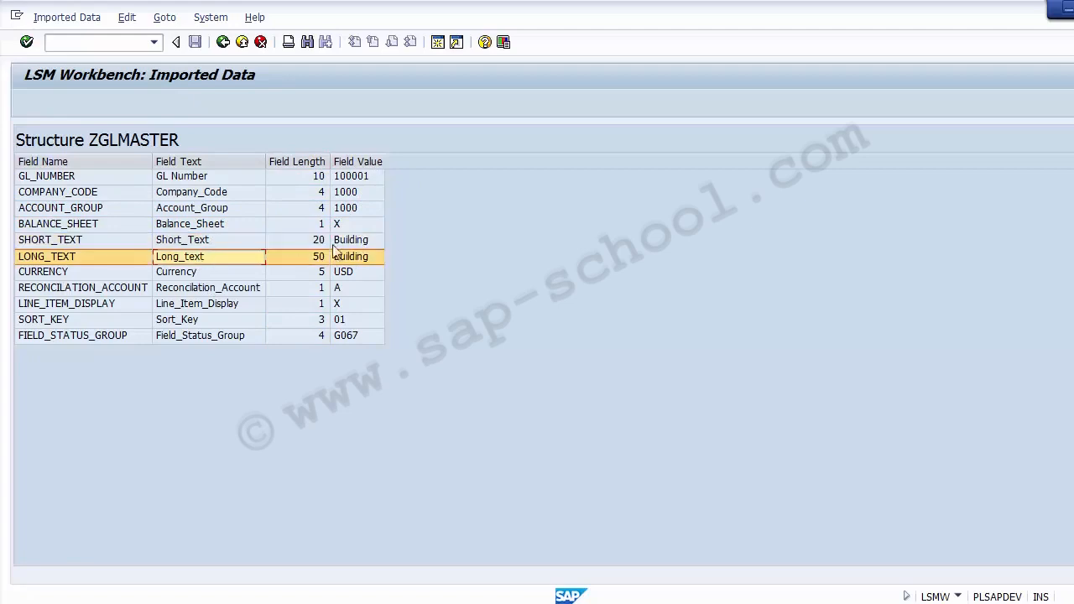
left_click(353, 257)
left_click(211, 274)
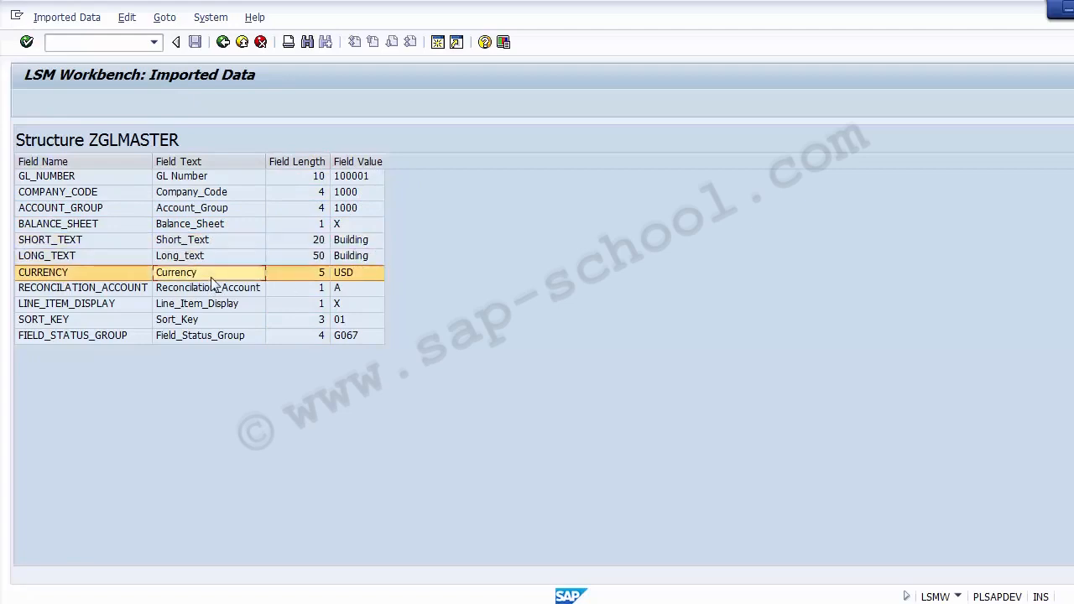
left_click(365, 278)
left_click(257, 288)
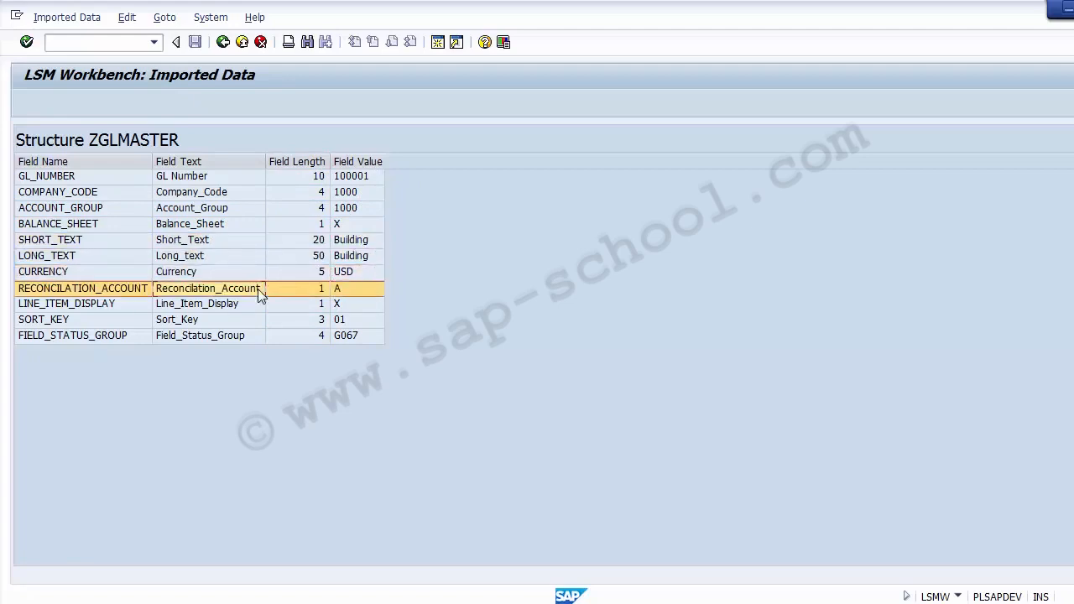
left_click(360, 290)
Check the line item display, sort key and field status group values, then recheck company code, short text and GL number.
left_click(354, 303)
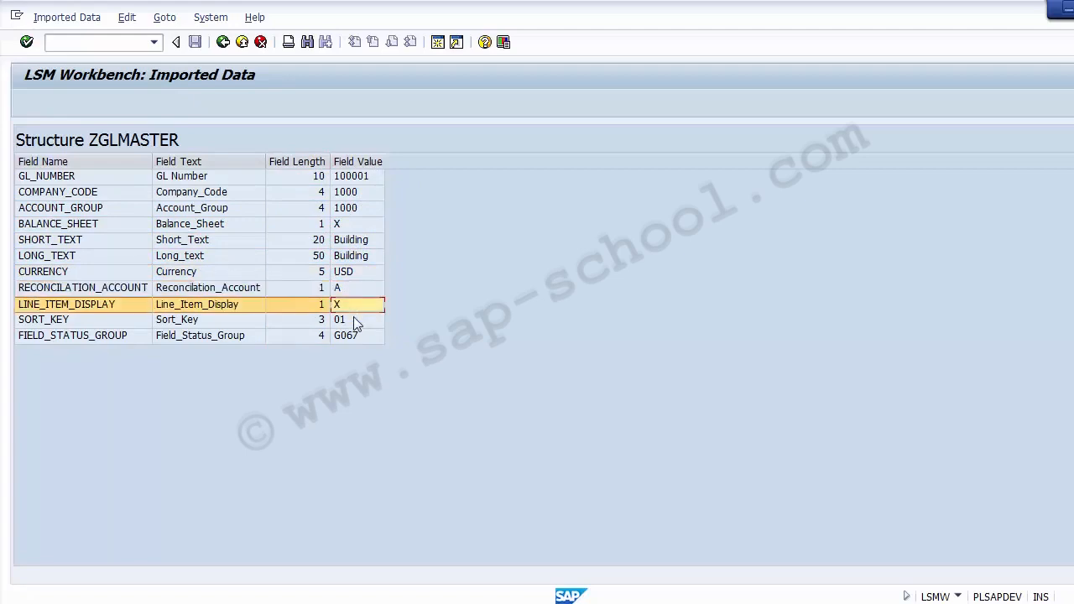
left_click(353, 319)
left_click(358, 336)
left_click(352, 192)
left_click(353, 241)
left_click(352, 178)
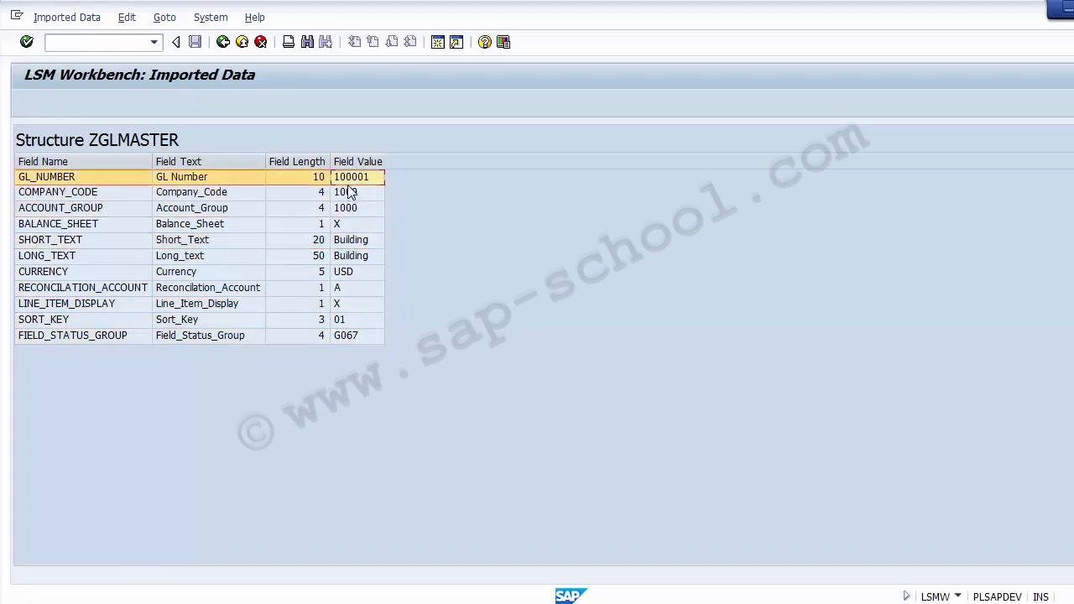
Switch to the Excel worksheet, clear the copy selection, and review the Building row from GL_NUMBER through LONG_TEXT.
key("alt+Tab")
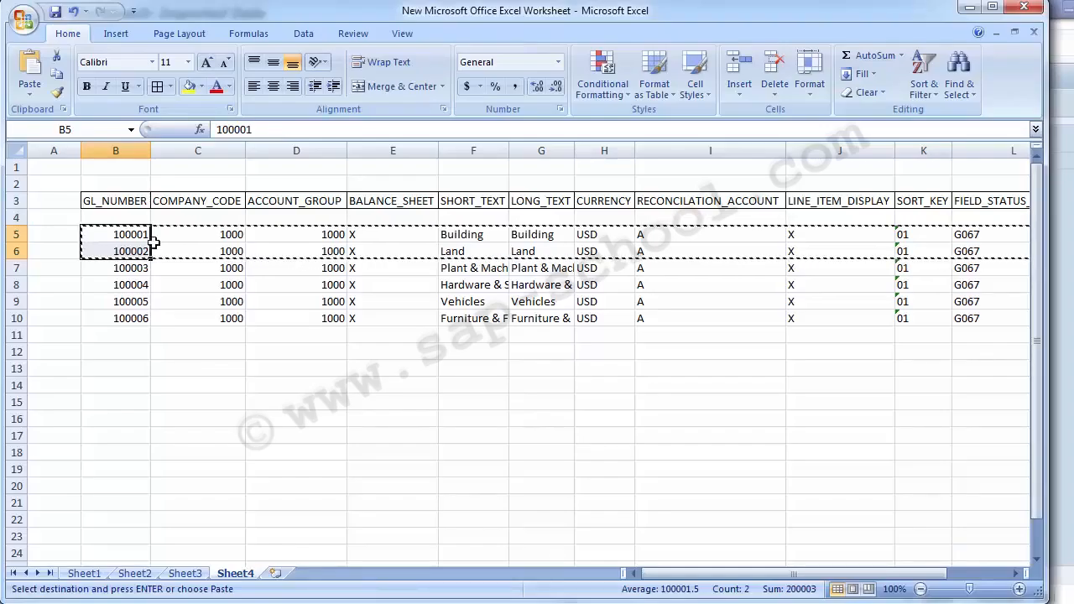
left_click(73, 400)
key("Escape")
key("Up")
key("Up")
key("Up")
key("Up")
key("Up")
key("Up")
key("Up")
key("Up")
key("Up")
key("Right")
key("Up")
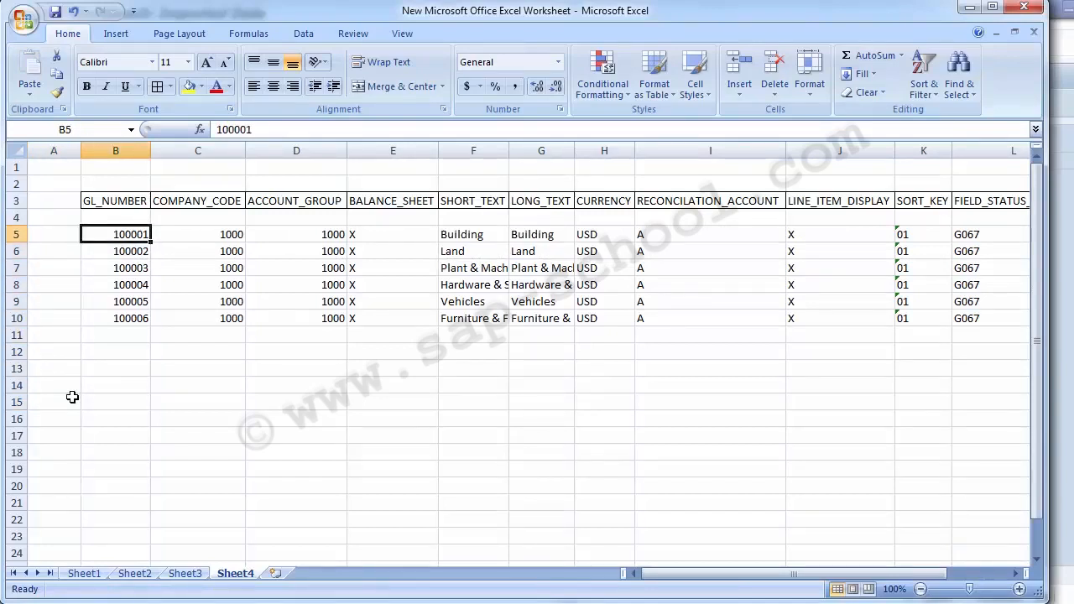
key("Right")
key("Right")
key("Right")
key("Right")
key("Right")
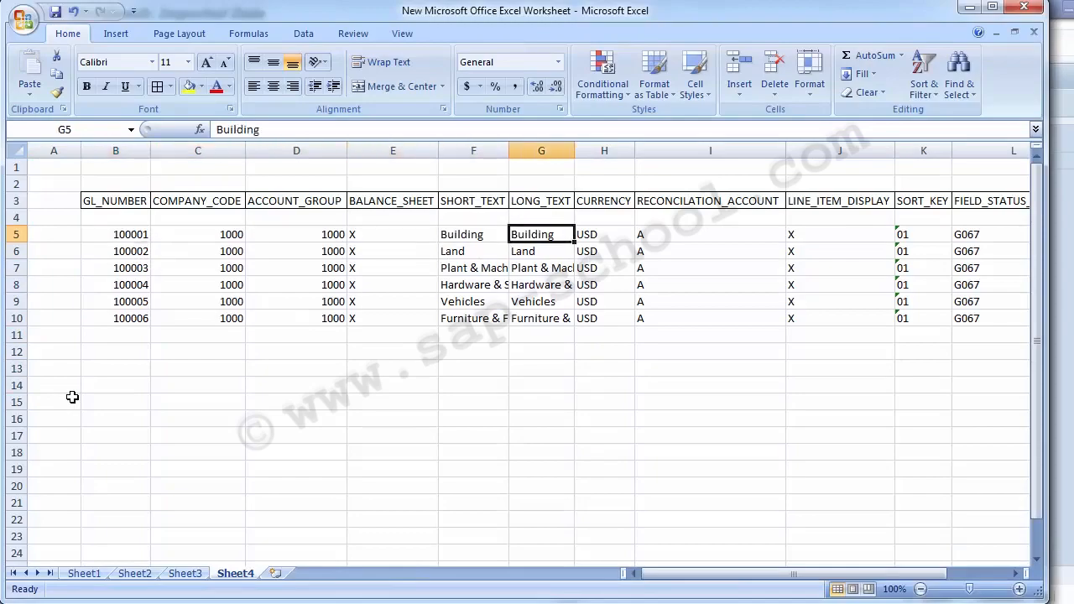
Compare the Building record's balance sheet and currency fields in SAP with the currency and text cells in the Excel worksheet.
key("alt+Tab")
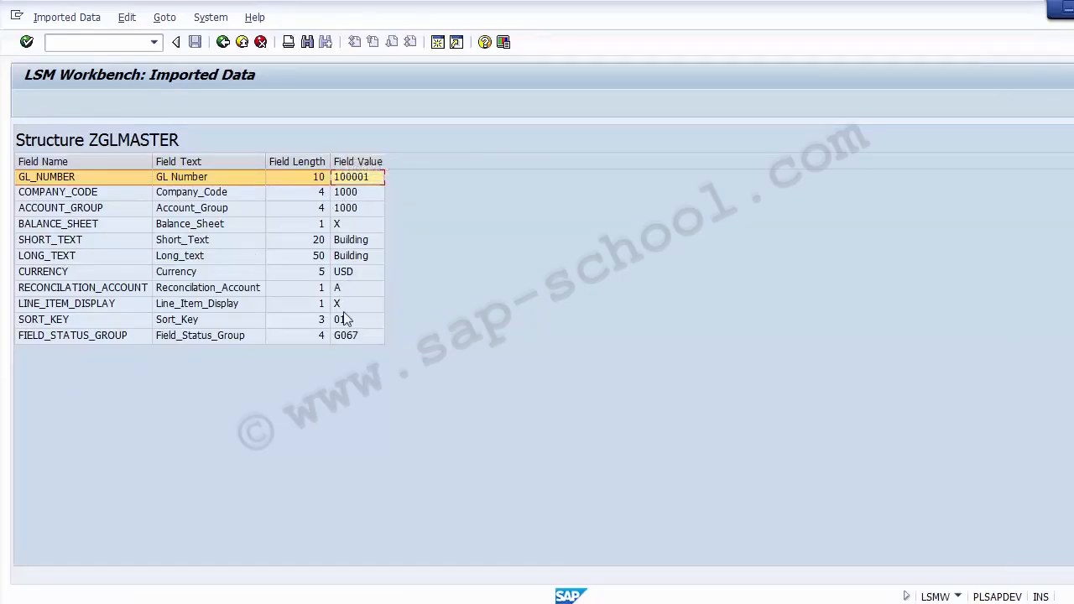
left_click(208, 227)
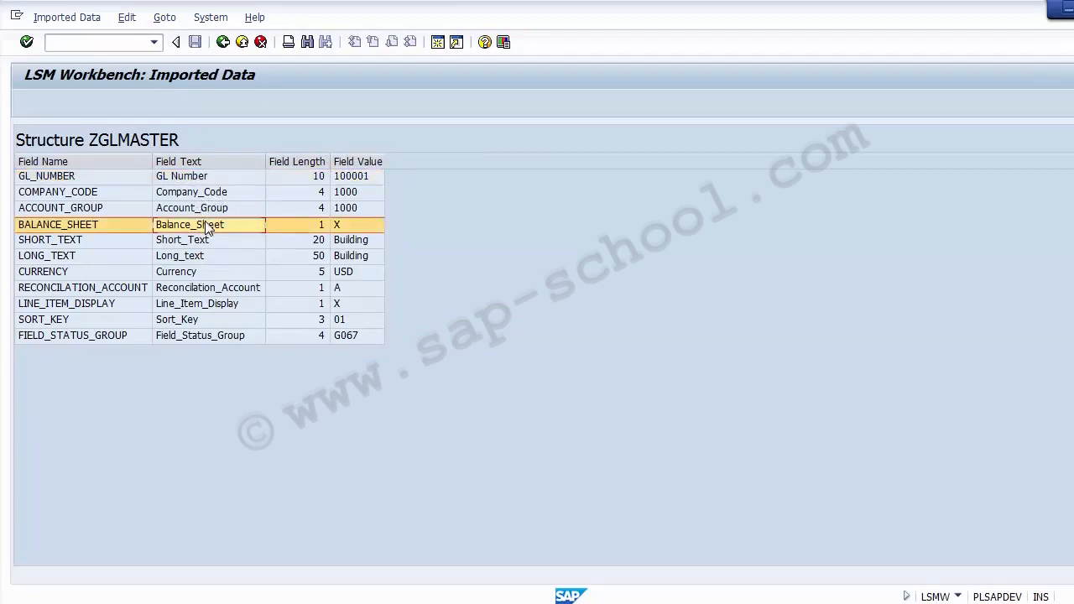
left_click(185, 275)
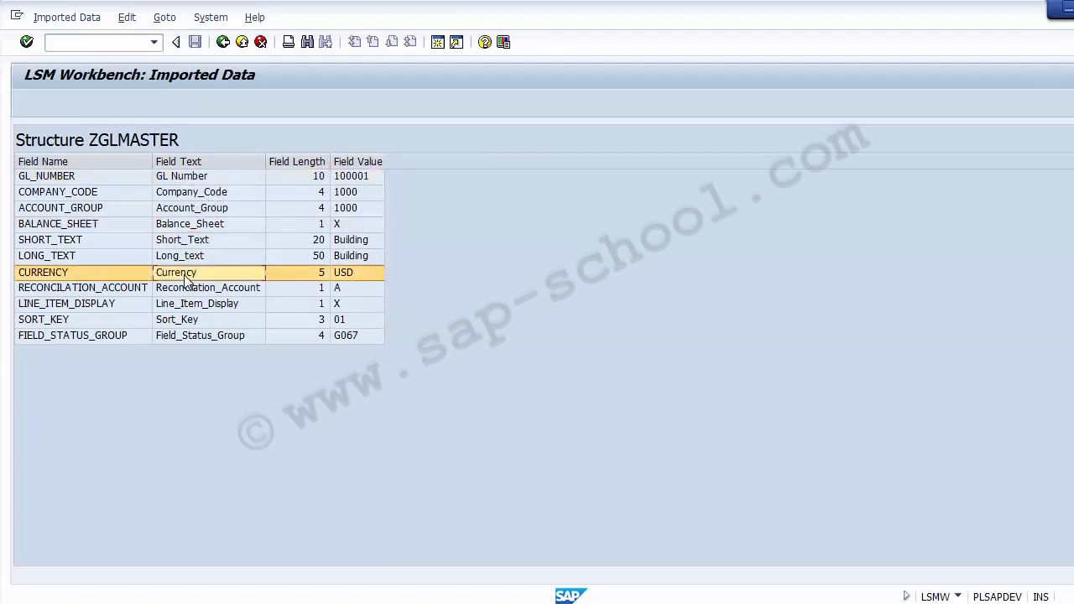
left_click(351, 270)
key("alt+Tab")
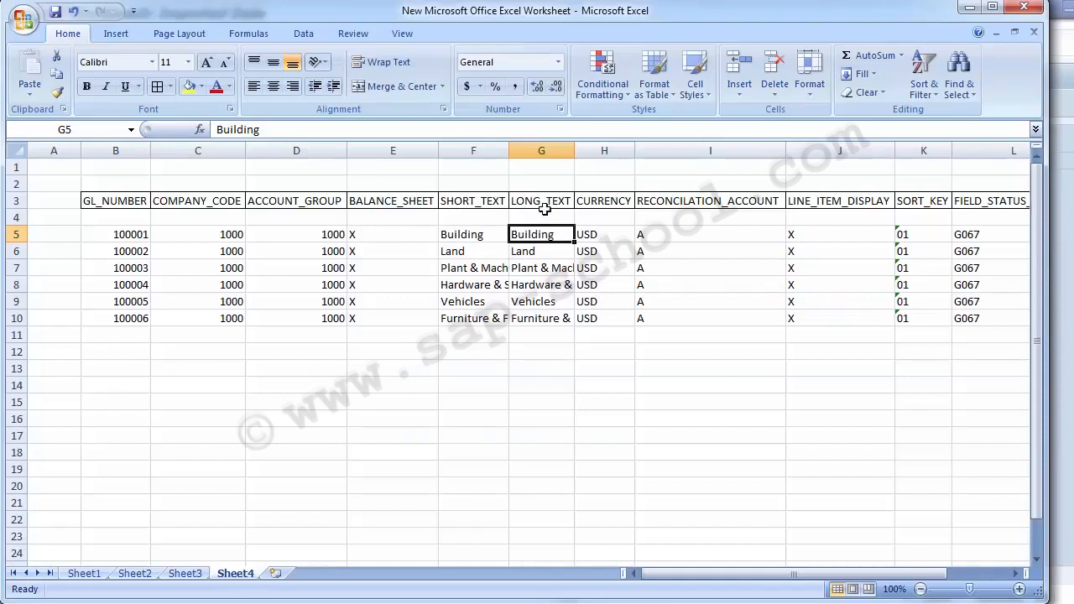
left_click(607, 237)
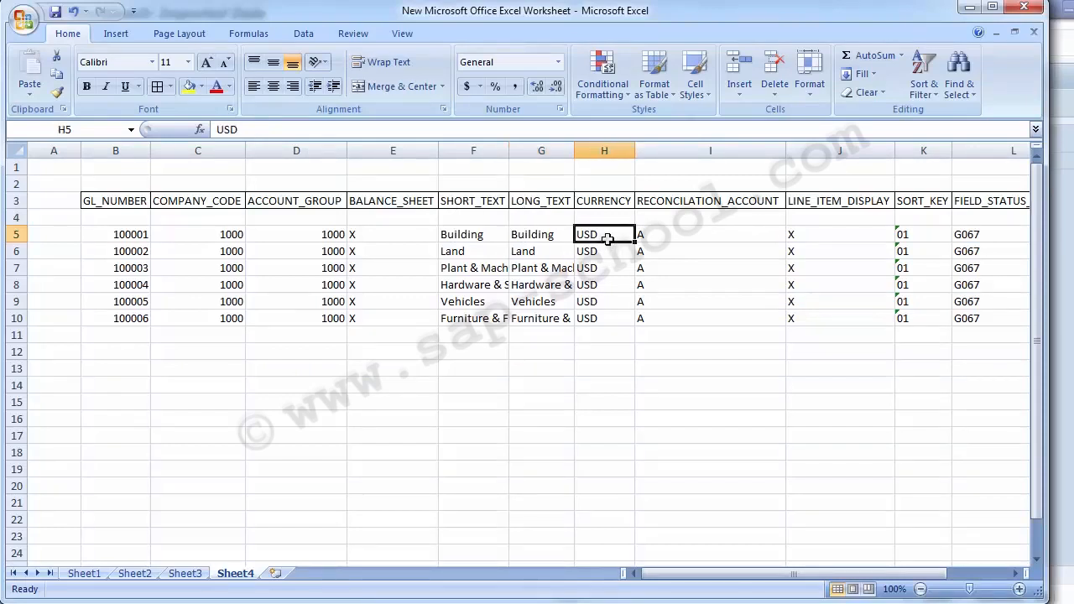
key("Left")
key("Left")
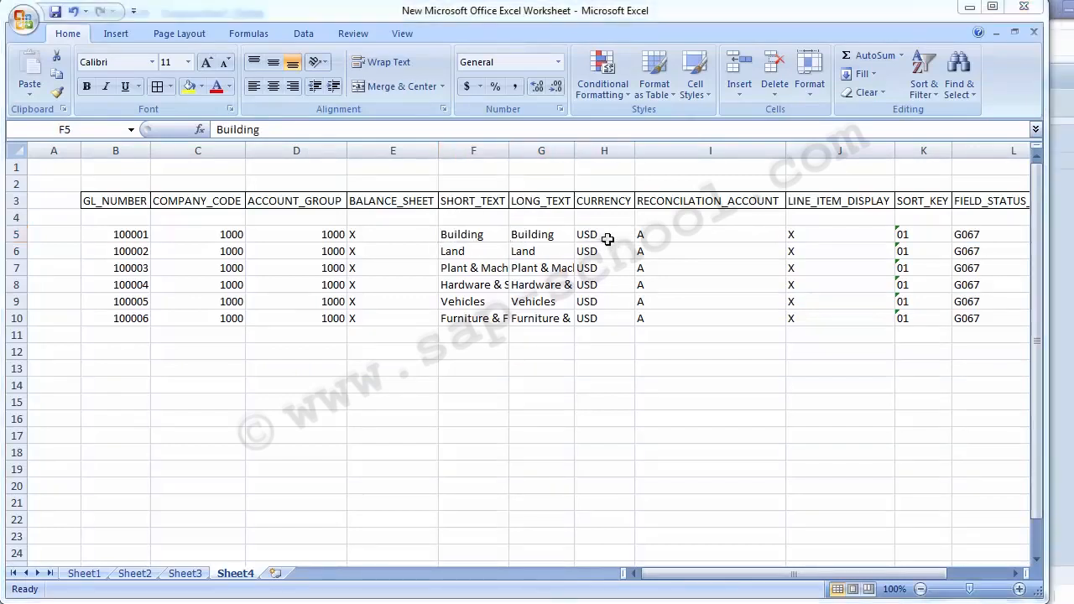
Switch back to SAP and review the Building record's field values from the text fields up to the GL number.
key("alt+Tab")
left_click(348, 240)
key("Down")
key("Up")
key("Up")
key("Up")
key("Up")
key("Up")
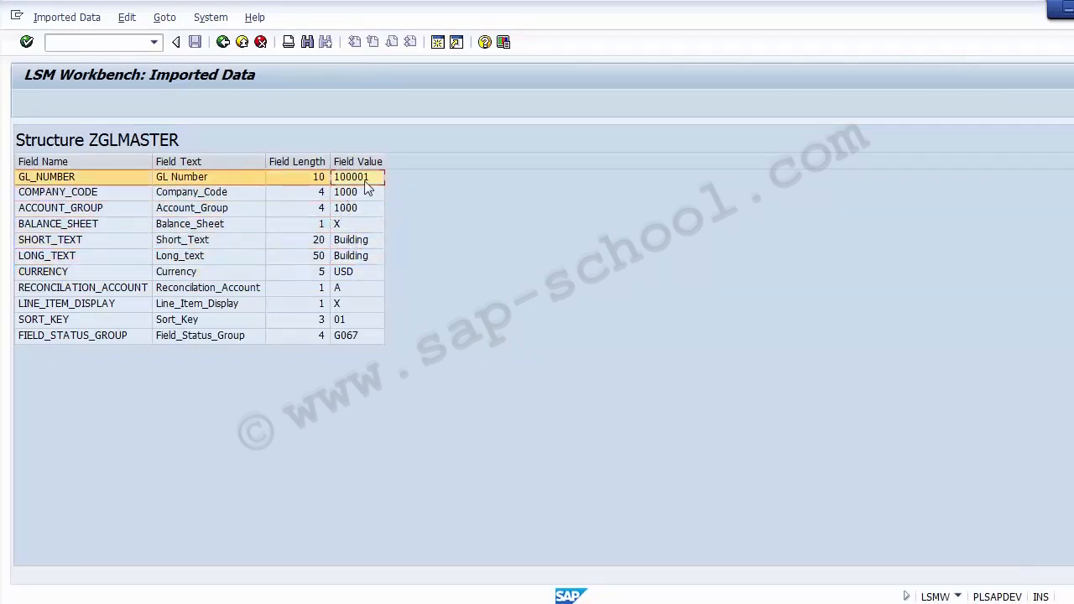
Compare the Building record's GL number with its Excel row, and return to the imported file contents in SAP.
key("alt+Tab")
left_click(120, 235)
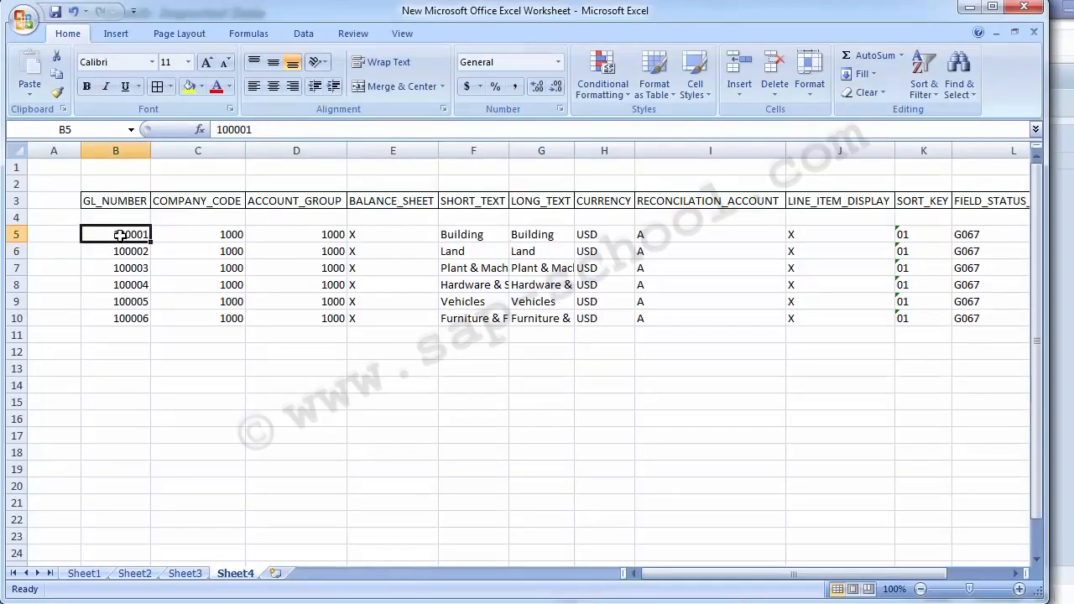
key("alt+Tab")
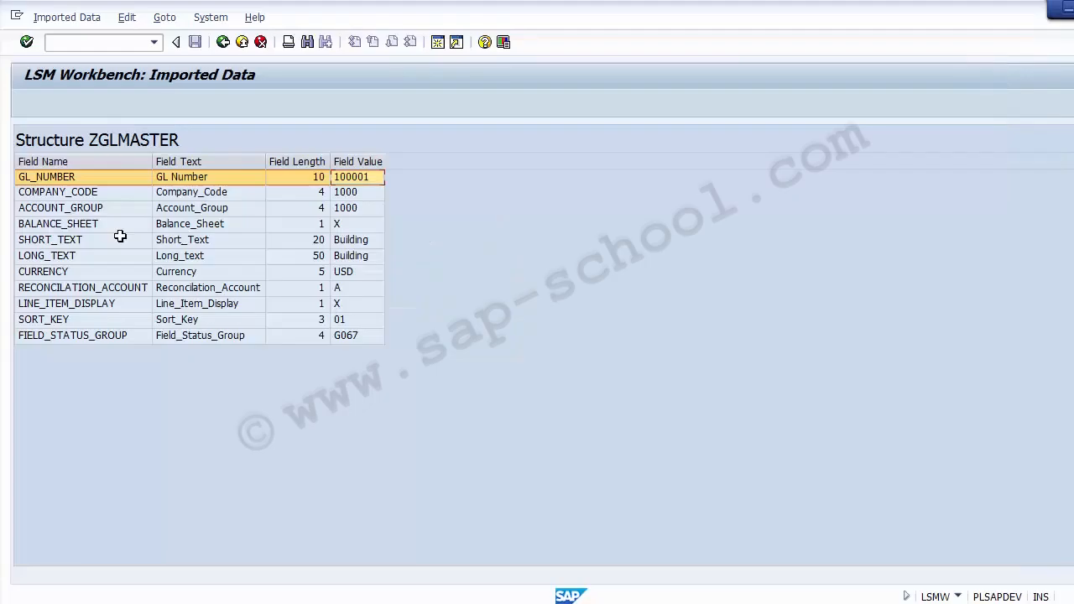
left_click(223, 44)
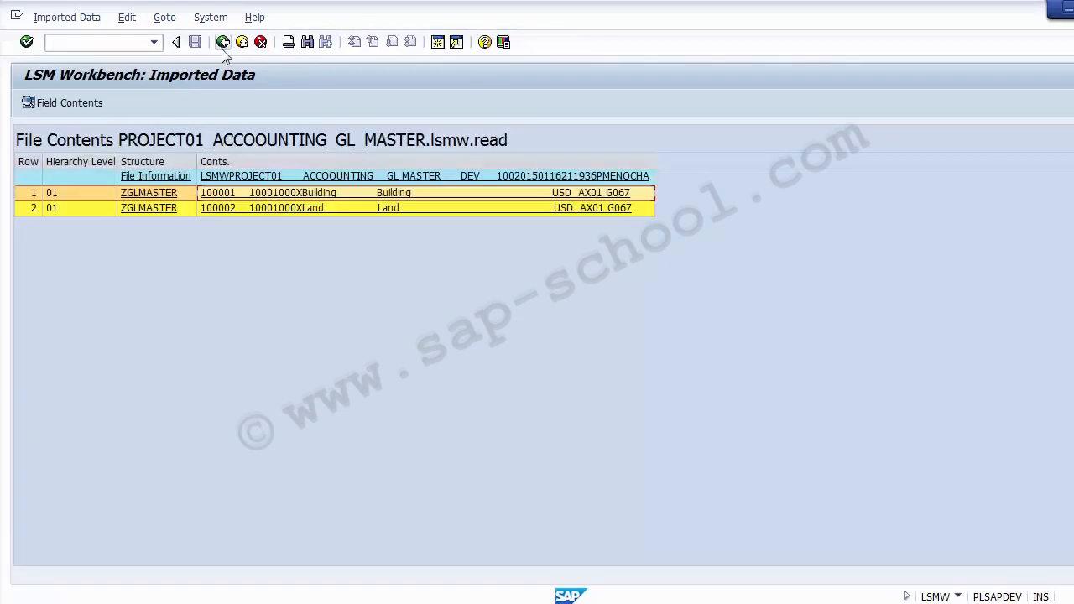
Open the field contents of the imported Land record and compare its GL number with the Land row in Excel.
left_click(310, 211)
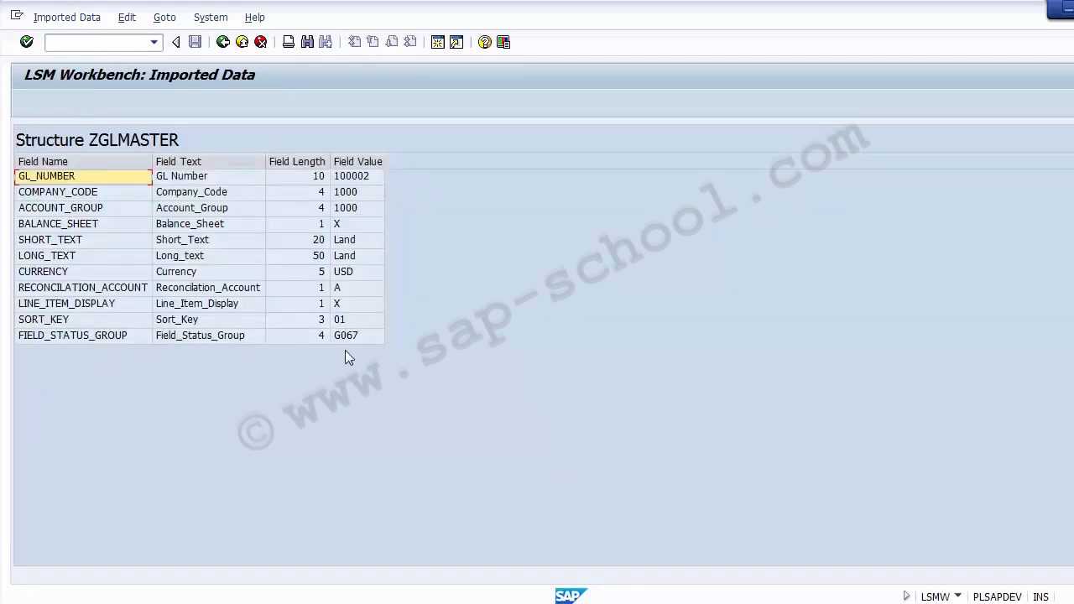
left_click(360, 182)
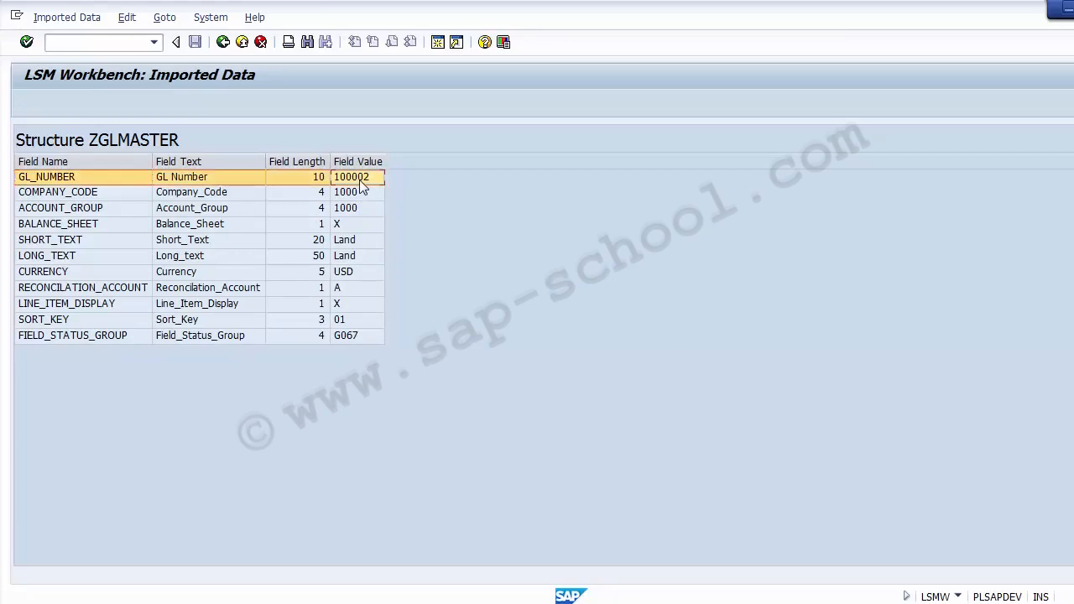
key("alt+Tab")
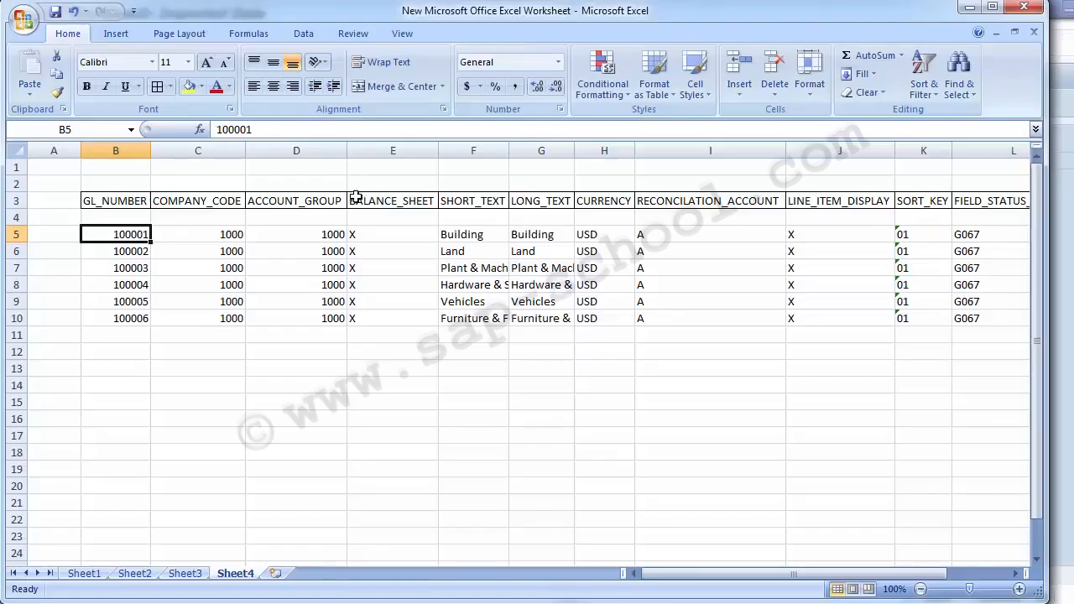
left_click(147, 254)
key("alt+Tab")
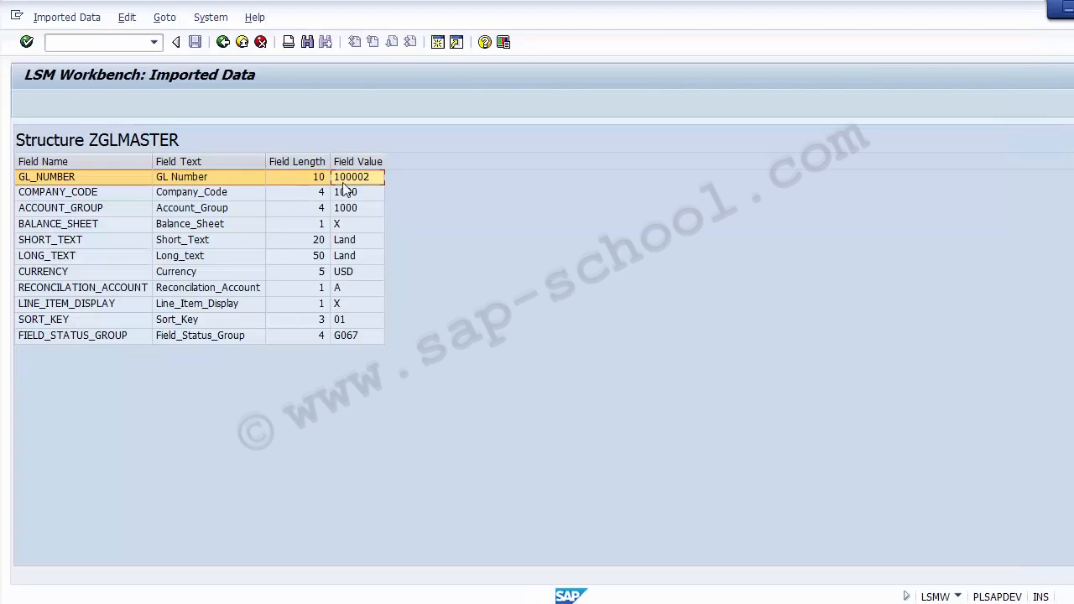
Compare the Land record's remaining values through LONG_TEXT with its Excel row, and exit the imported data to the process step list.
key("Down")
key("Down")
key("Down")
key("Down")
key("Down")
key("Down")
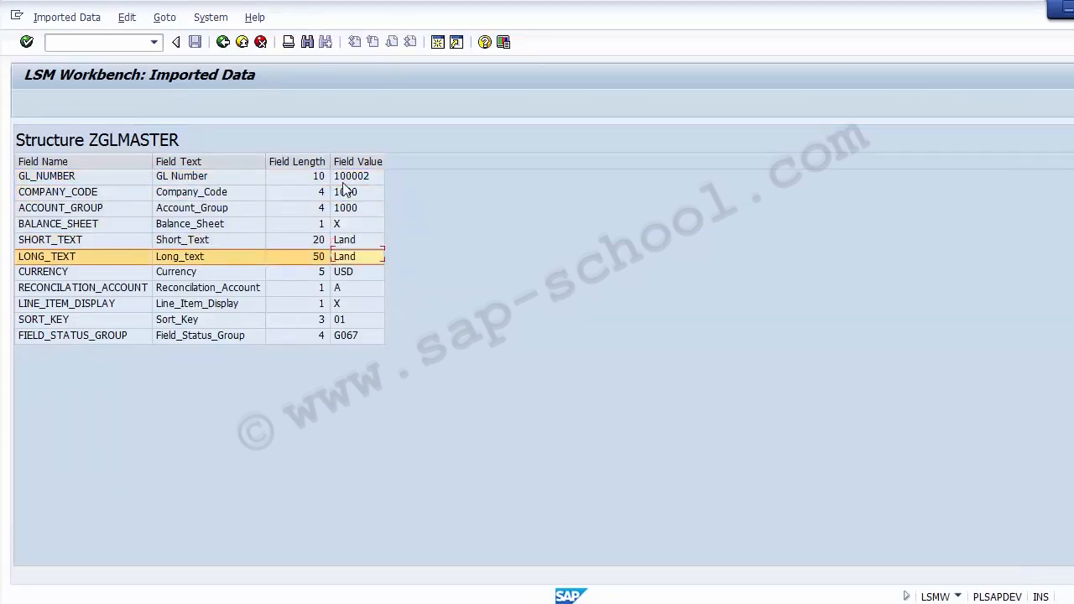
key("alt+Tab")
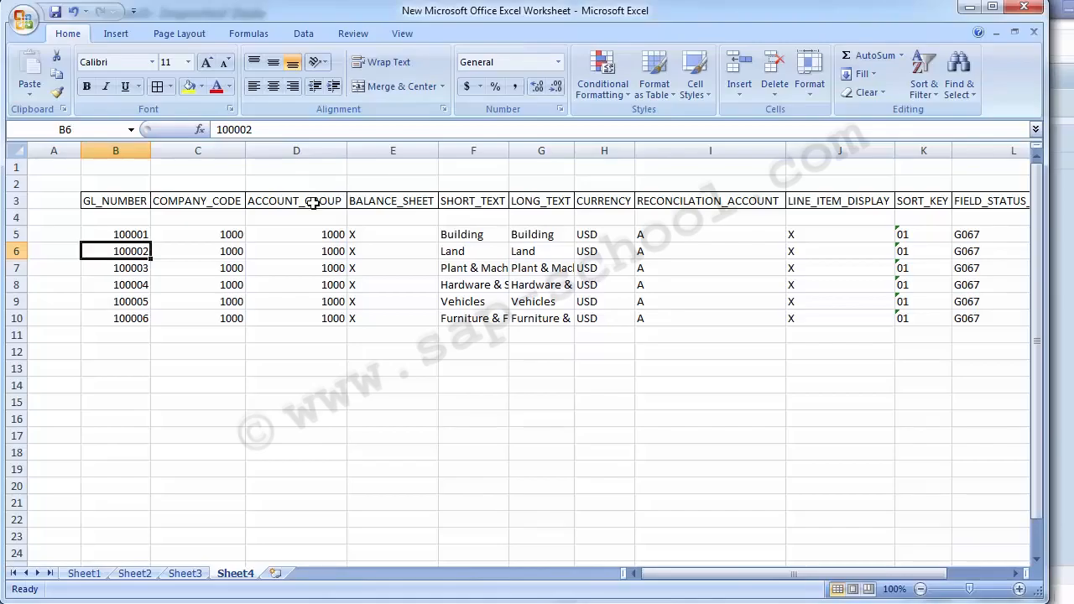
key("alt+Tab")
left_click(223, 42)
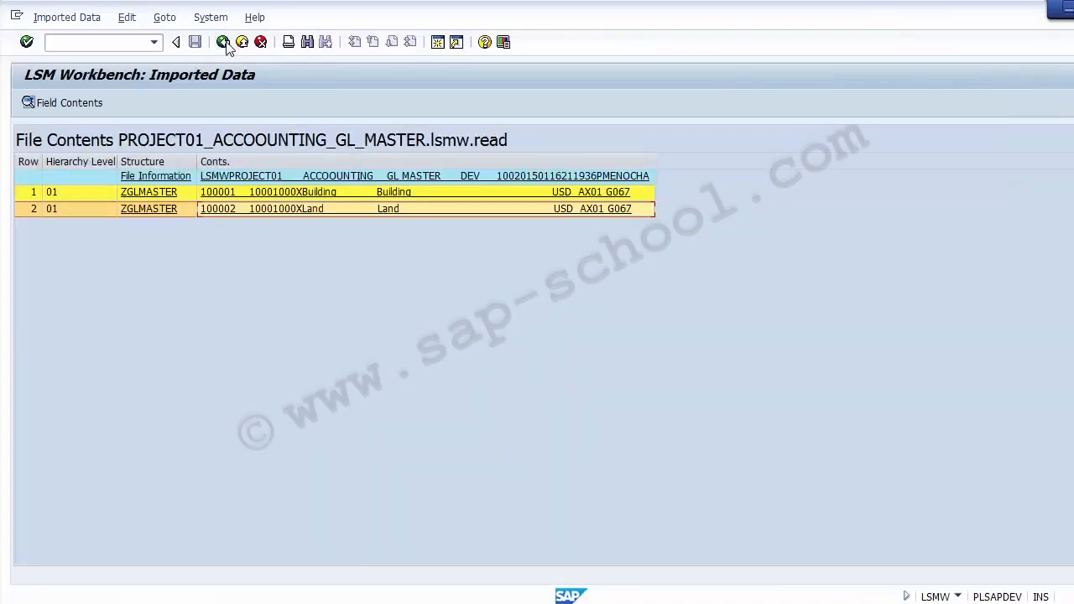
left_click(223, 42)
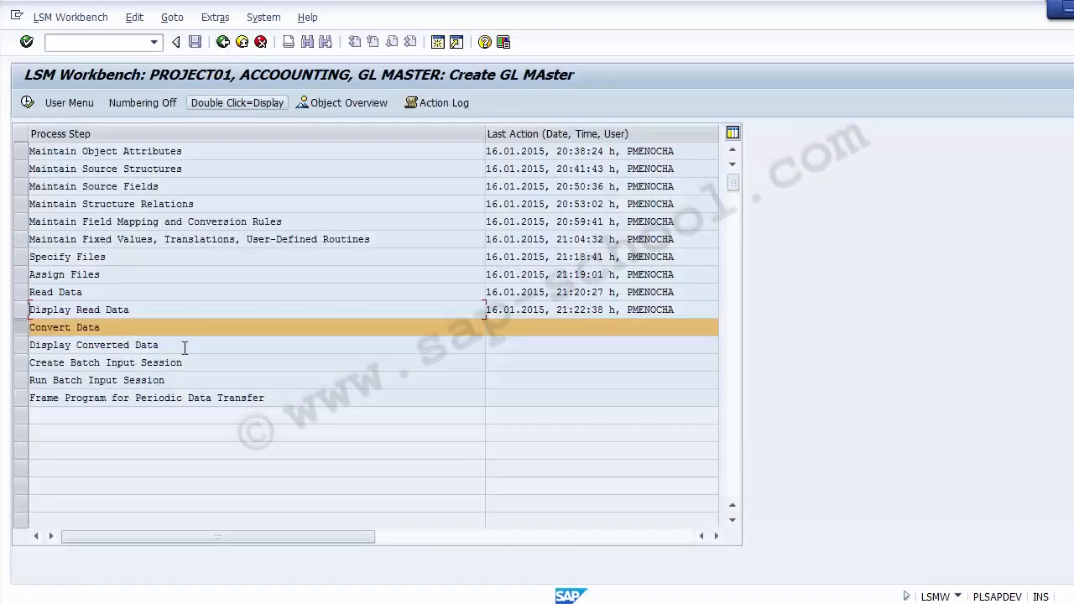
Dismiss the low-battery warning and open the Convert Data process step for the GL MASTER object.
left_click(167, 307)
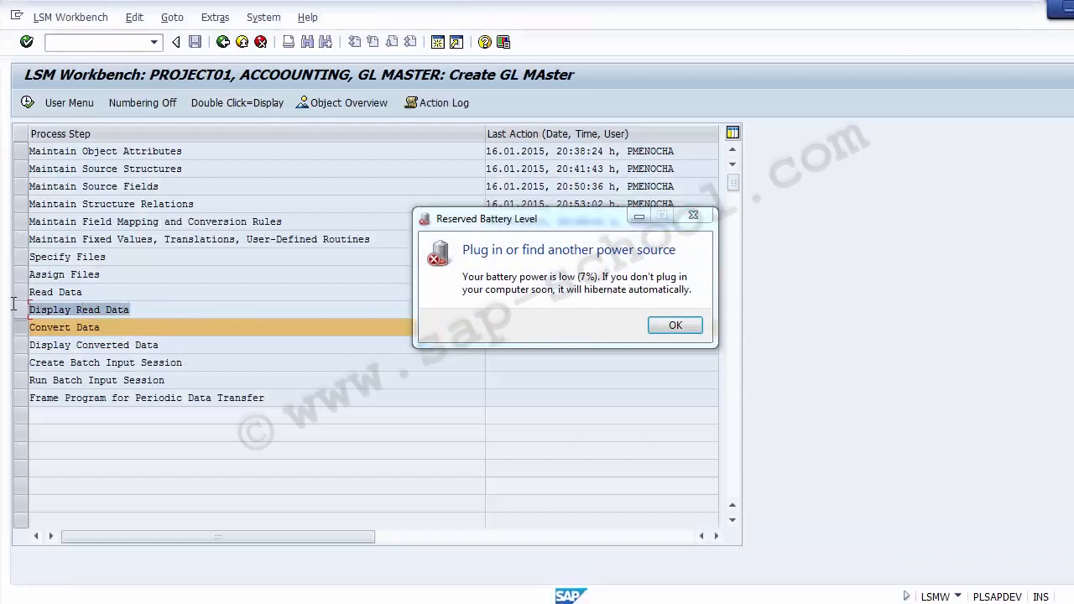
left_click(676, 325)
left_click_drag(128, 328, 26, 322)
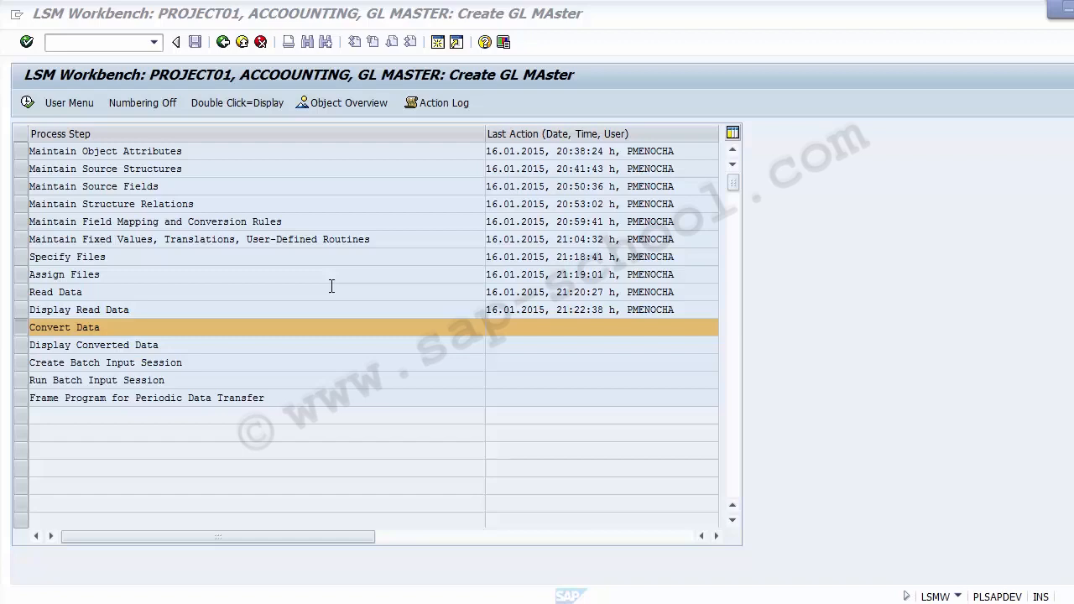
left_click(21, 329)
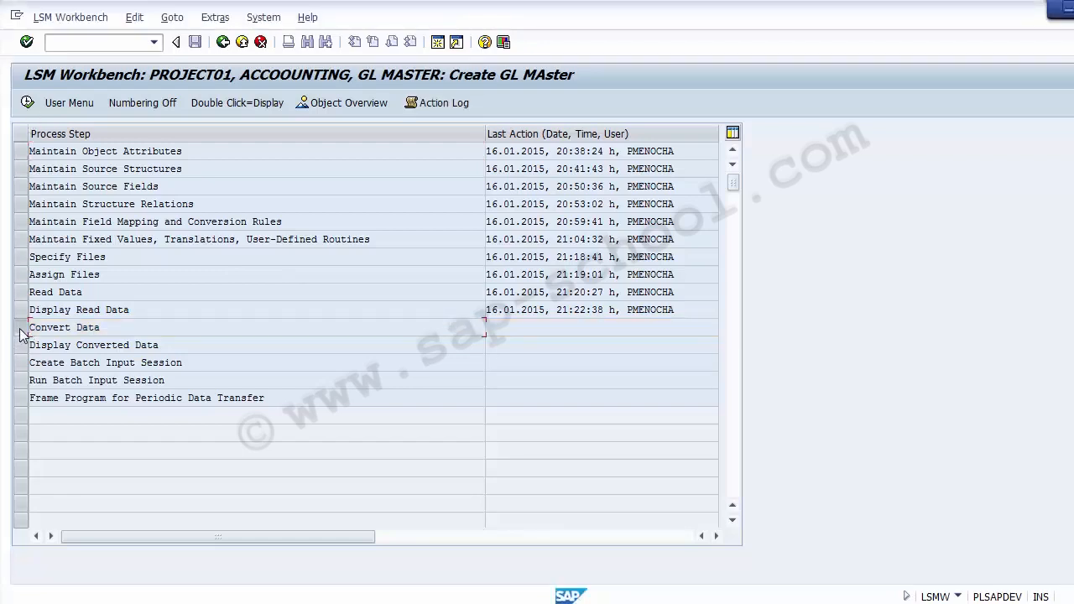
left_click(21, 329)
left_click(28, 102)
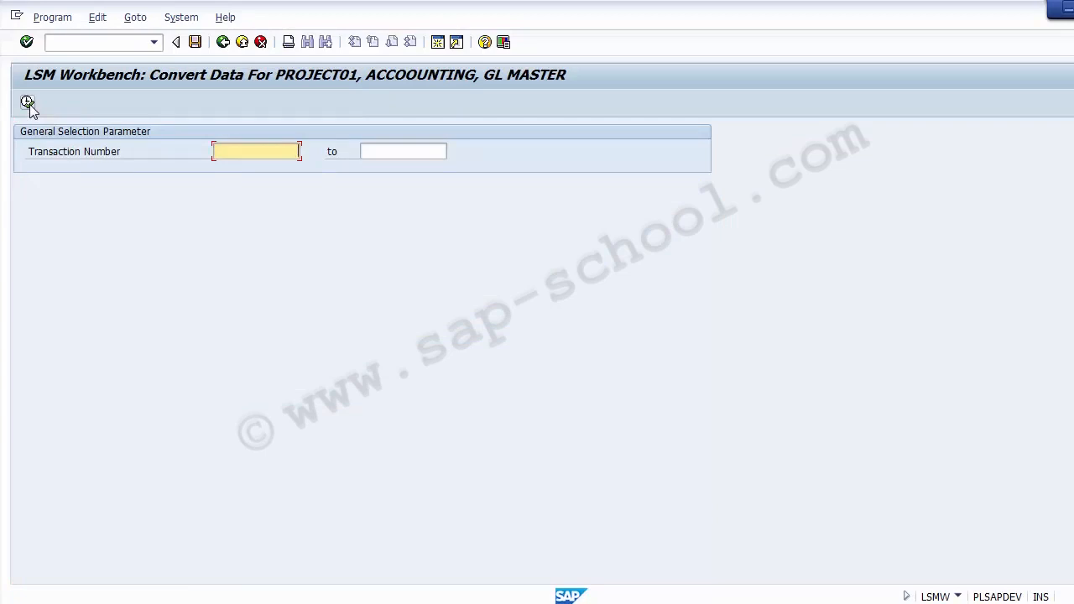
Run the data conversion for all transactions and check the read and written transaction and record counts.
left_click(28, 104)
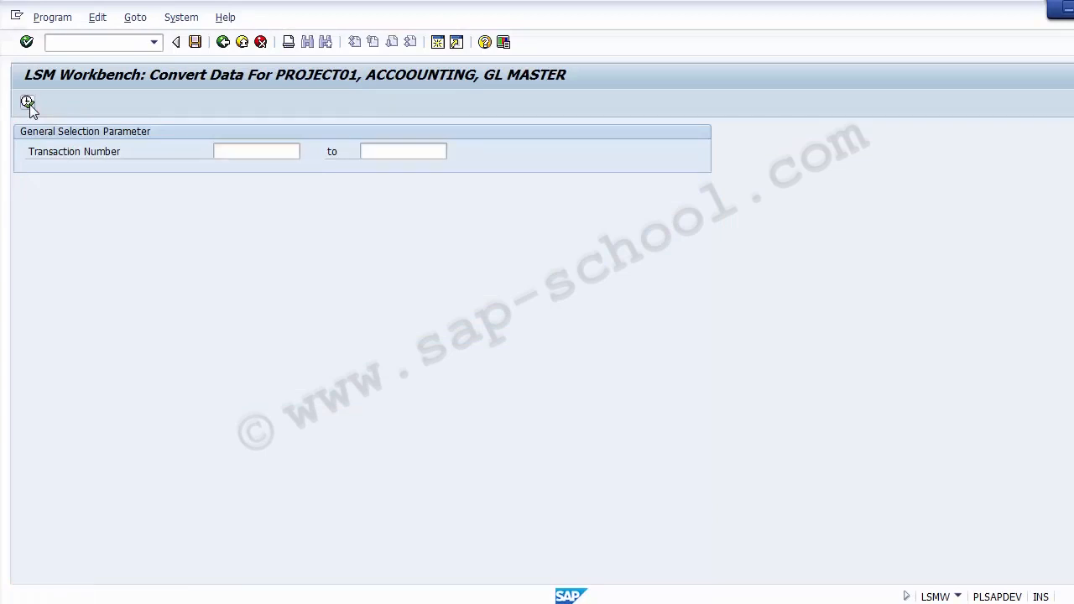
left_click(188, 390)
left_click(368, 388)
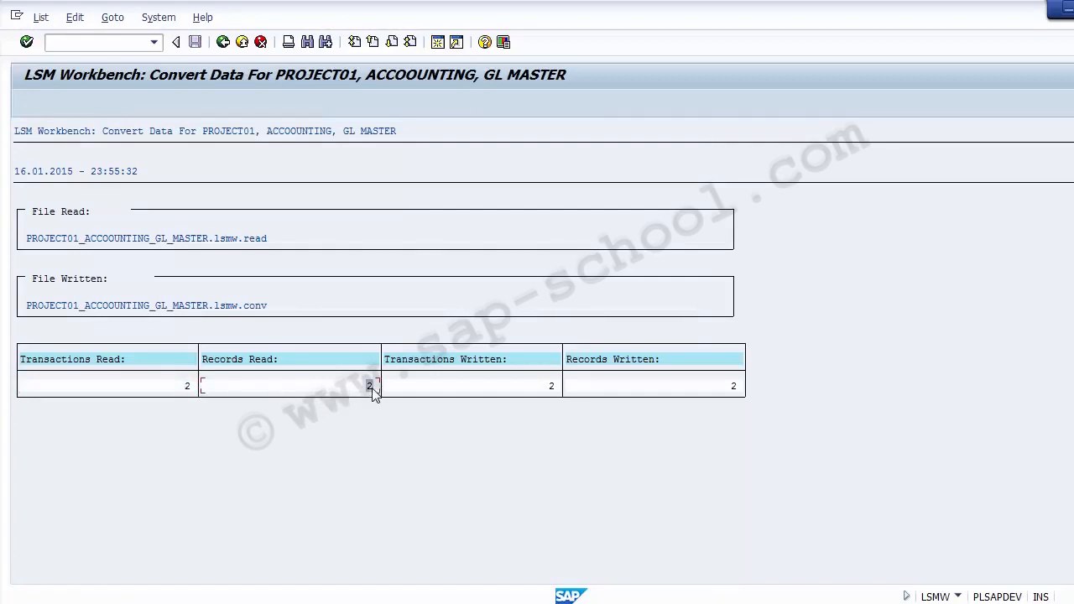
left_click(551, 388)
left_click(734, 387)
left_click(468, 306)
Recheck the read and written counts in the conversion log, and return to the process step list.
left_click(188, 389)
left_click(371, 391)
left_click(646, 363)
left_click(731, 386)
left_click(188, 387)
left_click(222, 43)
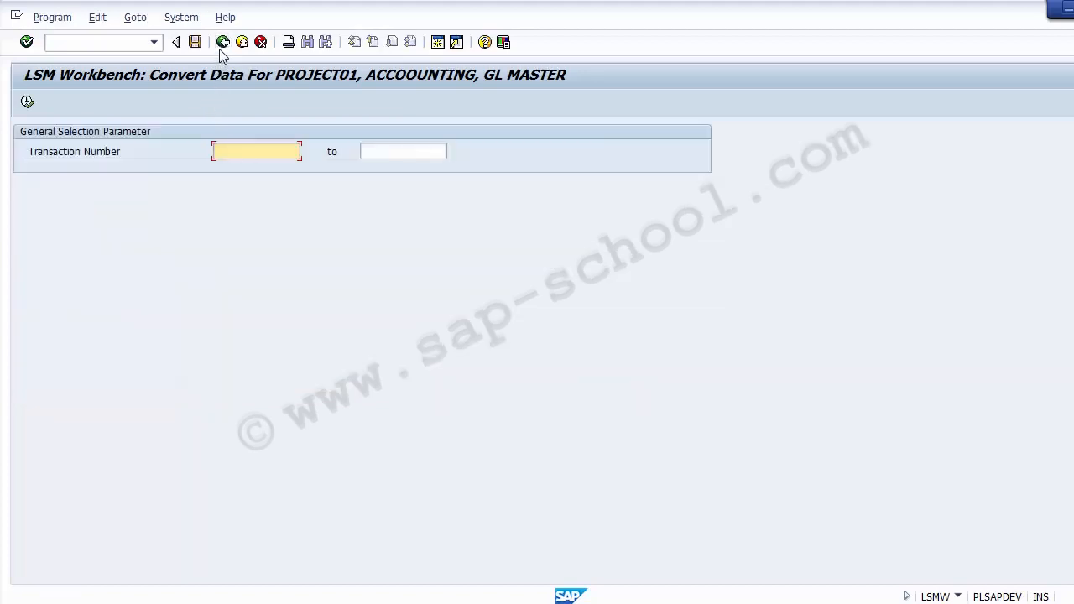
left_click(222, 43)
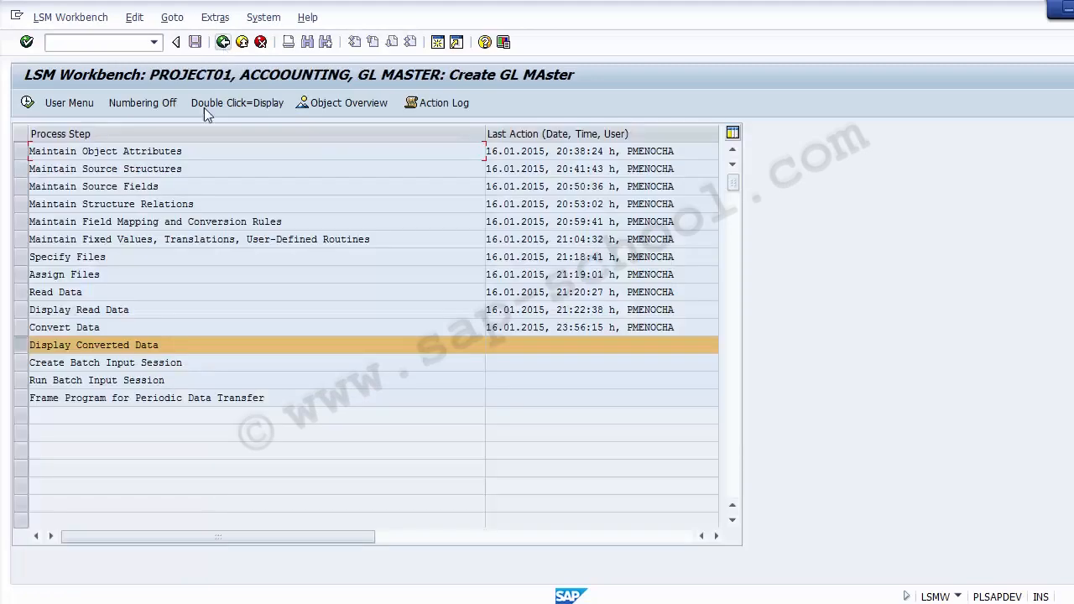
Display the converted data file PROJECT01_ACCOOUNTING_GL_MASTER.lsmw.conv up to line 10000.
left_click_drag(127, 331, 31, 330)
left_click(181, 350)
left_click_drag(181, 350, 28, 345)
left_click_drag(102, 328, 28, 322)
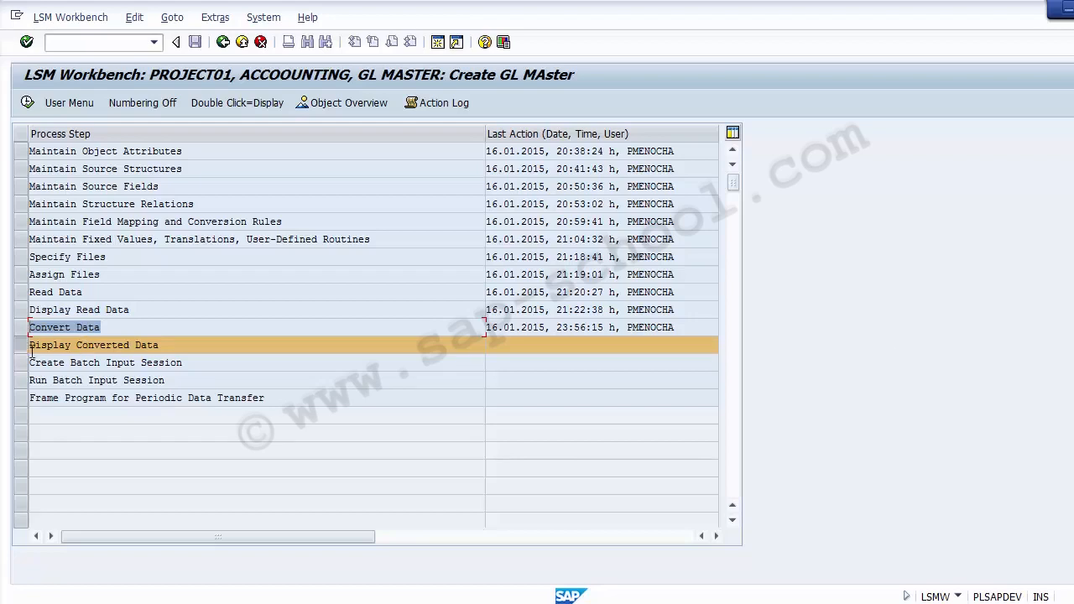
left_click(28, 103)
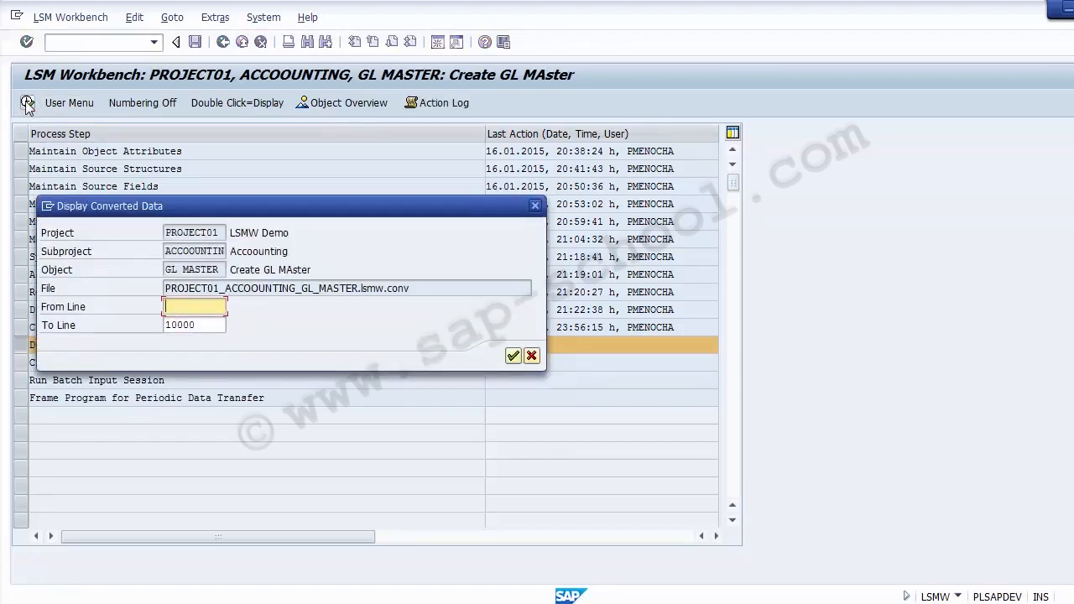
left_click(512, 357)
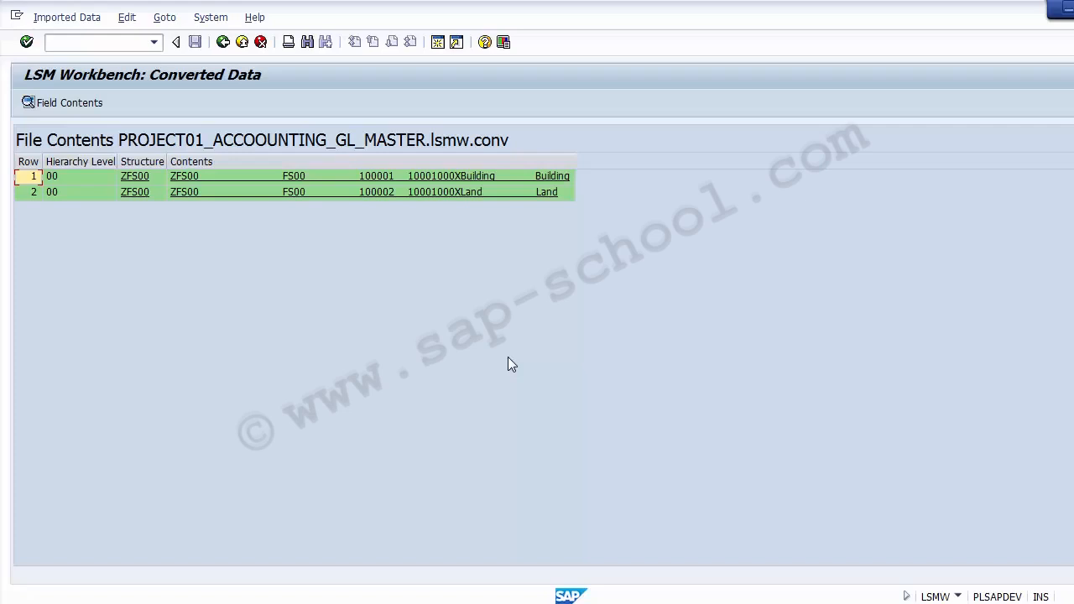
Open the field contents of the converted Building record and compare its GL number with the Building row in Excel.
left_click(453, 177)
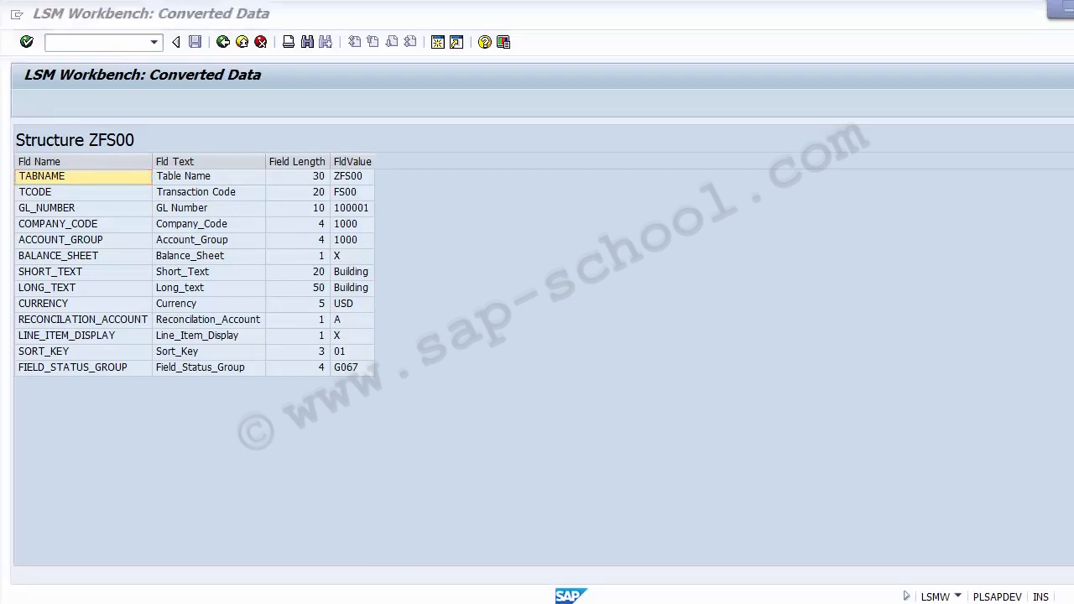
left_click(545, 602)
left_click(126, 237)
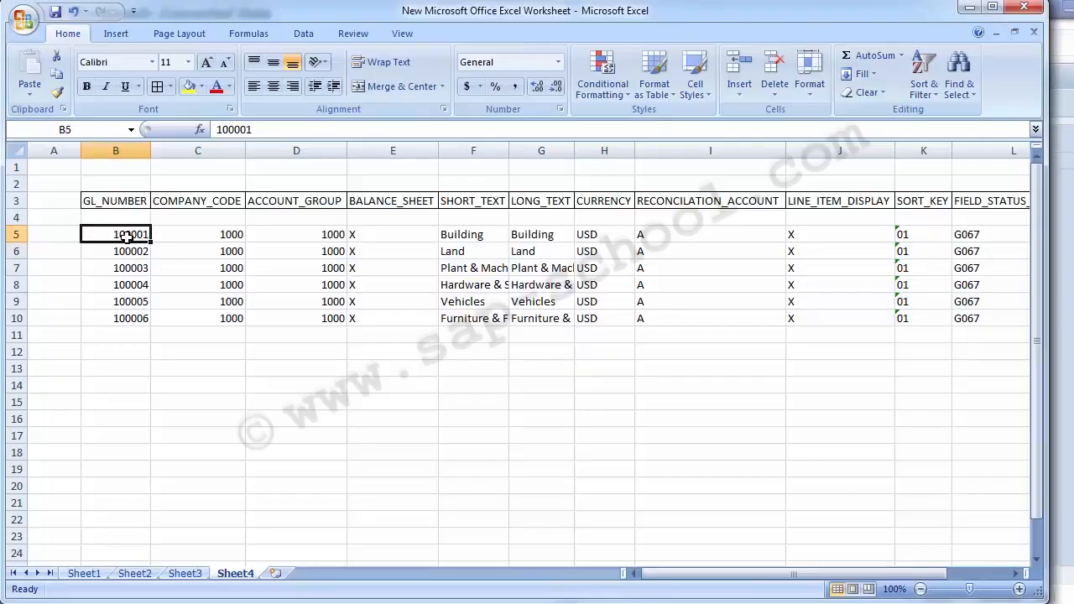
key("Down")
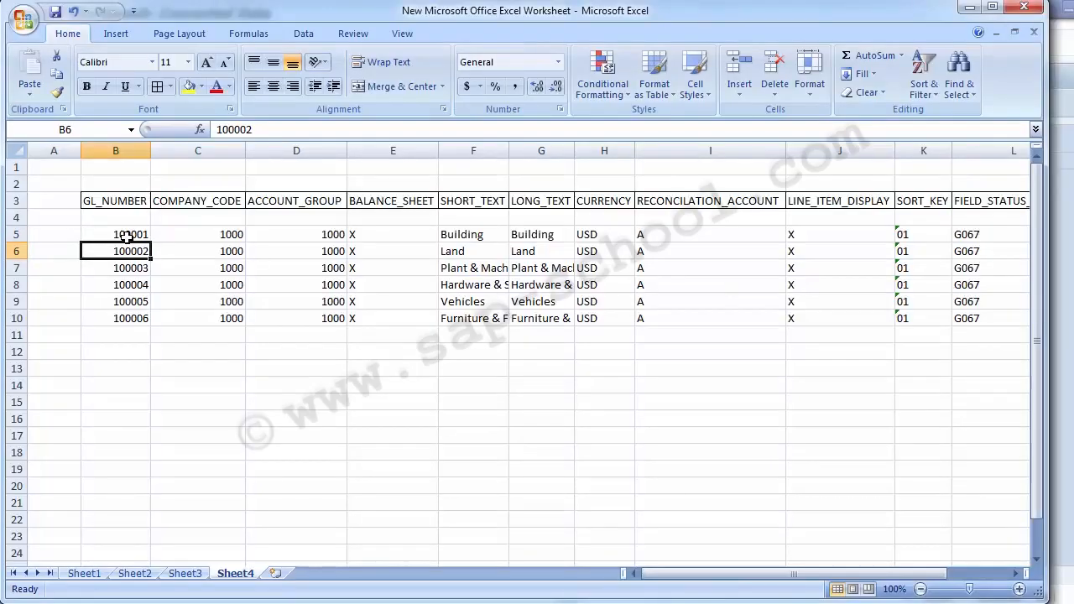
left_click(126, 237)
key("alt+Tab")
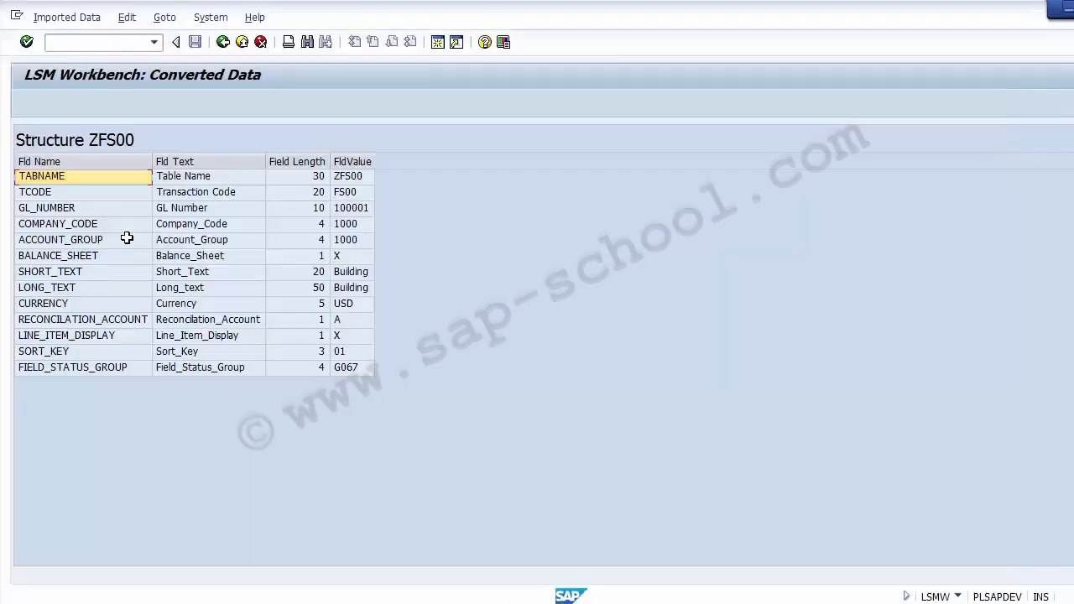
key("Down")
key("Up")
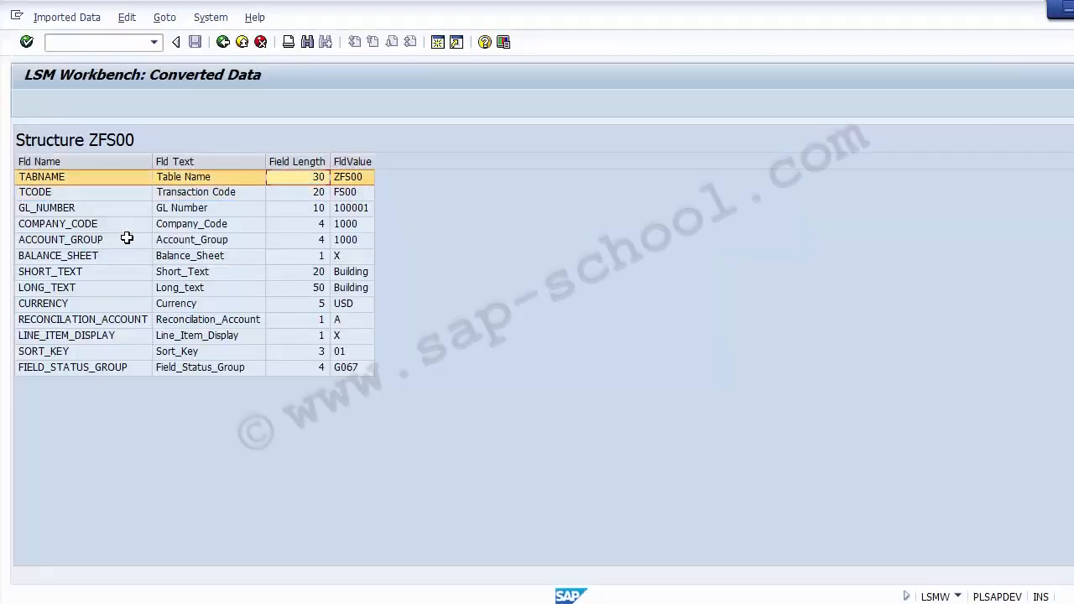
Examine the converted Building record's field values one by one from GL_NUMBER through LINE_ITEM_DISPLAY.
left_click(348, 212)
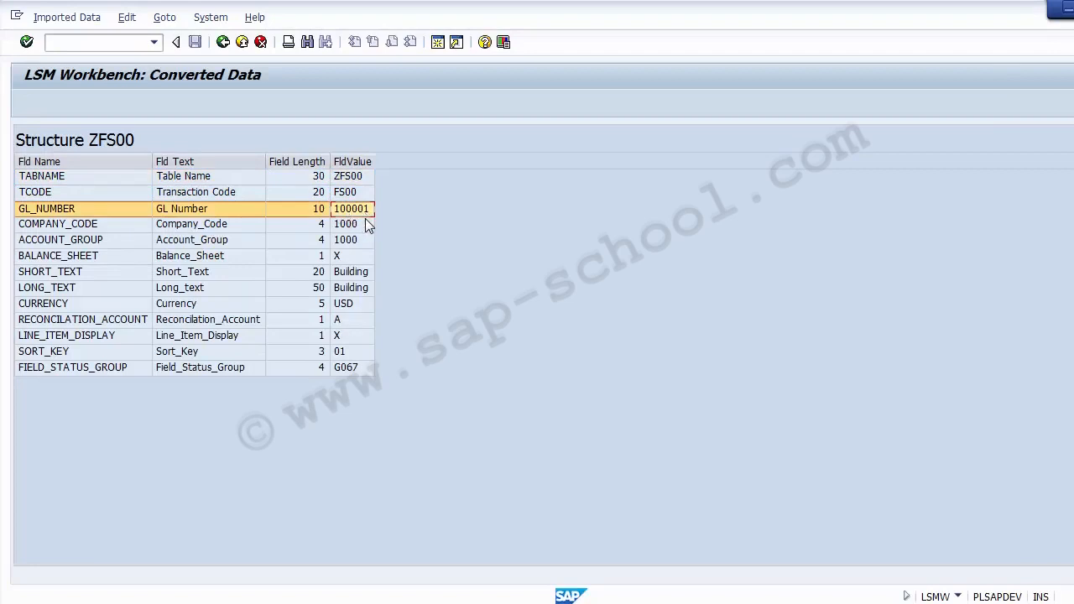
left_click(365, 223)
left_click(363, 240)
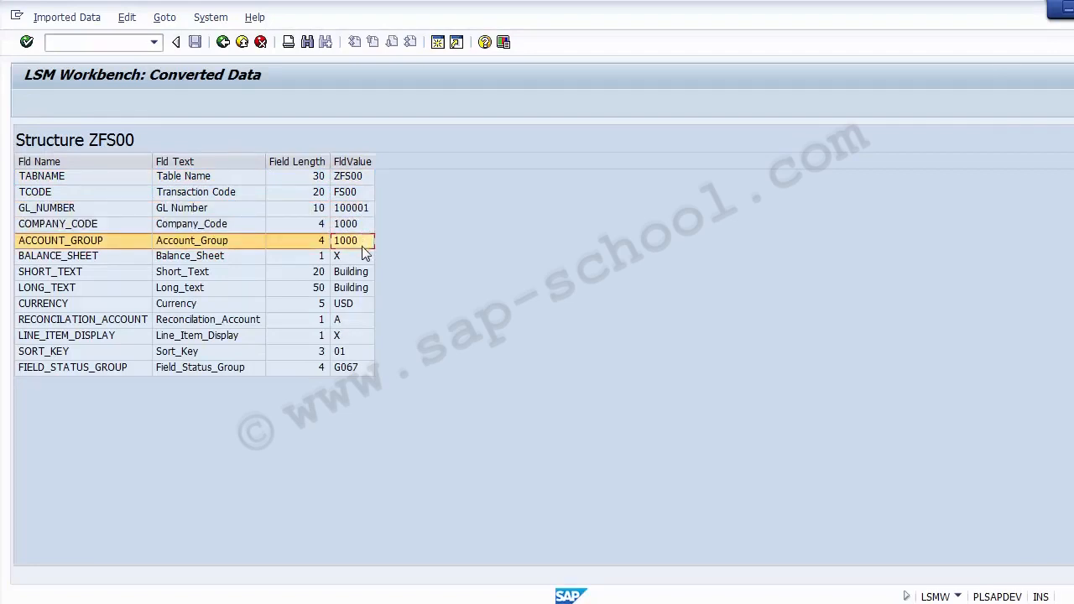
left_click(362, 257)
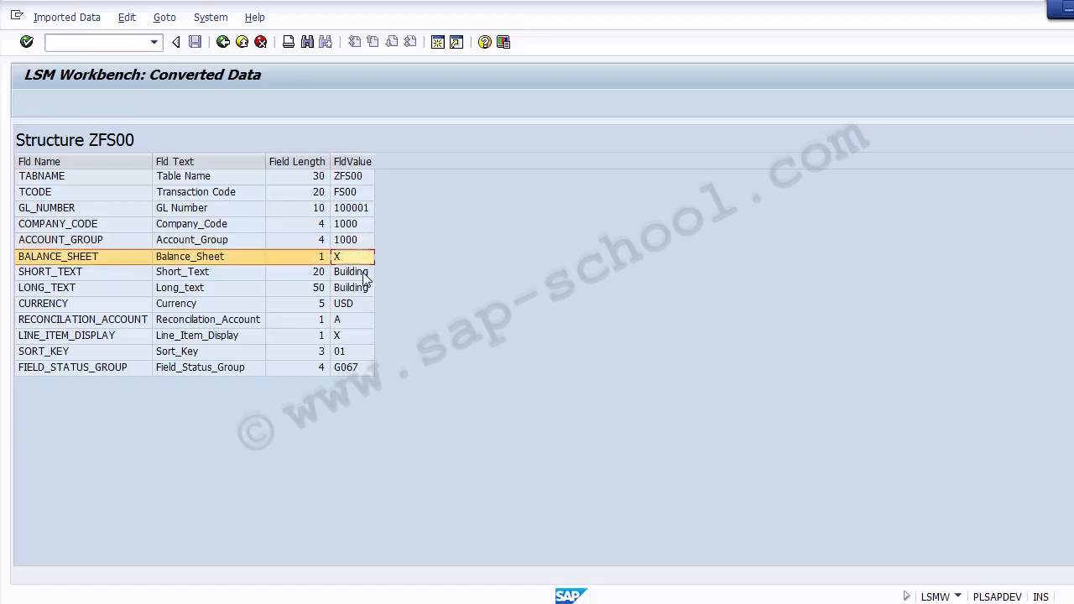
left_click(365, 272)
left_click(363, 289)
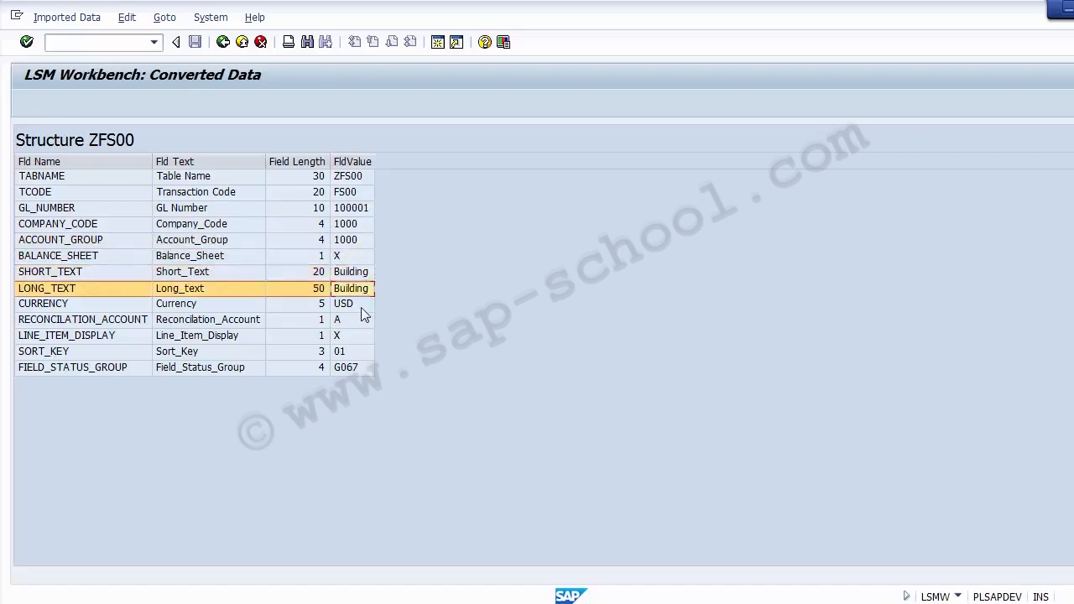
left_click(360, 304)
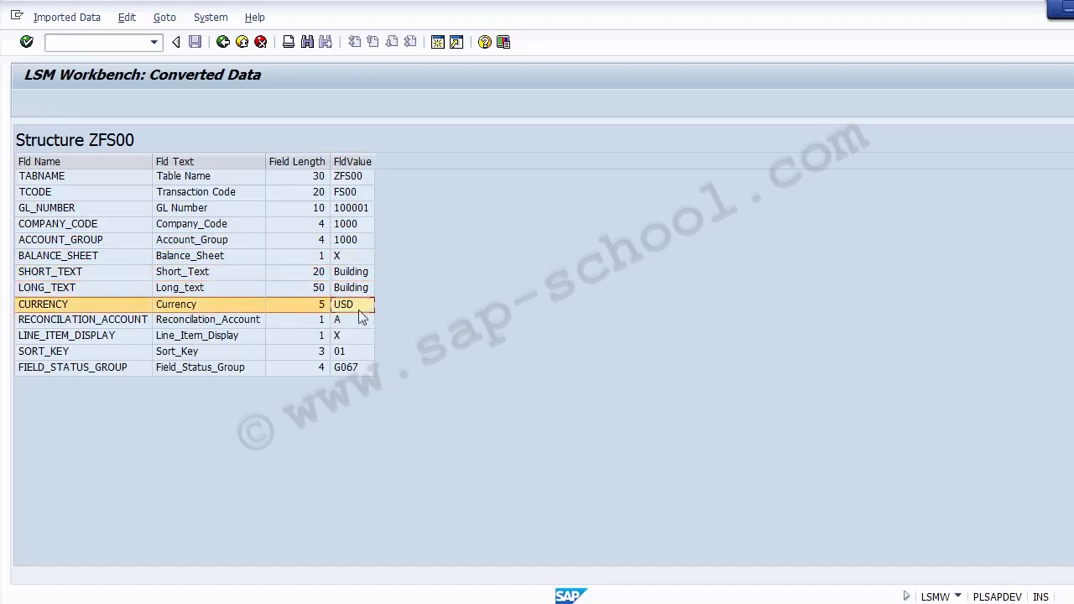
left_click(356, 321)
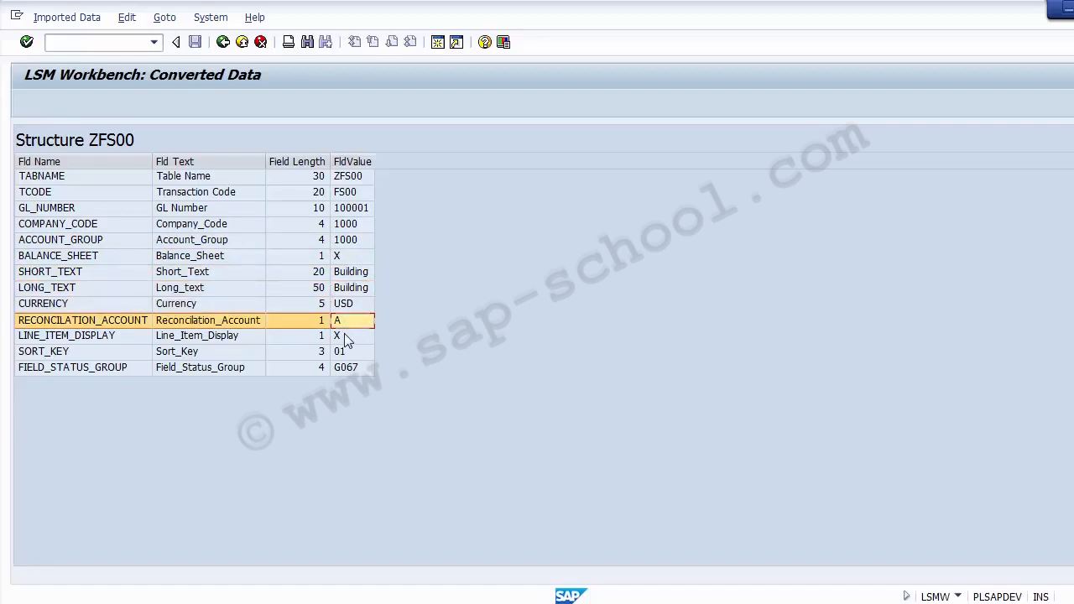
left_click(347, 338)
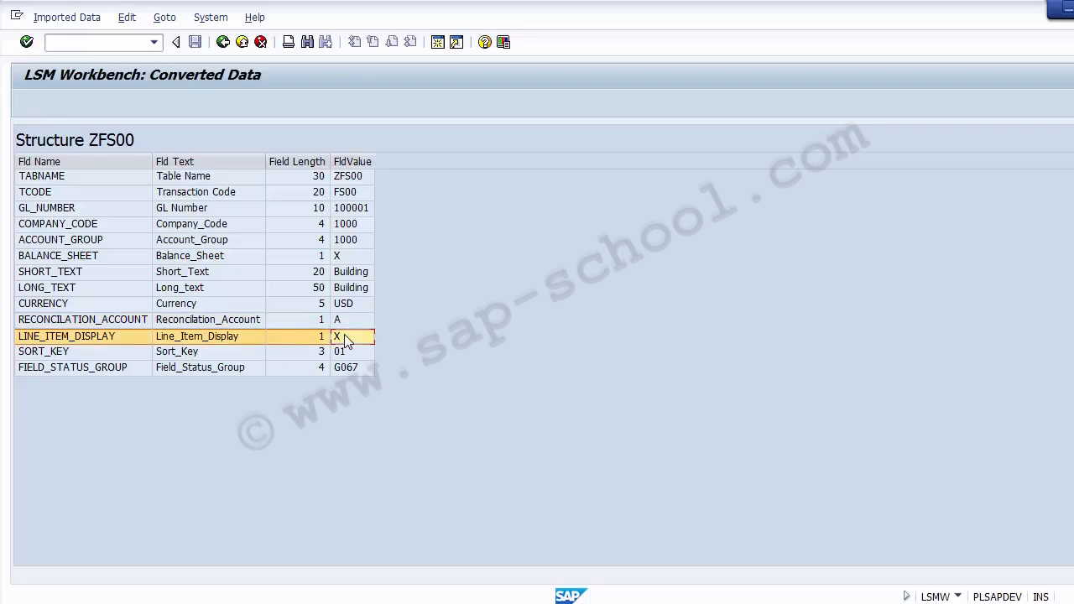
Review the Building row in Excel from GL_NUMBER through FIELD_STATUS_GROUP, and return to the converted record in SAP.
key("alt+Tab")
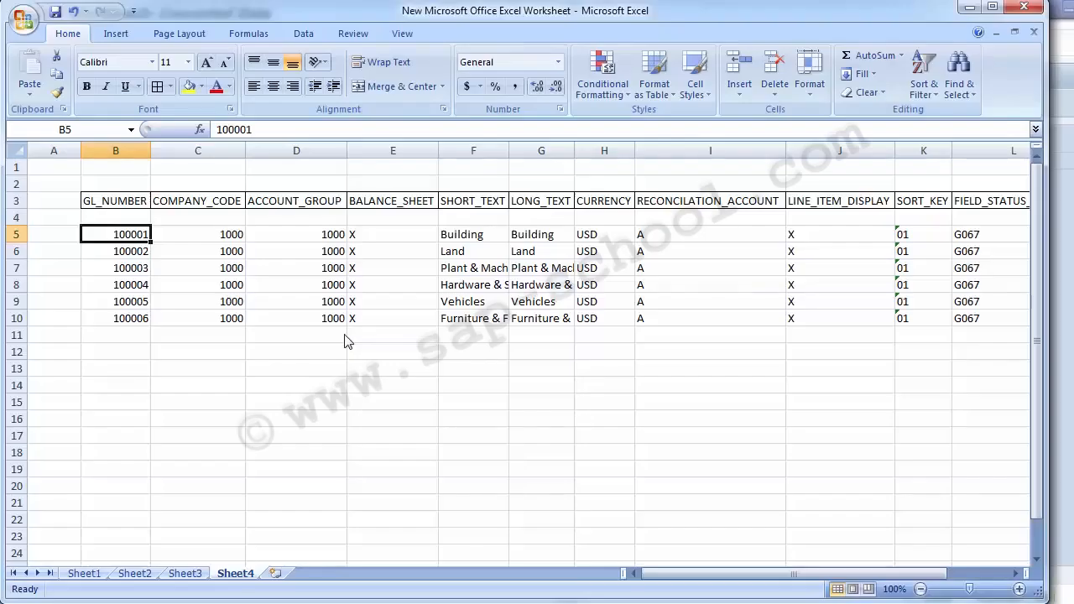
key("Right")
key("Right")
key("Right")
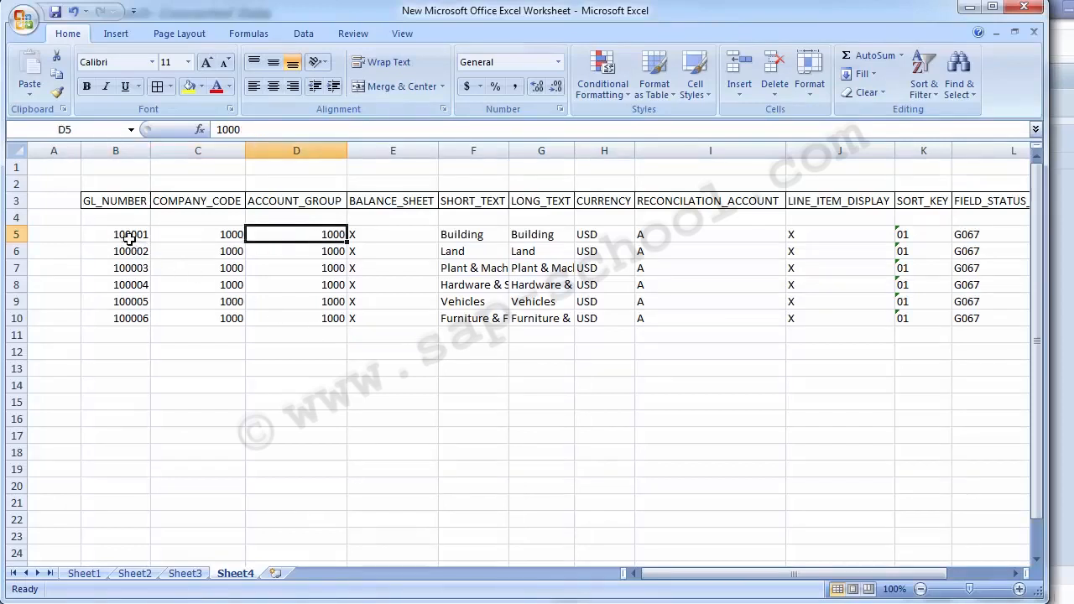
key("Right")
key("Right")
key("Right")
key("Right")
key("Right")
key("Right")
key("Right")
key("Right")
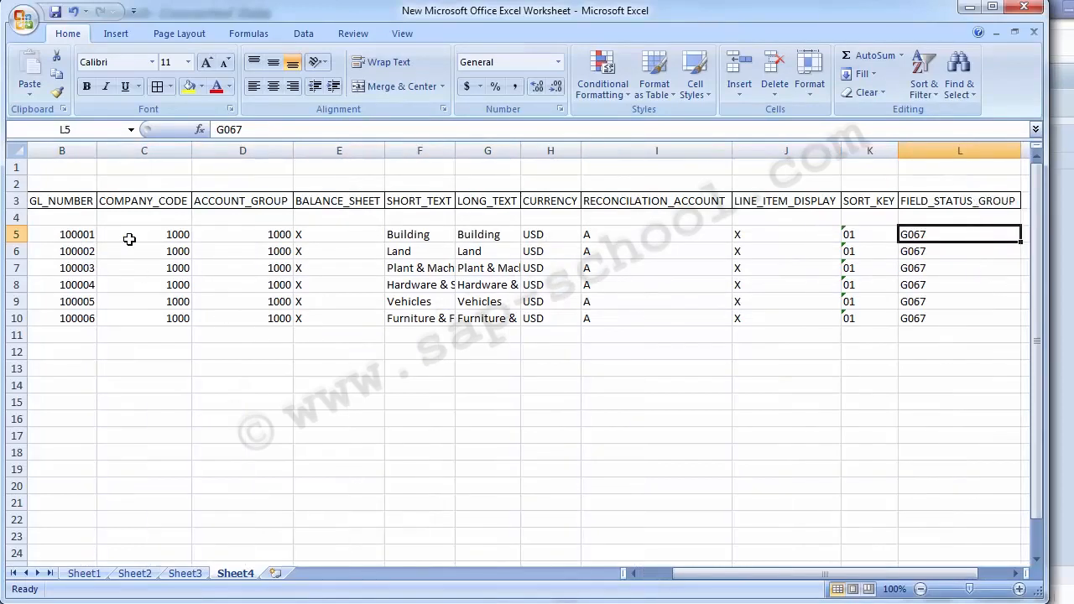
key("Left")
key("Left")
key("Left")
key("Left")
key("Left")
key("Left")
key("Left")
key("Left")
key("Left")
key("Left")
key("Left")
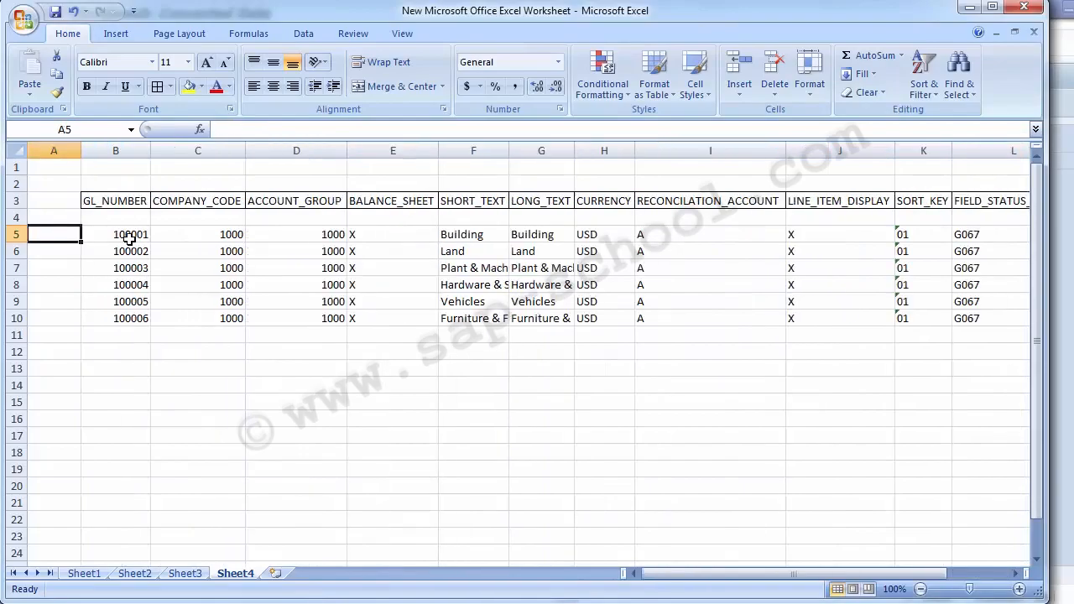
key("alt+Tab")
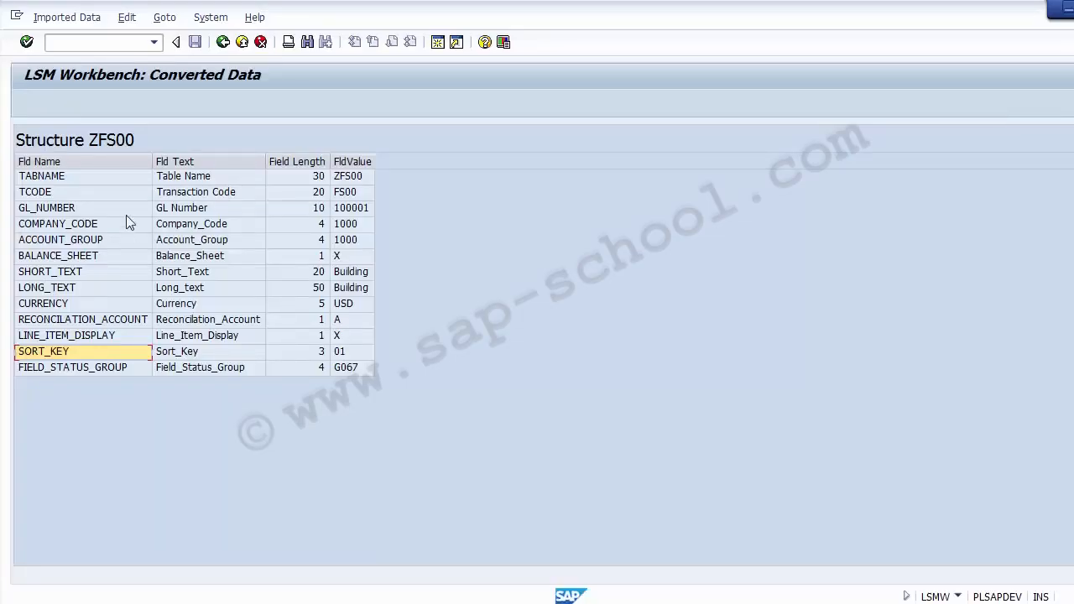
Inspect the field contents of the converted Land record, and exit the converted data to the process step list.
left_click(223, 42)
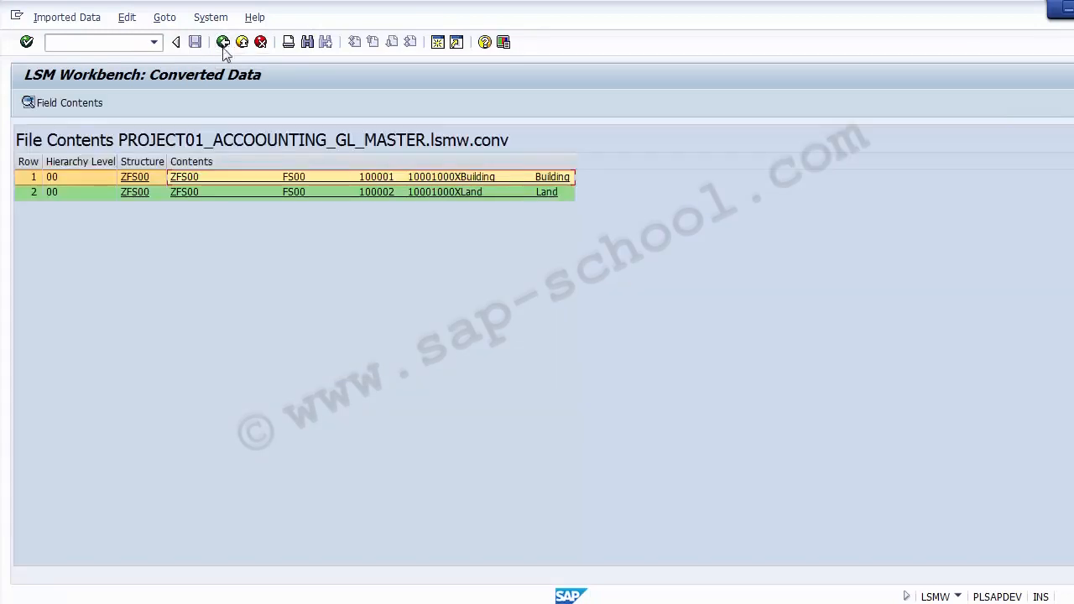
double_click(431, 200)
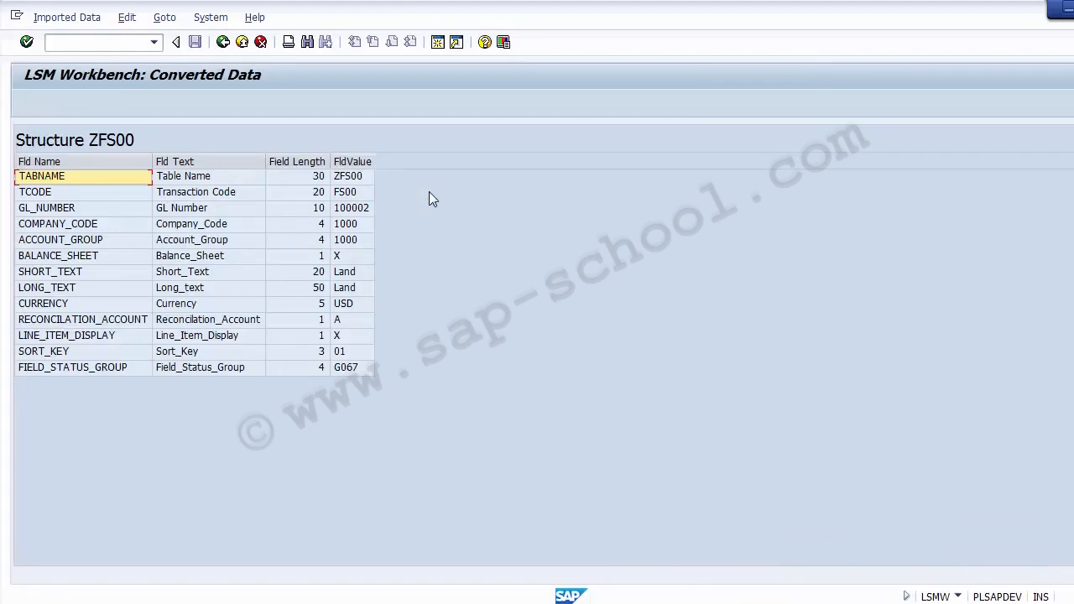
left_click(223, 44)
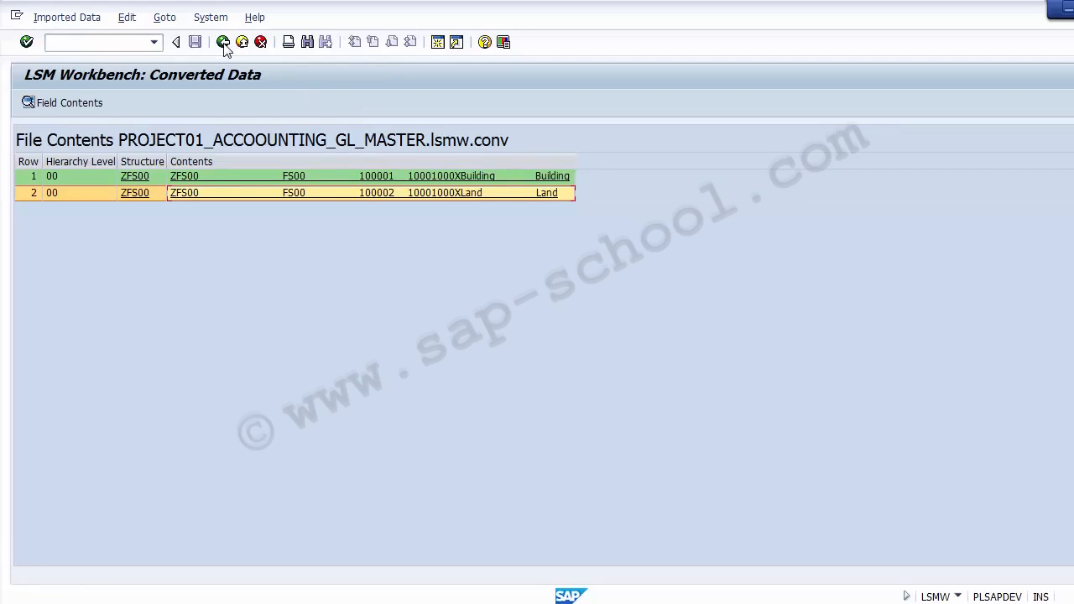
left_click(223, 44)
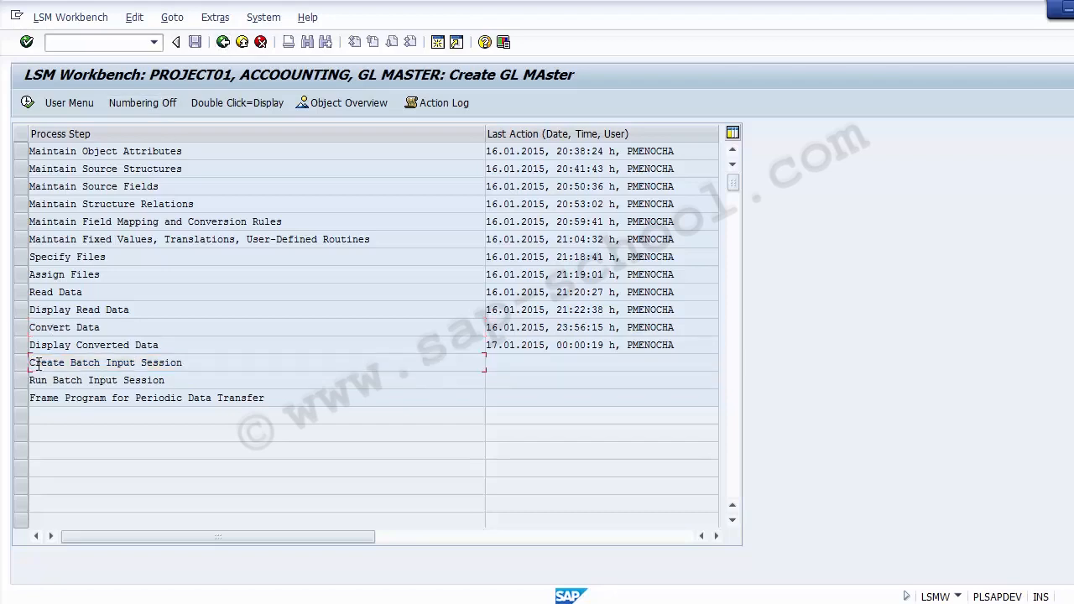
Create the GL MASTER batch input session from the converted file, with the option to keep batch input folders enabled.
left_click(23, 366)
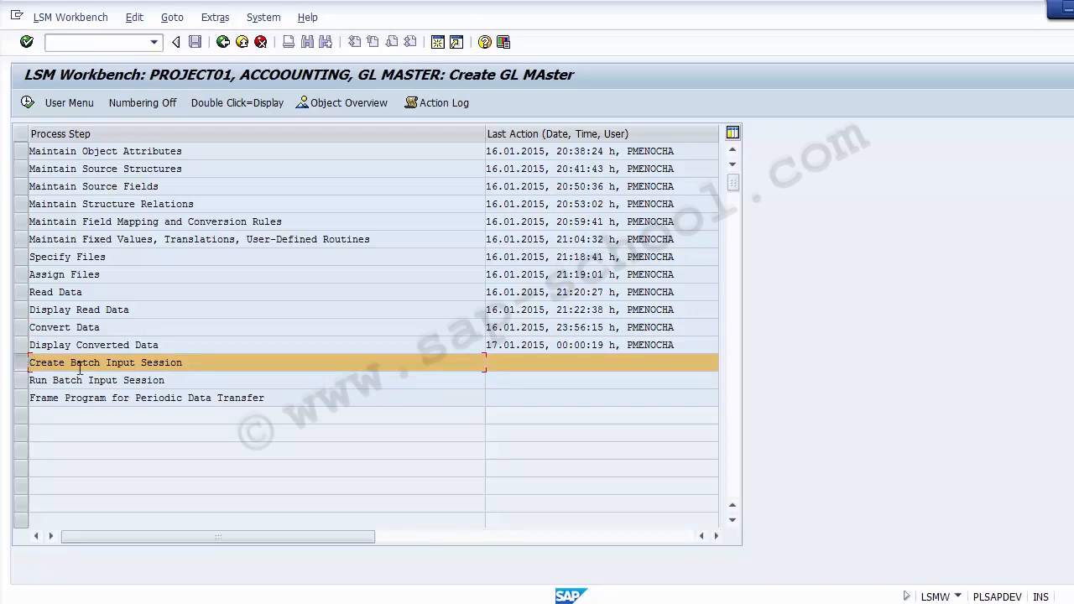
left_click(26, 102)
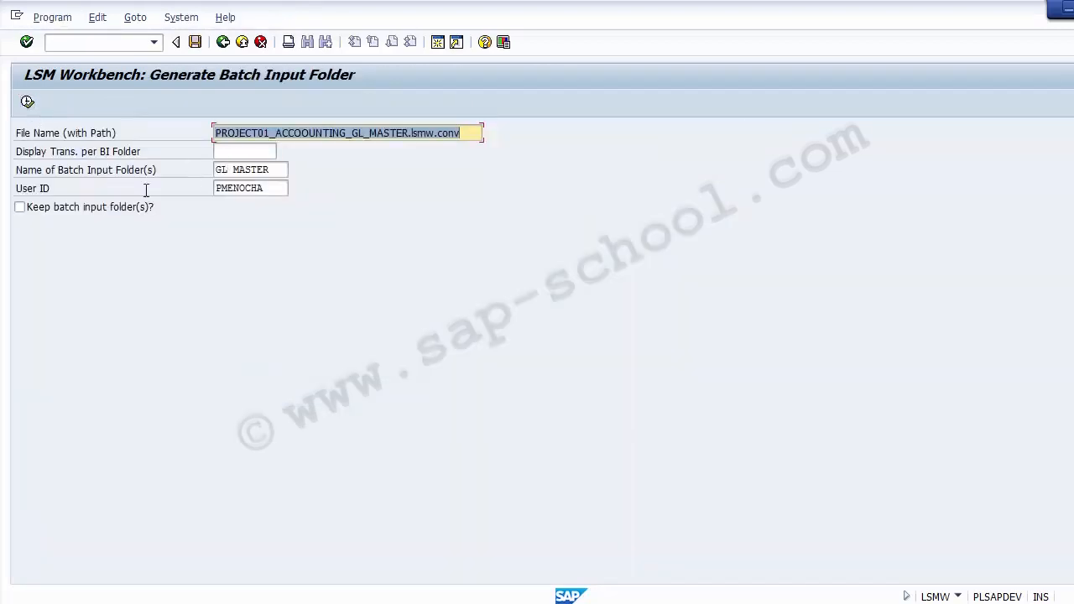
left_click(53, 210)
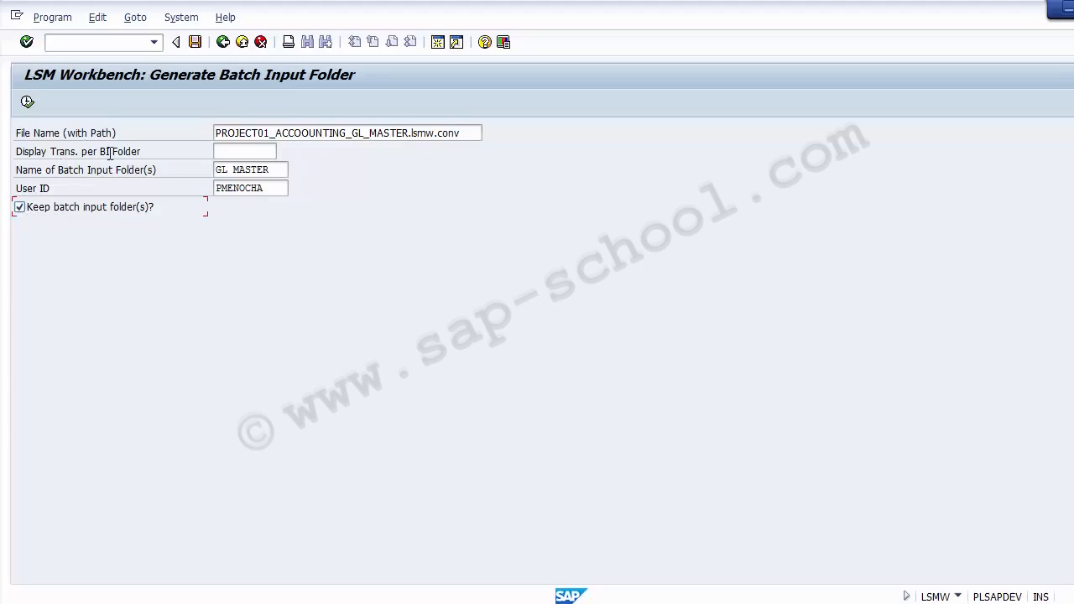
left_click(27, 102)
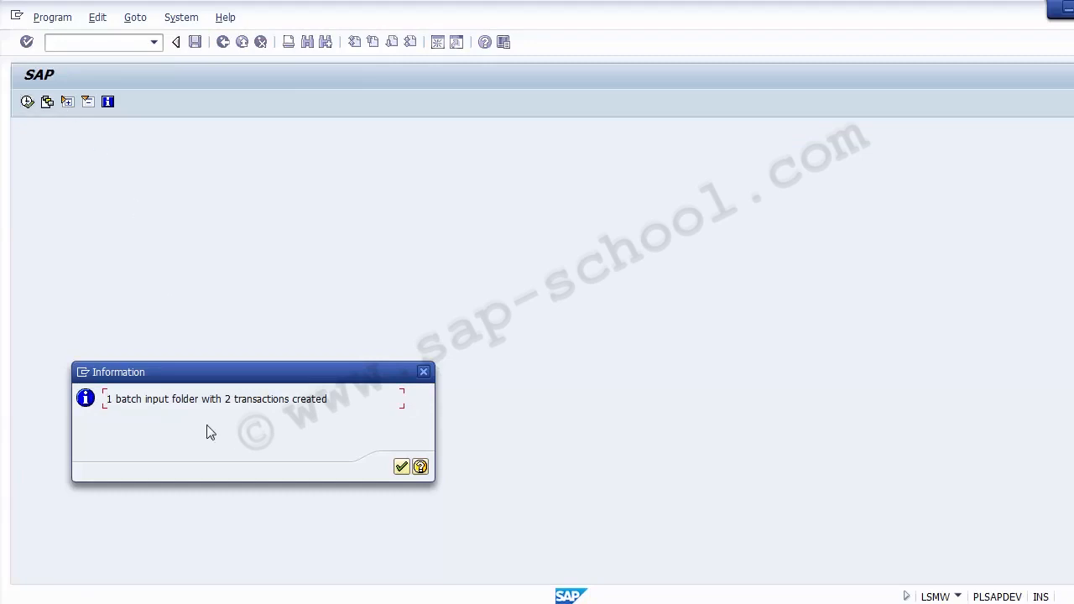
left_click(400, 468)
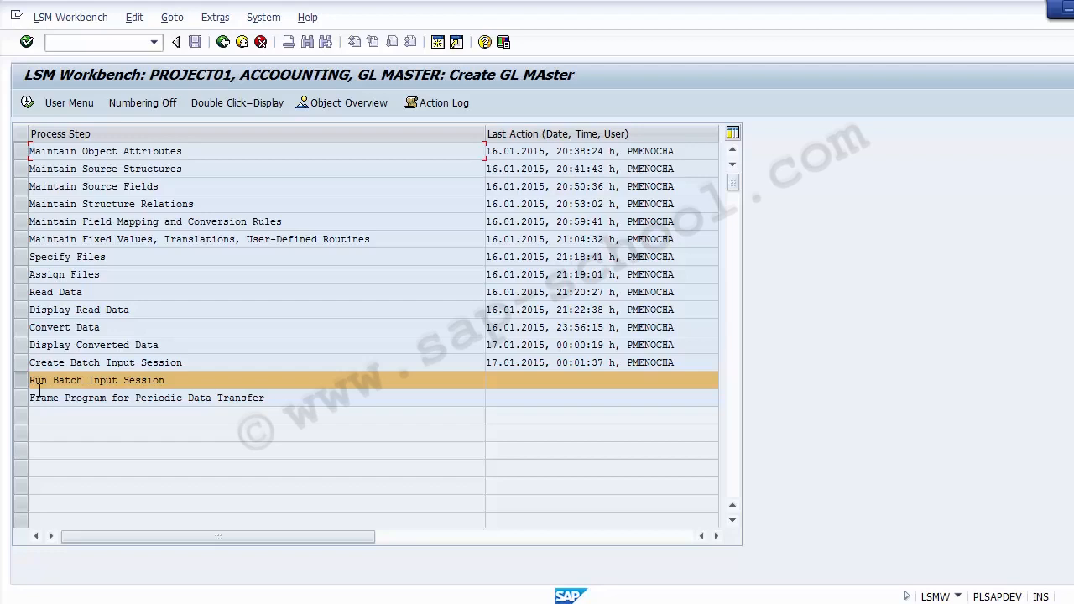
Execute the Run Batch Input Session process step and check the GL MASTER session's name, creation date and time, authorization and transaction count.
left_click(53, 380)
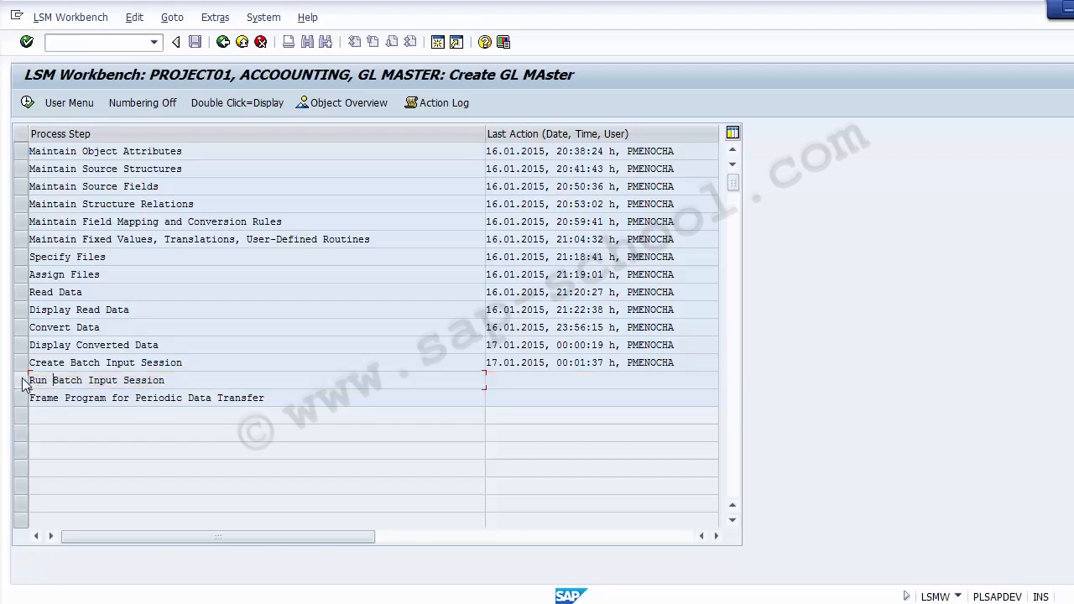
left_click(21, 382)
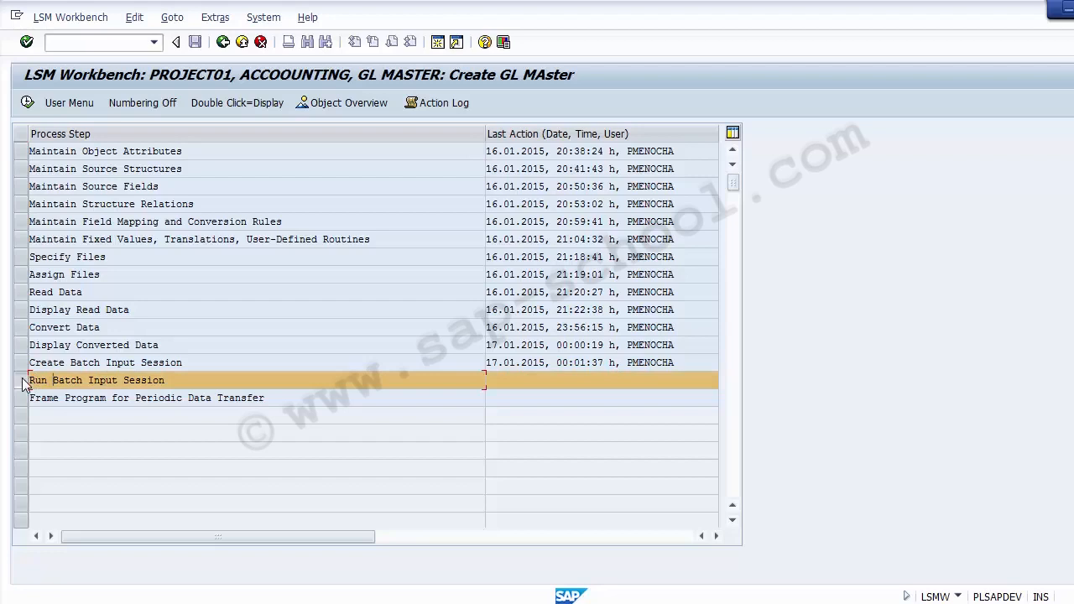
left_click(28, 104)
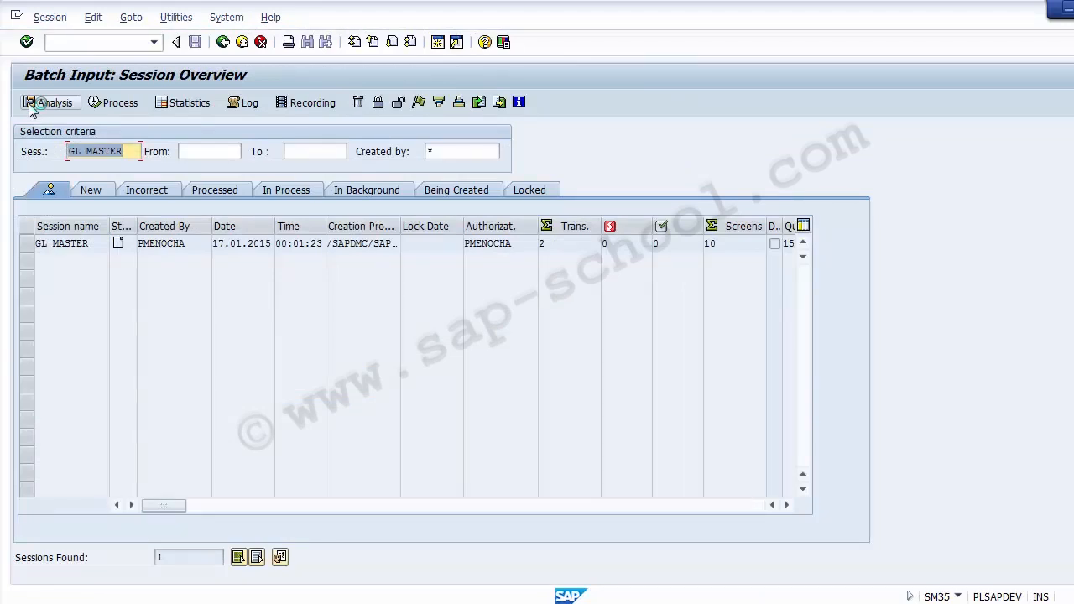
left_click_drag(94, 243, 24, 242)
left_click_drag(215, 243, 324, 243)
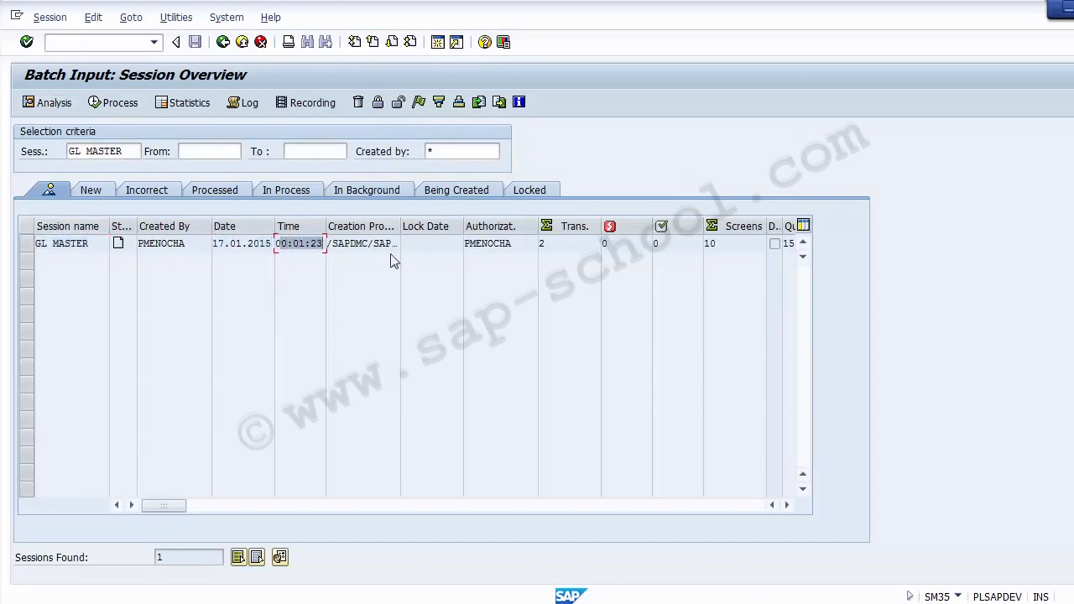
left_click_drag(506, 244, 453, 243)
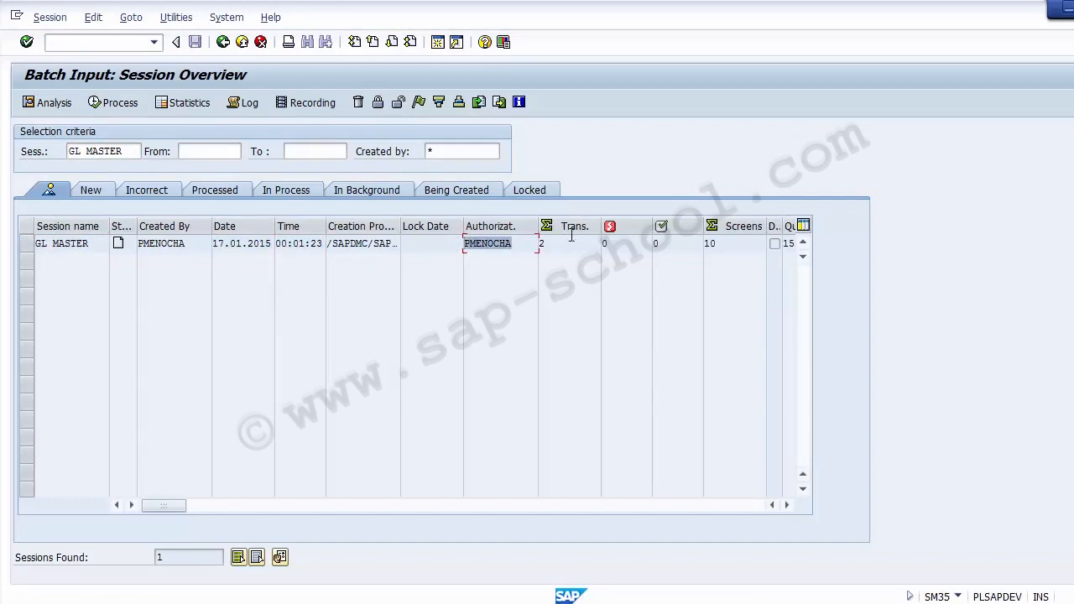
left_click_drag(569, 244, 537, 243)
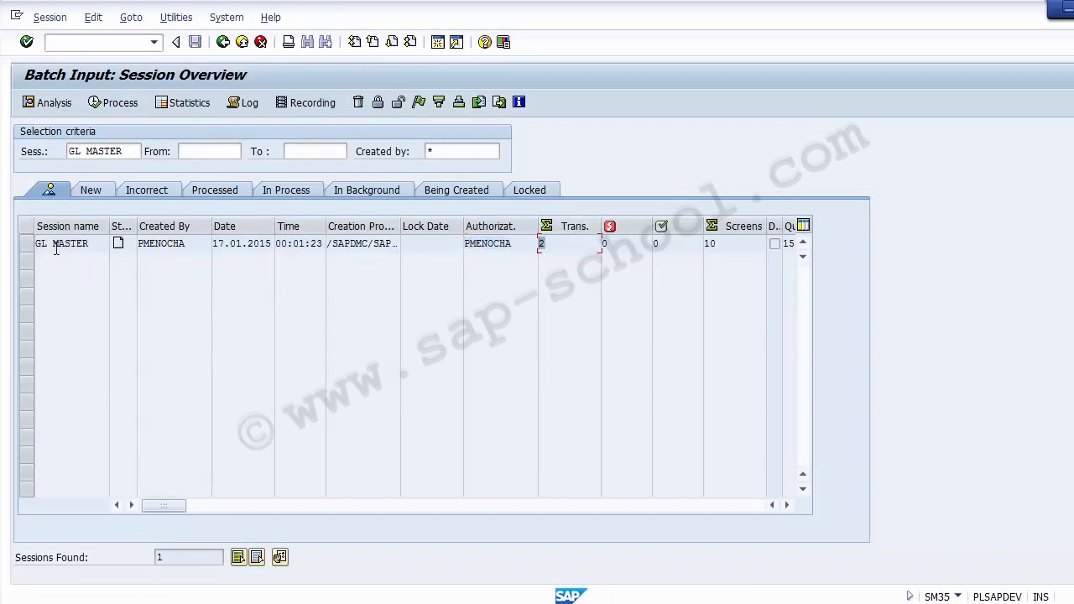
Process the GL MASTER batch input session in Display errors only mode, keeping the Dynpro standard size option.
left_click(27, 243)
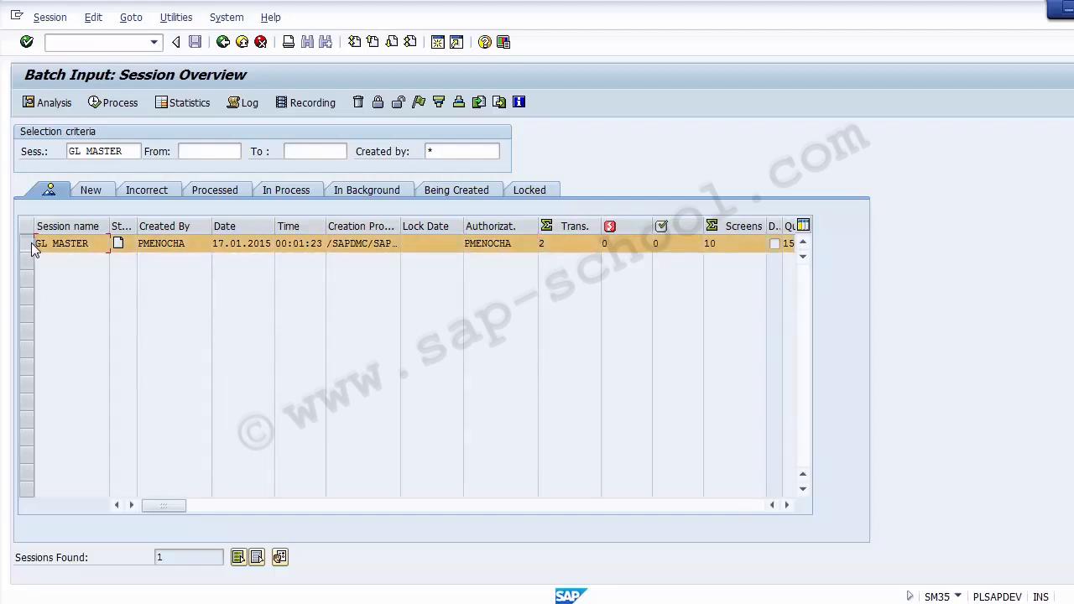
left_click(26, 245)
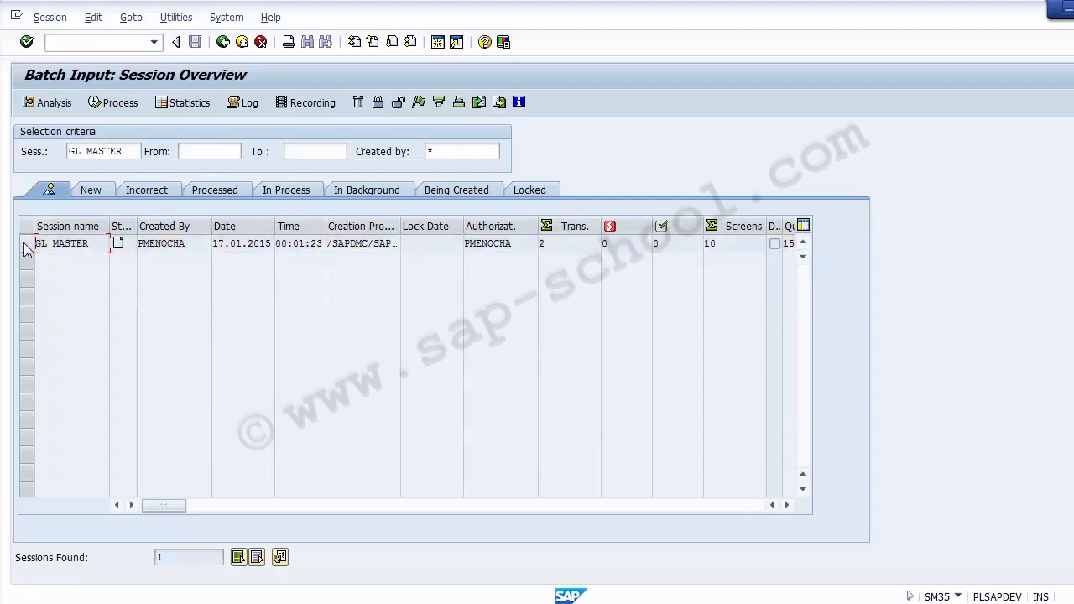
left_click(26, 245)
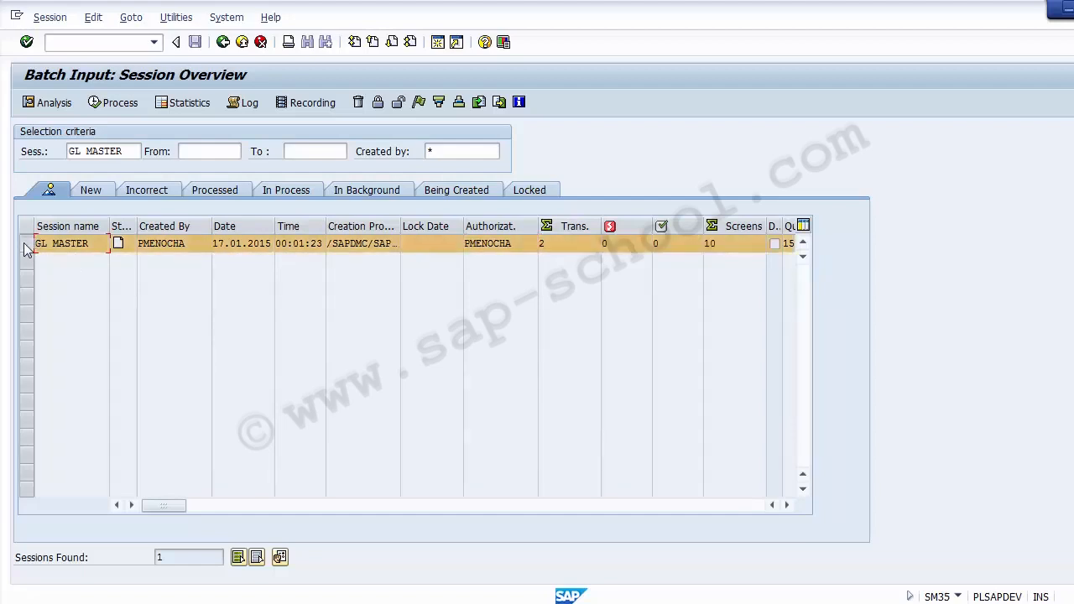
left_click(102, 108)
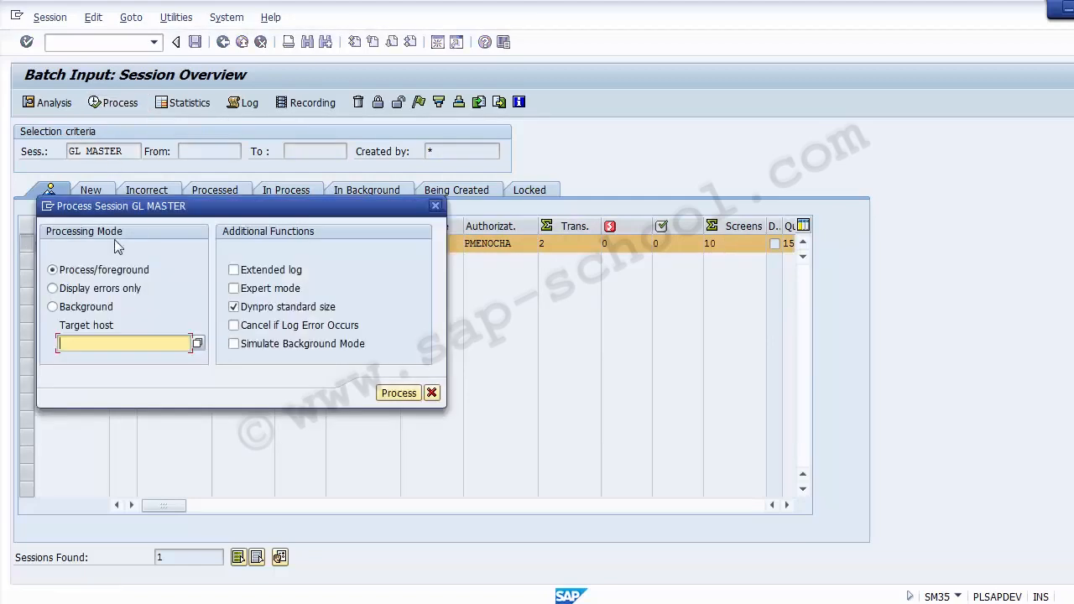
left_click(117, 269)
left_click(112, 288)
left_click(108, 306)
left_click(112, 269)
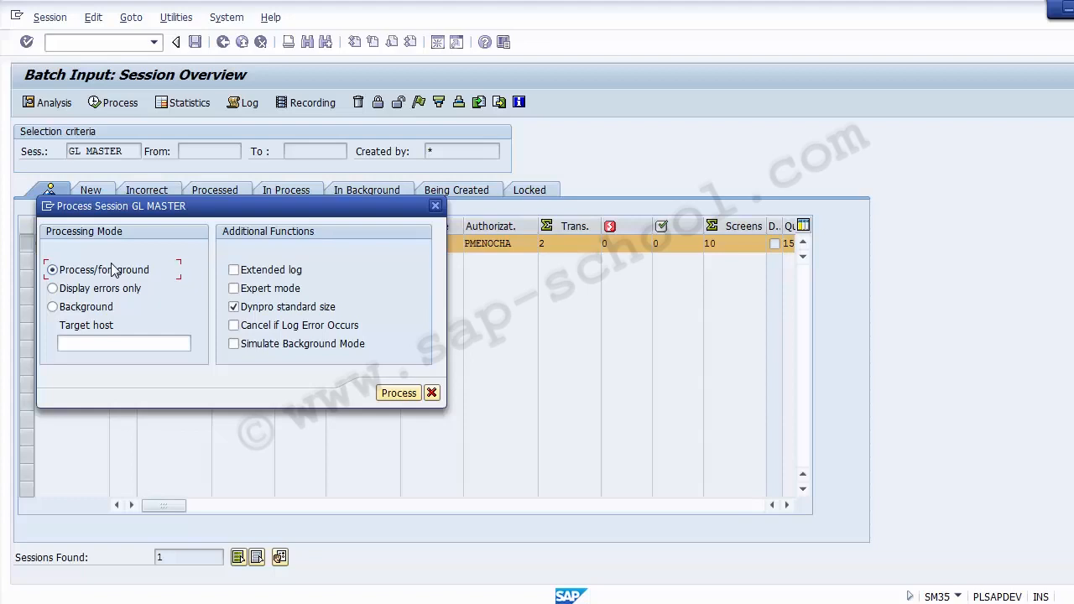
left_click(71, 292)
left_click(398, 394)
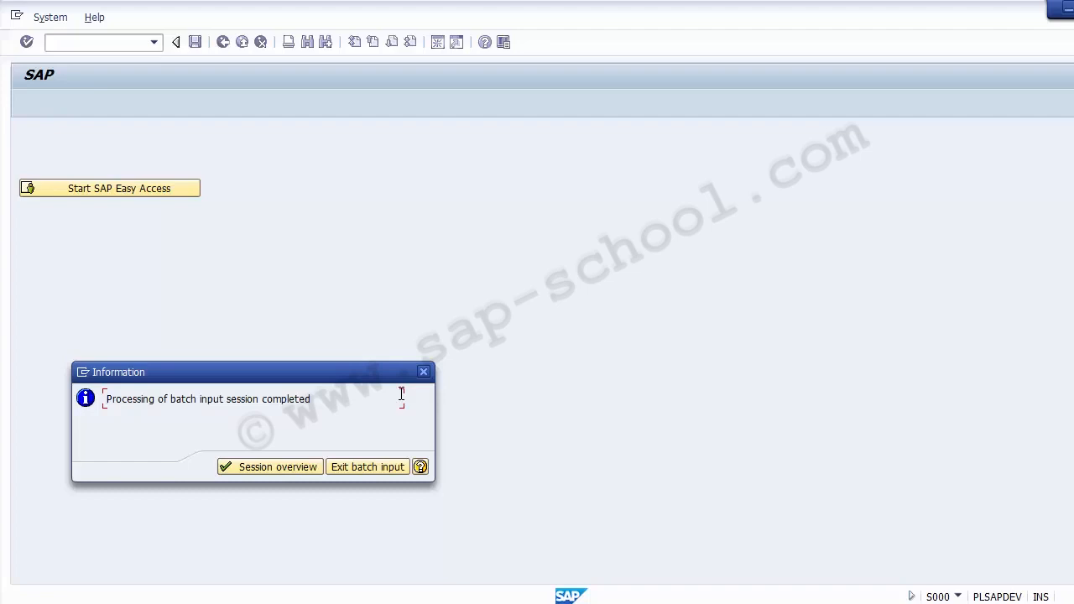
Return to the session overview and check GL MASTER's total, processed and erroneous transaction counts.
left_click(272, 468)
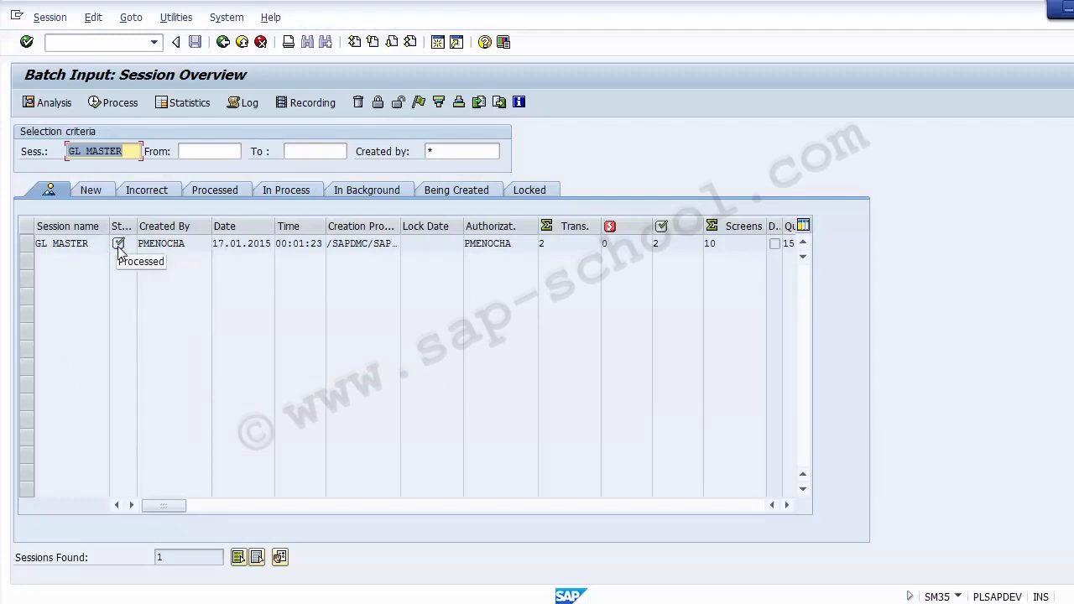
left_click(539, 244)
left_click(662, 243)
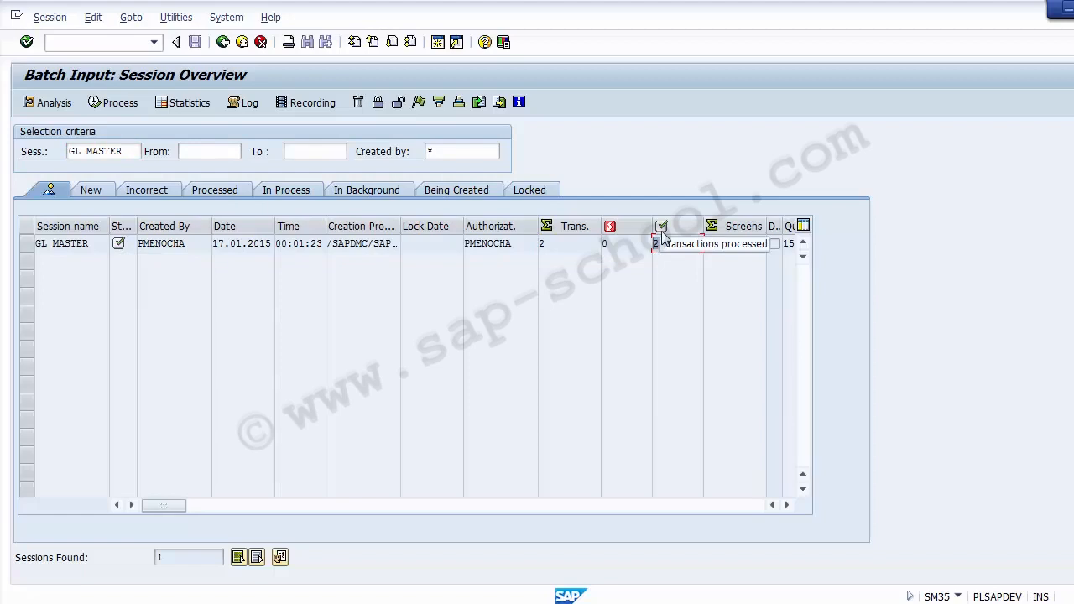
left_click(620, 243)
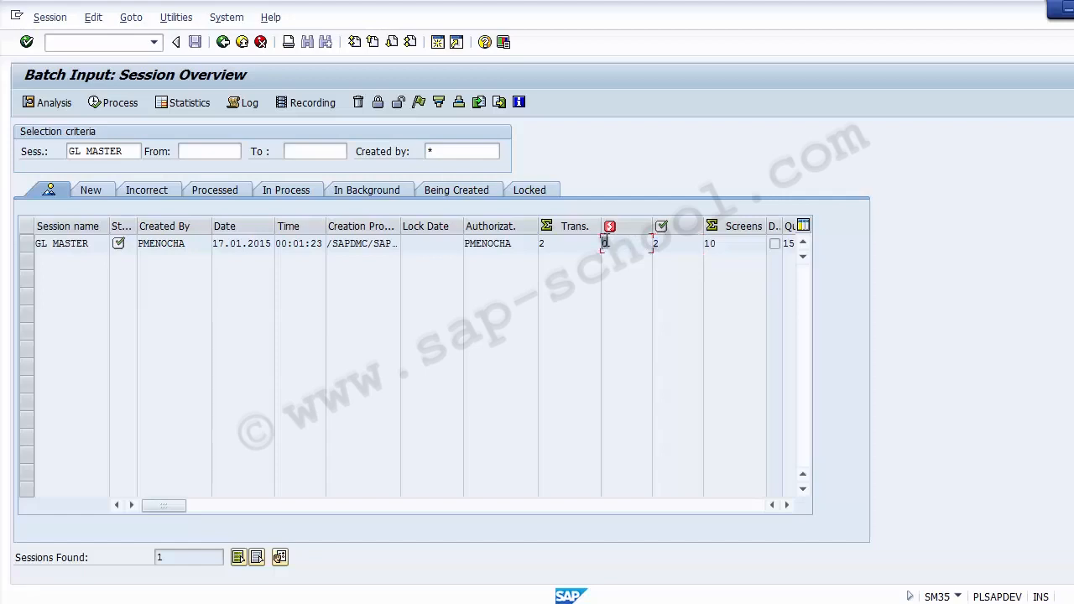